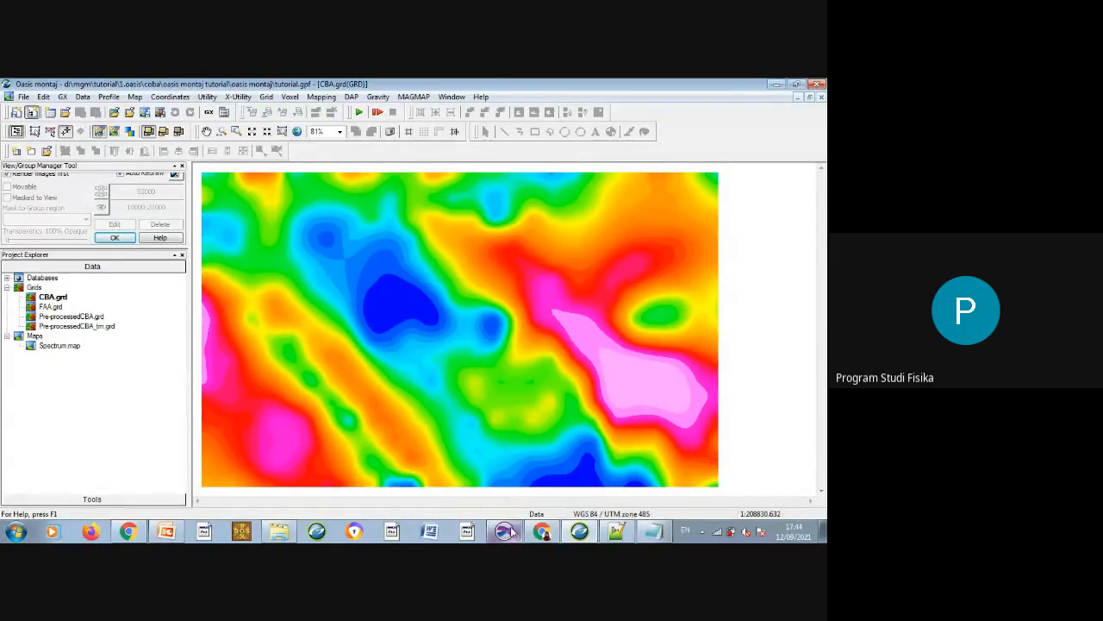
View the FAA grid and the Spectrum map, and return to the CBA grid.
drag(509, 532, 595, 537)
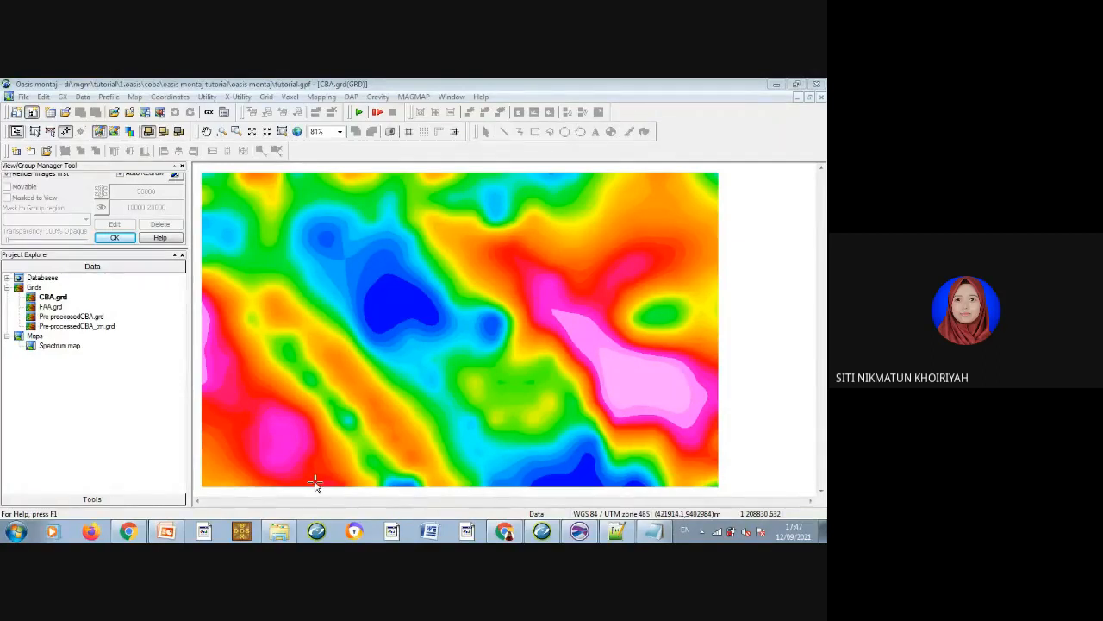
double_click(51, 307)
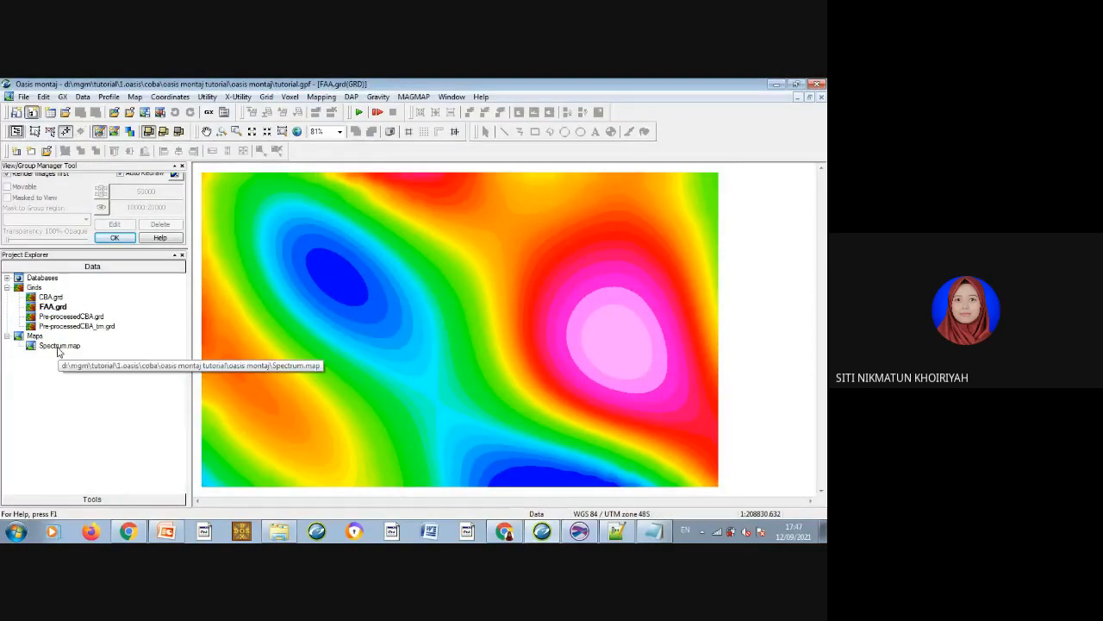
double_click(58, 347)
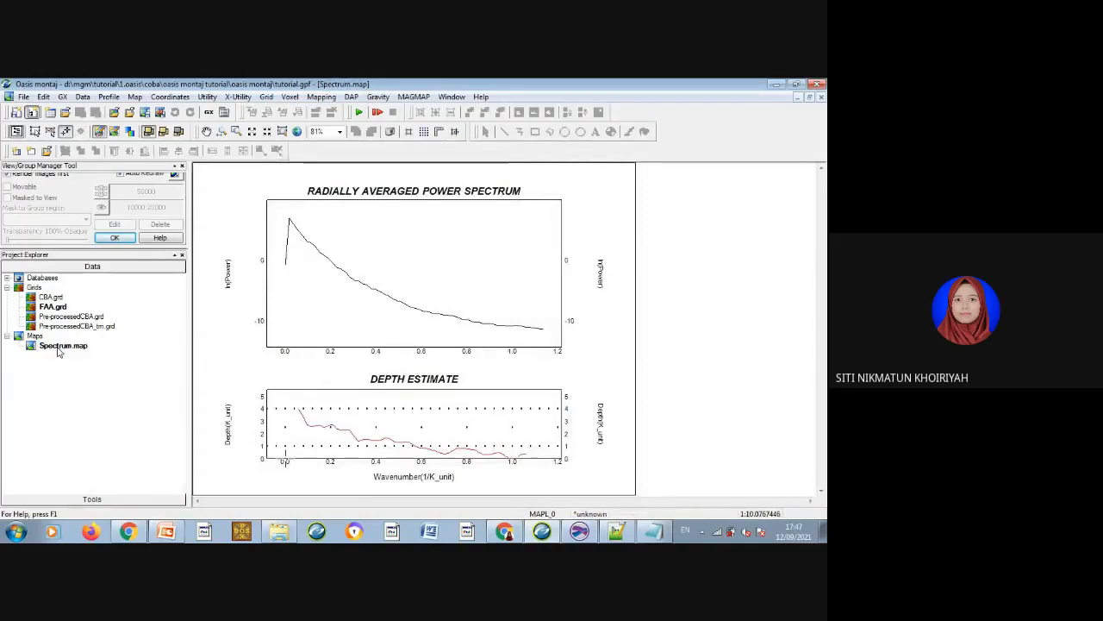
double_click(53, 298)
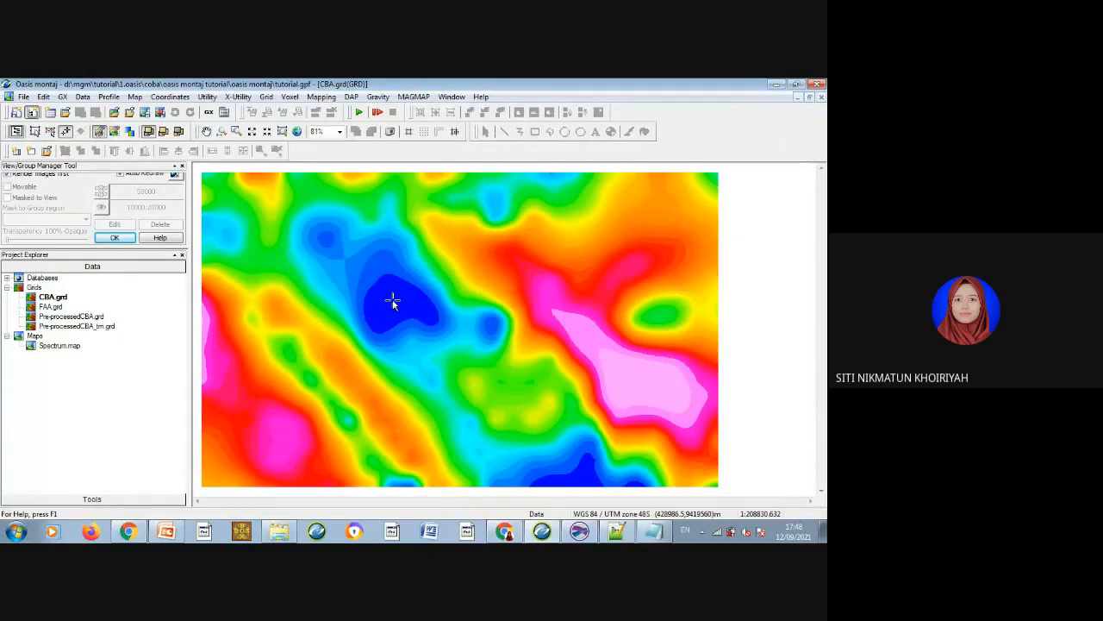
click(413, 97)
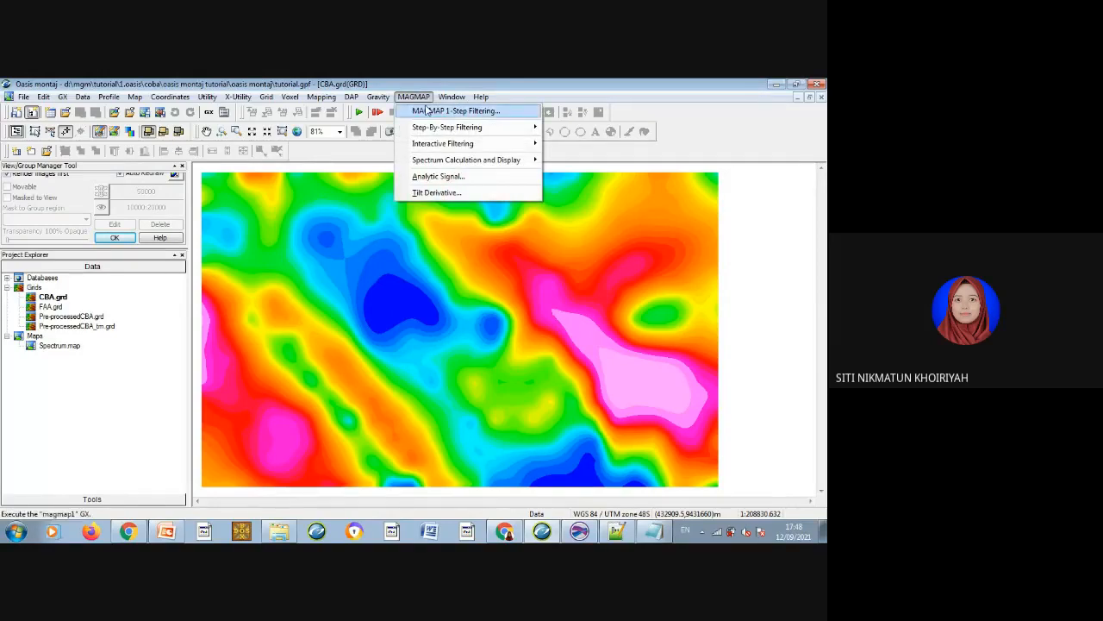
mouse_move(443, 147)
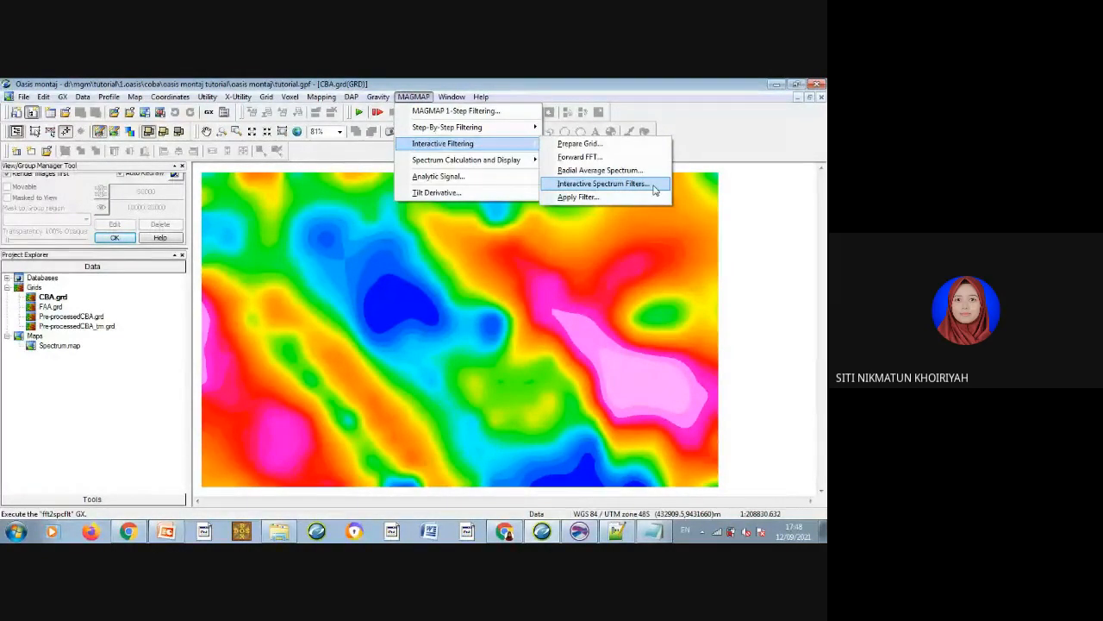
click(604, 183)
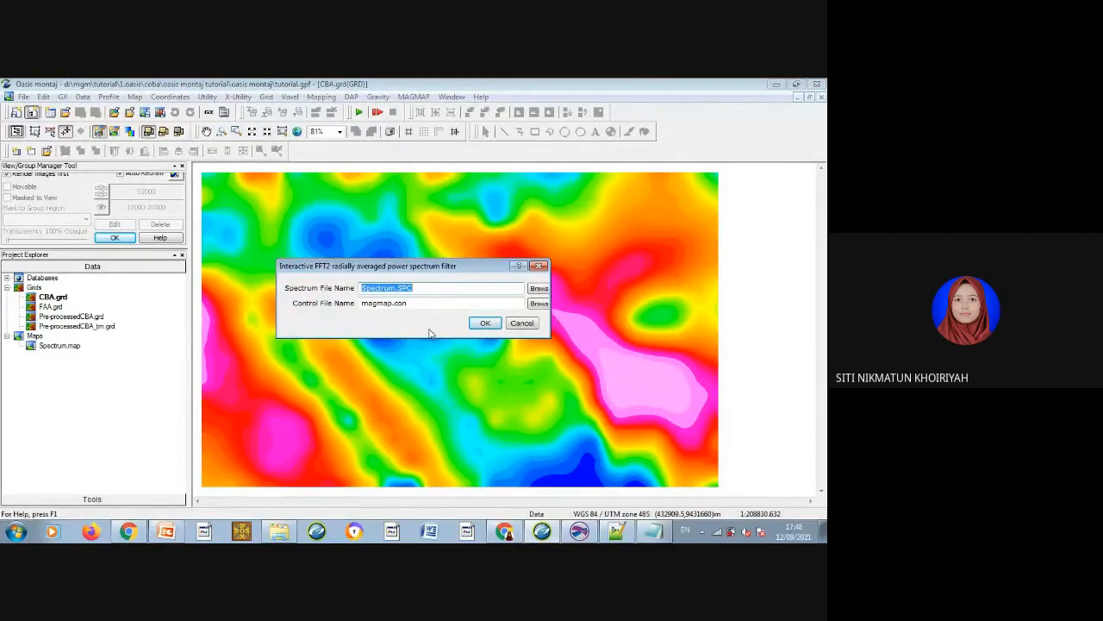
click(485, 324)
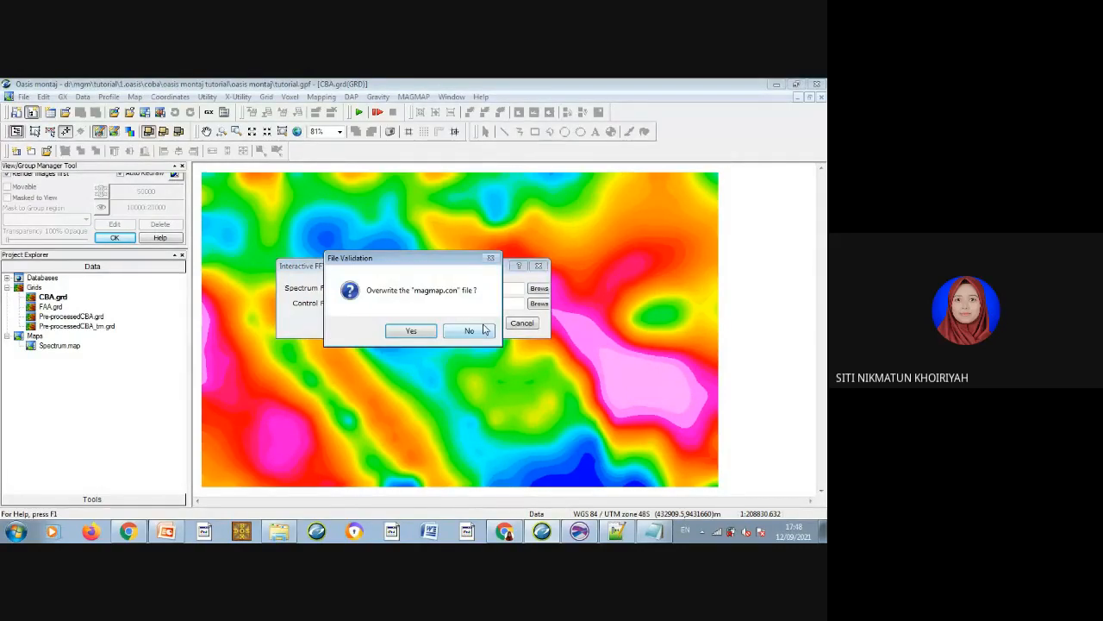
click(412, 332)
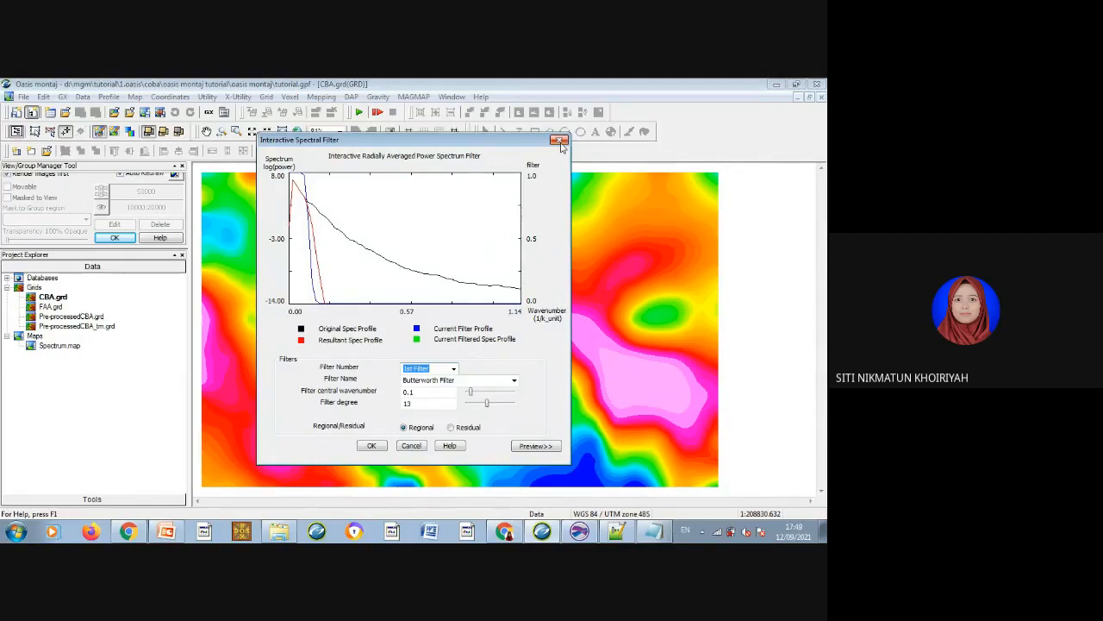
click(559, 142)
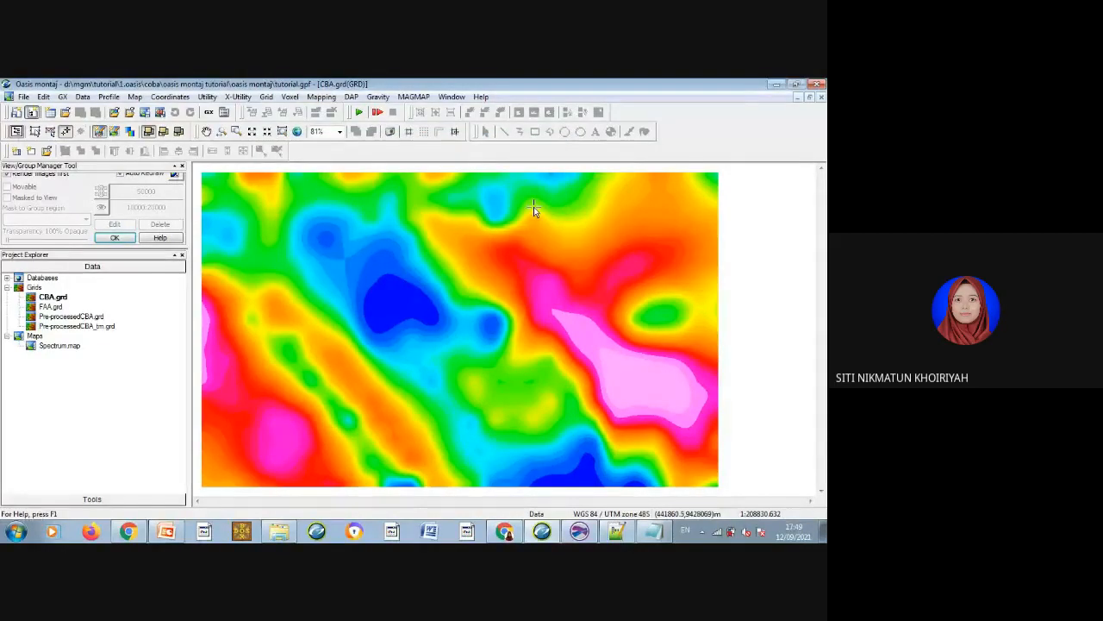
Launch Microsoft Office Excel 2007 and maximize its window.
click(14, 532)
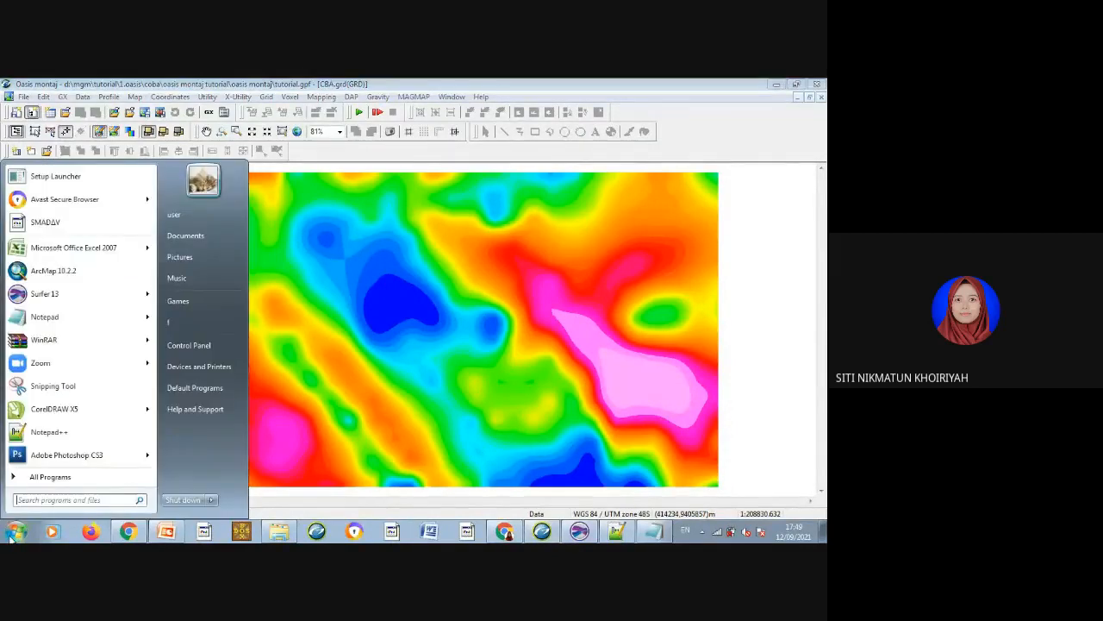
click(64, 257)
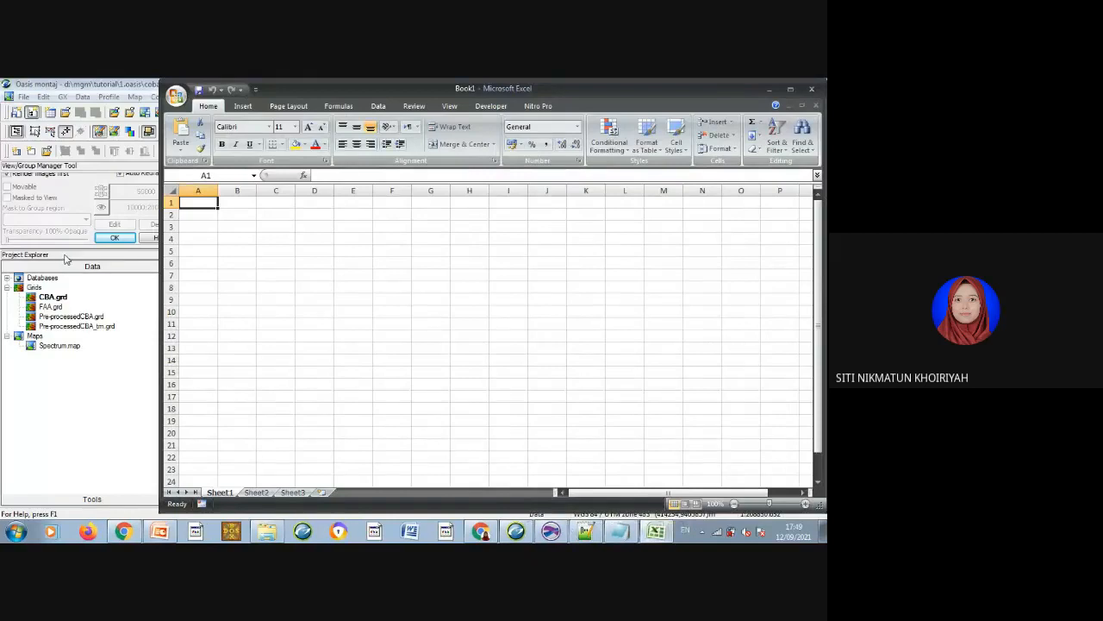
click(792, 90)
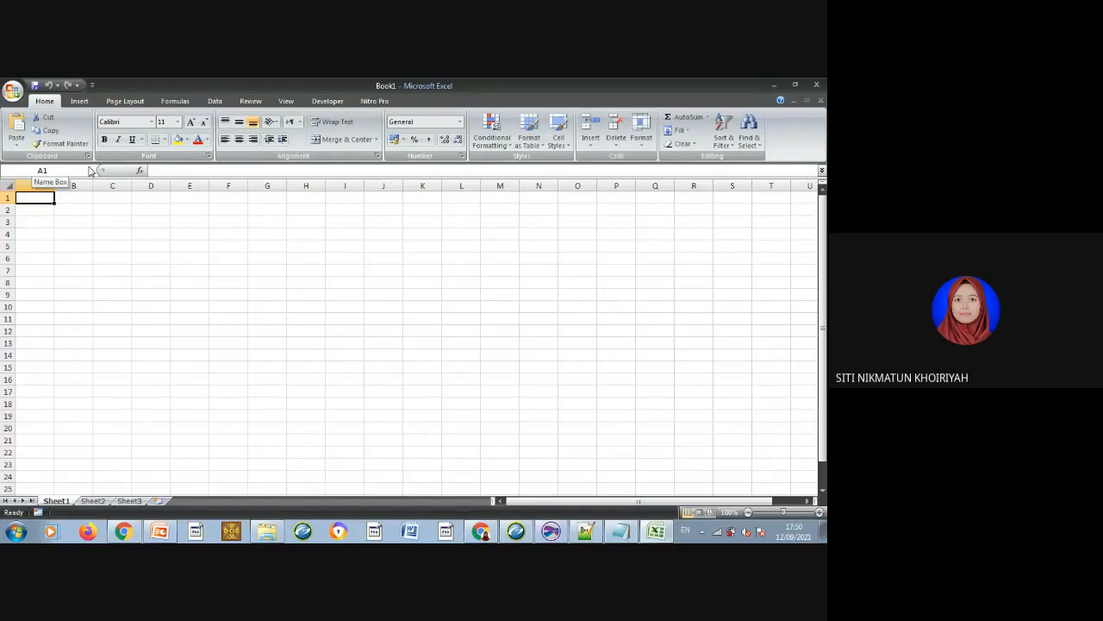
Browse for a file to open in D:\MGM\TUTORIAL\1.OASIS\OASIS MONTAJ TUTORIAL\OASIS MONTAJ, showing all file types.
click(17, 100)
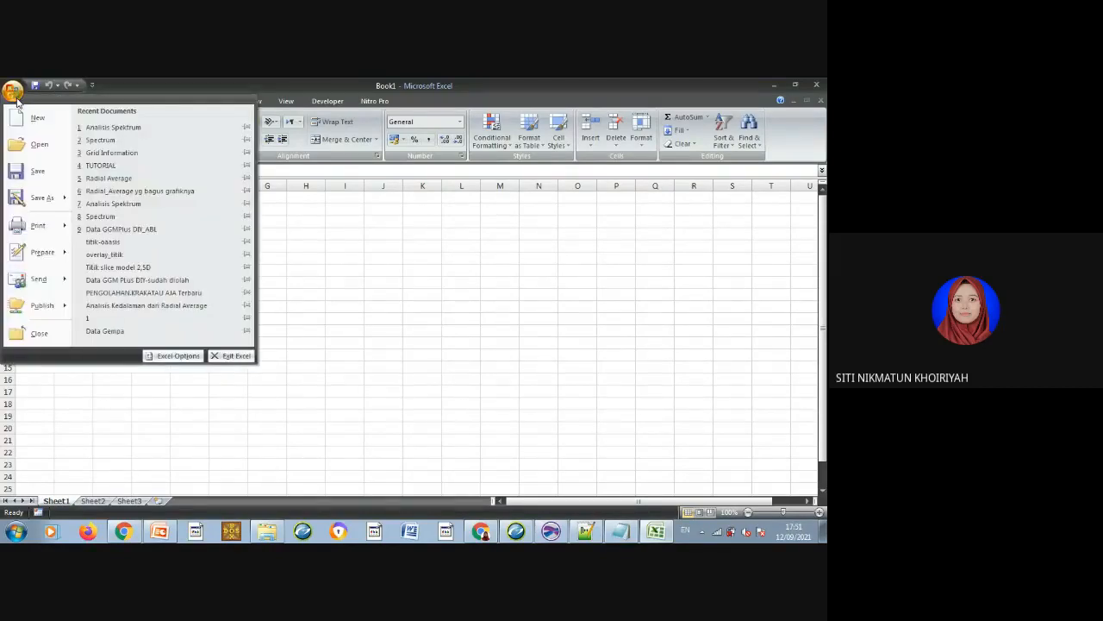
click(33, 144)
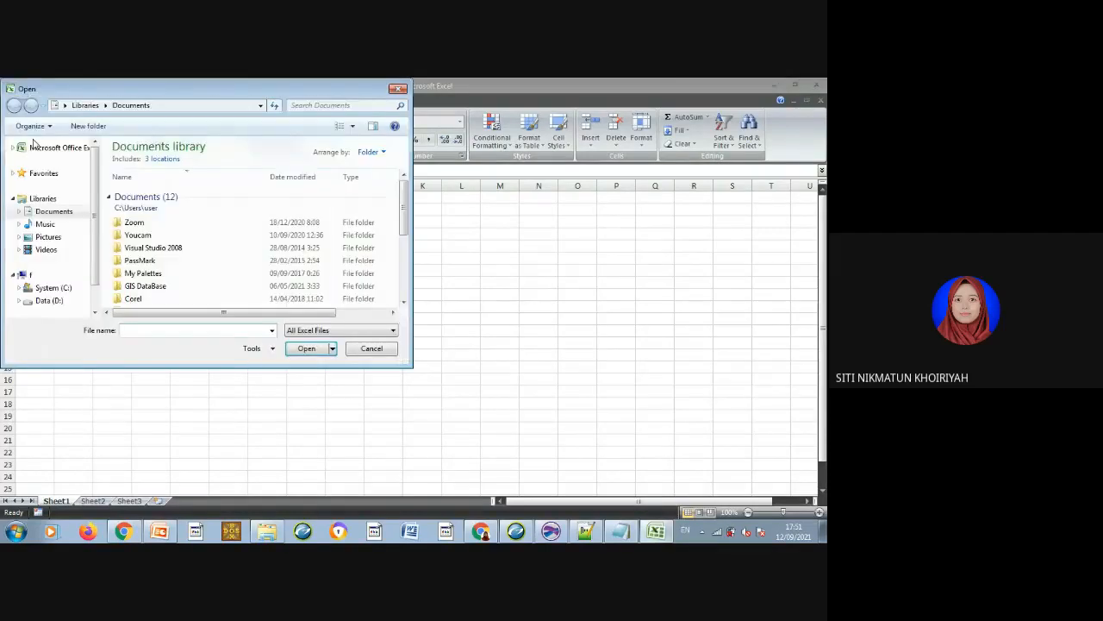
click(62, 302)
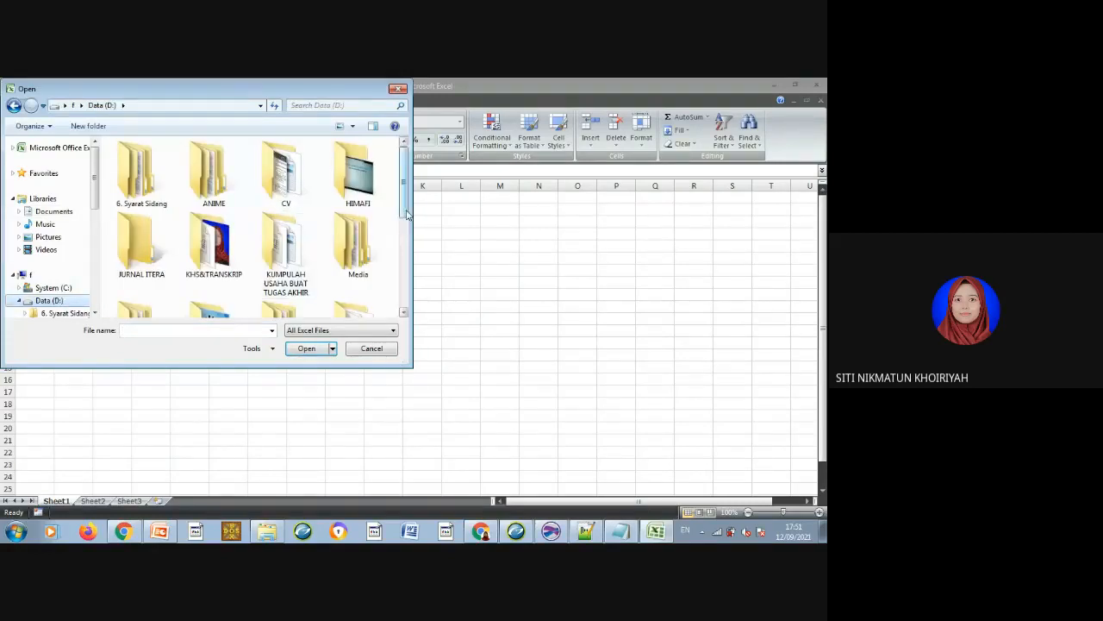
scroll(172, 250, down, 3)
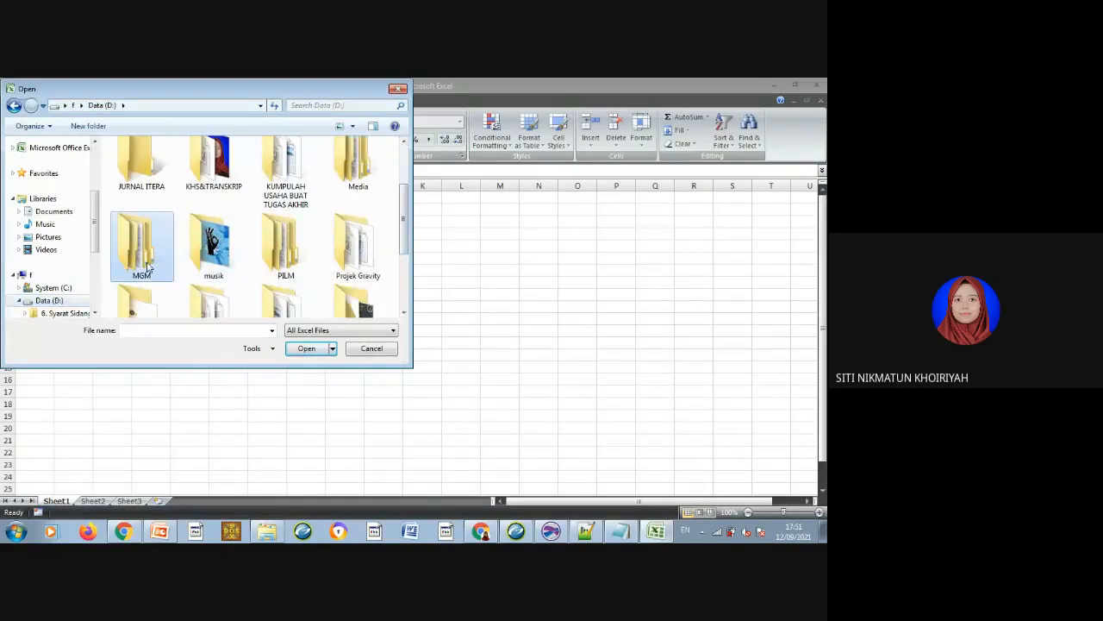
double_click(144, 263)
double_click(205, 164)
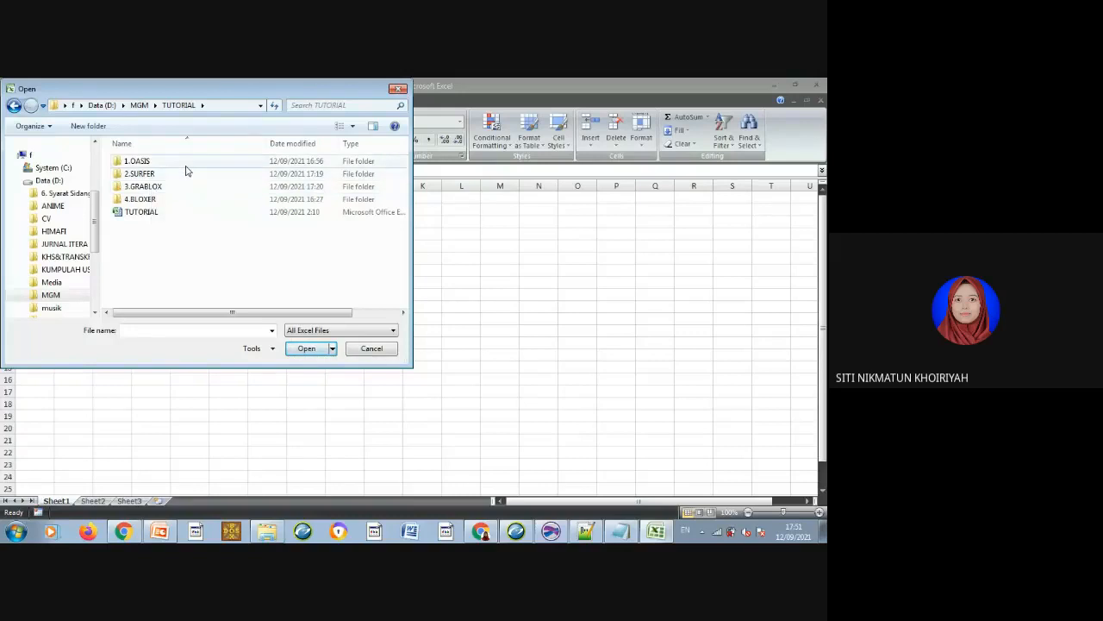
double_click(138, 161)
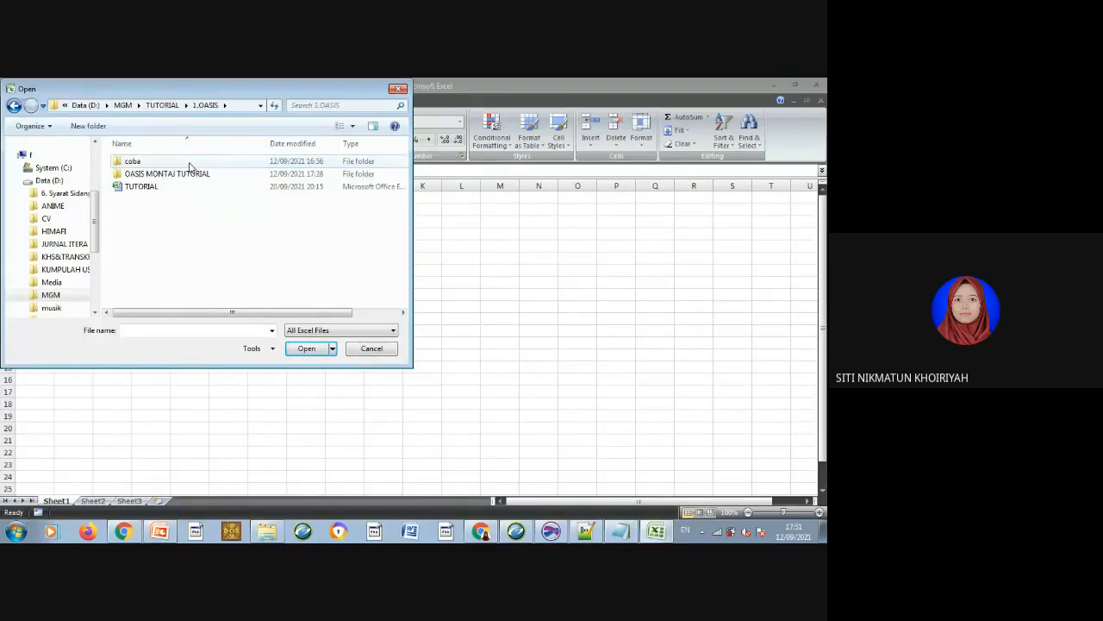
click(188, 175)
double_click(188, 175)
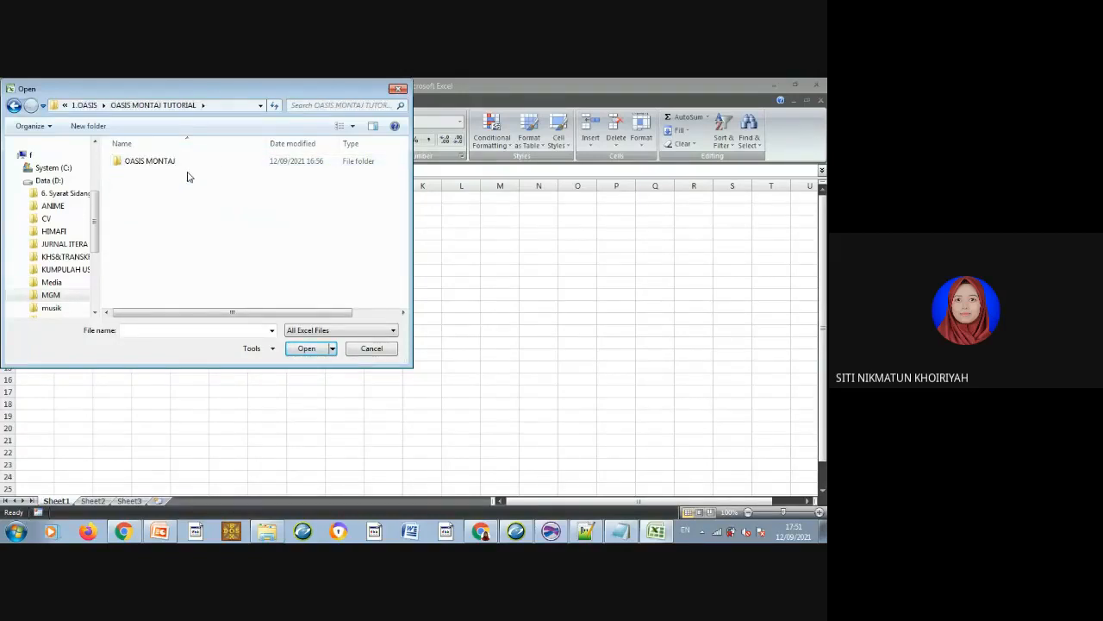
double_click(193, 163)
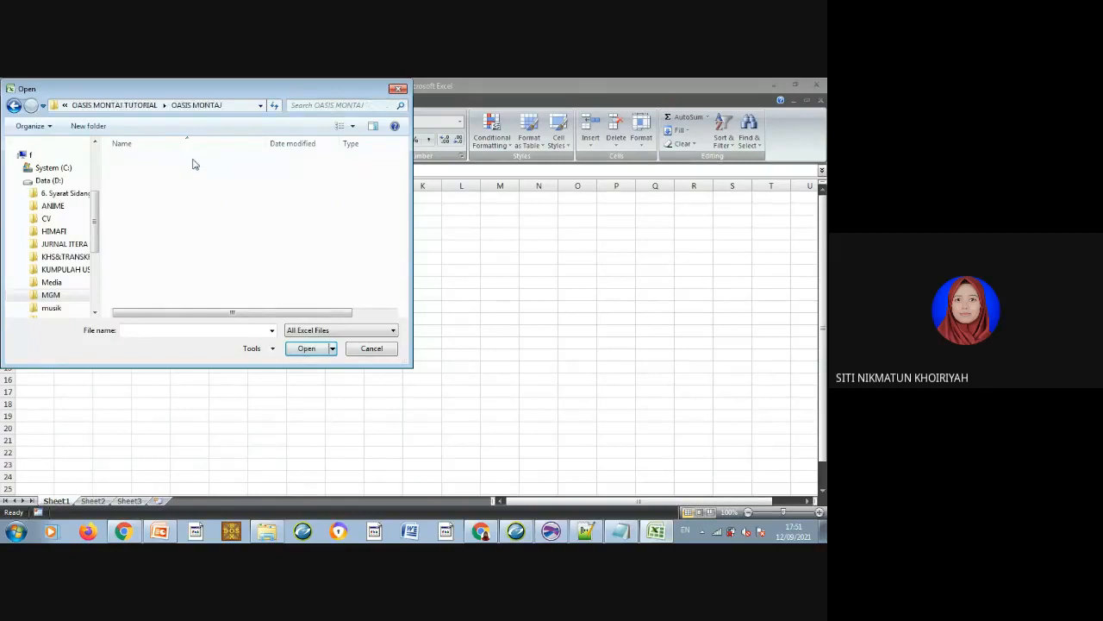
click(308, 331)
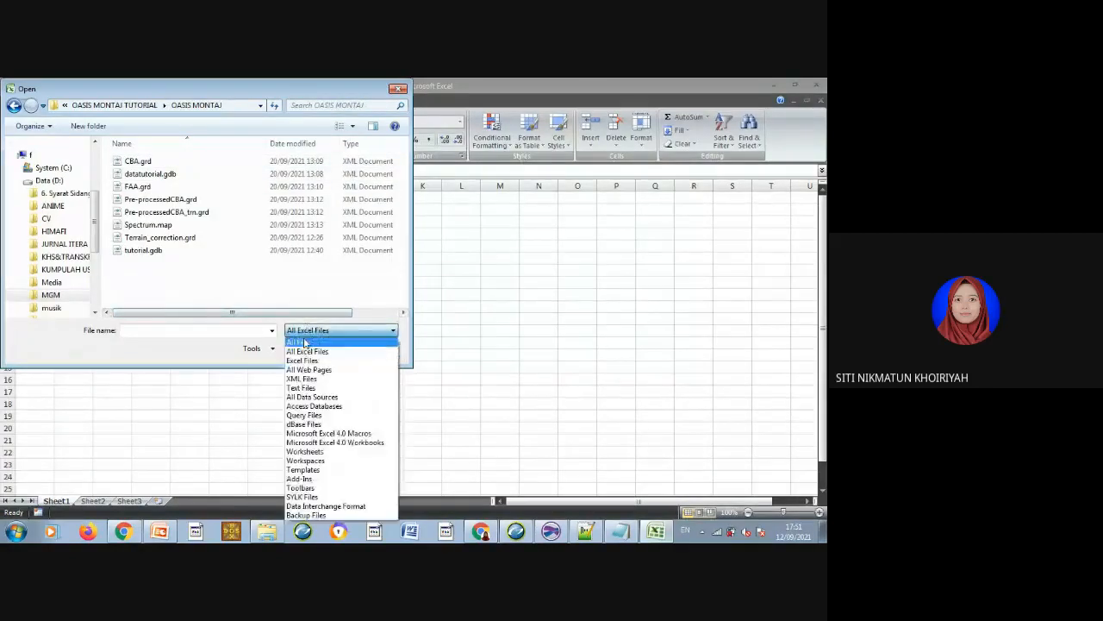
click(302, 343)
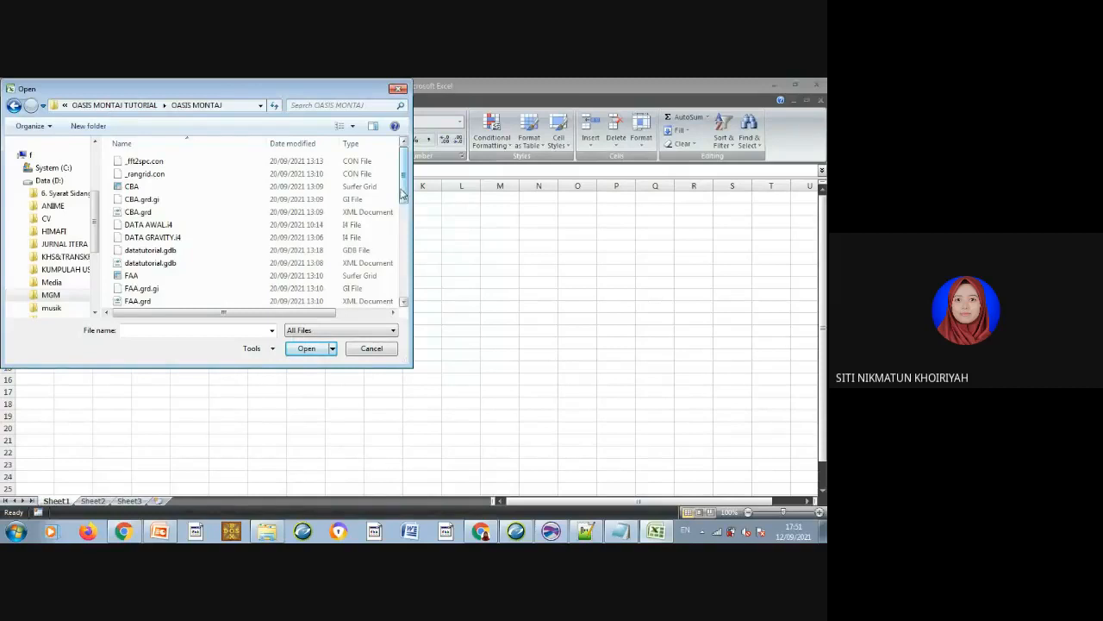
drag(404, 190, 407, 267)
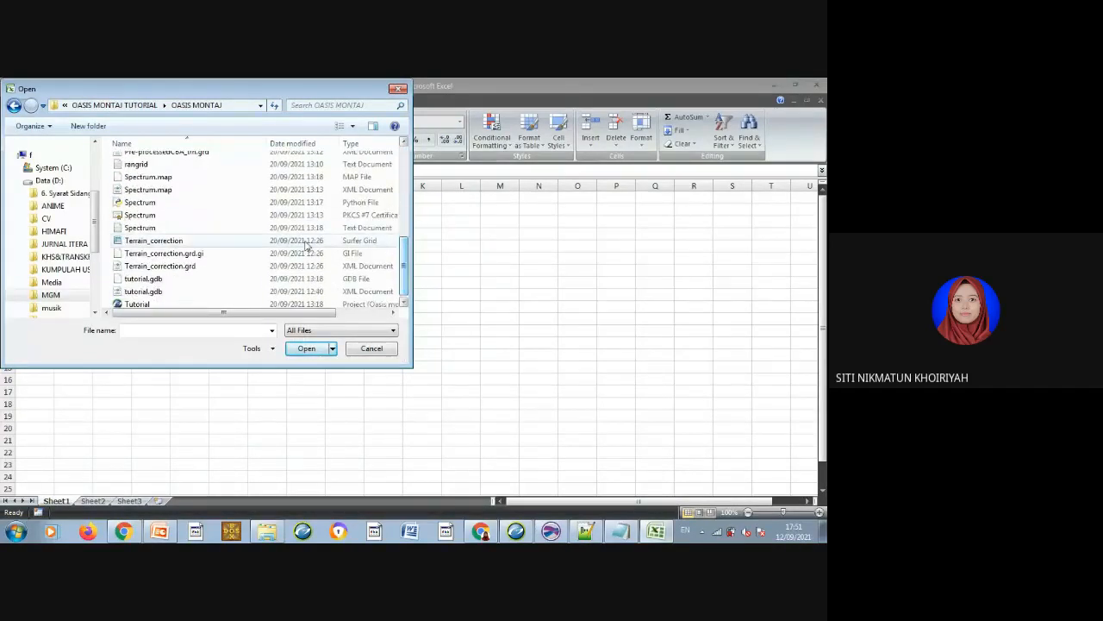
click(131, 219)
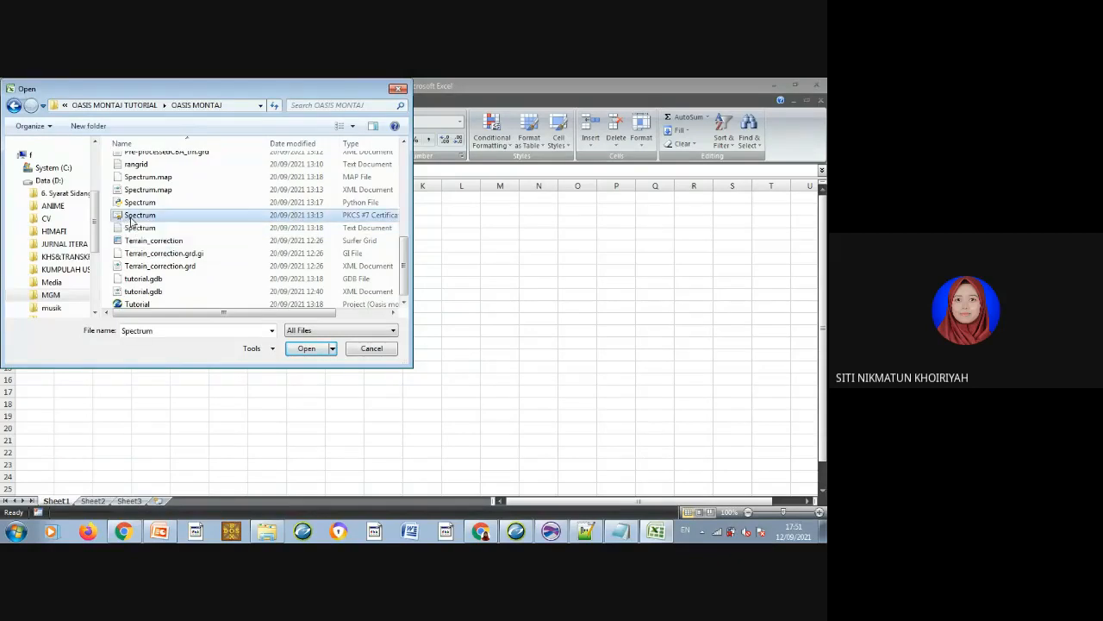
click(300, 350)
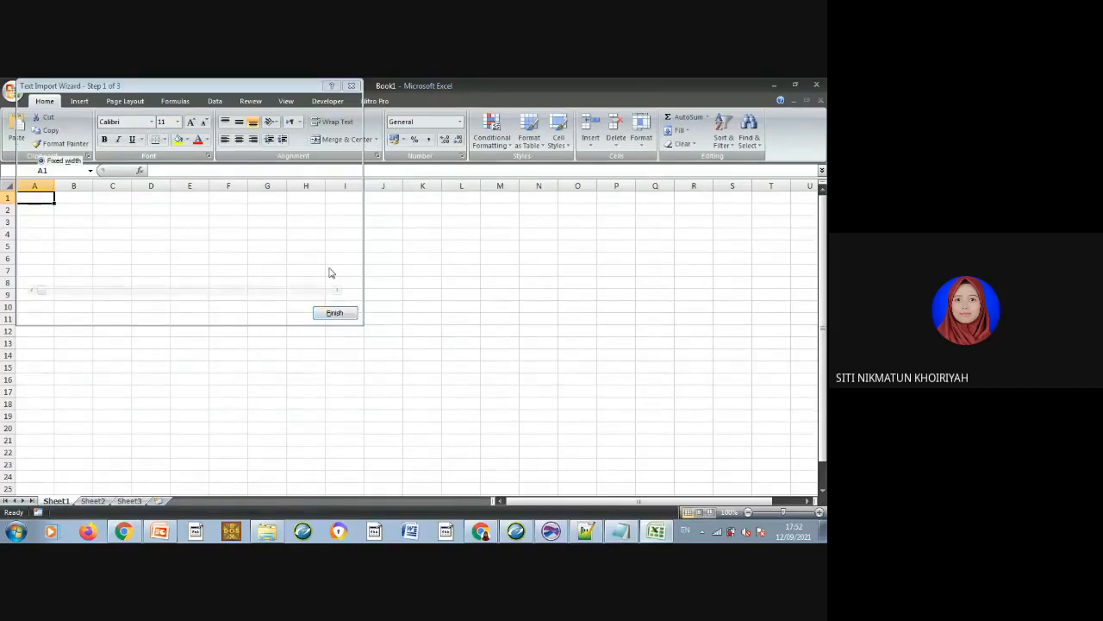
click(352, 86)
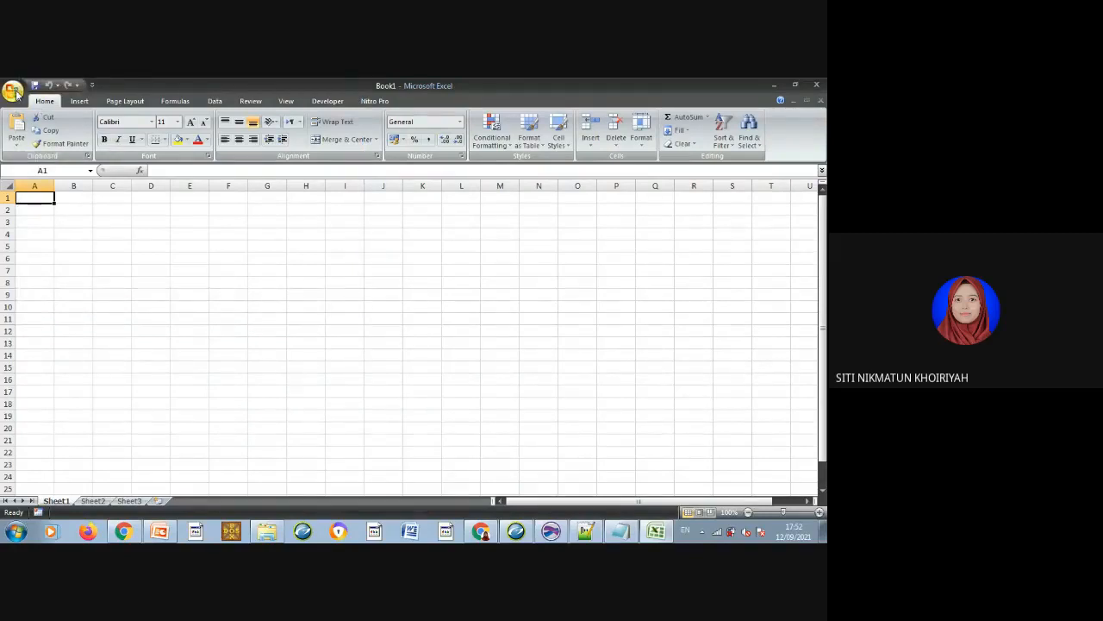
Import Spectrum.SPC from the OASIS MONTAJ folder as fixed-width text, keeping the suggested column breaks and General format.
click(13, 89)
click(34, 143)
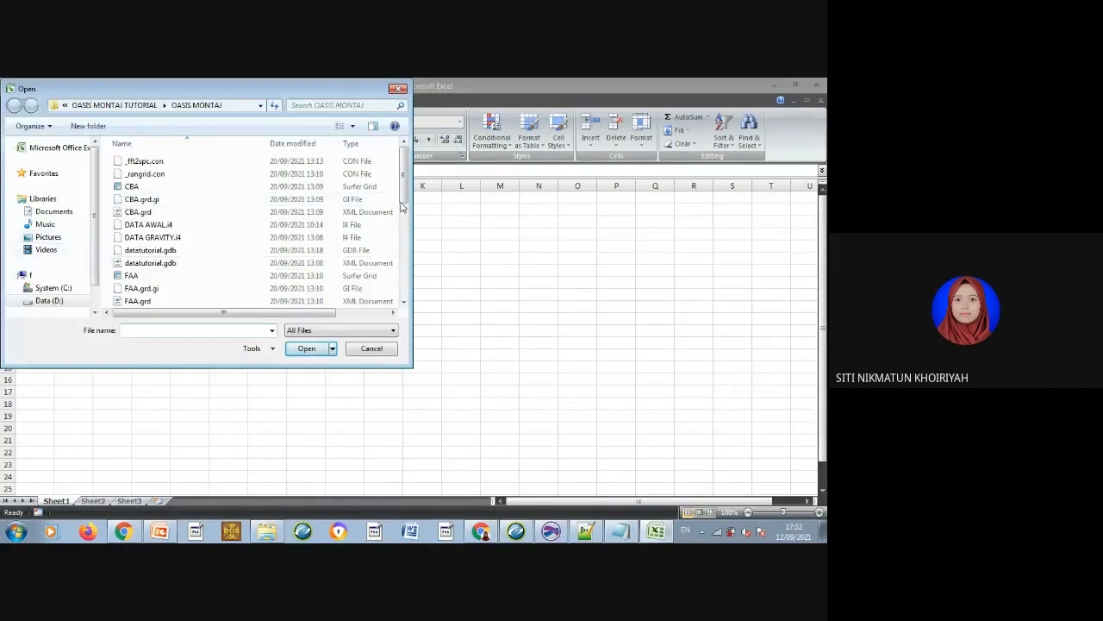
scroll(400, 207, down, 5)
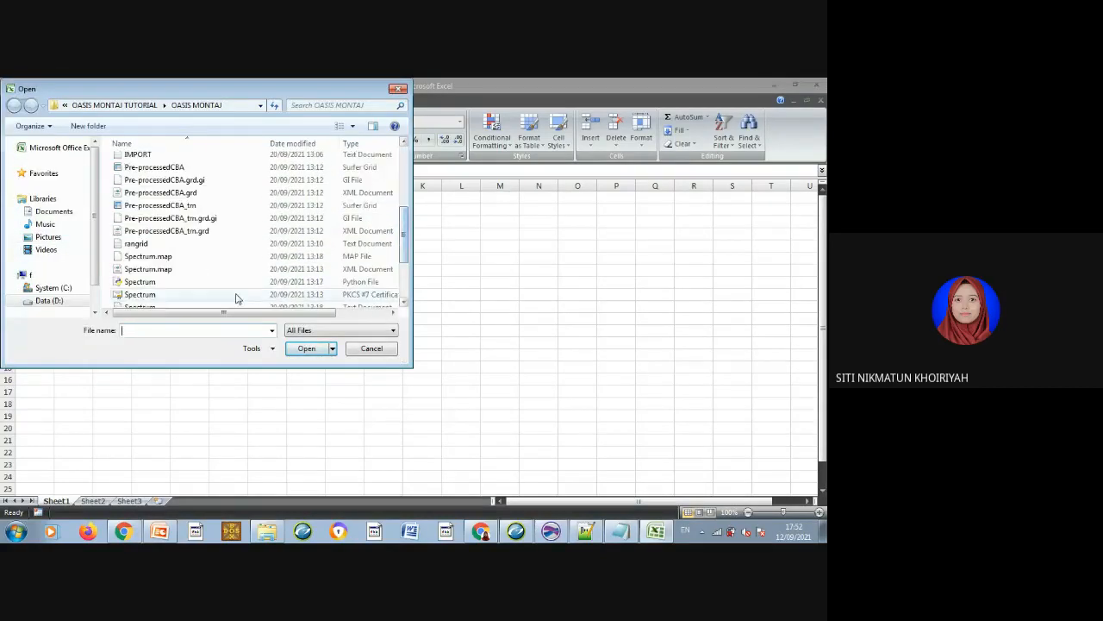
click(228, 295)
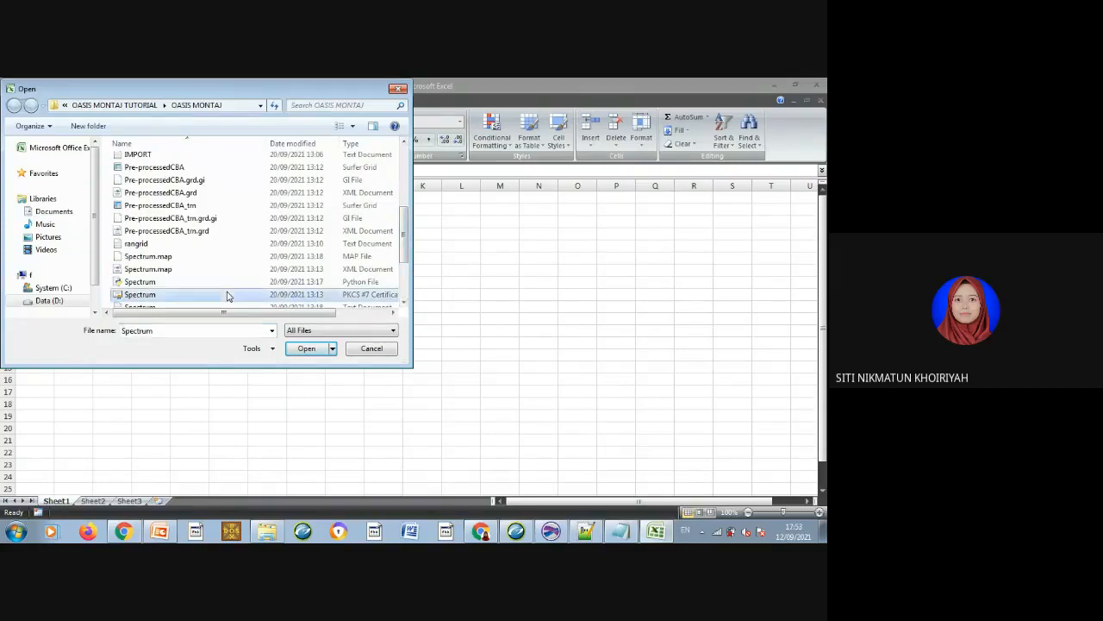
click(305, 349)
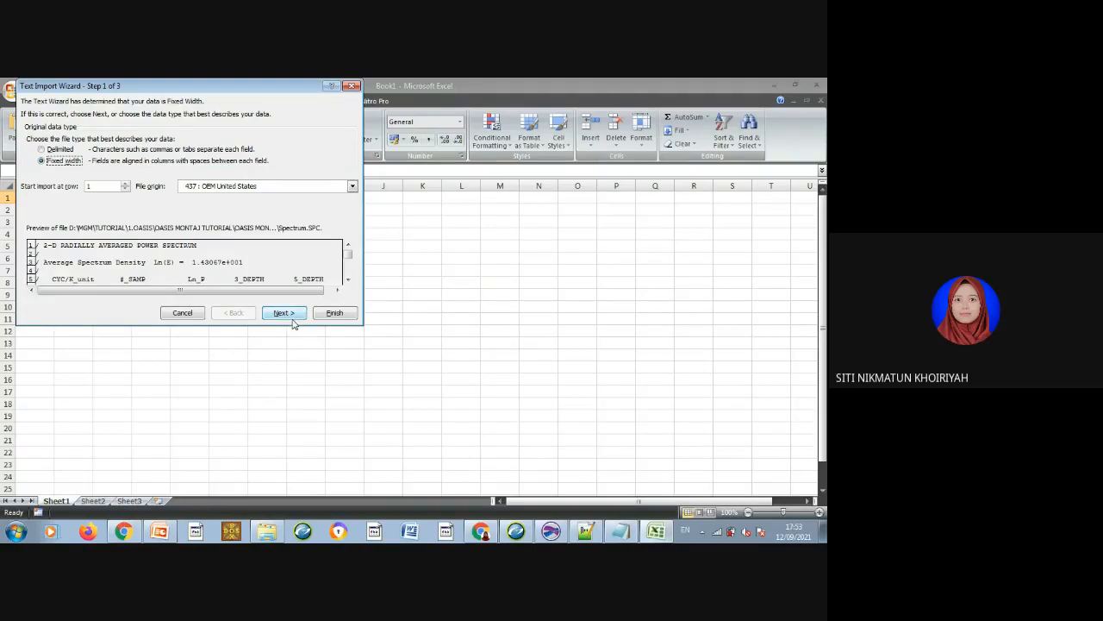
click(290, 314)
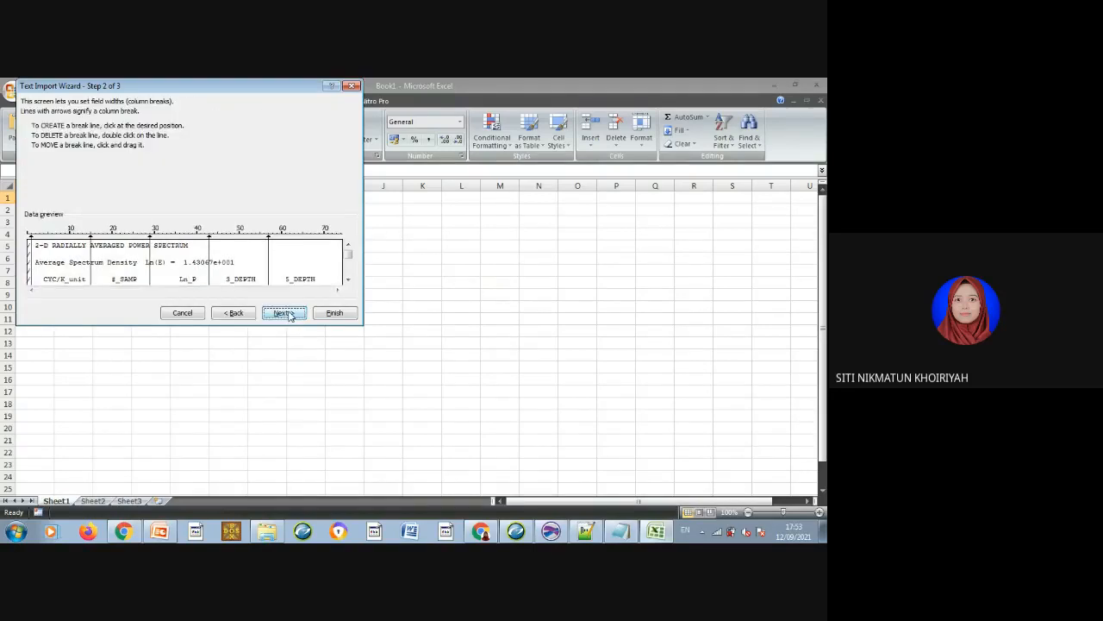
click(290, 314)
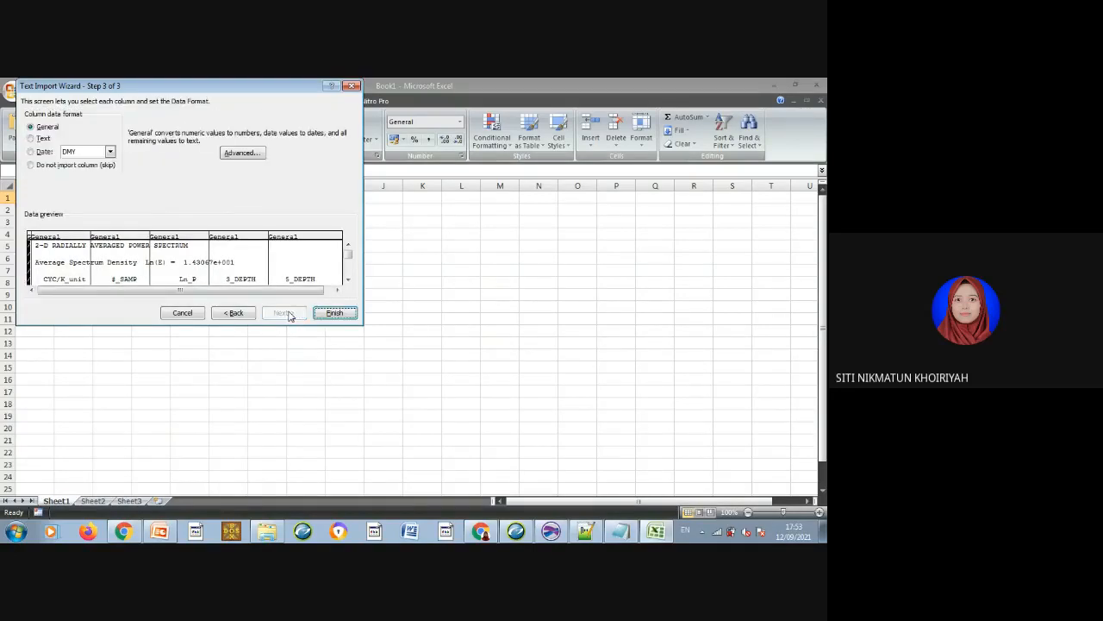
click(333, 314)
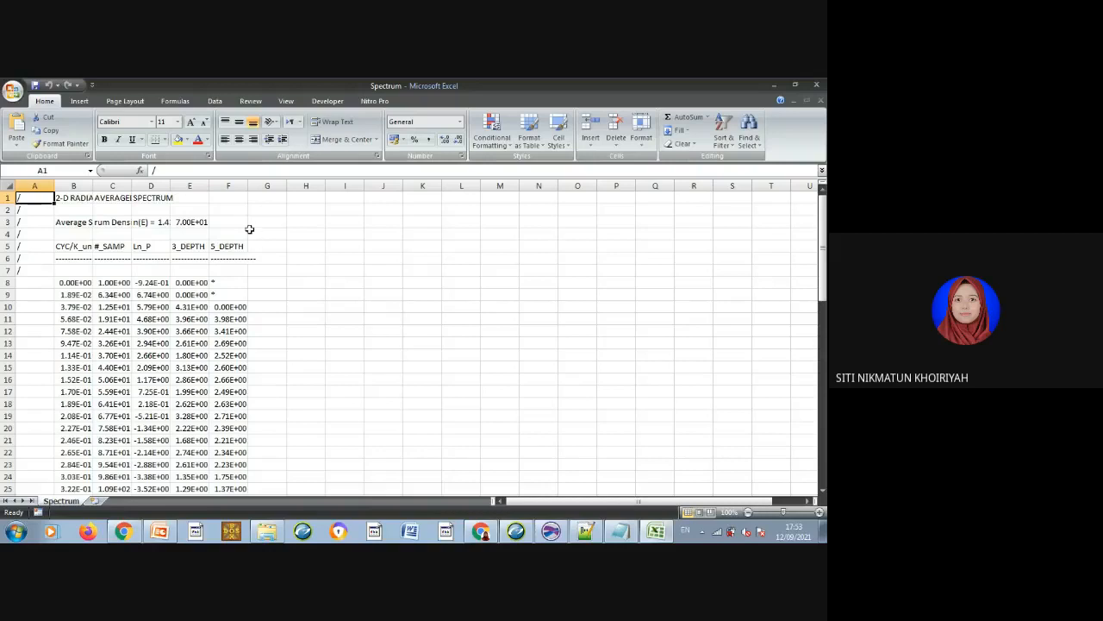
Widen columns B, C and D of the imported spectrum table.
drag(170, 184, 228, 186)
drag(93, 186, 192, 187)
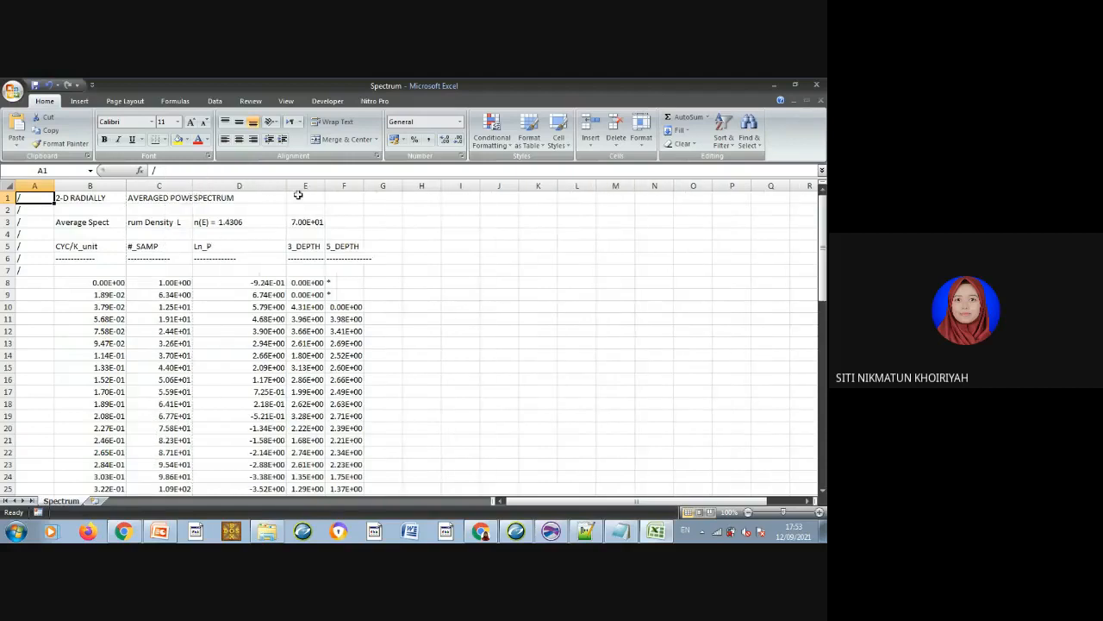
Widen columns E and F of the spectrum table and narrow column D slightly.
drag(325, 186, 327, 187)
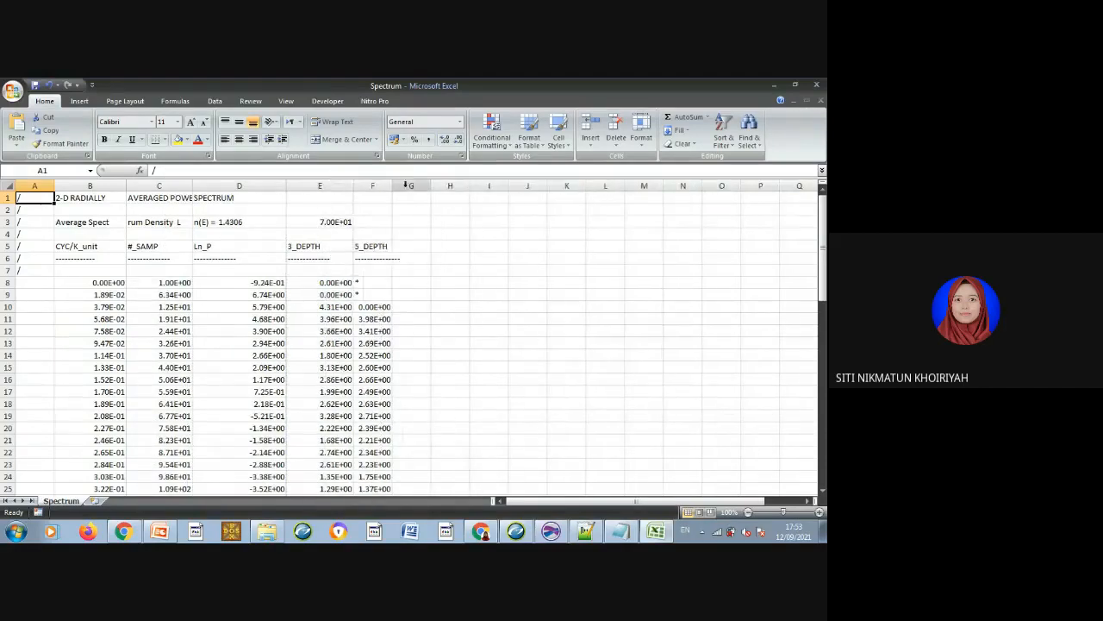
drag(392, 187, 405, 188)
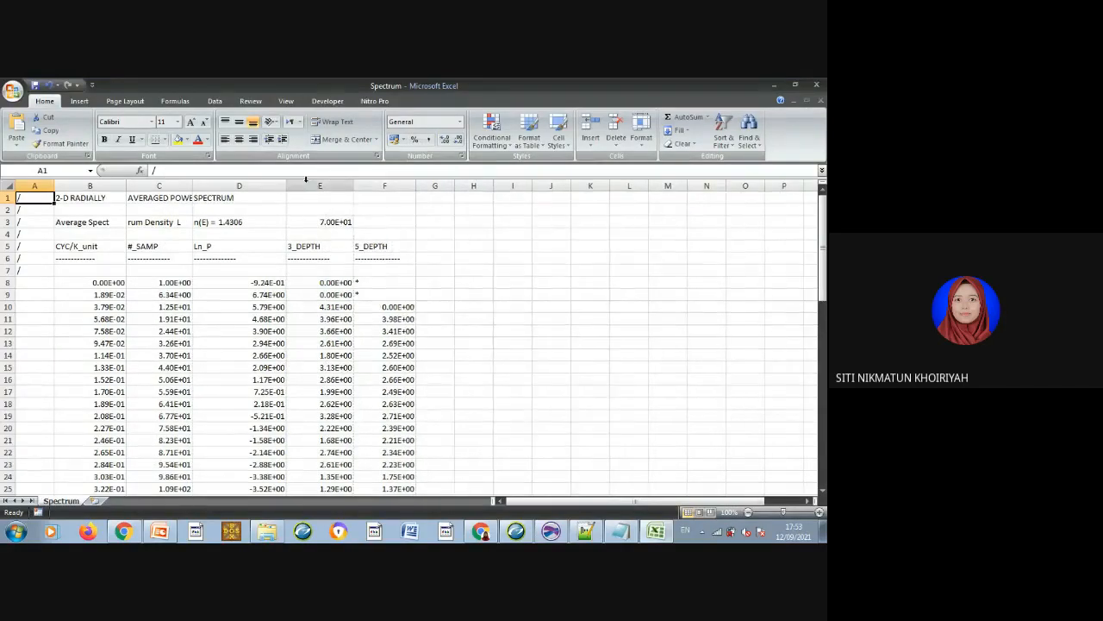
drag(287, 187, 272, 190)
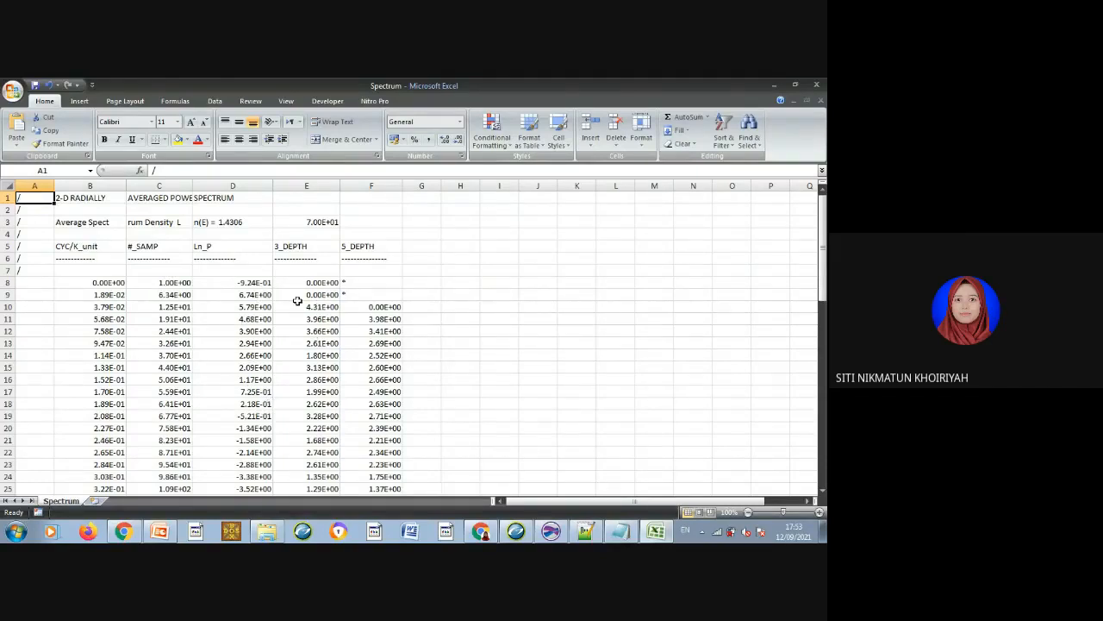
Change the number format of the spectrum data in B8:F68 to General.
click(90, 283)
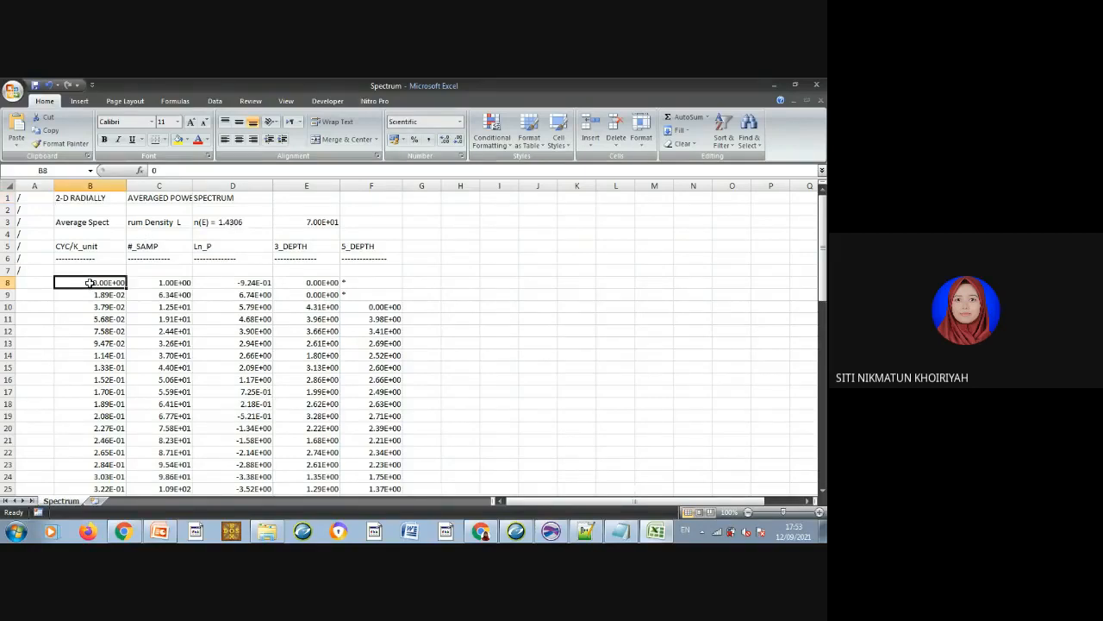
key(shift+Right)
key(shift+Right)
key(shift+Right)
key(shift+Right)
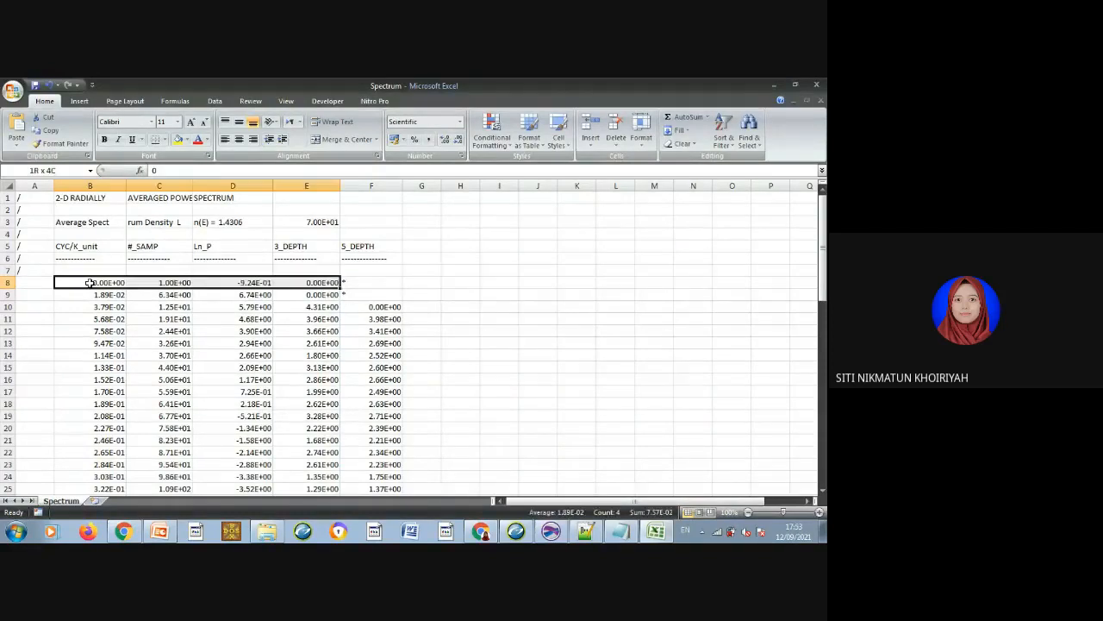
key(ctrl+shift+Down)
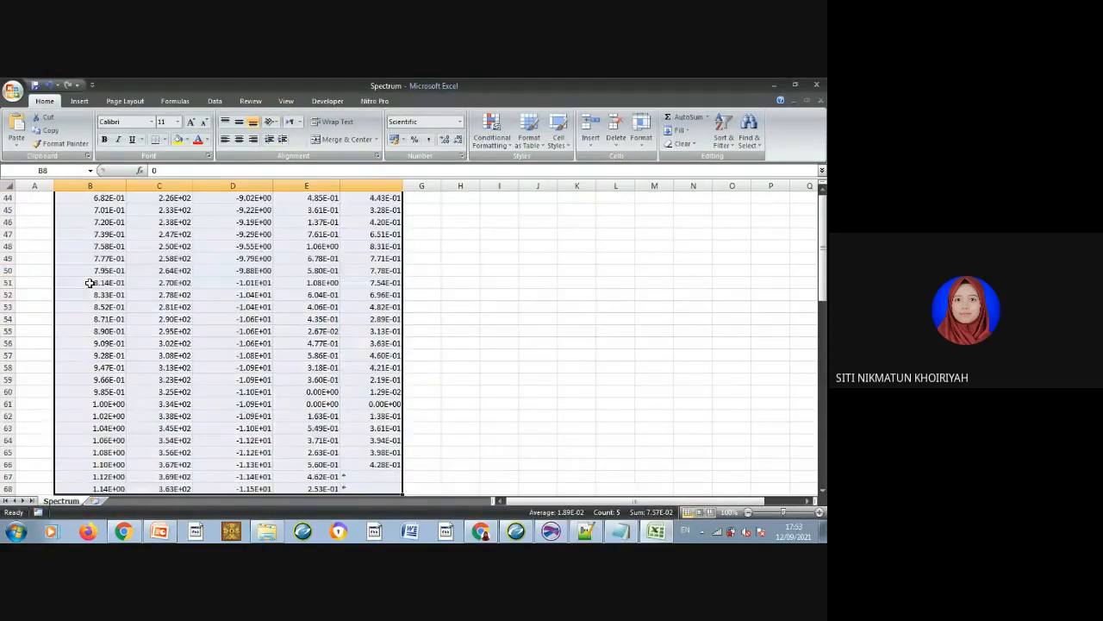
click(461, 126)
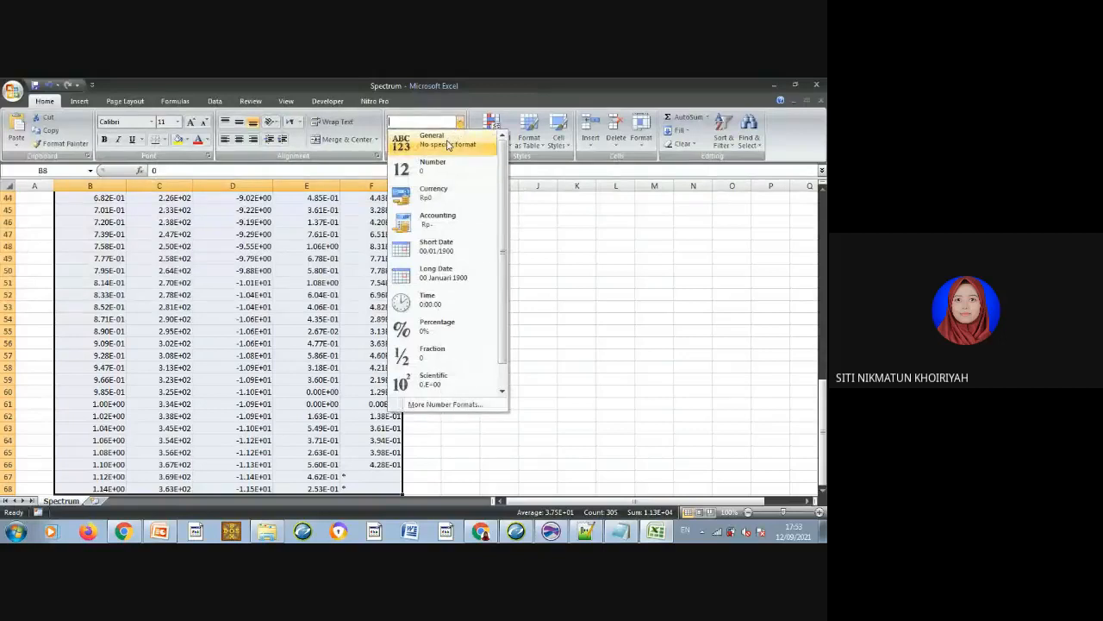
click(447, 144)
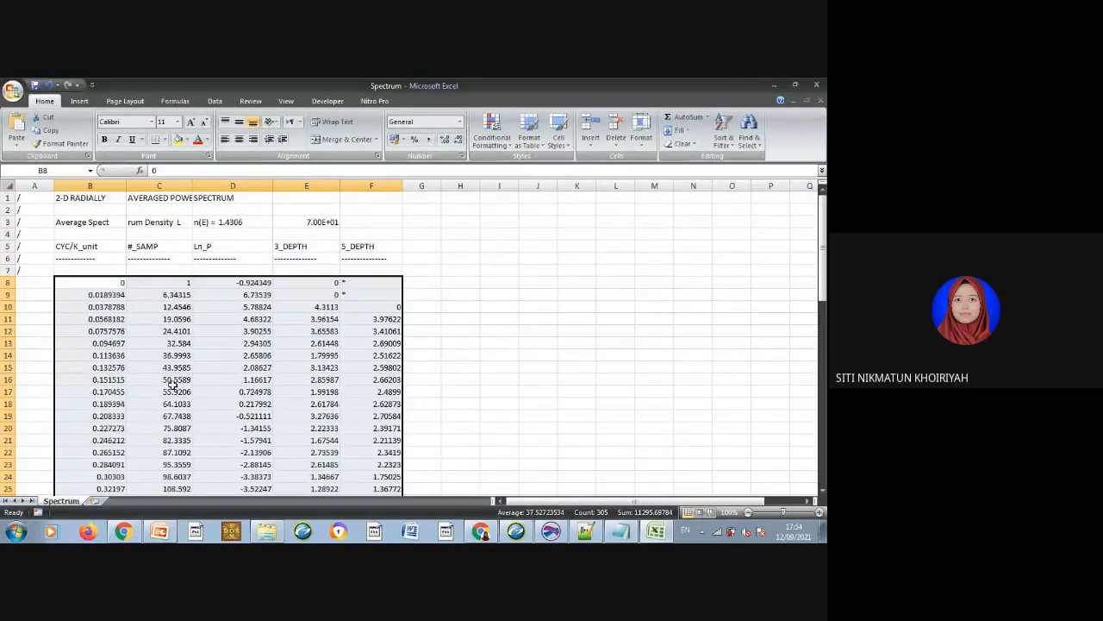
click(553, 317)
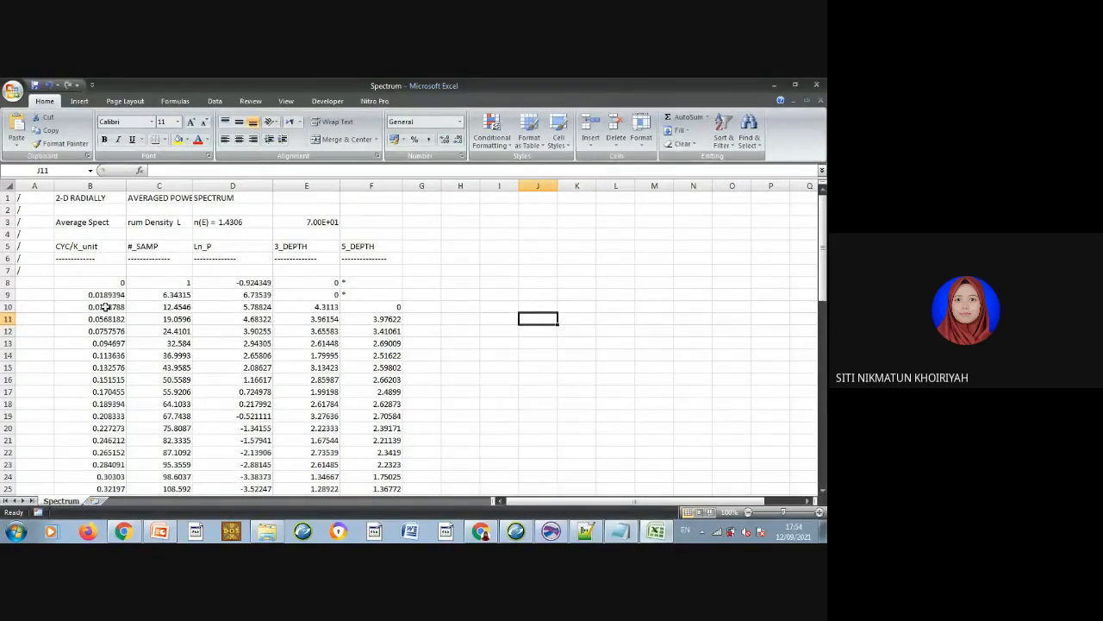
Insert a Scatter with Smooth Lines and Markers chart from Ln_P values D10:D12 and place it beside the table over columns G to N.
click(256, 307)
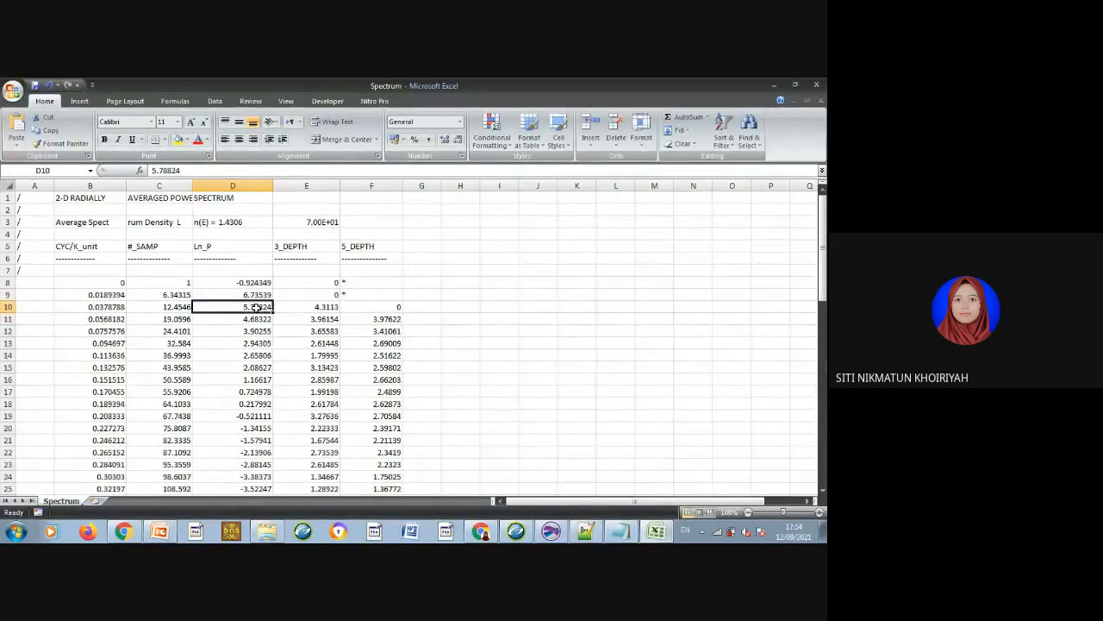
drag(257, 307, 256, 331)
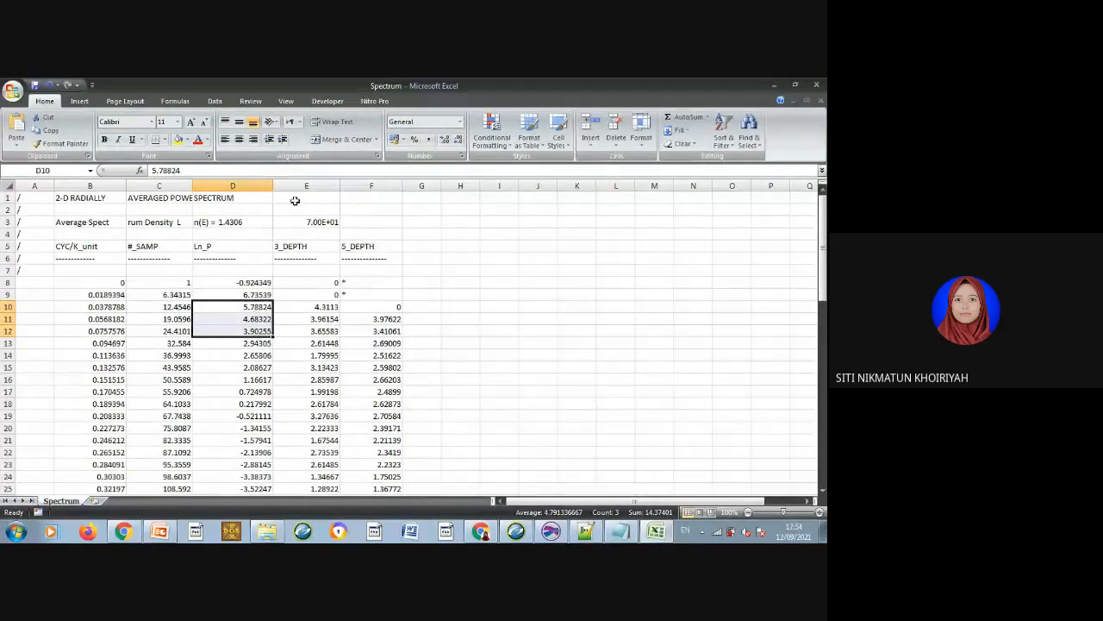
click(79, 102)
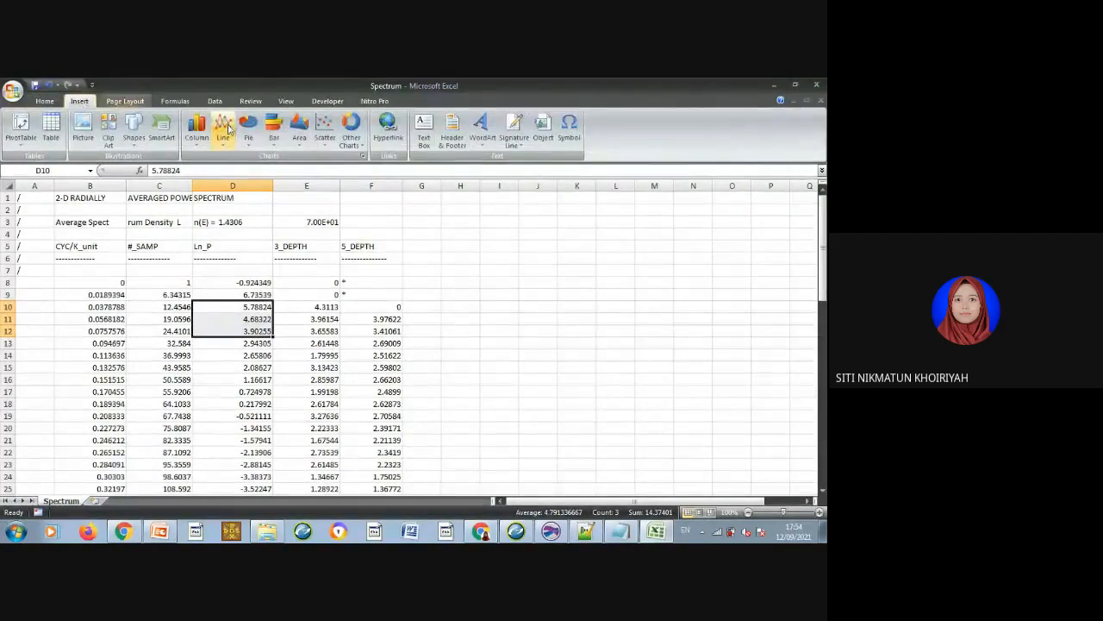
click(324, 145)
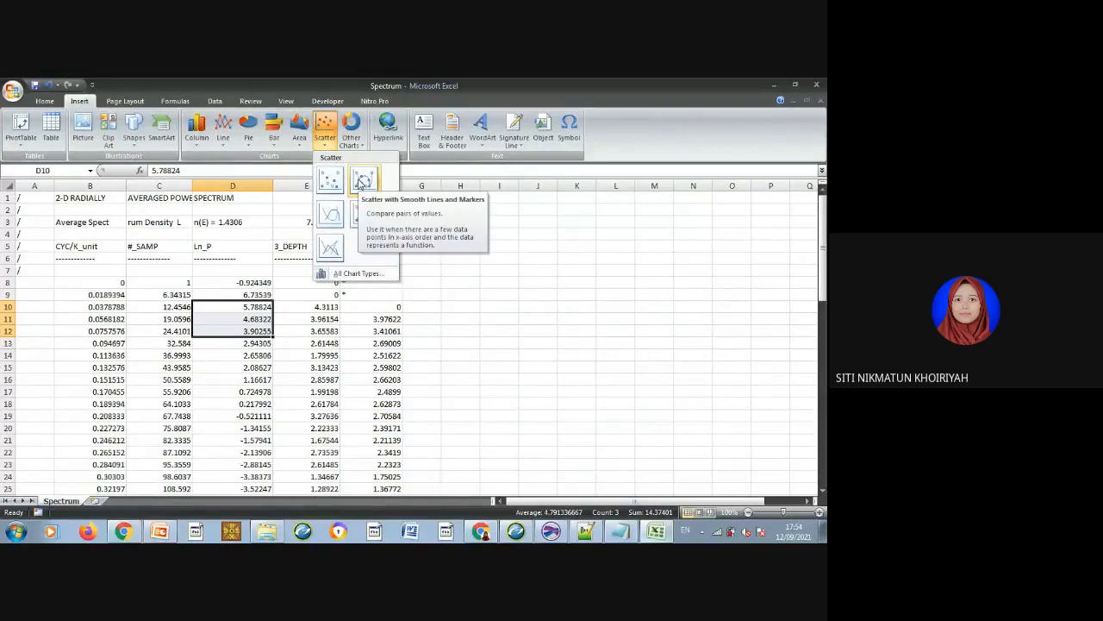
click(363, 181)
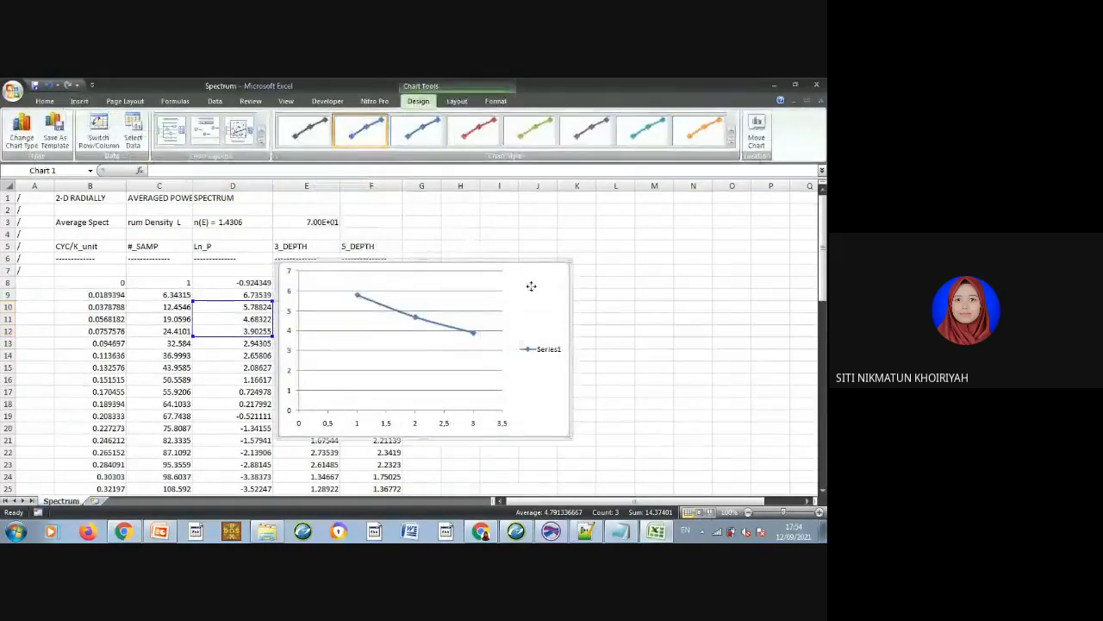
drag(531, 286, 687, 237)
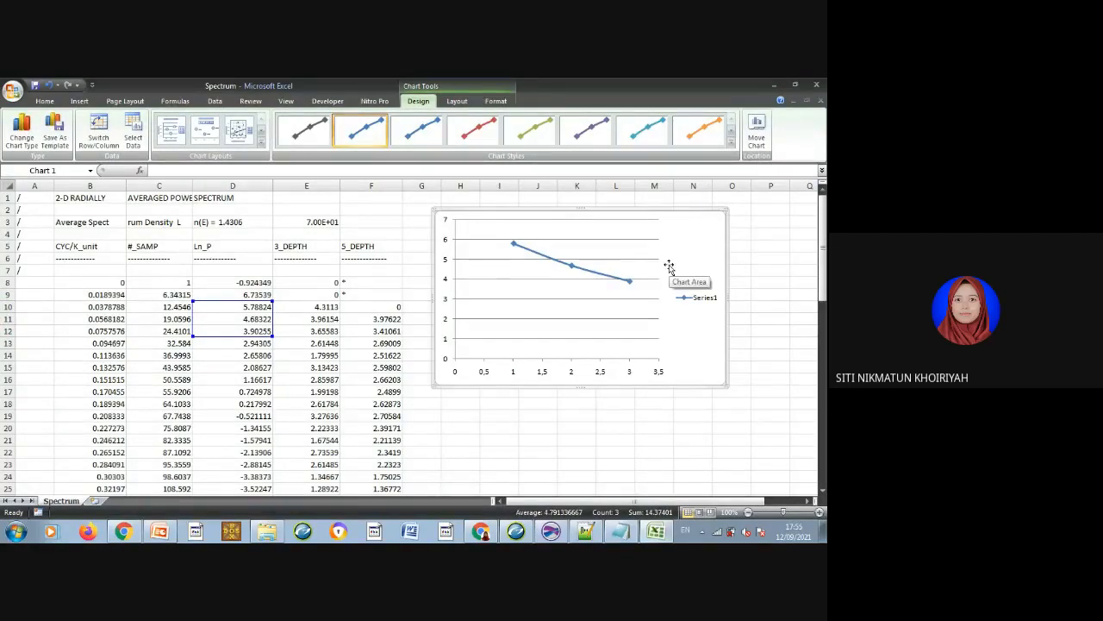
right_click(669, 267)
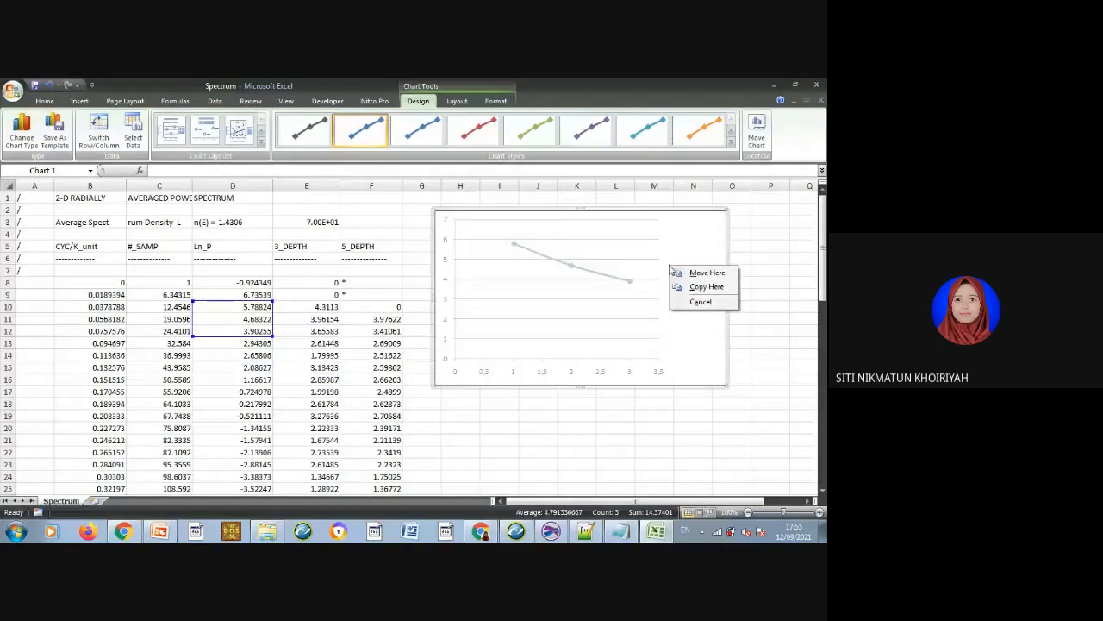
key(Escape)
right_click(638, 266)
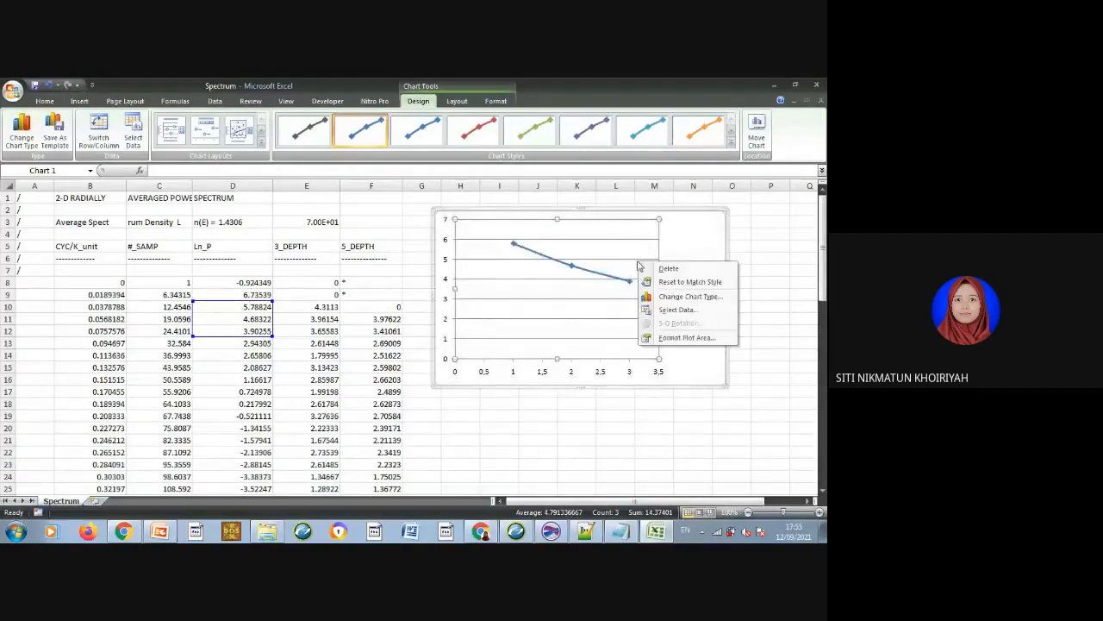
click(705, 249)
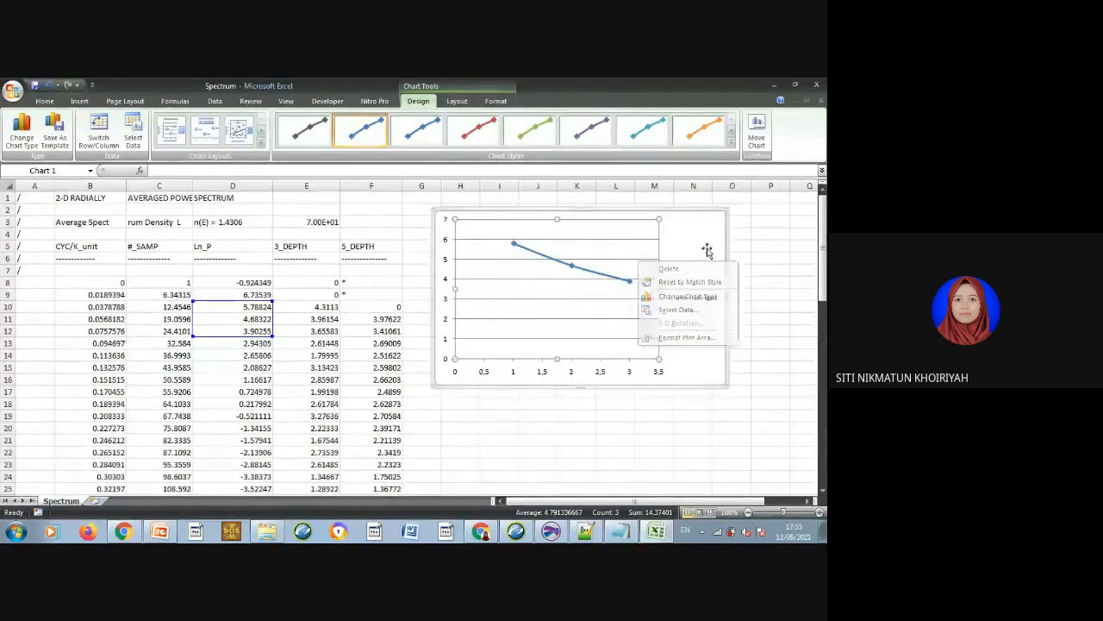
Edit the first series in the chart's data source and name it Regional.
right_click(689, 255)
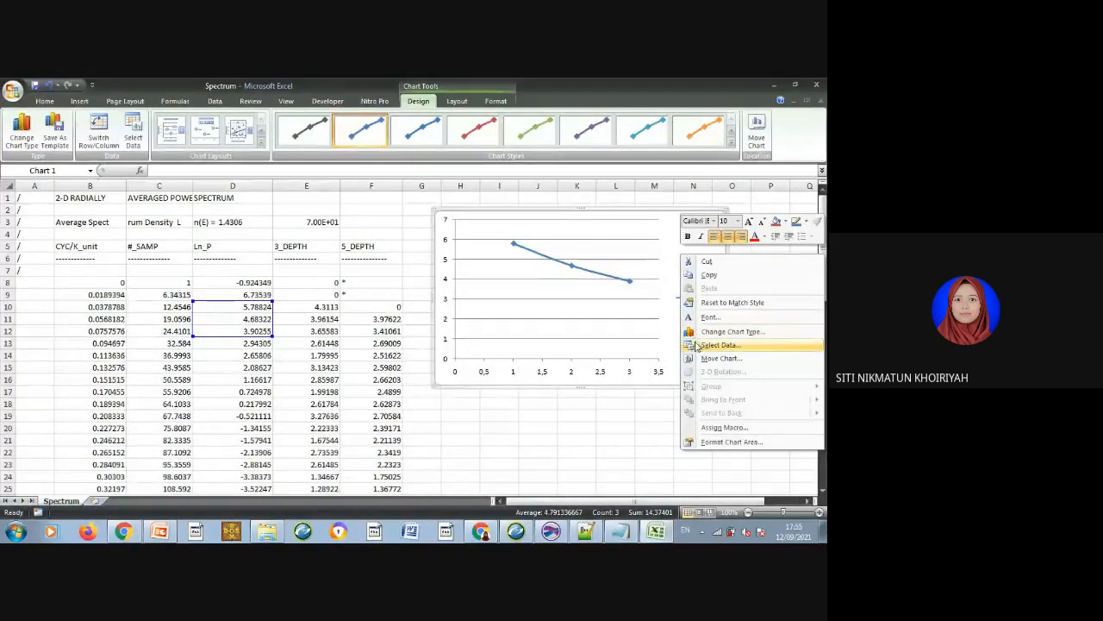
click(719, 345)
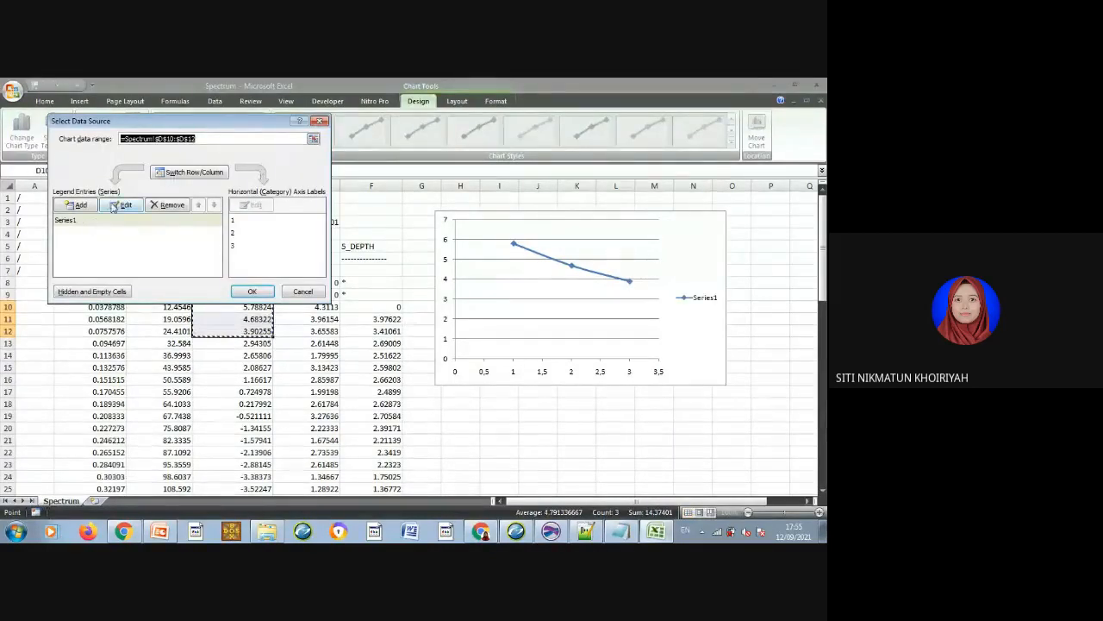
drag(241, 123, 375, 97)
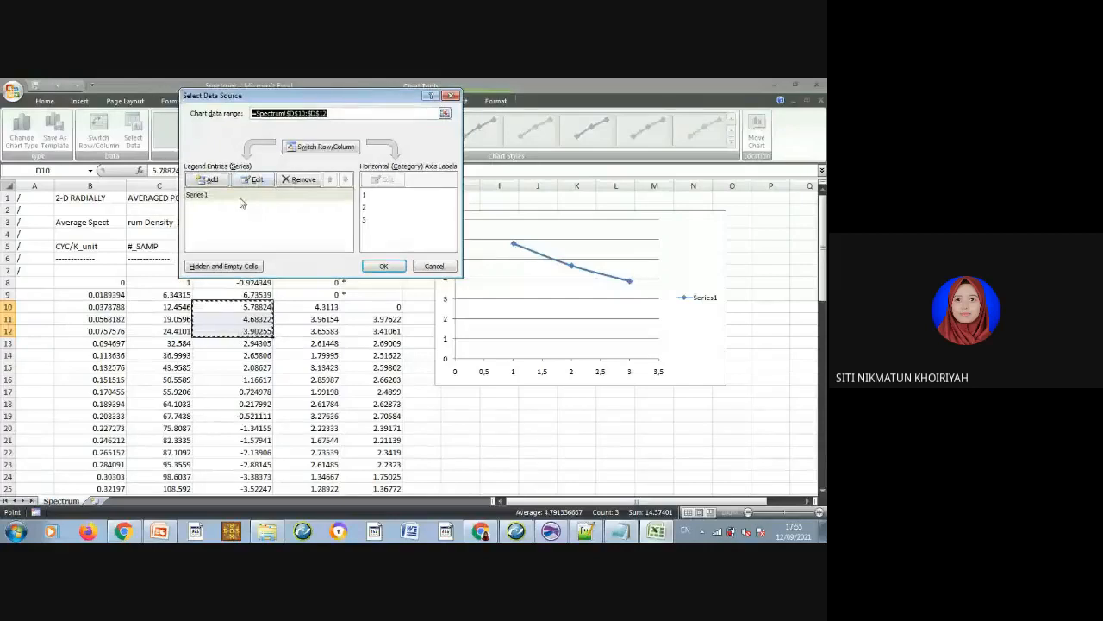
click(242, 203)
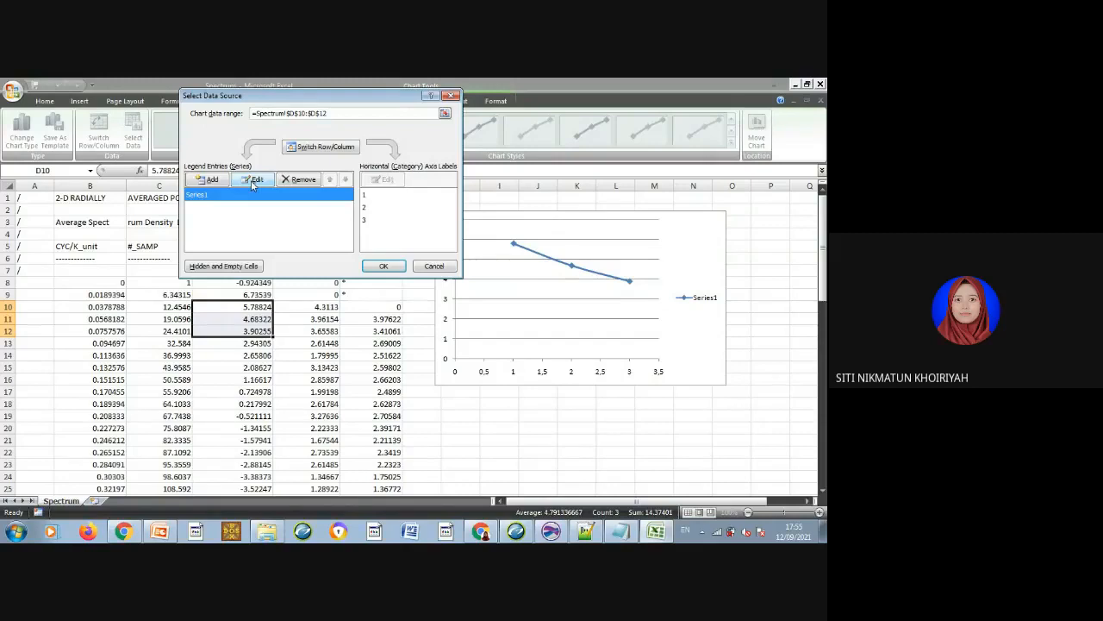
click(253, 181)
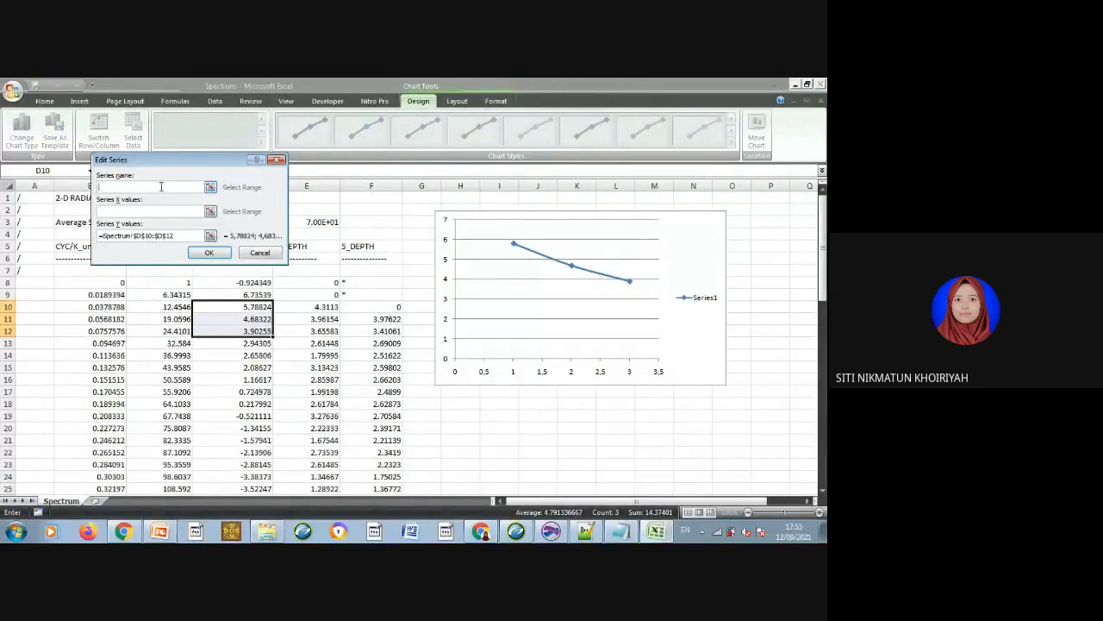
text(Regional)
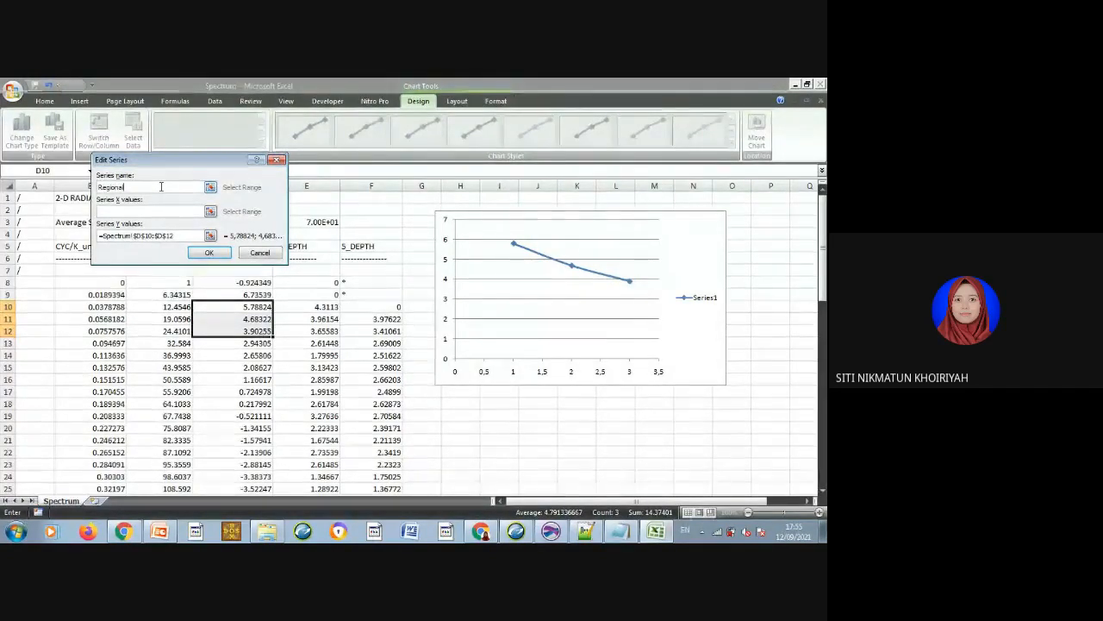
Set the Regional series' X values to B10:B12, keep D10:D12 as Y values, and apply the data source.
click(153, 211)
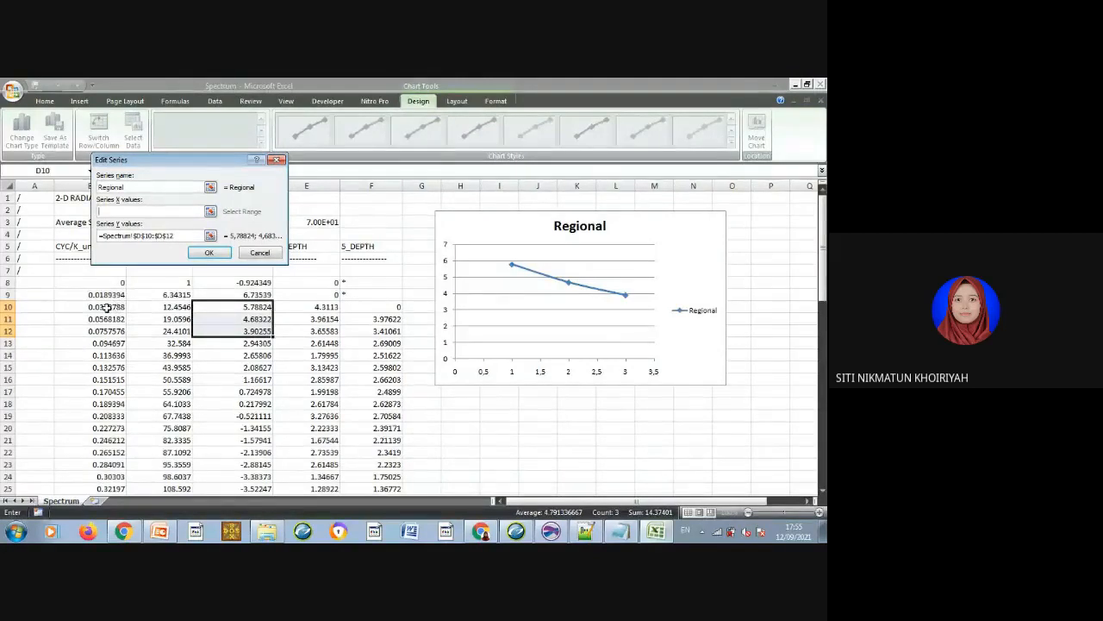
click(102, 306)
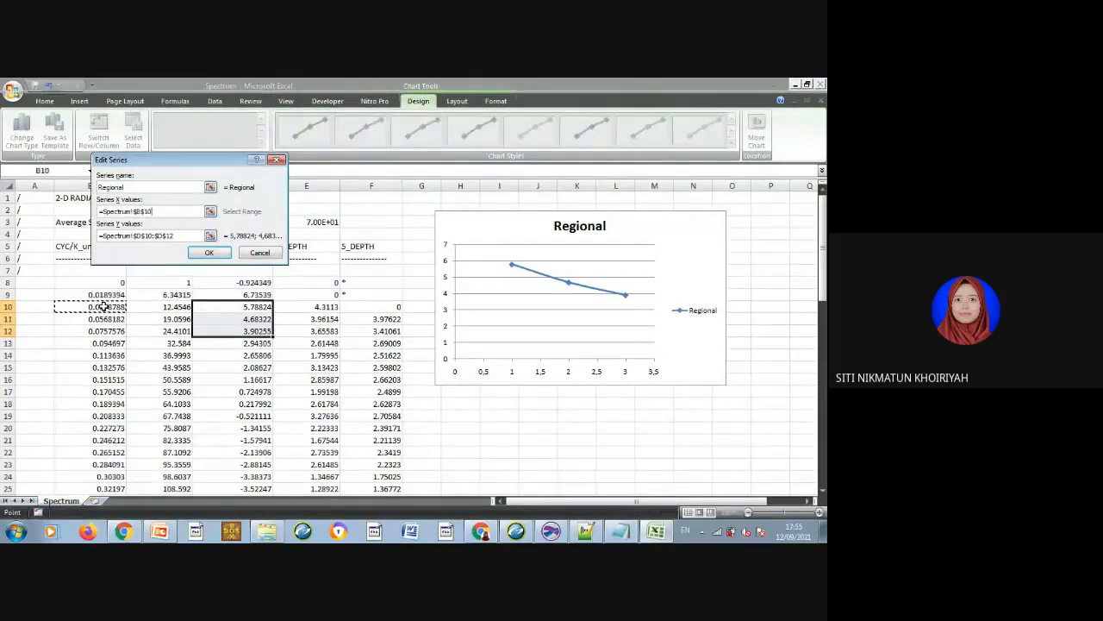
key(shift+Down)
key(shift+Down)
click(181, 235)
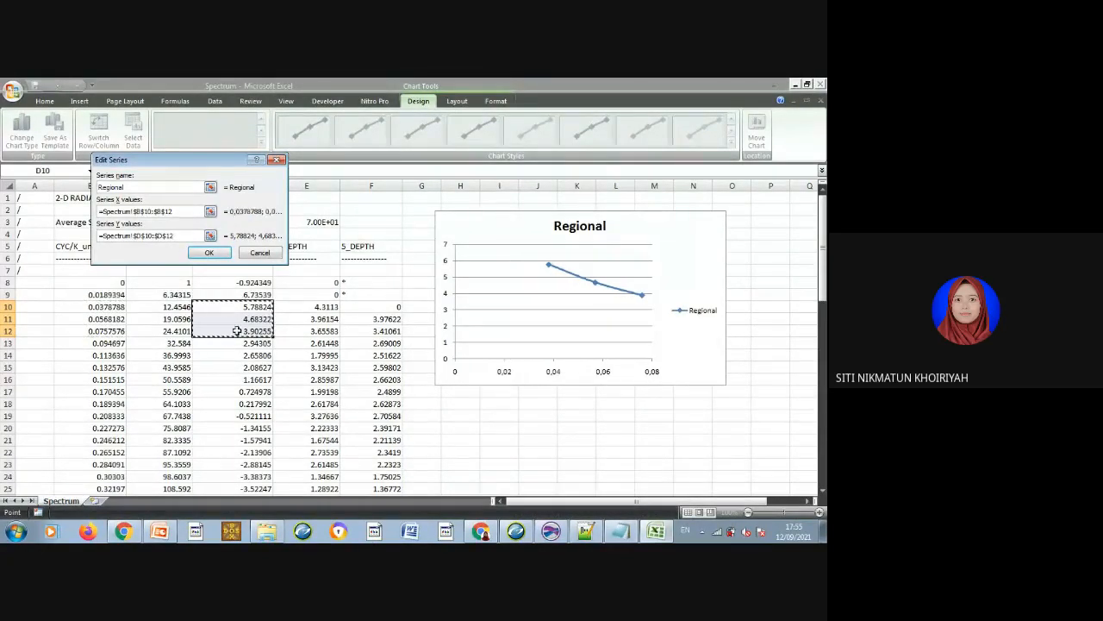
click(209, 253)
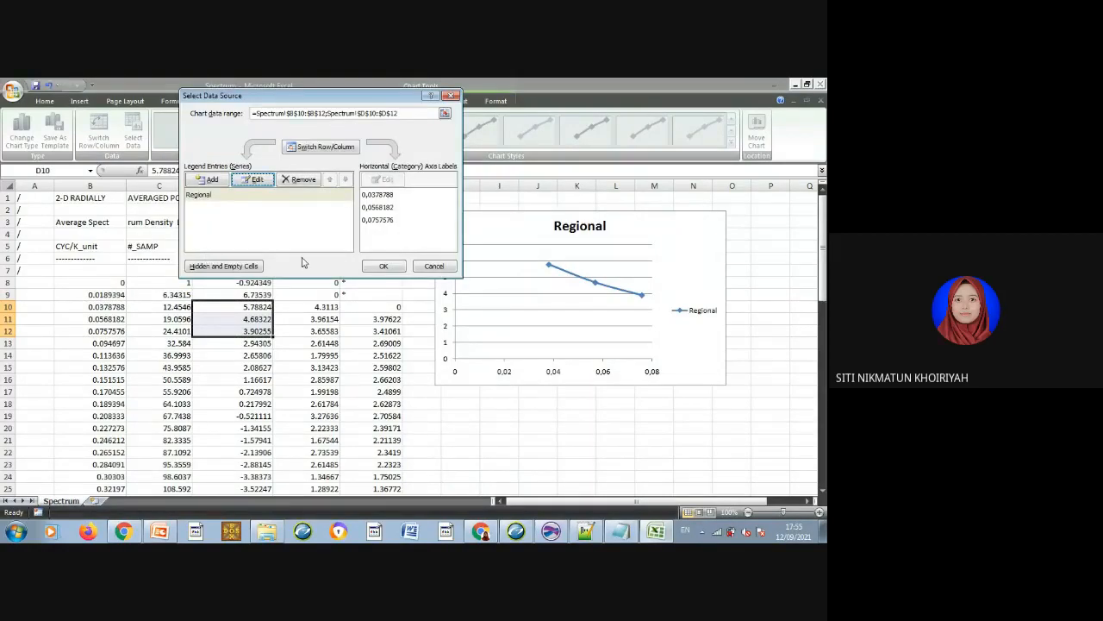
click(385, 267)
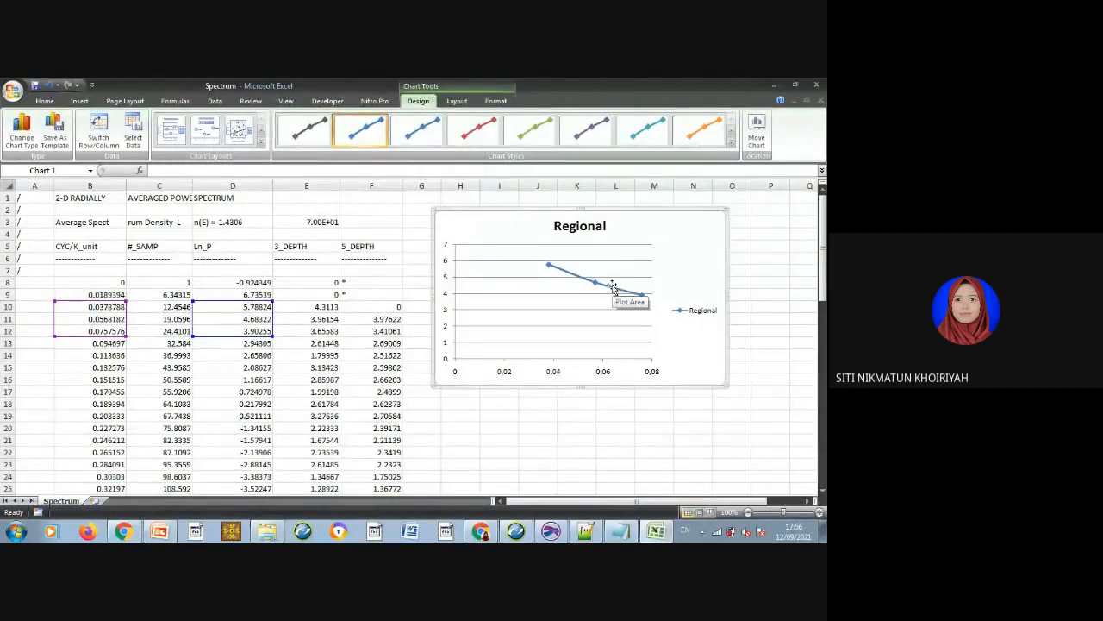
Apply the chart layout with axis titles, linear trendline, equation and R² to the Regional series, and select the equation label.
click(613, 287)
click(677, 277)
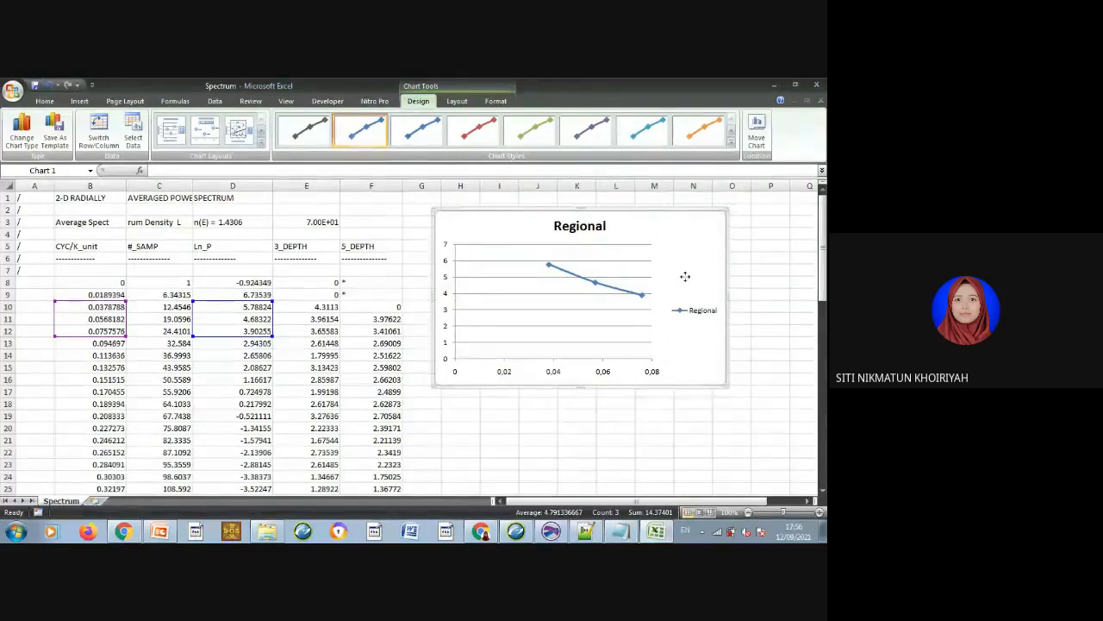
click(630, 299)
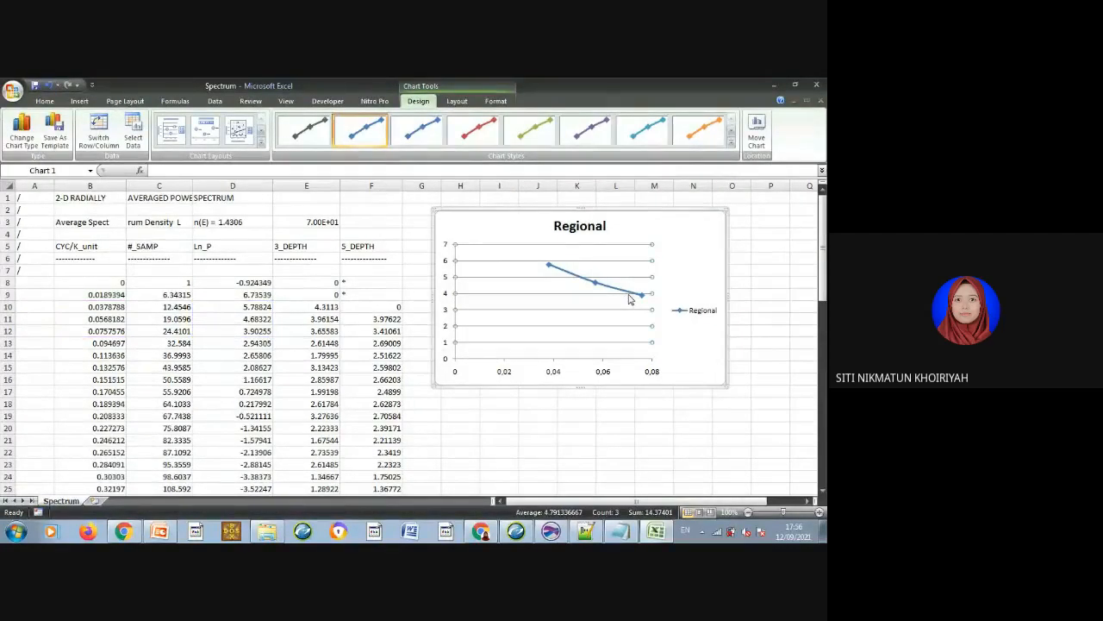
click(627, 297)
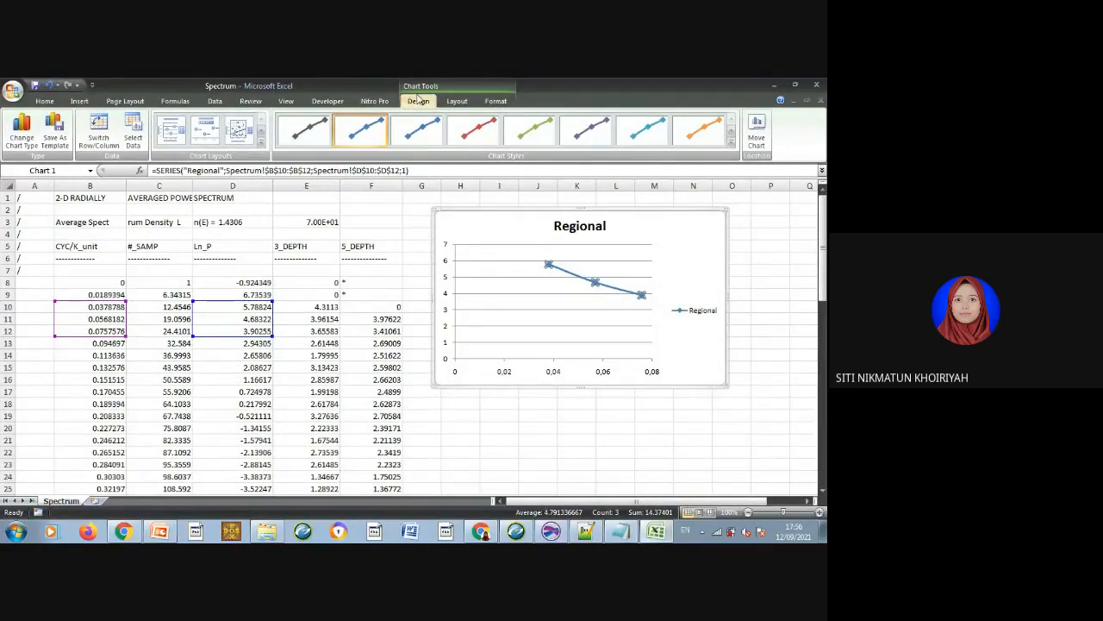
click(262, 146)
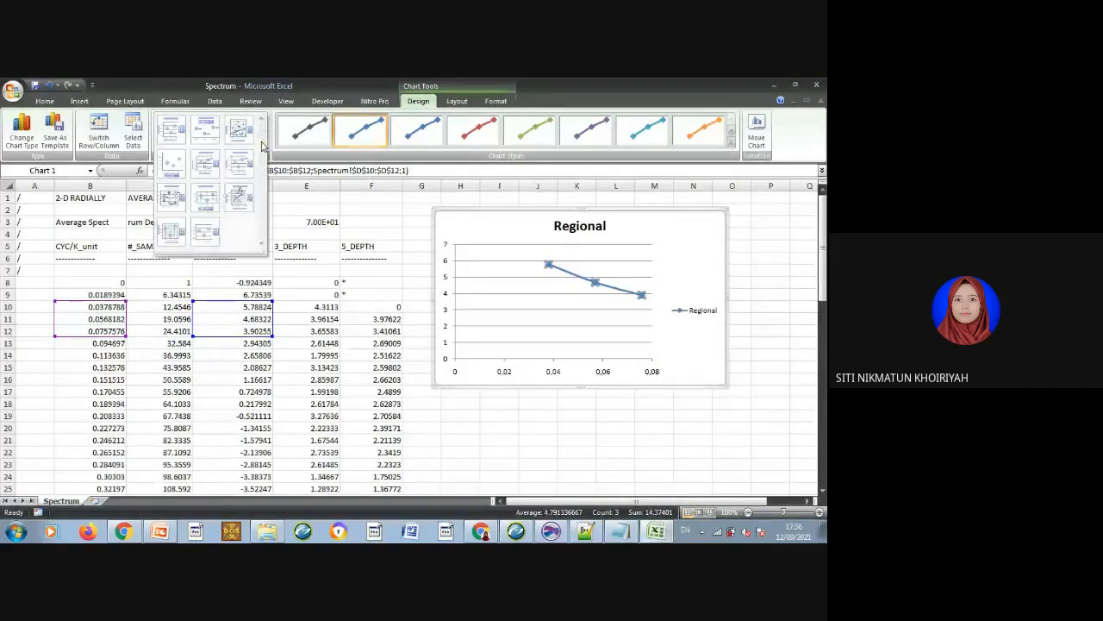
click(240, 199)
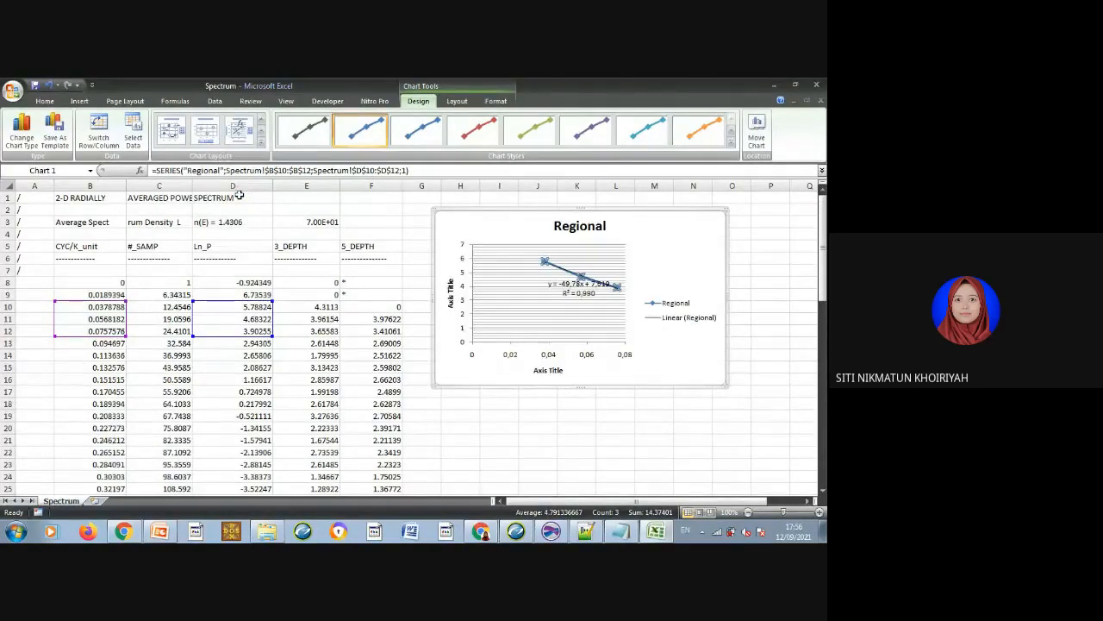
click(569, 283)
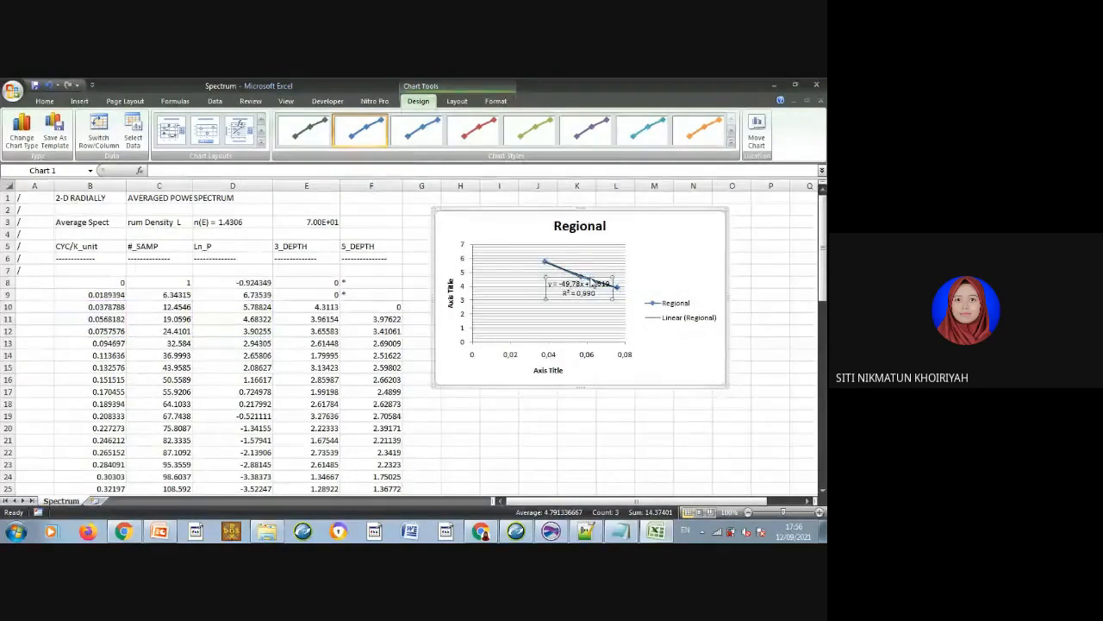
Move the trendline equation and R² label off the plotted line into the empty area above the legend.
drag(591, 274, 696, 240)
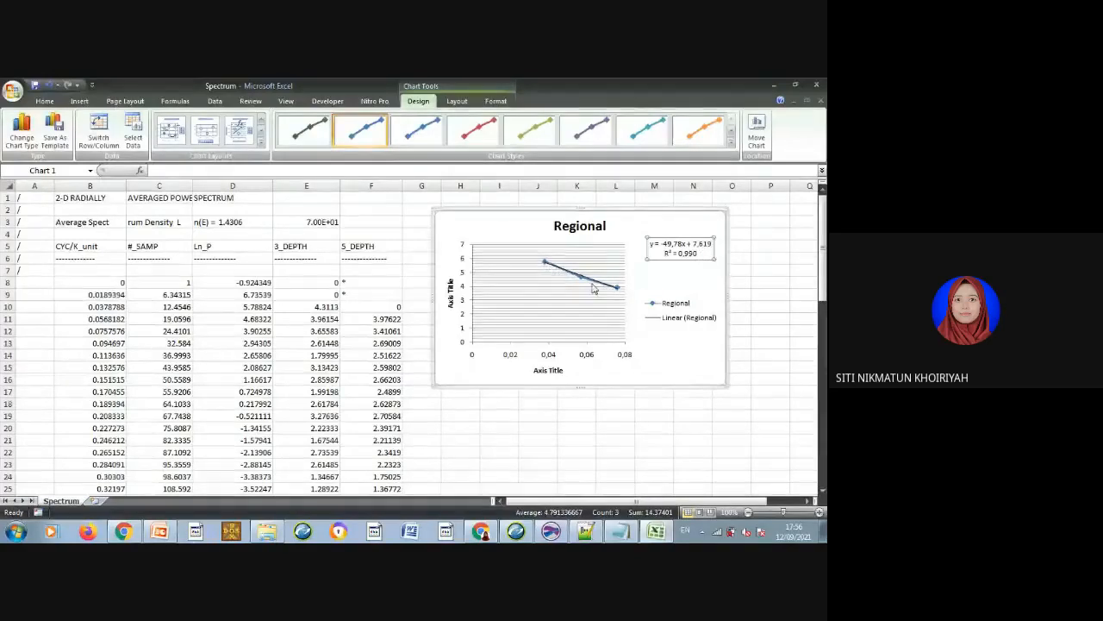
click(665, 277)
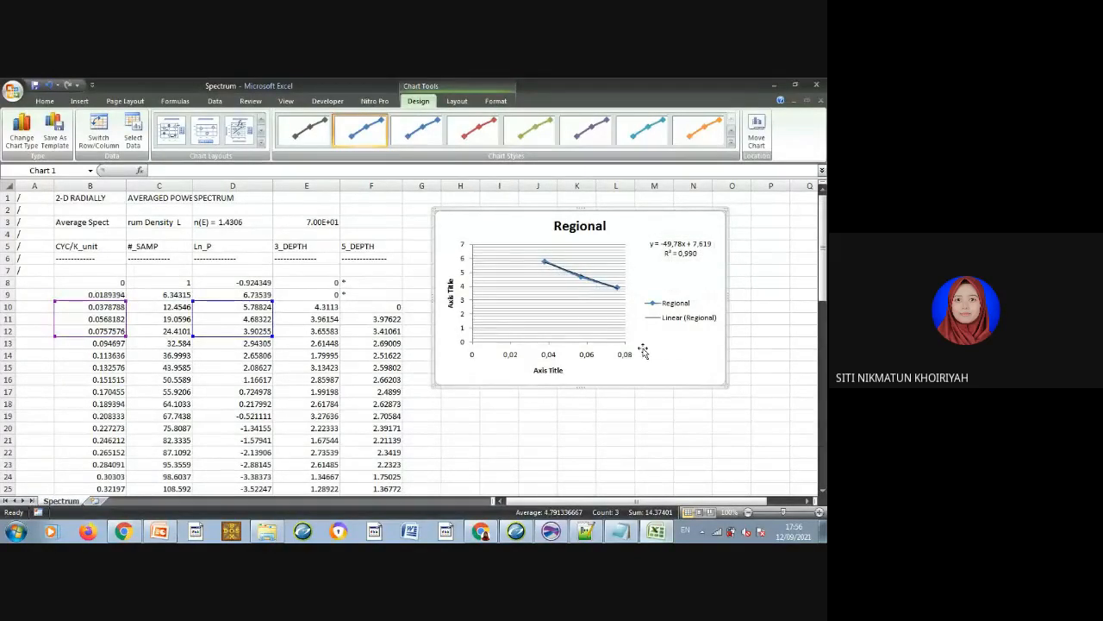
Switch to the blank Notepad document and restore the spreadsheet window to a smaller size so both show side by side.
mouse_move(621, 534)
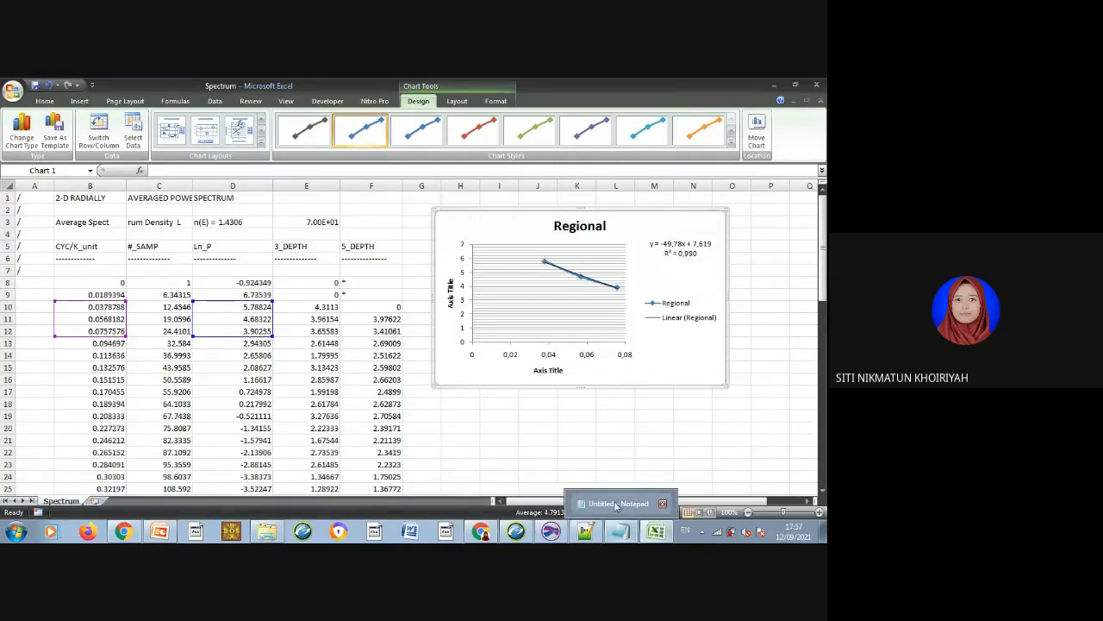
click(621, 531)
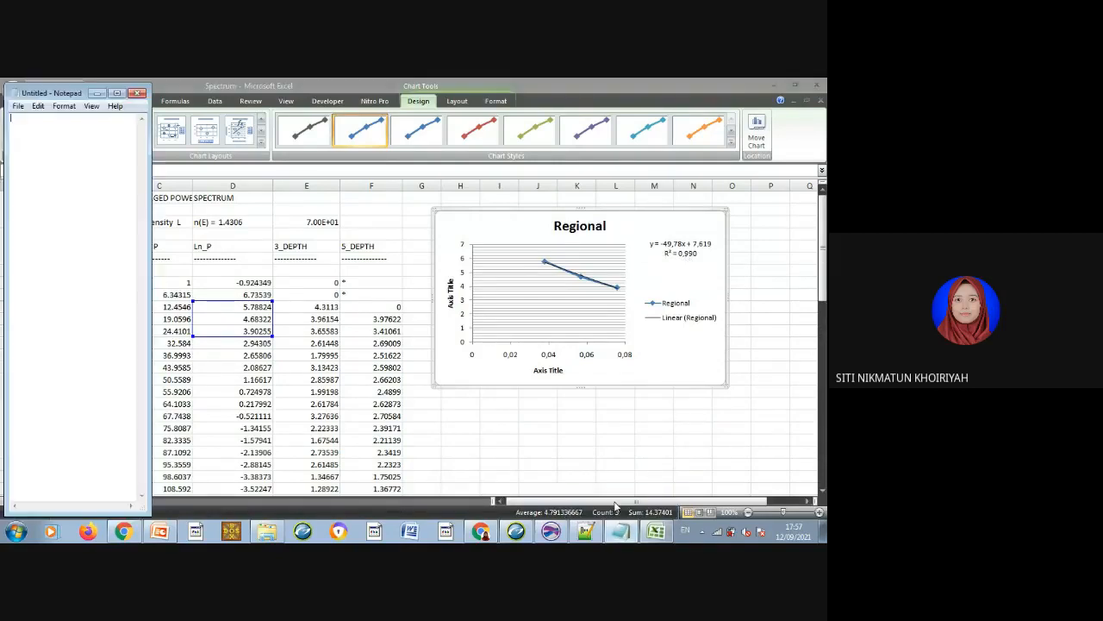
click(791, 84)
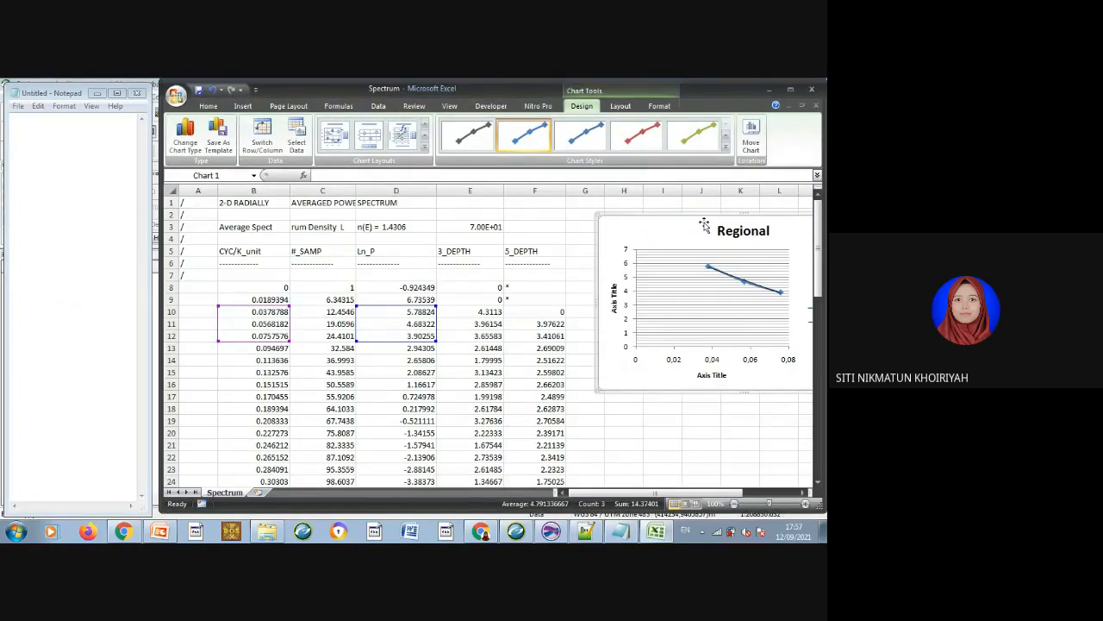
Move the Regional chart over columns E to K and enlarge it to reach column L and row 18.
drag(707, 222, 611, 211)
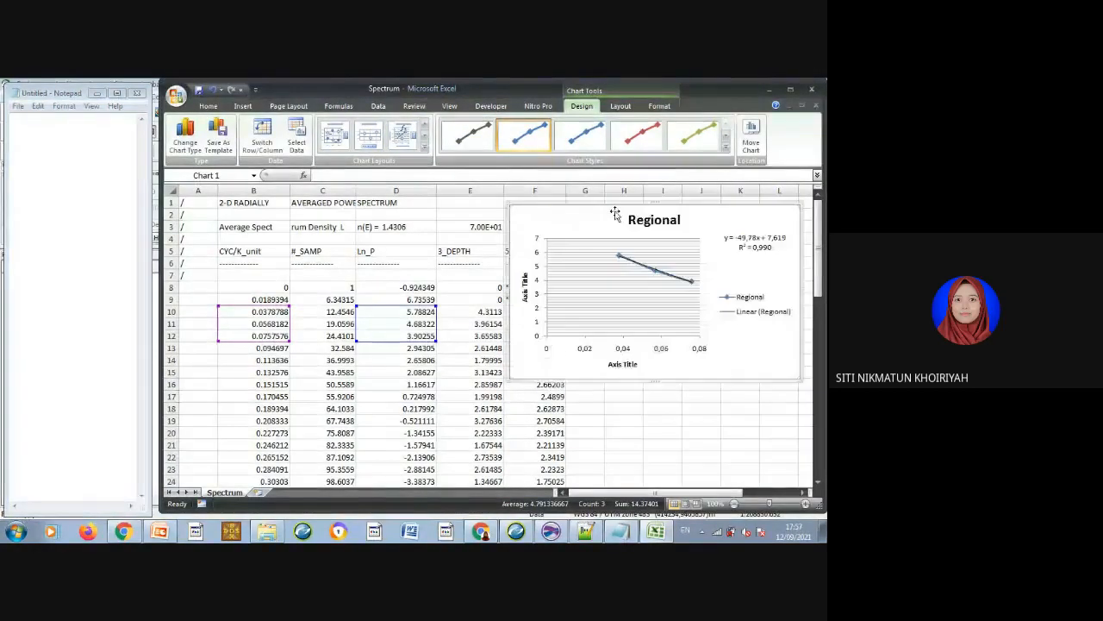
drag(713, 221, 660, 217)
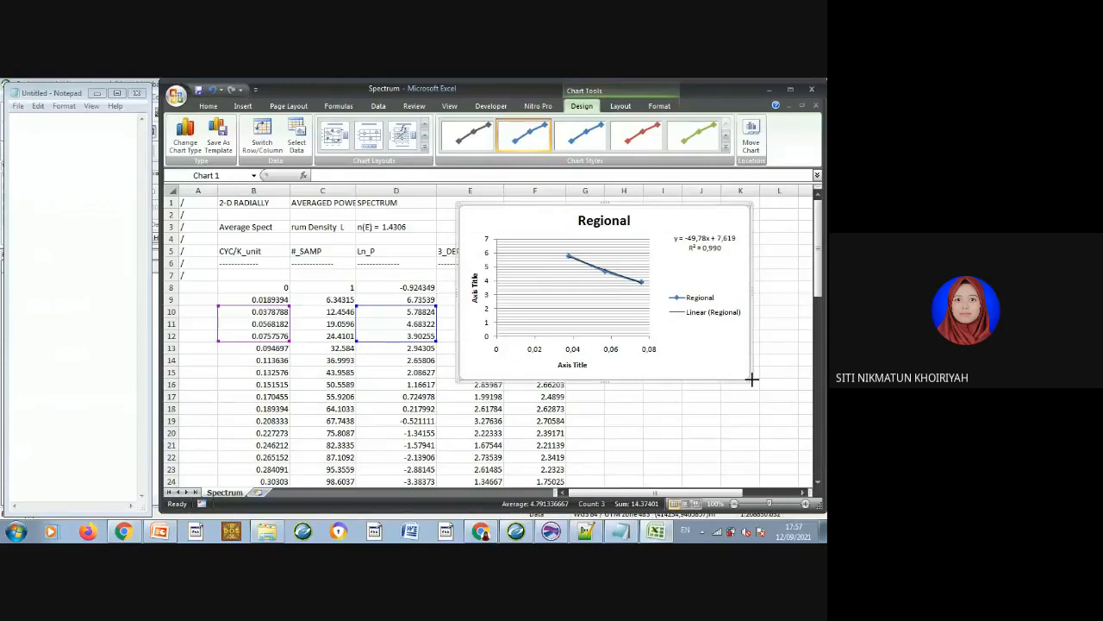
drag(750, 380, 784, 408)
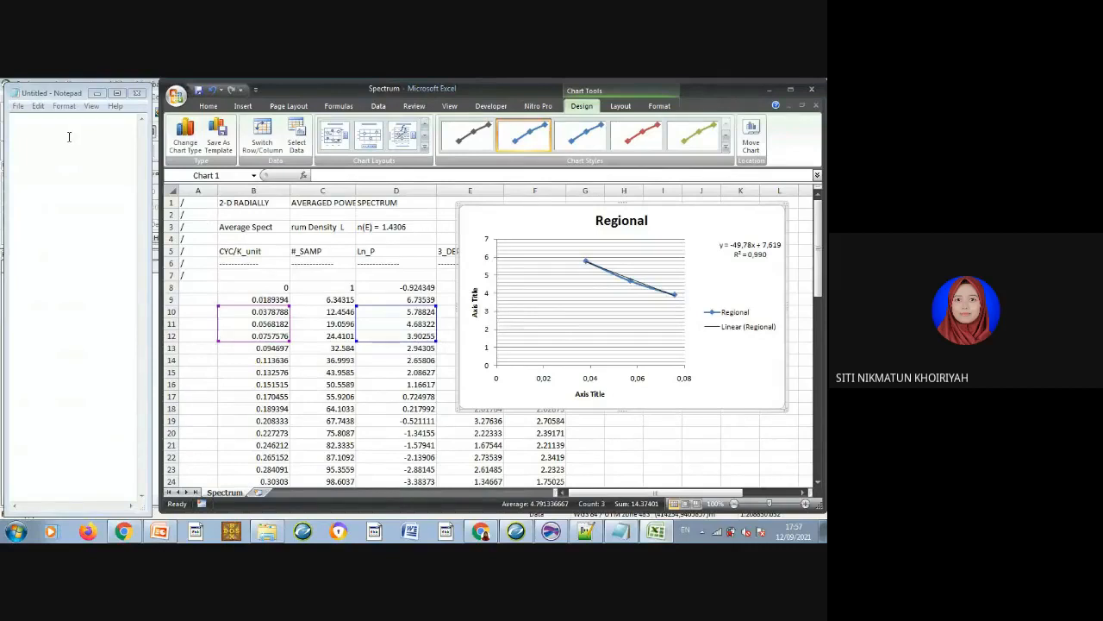
In Notepad, write the heading Regional, the entry 10-12 with 0,99 beside it, and a new line 10-13.
click(28, 125)
text(R)
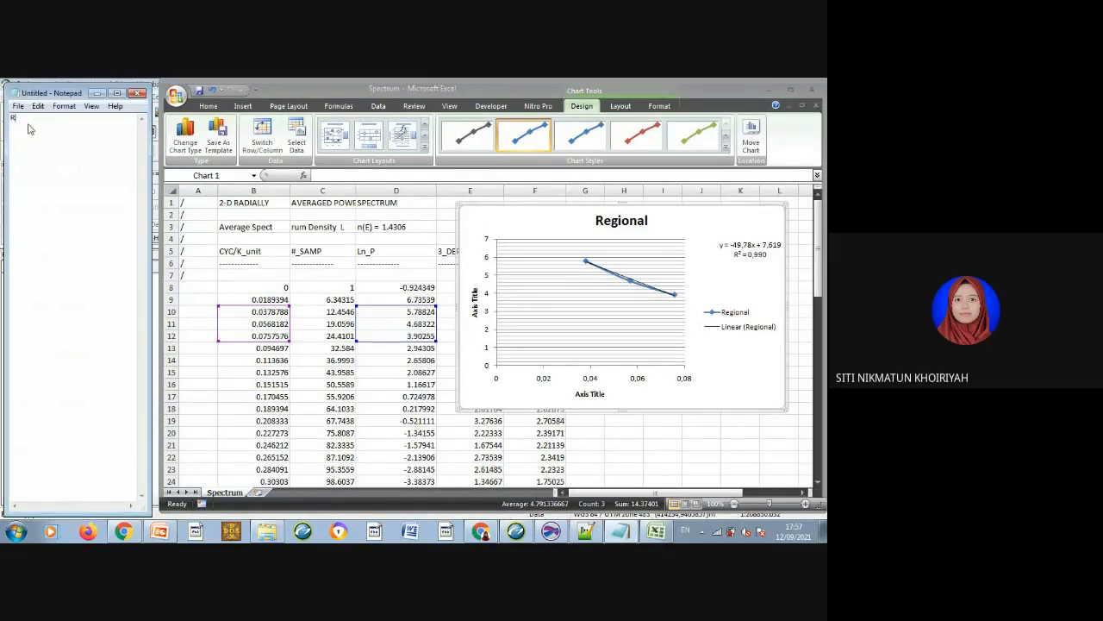
text(egion)
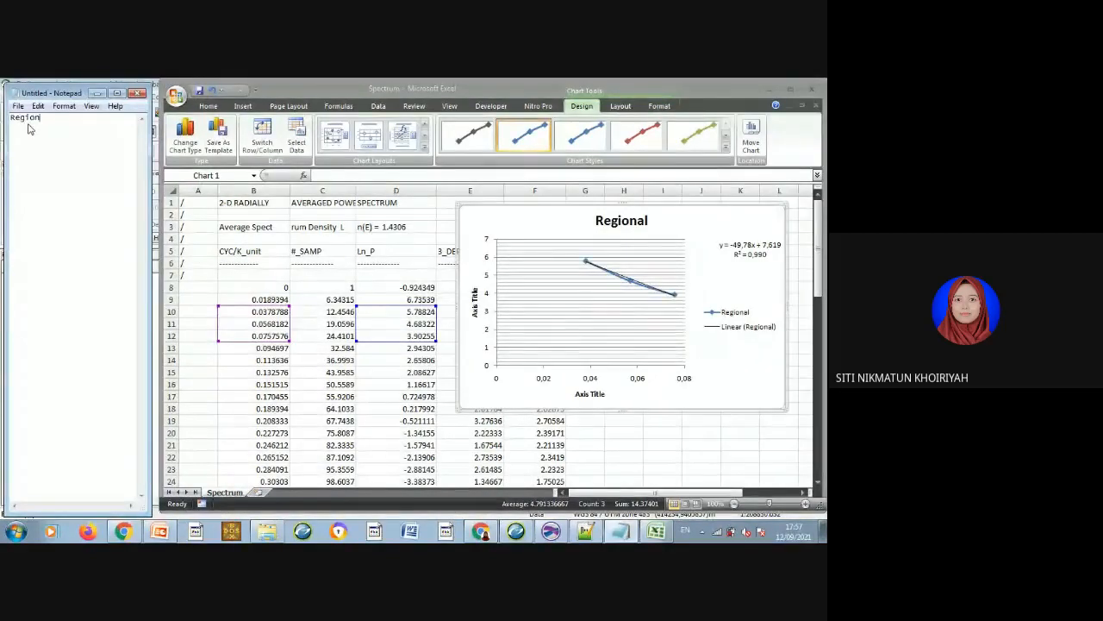
text(al)
key(Return)
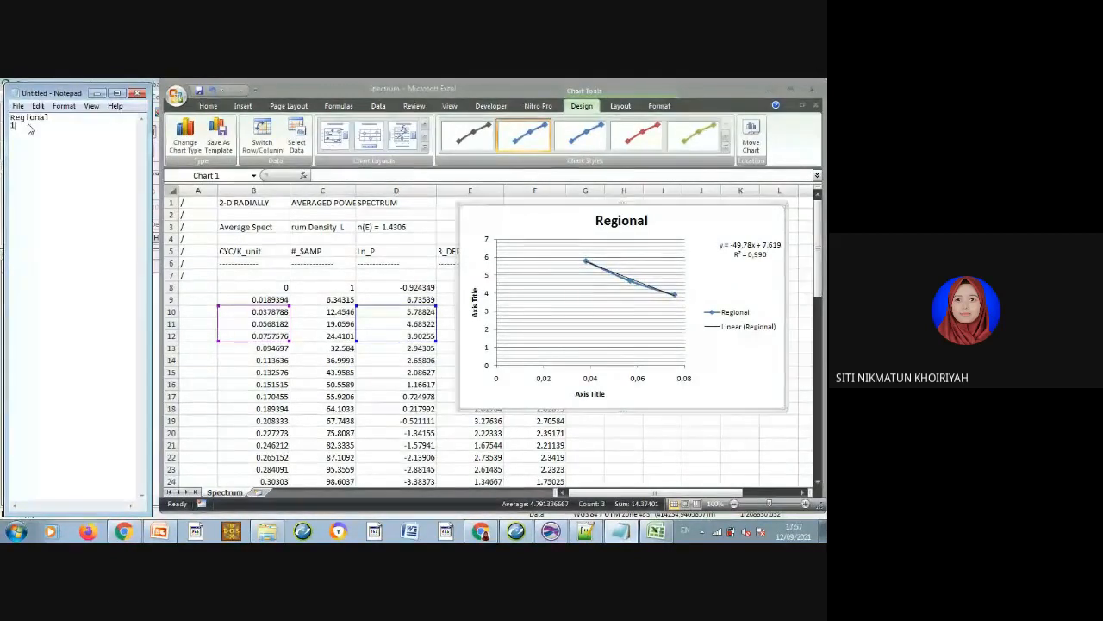
text(10)
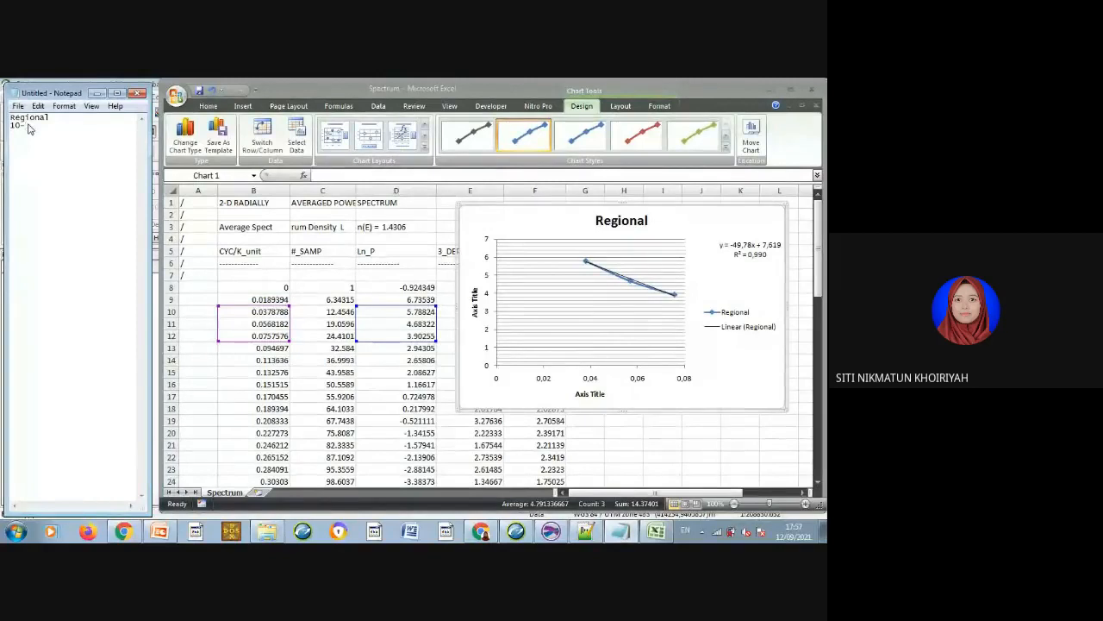
text(-12)
key(Tab)
text(0,99)
key(Return)
text(10-)
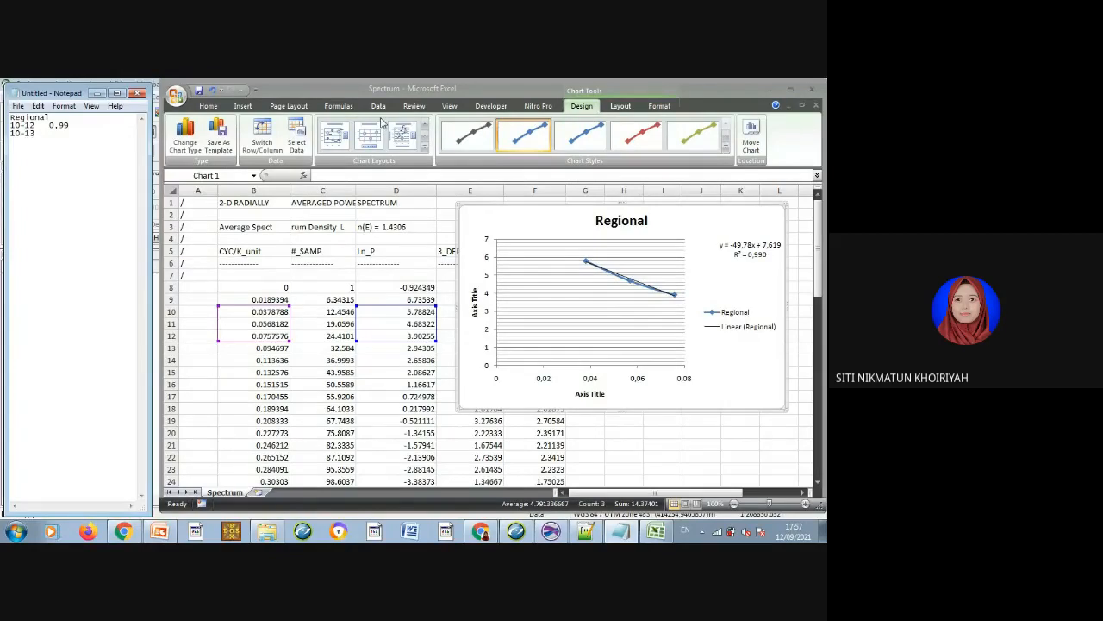
Edit the Regional series in the chart's data source to use X values B10:B13 and Y values D10:D13.
click(664, 300)
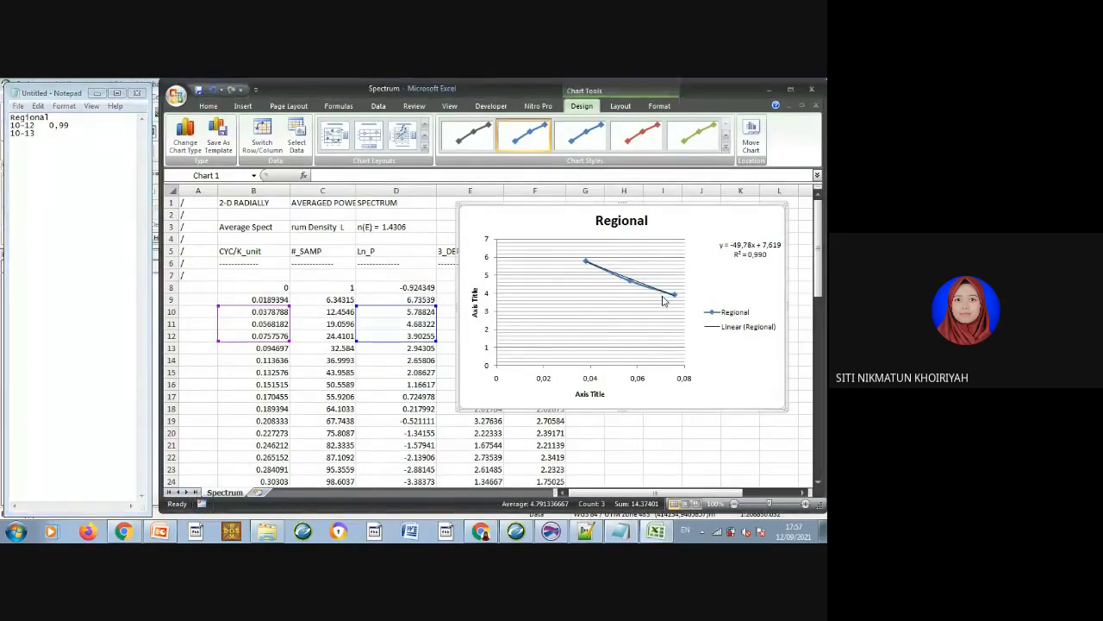
right_click(664, 300)
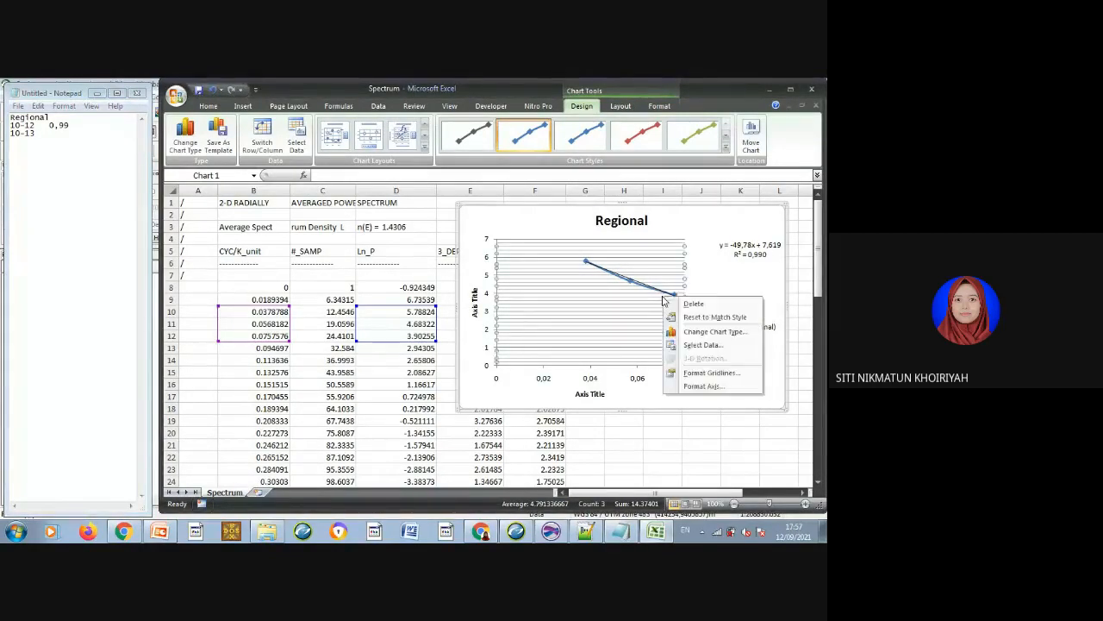
click(671, 347)
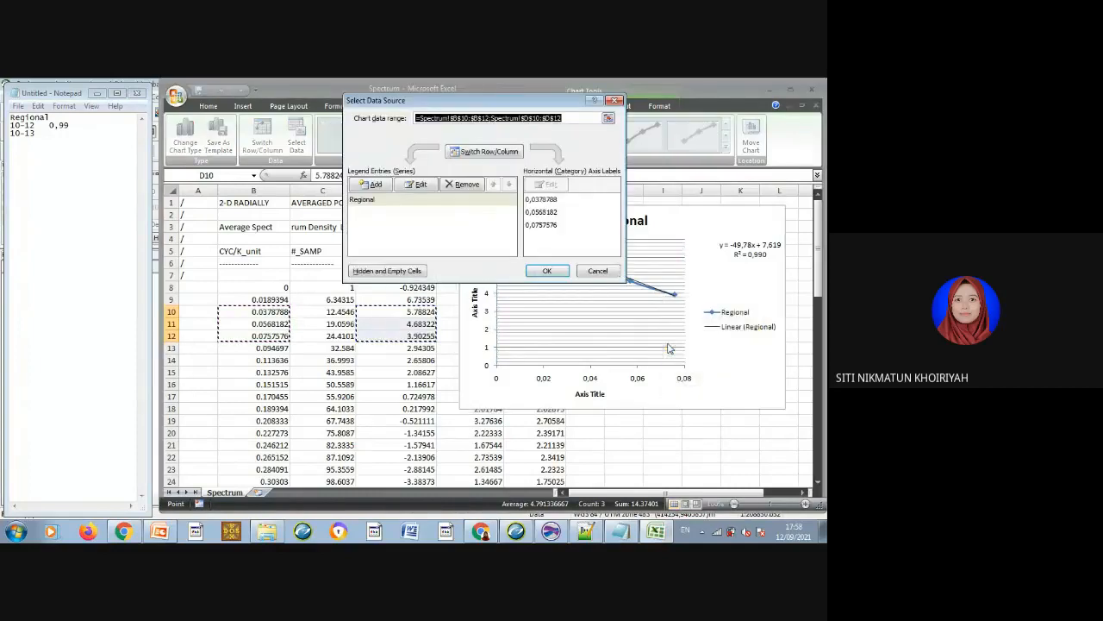
click(423, 200)
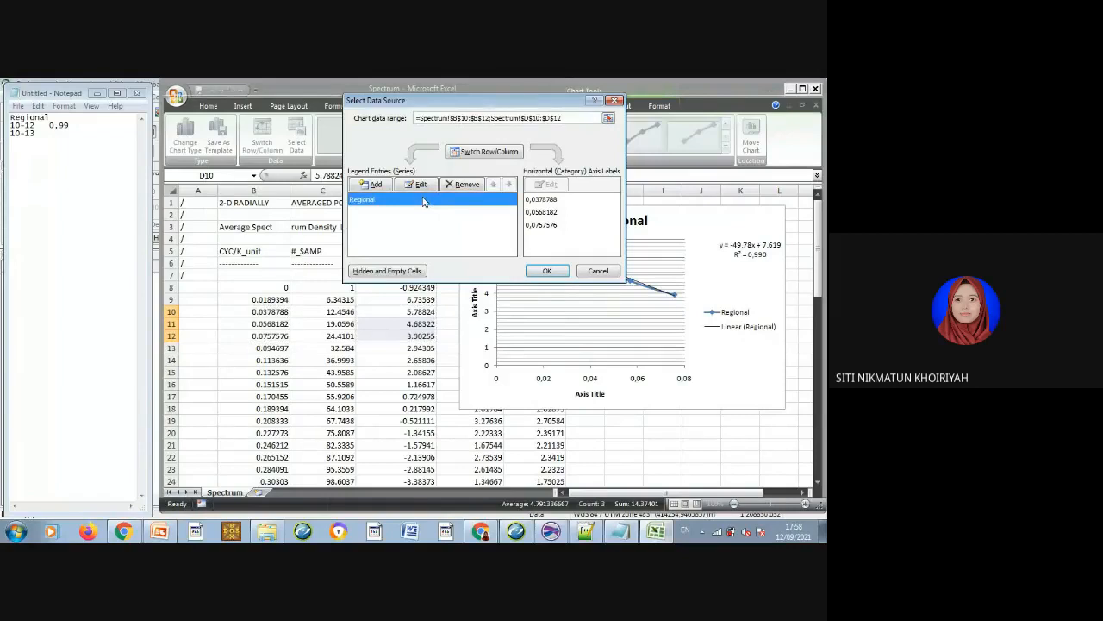
click(416, 186)
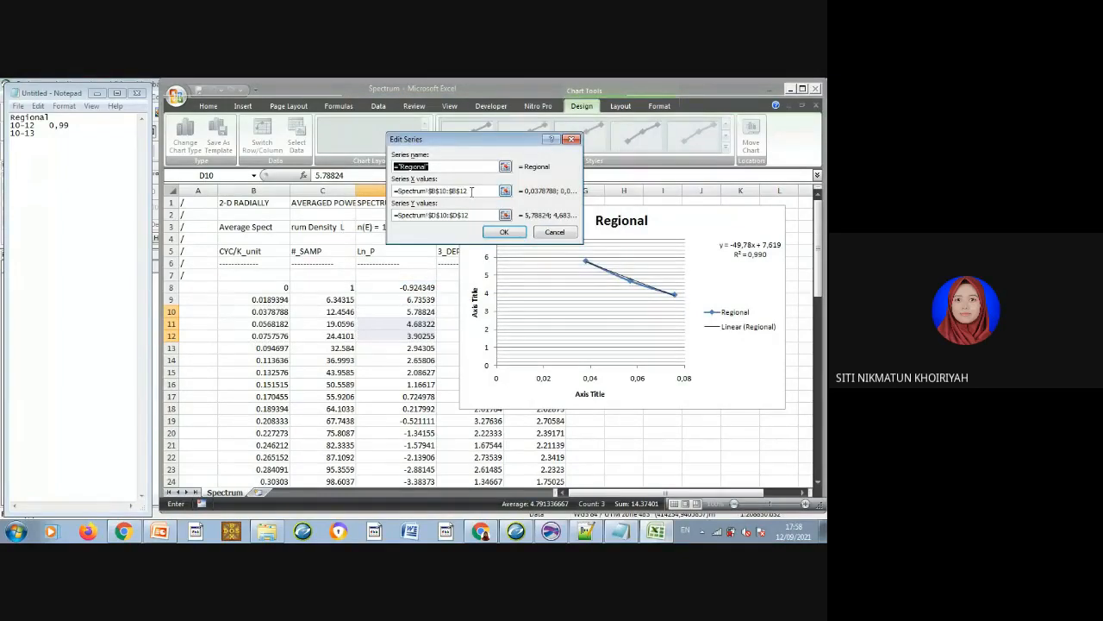
click(471, 192)
key(BackSpace)
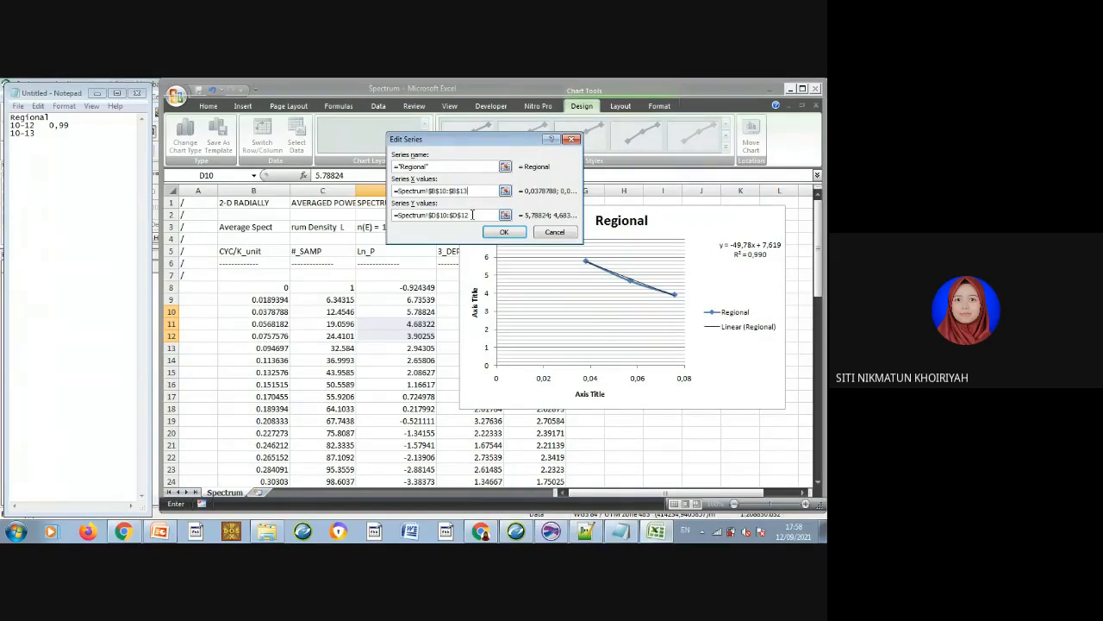
key(BackSpace)
click(503, 233)
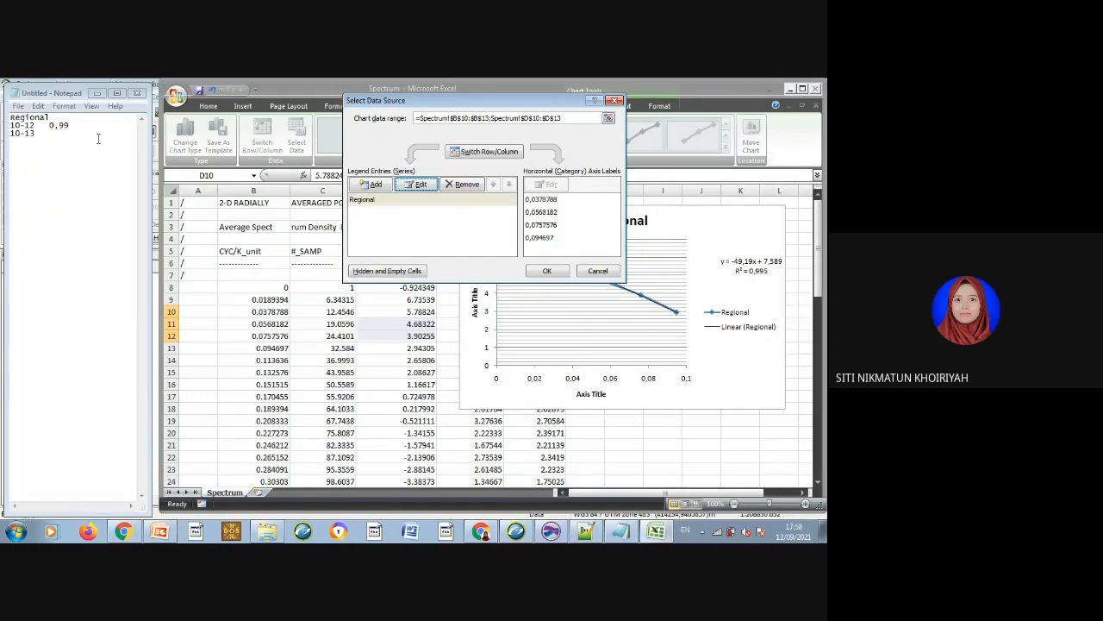
Record 0,995 beside the 10-13 entry in the Notepad notes.
click(63, 139)
key(Tab)
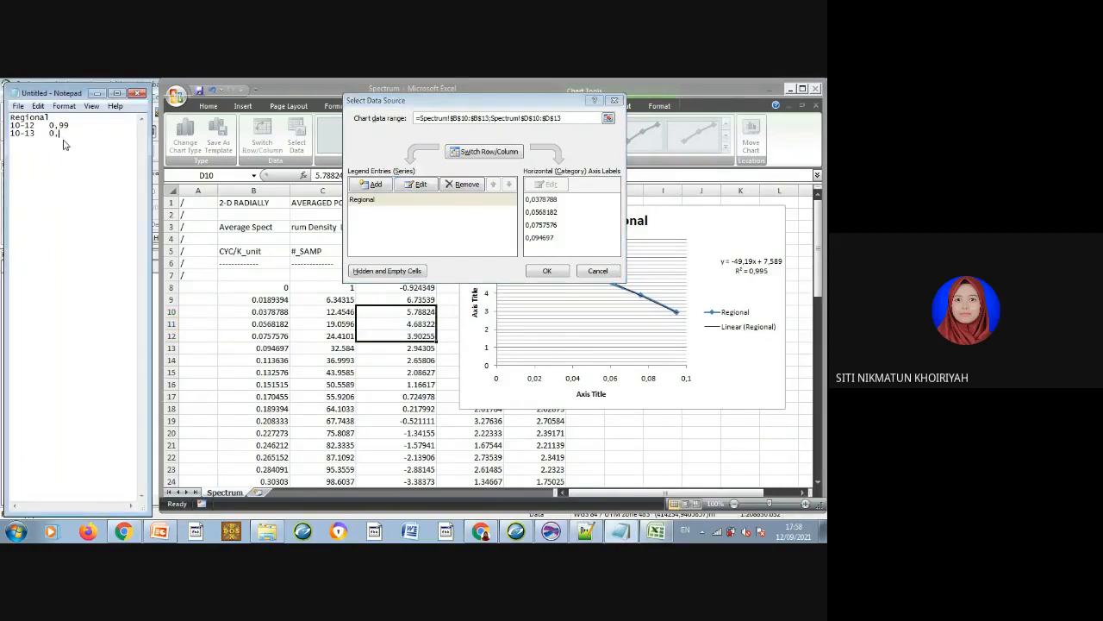
text(0,995)
Try extending the Regional series to X values B10:B14 and Y values D10:D14.
click(443, 204)
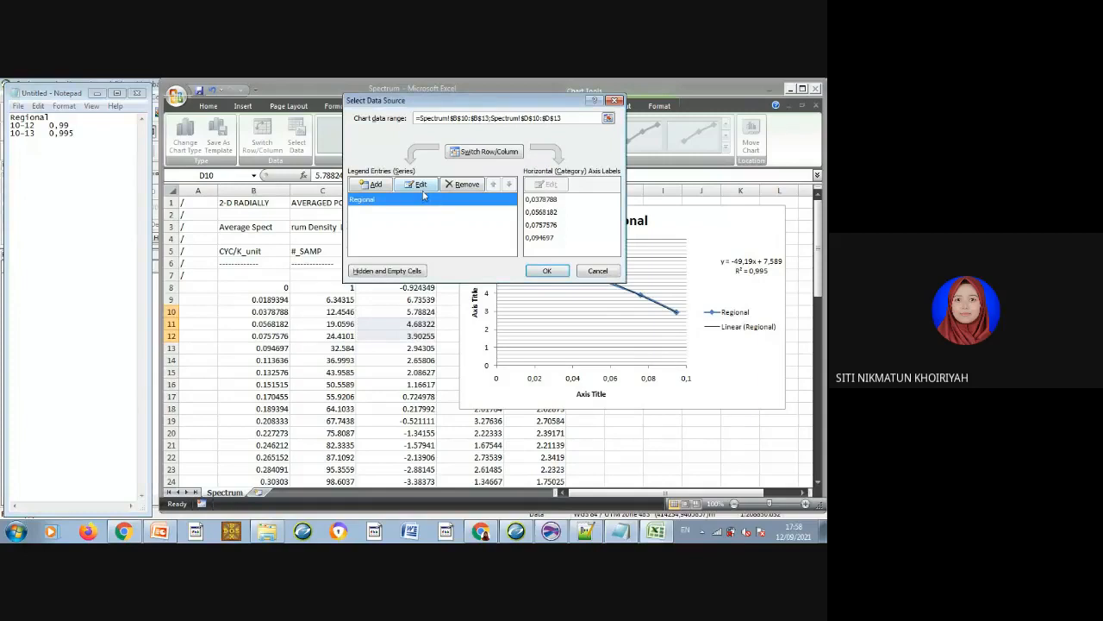
click(420, 186)
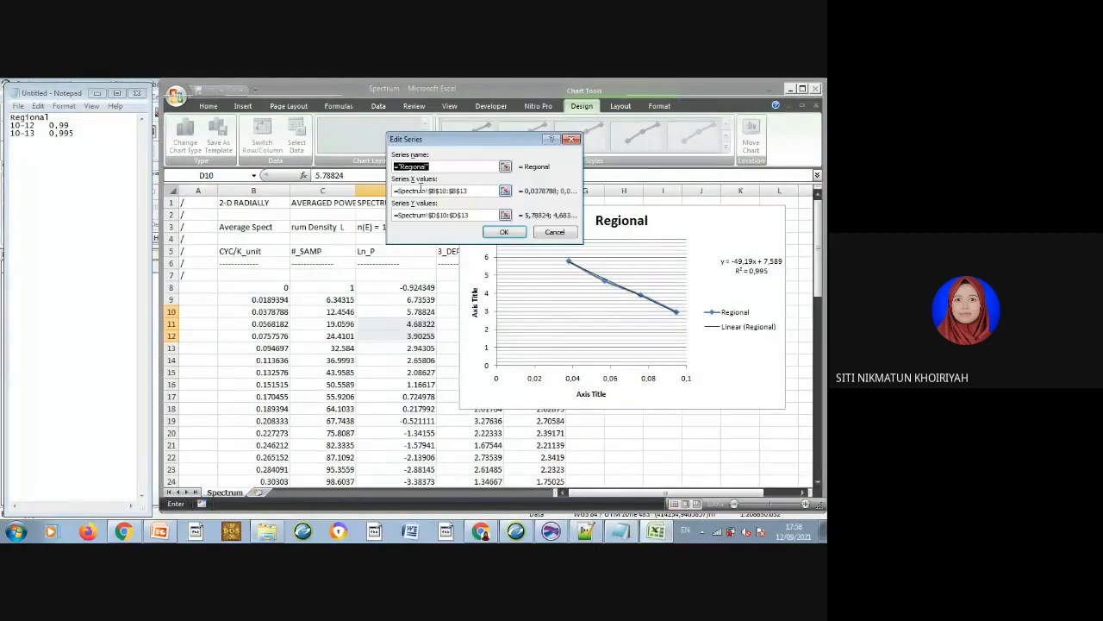
click(486, 192)
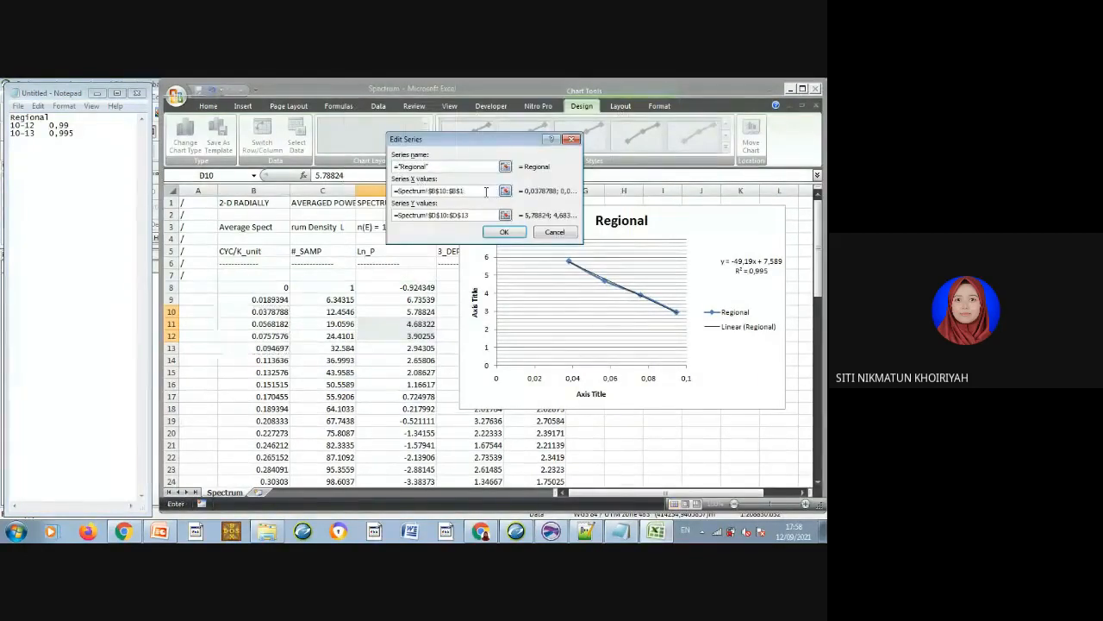
key(BackSpace)
text(4)
click(474, 215)
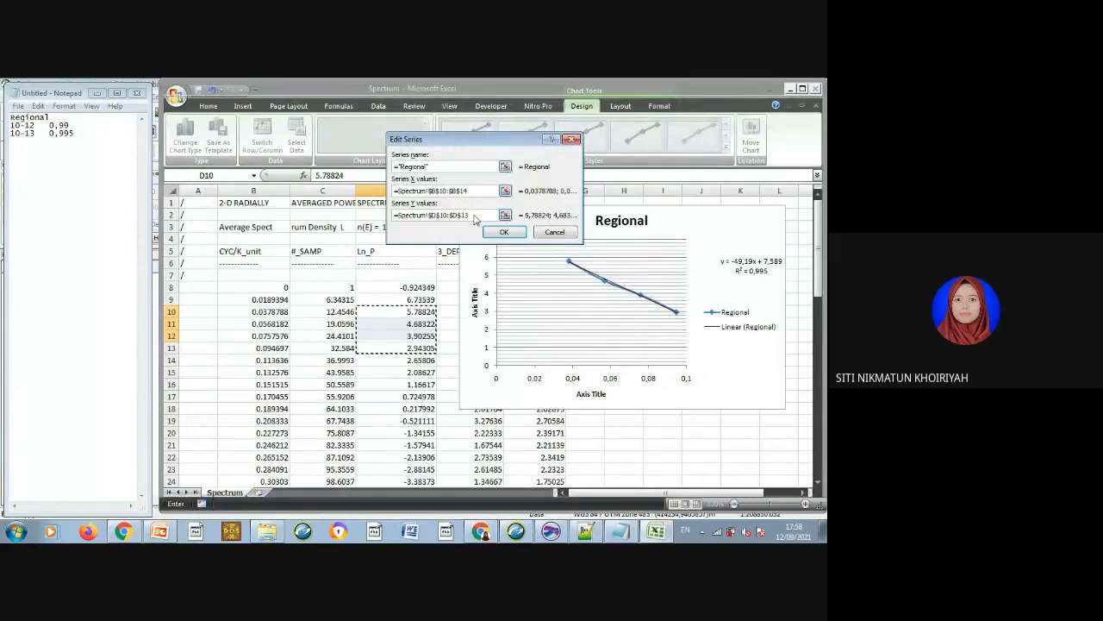
key(BackSpace)
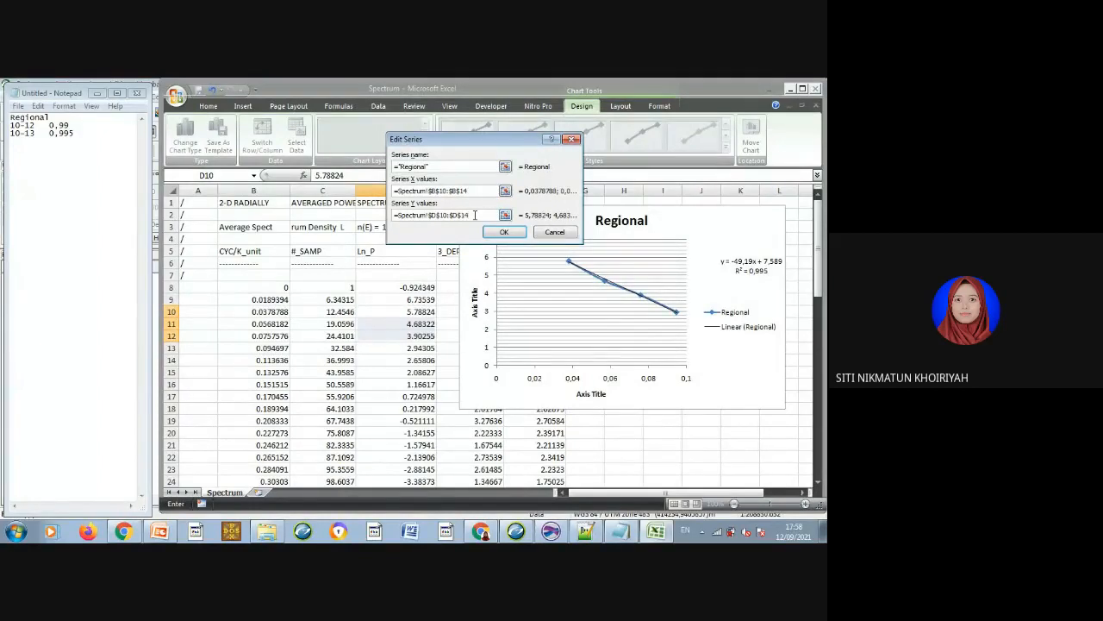
key(Return)
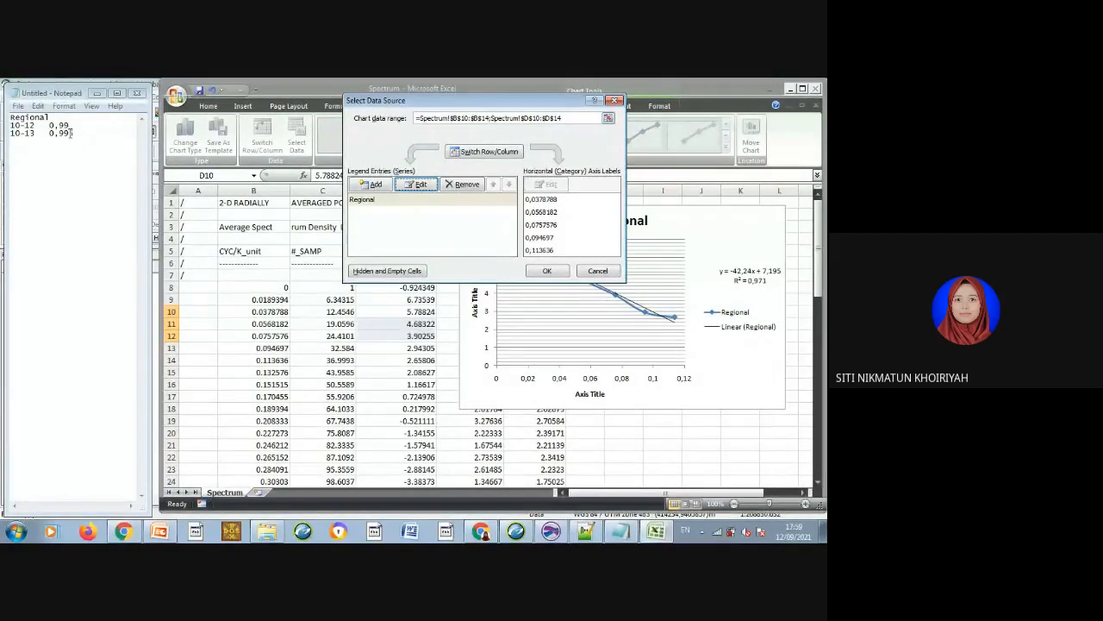
Set the Regional series back to X values B10:B13 and Y values D10:D13.
click(407, 200)
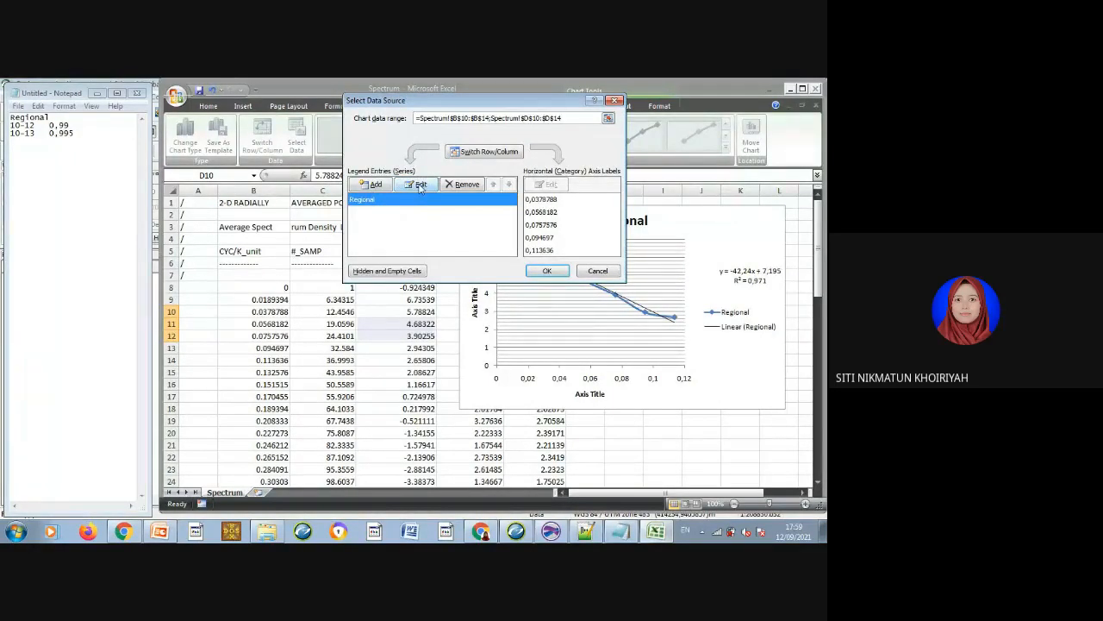
click(420, 185)
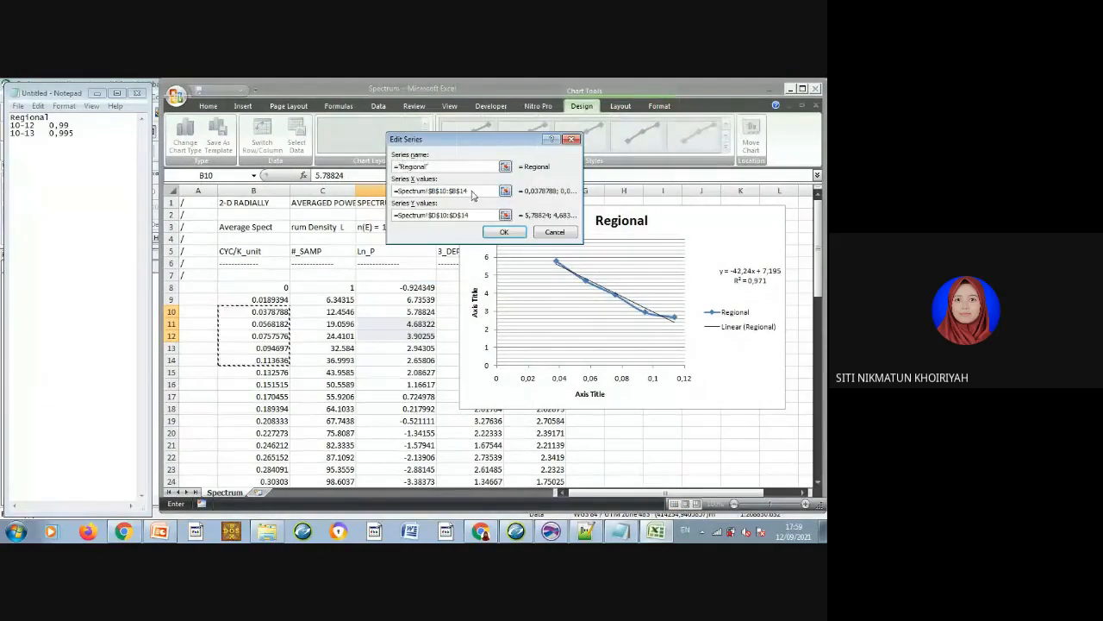
key(BackSpace)
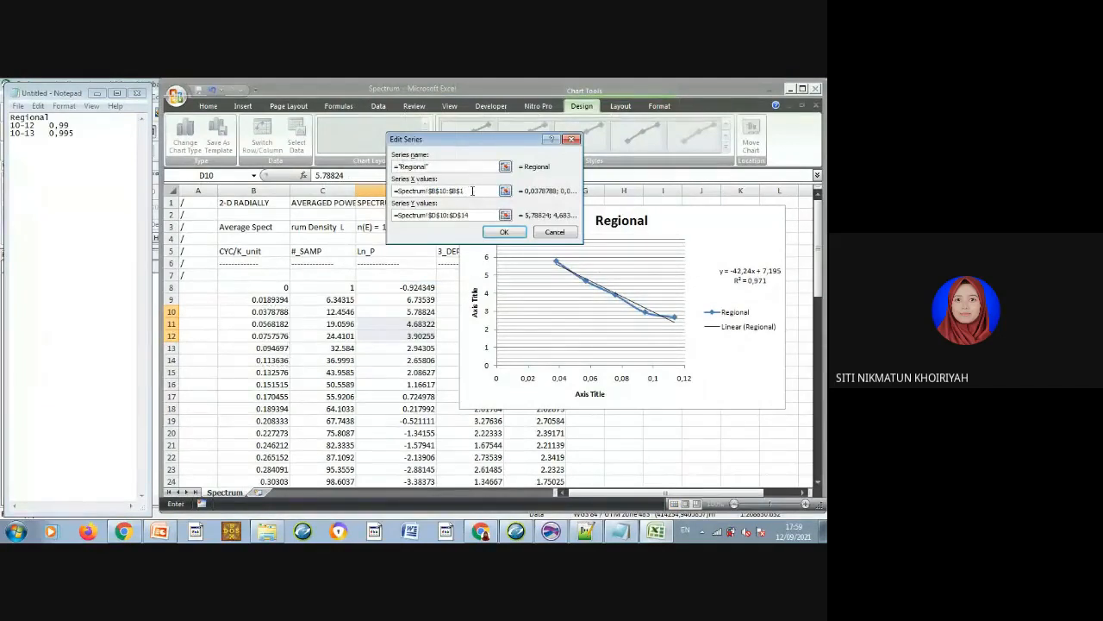
key(BackSpace)
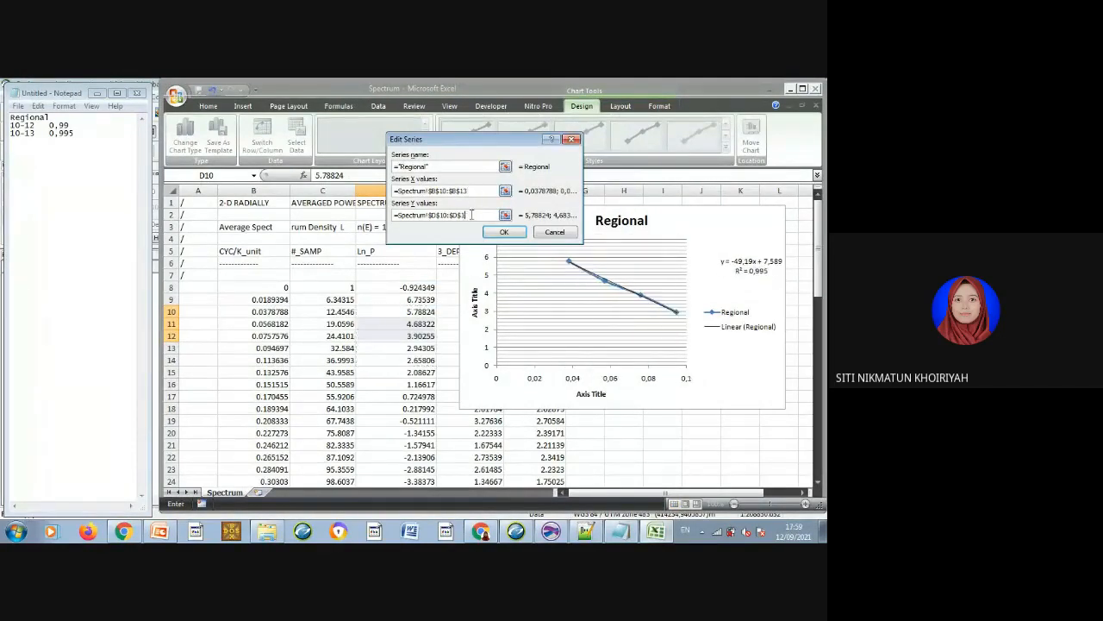
key(Return)
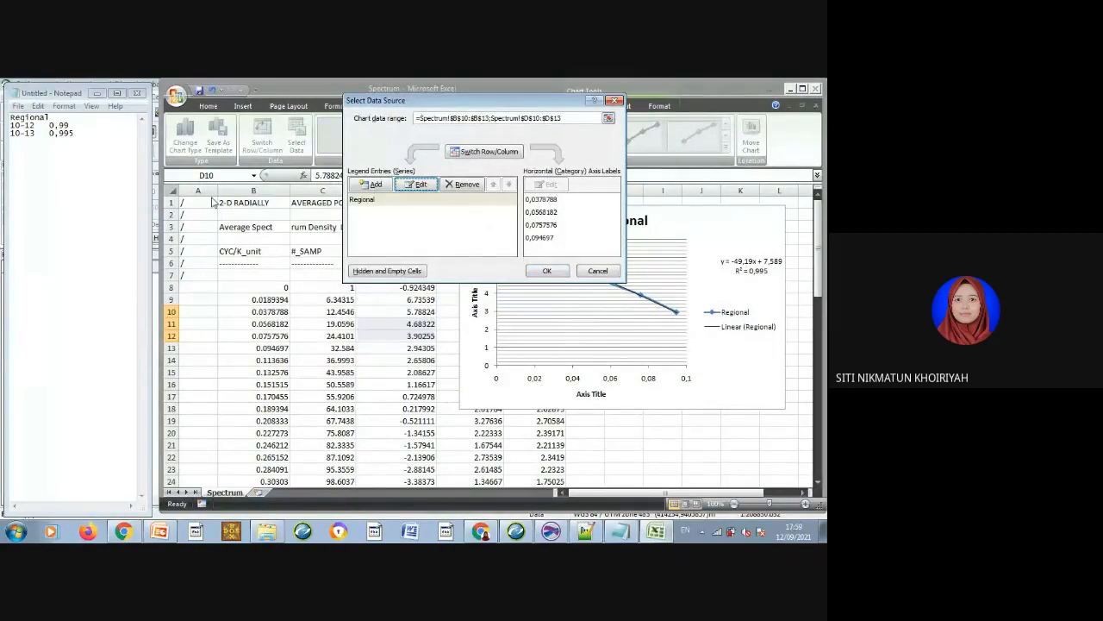
Add a chart series named Residual with X values B14:B16 from the Spectrum sheet.
click(97, 140)
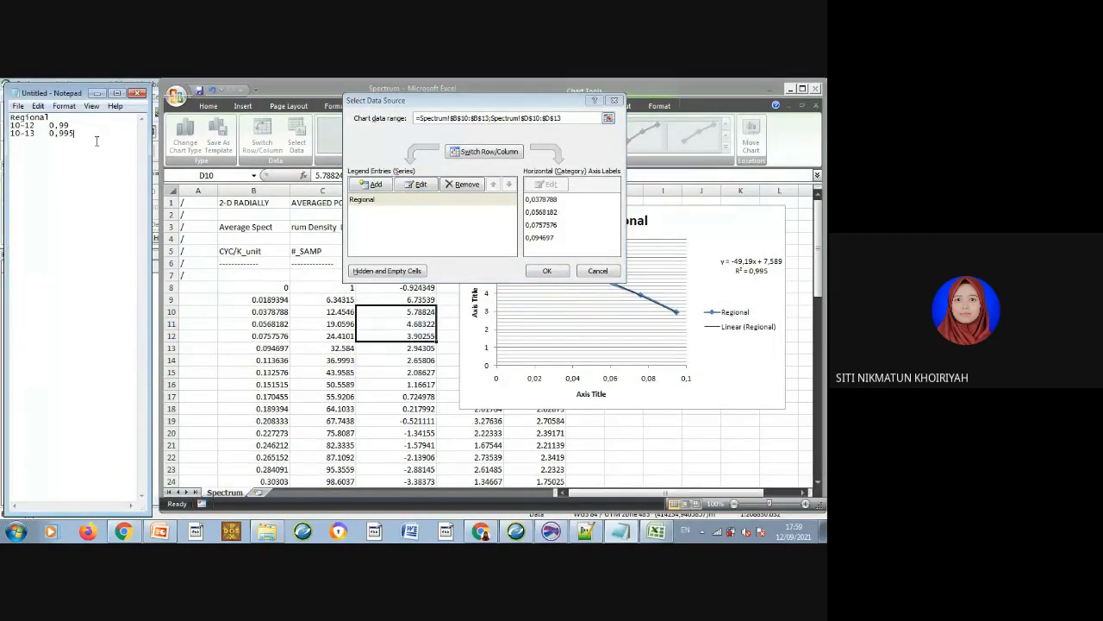
key(Return)
click(373, 187)
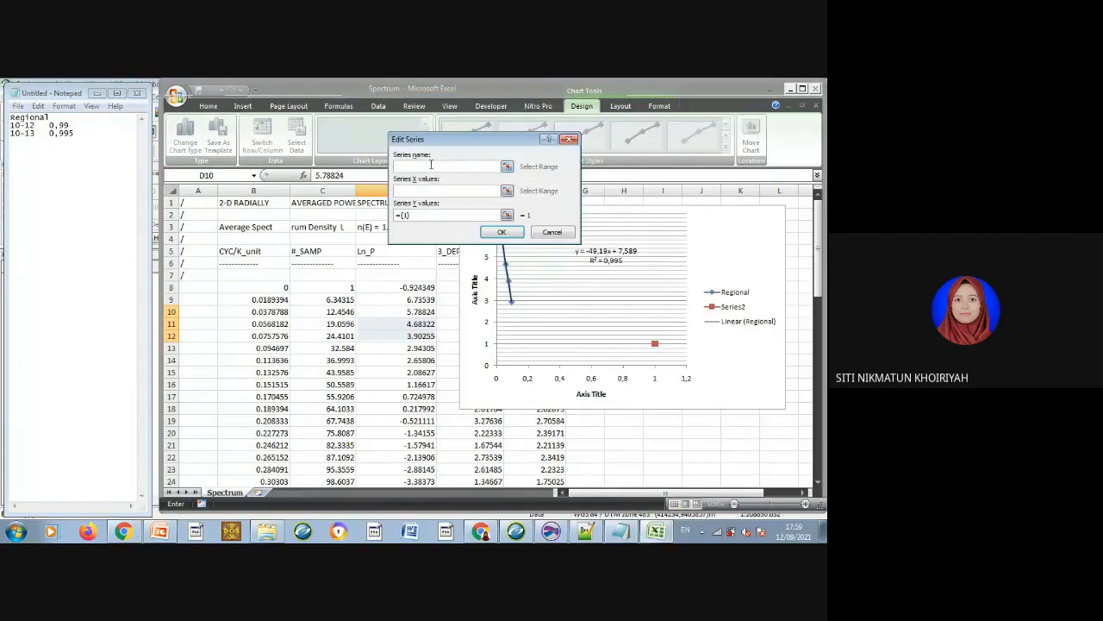
text(R)
text(eg)
click(453, 188)
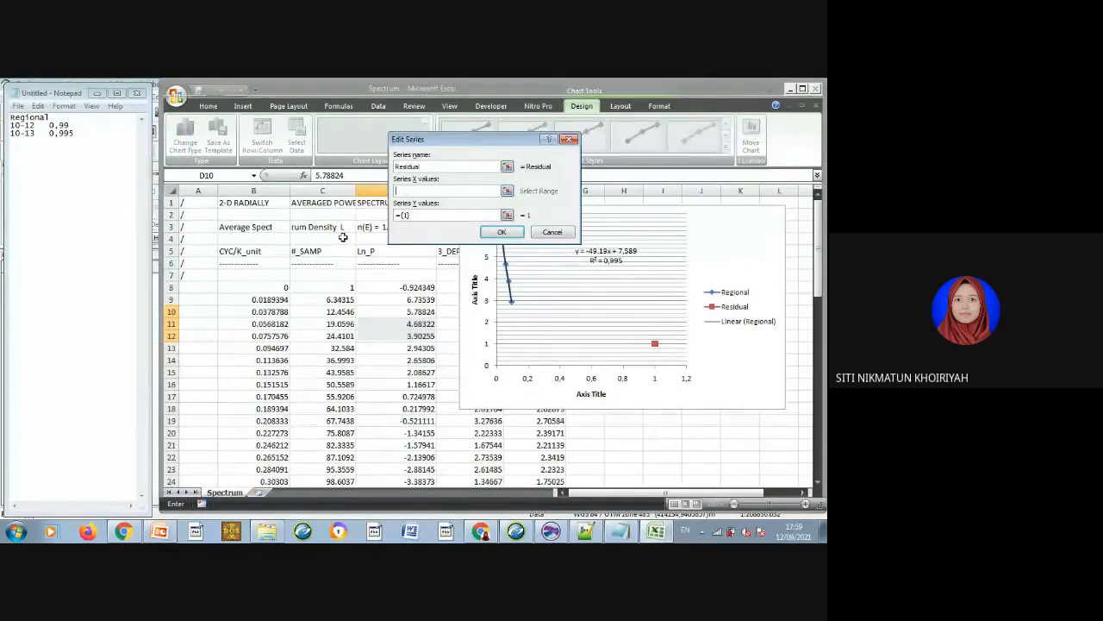
click(259, 363)
key(shift+Down)
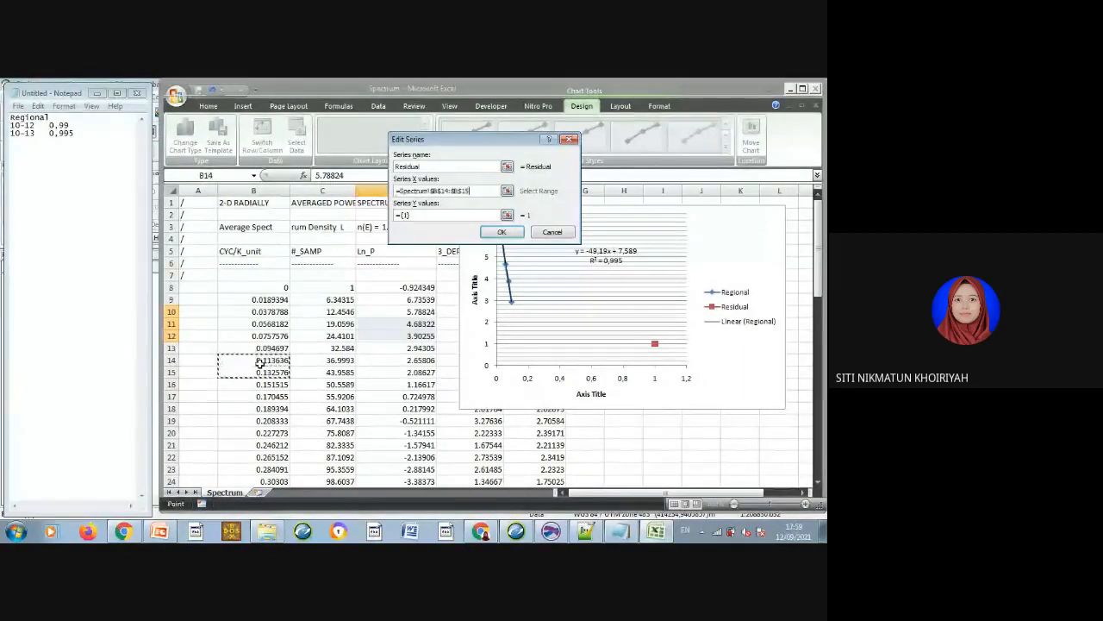
key(shift+Down)
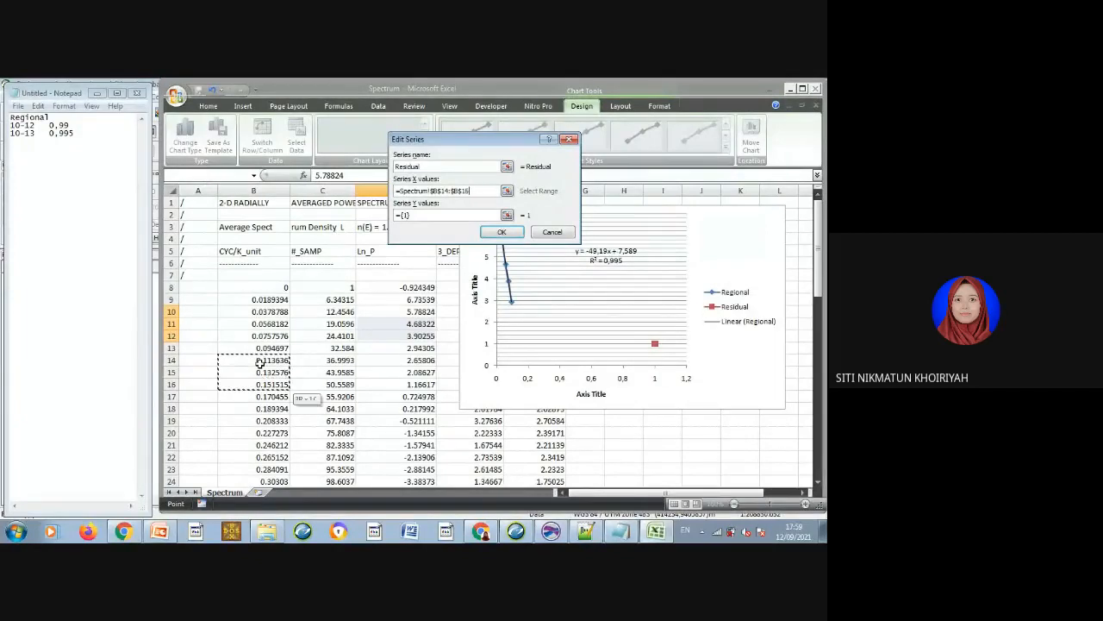
Set the Residual series' Y values to D14:D16 and accept the chart's data source.
click(457, 215)
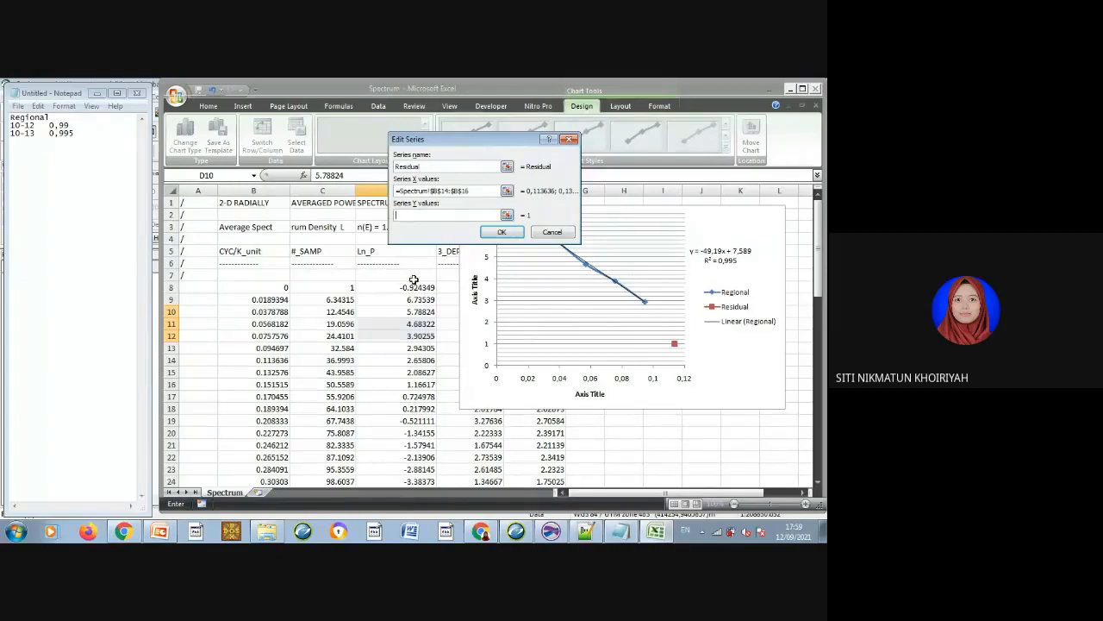
click(374, 361)
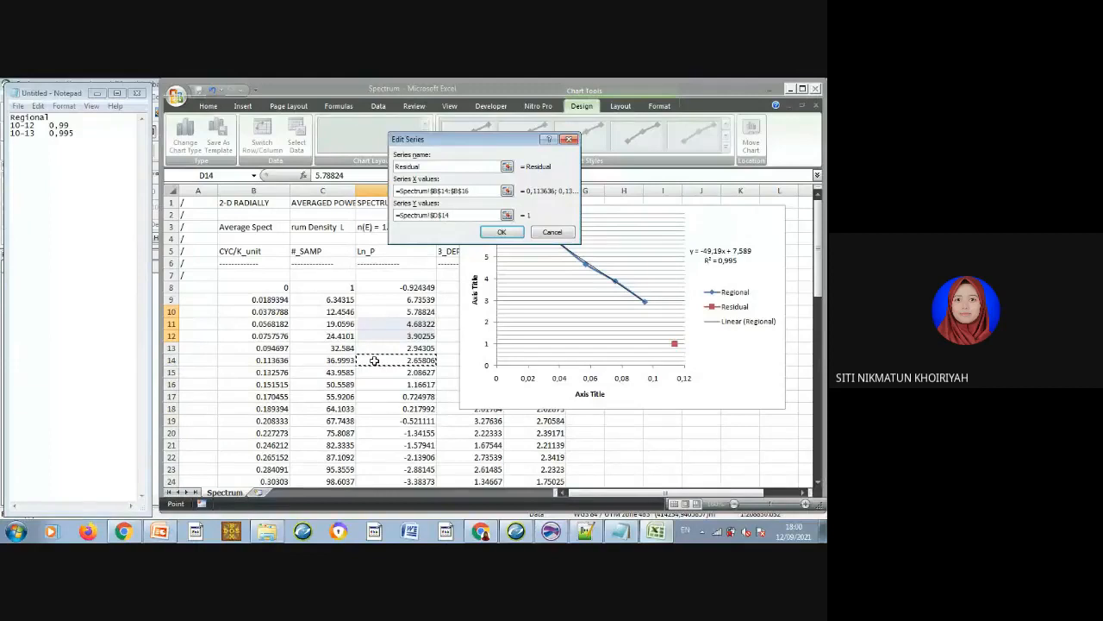
key(shift+Down)
key(shift+Down)
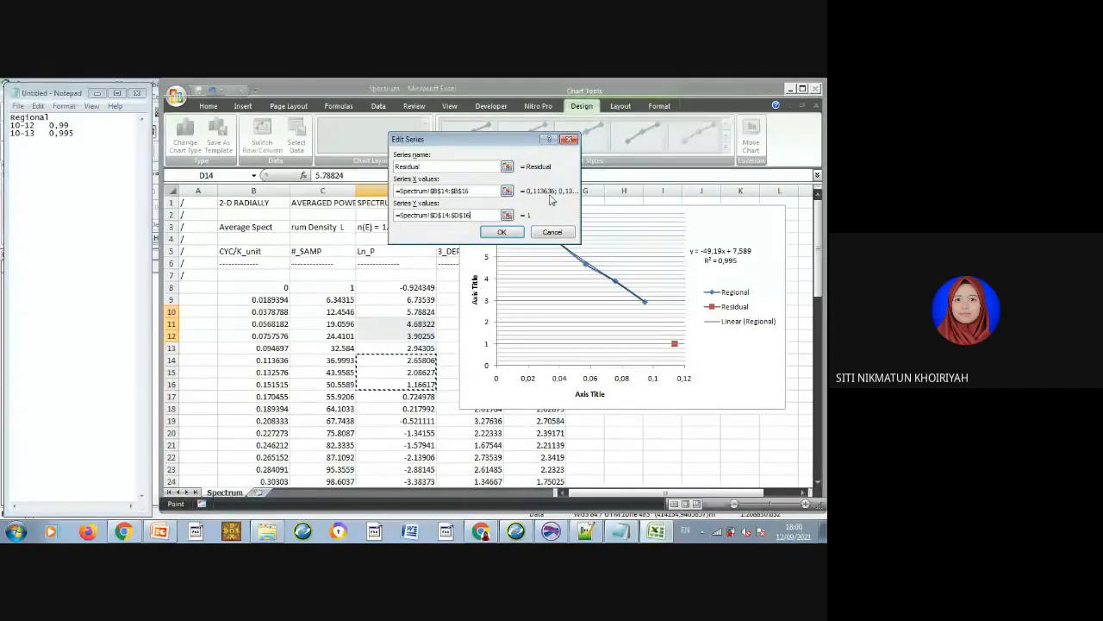
click(498, 234)
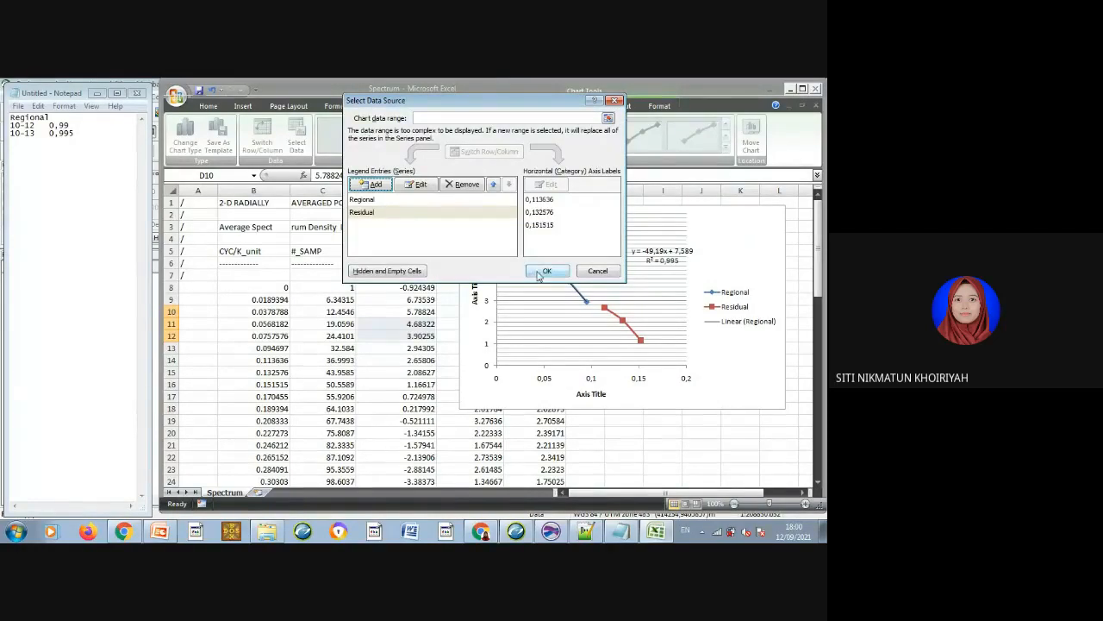
click(538, 272)
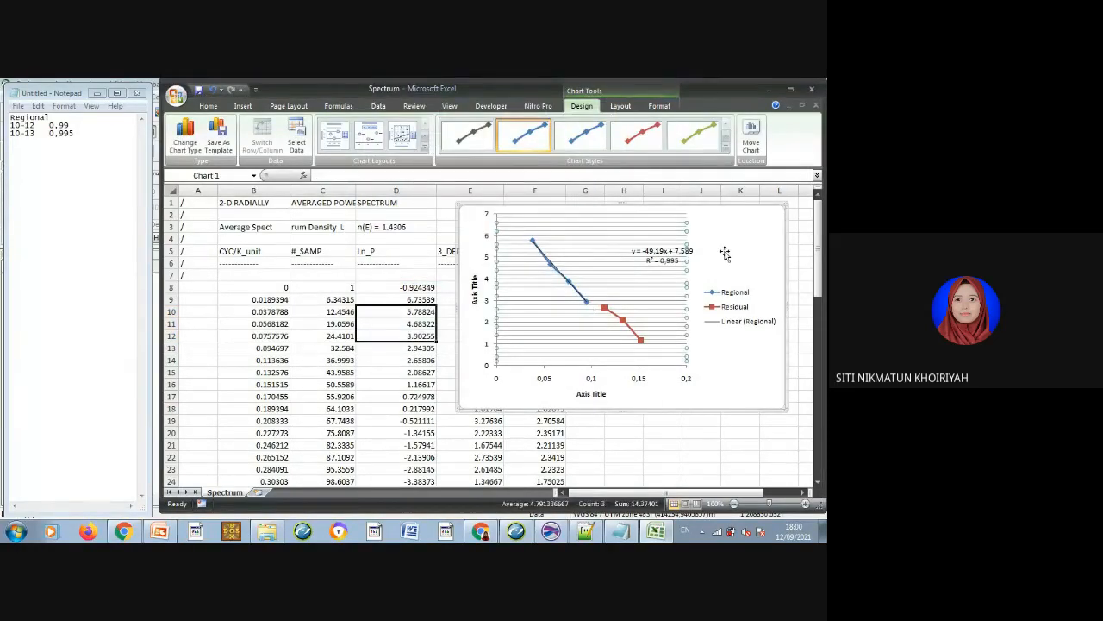
Apply the chart layout with linear trendlines, equations and R² values so the Residual series gets its own fit.
click(724, 253)
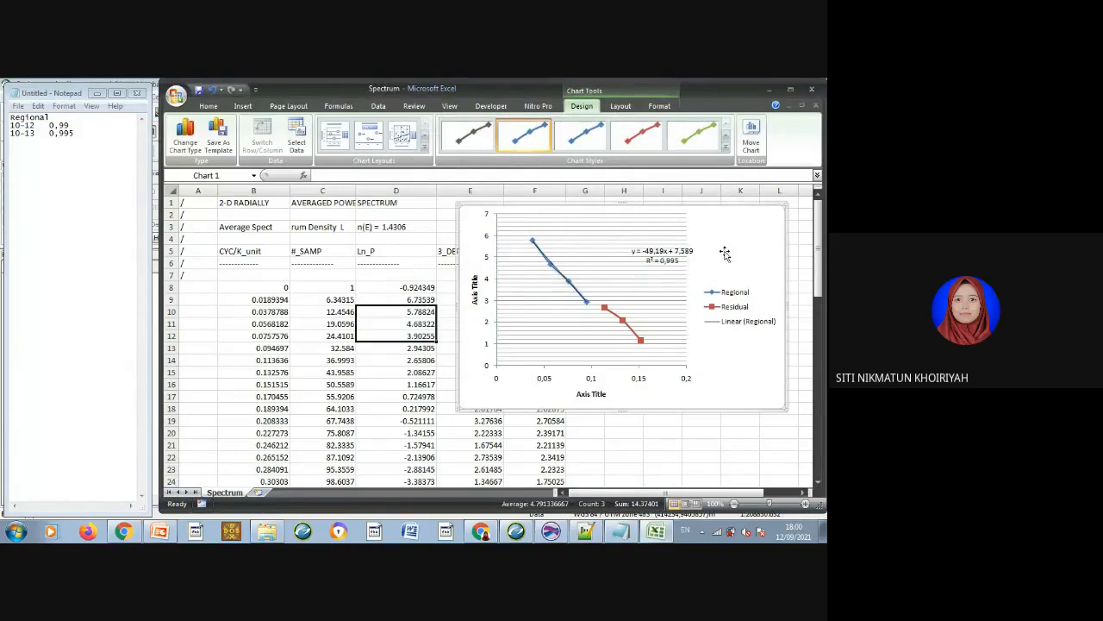
click(639, 338)
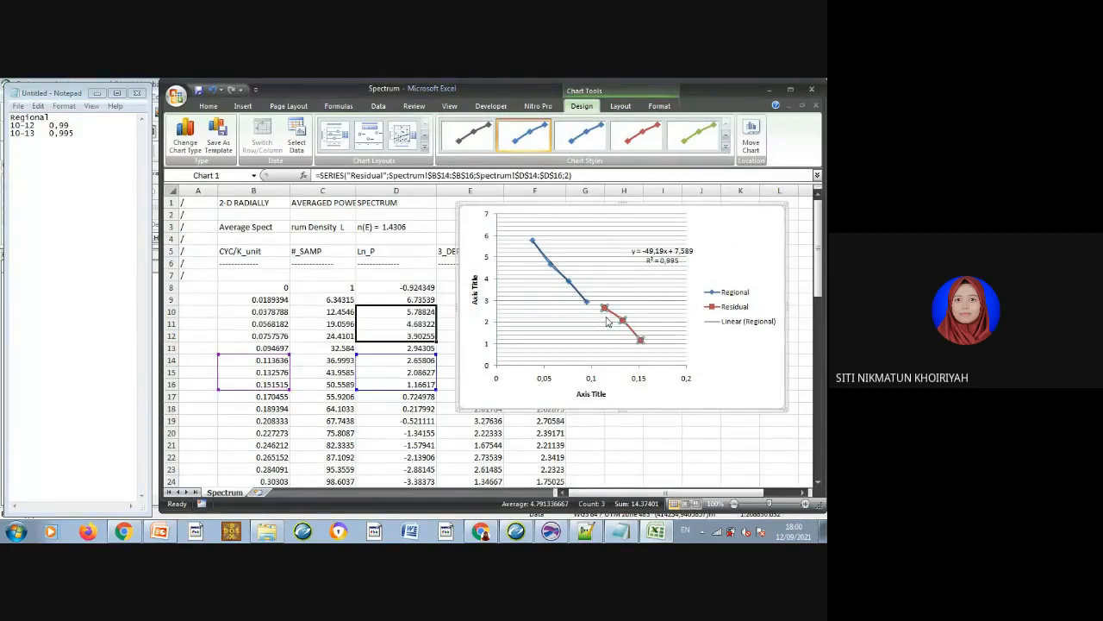
click(424, 148)
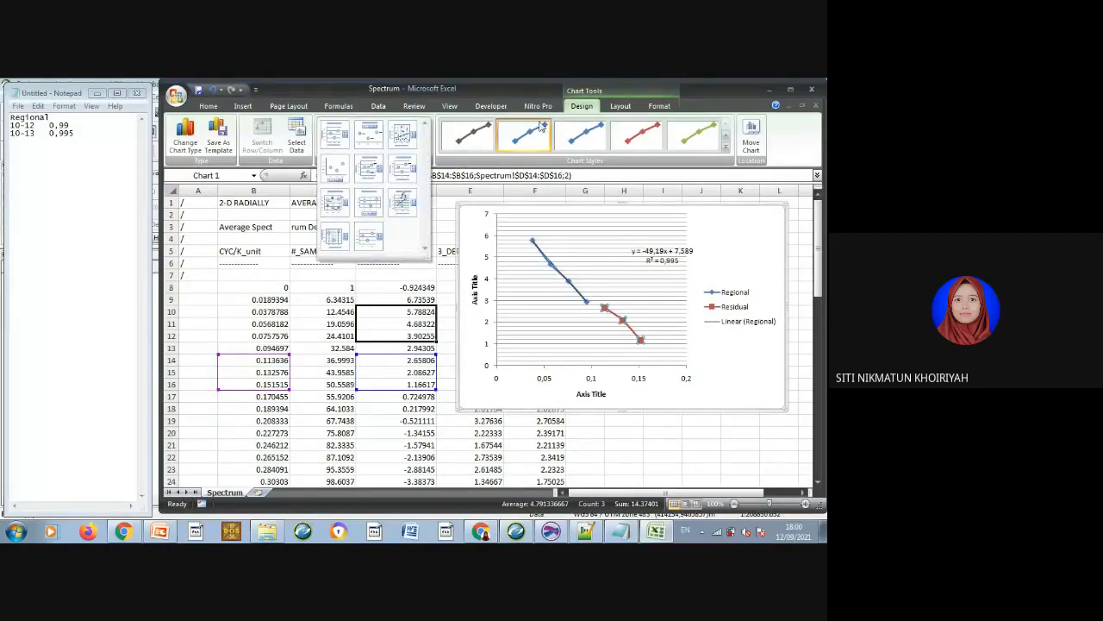
click(396, 206)
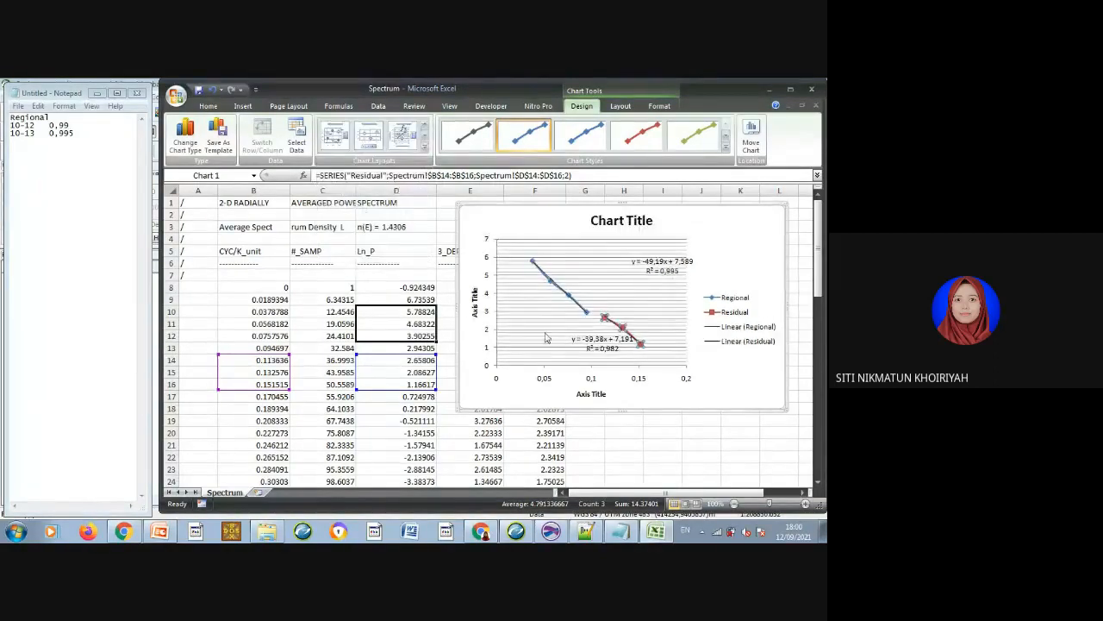
Move the Residual and Regional trendline equations out of the plot area into the space above the legend.
click(604, 338)
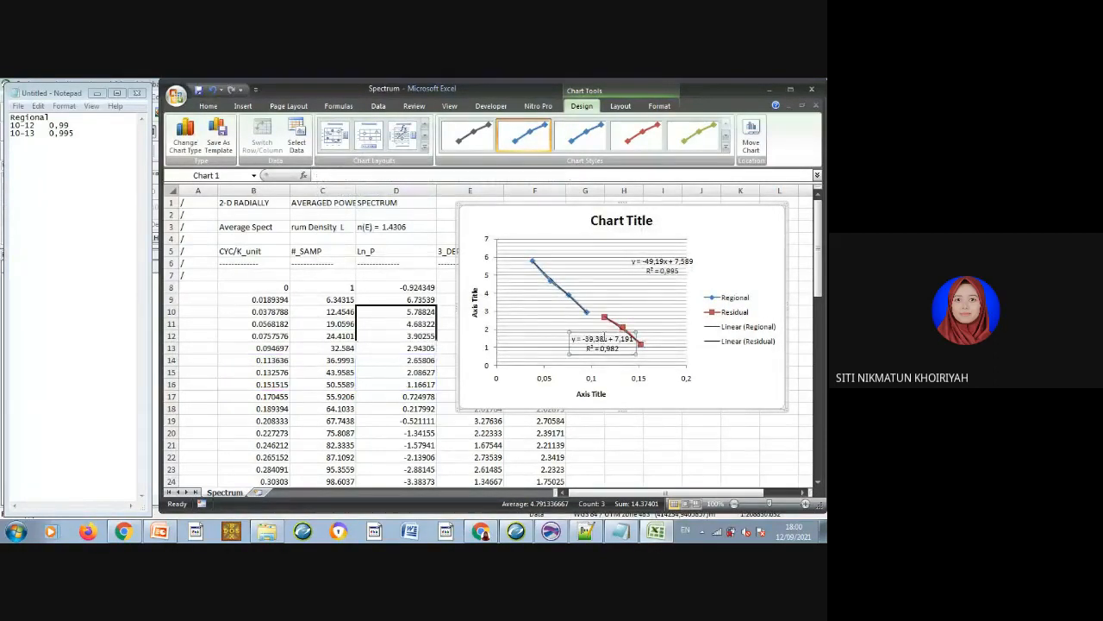
drag(606, 338, 740, 266)
click(669, 267)
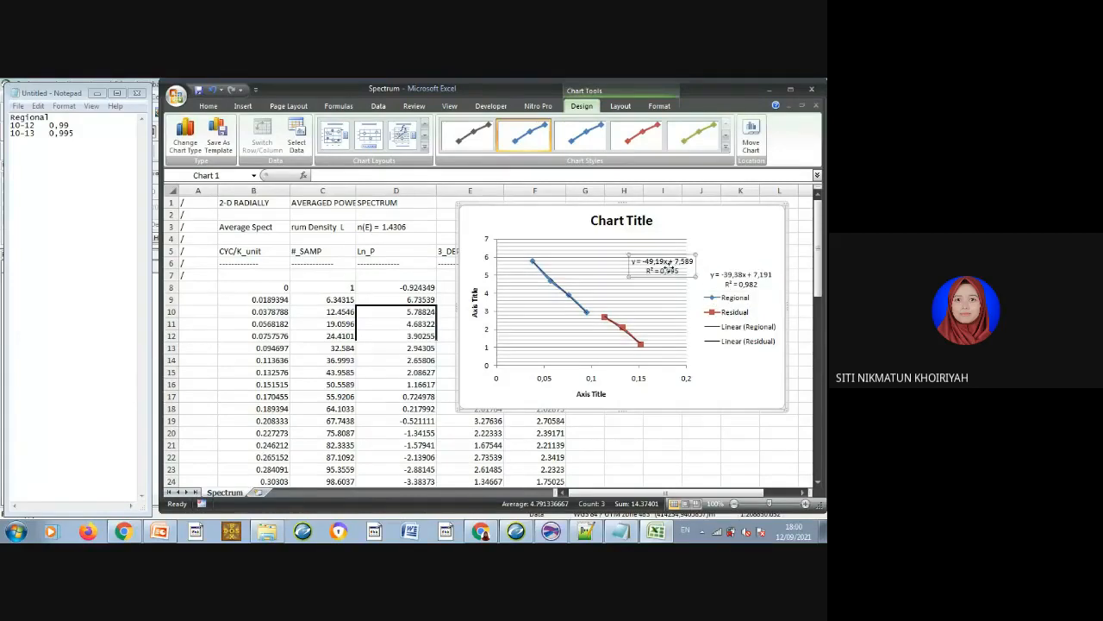
drag(669, 268, 726, 236)
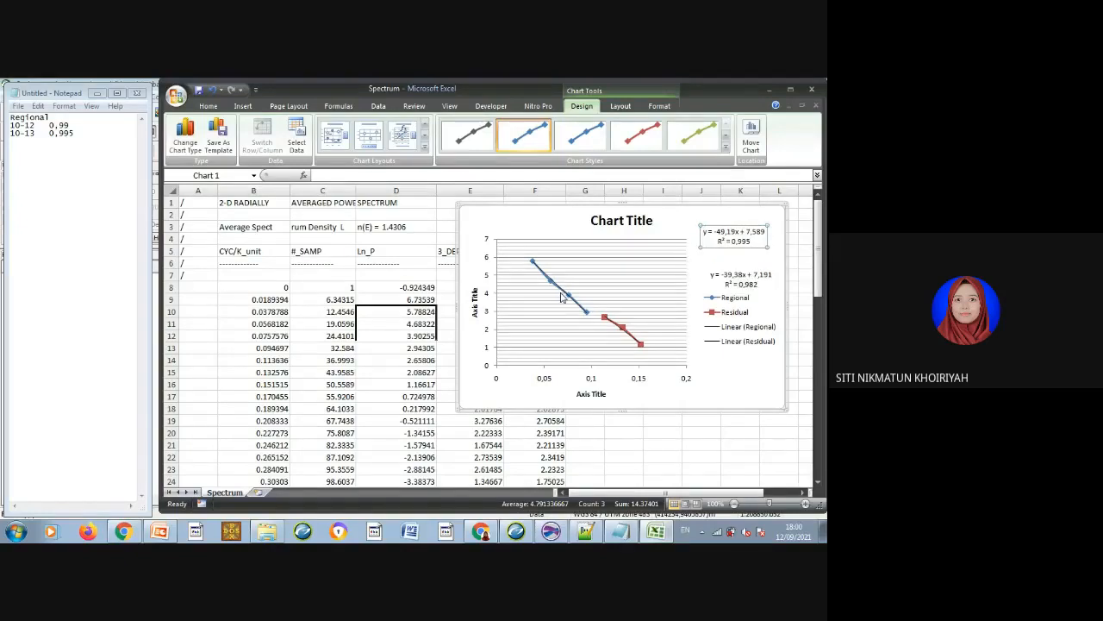
click(757, 294)
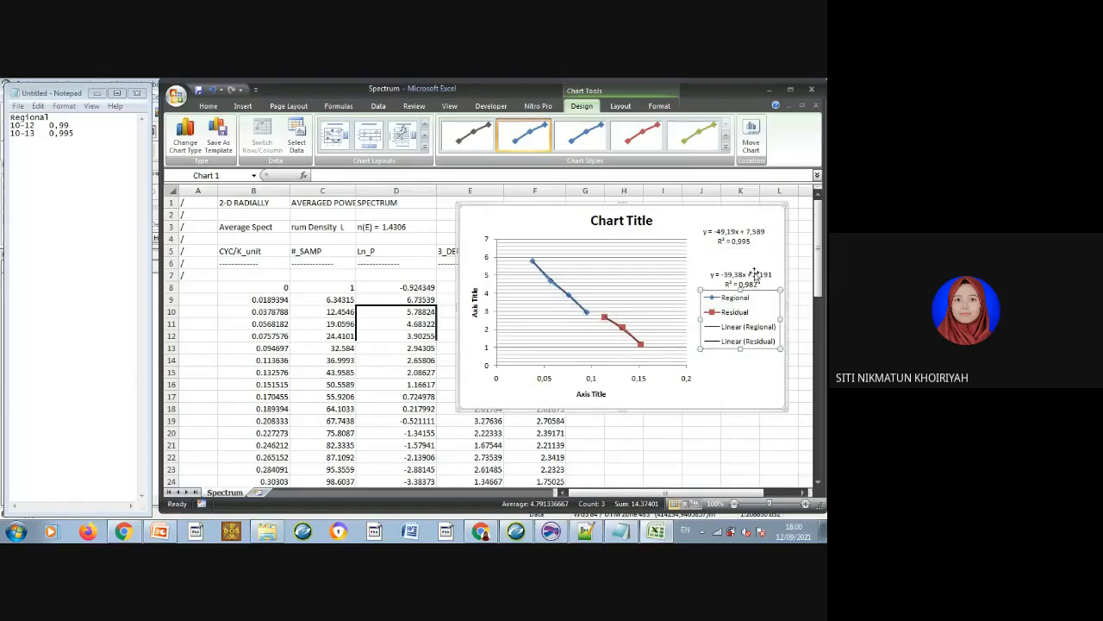
click(755, 275)
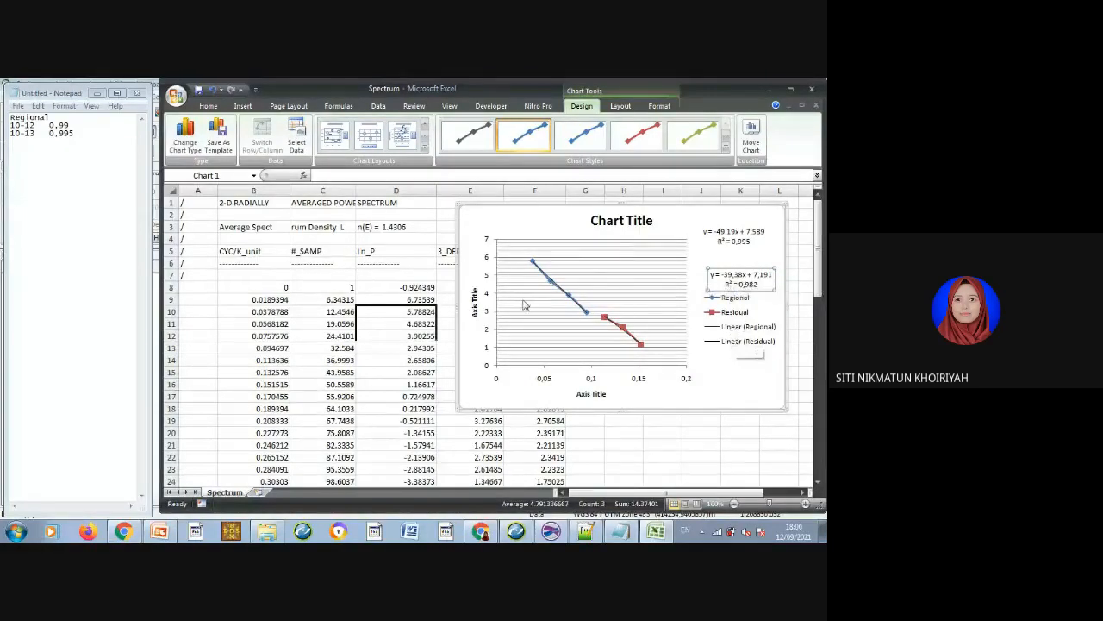
Add a Residual heading to the Notepad notes with the entry 14-16 and value 0,982 beneath it.
click(12, 158)
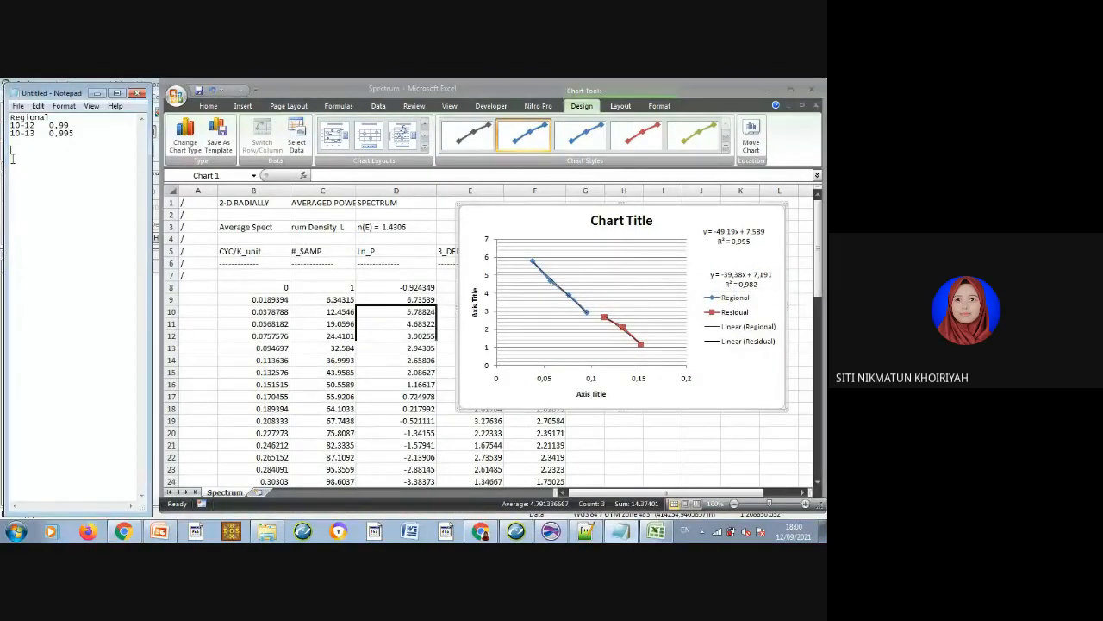
text(Residual)
key(Return)
text(10)
text(-16)
text(0,9)
text(82)
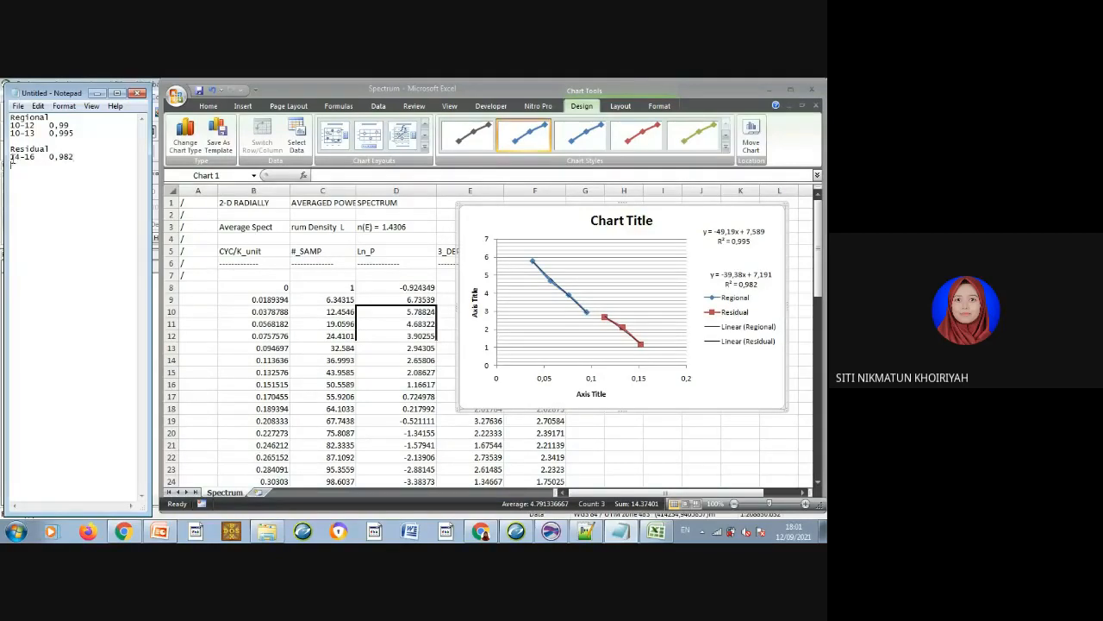
Edit the Residual series in the chart's data source to use X values B14:B17 and Y values D14:D17.
click(638, 342)
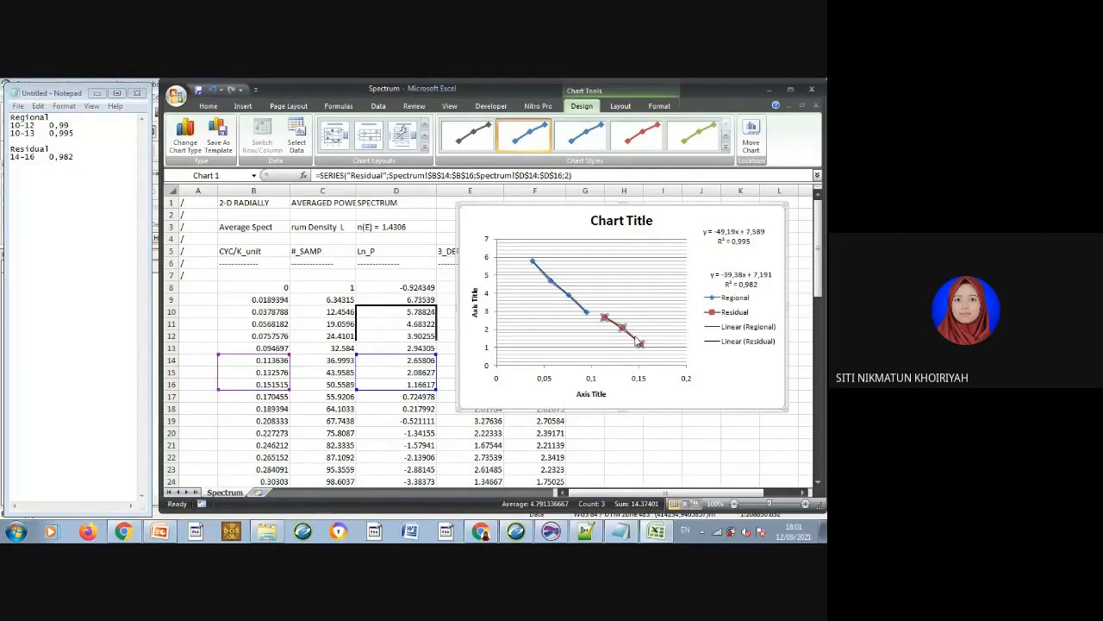
right_click(638, 342)
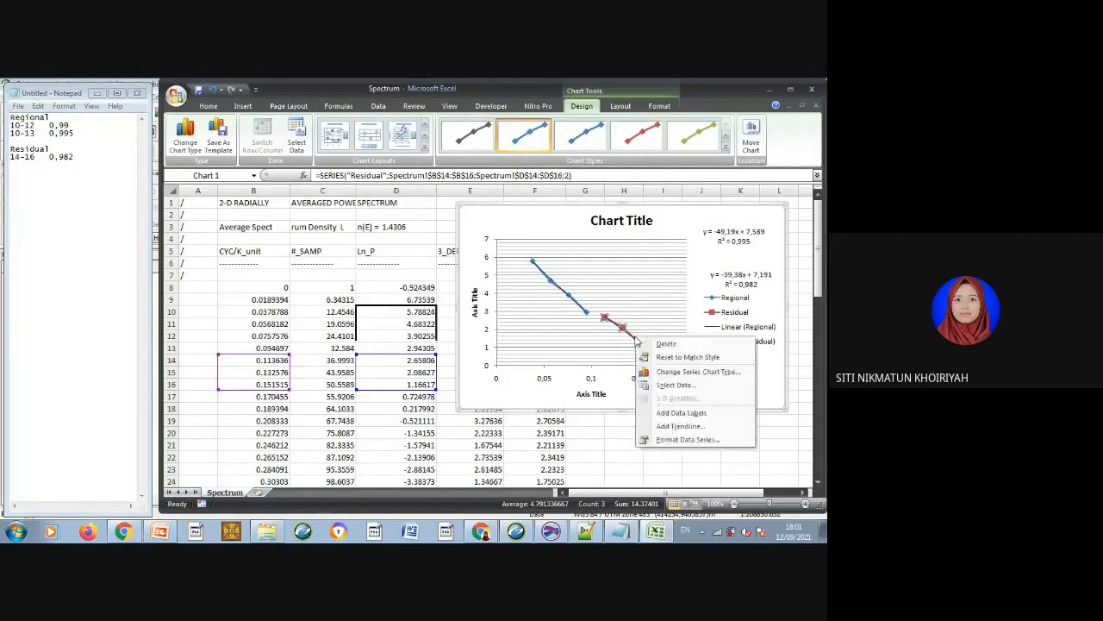
click(660, 386)
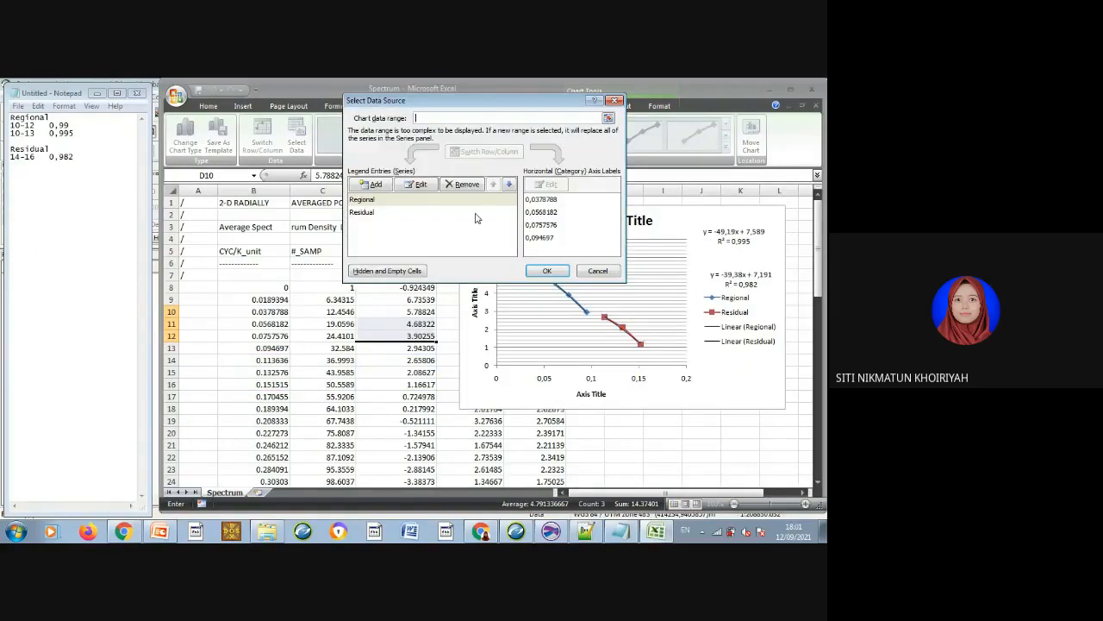
click(429, 213)
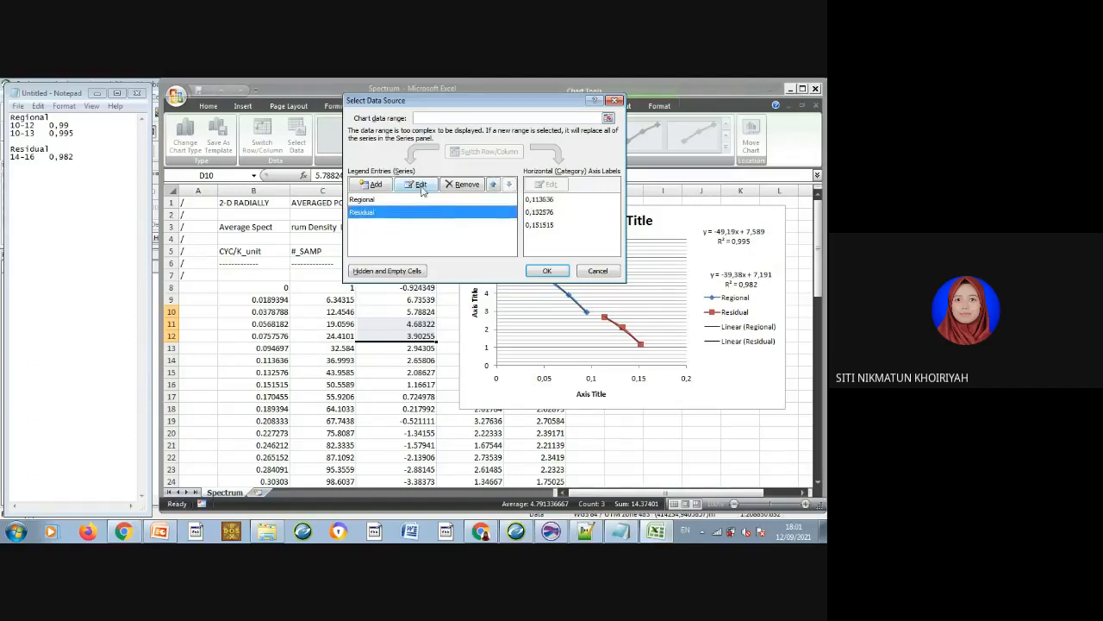
click(418, 183)
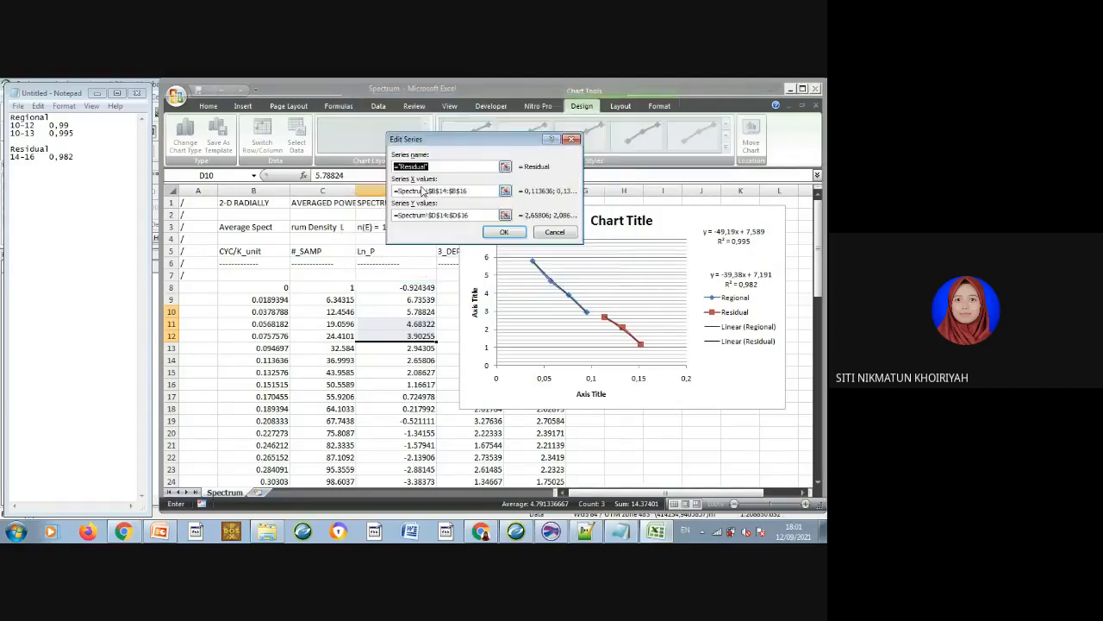
click(476, 191)
key(BackSpace)
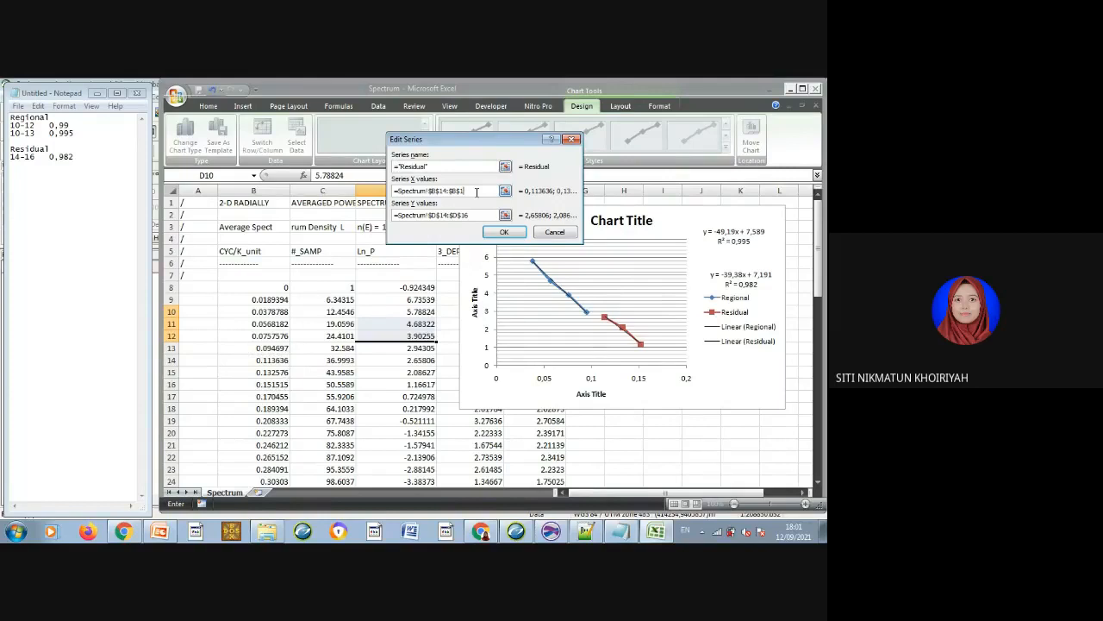
text(7)
click(474, 215)
key(BackSpace)
text(7)
click(501, 236)
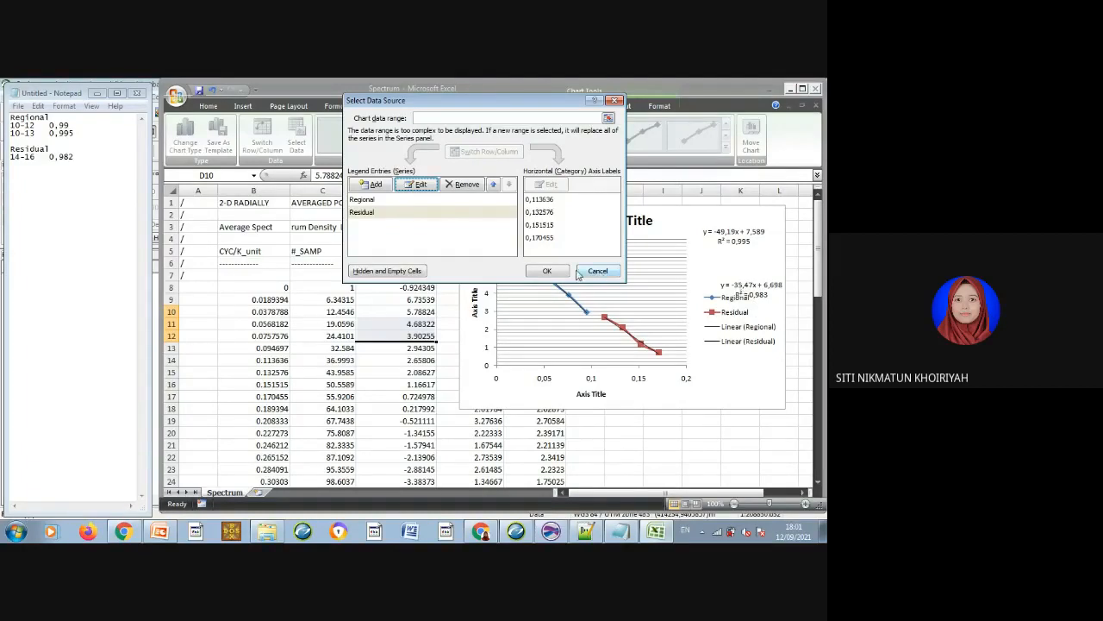
Record 14-17 with 0,943 under Residual in the Notepad notes and accept the chart's data source changes.
click(85, 161)
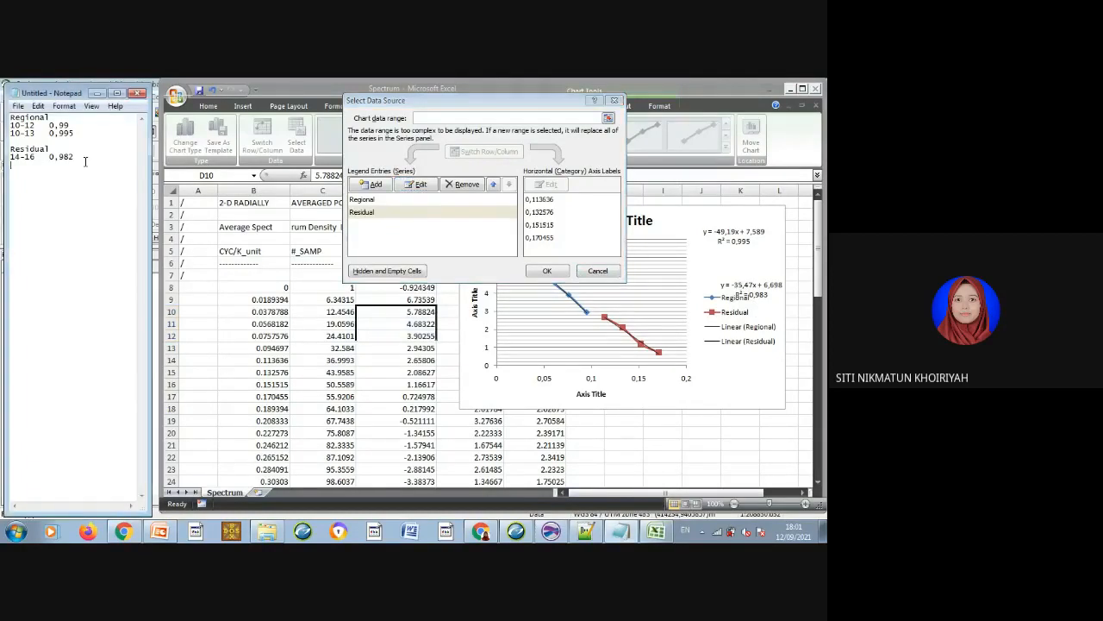
text(14-17   0,943)
click(546, 271)
Move the Residual trendline equation off the legend to just below the Regional equation.
click(750, 288)
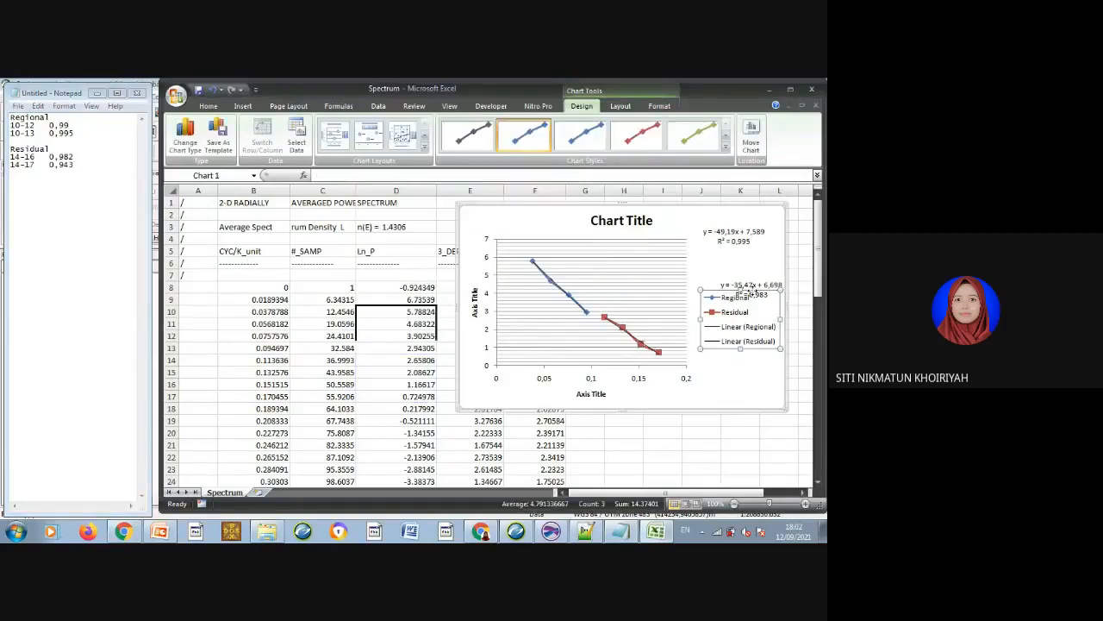
click(751, 283)
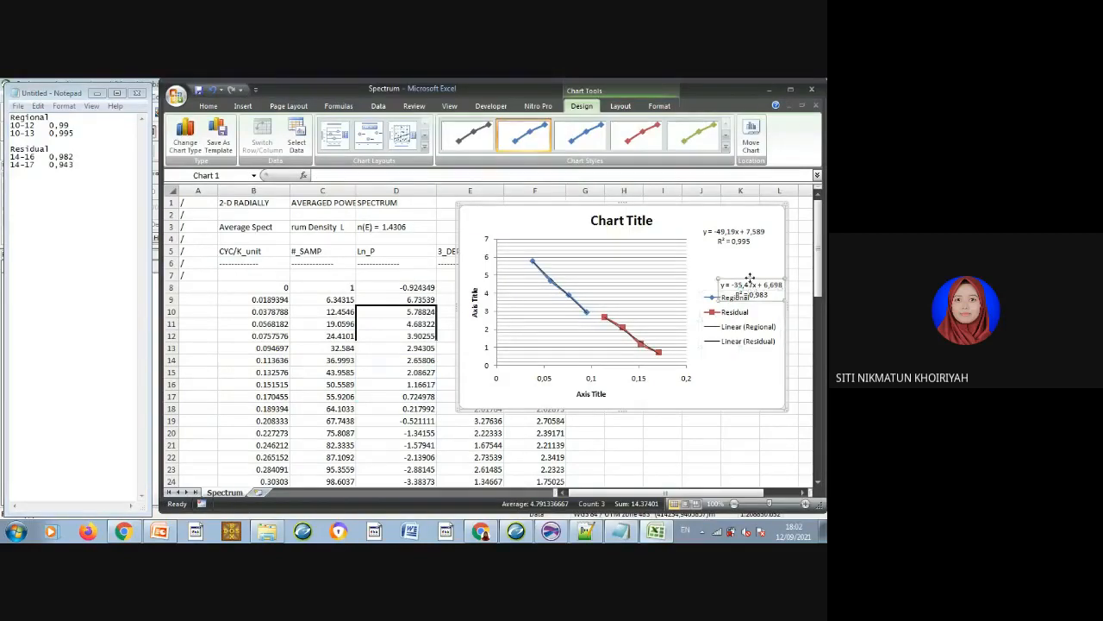
drag(750, 279, 730, 253)
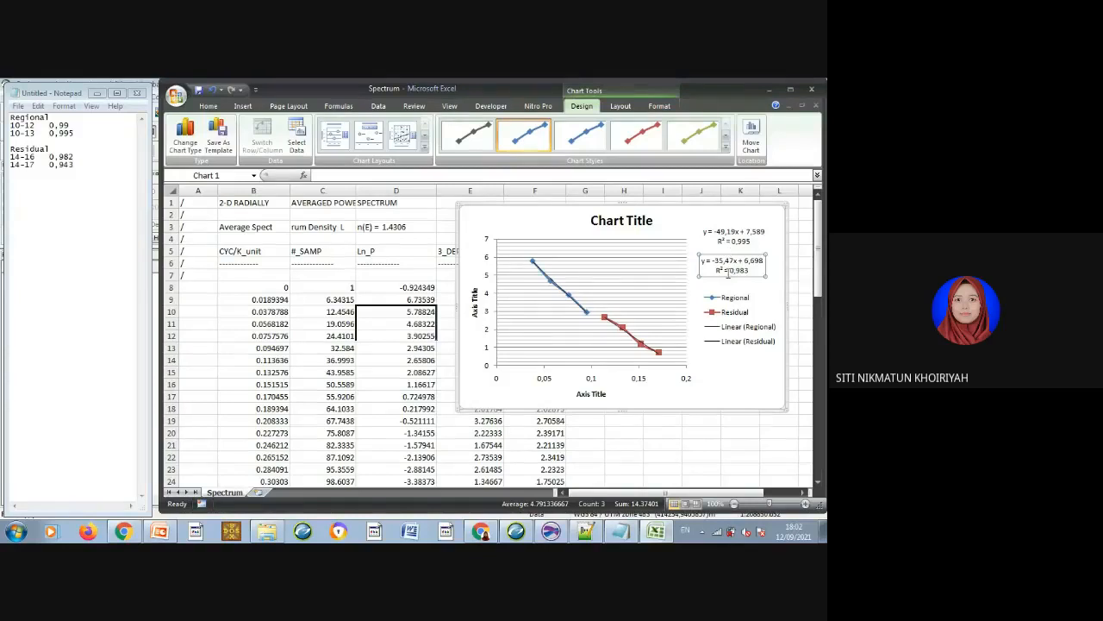
Edit the Residual series in the chart's data source to use X values B14:B18 and Y values D14:D18.
right_click(729, 274)
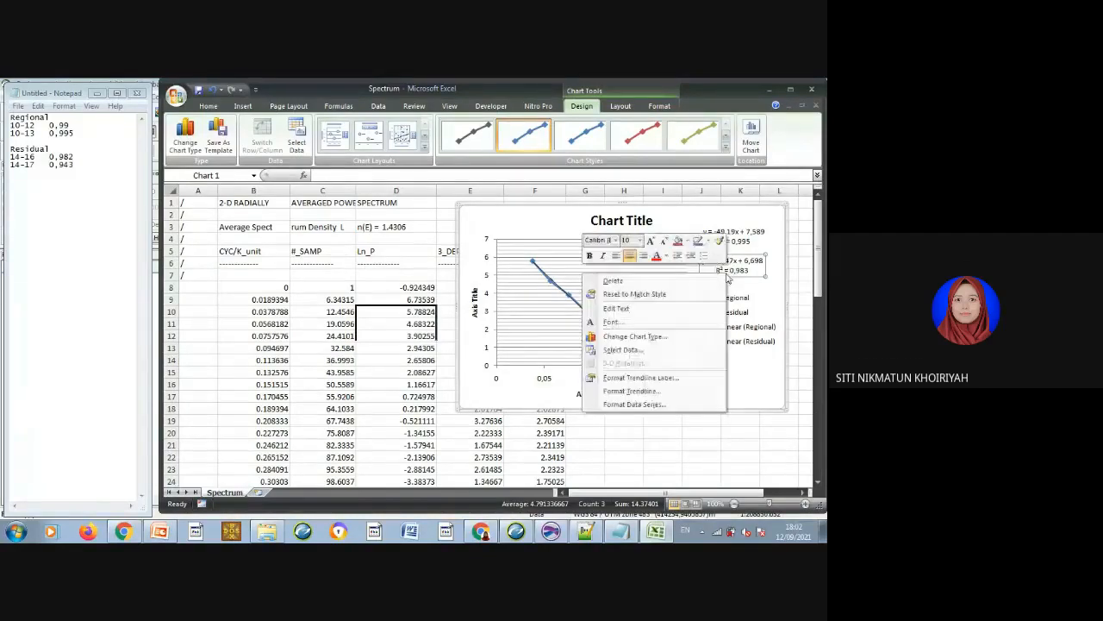
click(638, 352)
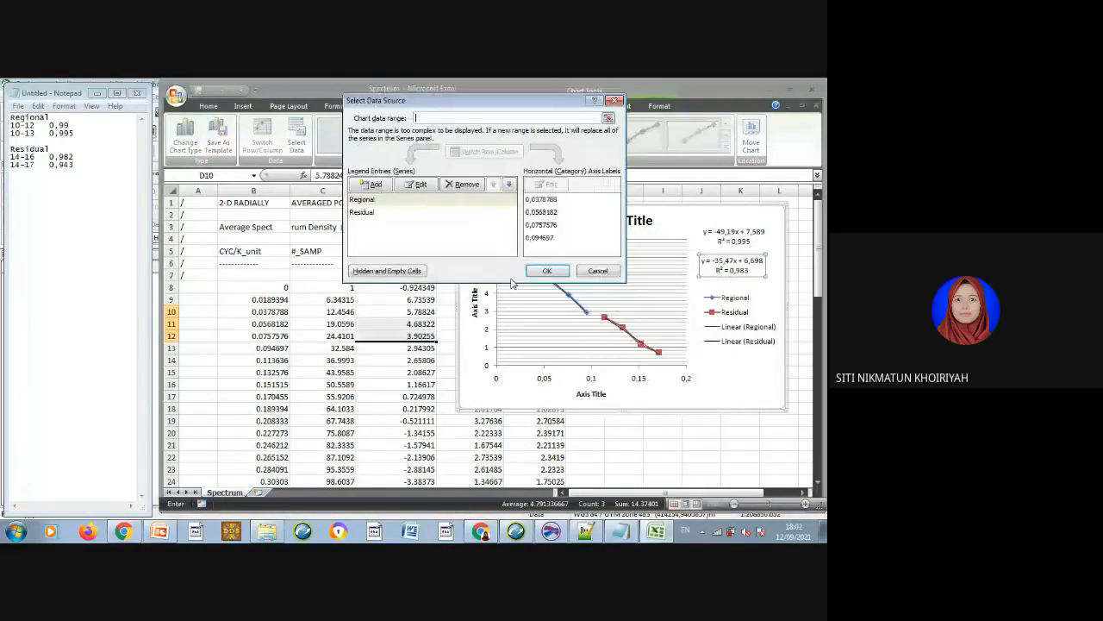
click(419, 213)
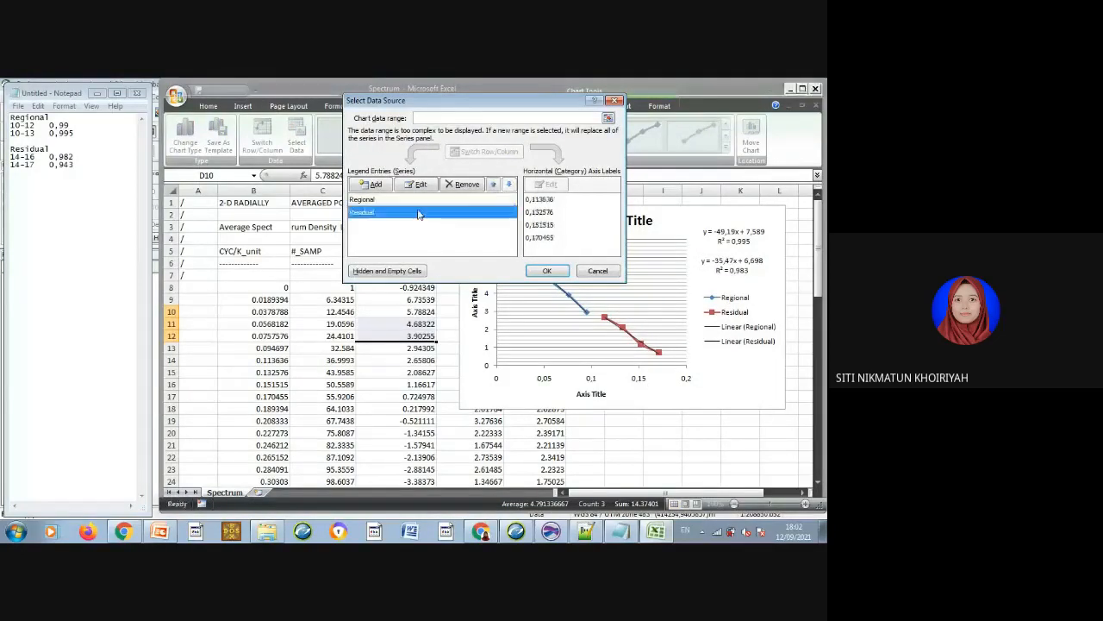
click(416, 185)
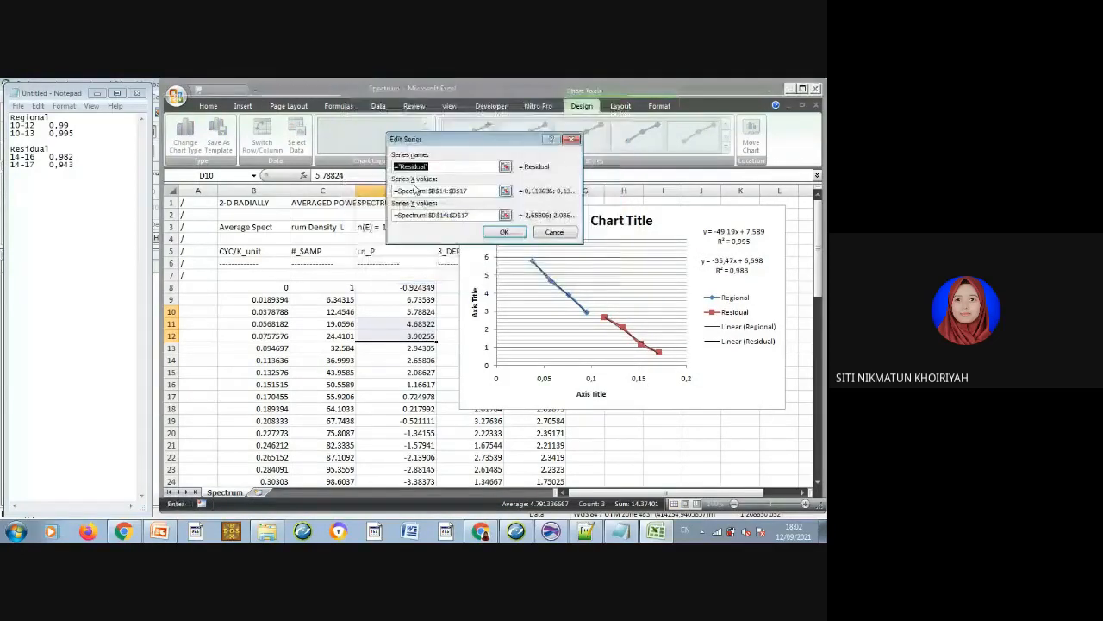
click(481, 191)
key(BackSpace)
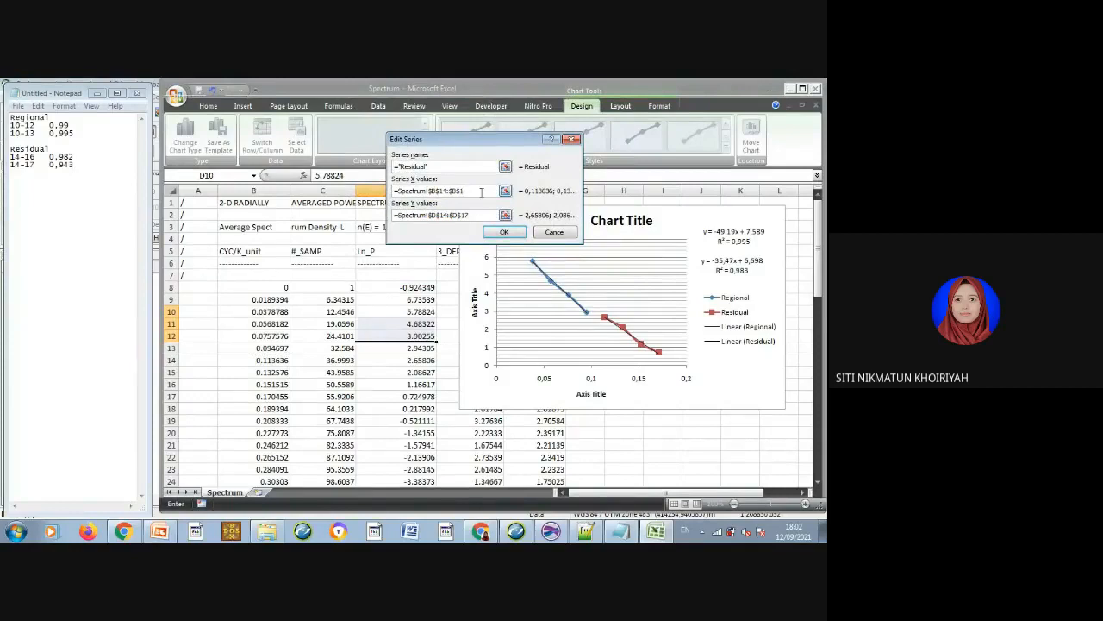
text(8)
click(475, 214)
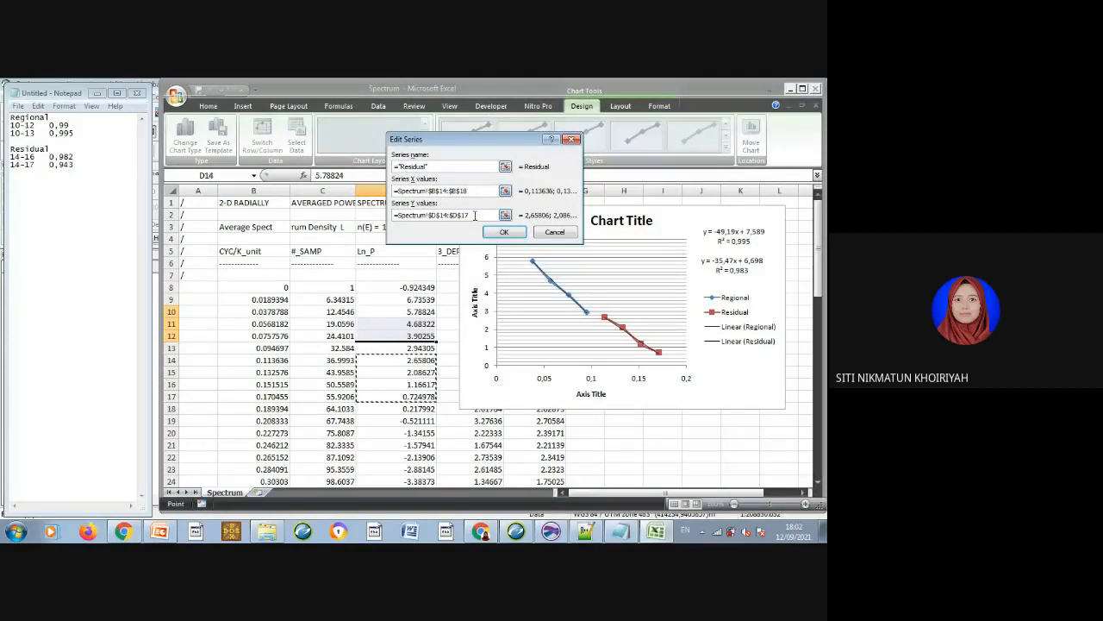
key(BackSpace)
text(8)
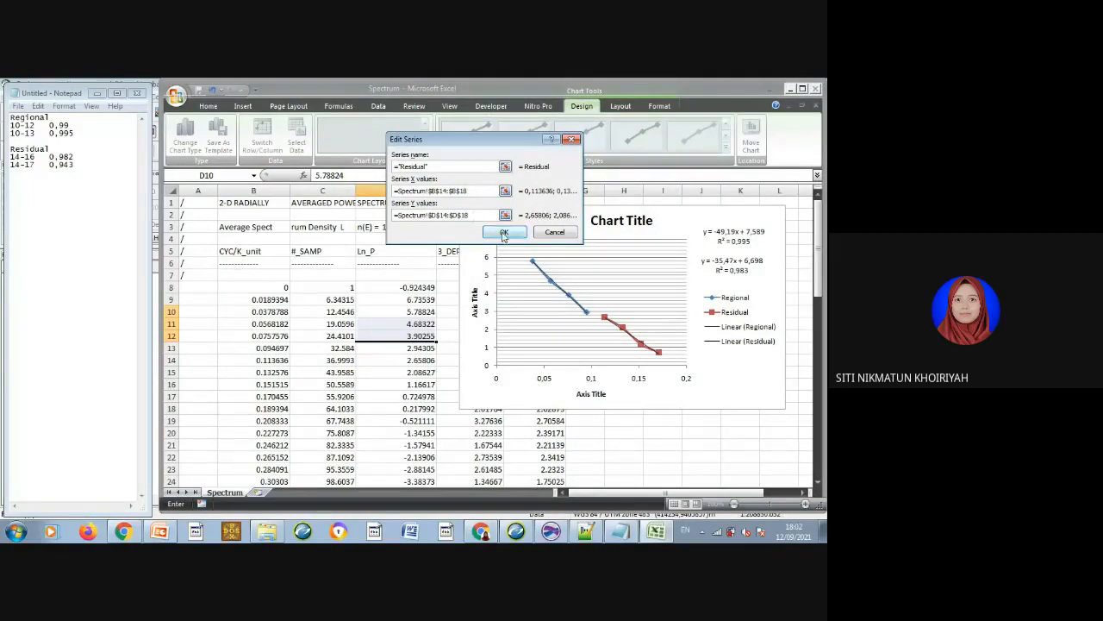
click(505, 234)
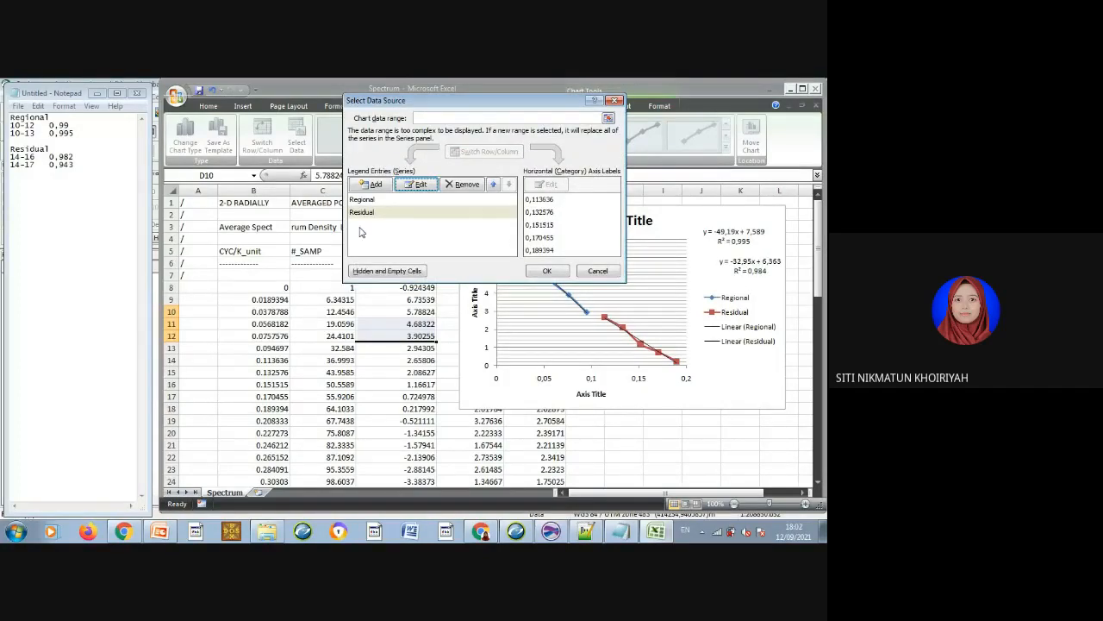
In the Notepad notes, correct the 14-17 value to 0,983 and add the entry 14-18 with 0,984.
click(78, 153)
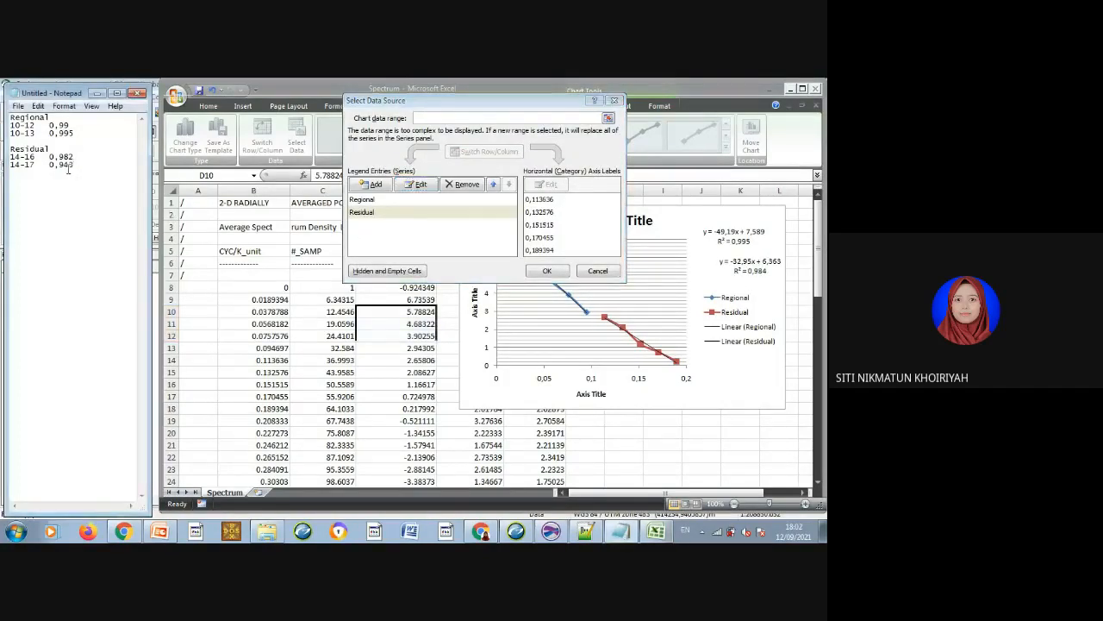
text(4)
key(Return)
text(0,984)
click(10, 172)
text(14-18)
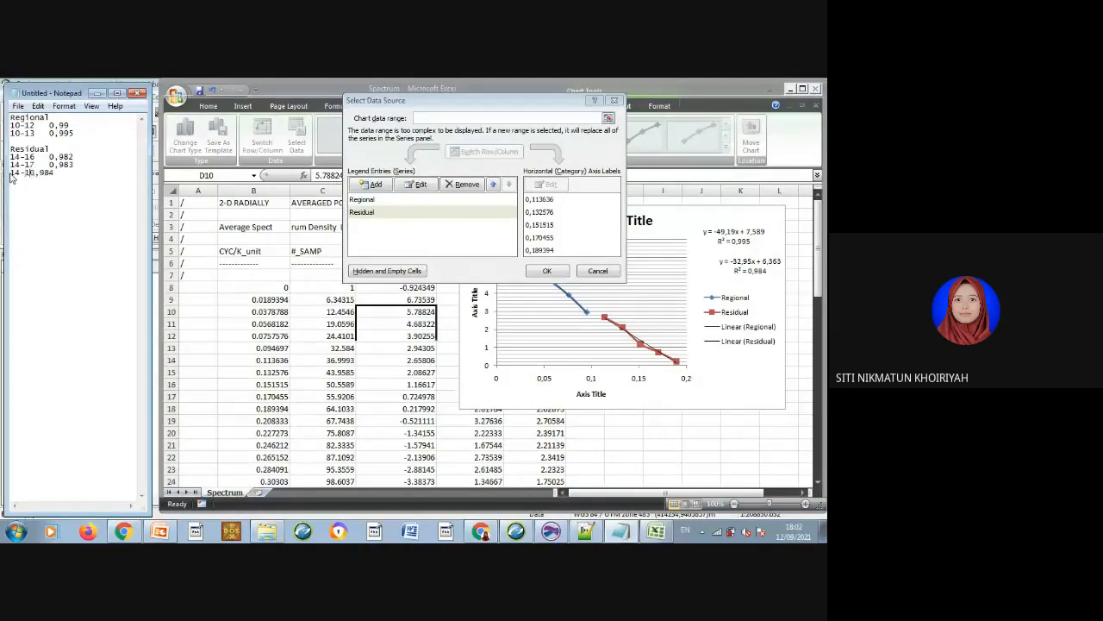
key(Tab)
Extend the Residual series in the chart's data source to X values B14:B19 and Y values D14:D19.
click(401, 214)
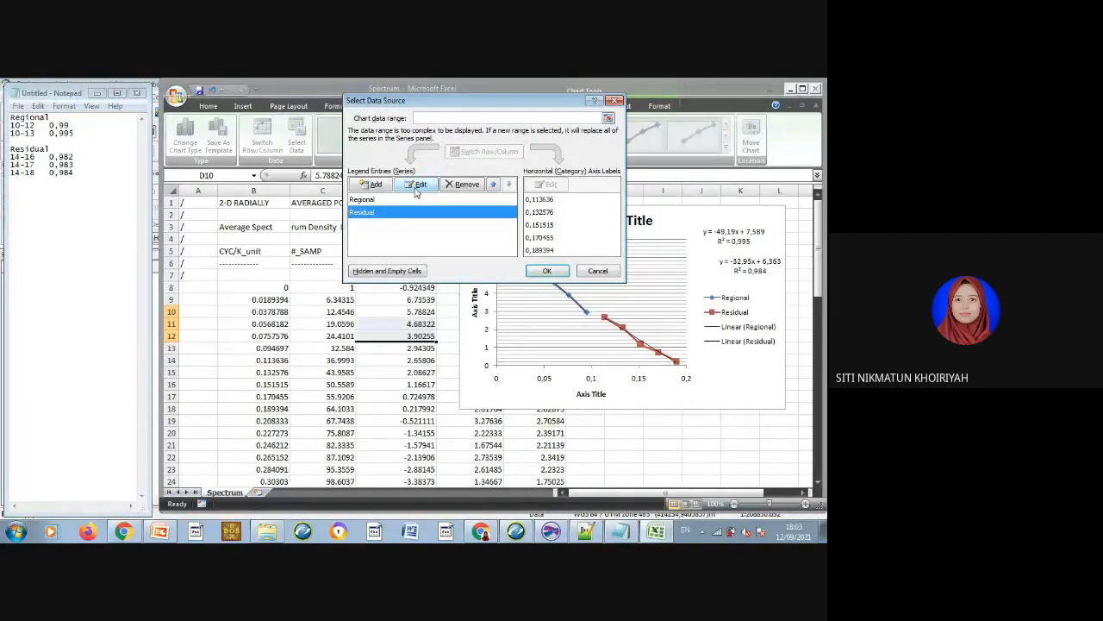
click(415, 186)
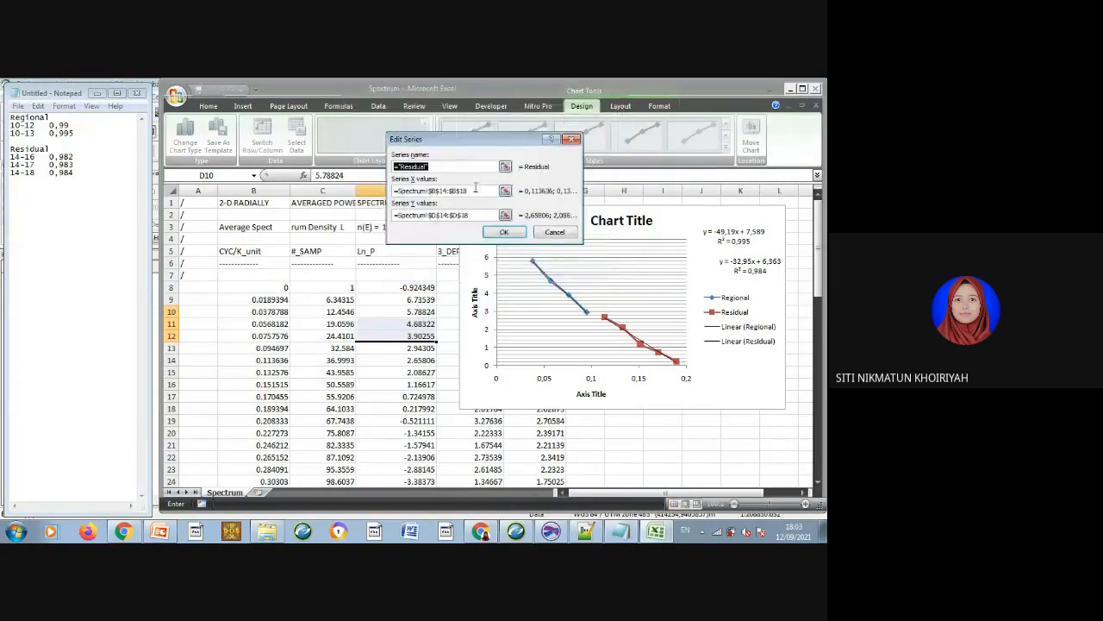
click(473, 190)
key(BackSpace)
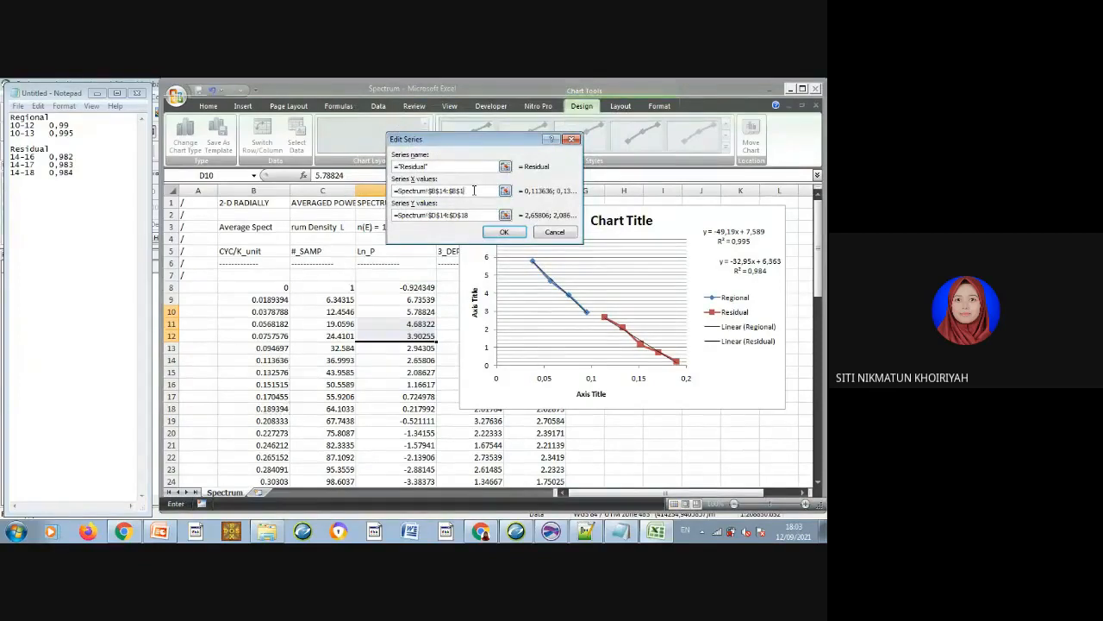
text(9)
click(472, 215)
key(BackSpace)
text(9)
click(505, 233)
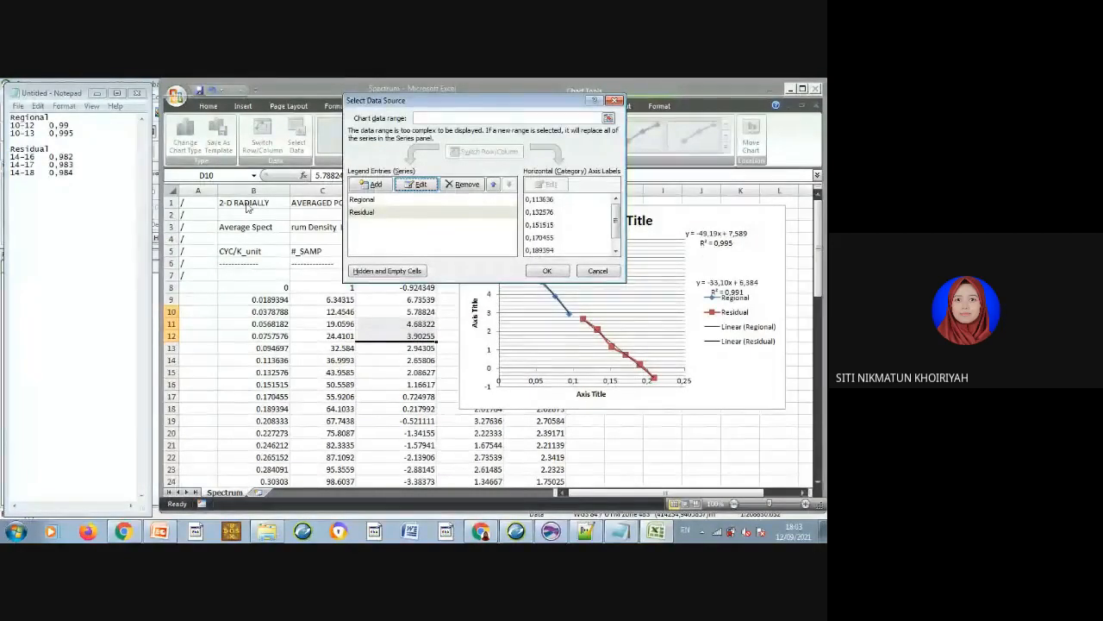
Record 14-19 with 0,991 under Residual in the Notepad notes.
click(87, 174)
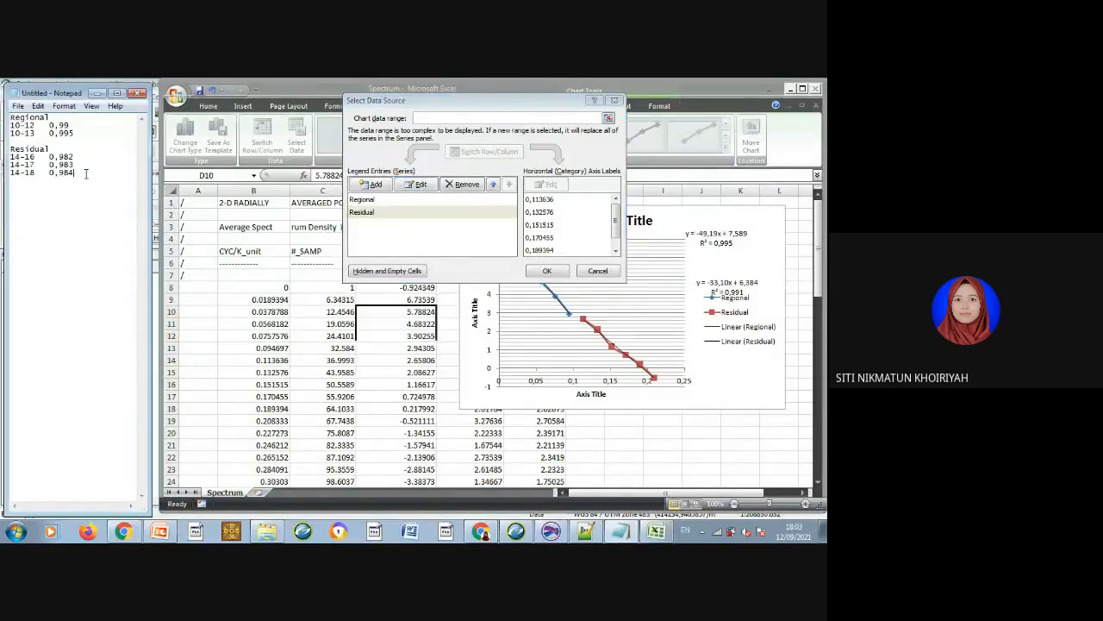
key(Return)
text(14-19)
text(0,991)
Extend the Residual series in the chart's data source to X values B14:B20 and Y values D14:D20.
click(429, 219)
click(421, 188)
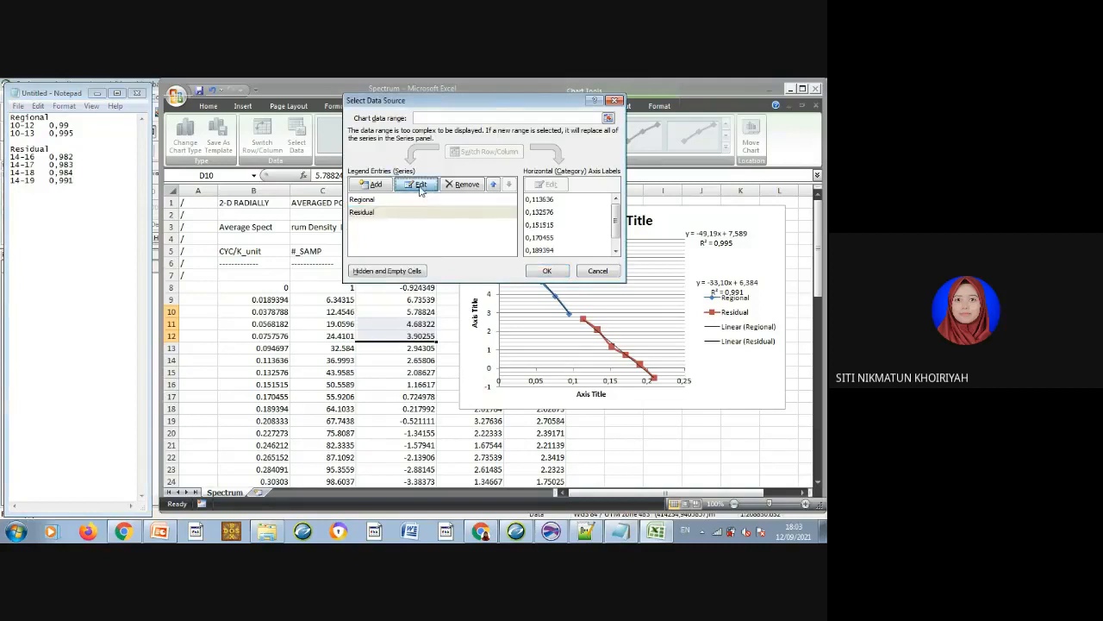
click(488, 193)
key(BackSpace)
key(BackSpace)
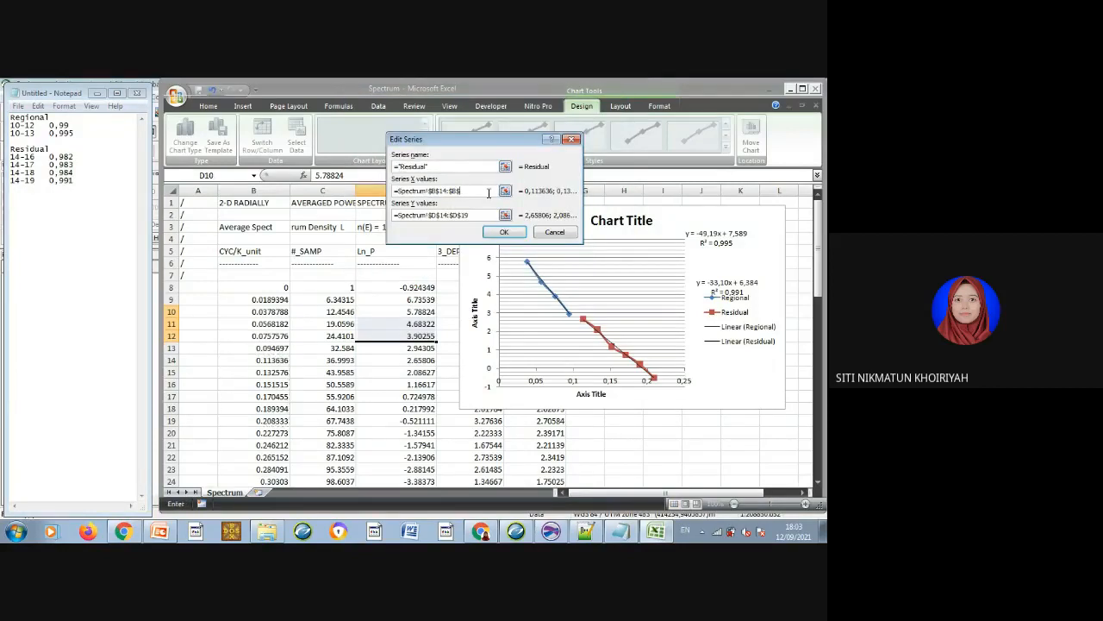
text(20)
click(474, 217)
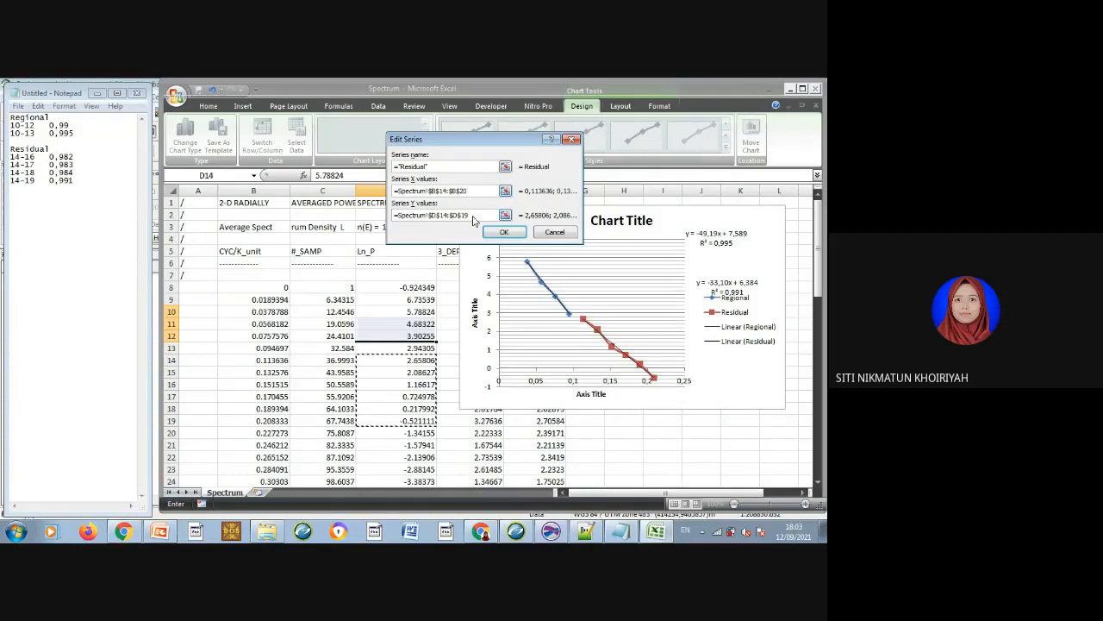
key(BackSpace)
key(BackSpace)
text(20)
key(Return)
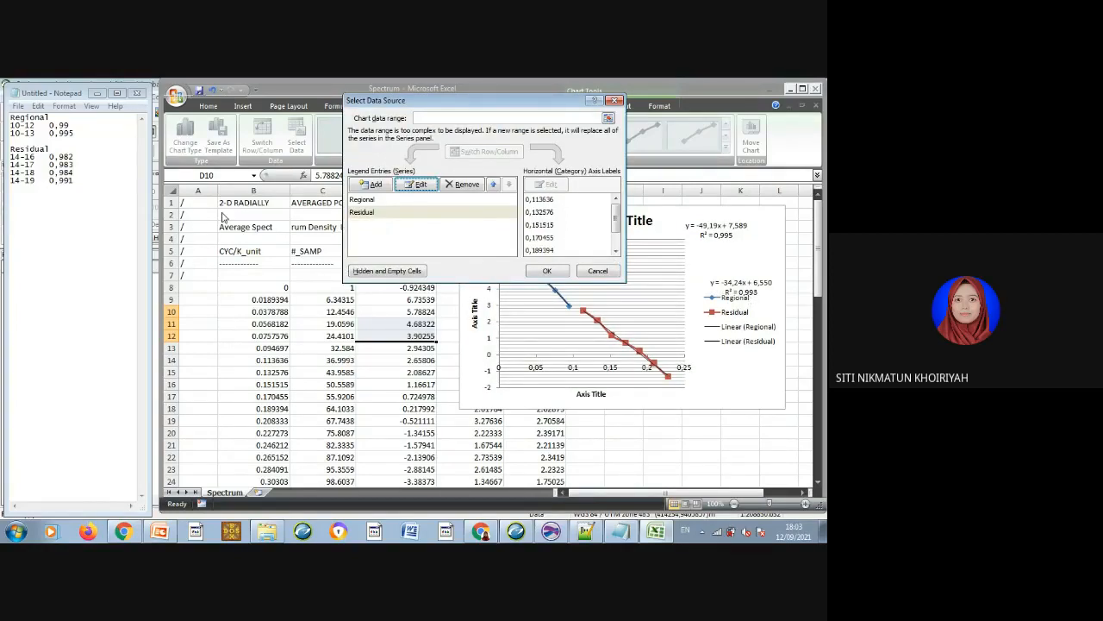
Record 14-20 with 0,993 under Residual in the Notepad notes.
click(74, 182)
key(Return)
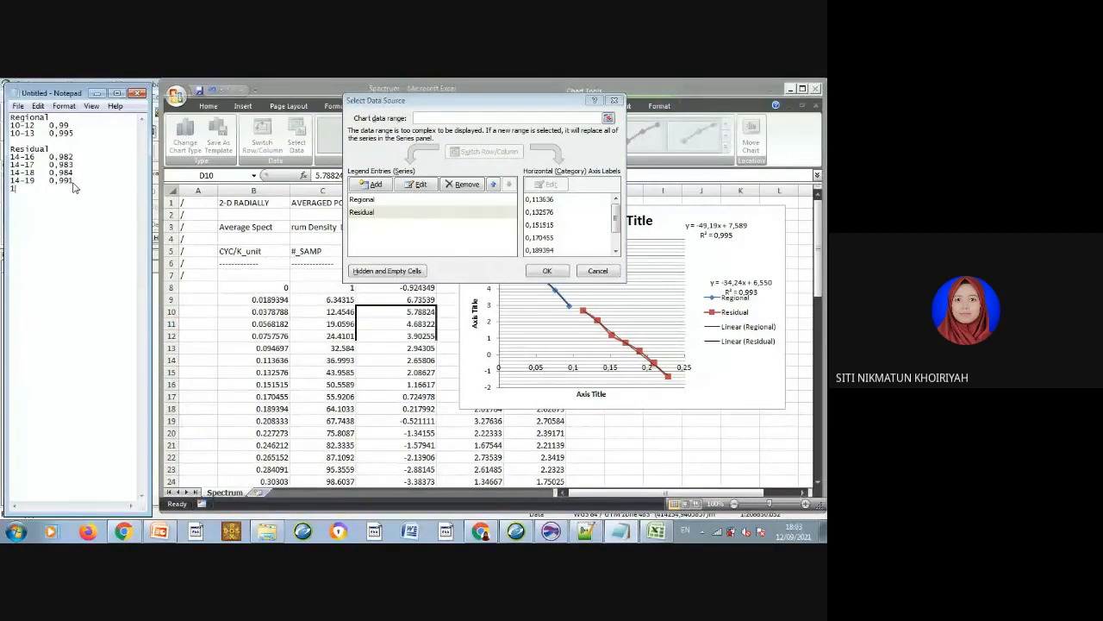
text(14-20   0,993)
Extend the Residual series in the chart's data source to X values B14:B21 and Y values D14:D21.
click(370, 212)
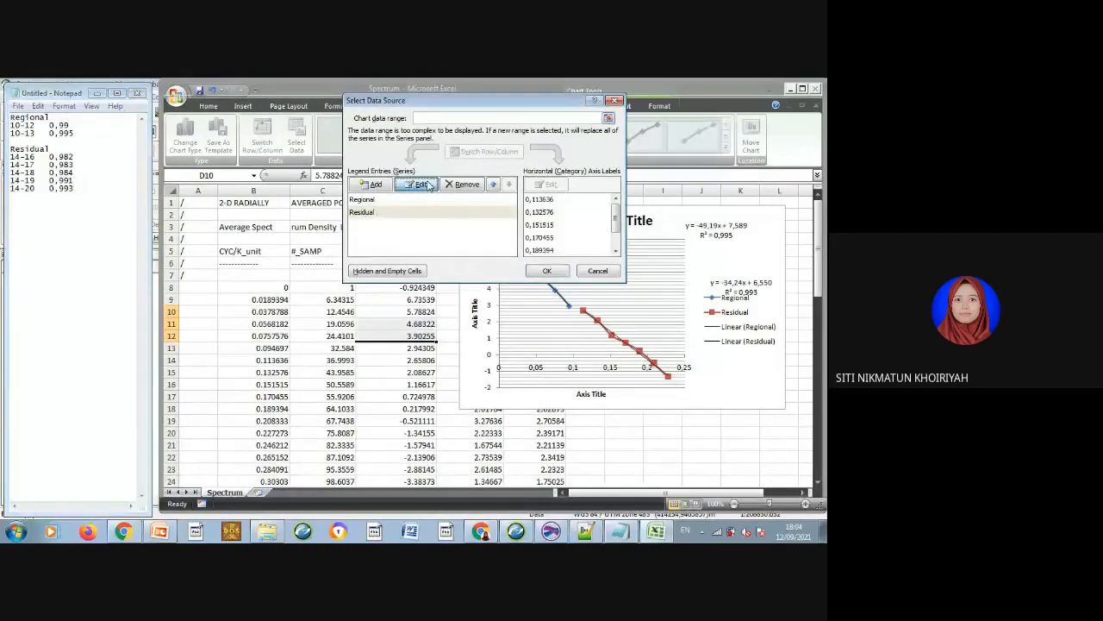
click(428, 186)
click(479, 190)
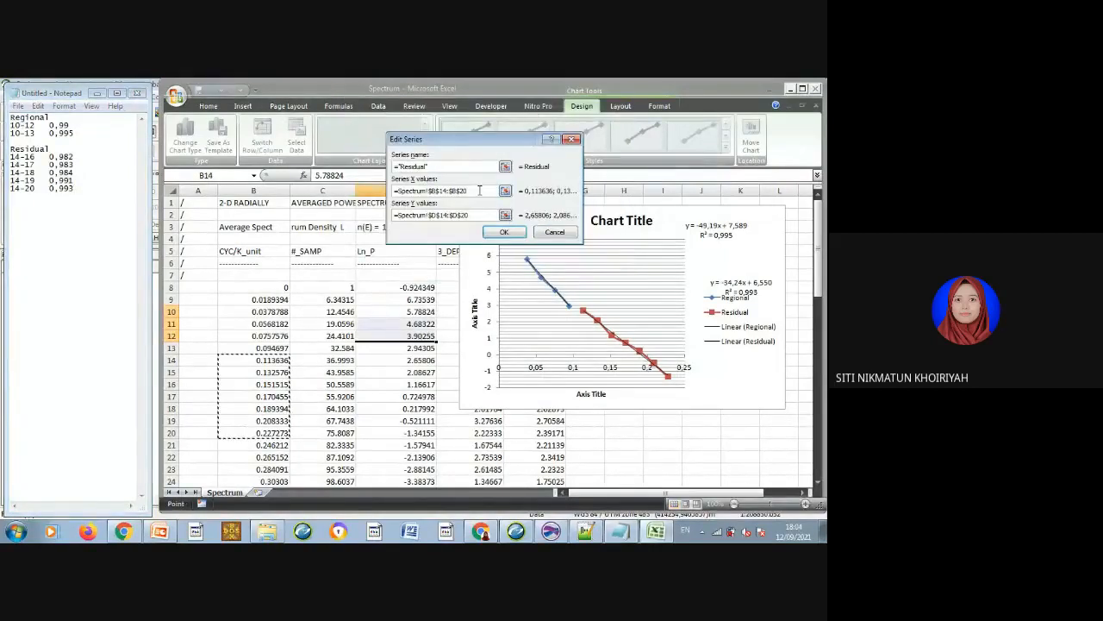
key(BackSpace)
text(1)
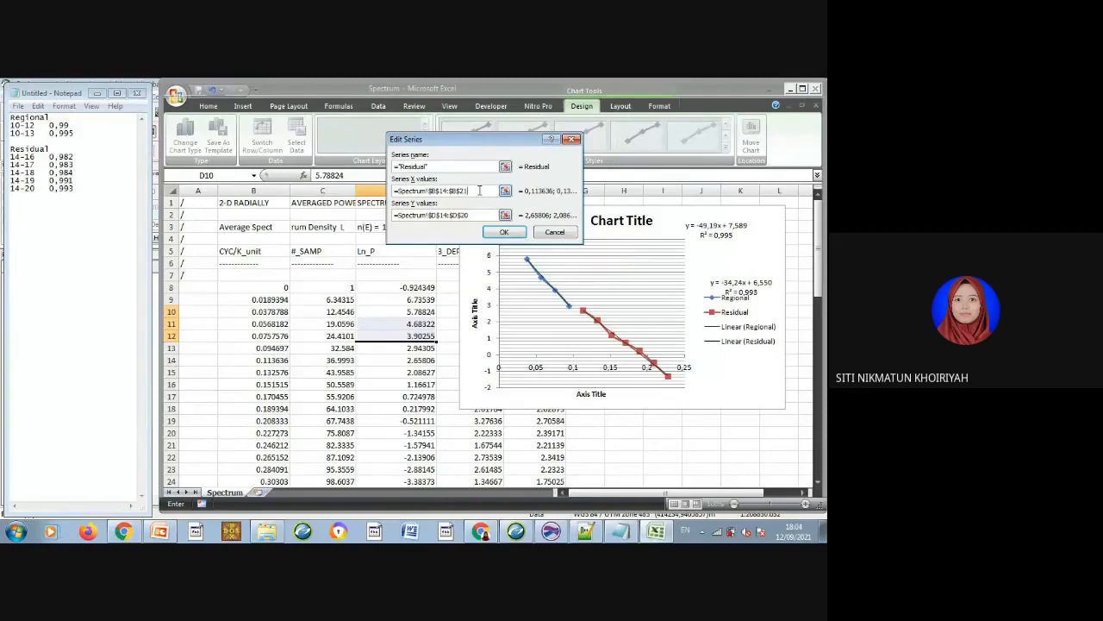
click(474, 213)
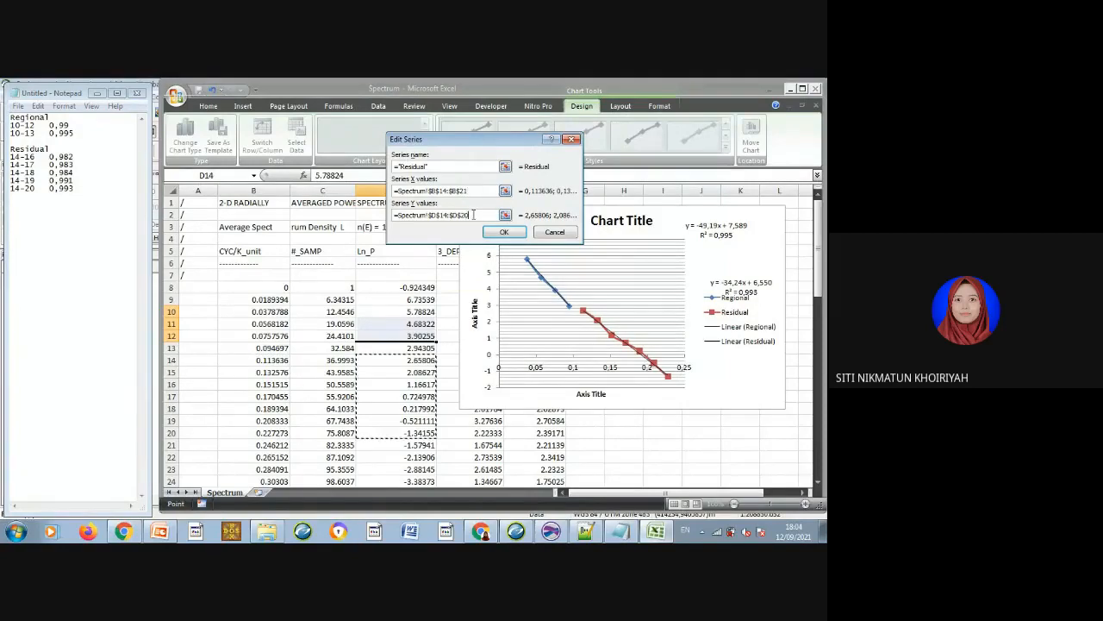
key(BackSpace)
text(1)
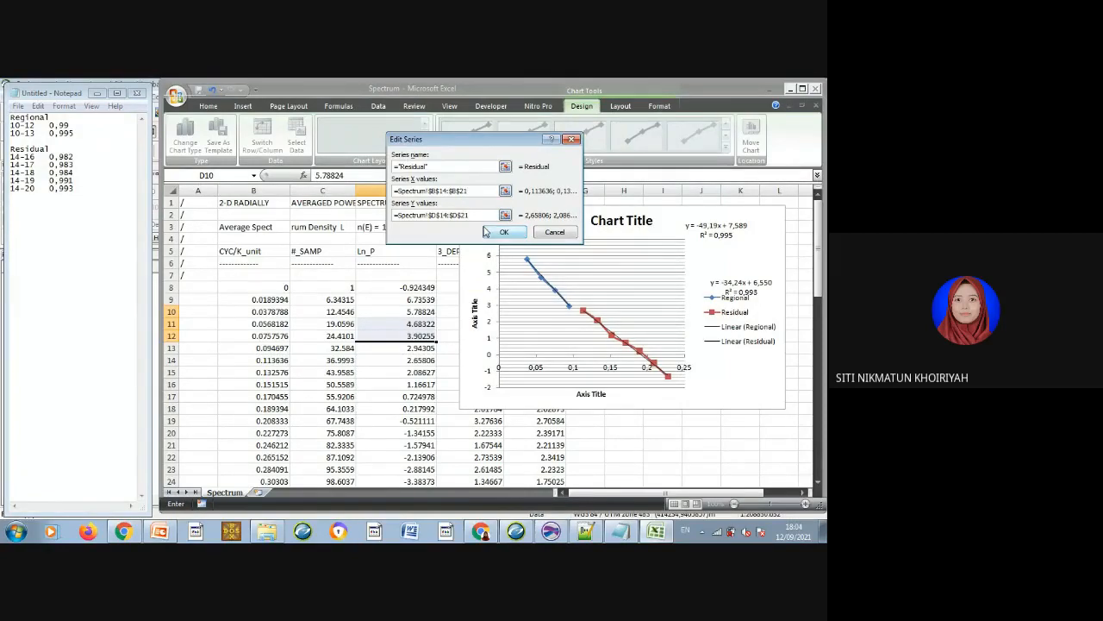
click(500, 231)
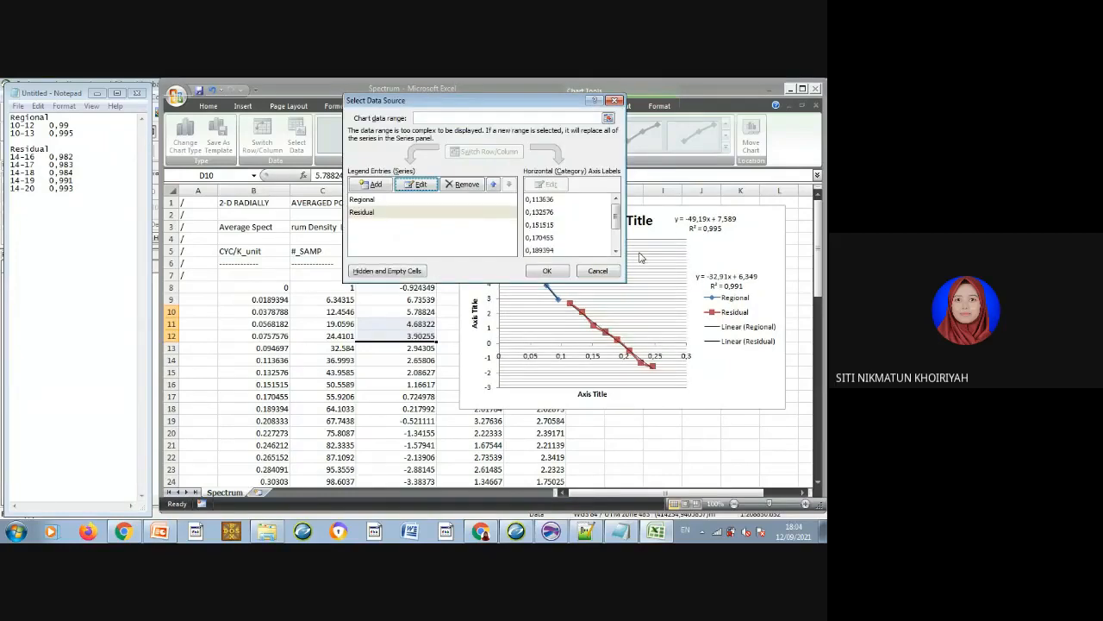
Record 14-21 with 0,991 as the last Residual entry in the Notepad notes.
click(77, 197)
text(0,991)
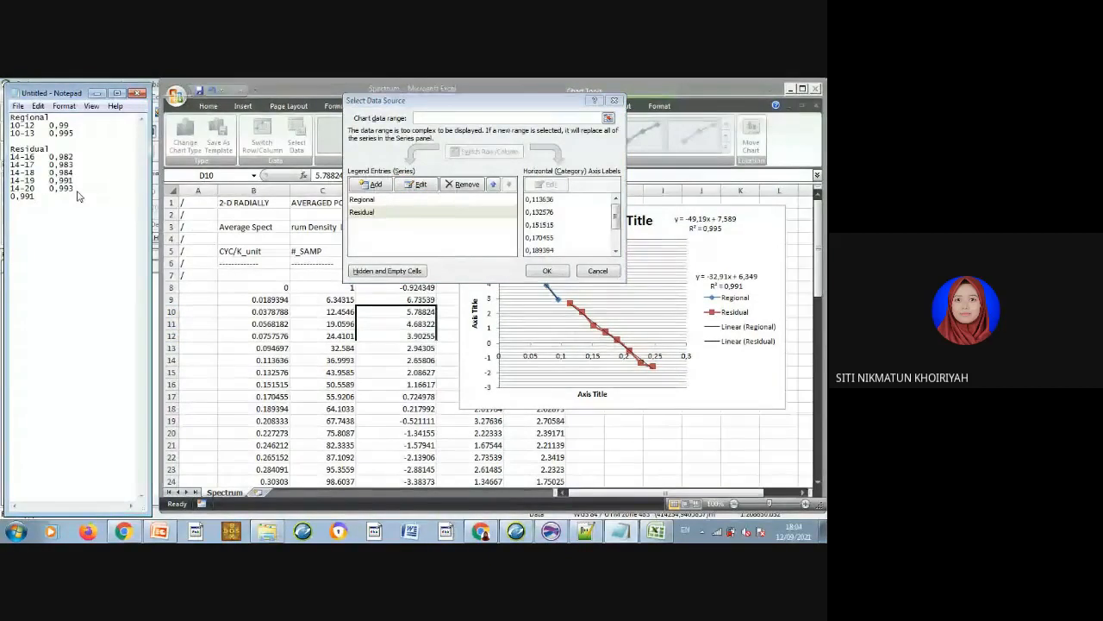
click(10, 197)
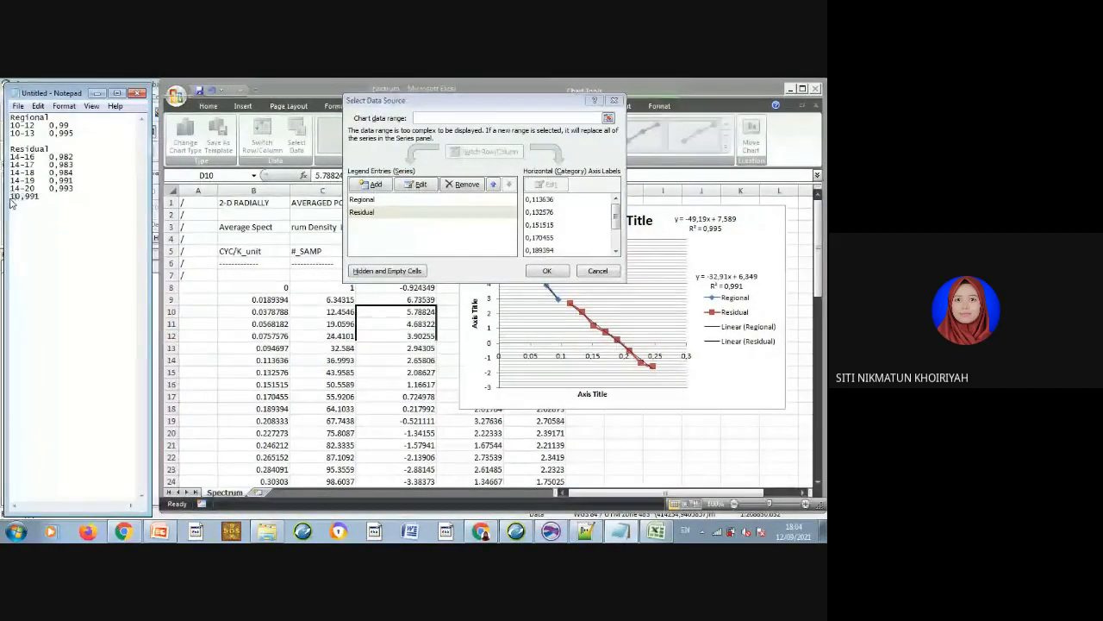
text(14-21)
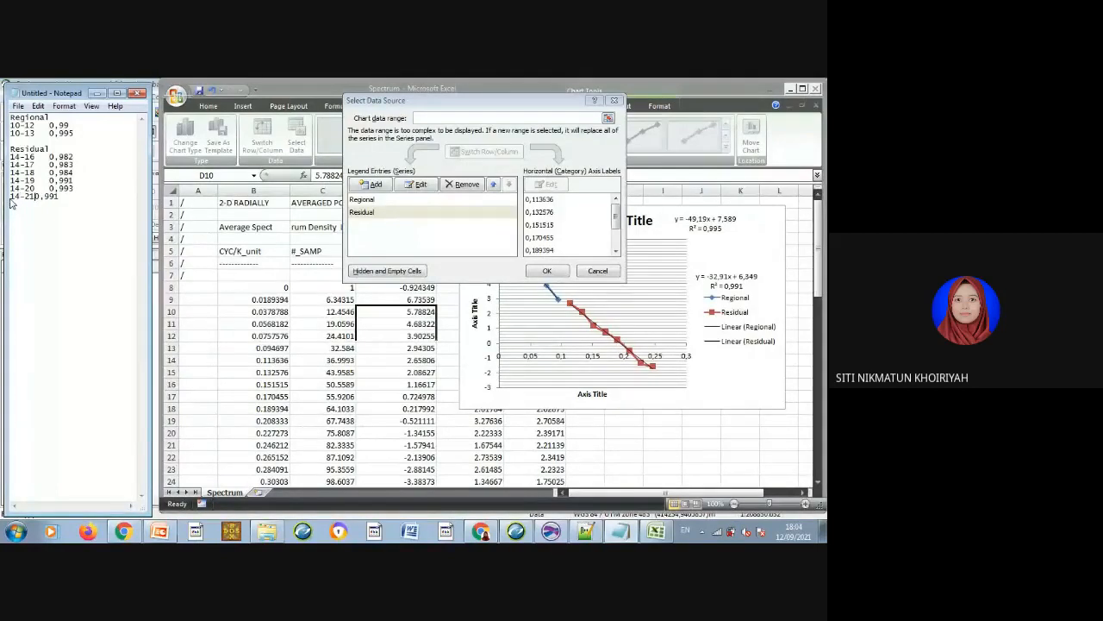
key(Tab)
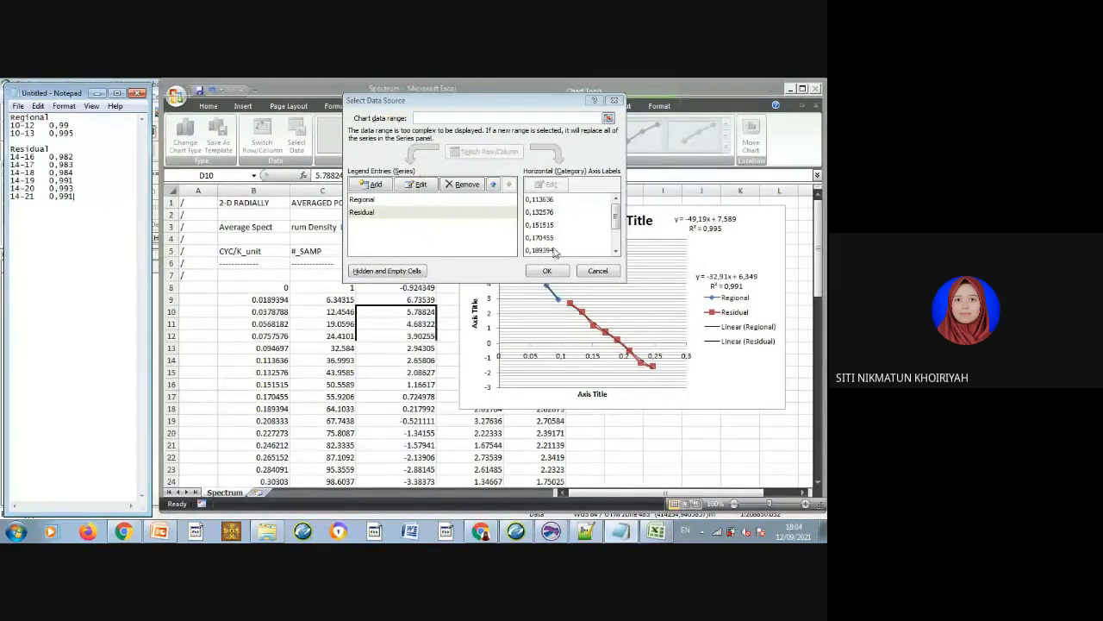
Accept the chart's data source changes and shift the chart right, away from the Ln_P column.
click(556, 272)
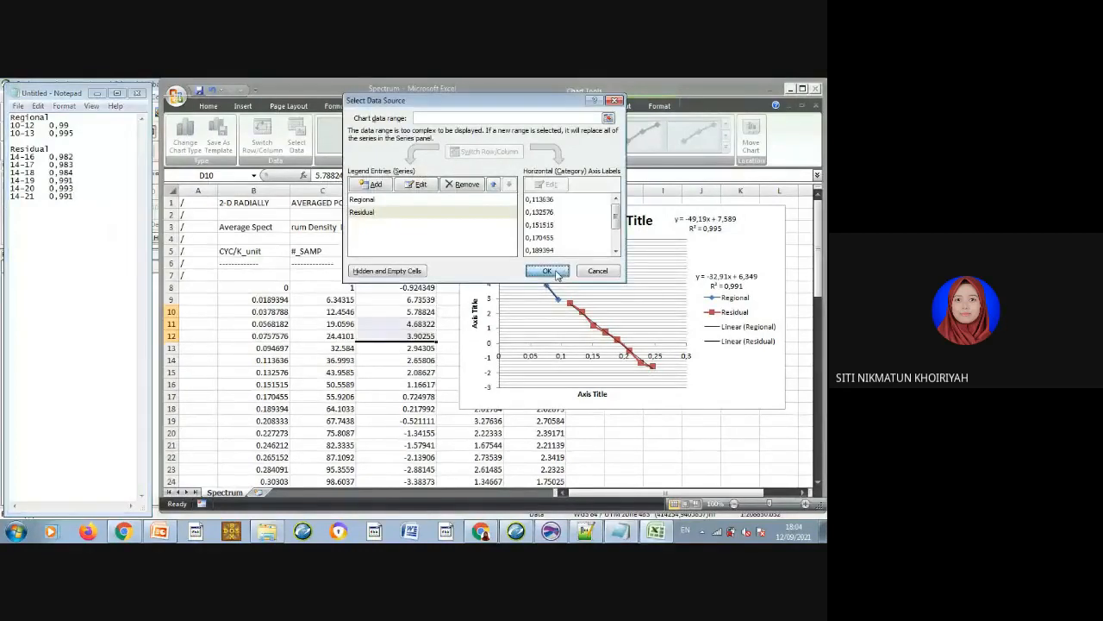
click(658, 219)
drag(659, 219, 698, 210)
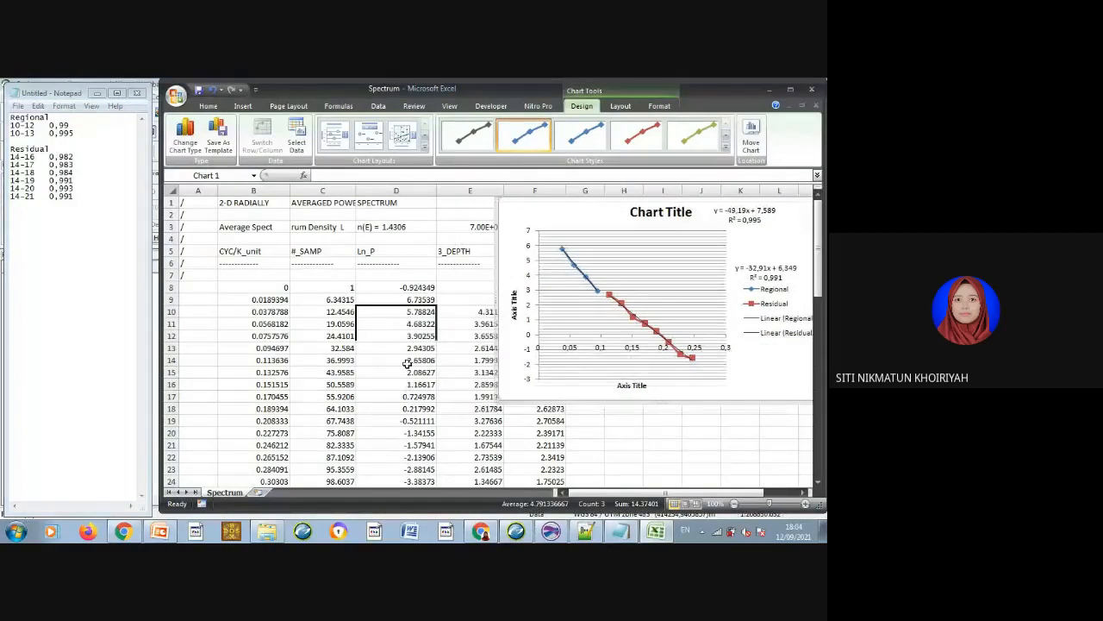
Open the Pemisahan Anomali text file from the OASIS folder in Notepad, discarding the unsaved notes.
drag(820, 239, 820, 408)
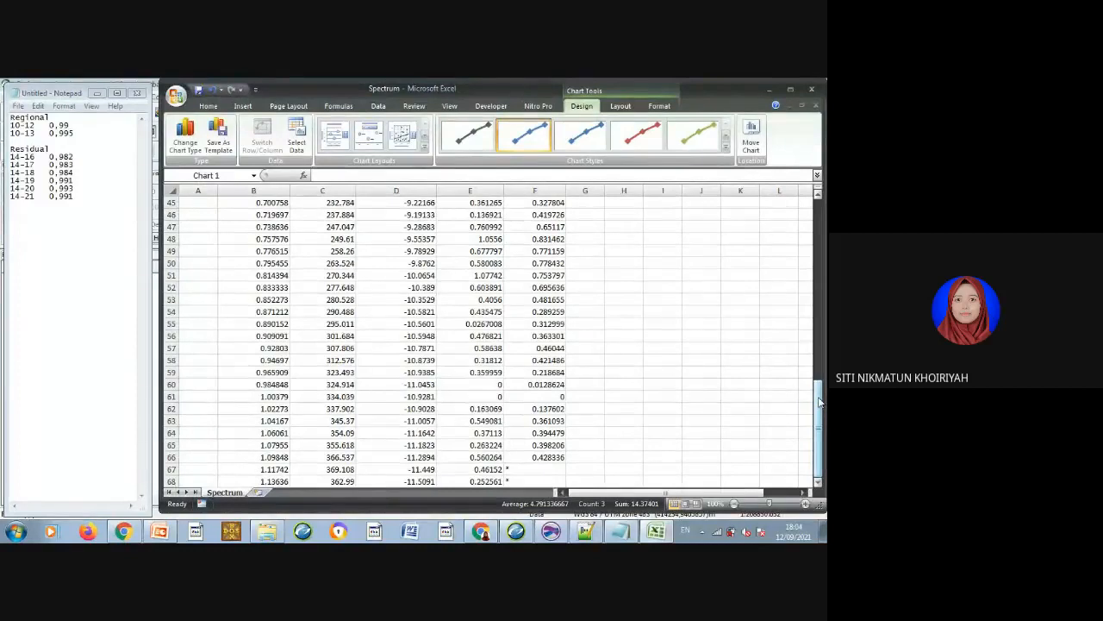
click(17, 106)
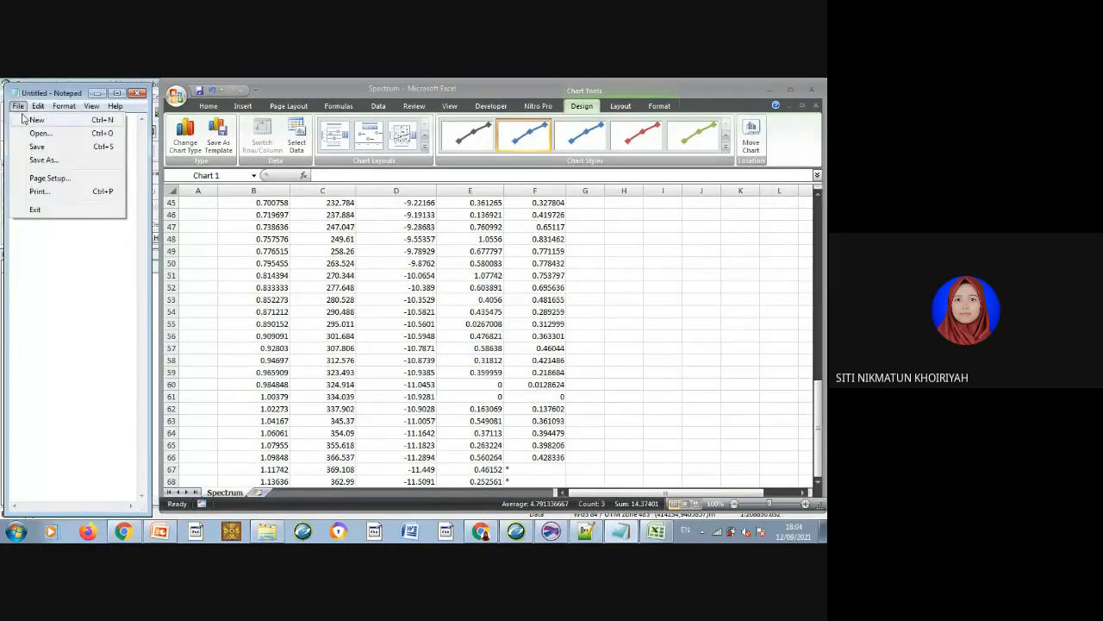
click(35, 122)
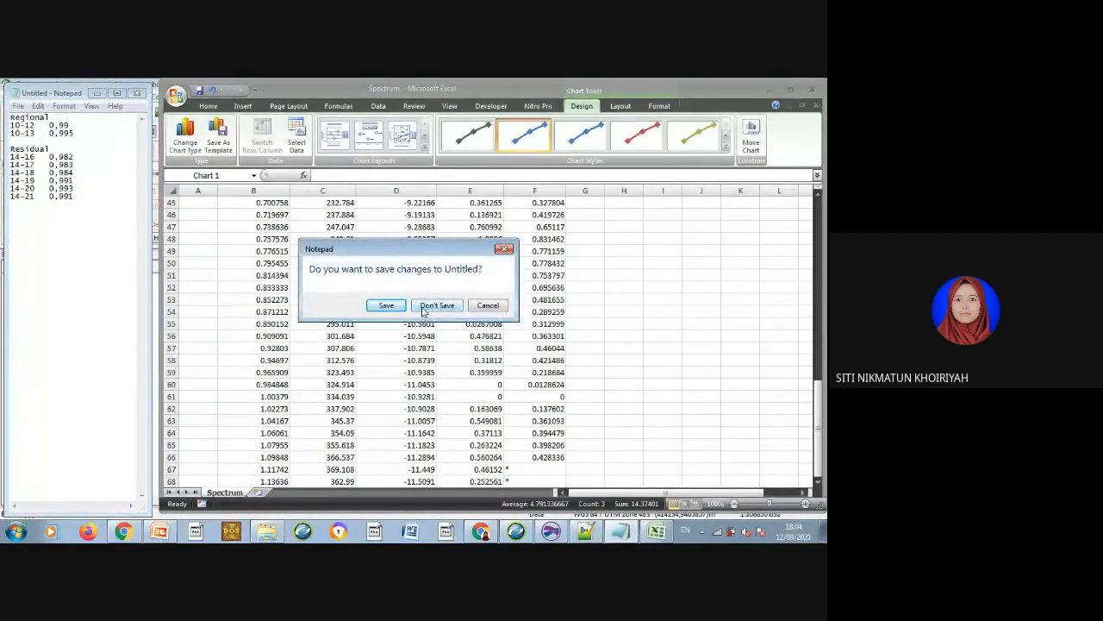
click(423, 310)
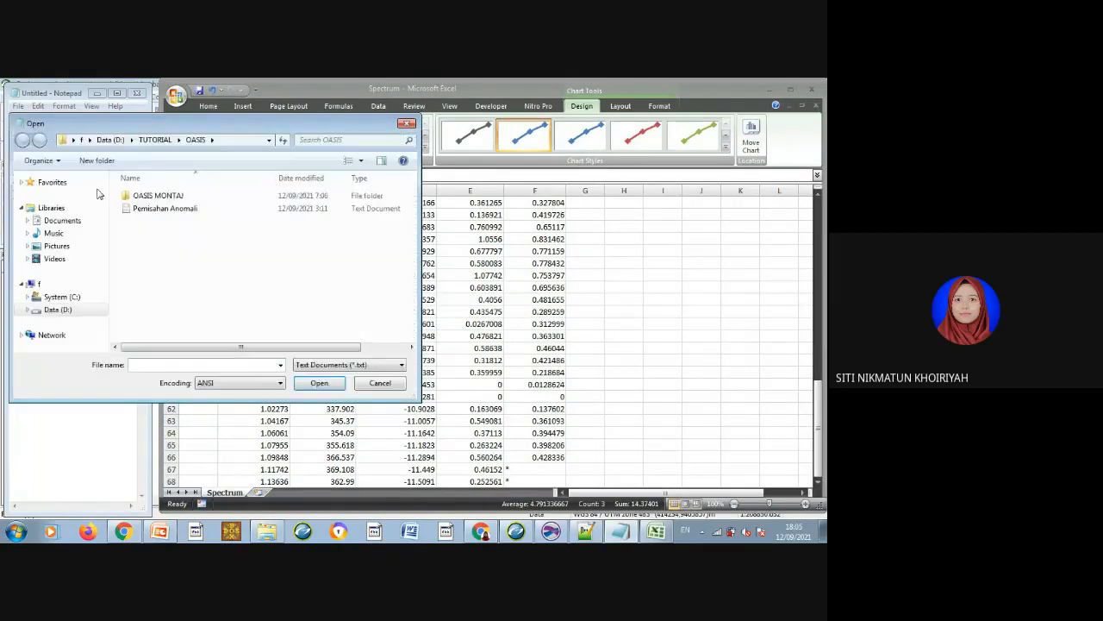
click(144, 213)
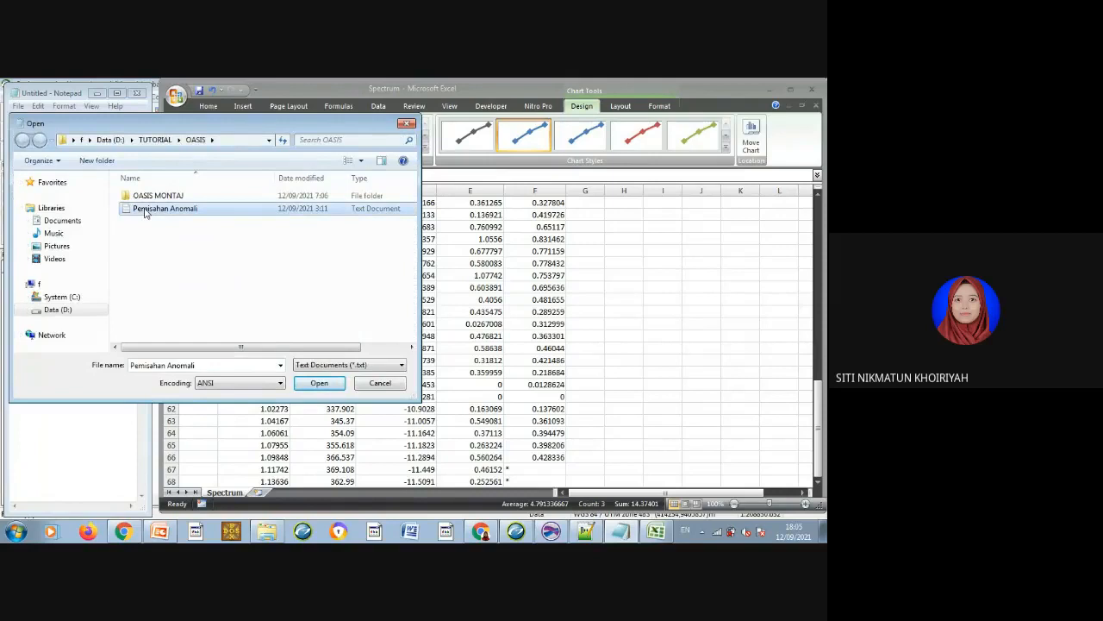
double_click(145, 212)
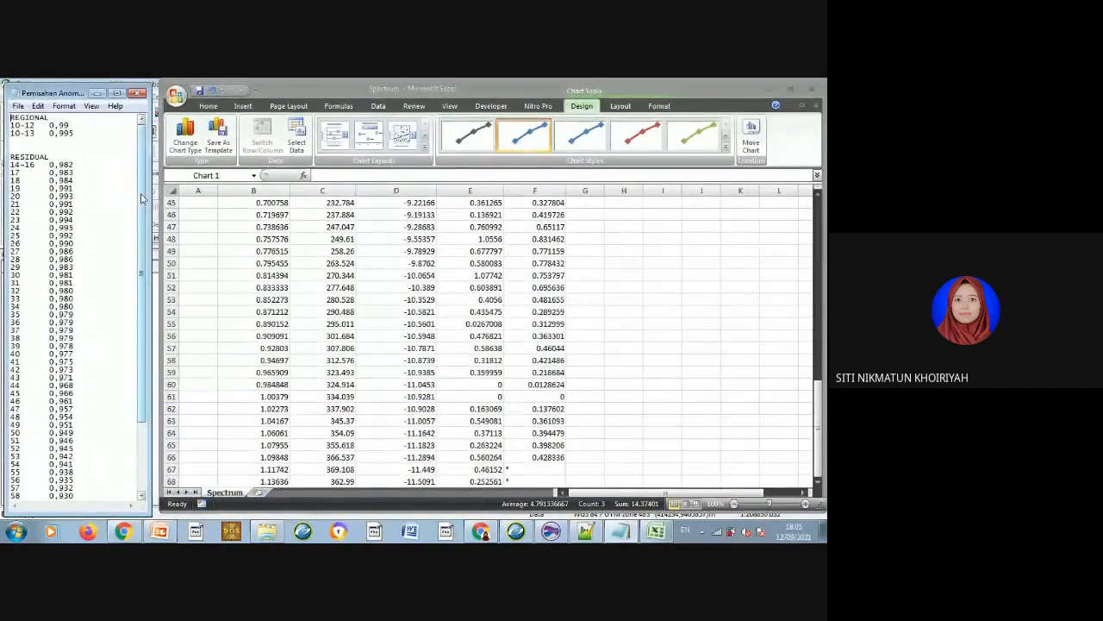
Review the full list of regional and residual ranges with their R² values, through row 68.
drag(140, 201, 138, 286)
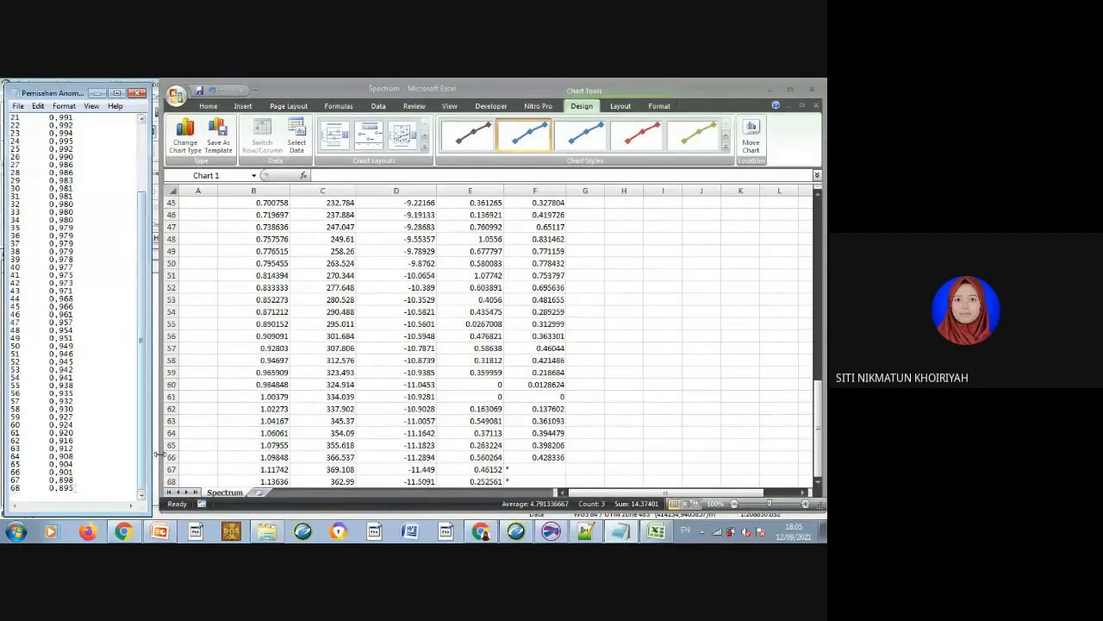
drag(142, 457, 138, 354)
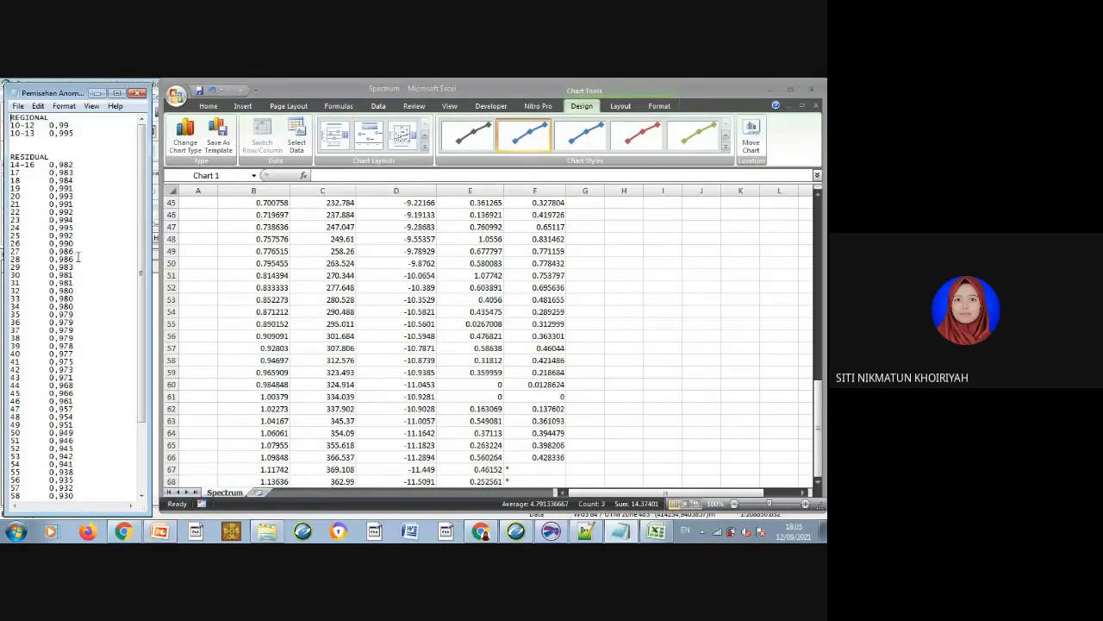
click(817, 410)
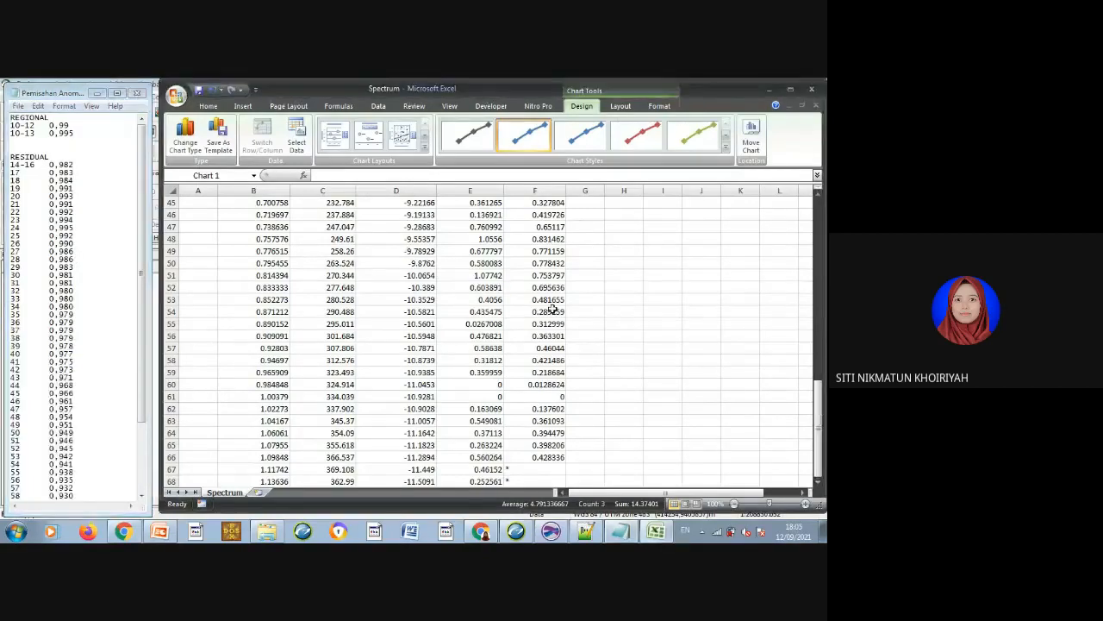
click(144, 296)
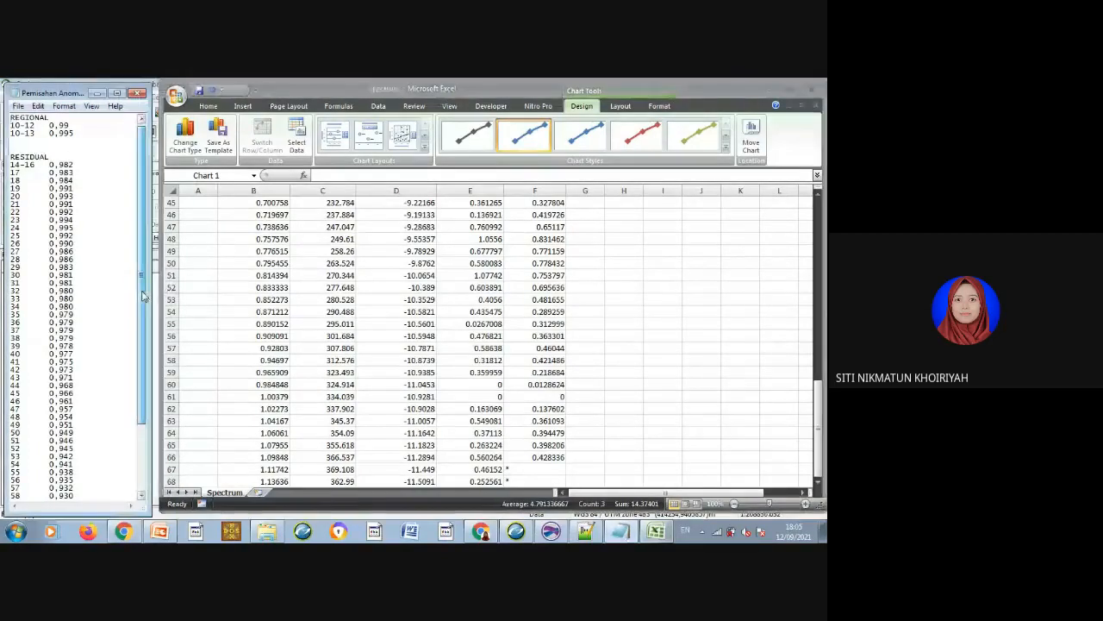
scroll(144, 296, down, 1)
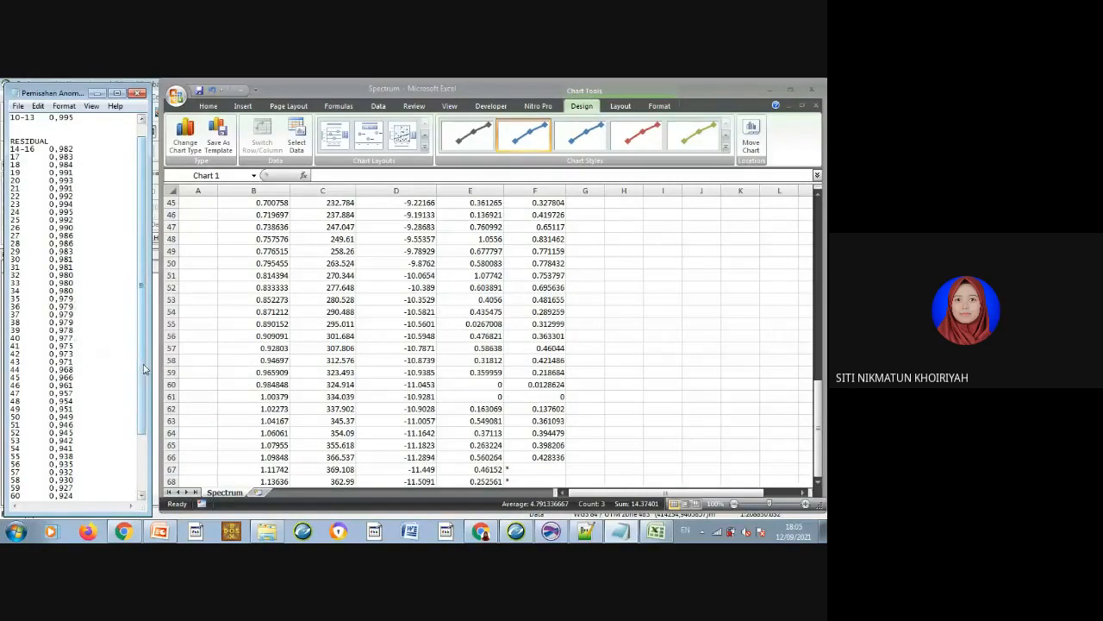
drag(141, 369, 140, 321)
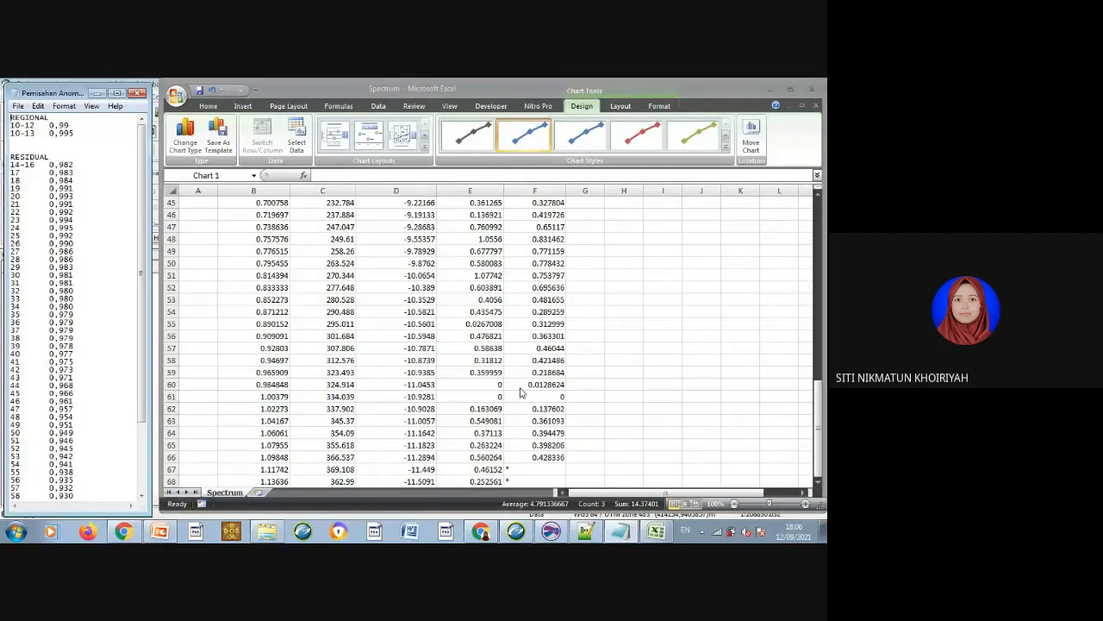
Switch to Oasis montaj and open Spectrum.map from the project's maps.
mouse_move(515, 532)
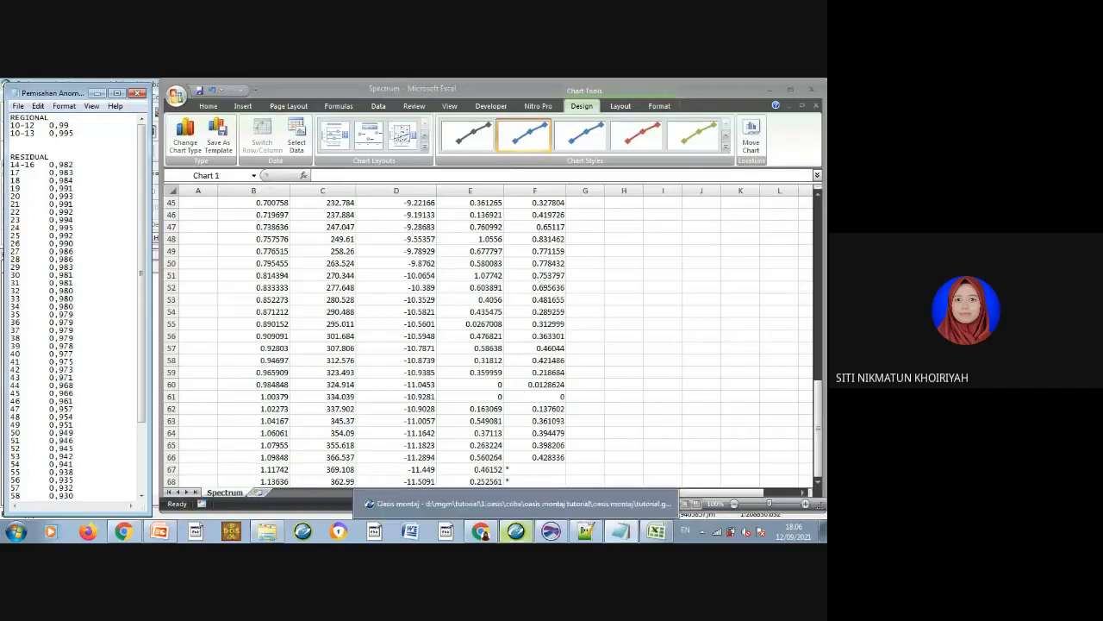
click(506, 508)
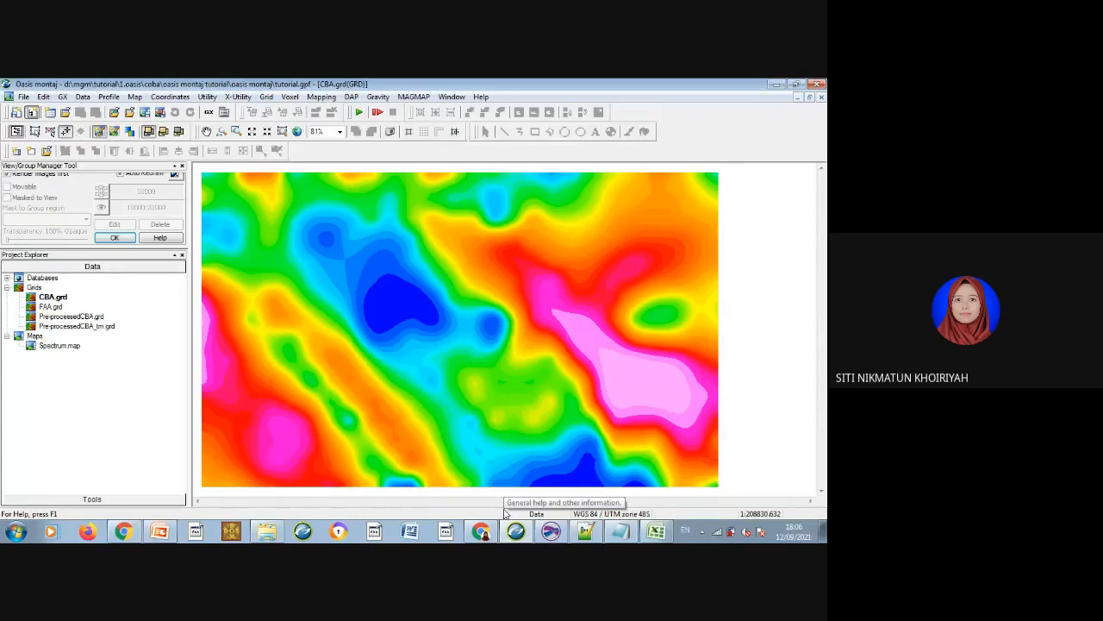
click(71, 346)
double_click(73, 348)
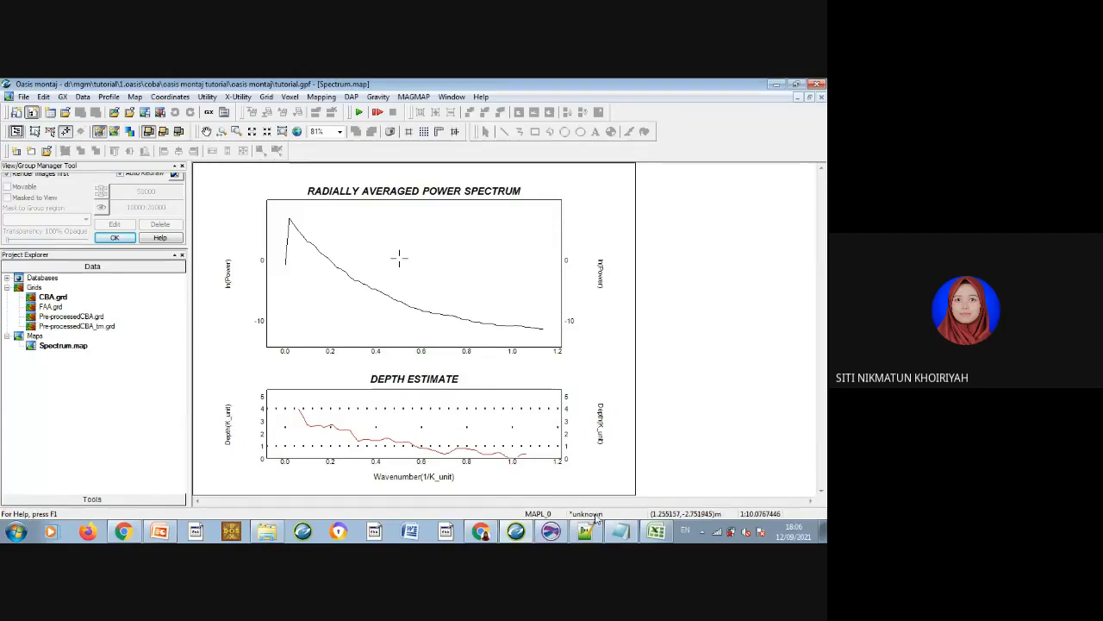
Return to the Spectrum workbook in Excel, go back to its first rows, and narrow and shift its window over Oasis montaj.
mouse_move(657, 533)
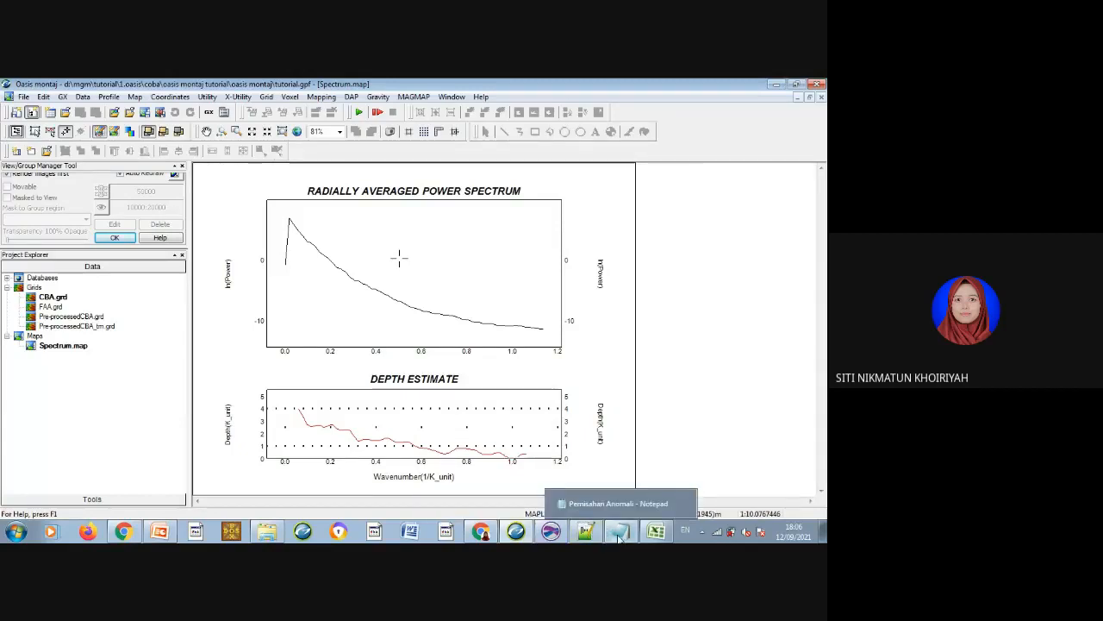
mouse_move(623, 535)
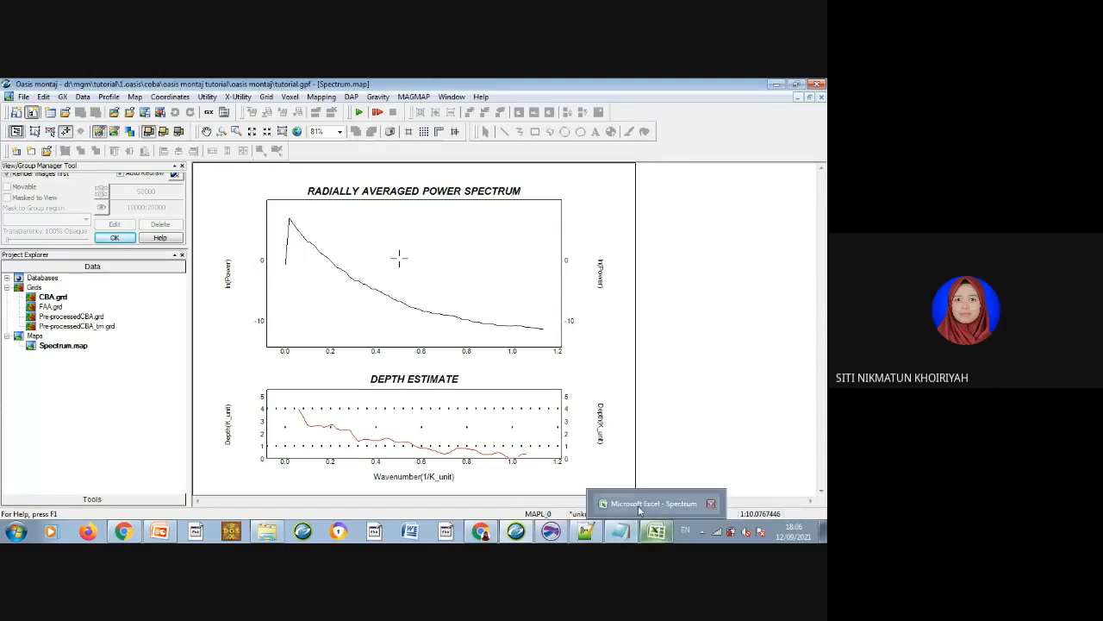
click(638, 505)
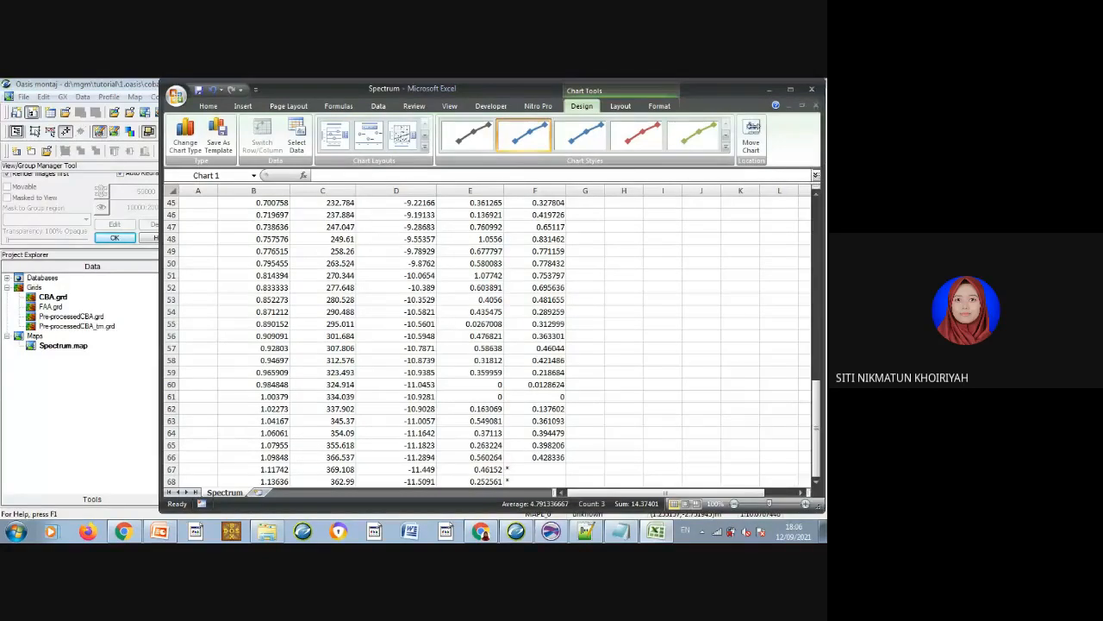
drag(825, 366, 738, 208)
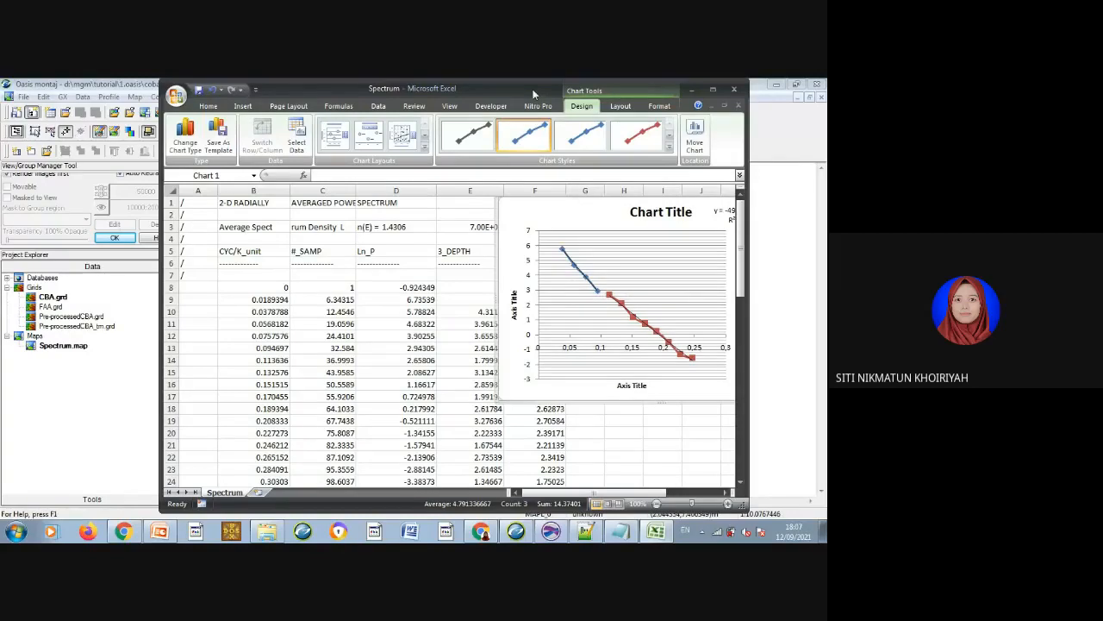
drag(533, 93, 454, 94)
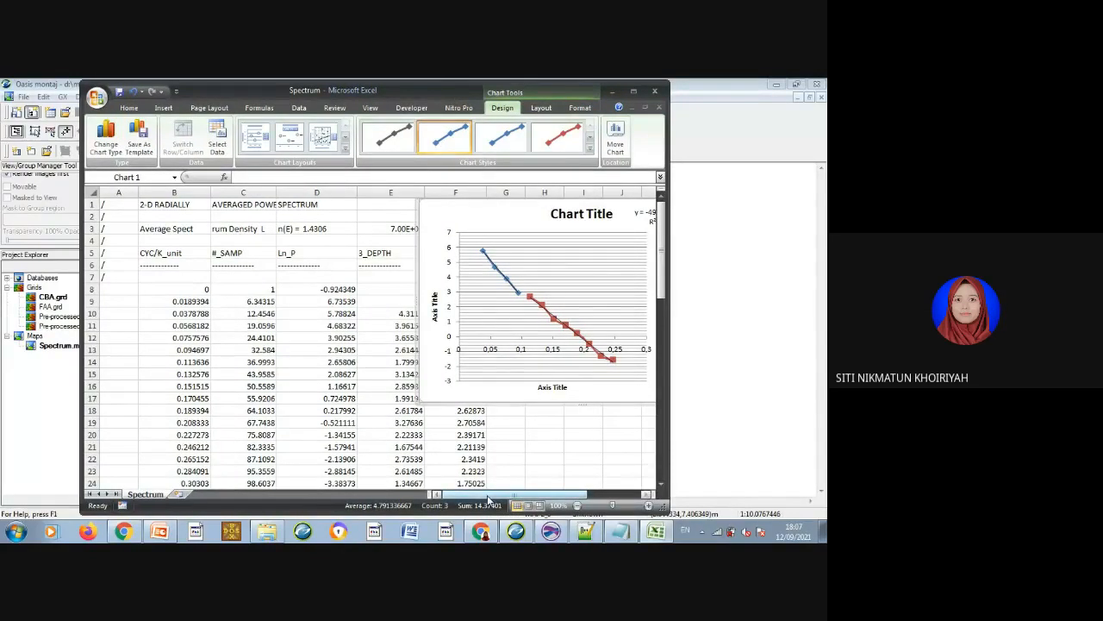
Move the chart clear of the 5_DEPTH data so it starts at about column I.
drag(487, 498, 515, 498)
click(409, 294)
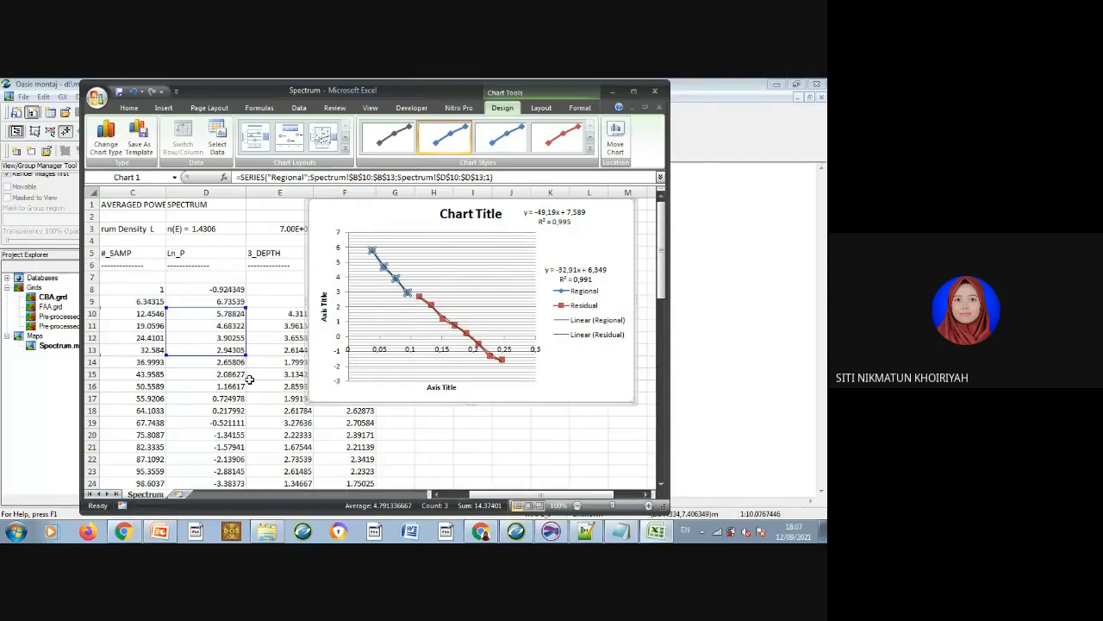
click(552, 223)
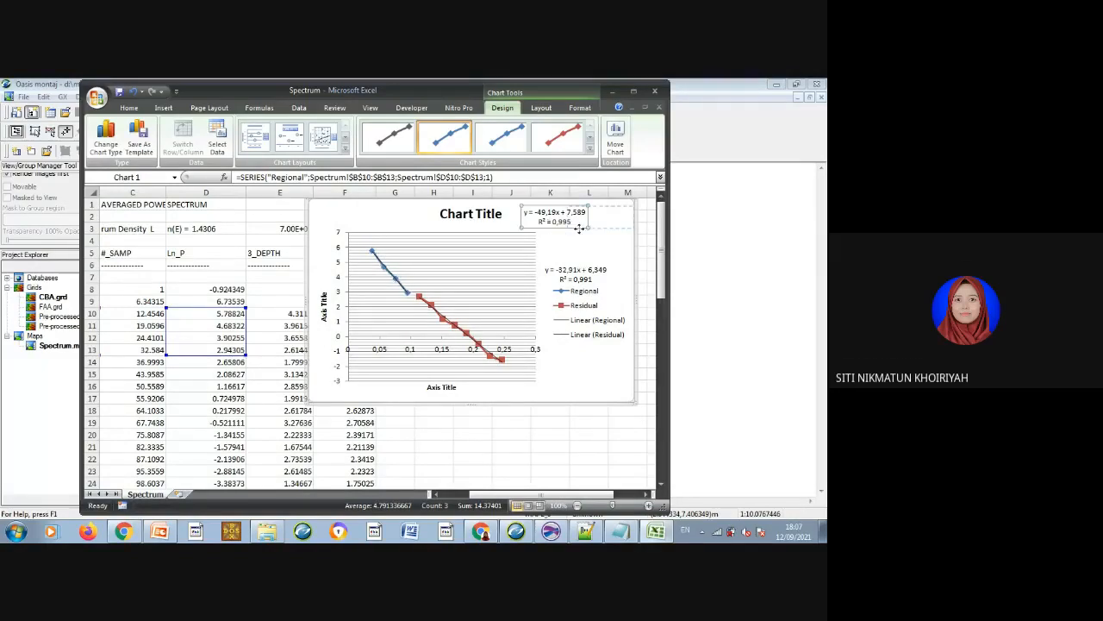
drag(579, 227, 591, 228)
drag(604, 251, 655, 254)
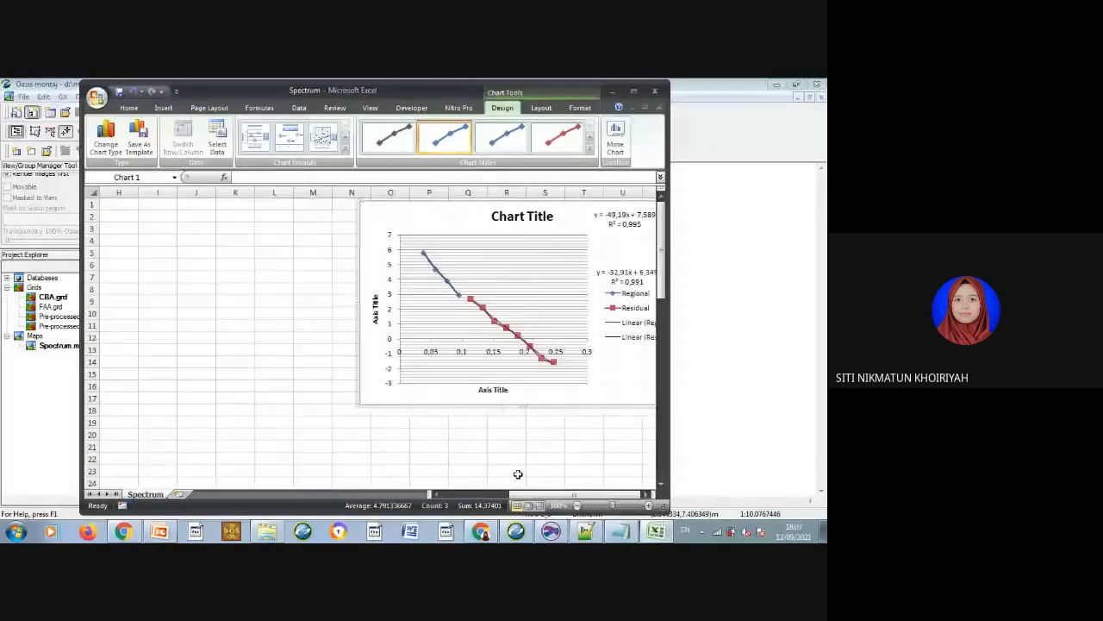
drag(520, 499, 483, 499)
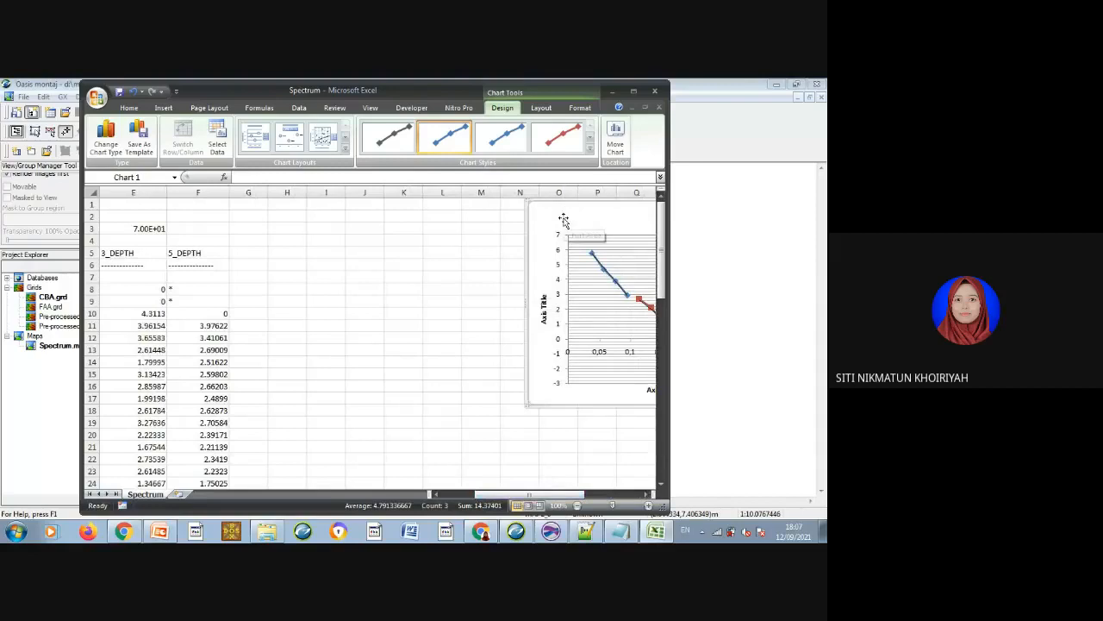
drag(564, 221, 356, 231)
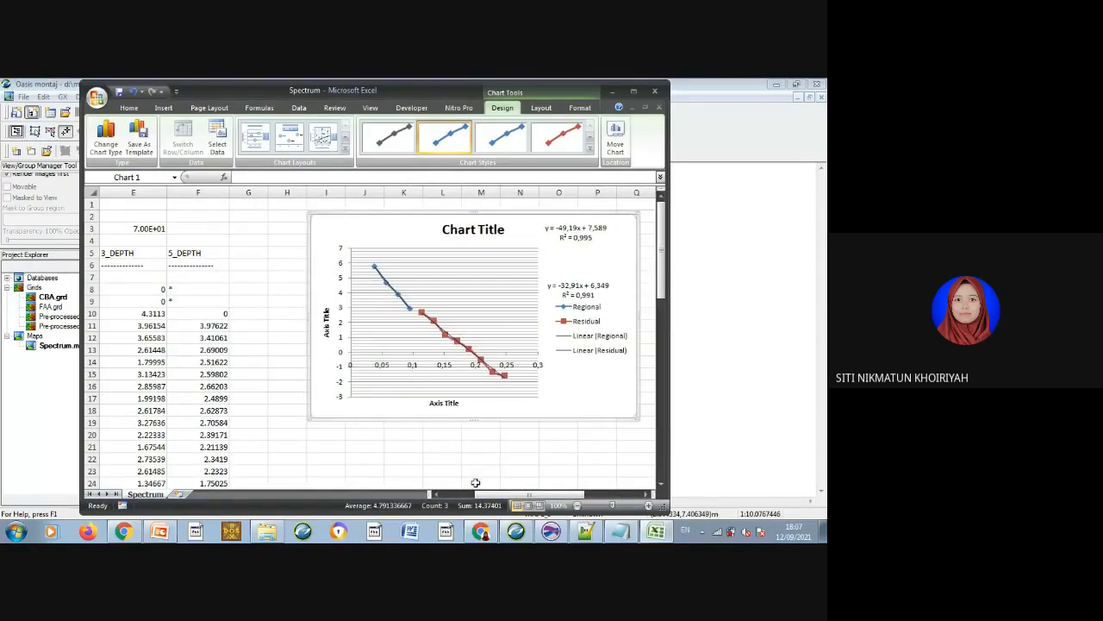
Examine the spectrum values in row 13, selecting its #_SAMP and 3_DEPTH cells.
drag(483, 497, 468, 498)
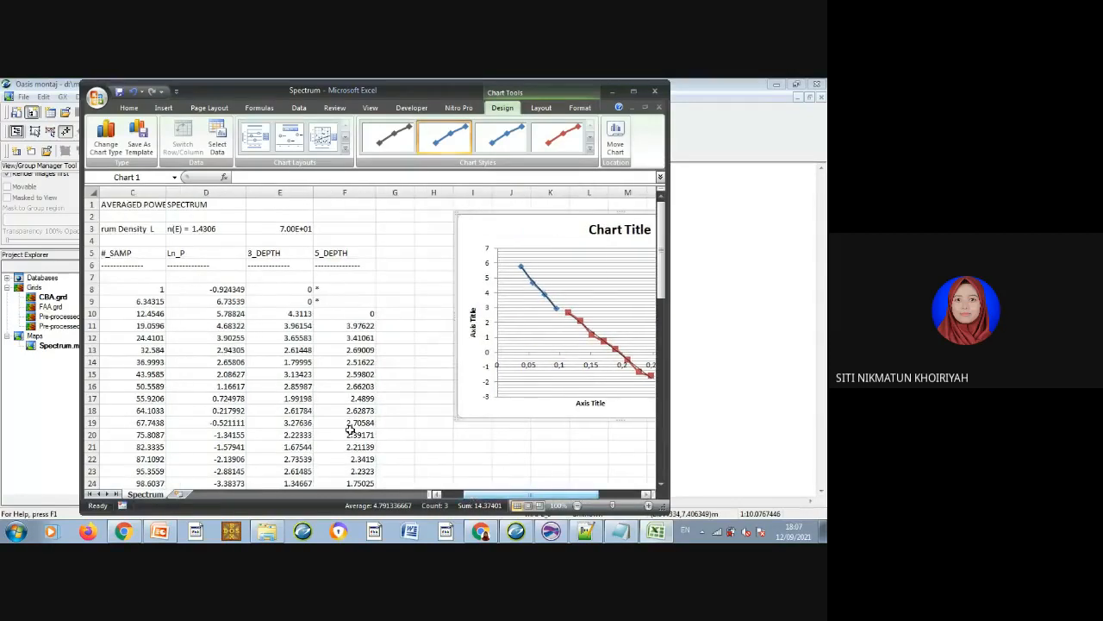
click(145, 350)
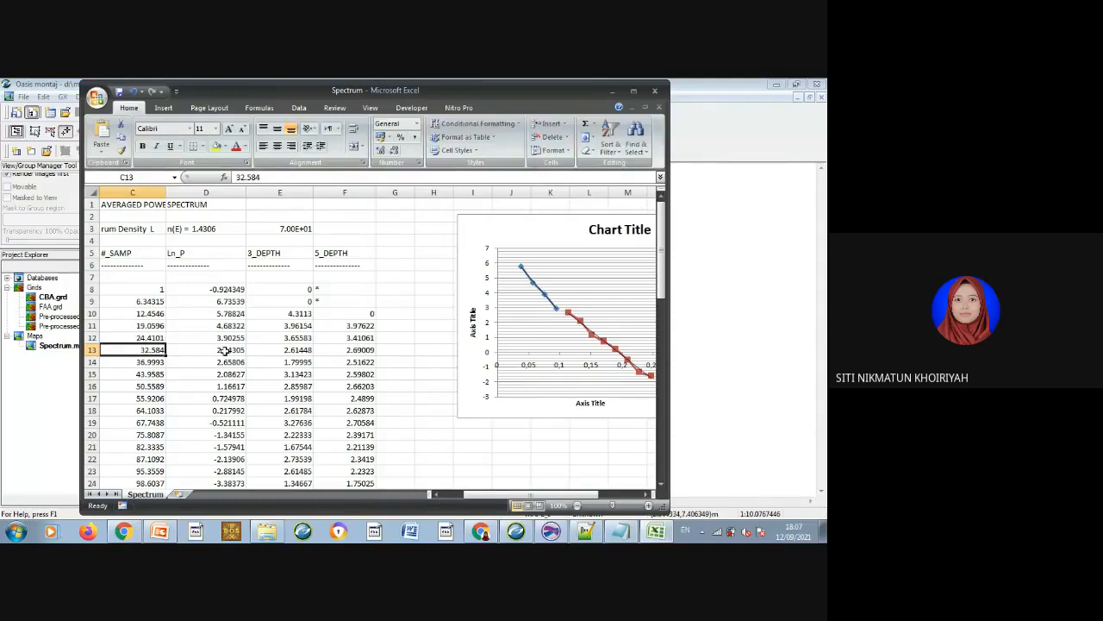
click(287, 353)
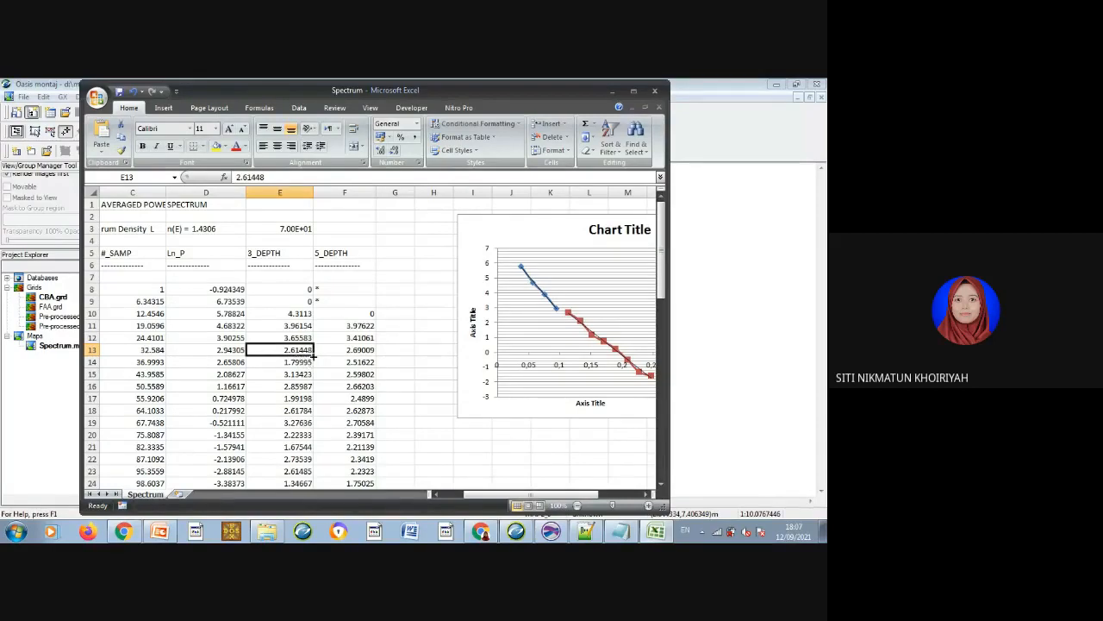
drag(492, 498, 469, 499)
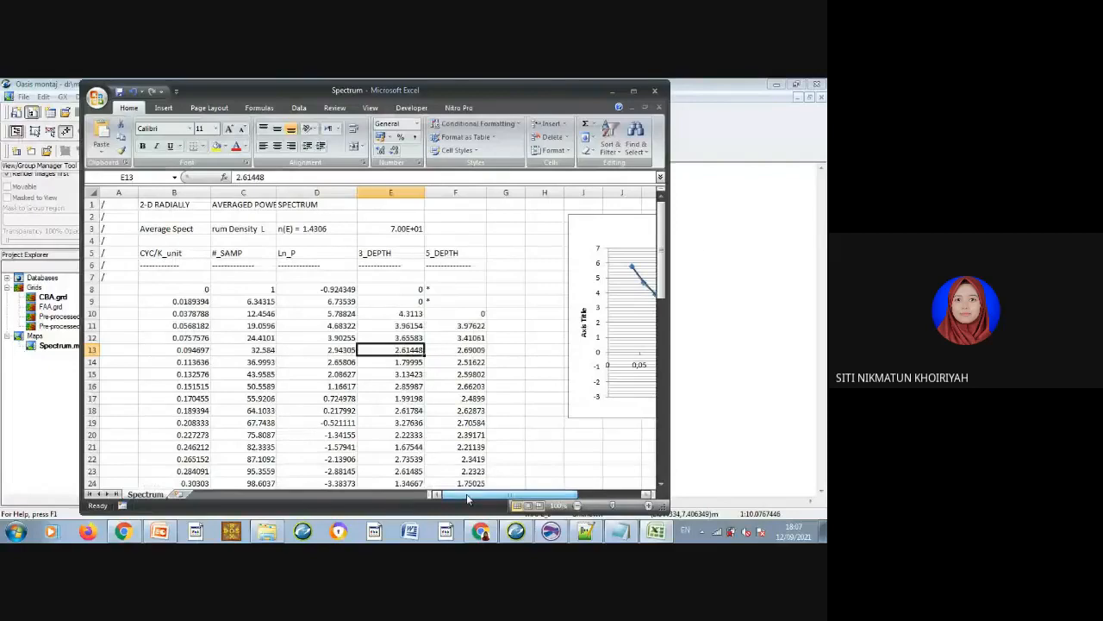
Shrink the Oasis montaj window, declining to autosave the open documents, and place the Excel window beside it.
click(797, 86)
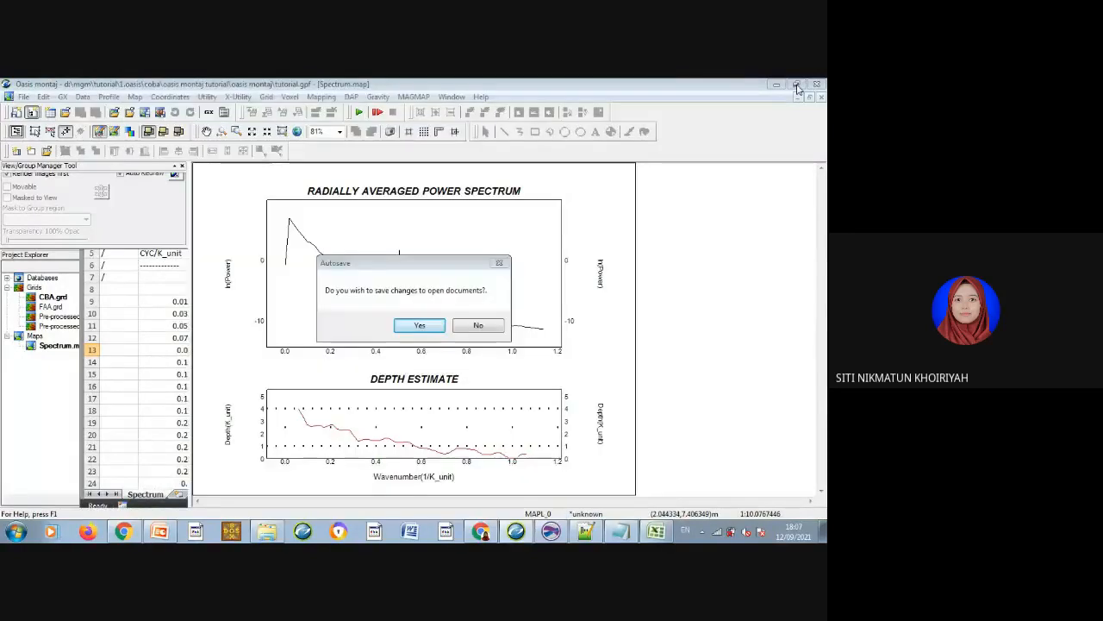
click(476, 327)
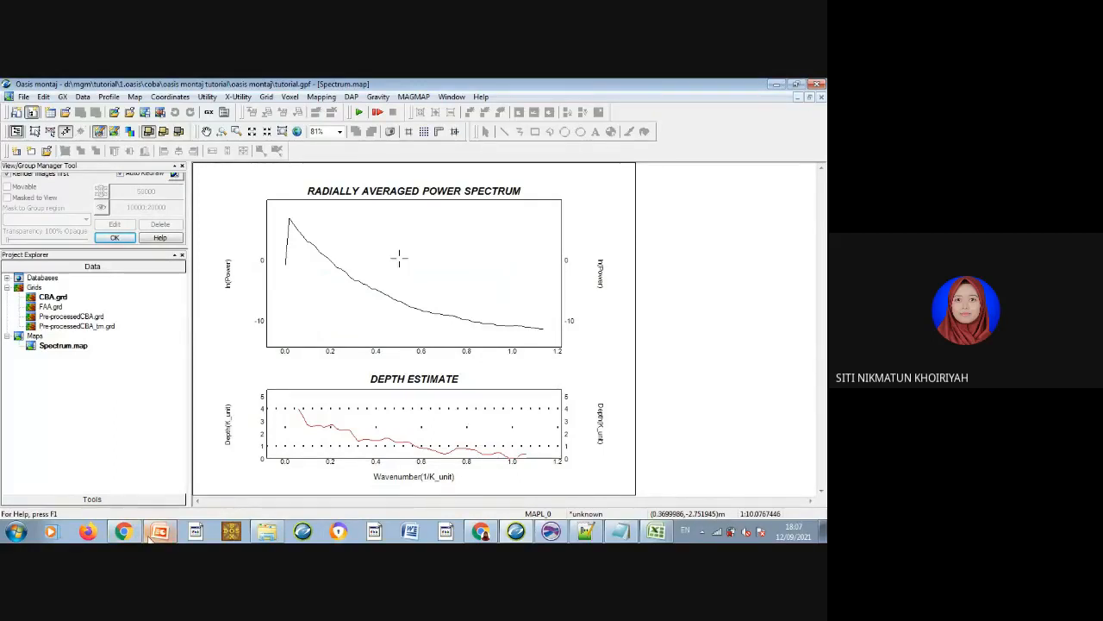
mouse_move(155, 533)
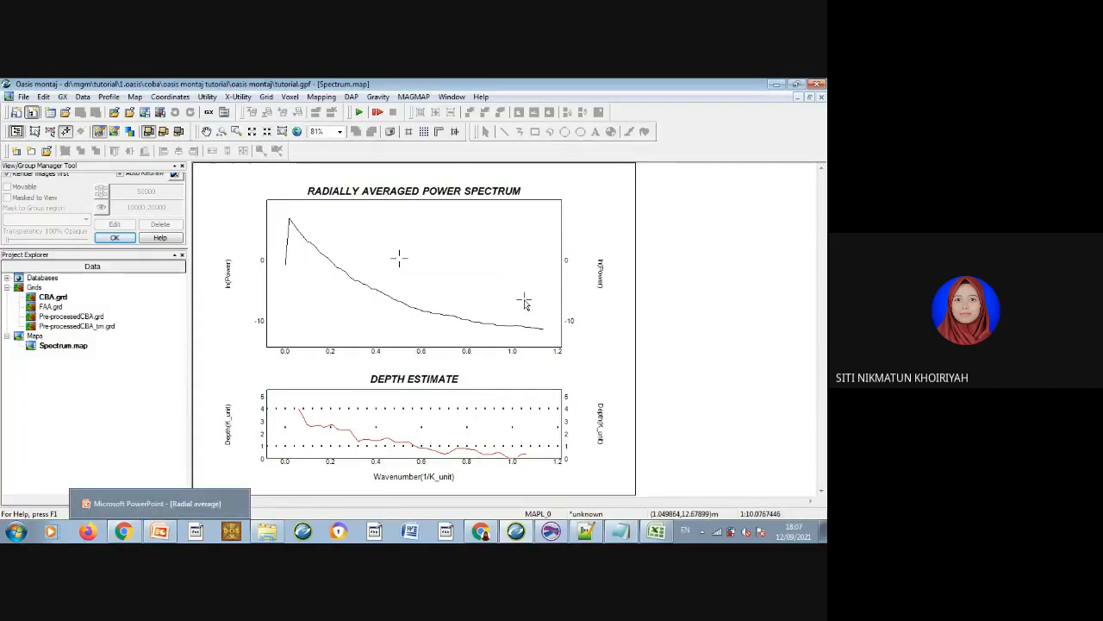
click(797, 85)
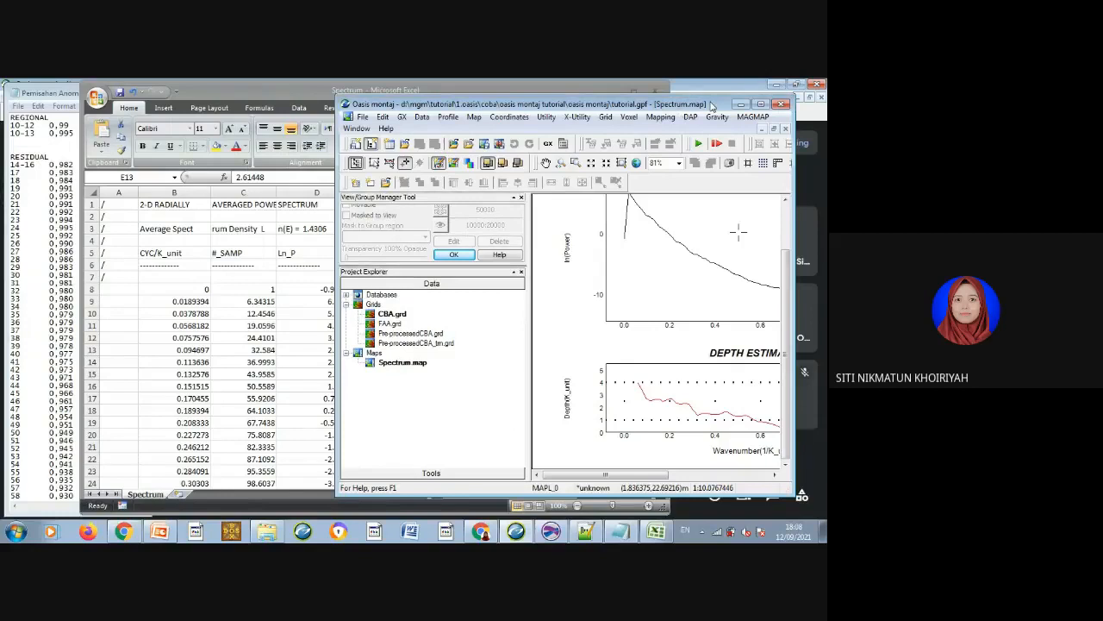
click(318, 88)
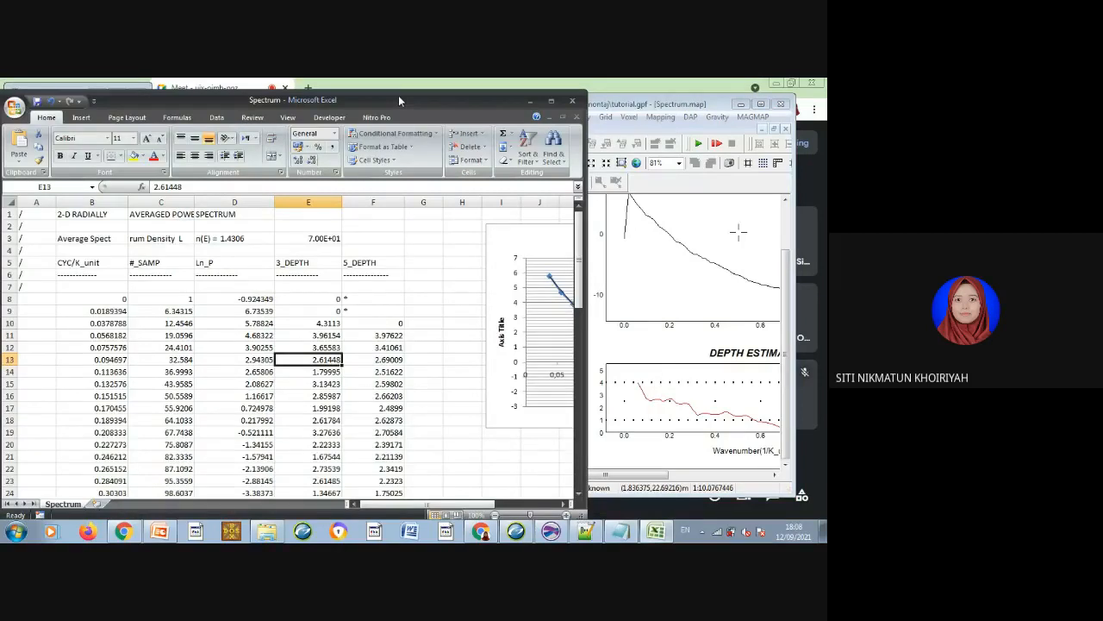
drag(398, 100, 396, 90)
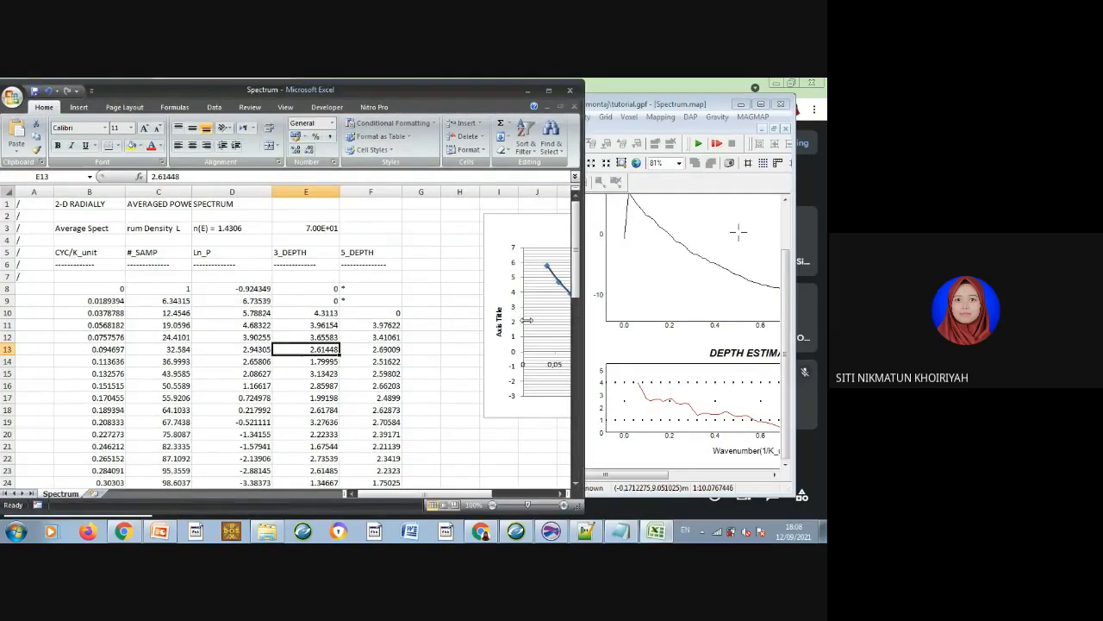
Narrow the Excel window beside Oasis montaj and bring the full Spectrum map into view with both plots centred.
drag(584, 319, 414, 326)
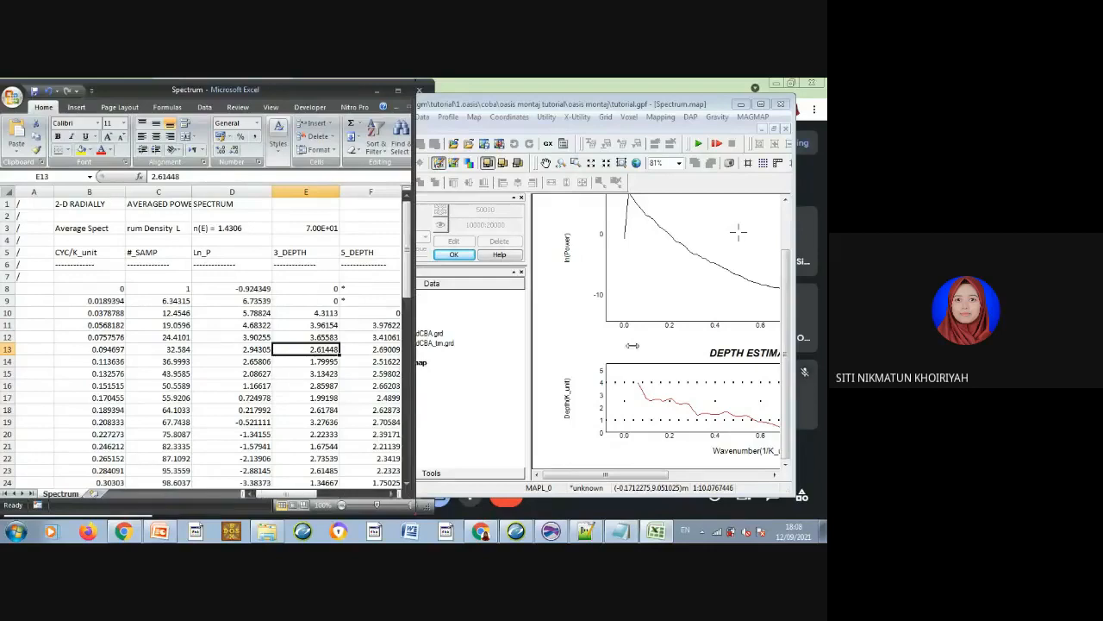
click(636, 164)
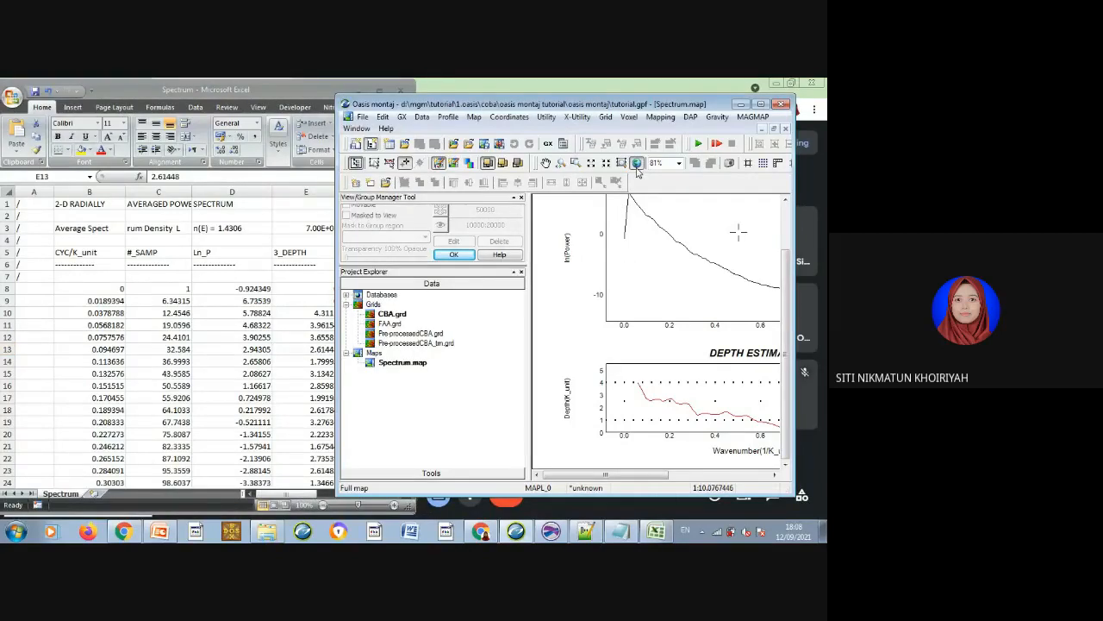
click(637, 163)
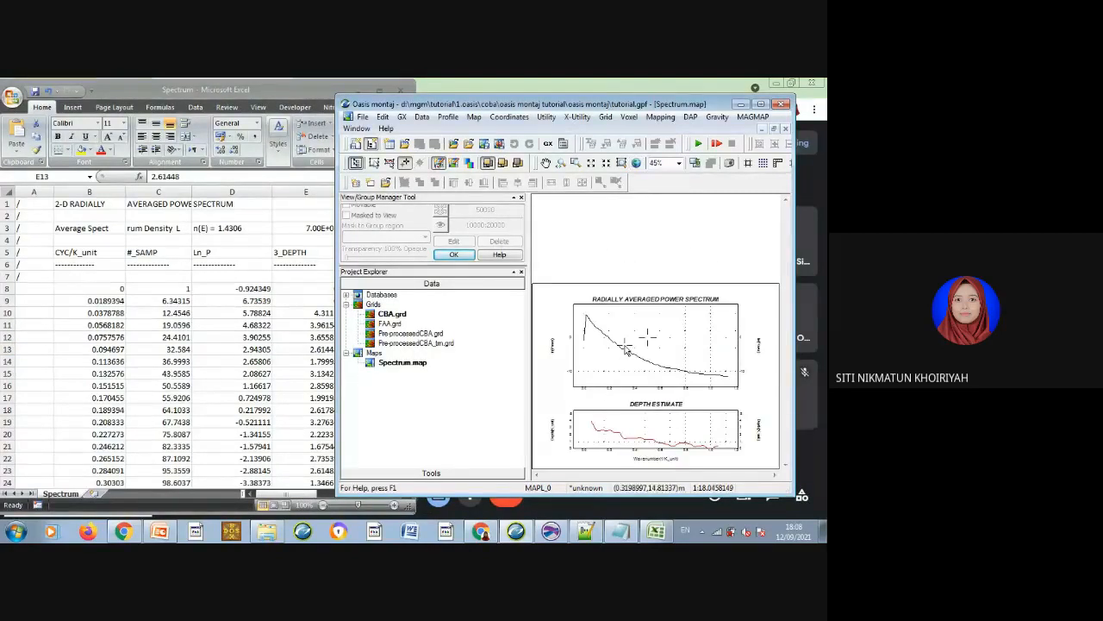
click(546, 163)
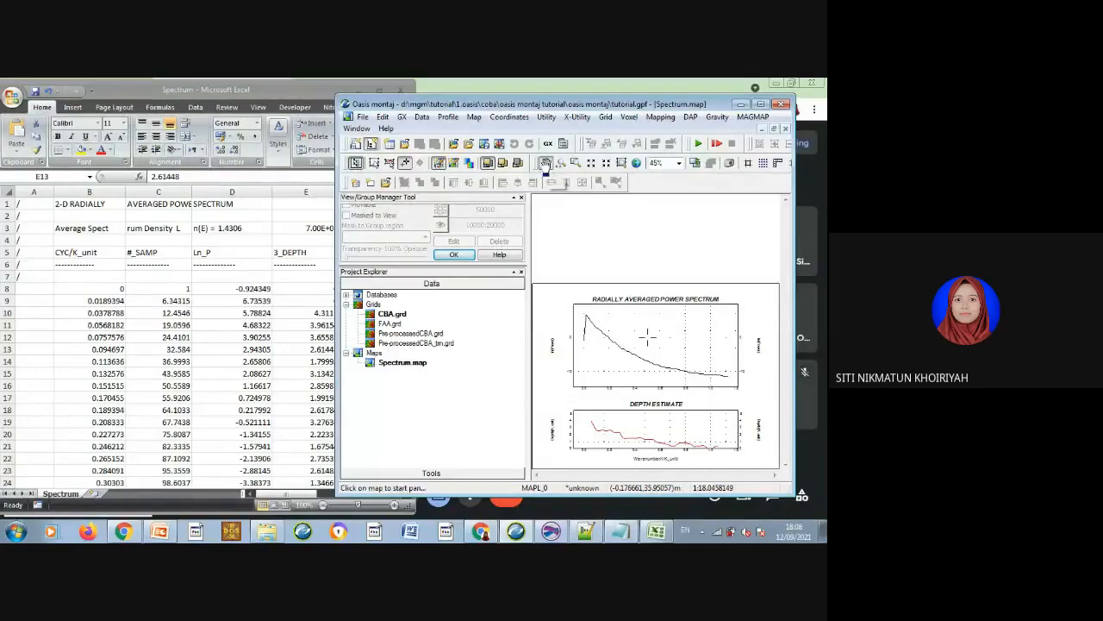
drag(593, 306, 594, 274)
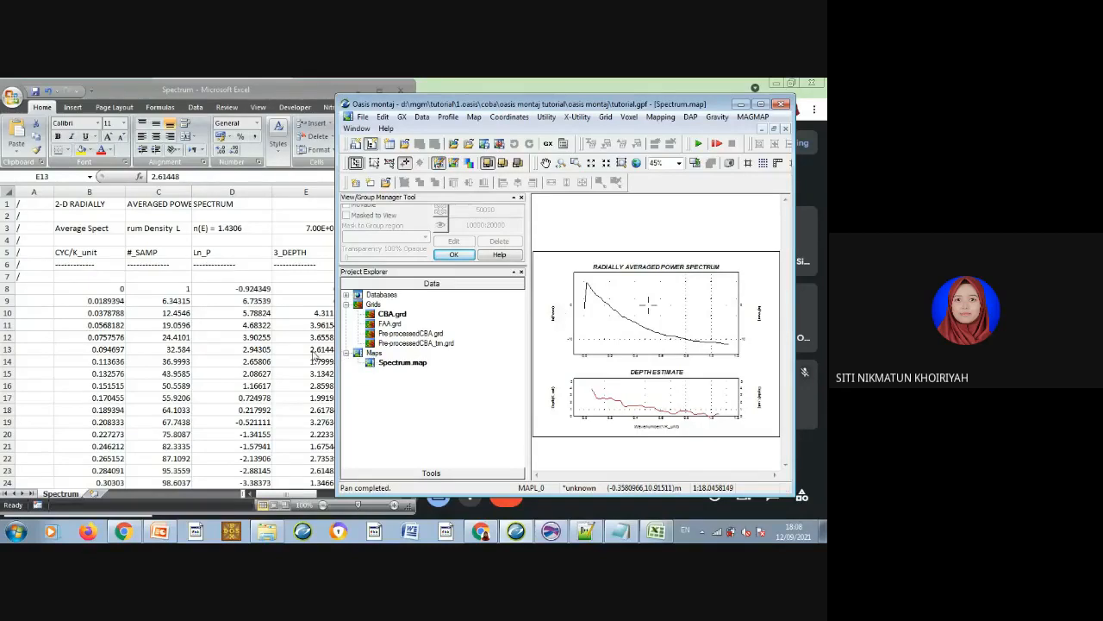
Examine row 13 of the Spectrum sheet in Excel, selecting its 3_DEPTH, Ln_P and CYC/K_unit cells, and check the rows below.
click(317, 351)
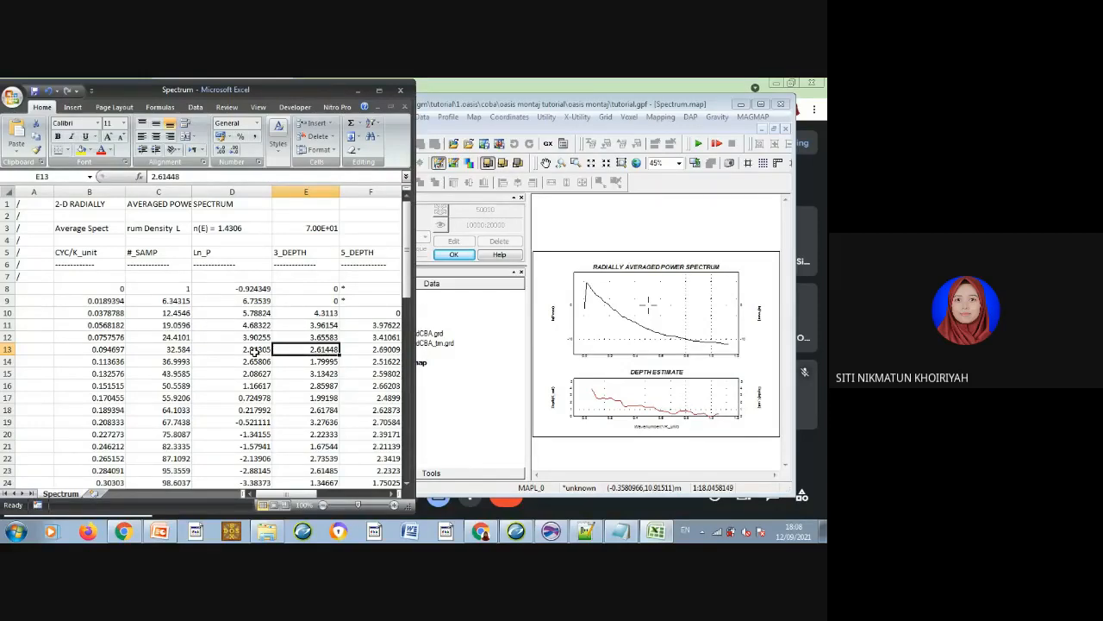
click(256, 351)
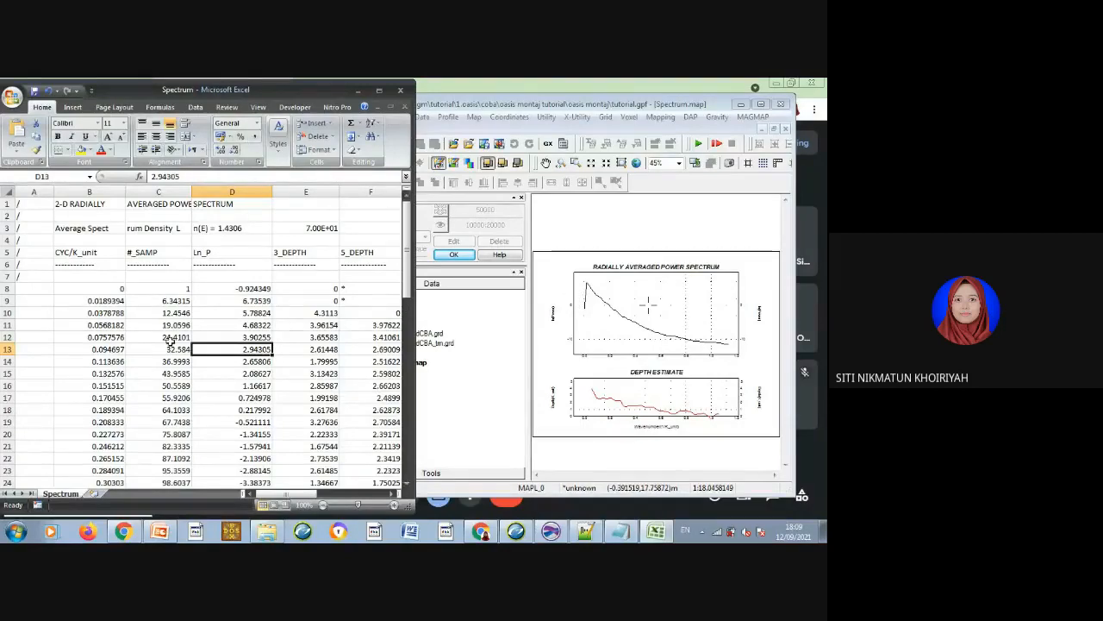
click(112, 349)
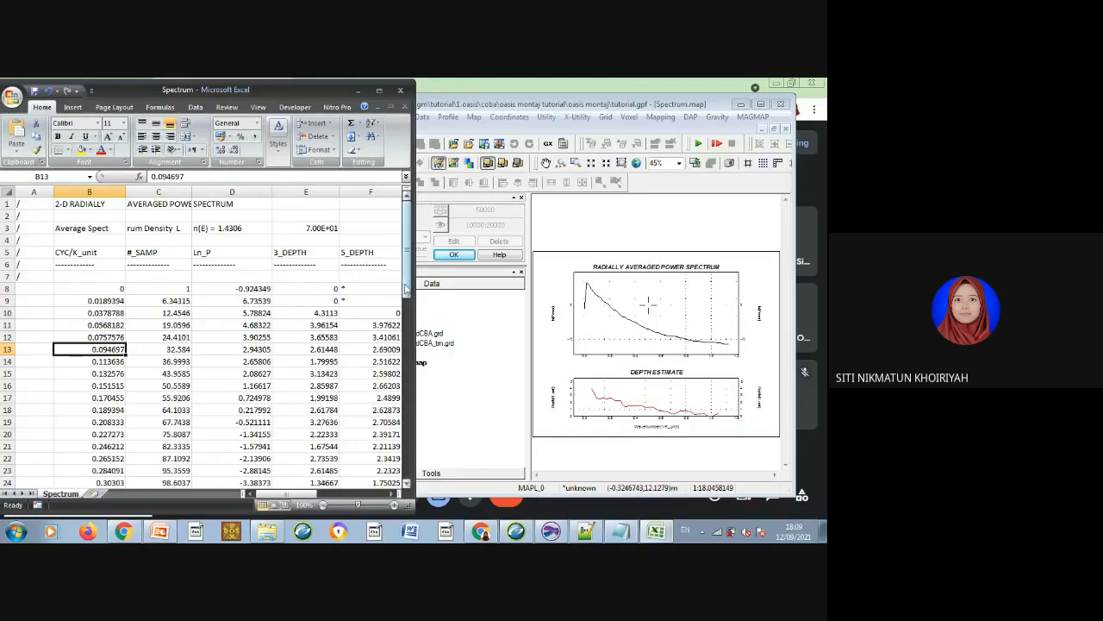
drag(406, 290, 406, 310)
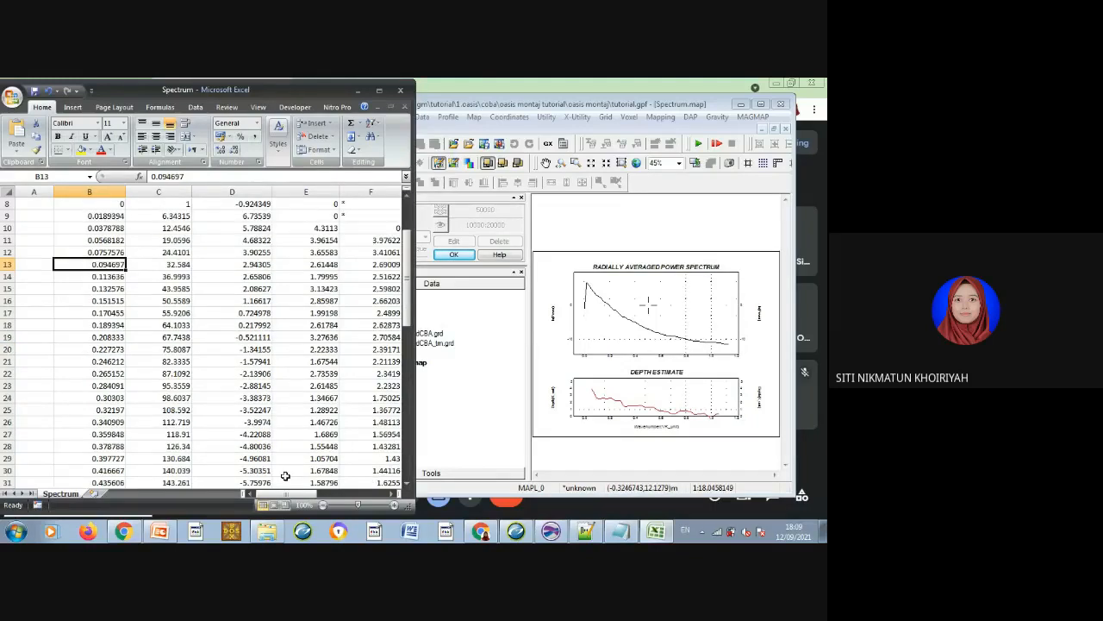
drag(282, 495, 297, 498)
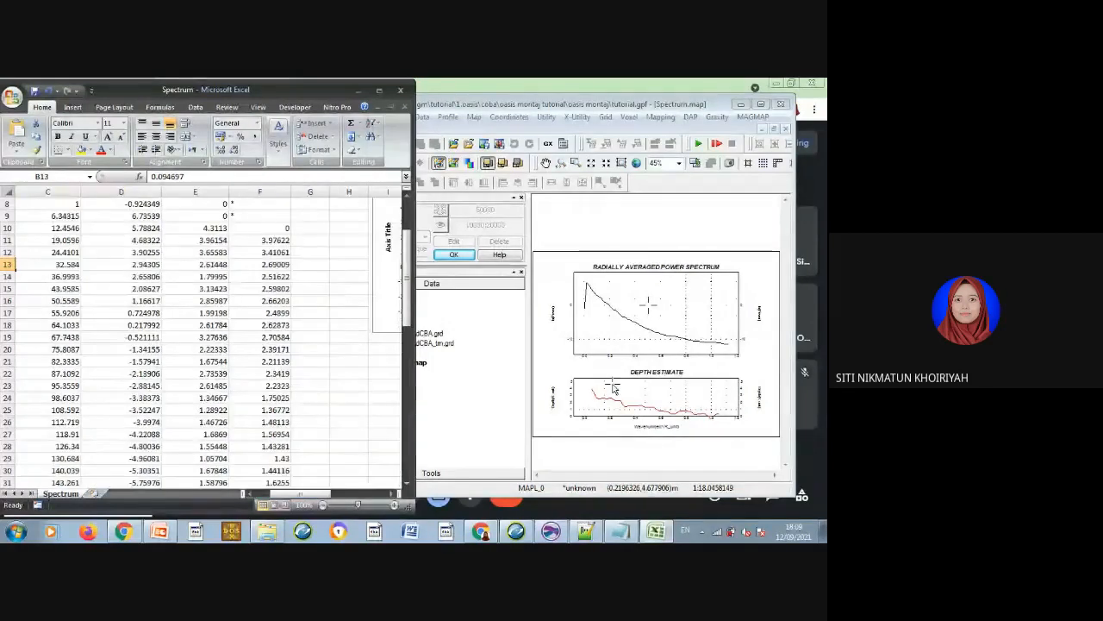
Return to Oasis montaj, maximize its window and fit the full Spectrum map in view.
click(717, 243)
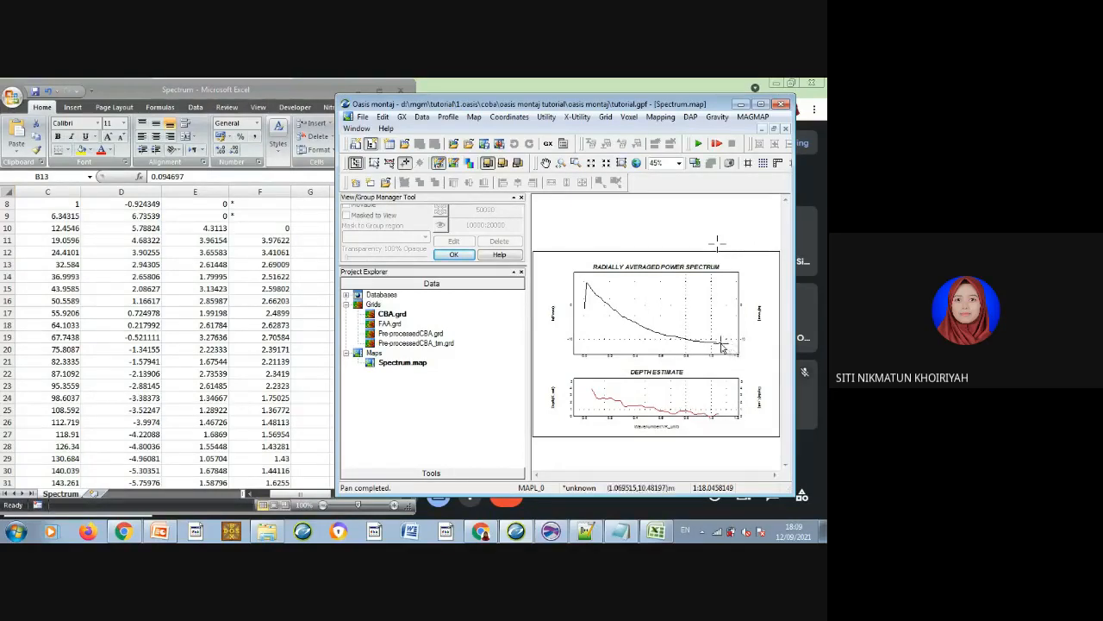
click(761, 104)
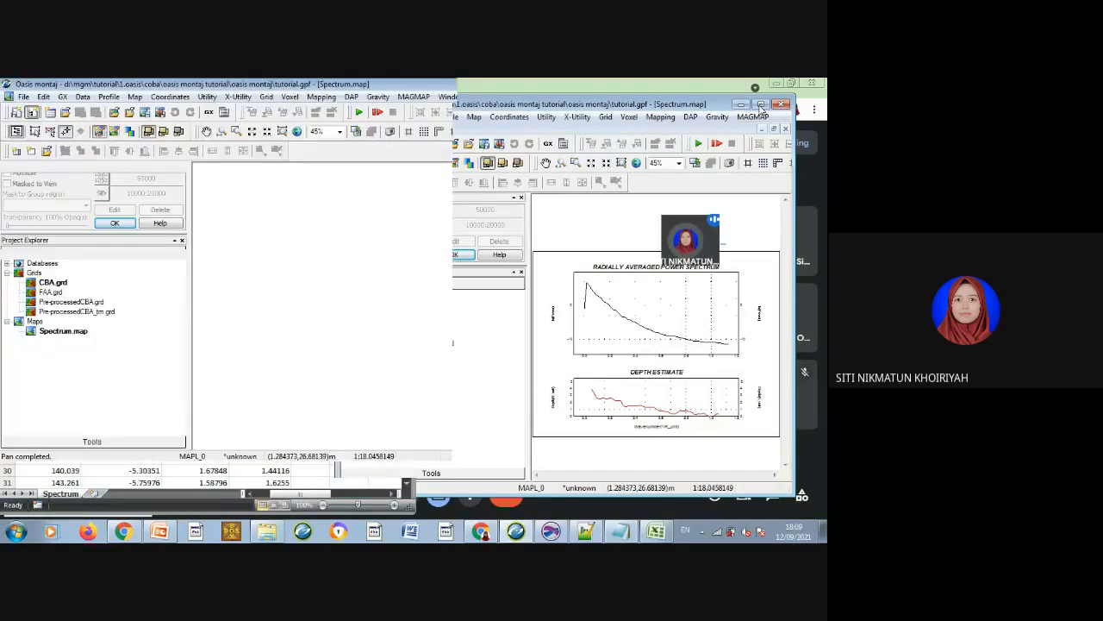
click(297, 132)
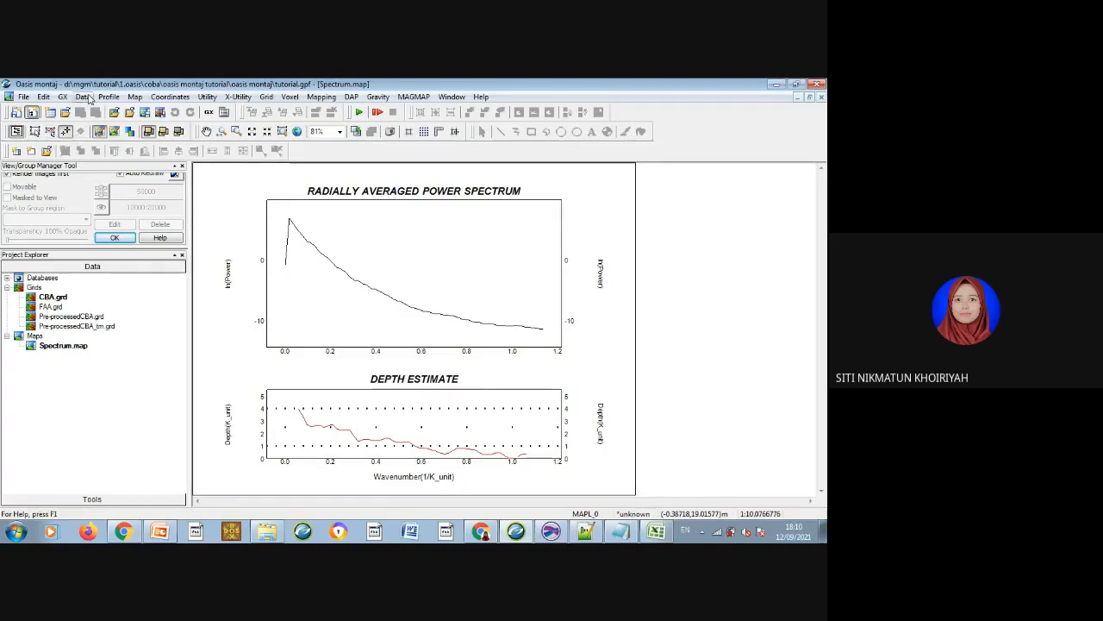
Start exporting the Spectrum map to a file in JPEG (*.jpg) format.
click(133, 97)
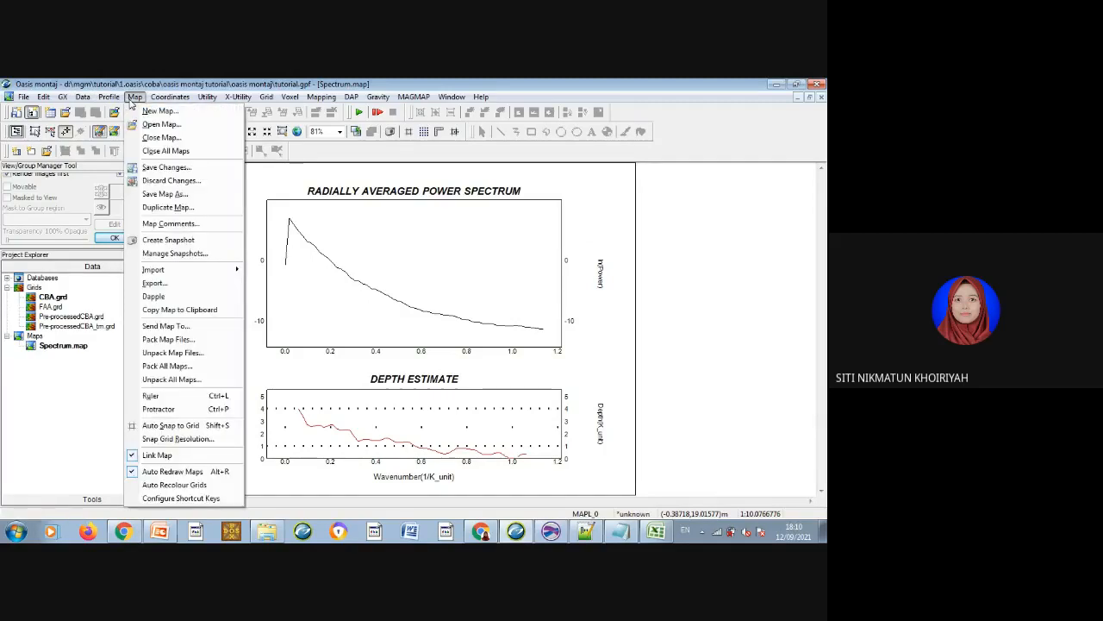
click(145, 285)
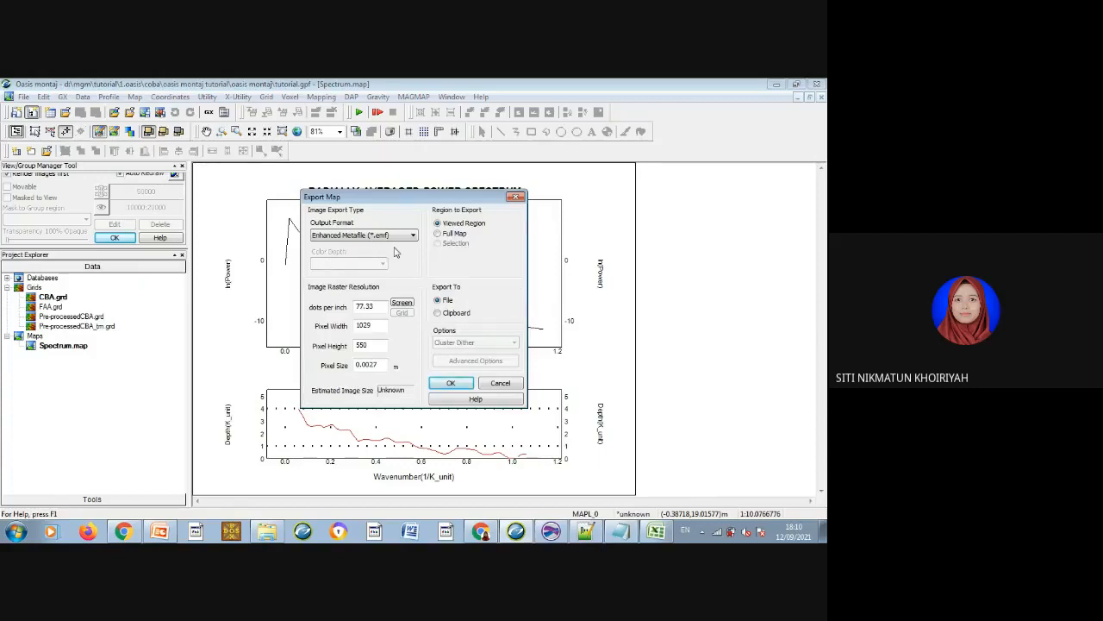
click(411, 240)
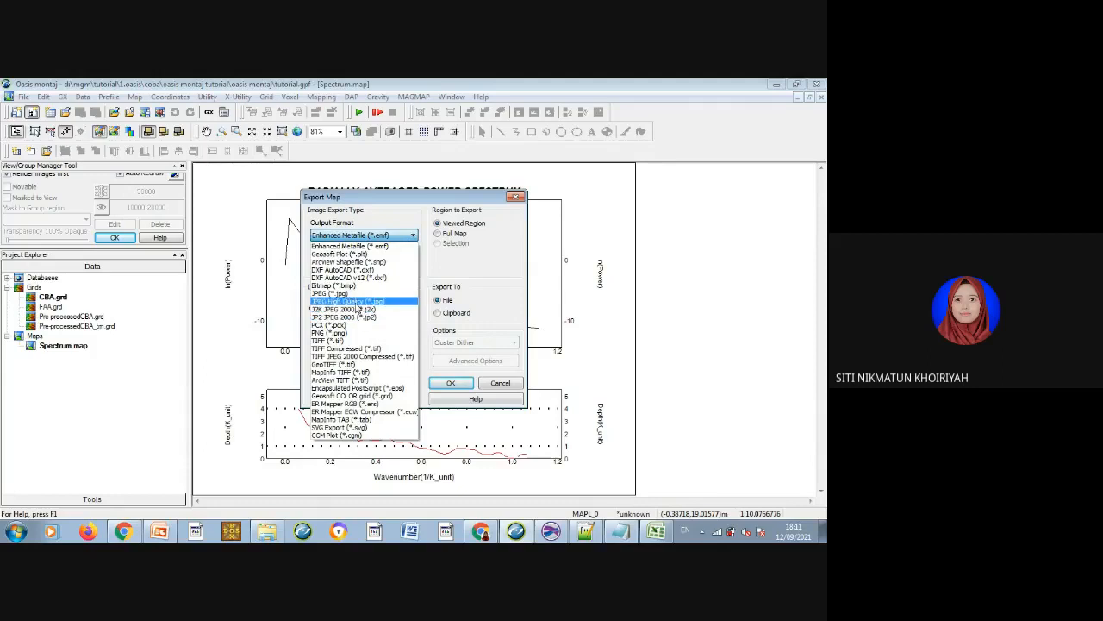
click(350, 294)
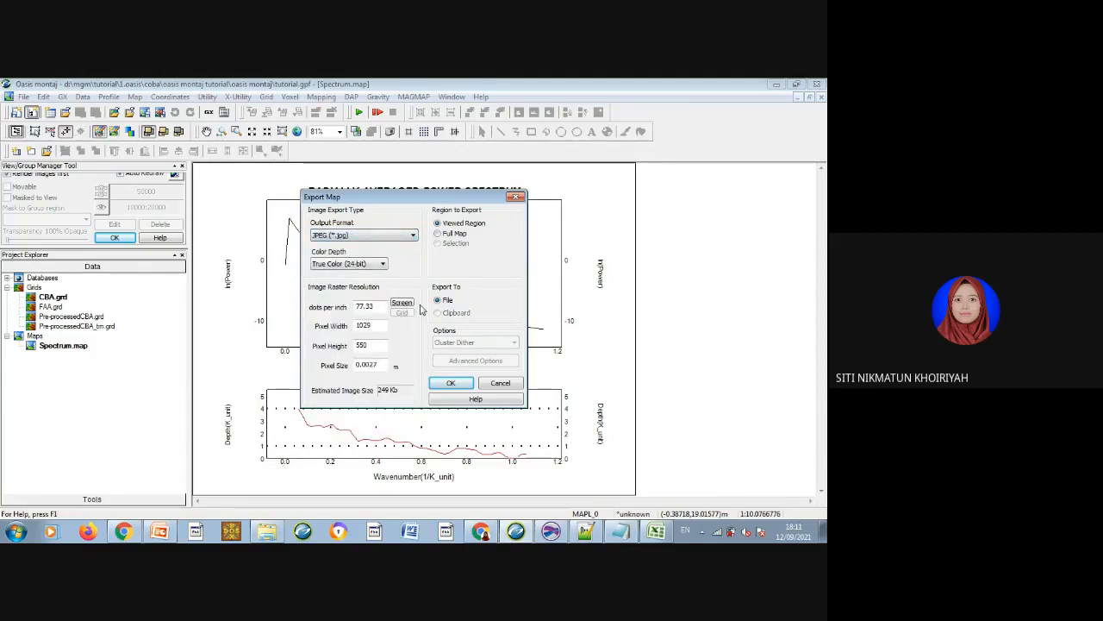
click(448, 386)
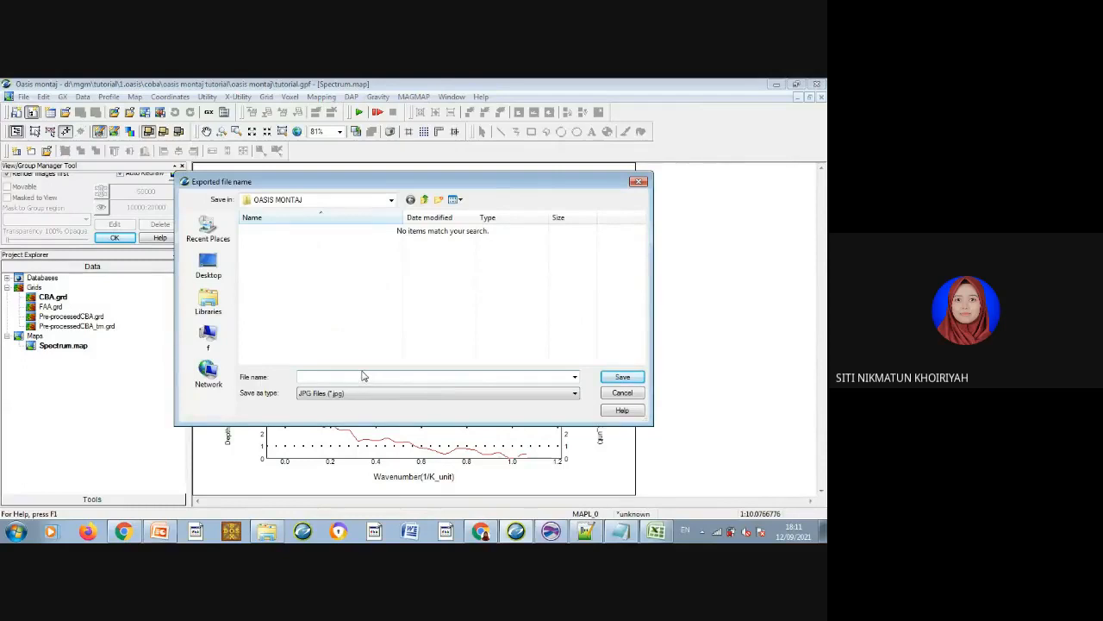
Choose the folder MGM\TUTORIAL\1.OASIS\OASIS MONTAJ TUTORIAL on drive D: as the export destination.
click(218, 341)
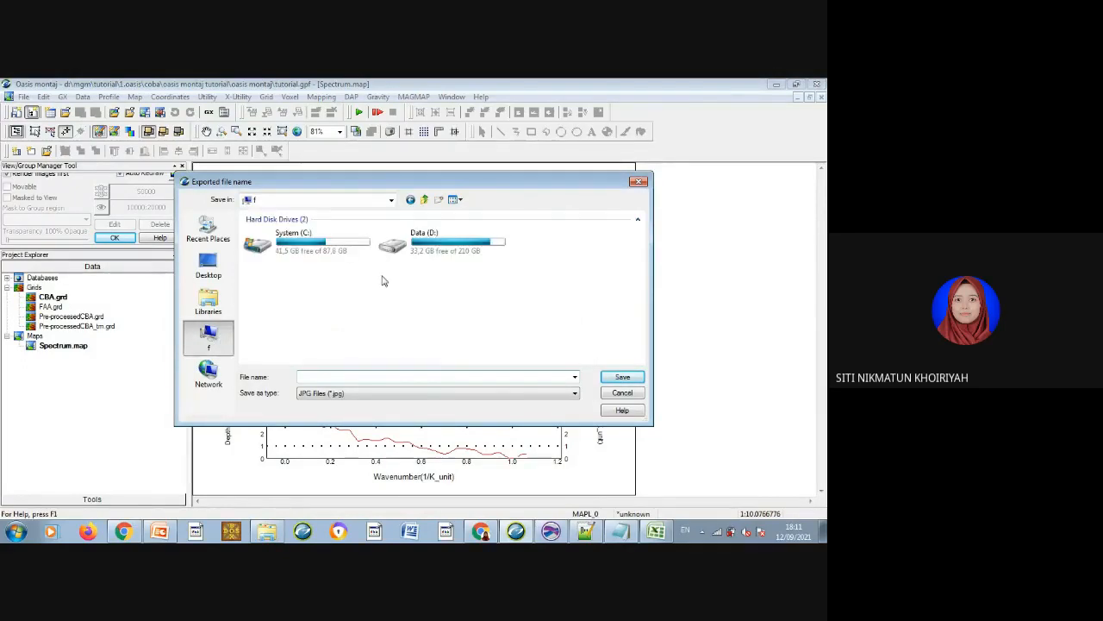
double_click(446, 239)
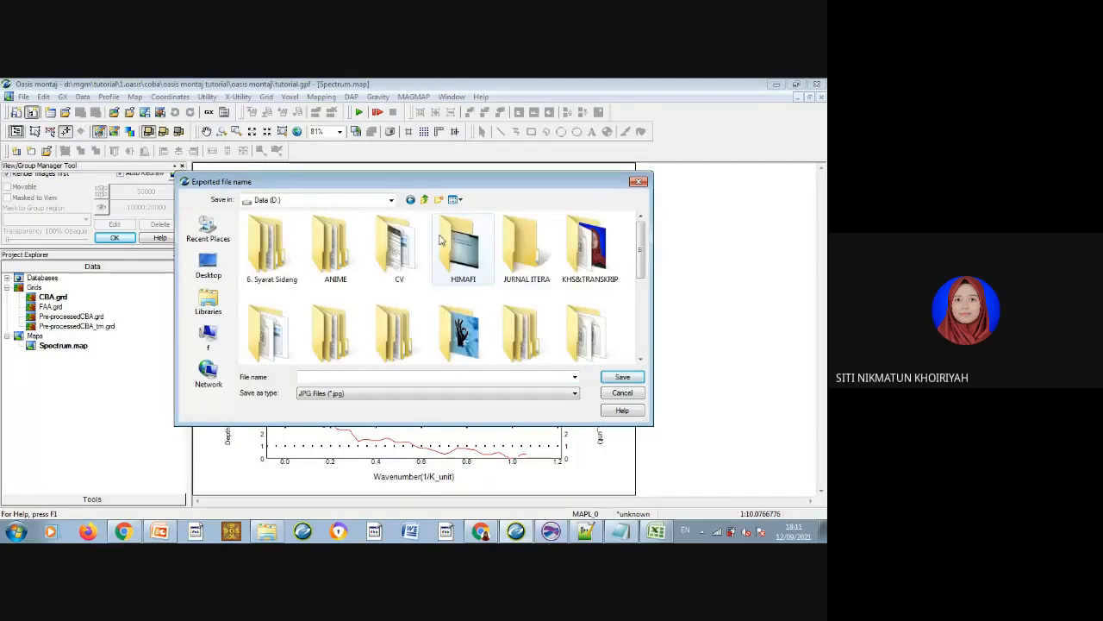
drag(641, 263, 639, 303)
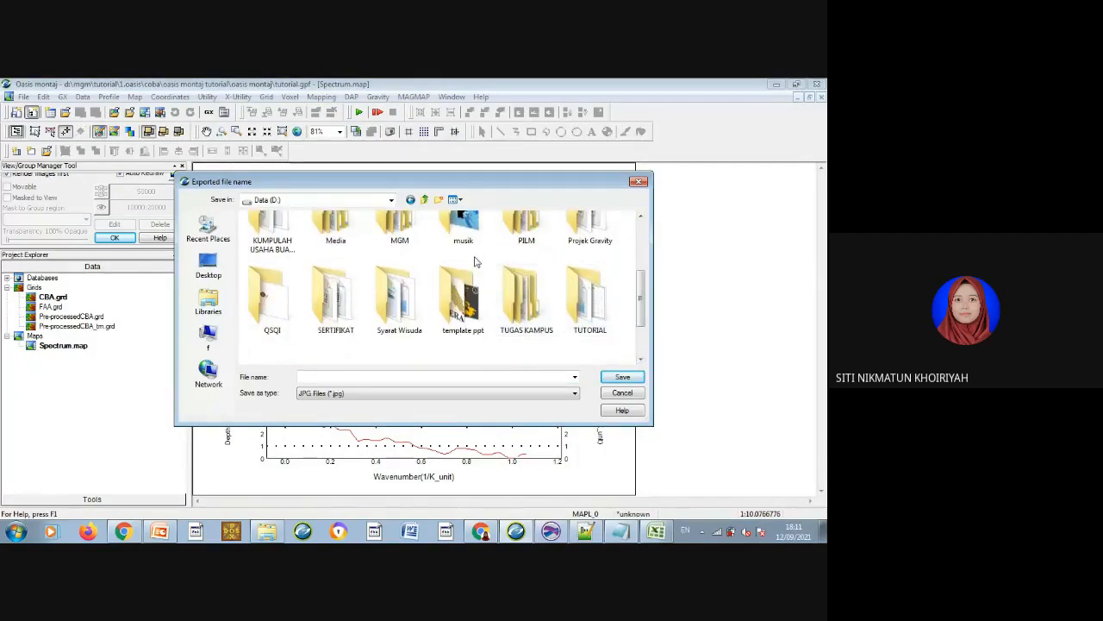
double_click(414, 237)
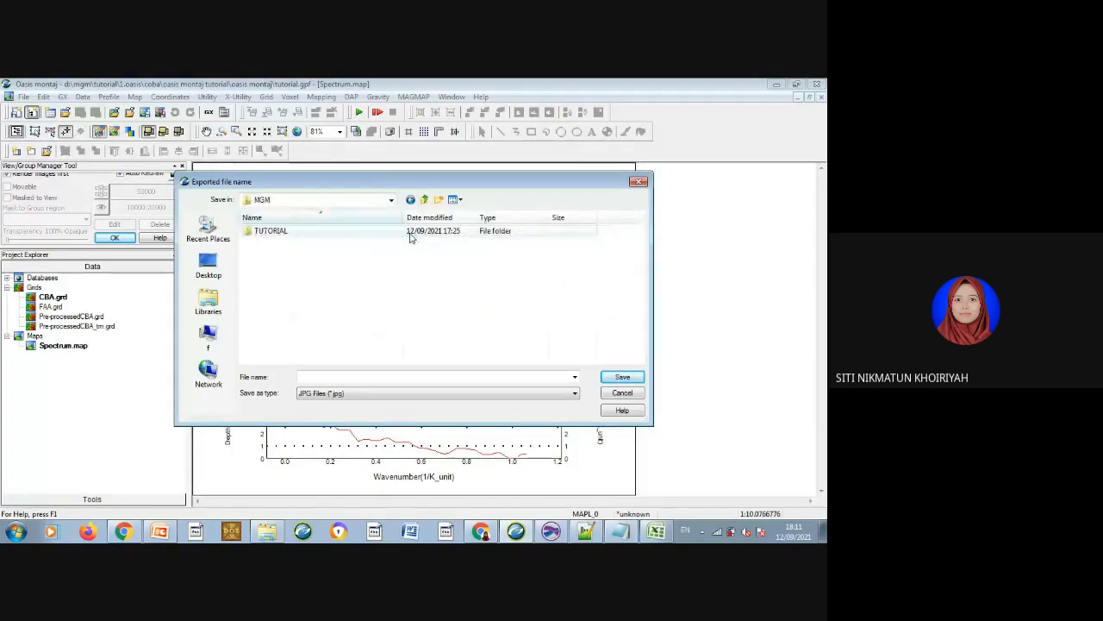
click(411, 237)
double_click(410, 236)
click(407, 235)
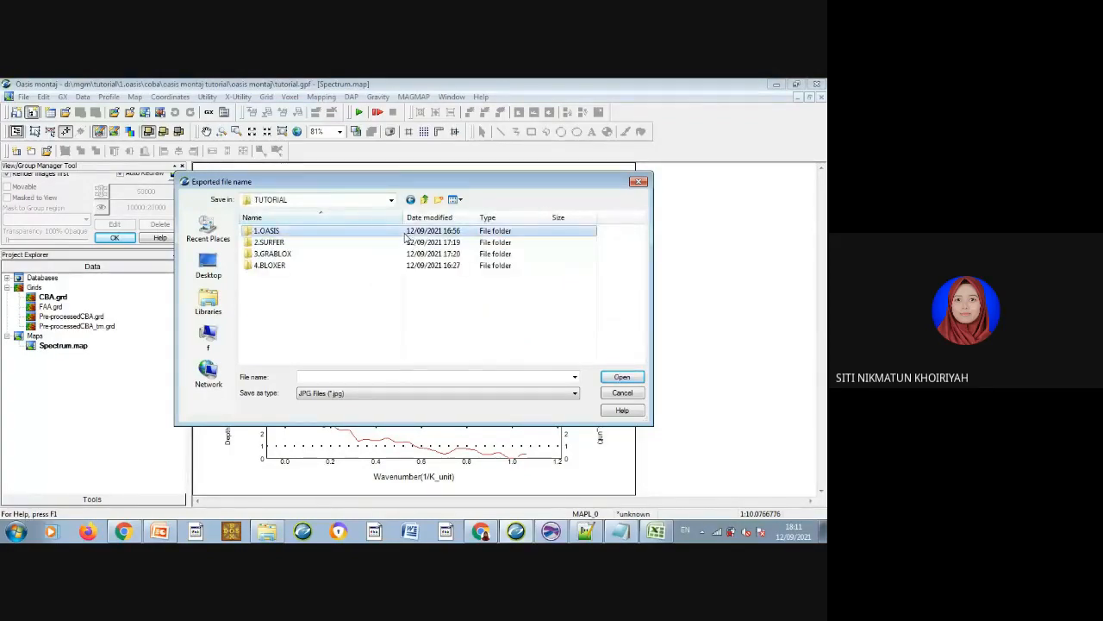
double_click(405, 235)
click(405, 243)
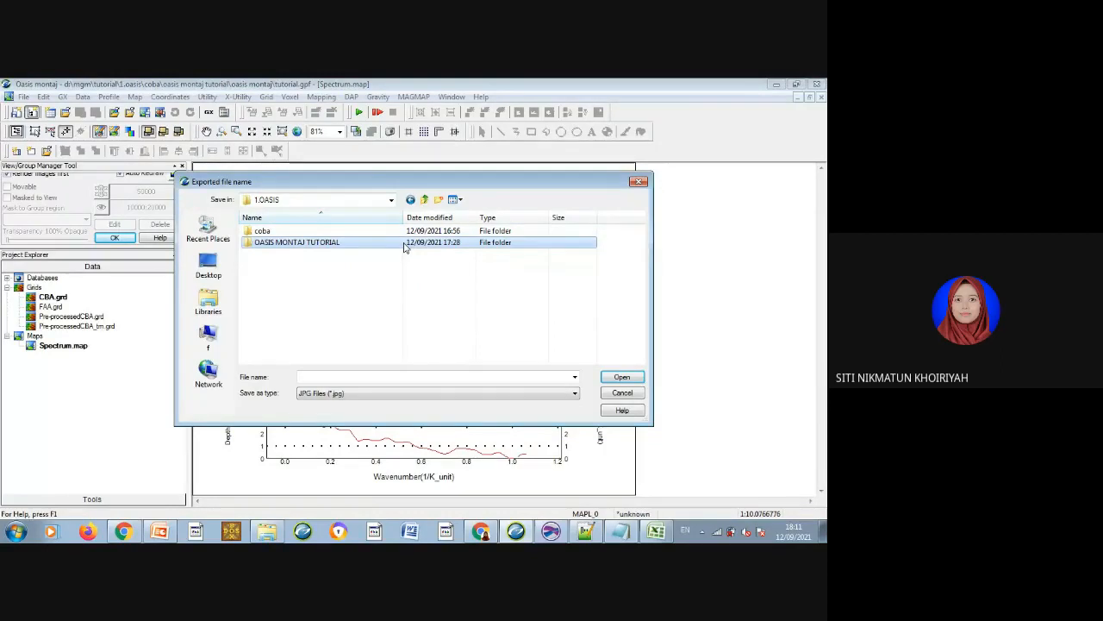
double_click(404, 244)
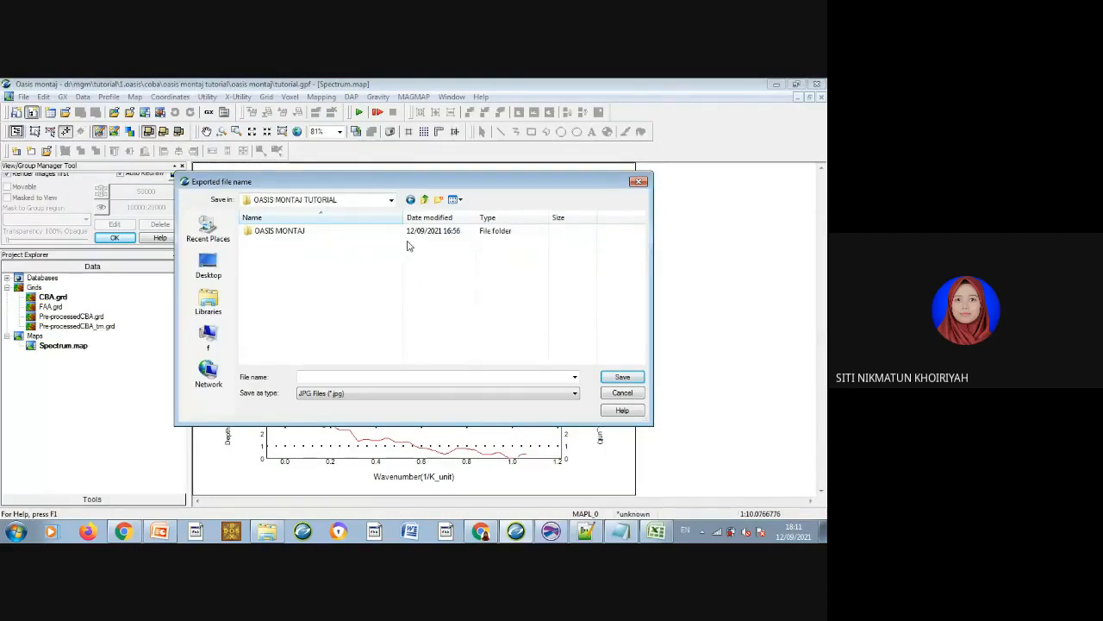
Name the exported JPG image Spectrum and save it.
click(516, 375)
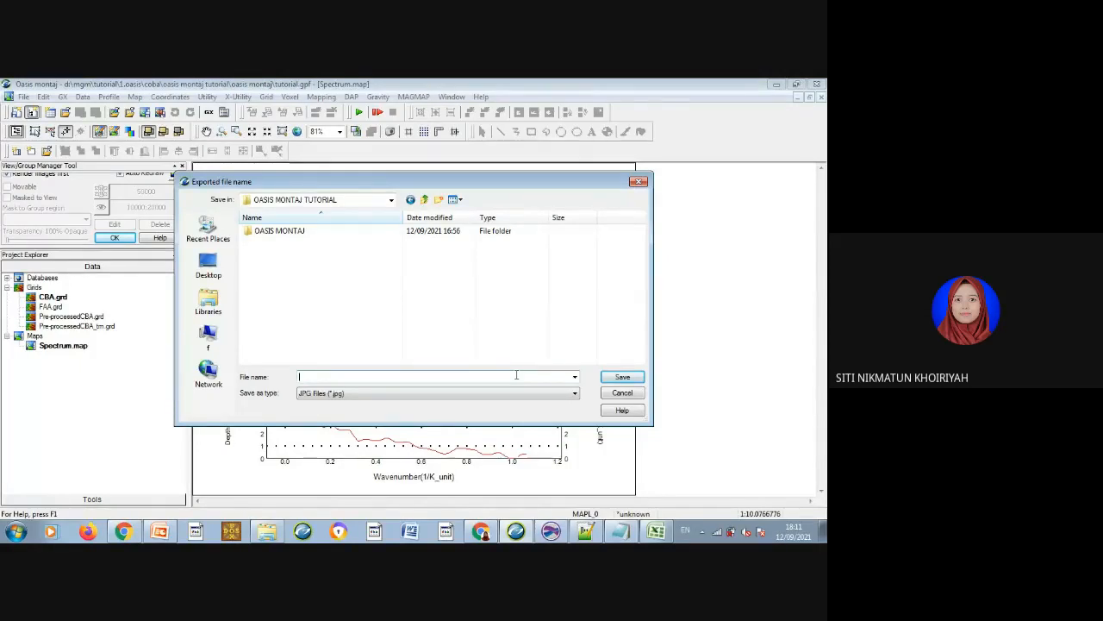
text(Spe)
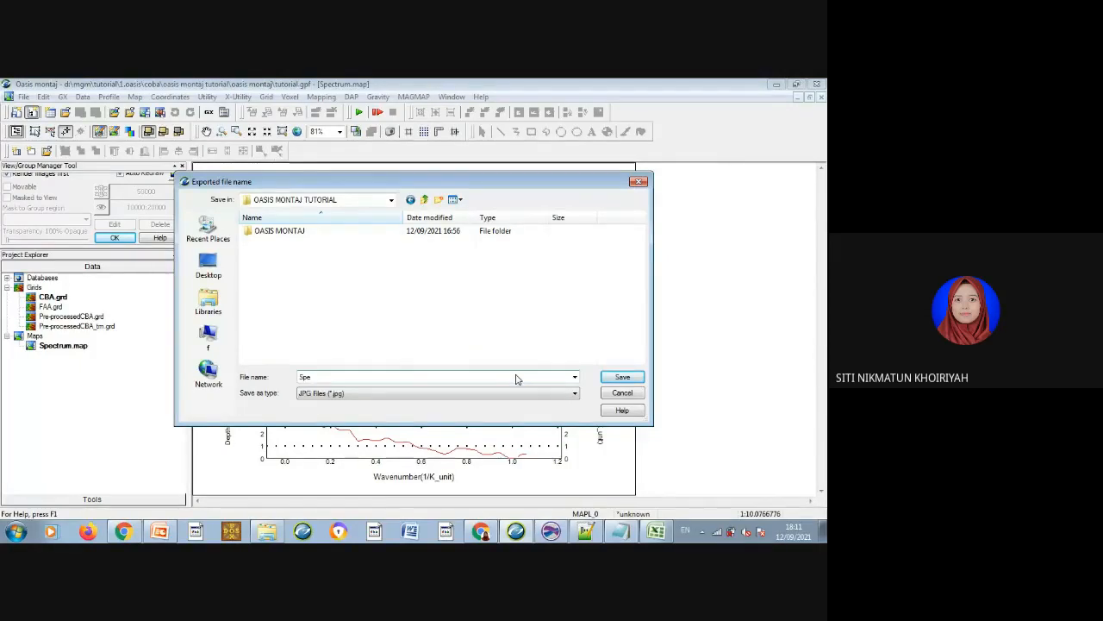
text(ctrum)
click(621, 377)
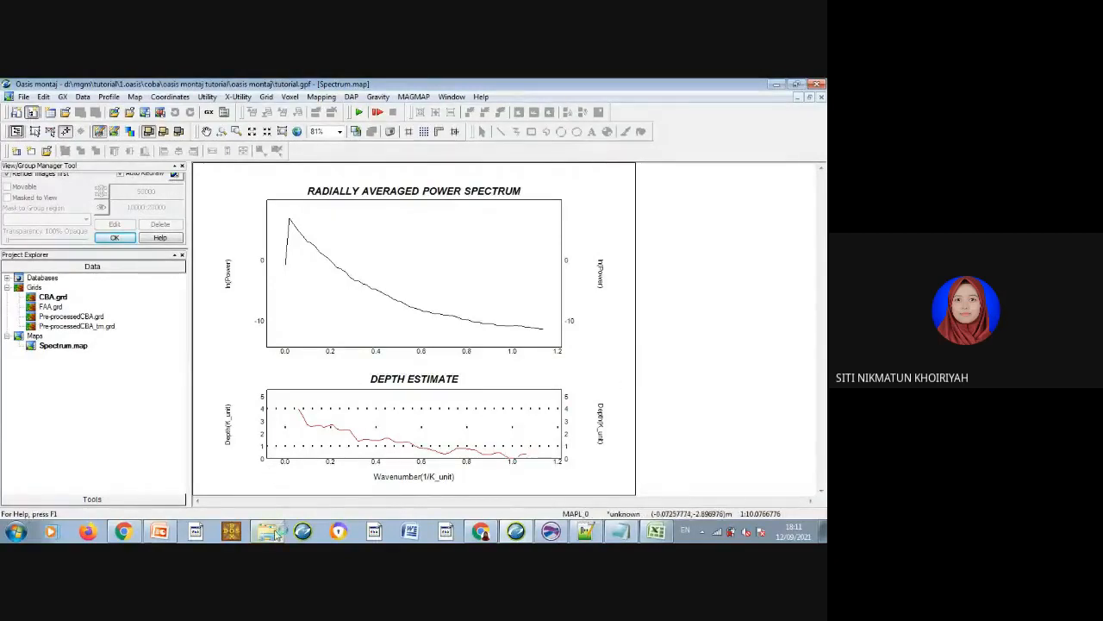
Check the exported files by opening the OASIS MONTAJ TUTORIAL folder in Windows Explorer.
mouse_move(276, 536)
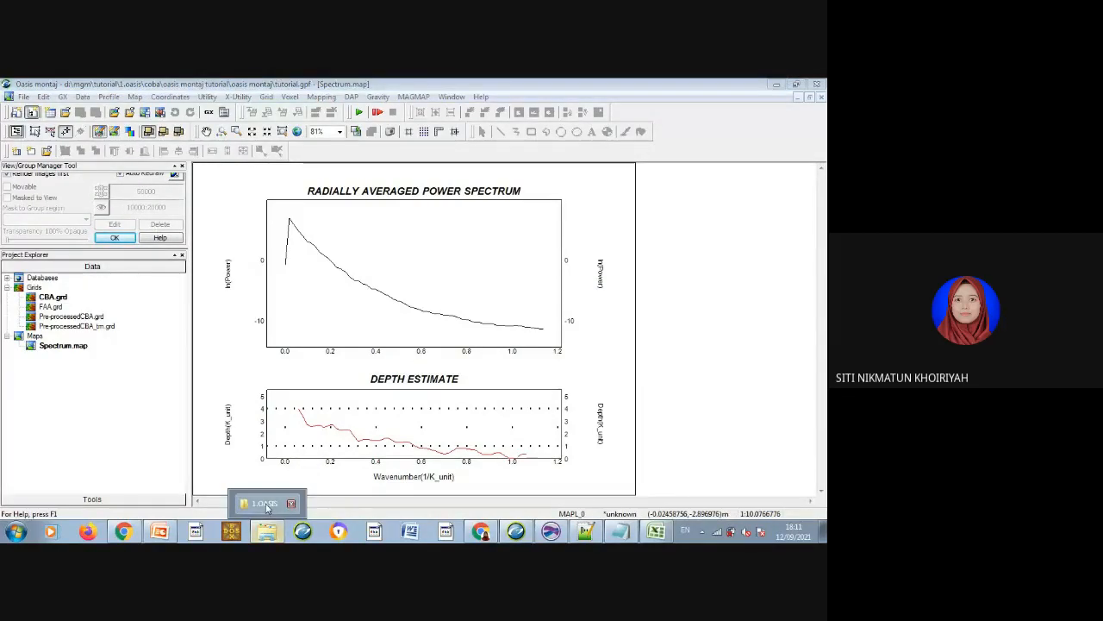
click(268, 505)
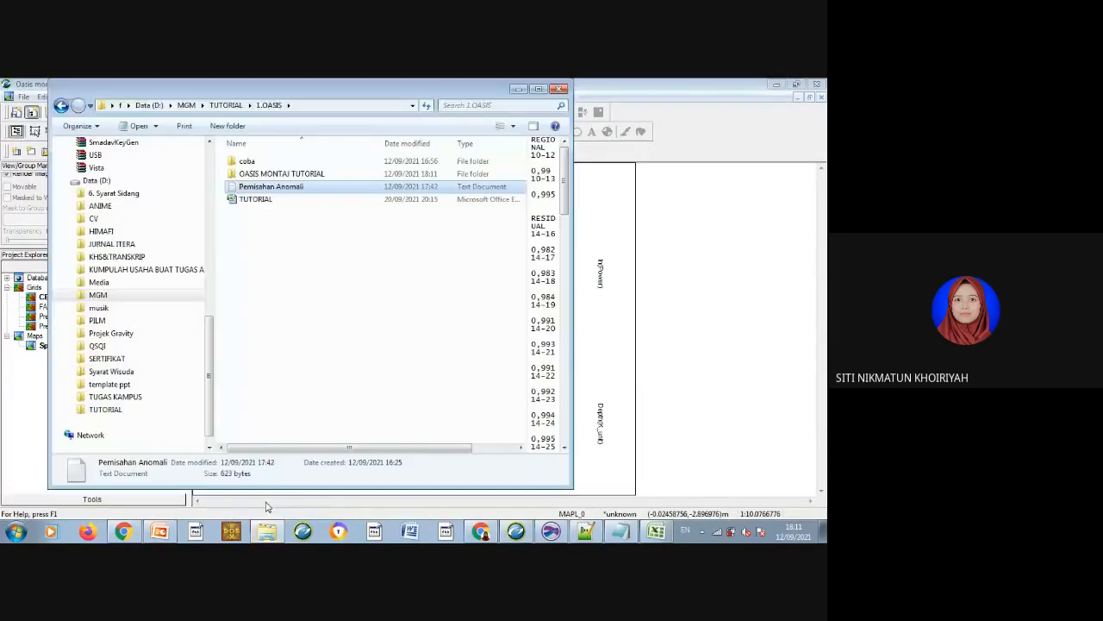
double_click(365, 175)
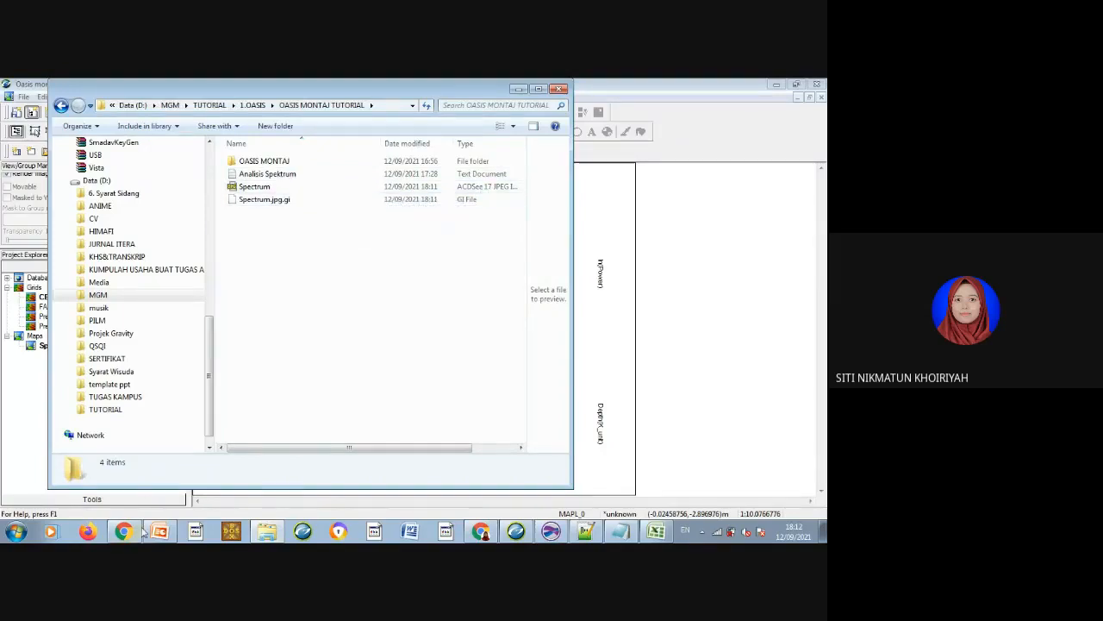
Switch to the Radial average presentation in PowerPoint, add a blank second slide and maximize the window.
mouse_move(152, 535)
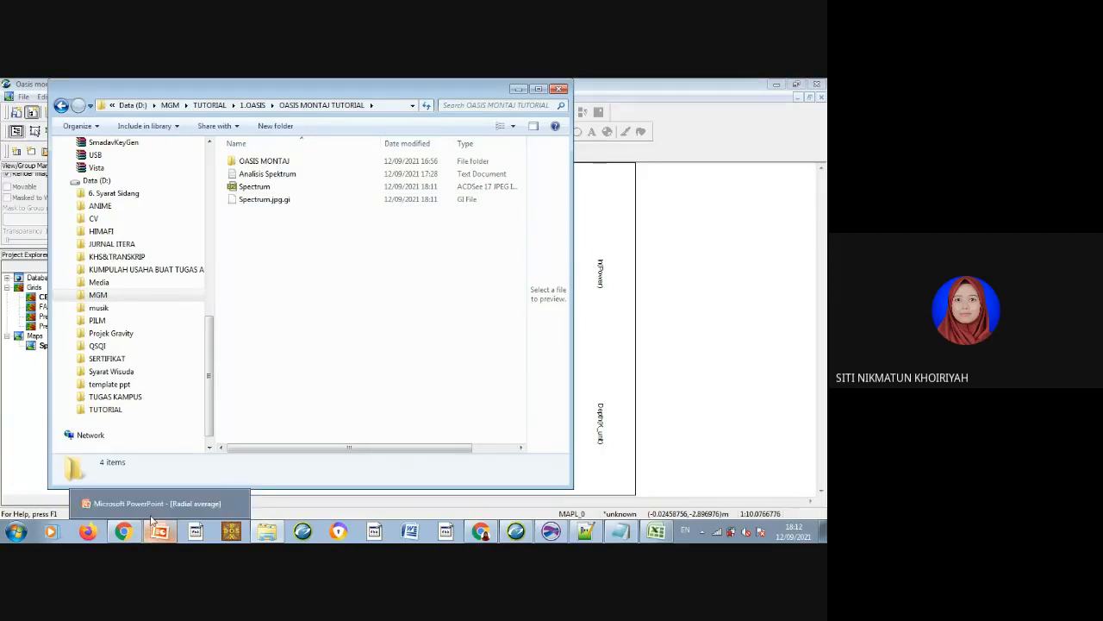
click(151, 516)
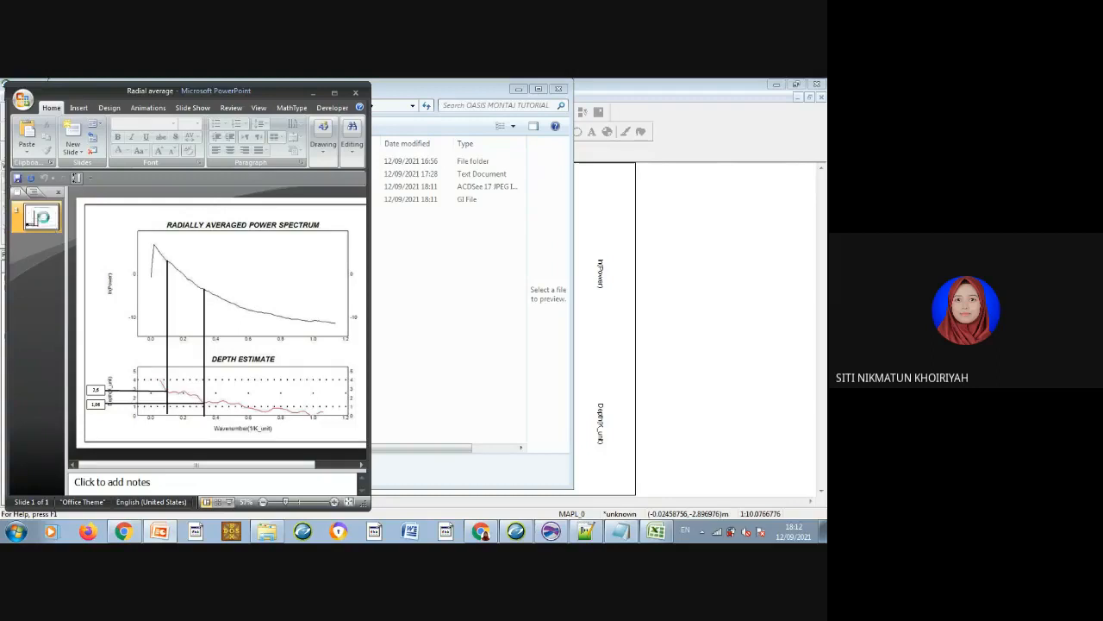
key(Return)
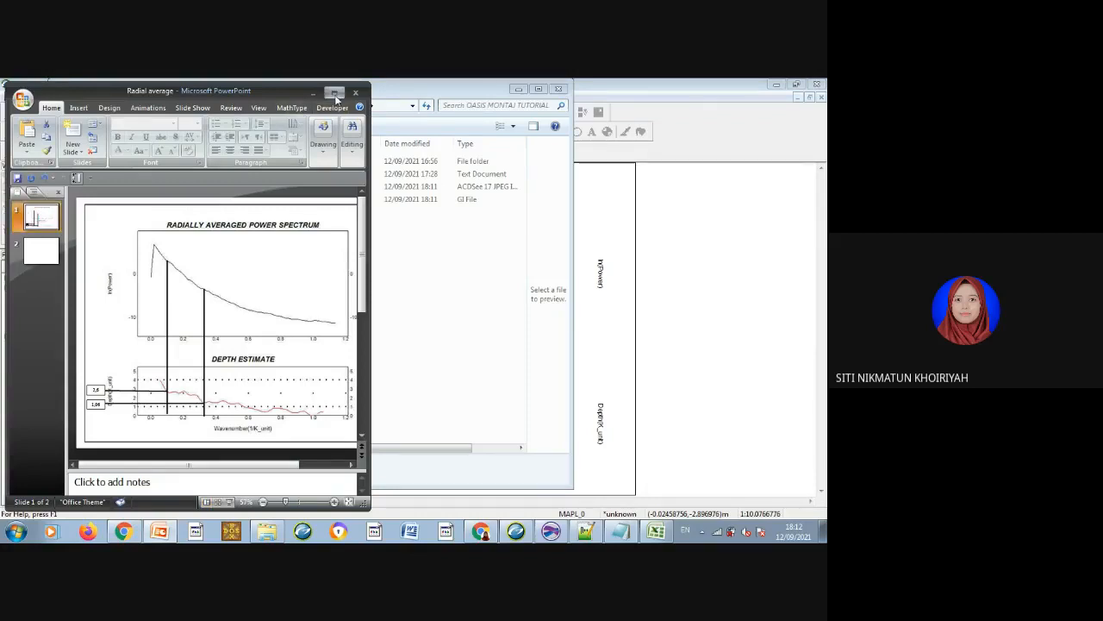
click(334, 92)
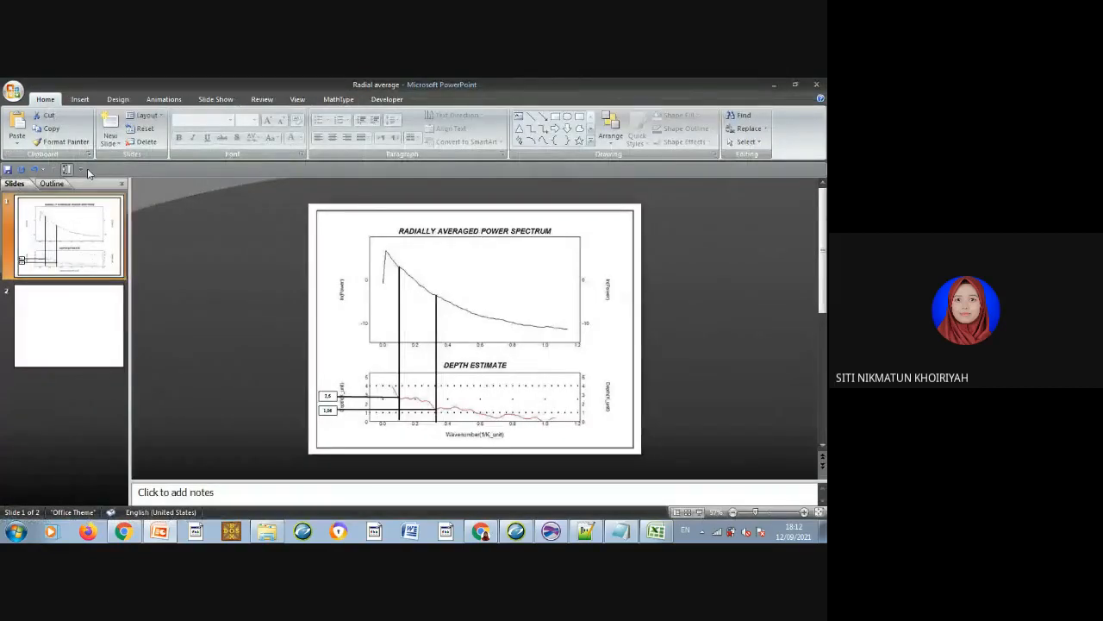
Insert the Spectrum picture from D:\MGM\TUTORIAL\1.OASIS\OASIS MONTAJ TUTORIAL into the presentation.
click(80, 103)
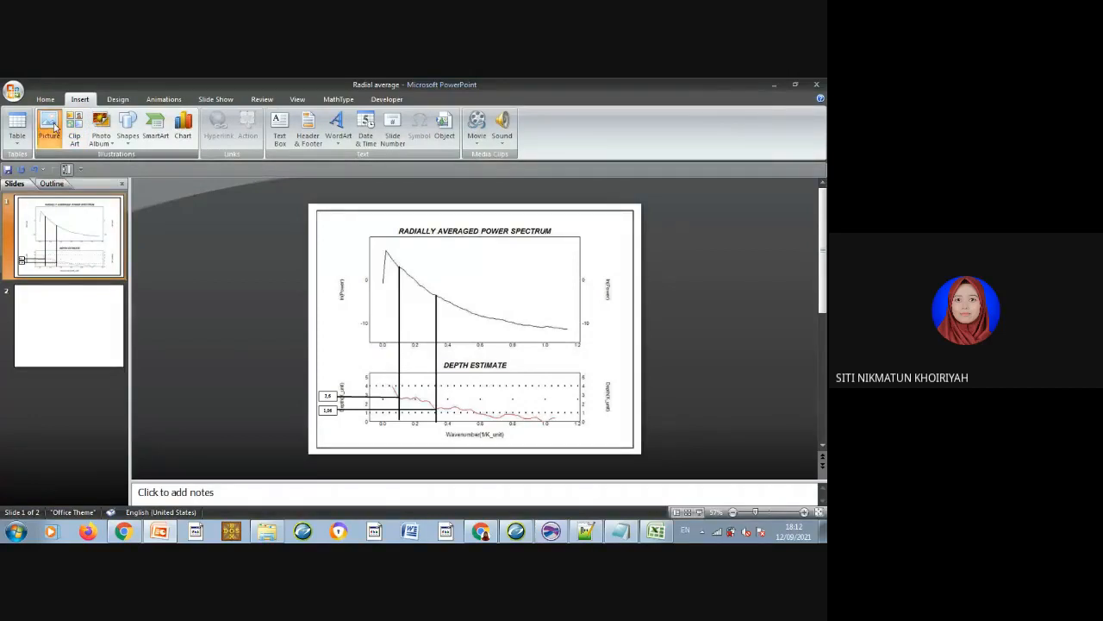
click(52, 128)
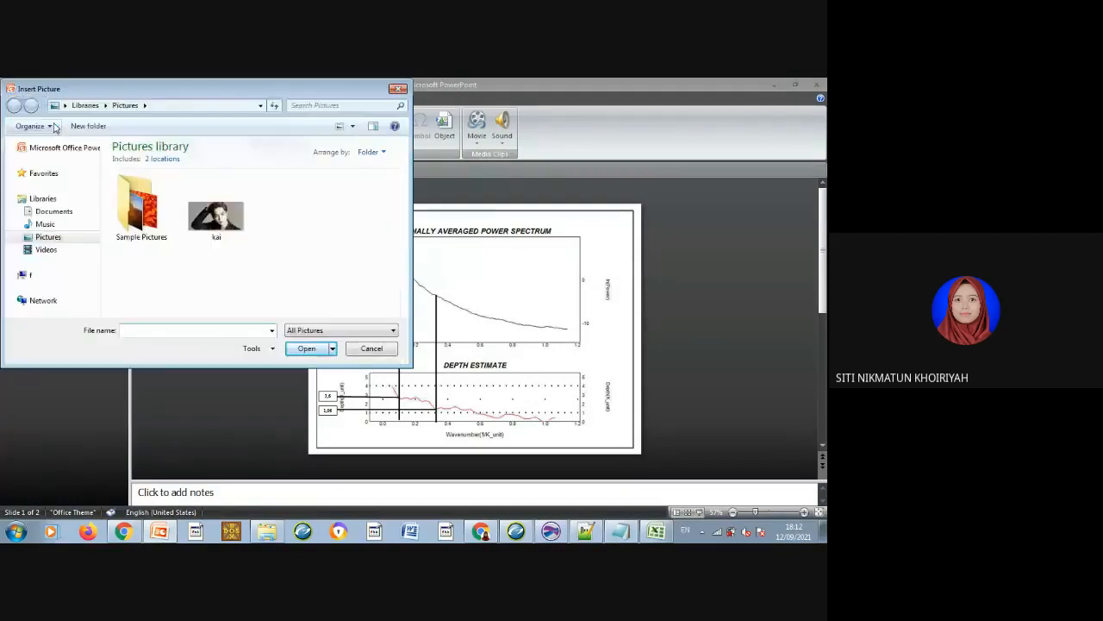
click(62, 303)
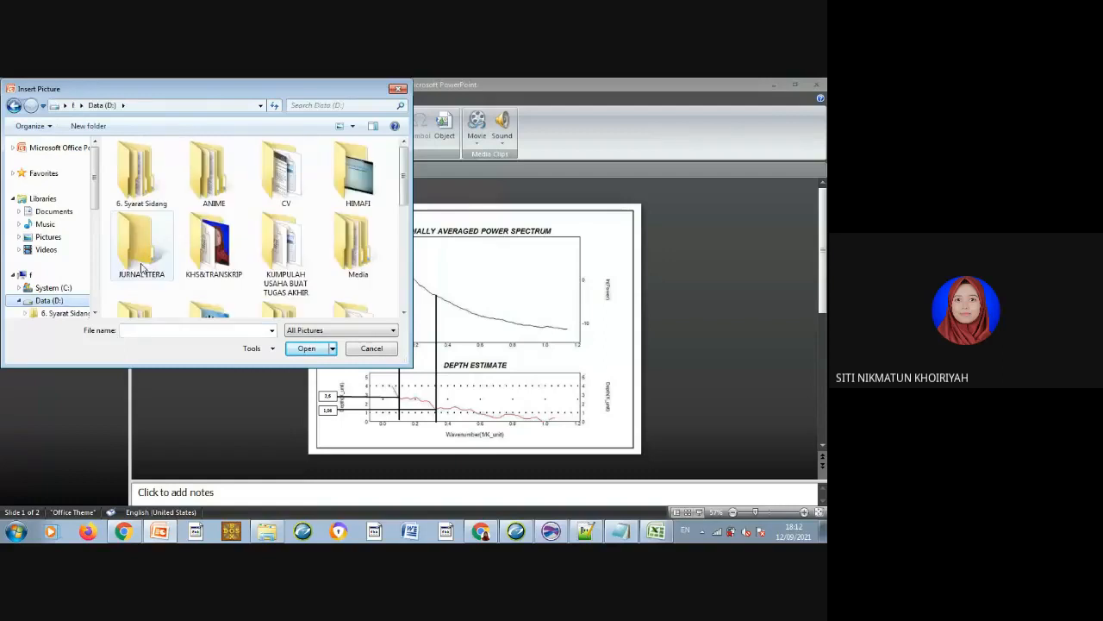
scroll(404, 195, down, 3)
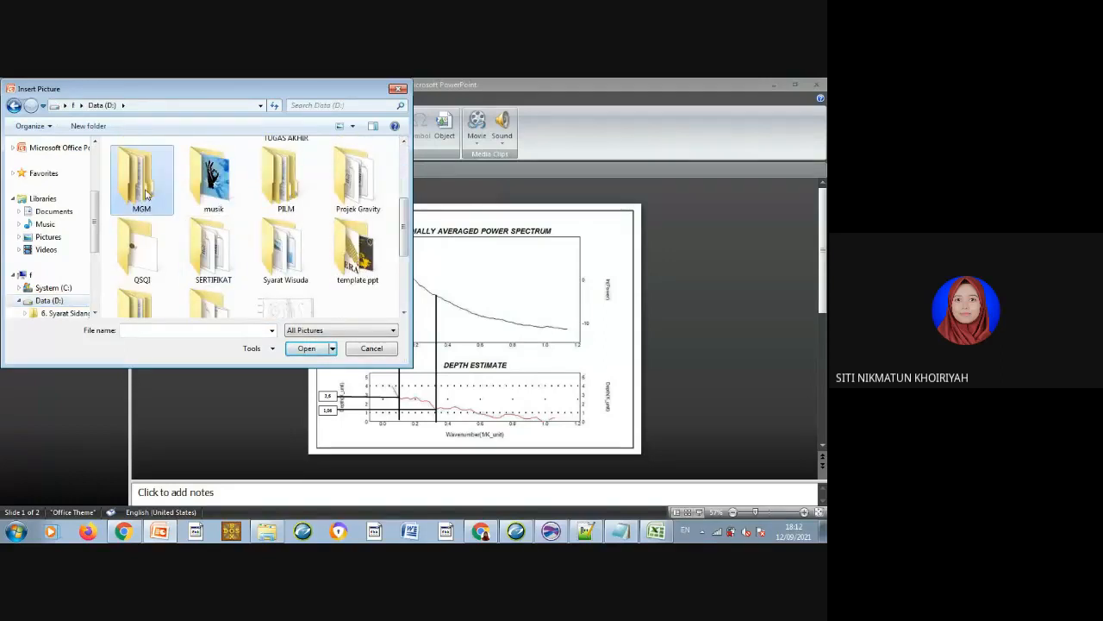
double_click(143, 185)
double_click(180, 164)
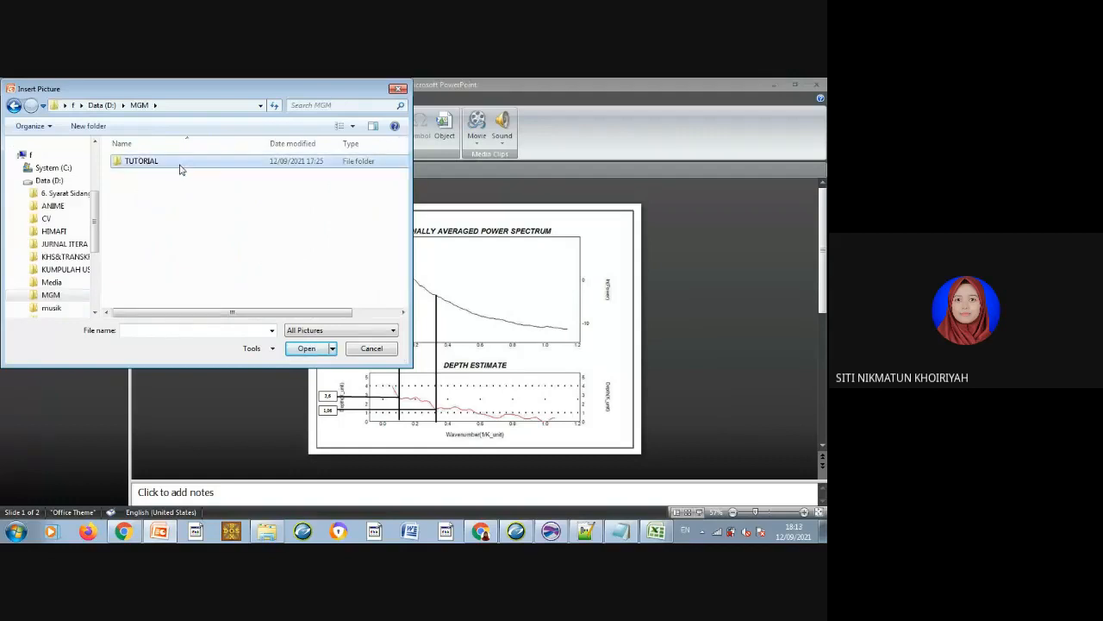
double_click(180, 163)
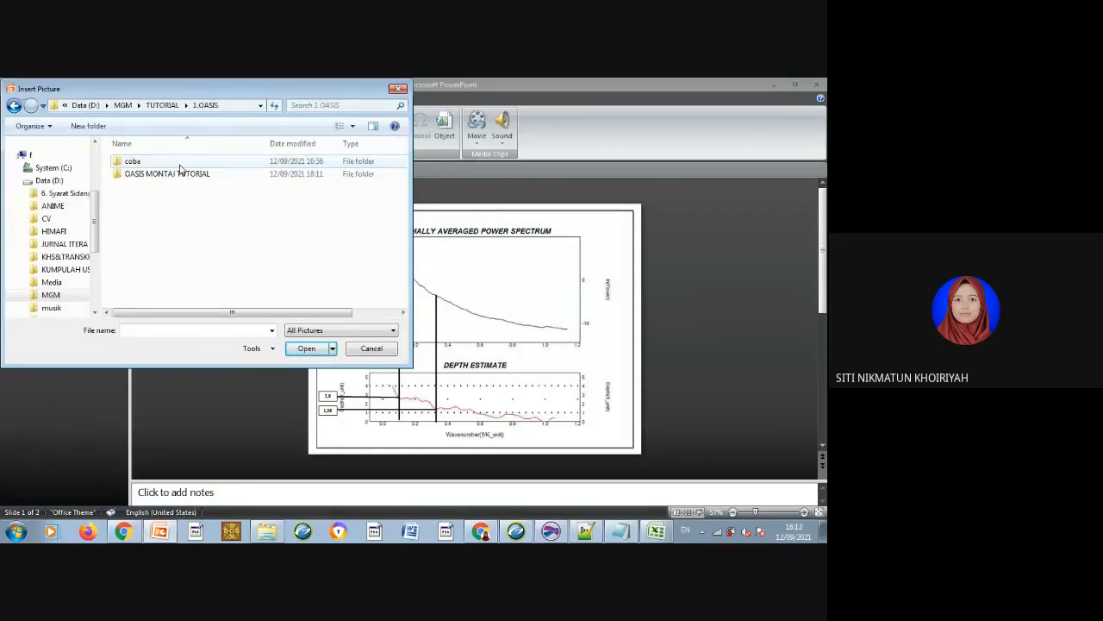
double_click(183, 176)
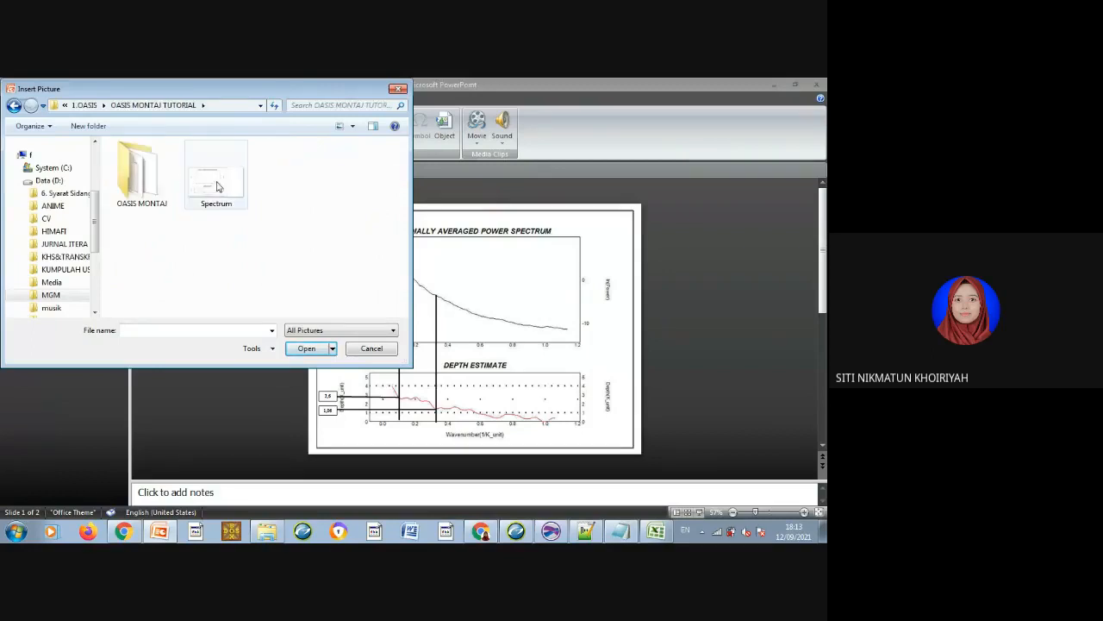
click(216, 187)
double_click(216, 187)
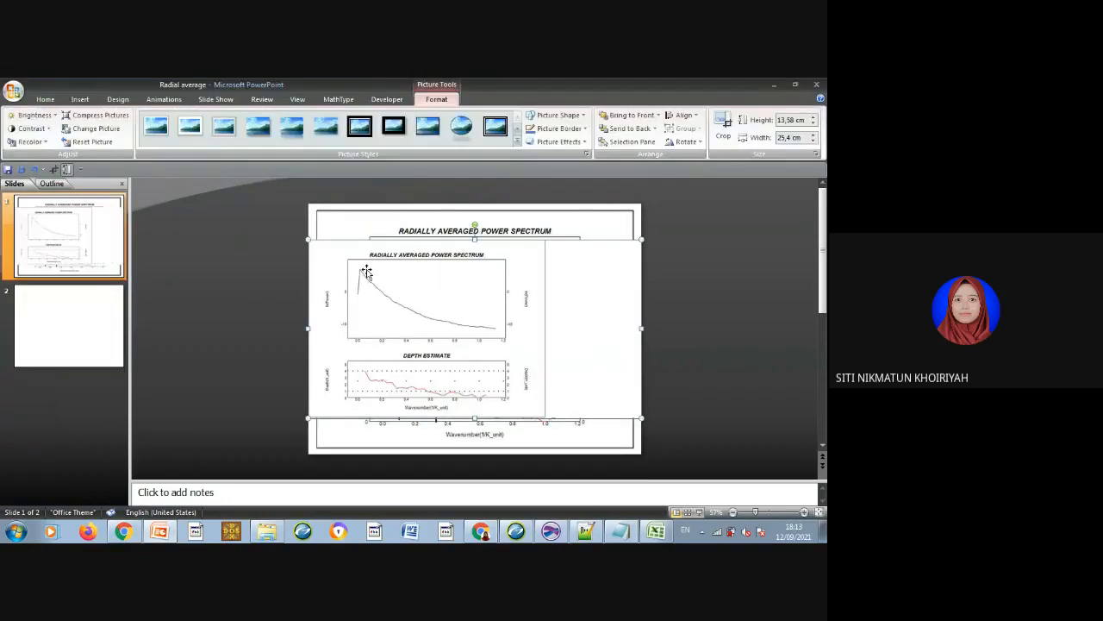
Cut the inserted Spectrum picture from the first slide and go to the blank second slide.
drag(356, 272, 87, 316)
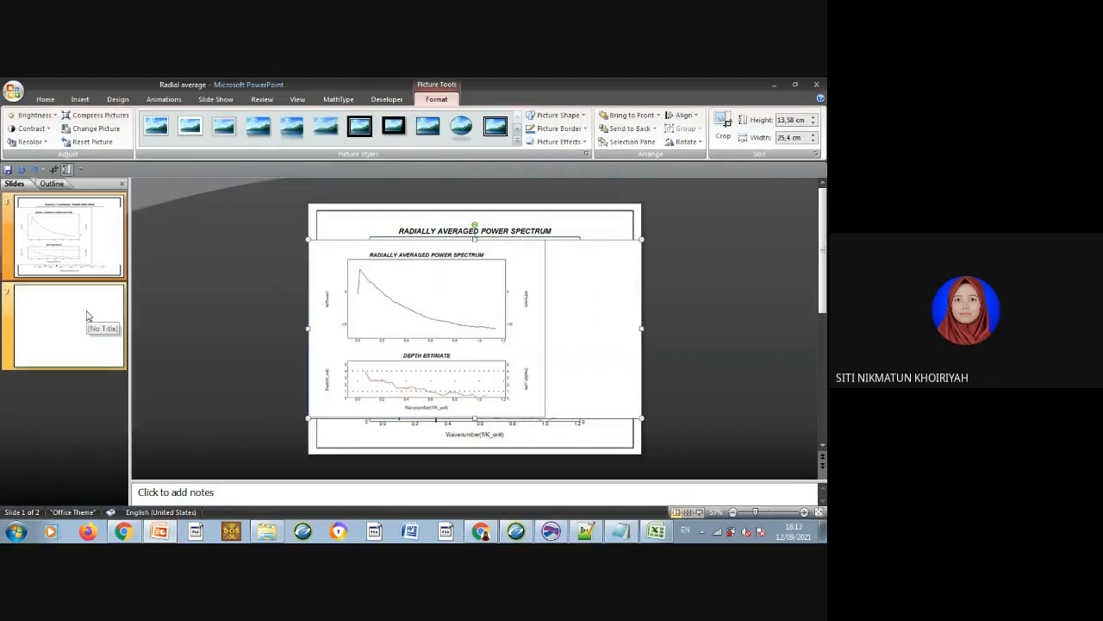
right_click(559, 275)
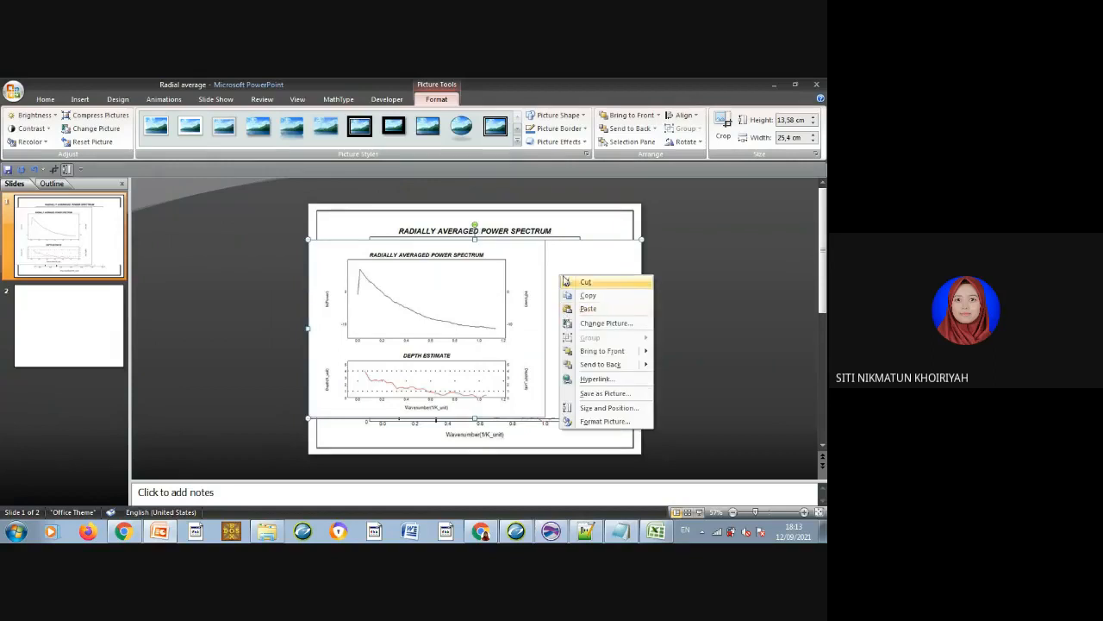
click(568, 282)
click(76, 332)
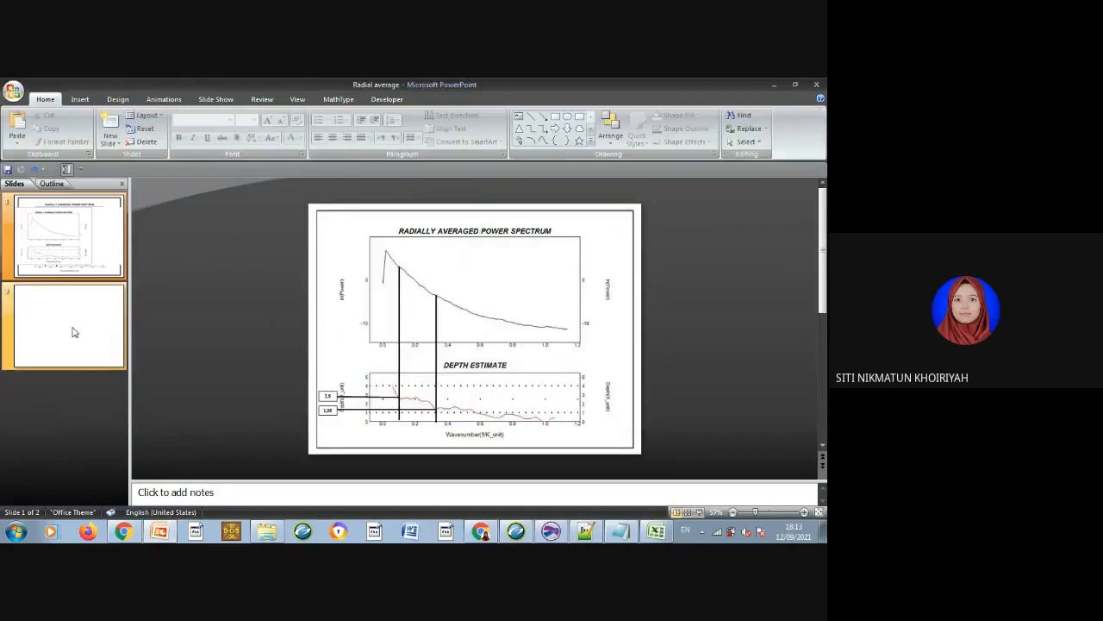
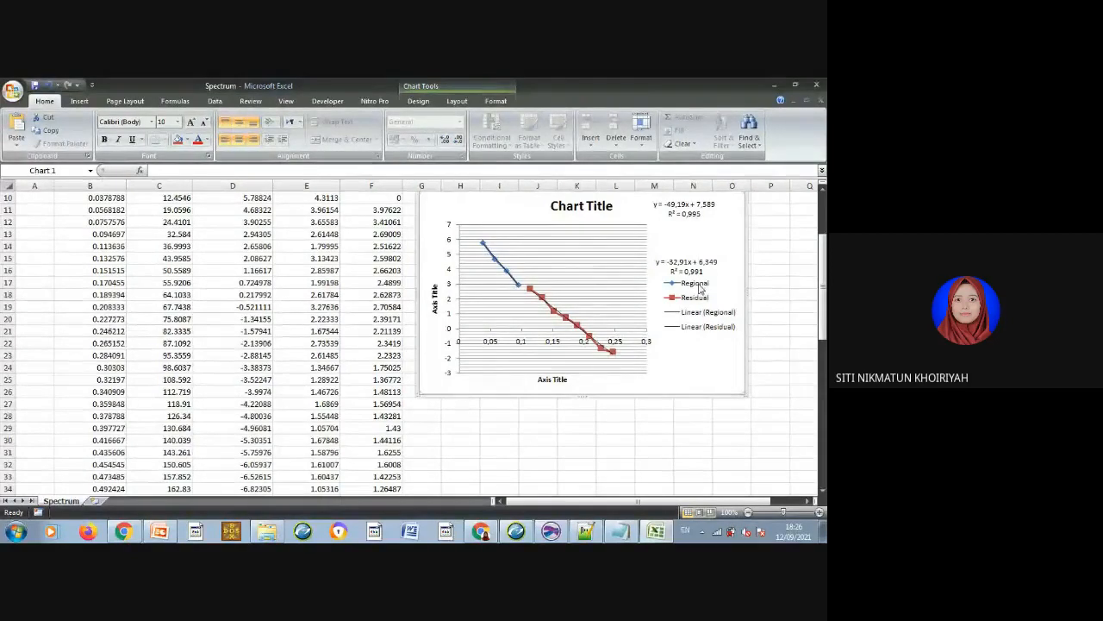
Set the X values of the chart's Residual series to =Spectrum!$B$14:$B$29.
drag(823, 261, 823, 257)
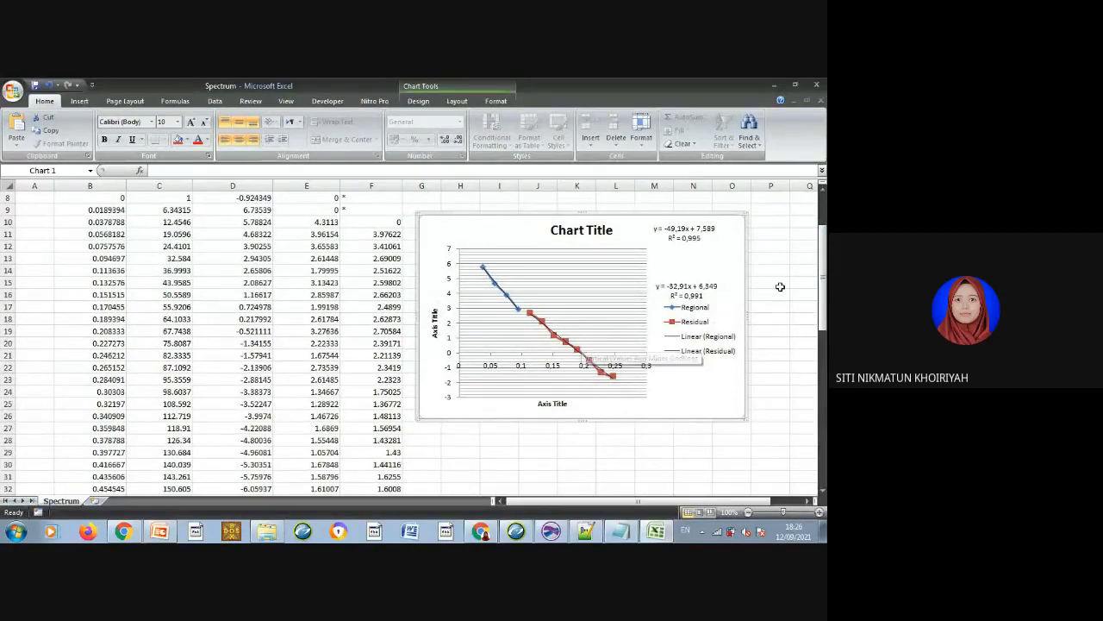
drag(823, 283, 816, 310)
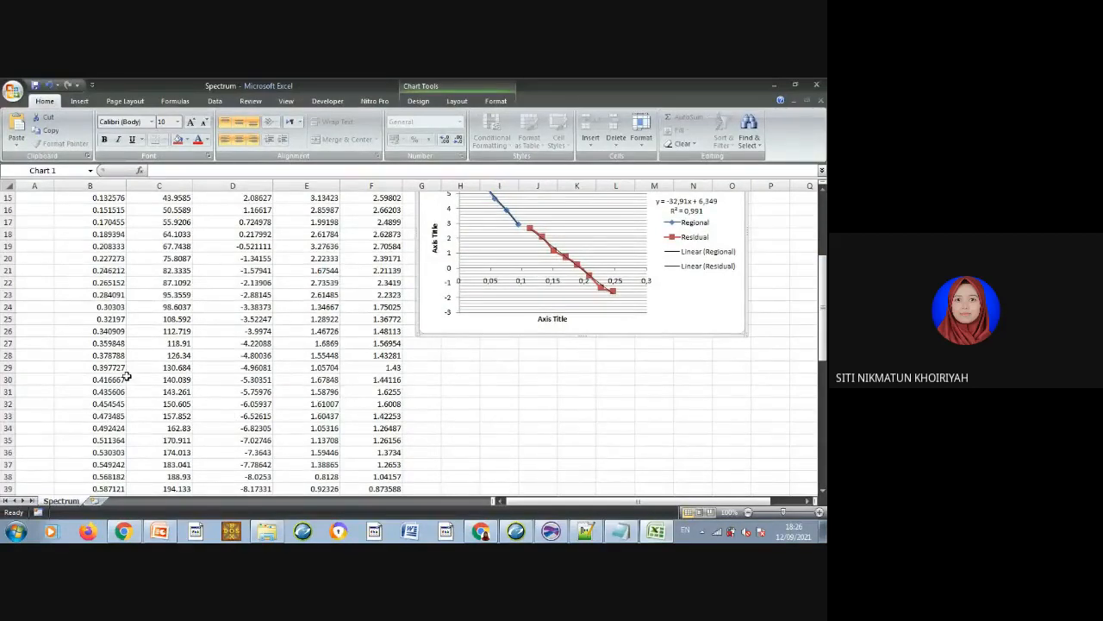
click(316, 369)
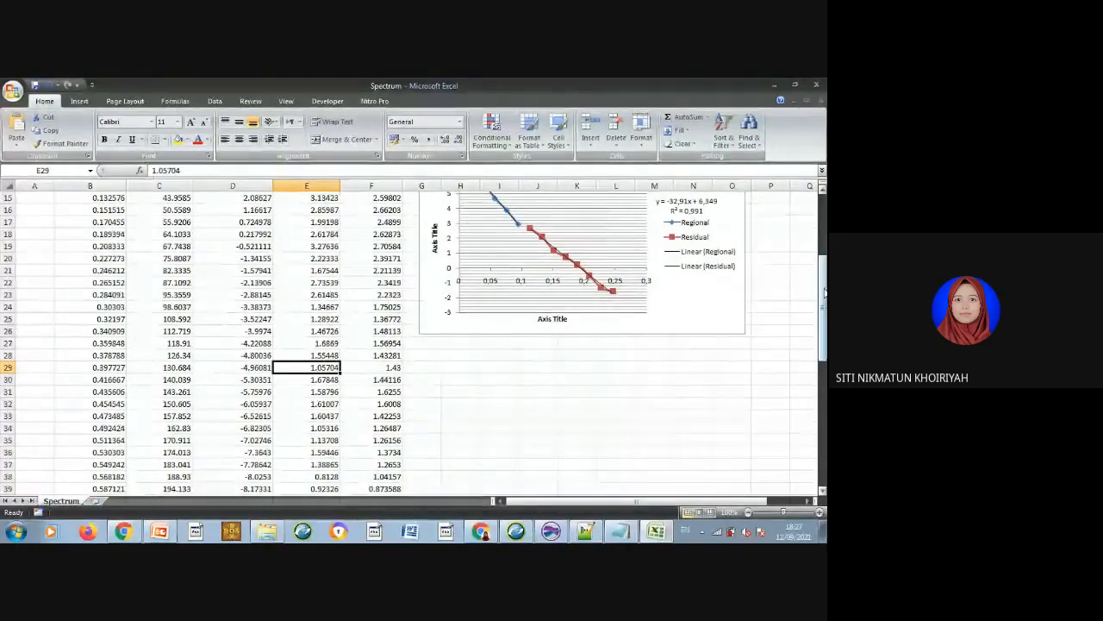
drag(823, 293, 824, 280)
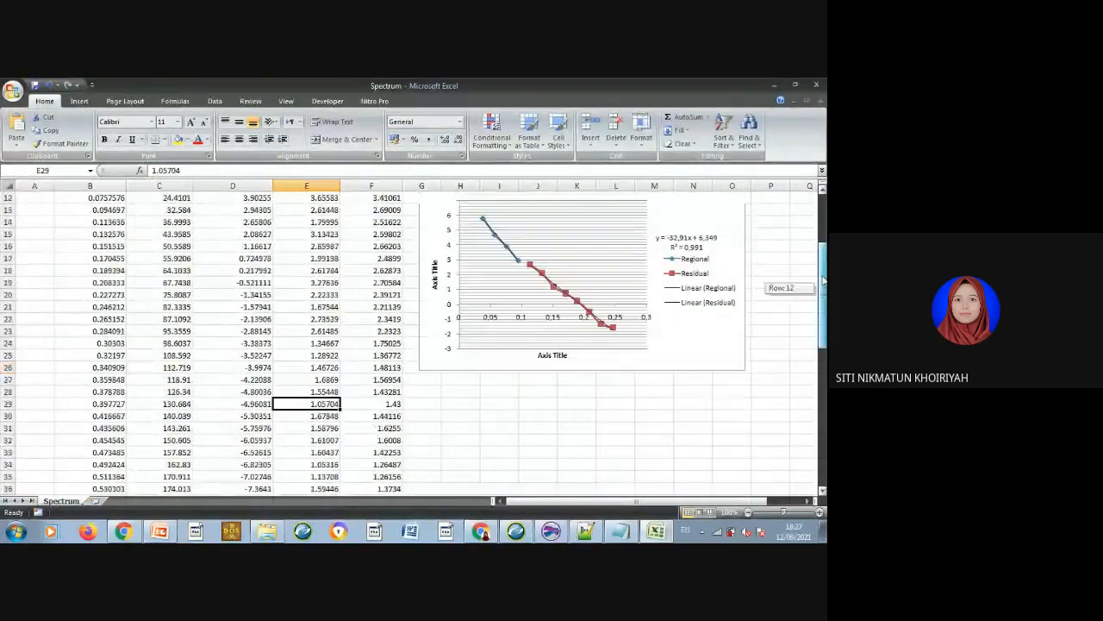
click(606, 300)
right_click(606, 300)
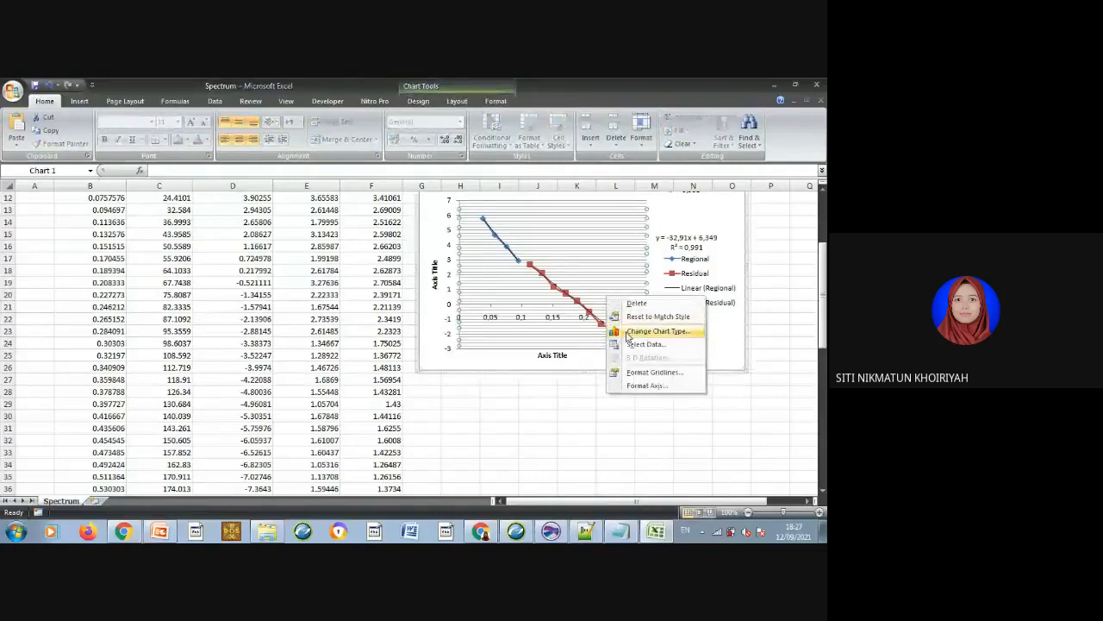
click(624, 346)
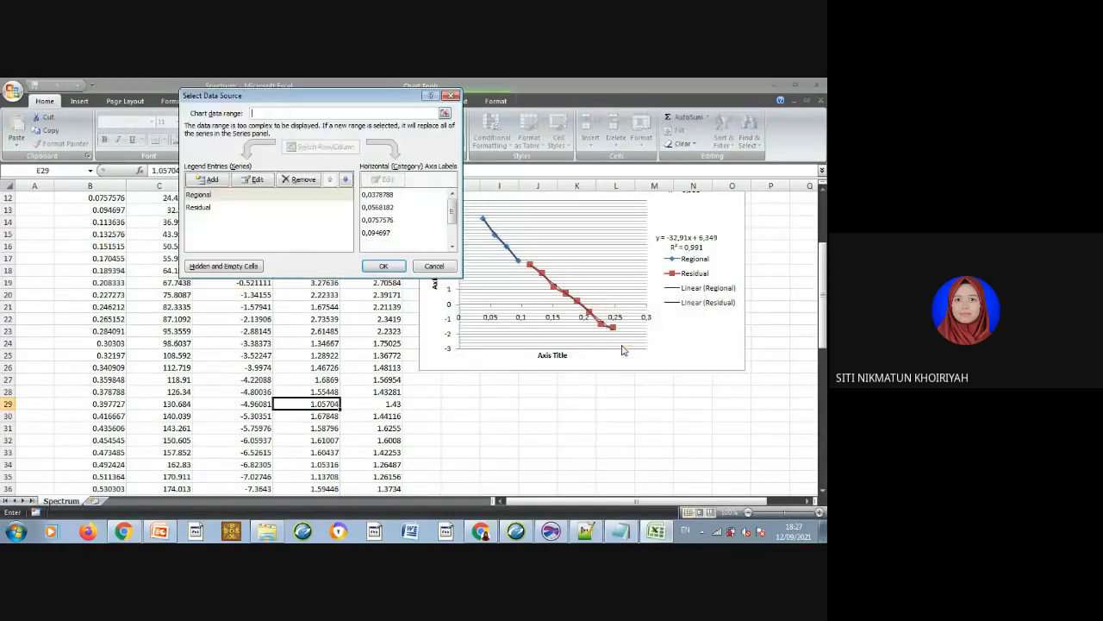
click(293, 208)
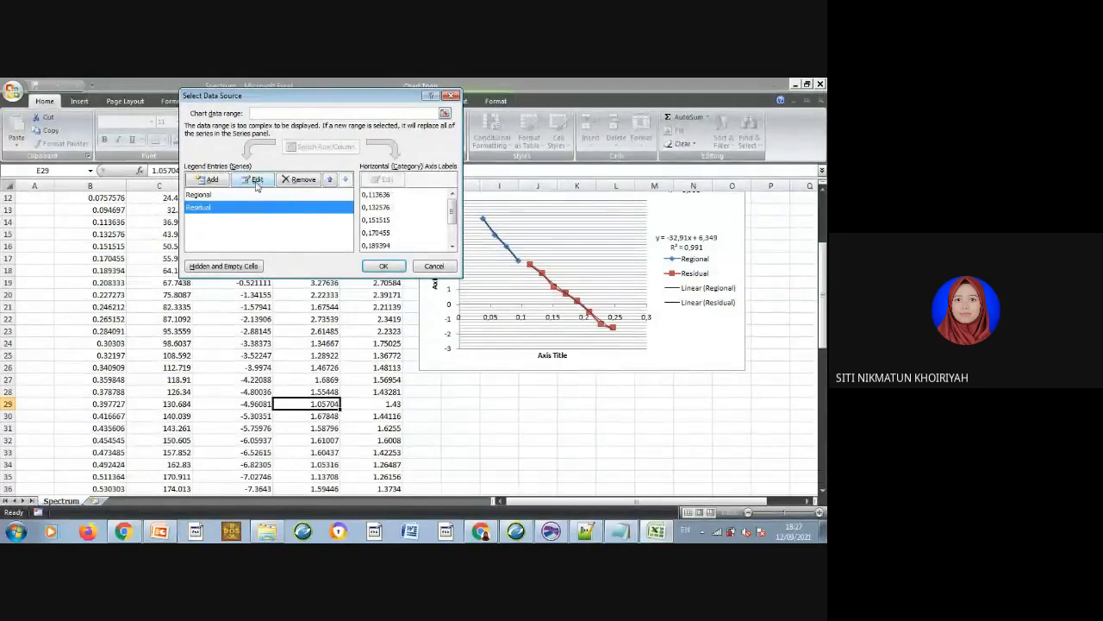
click(256, 179)
click(308, 185)
key(BackSpace)
text(9)
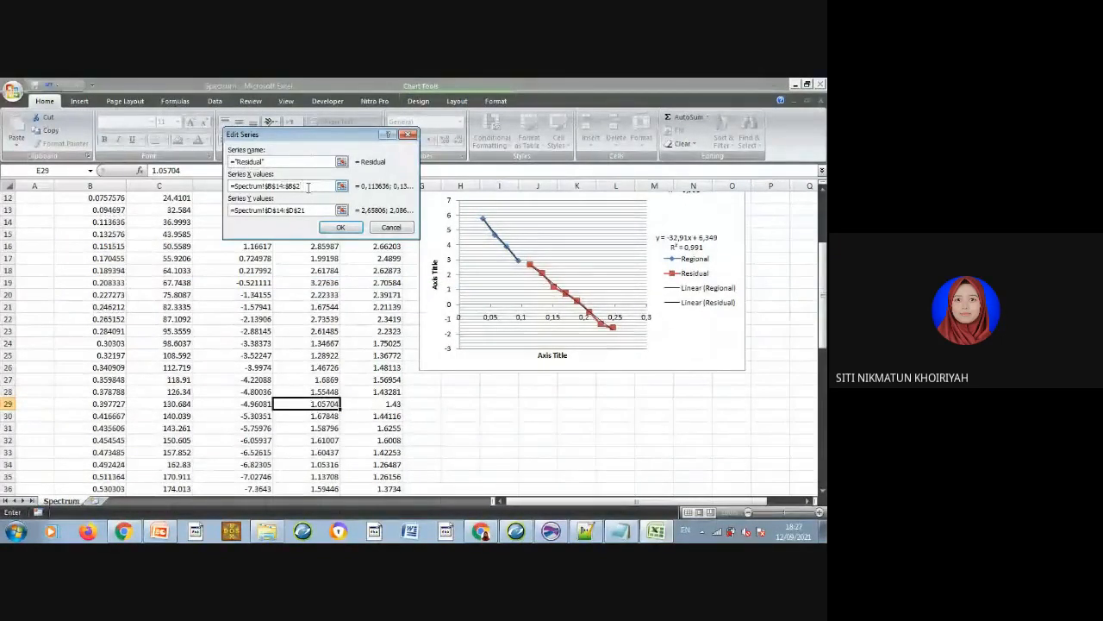
Set the Residual series' Y values to =Spectrum!$D$14:$D$29 and apply the chart data changes.
click(308, 210)
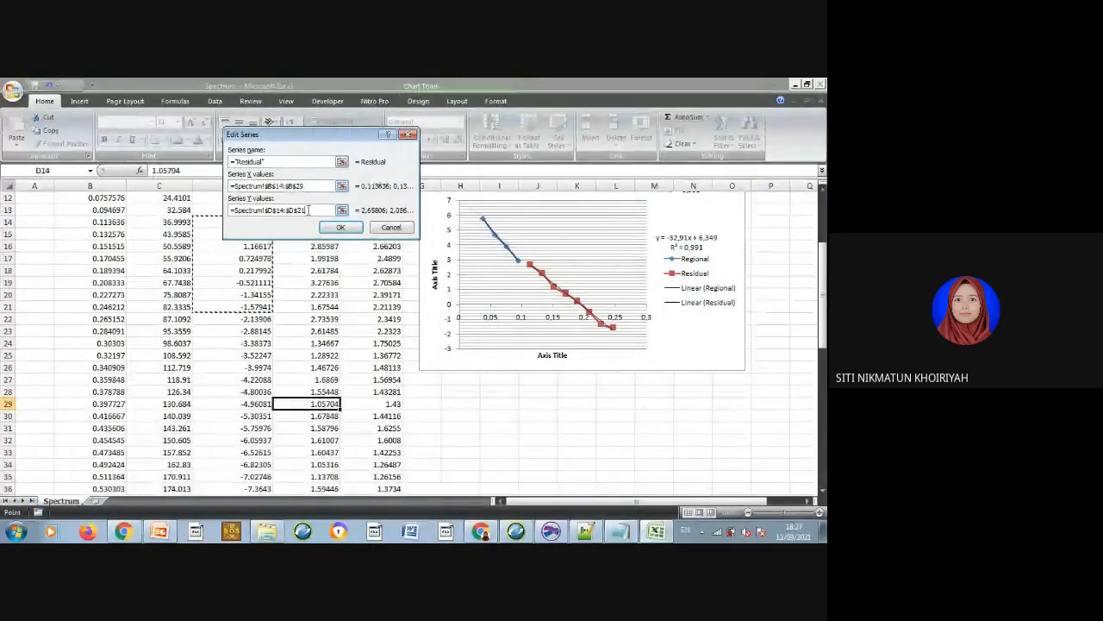
key(BackSpace)
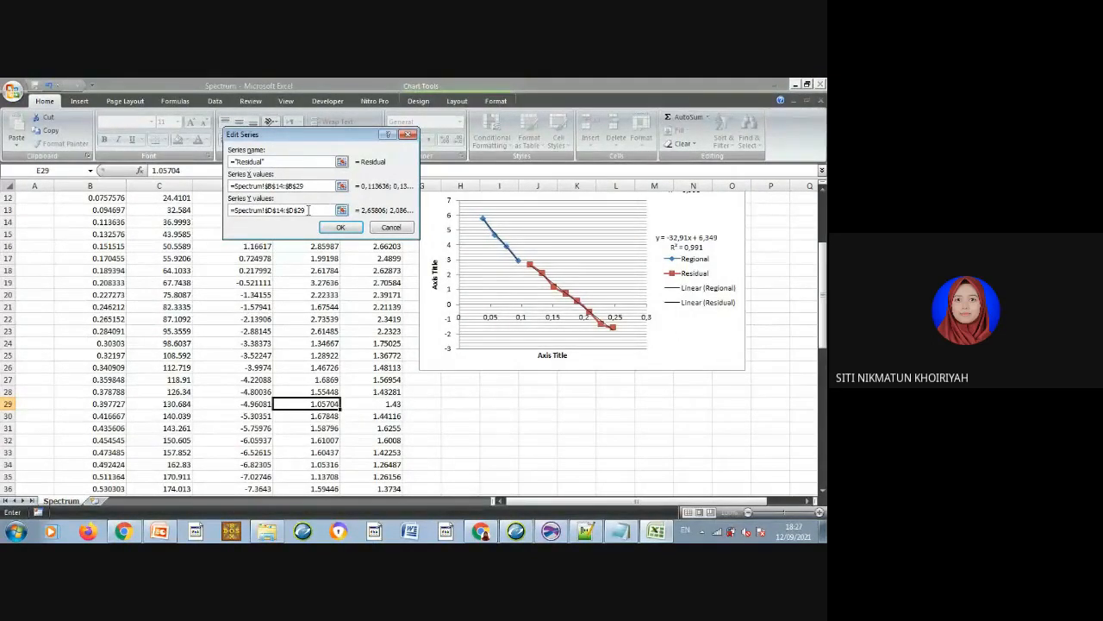
key(Return)
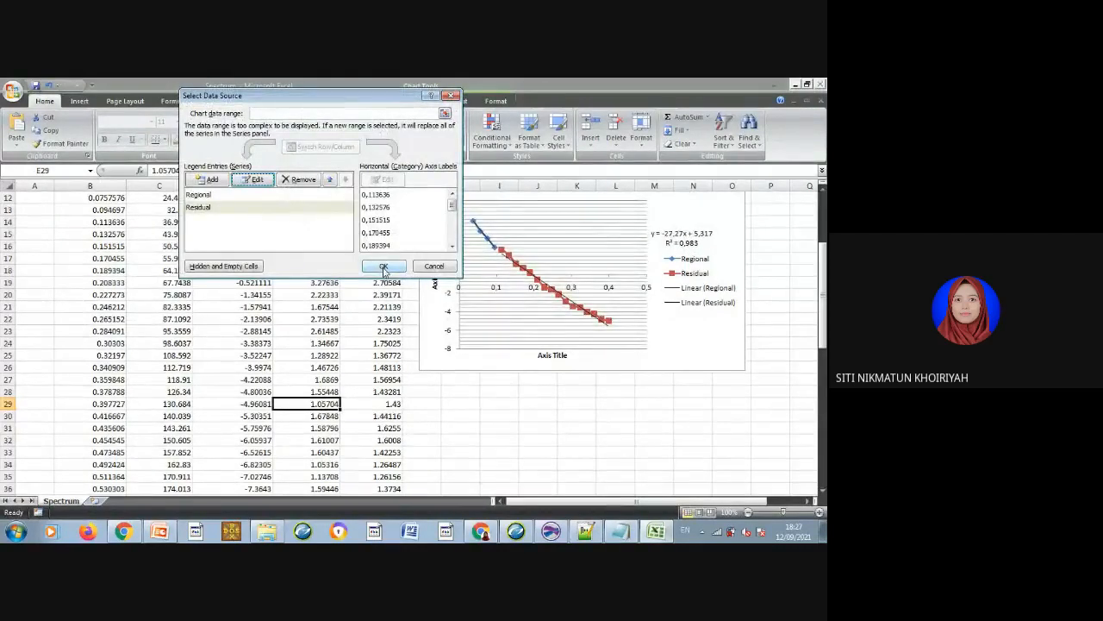
click(384, 267)
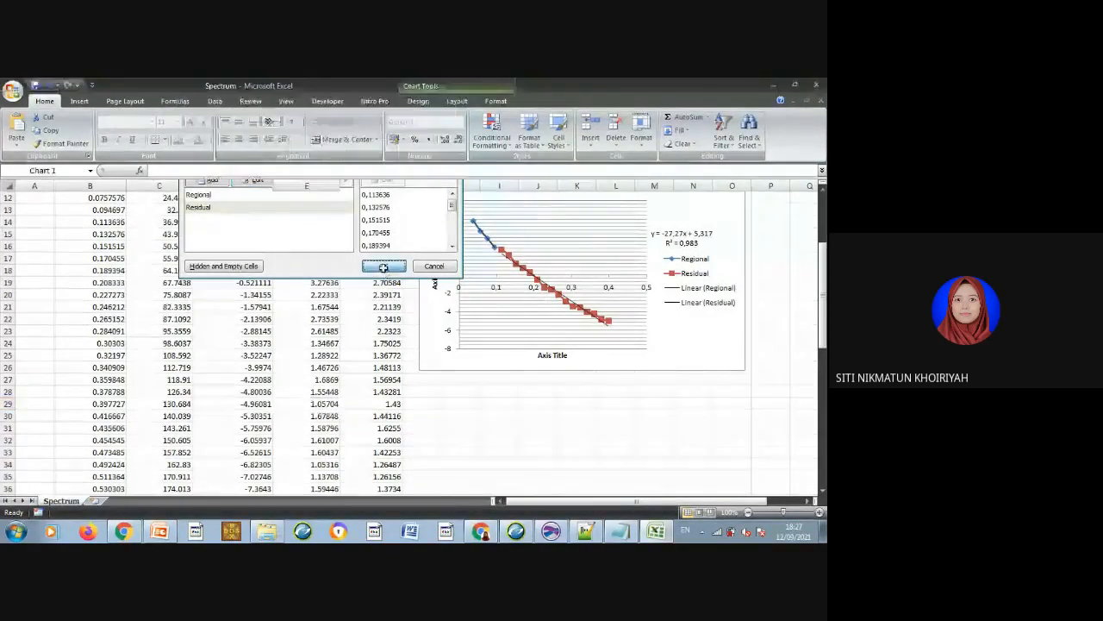
Move the chart slightly down the sheet and align the Regional and Residual trendline equations one above the other above the legend.
drag(675, 341, 672, 400)
click(661, 233)
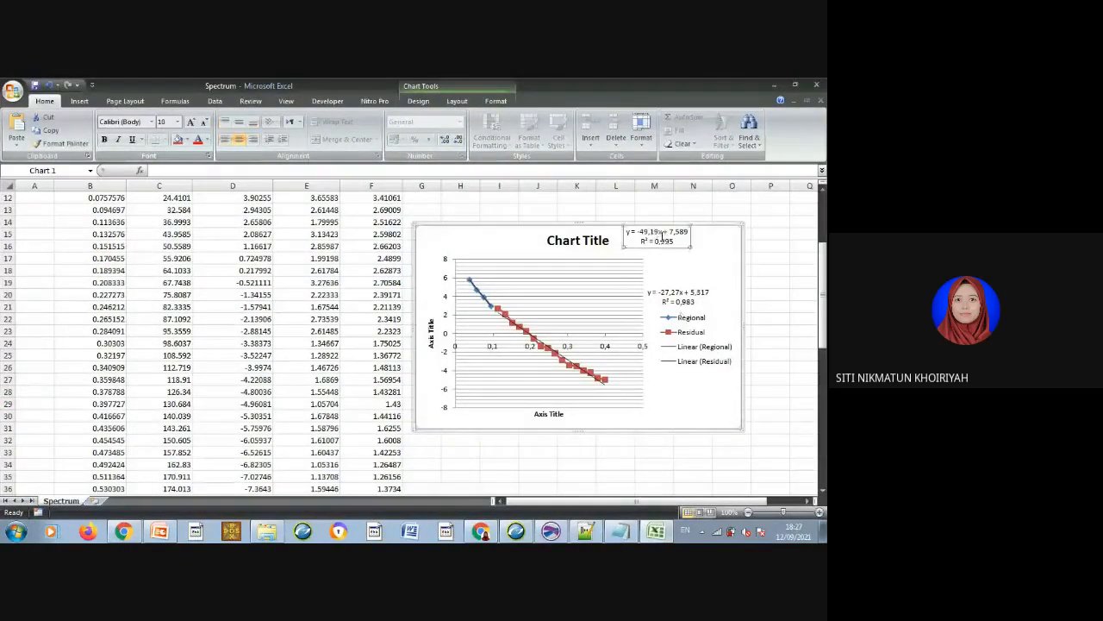
drag(675, 255, 698, 269)
click(695, 295)
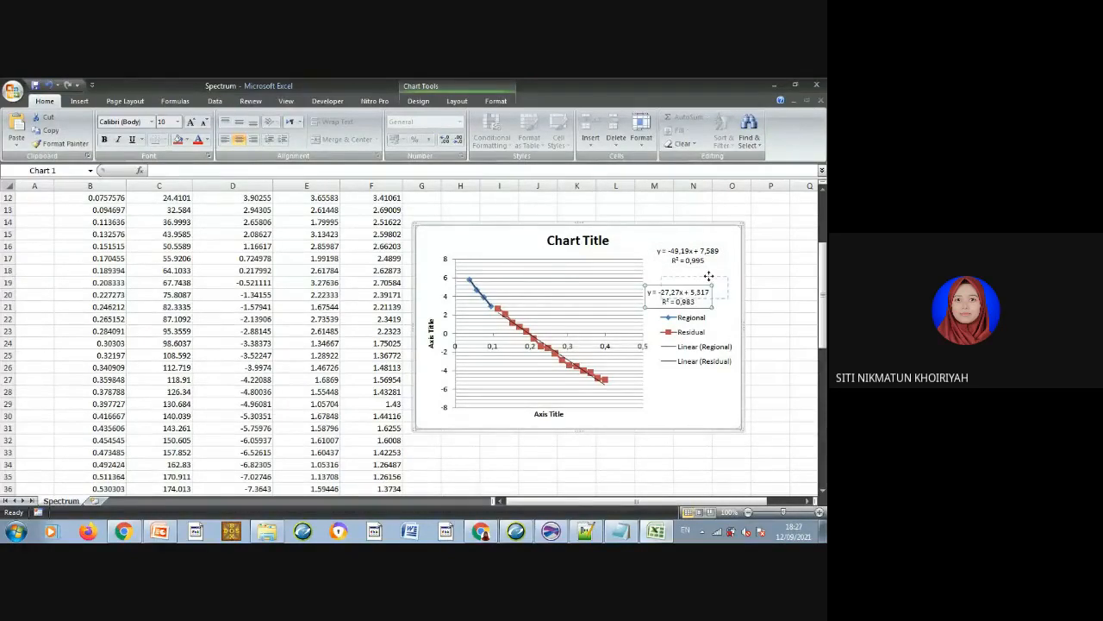
drag(706, 276, 705, 276)
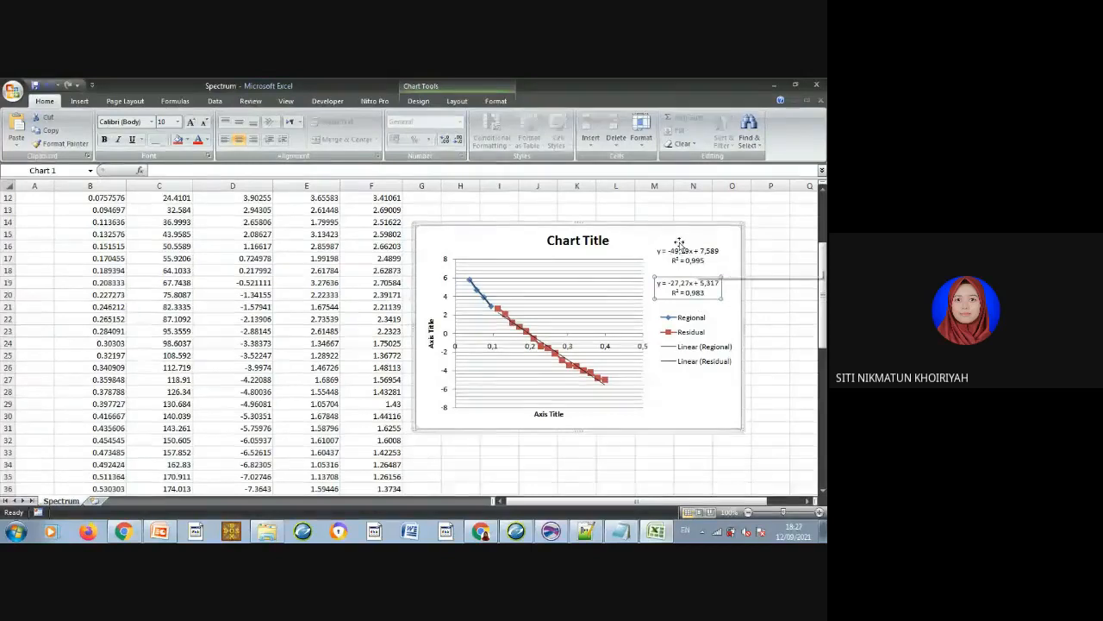
Add a new data series named Noise to the chart.
right_click(609, 311)
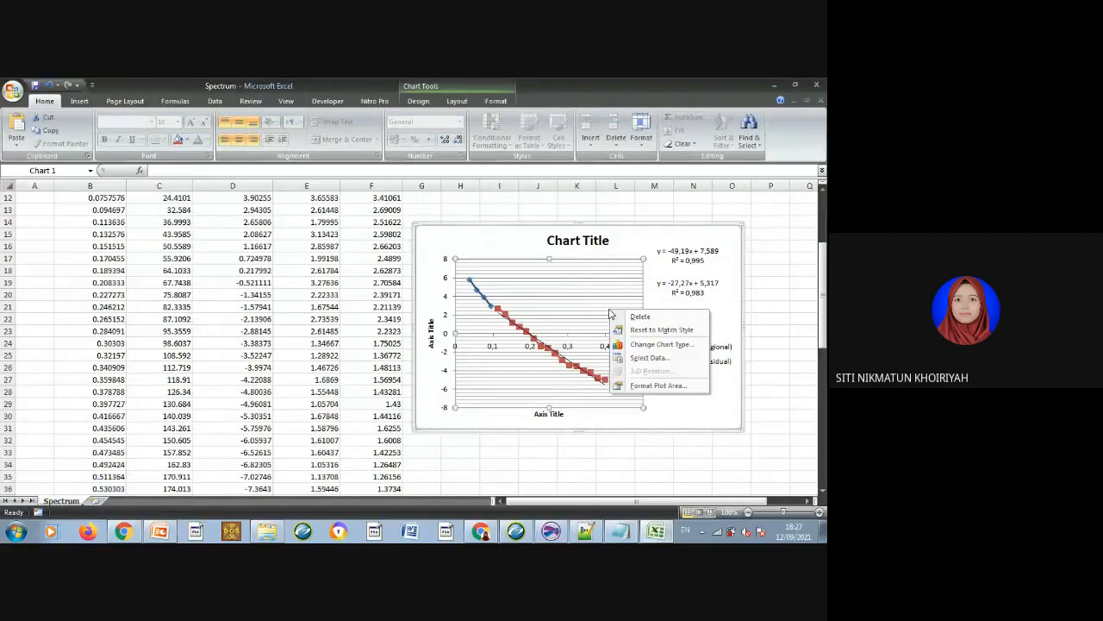
click(618, 358)
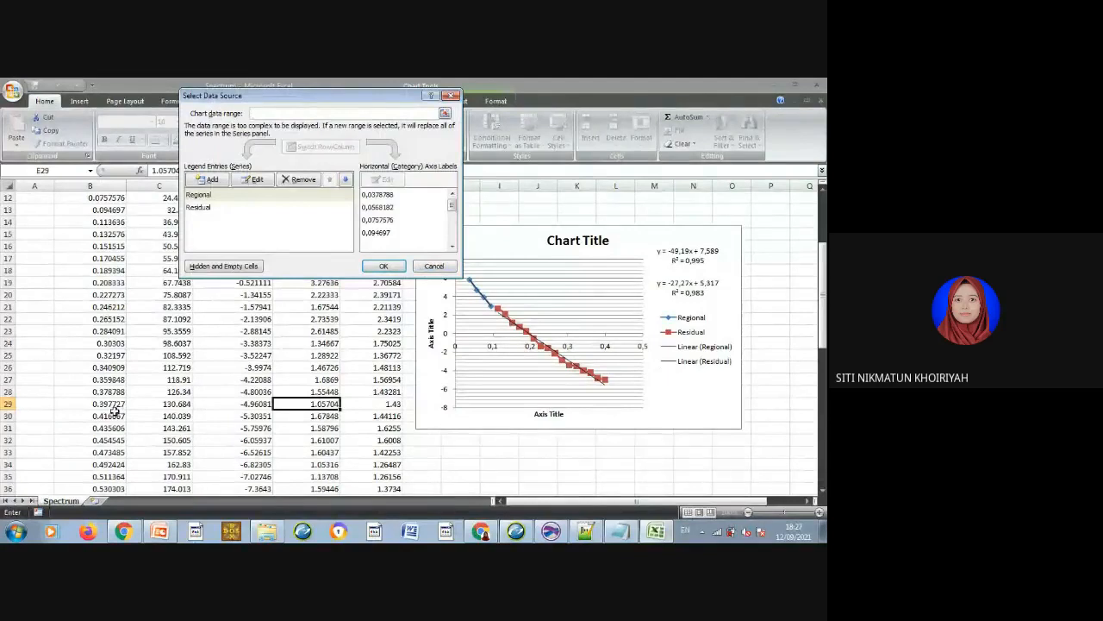
click(214, 183)
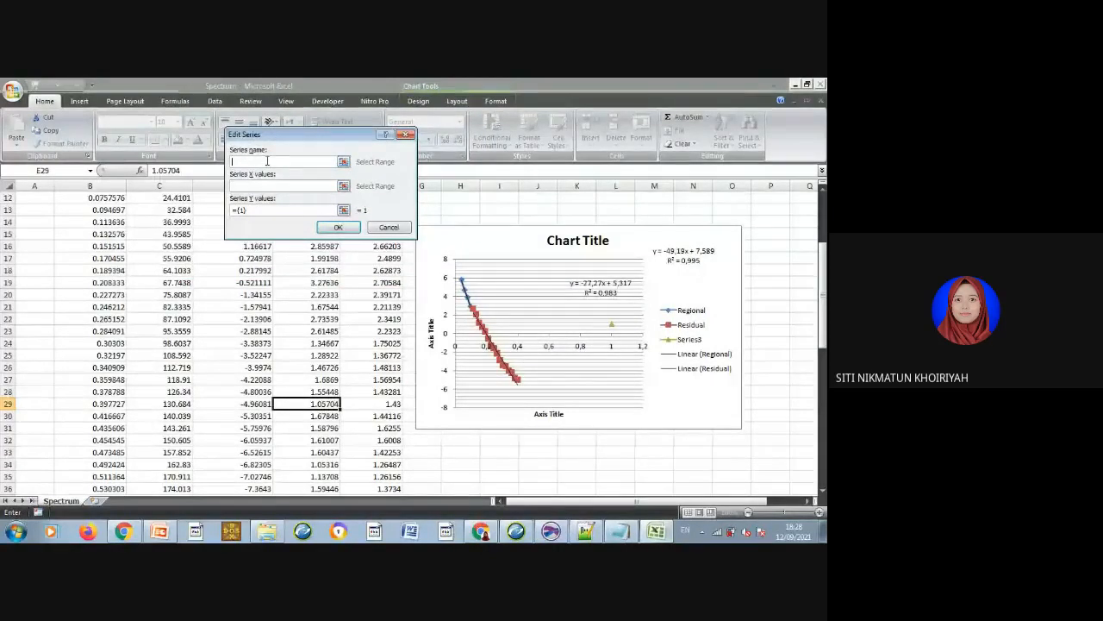
text(Noise)
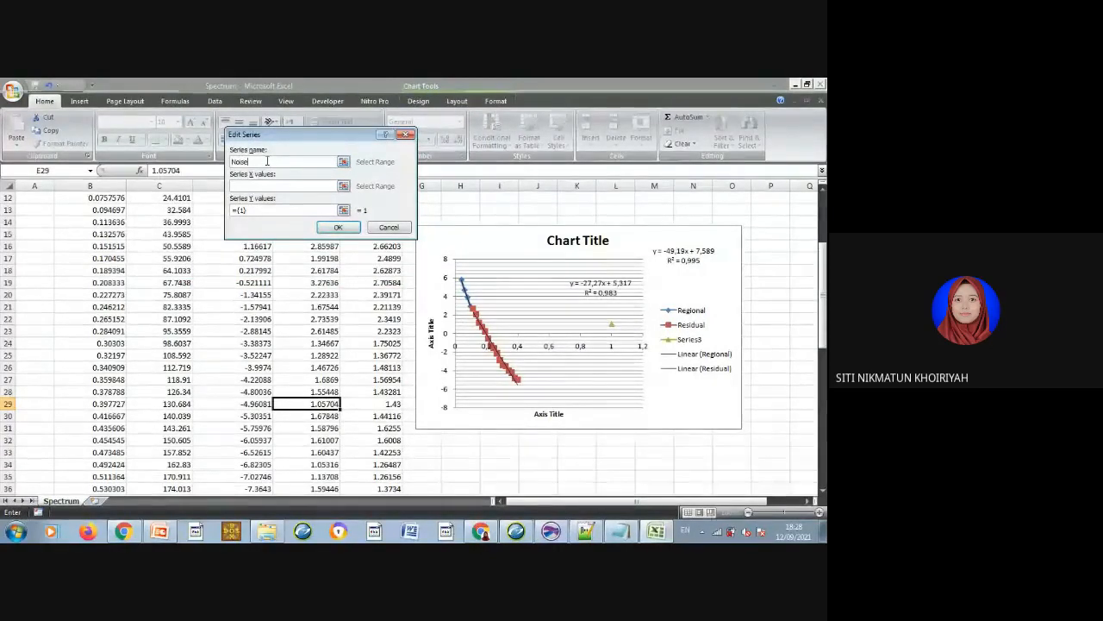
click(264, 187)
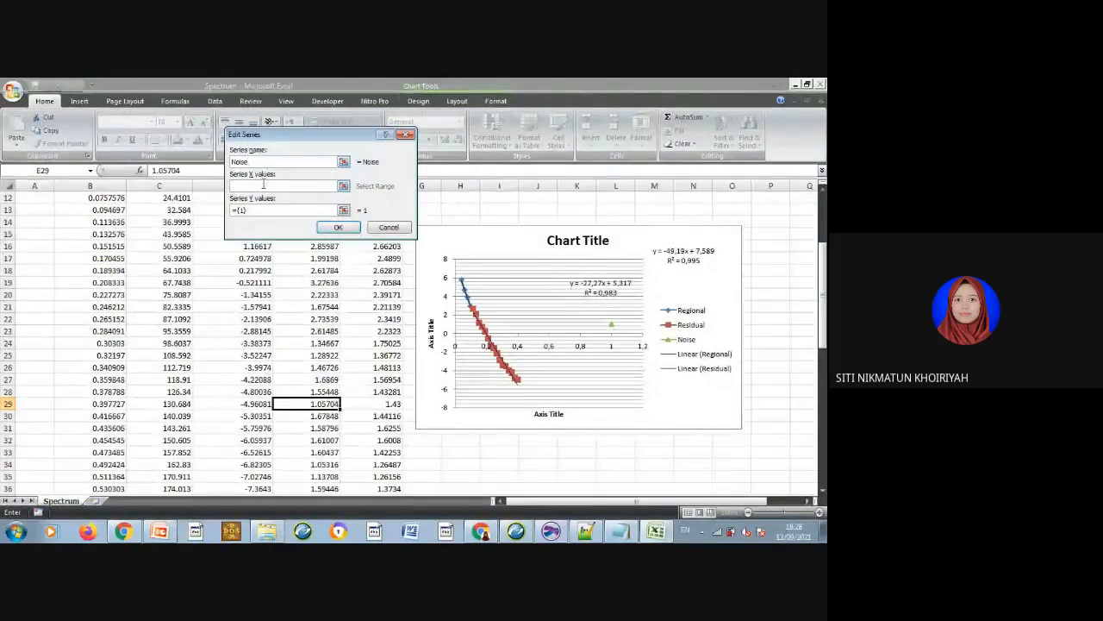
click(95, 416)
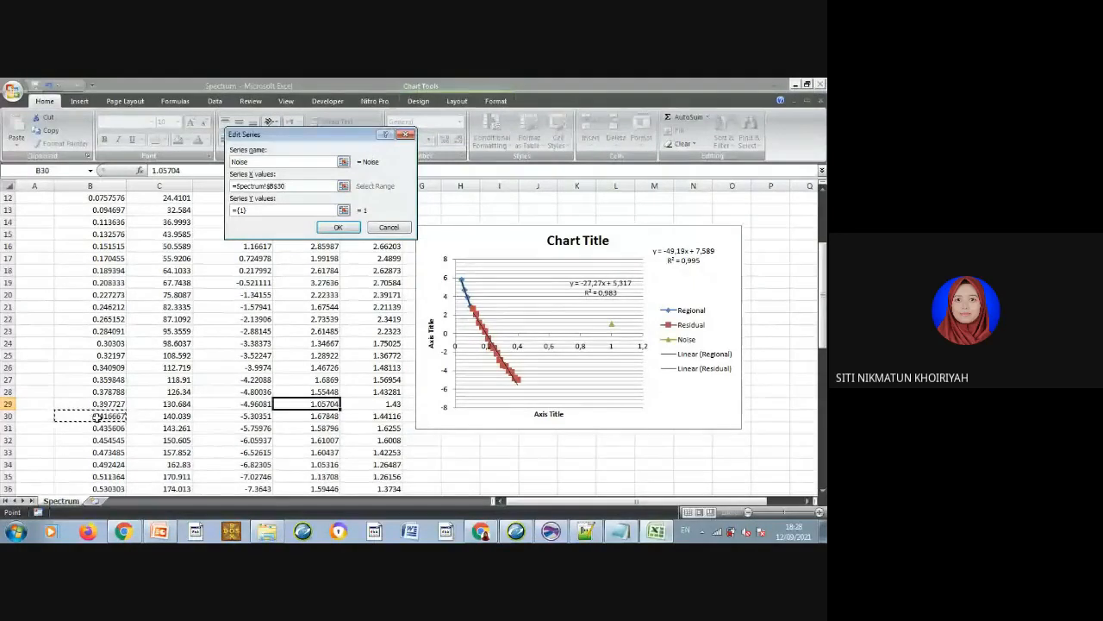
key(shift+Down)
key(shift+Down)
key(shift+Down)
key(shift+Down)
key(shift+Down)
key(shift+Down)
key(shift+Down)
key(shift+Down)
key(shift+Down)
key(shift+Down)
key(shift+Down)
key(shift+Down)
key(shift+Down)
key(shift+Down)
key(shift+Down)
key(shift+Down)
key(shift+Down)
key(shift+Down)
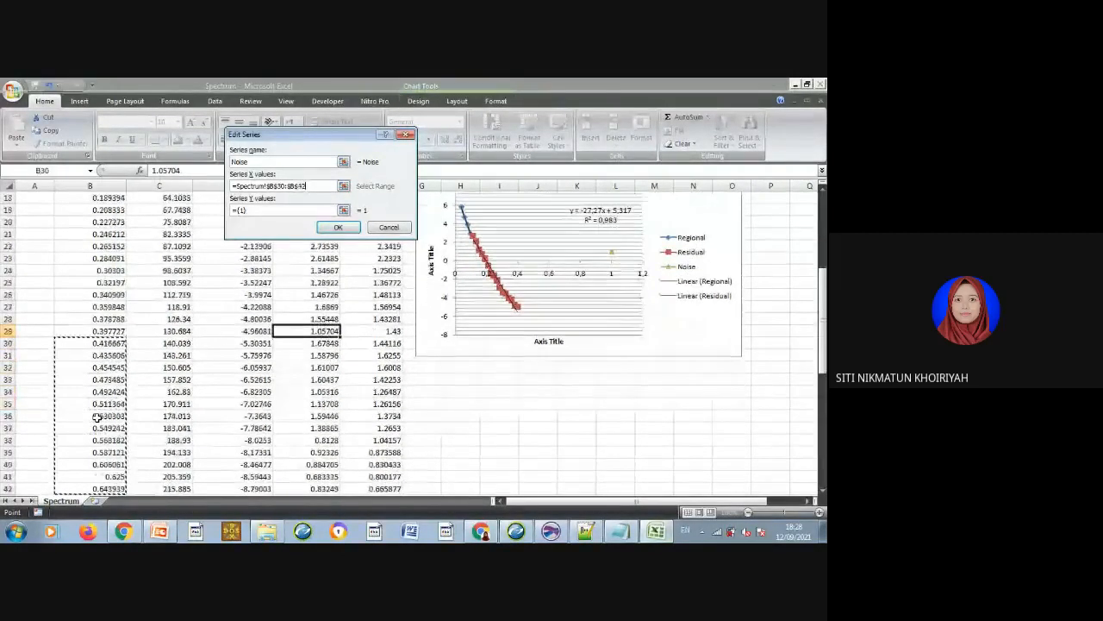
key(shift+Down)
key(shift+Down)
key(shift+Down)
key(shift+Down)
key(shift+Down)
key(shift+Down)
key(shift+Down)
key(shift+Down)
key(shift+Down)
key(shift+Down)
key(shift+Down)
key(shift+Down)
key(shift+Down)
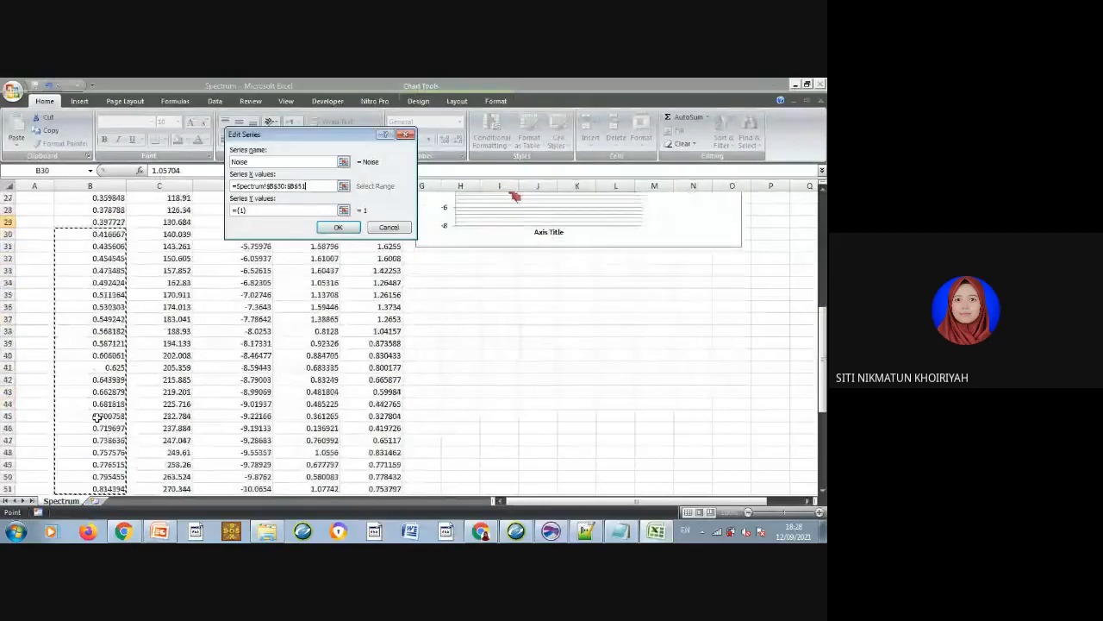
key(shift+Down)
key(shift+Down)
key(shift+Down)
key(shift+Down)
key(shift+Down)
key(shift+Down)
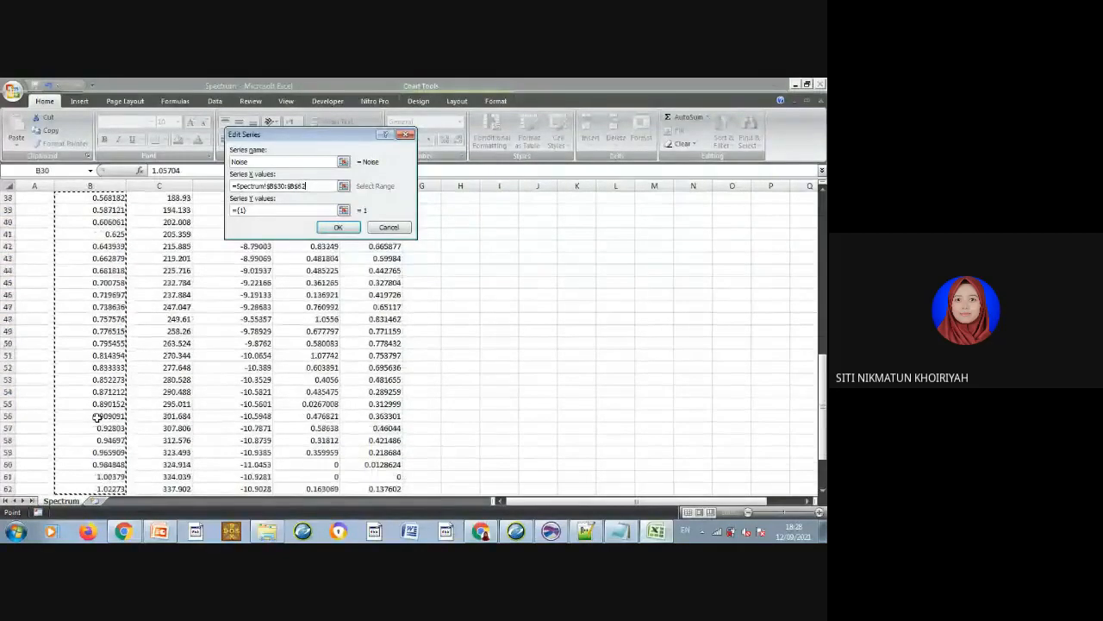
key(shift+Down)
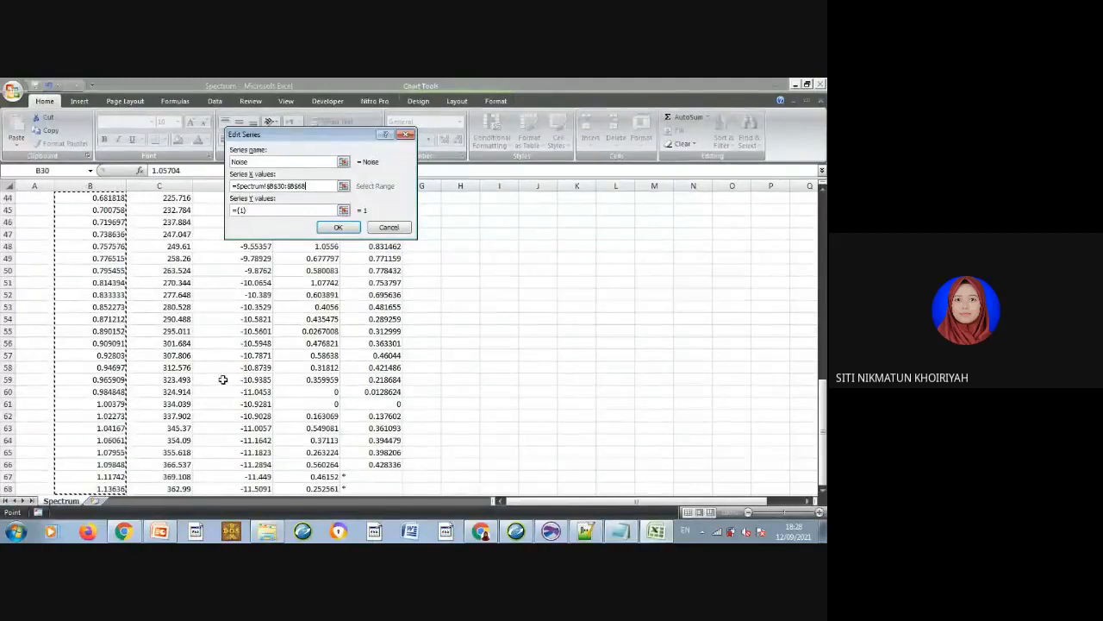
click(262, 210)
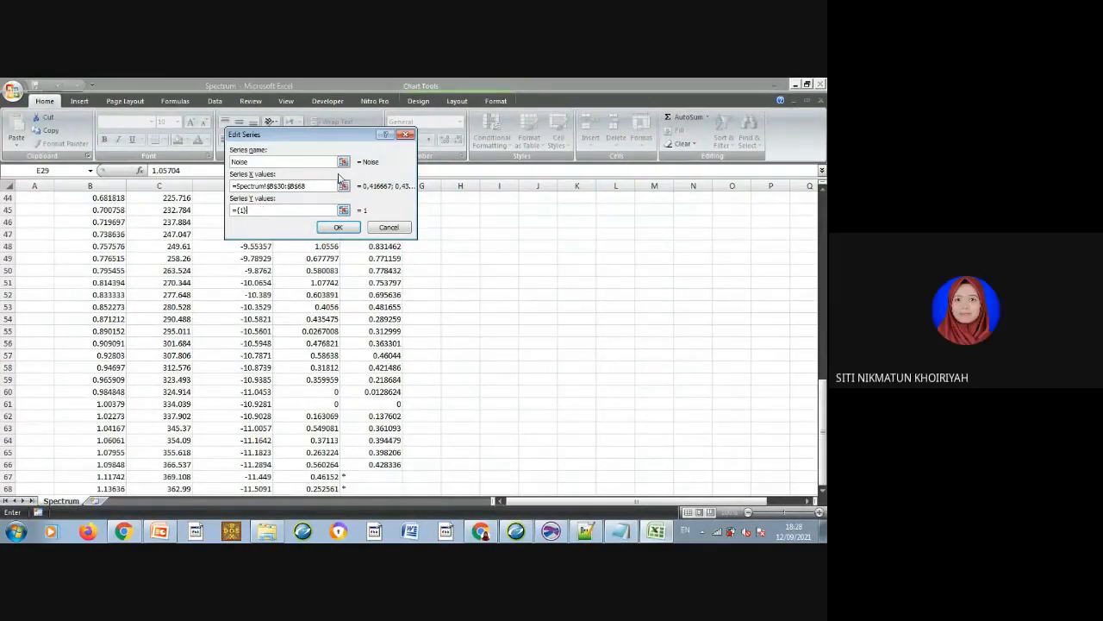
click(387, 231)
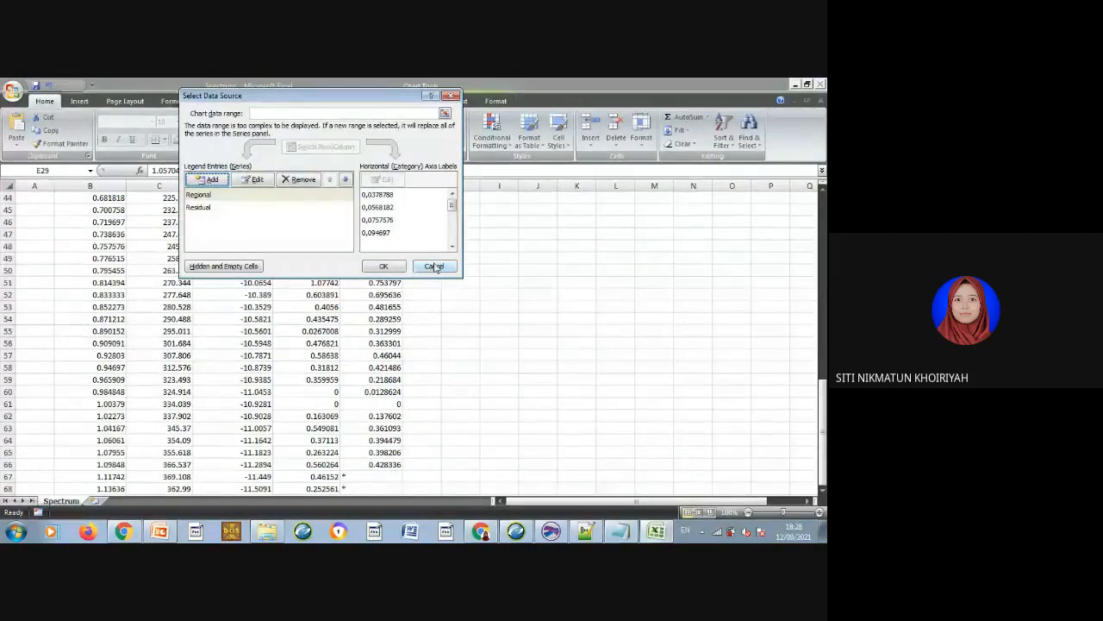
click(433, 267)
Add a chart series named Noise with its X values set to =Spectrum!$B$30:$B$68.
scroll(754, 364, up, 9)
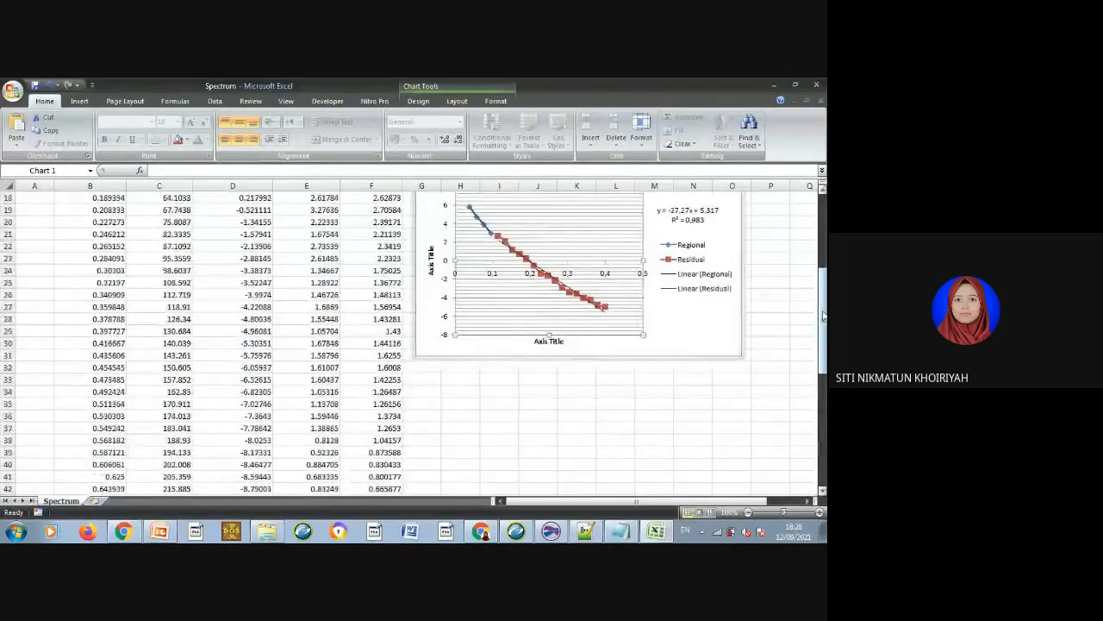
scroll(775, 298, up, 3)
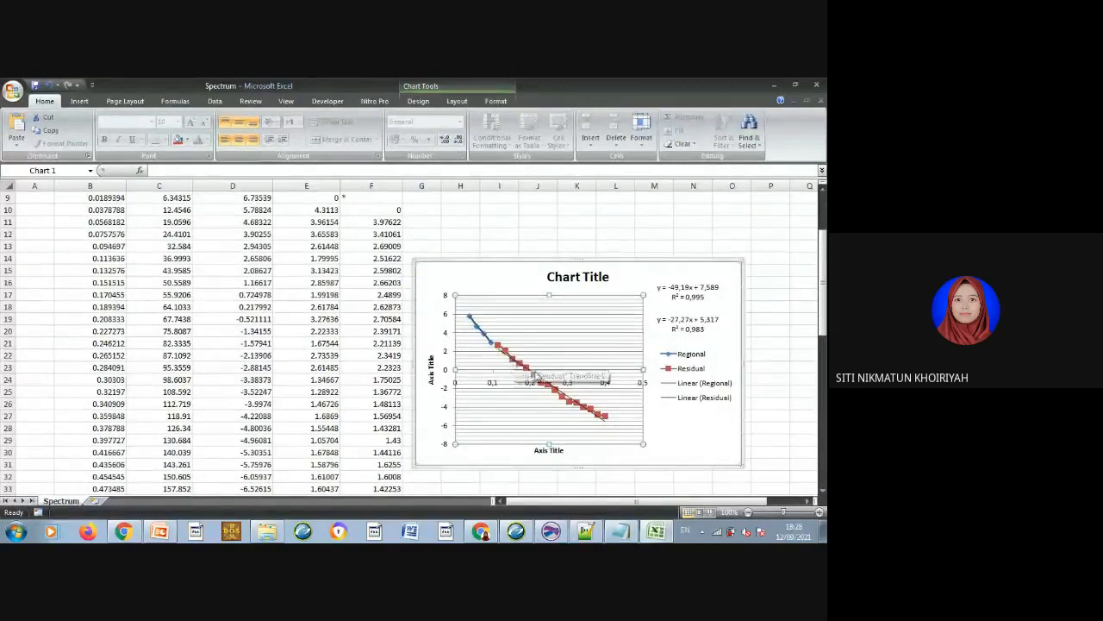
click(696, 442)
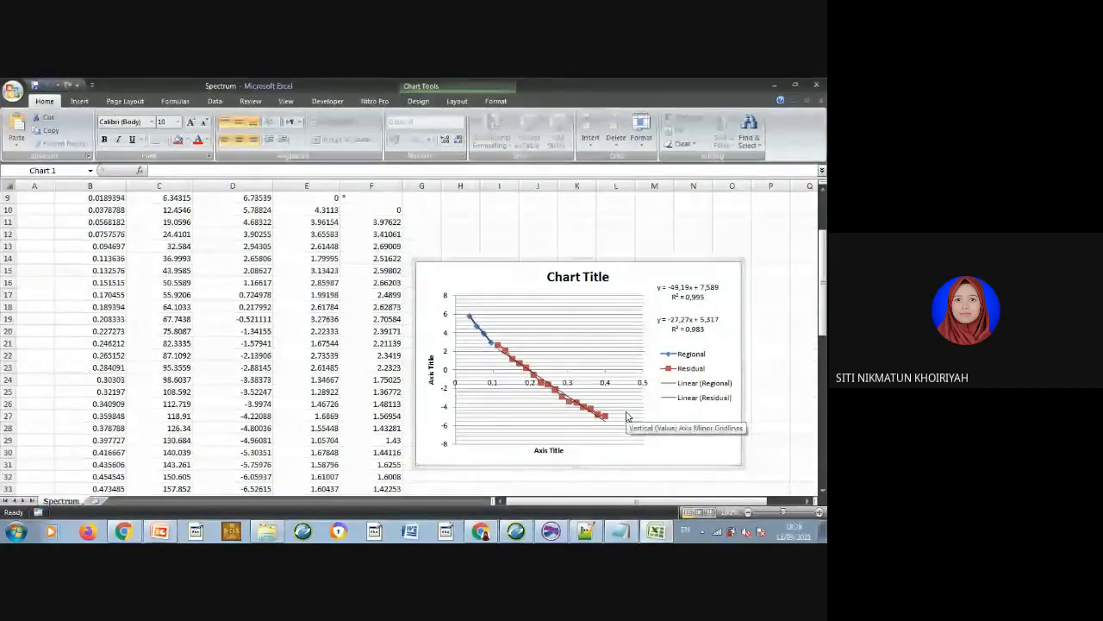
right_click(628, 417)
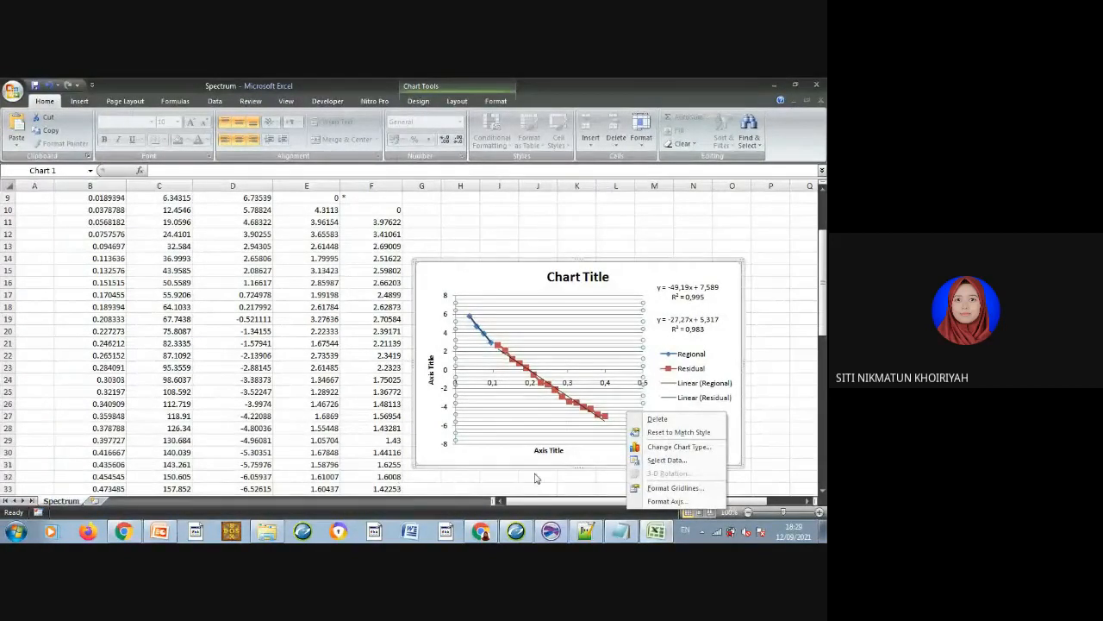
click(655, 460)
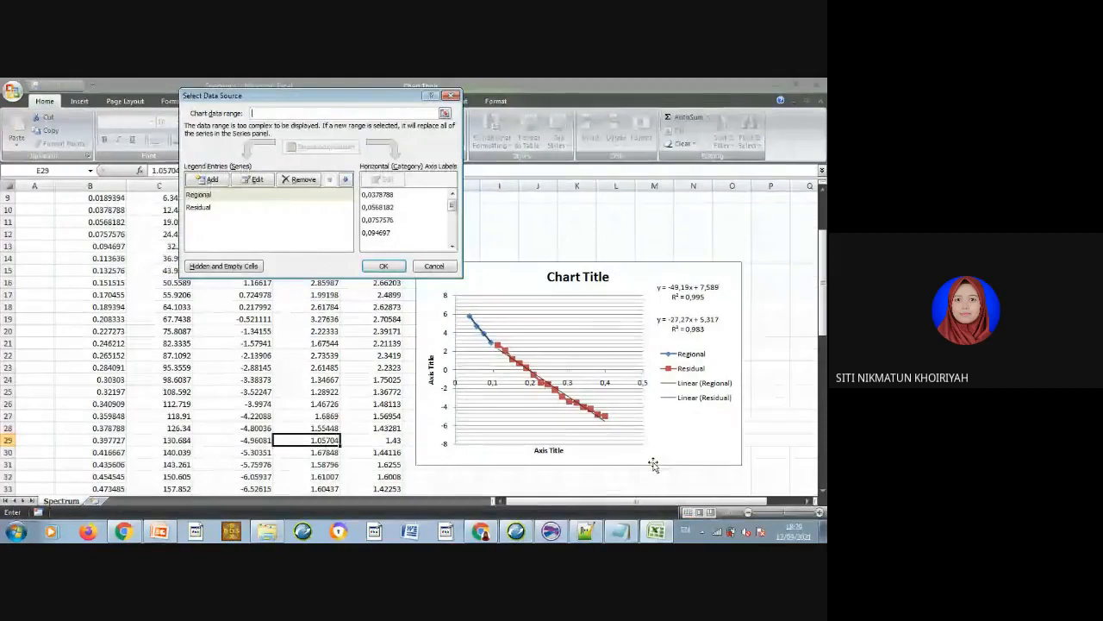
click(208, 180)
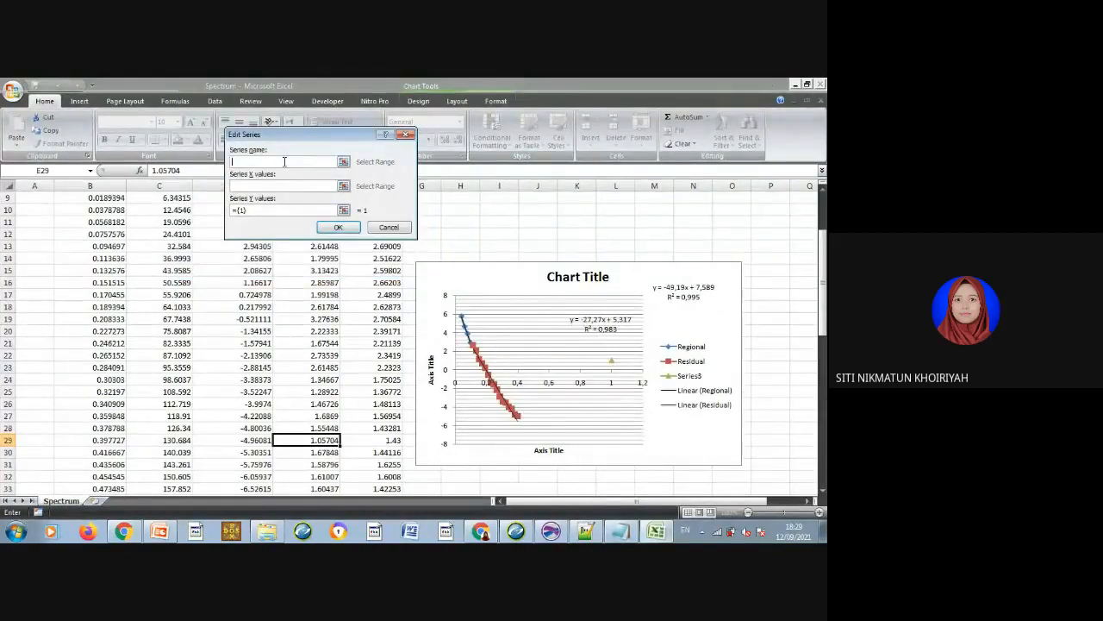
text(Noise)
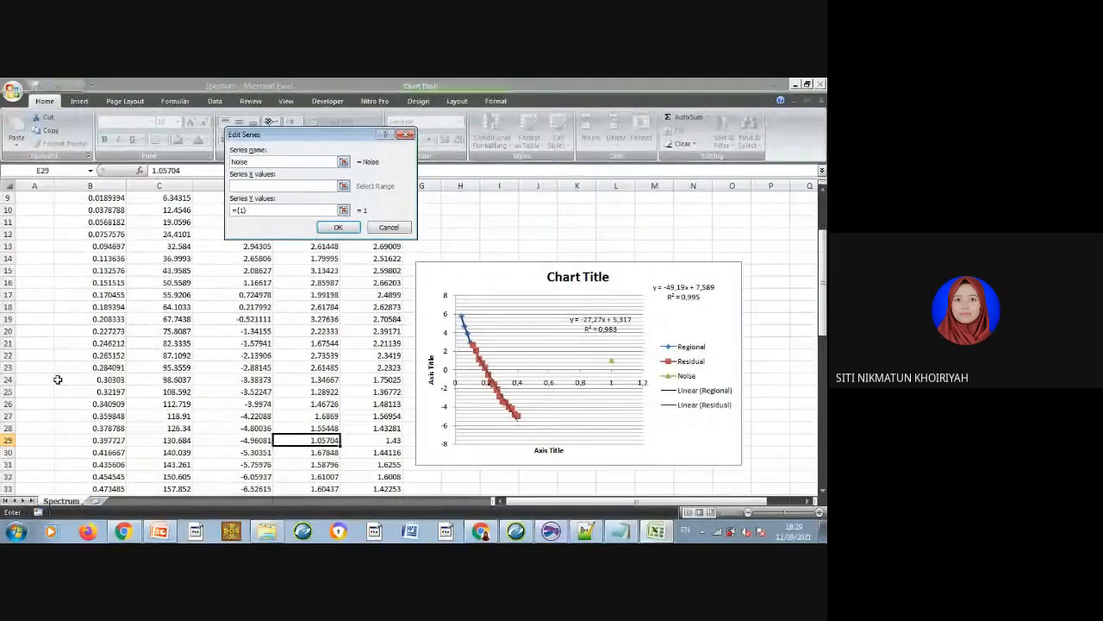
click(95, 451)
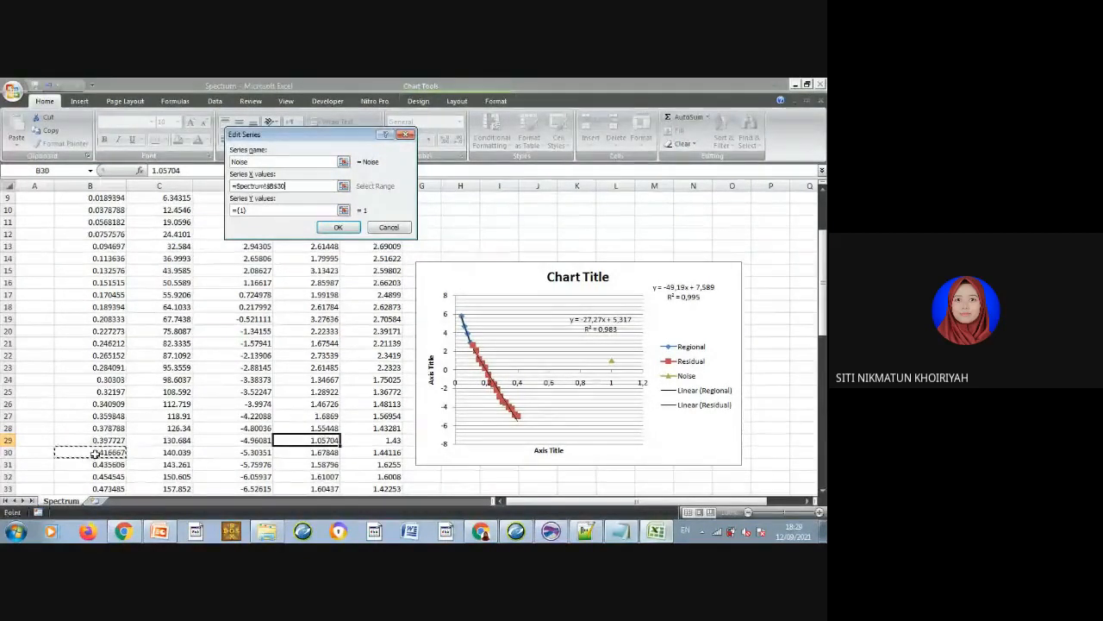
key(ctrl+shift+Down)
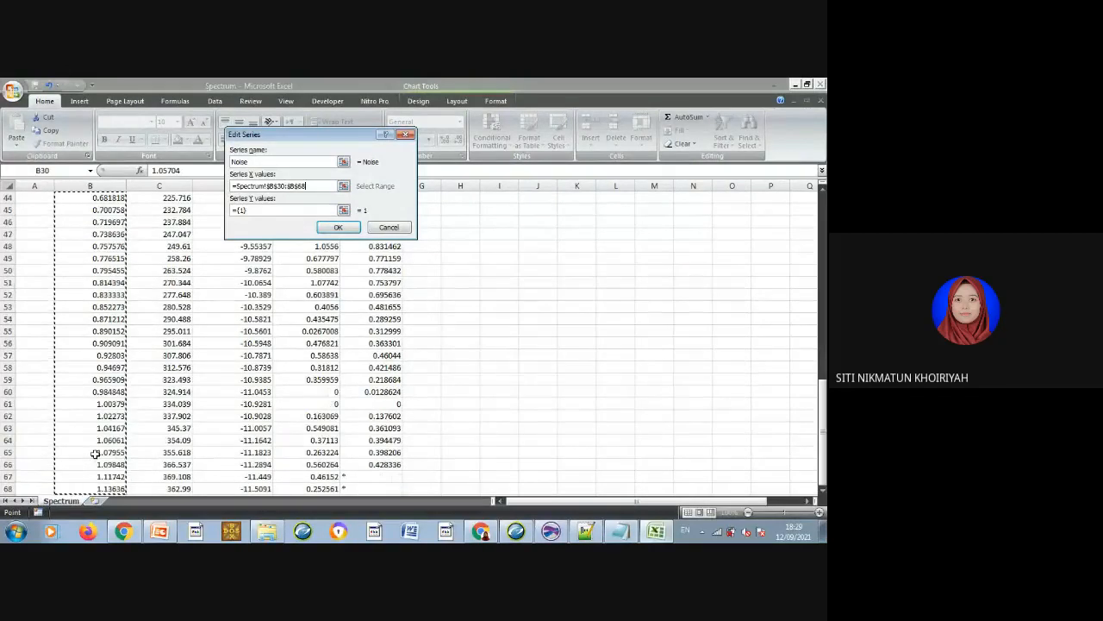
Set the Noise series' Y values to =Spectrum!$D$30:$D$68 and apply the chart data changes.
click(264, 210)
key(BackSpace)
key(BackSpace)
key(BackSpace)
key(BackSpace)
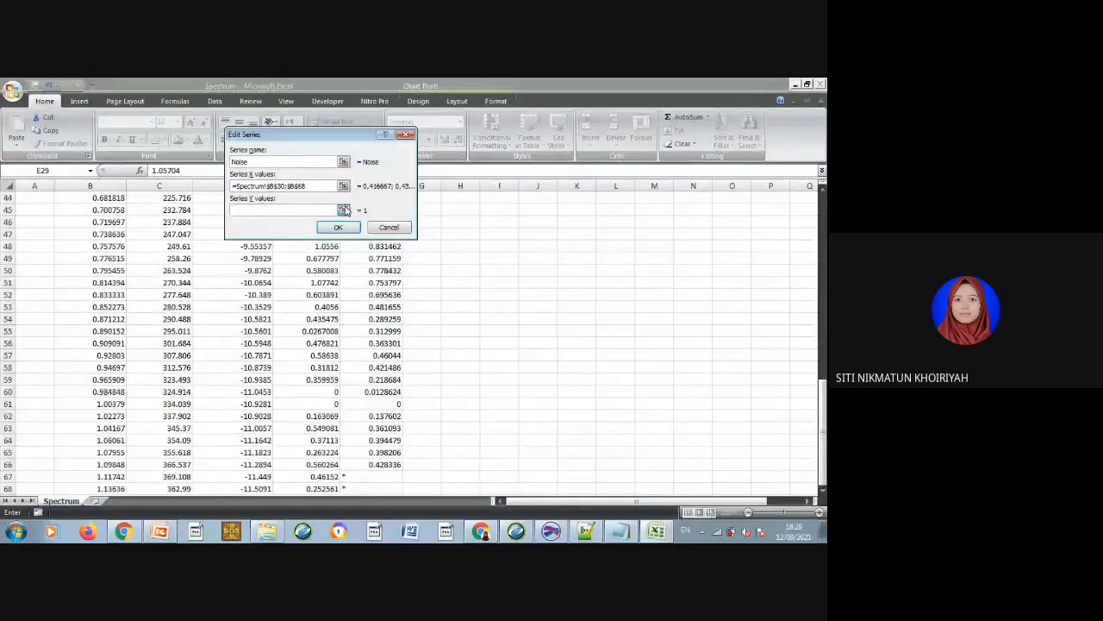
click(342, 210)
drag(412, 246, 746, 379)
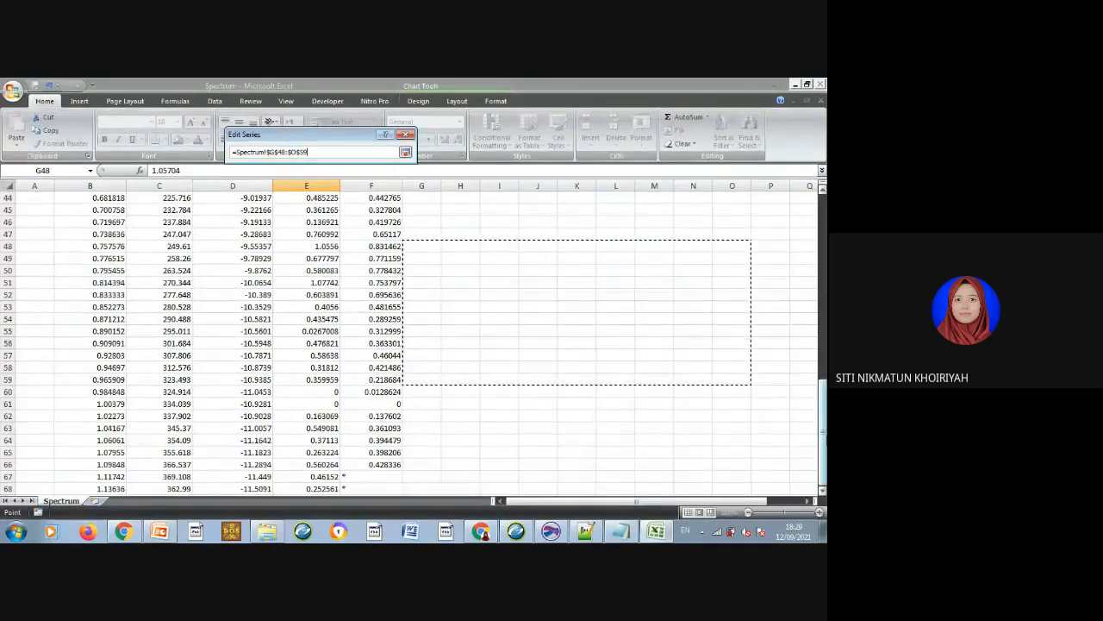
drag(822, 434, 820, 334)
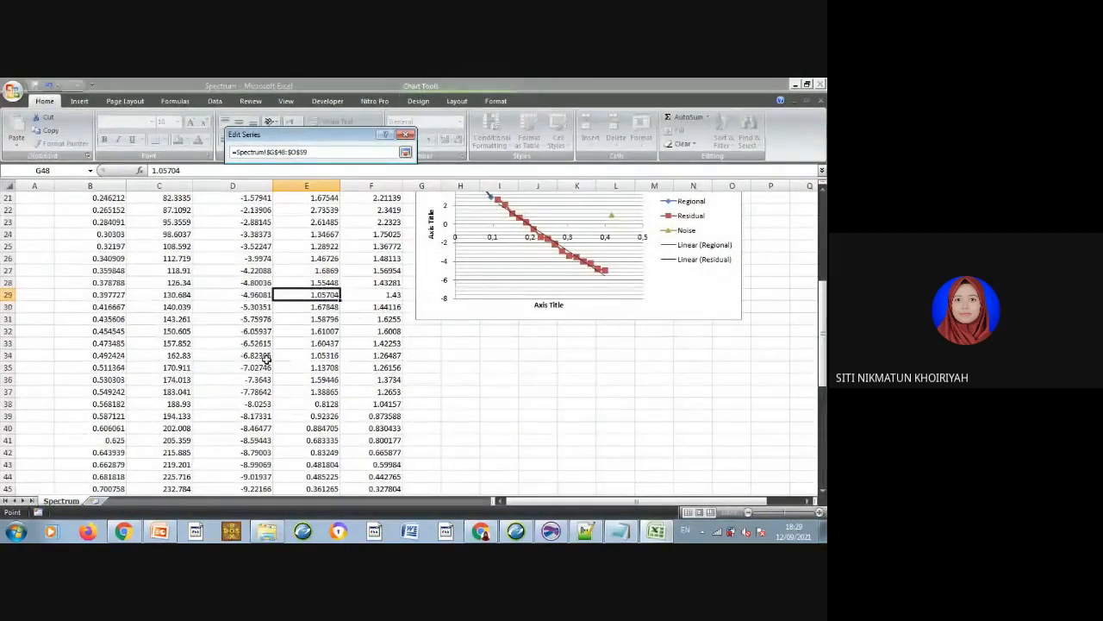
click(255, 308)
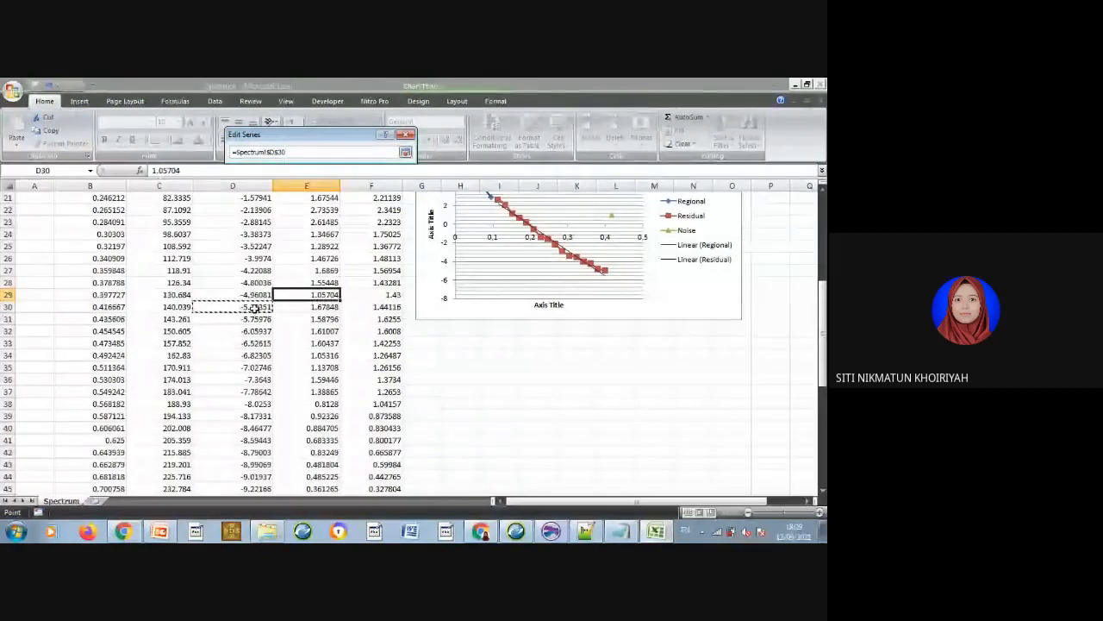
key(ctrl+shift+Down)
key(Return)
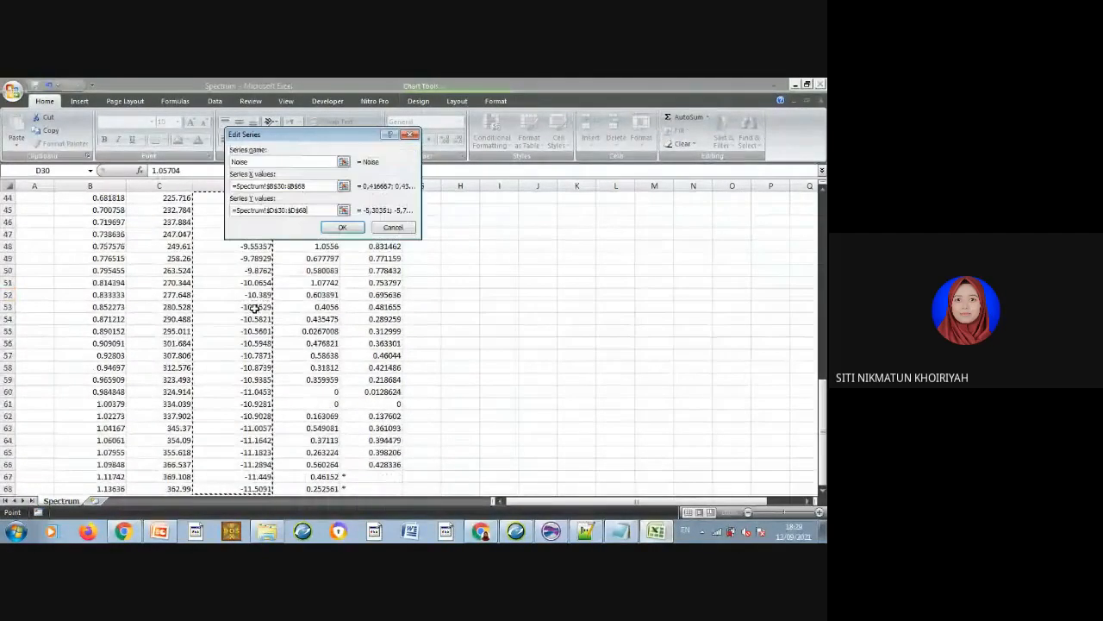
click(343, 228)
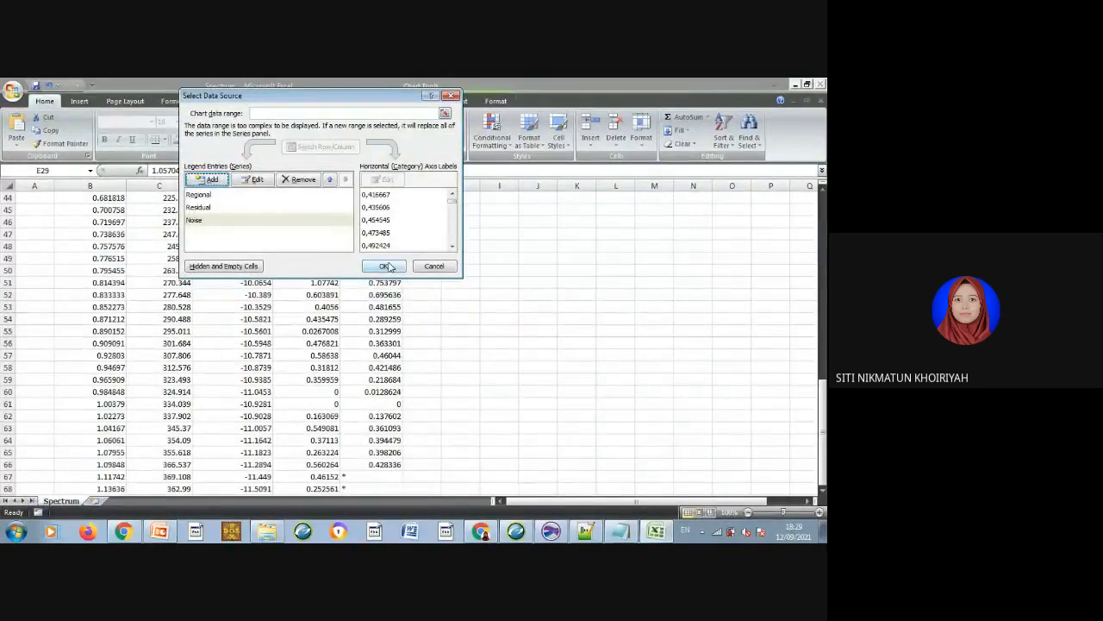
click(385, 266)
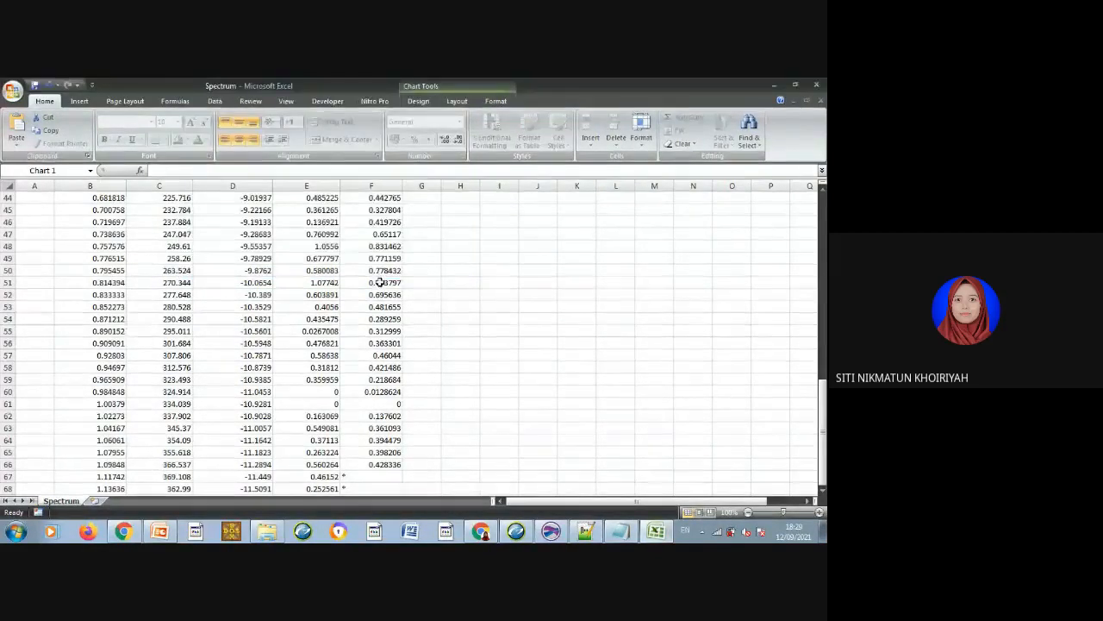
Apply the chart layout with linear trendline, equation and R² value to the chart's Noise series.
right_click(378, 283)
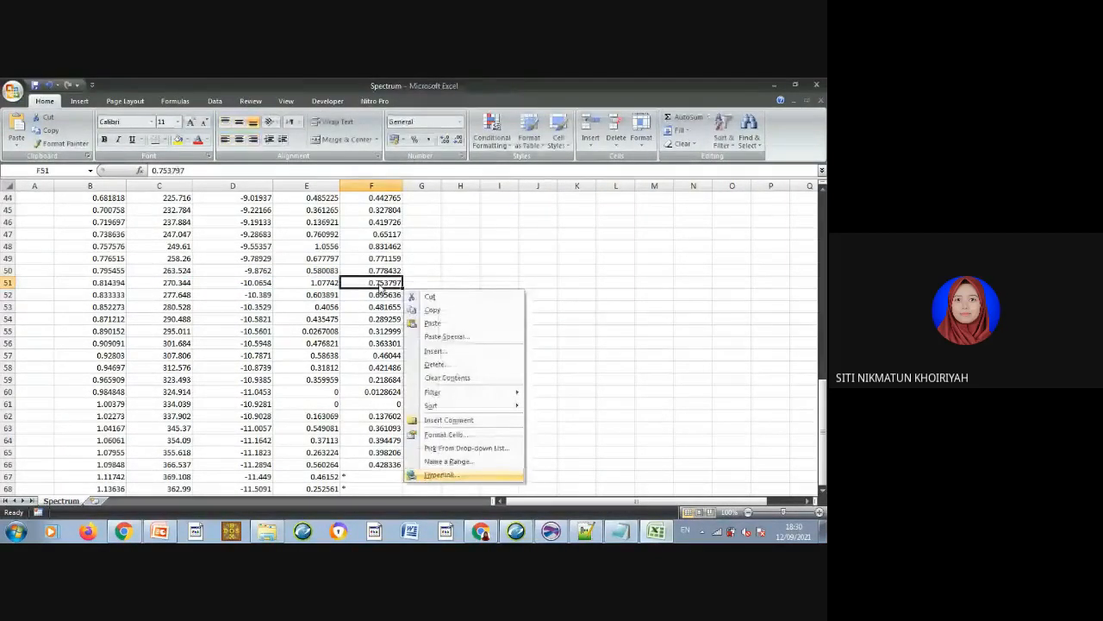
click(443, 257)
click(357, 295)
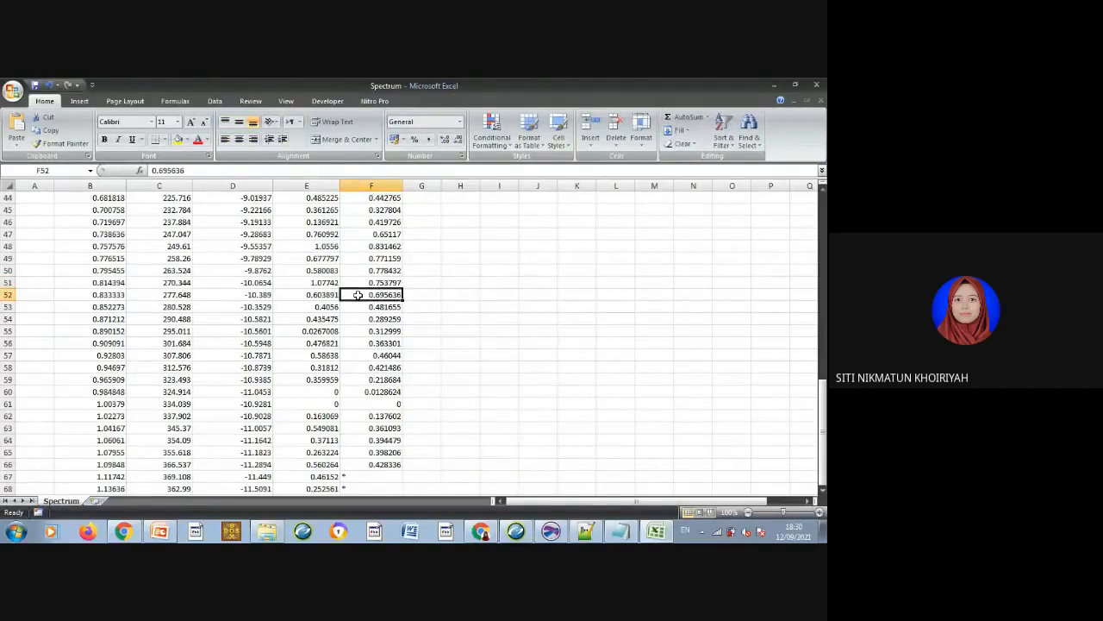
key(ctrl+Up)
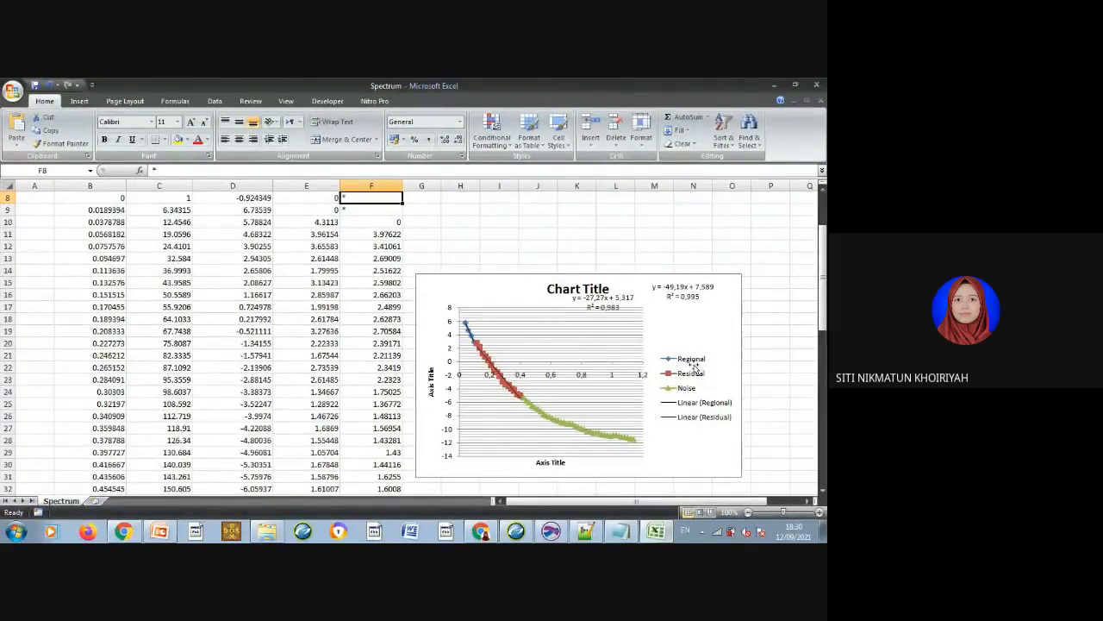
click(570, 424)
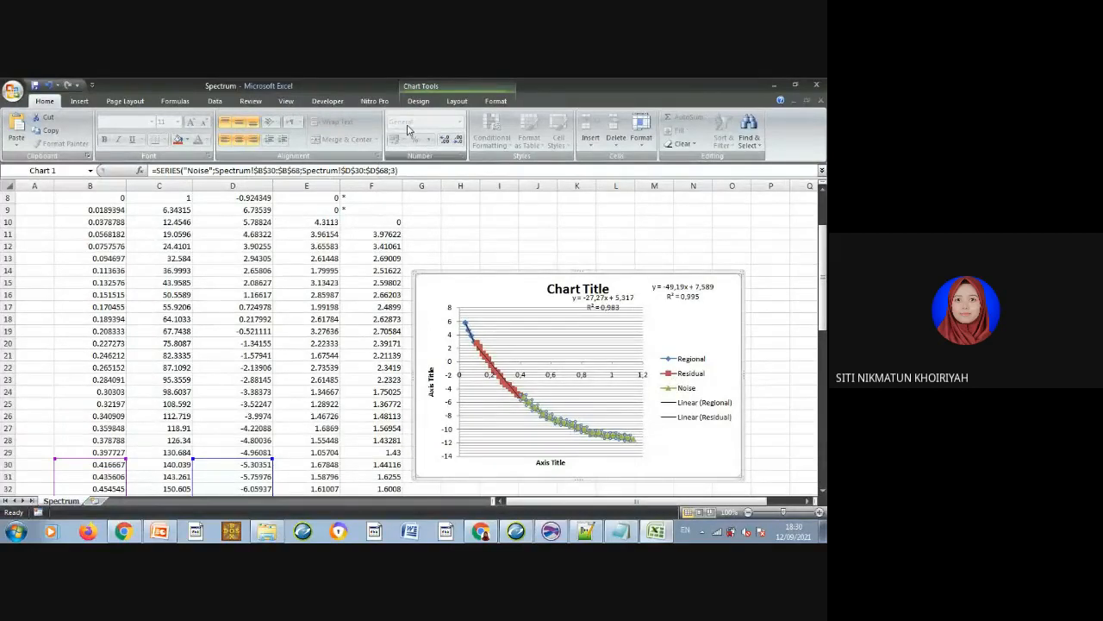
click(417, 103)
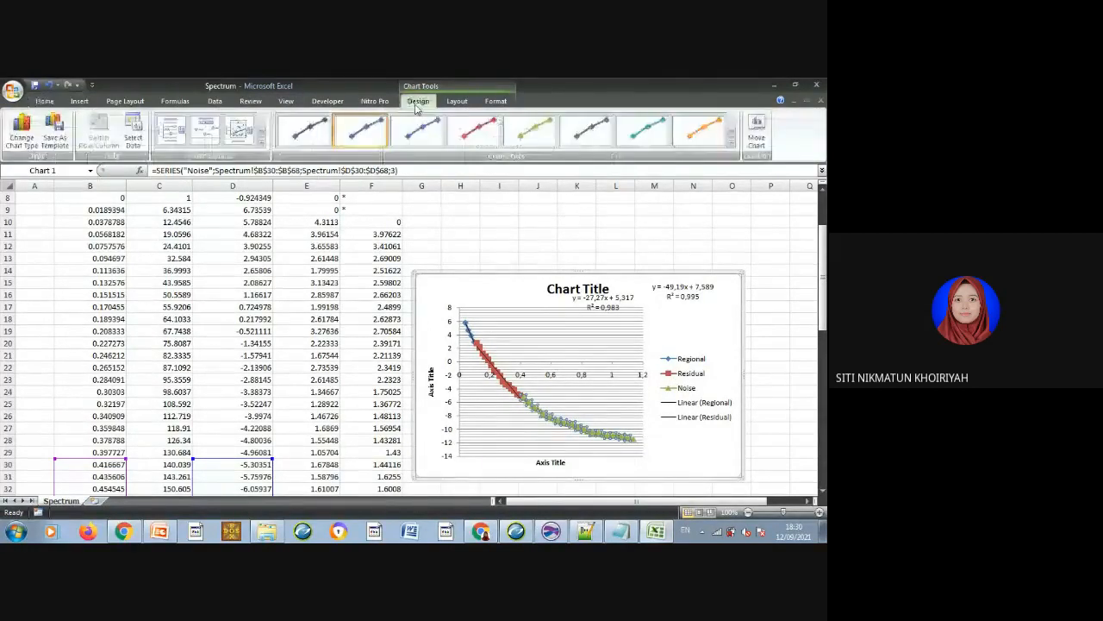
click(262, 147)
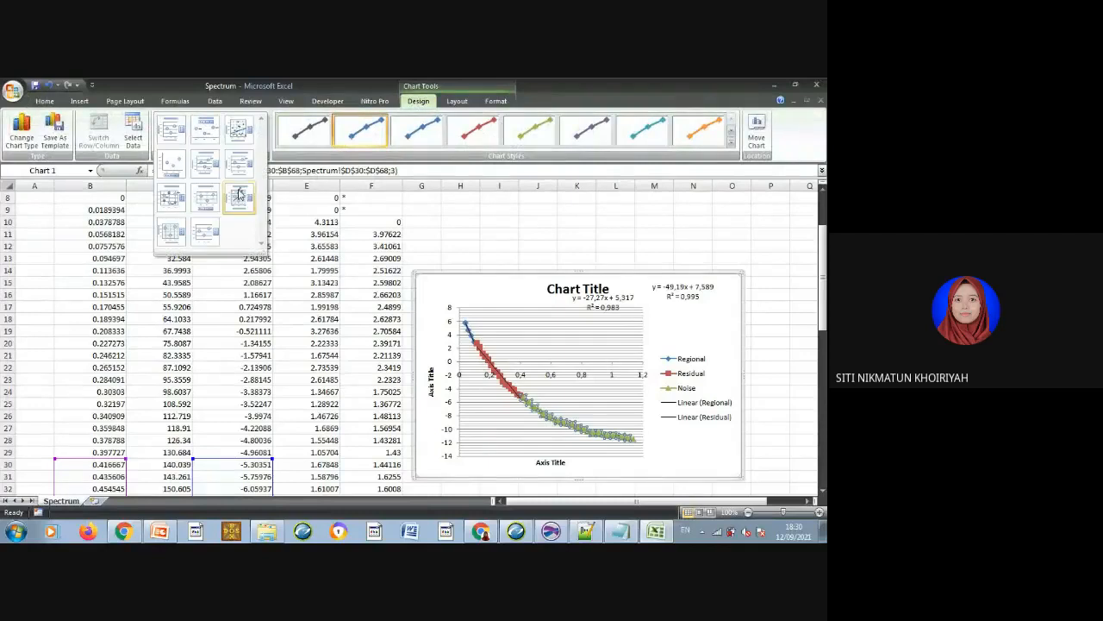
click(239, 201)
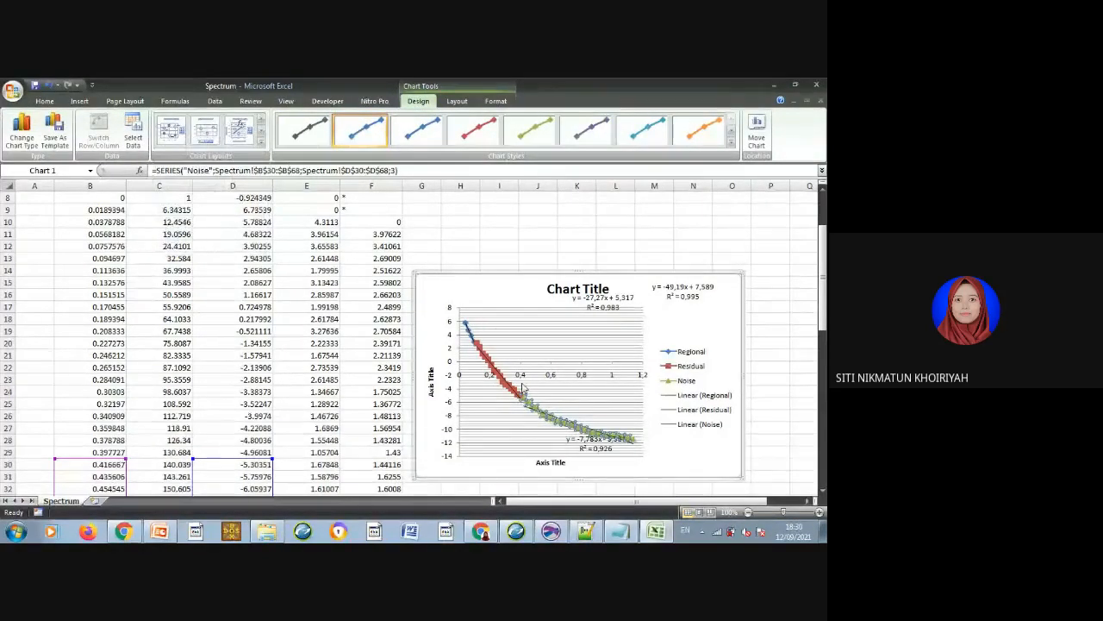
Move the Noise trendline equation just above the legend and place the Residual equation between it and the Regional equation.
click(579, 441)
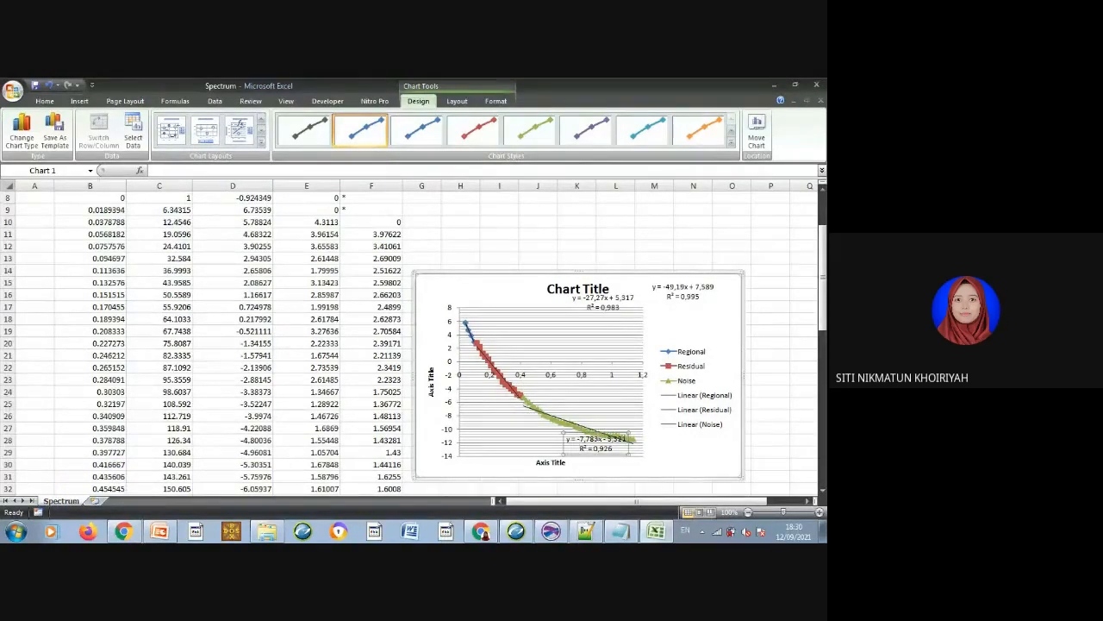
drag(594, 431, 692, 327)
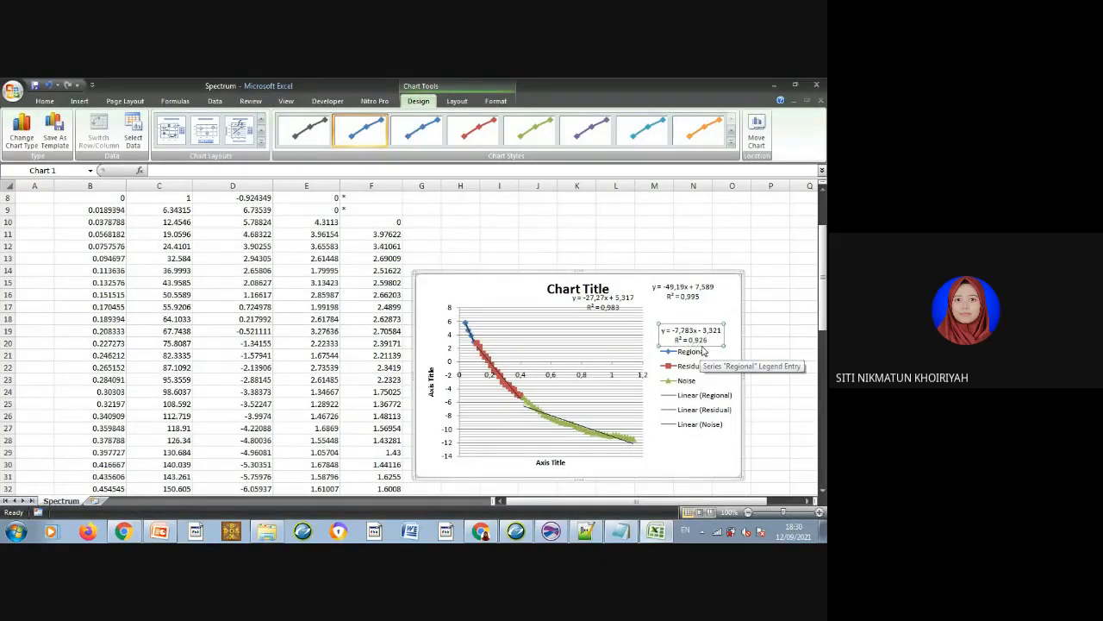
click(596, 307)
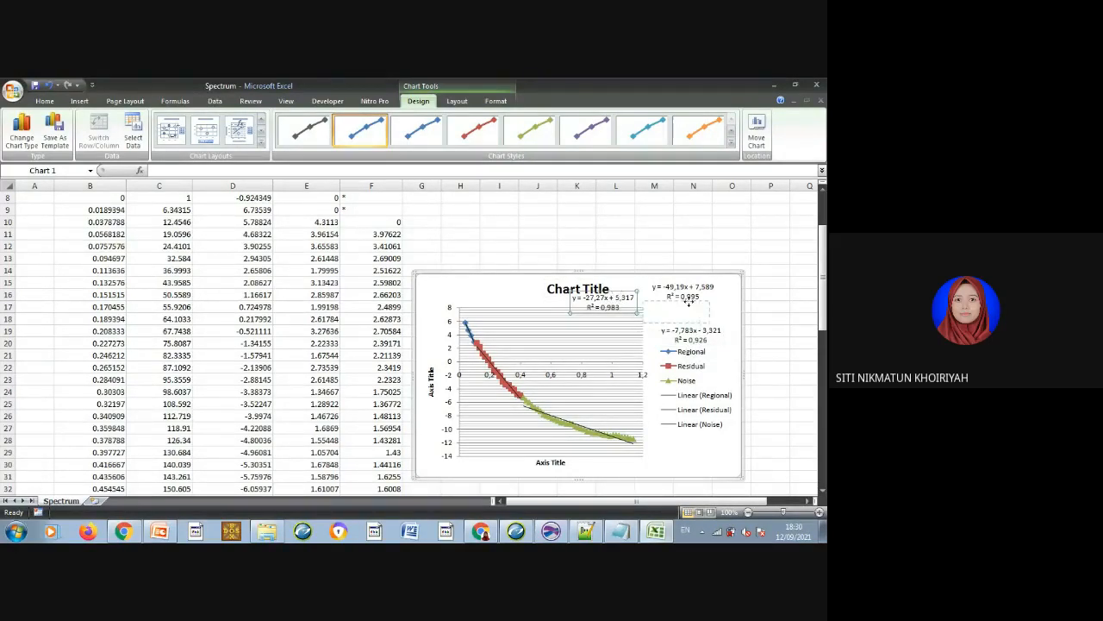
drag(691, 300, 696, 303)
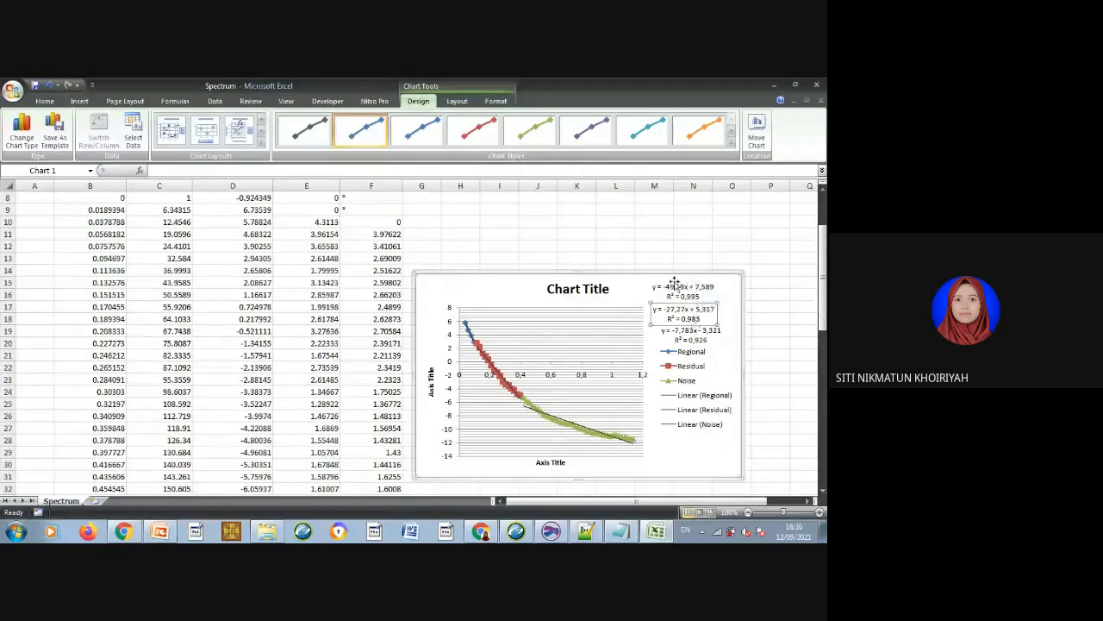
click(764, 305)
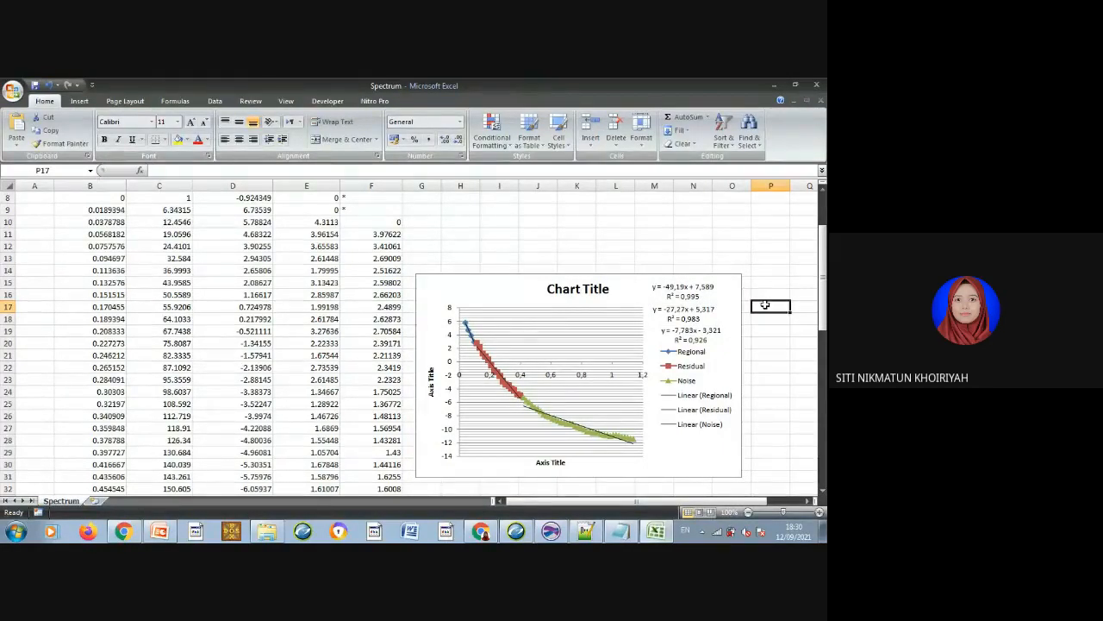
click(471, 341)
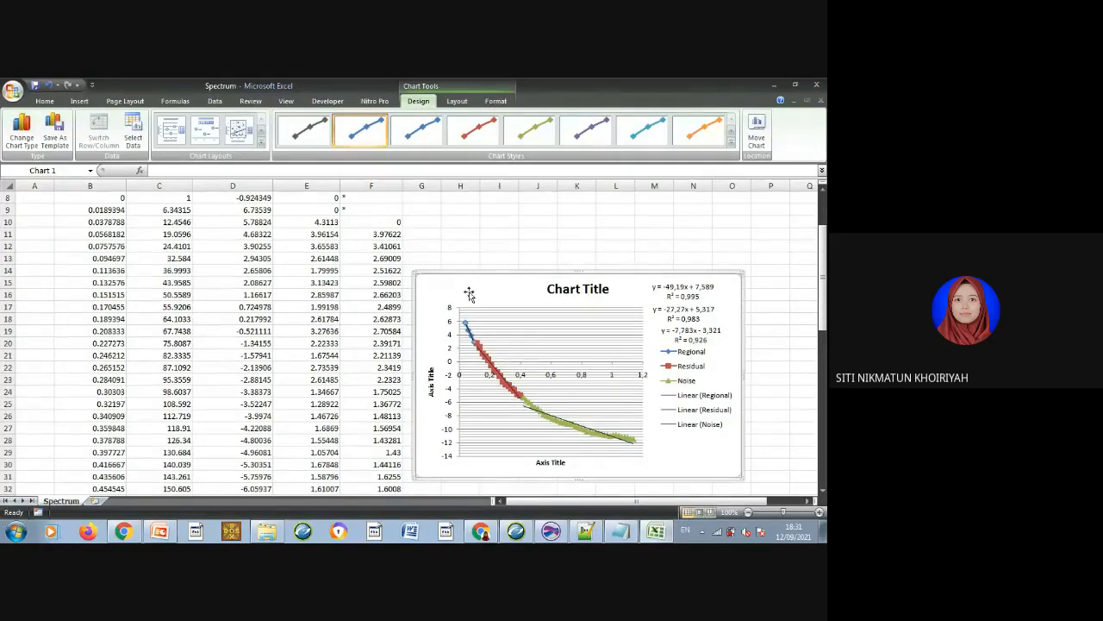
drag(823, 285, 824, 316)
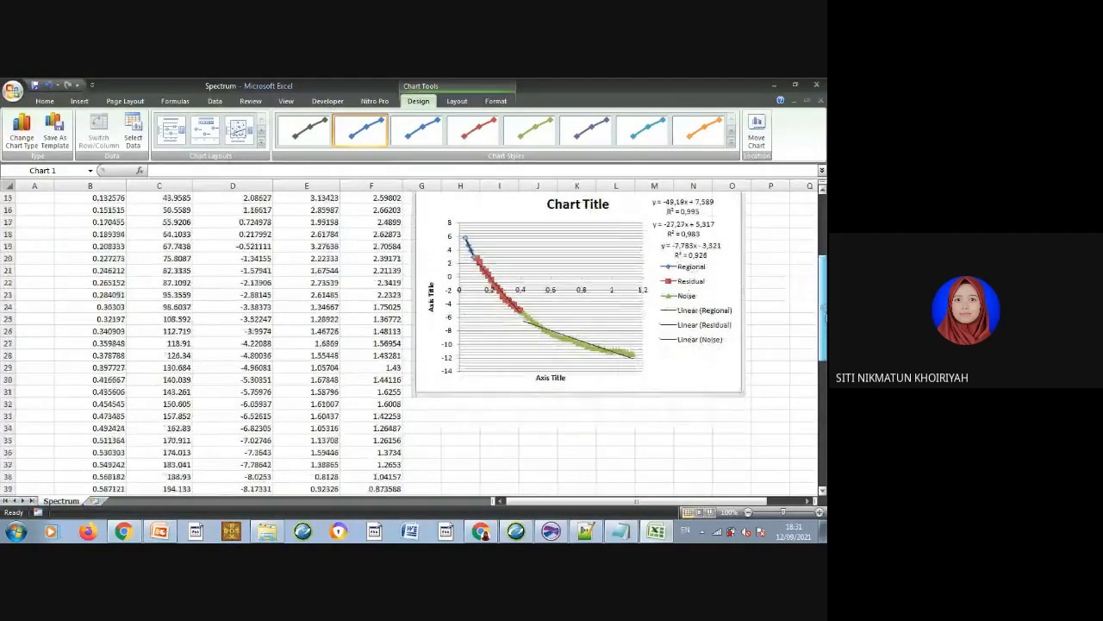
click(316, 370)
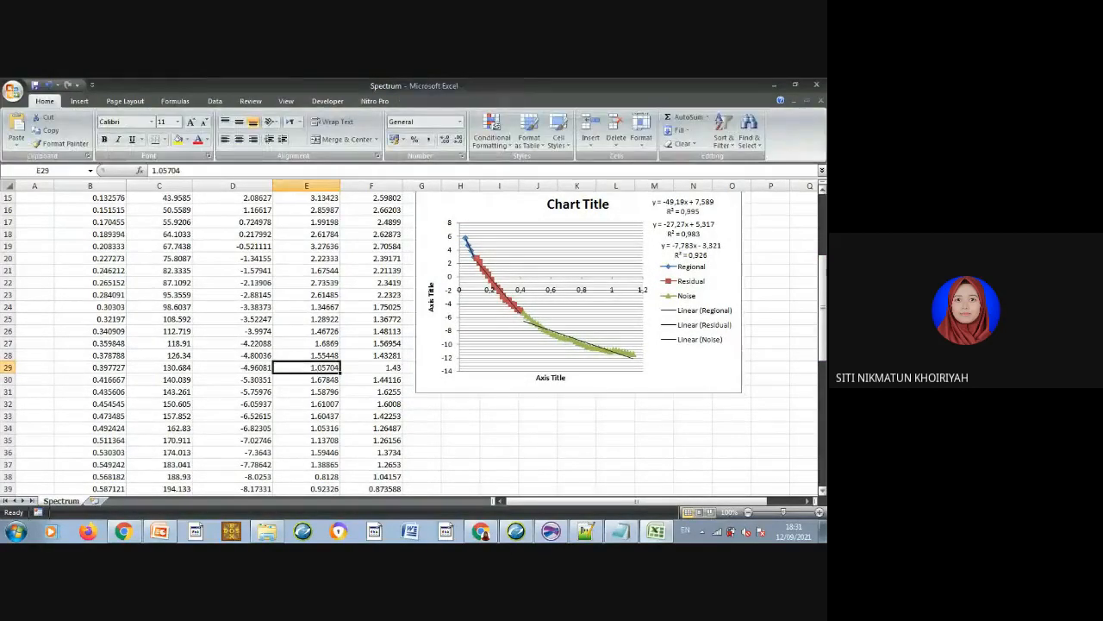
drag(820, 278, 814, 227)
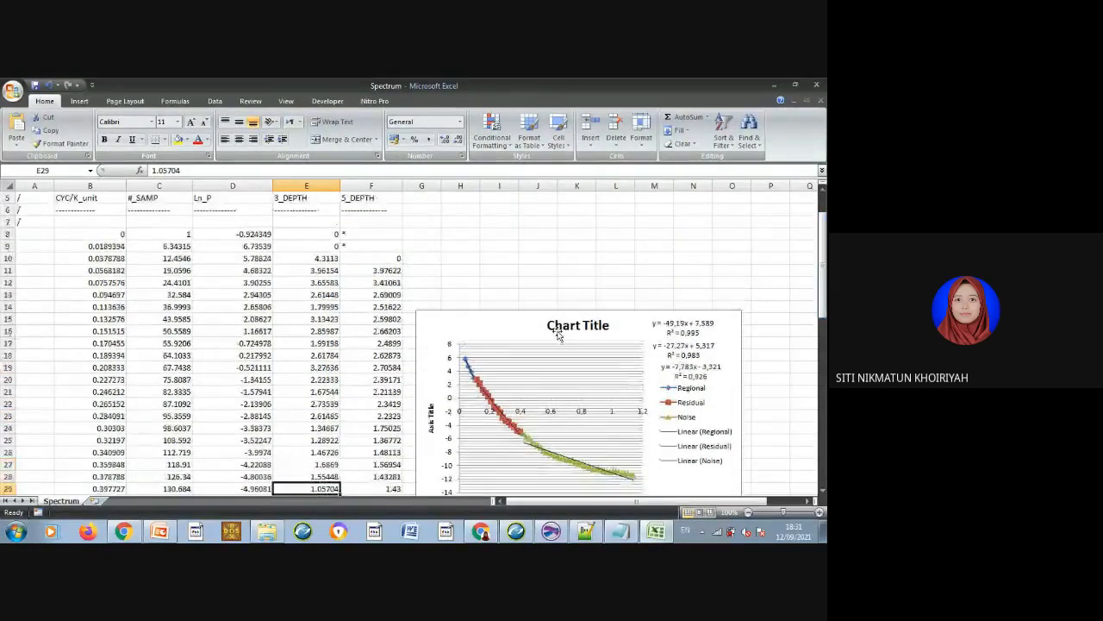
click(317, 357)
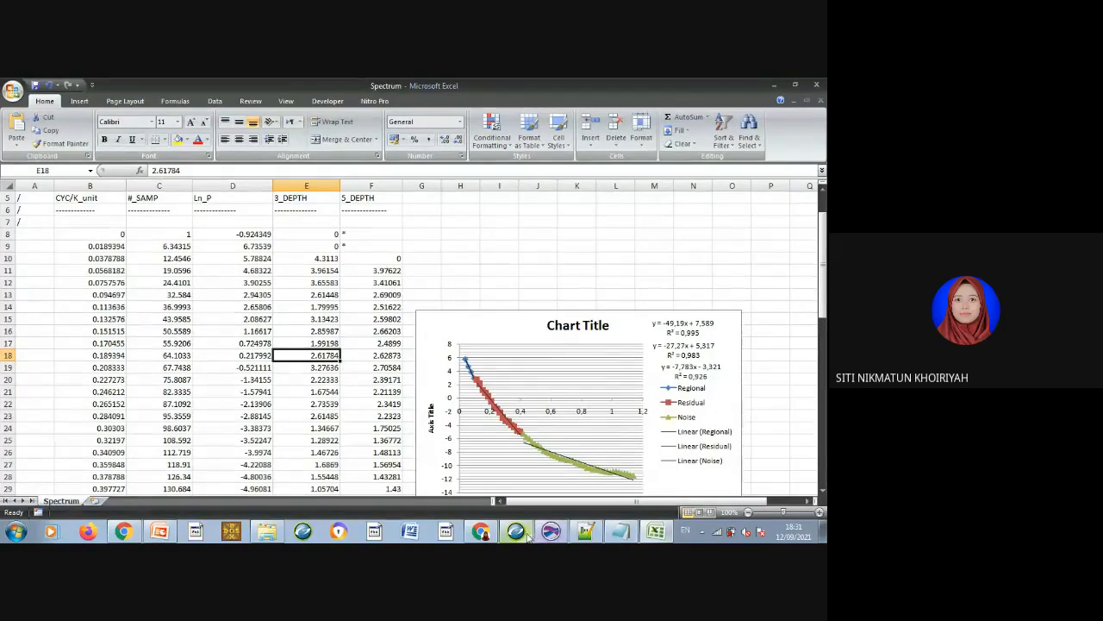
Switch to Oasis montaj and open the CBA.grd grid for viewing.
mouse_move(526, 535)
click(501, 504)
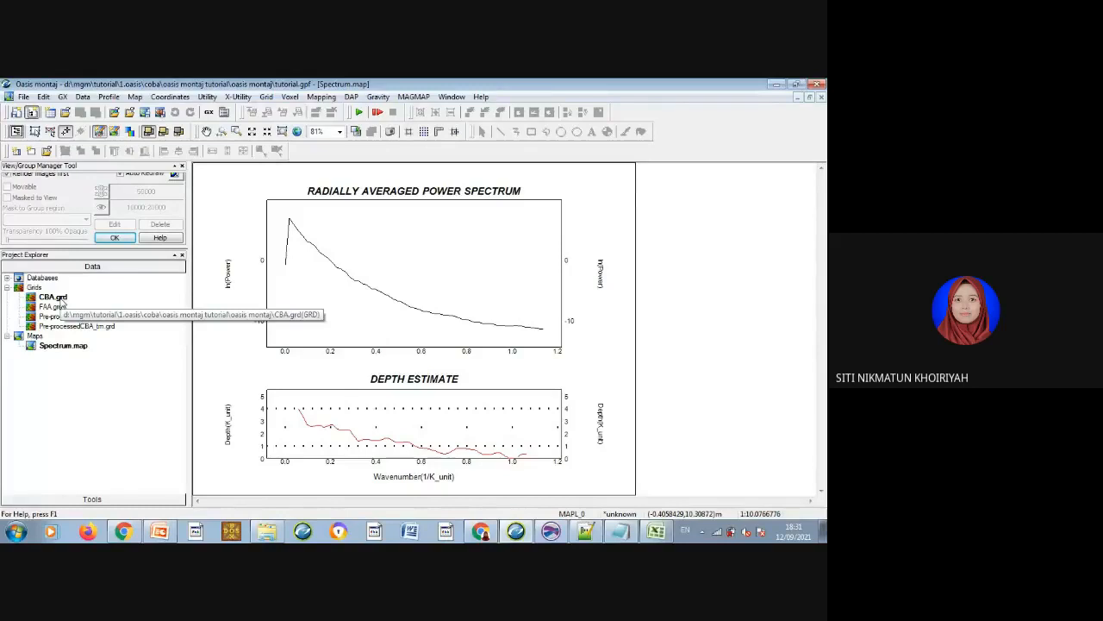
double_click(60, 299)
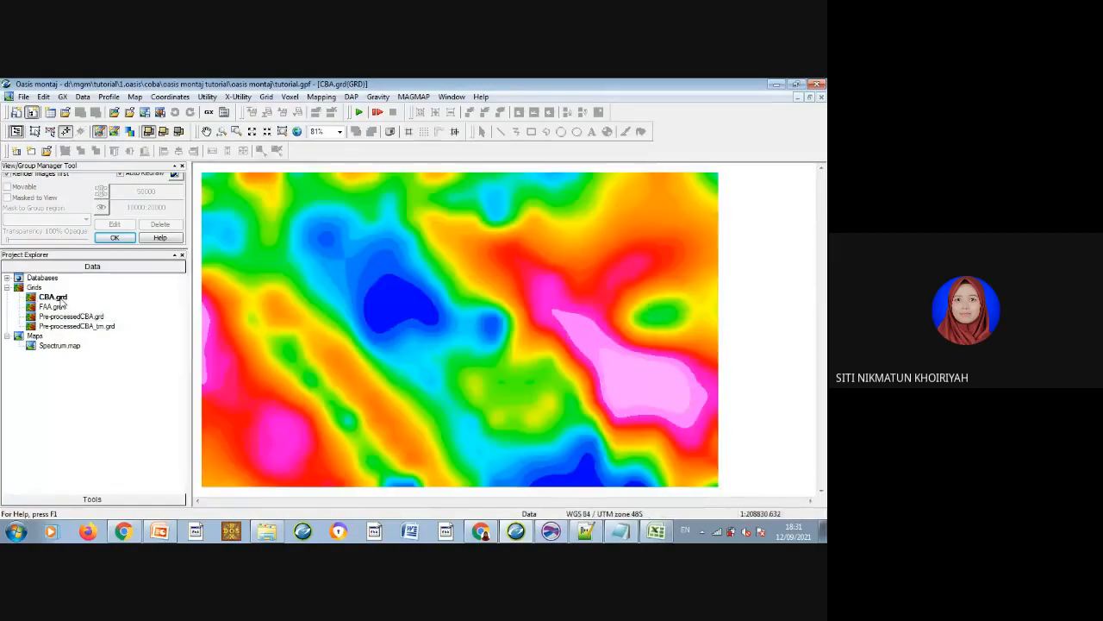
click(295, 133)
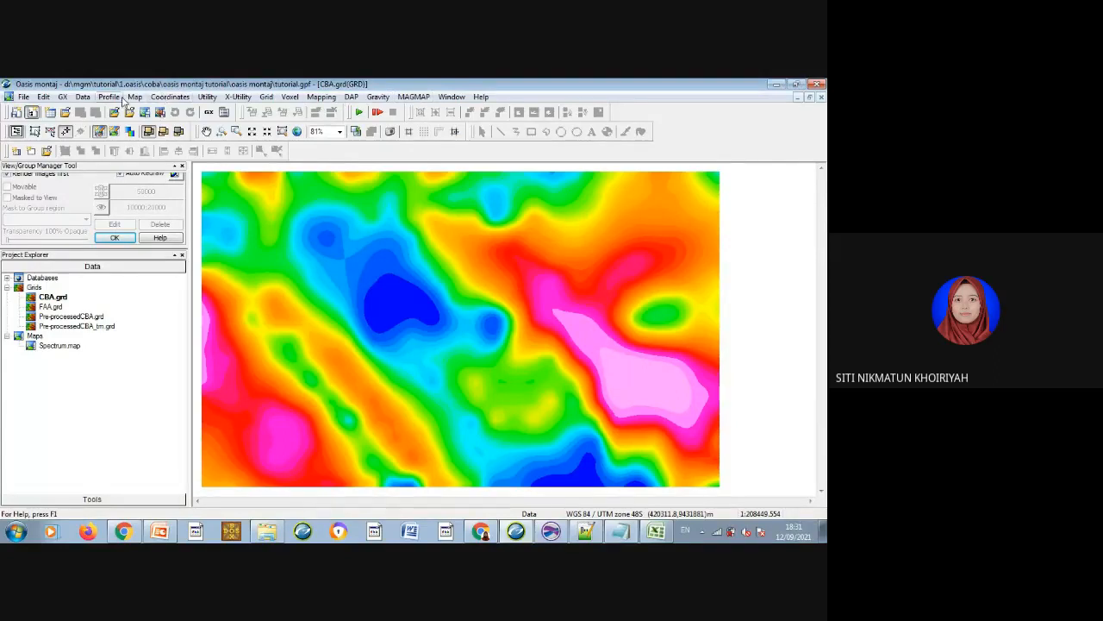
click(62, 96)
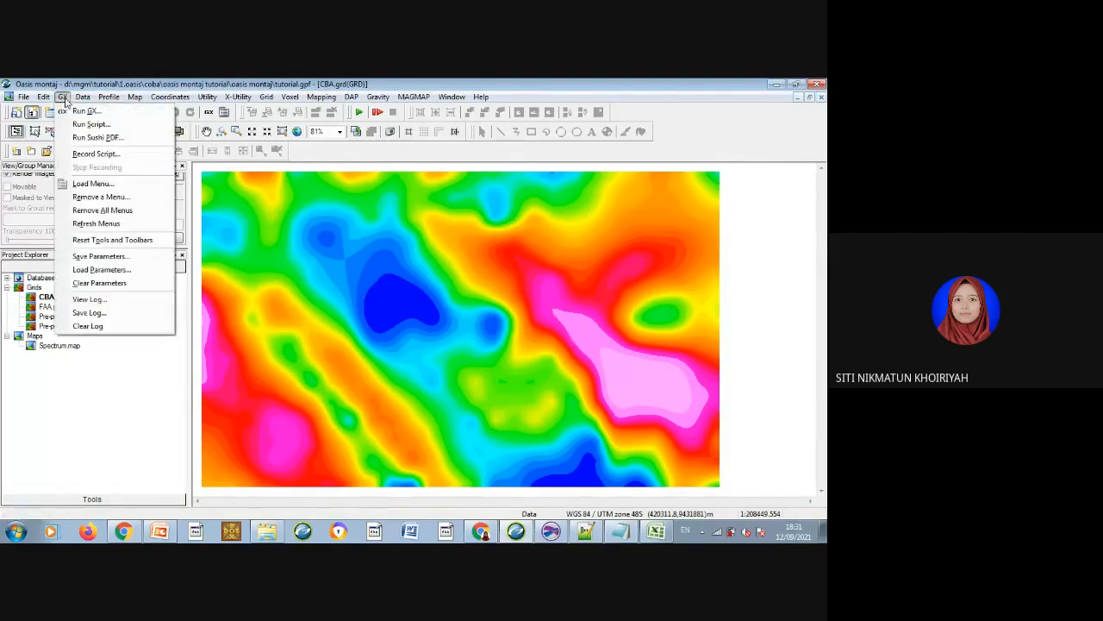
click(135, 190)
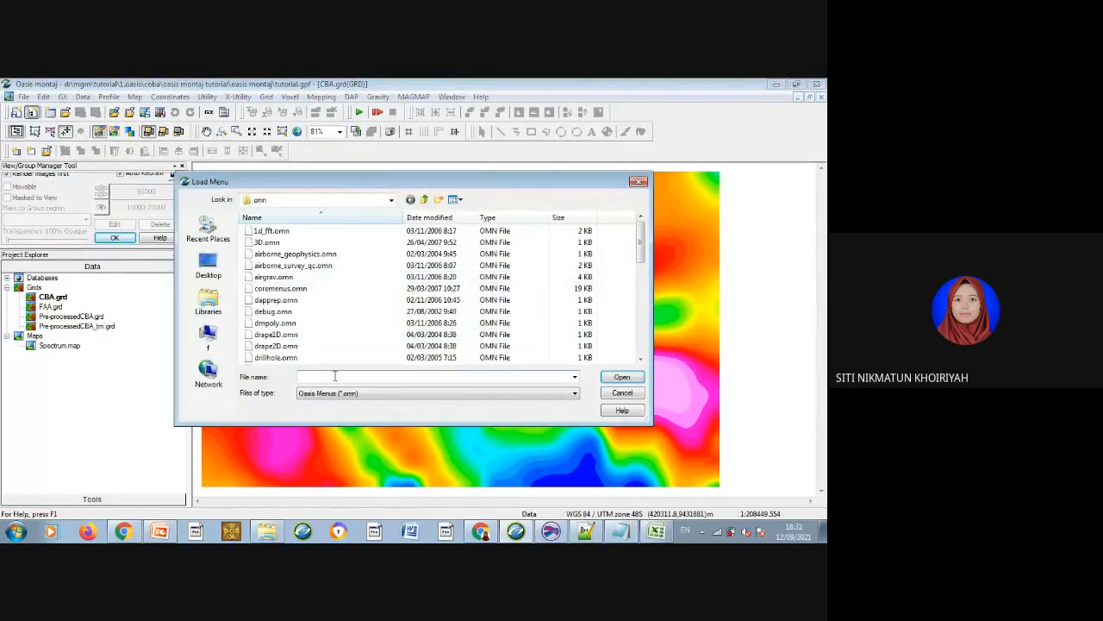
text(ma)
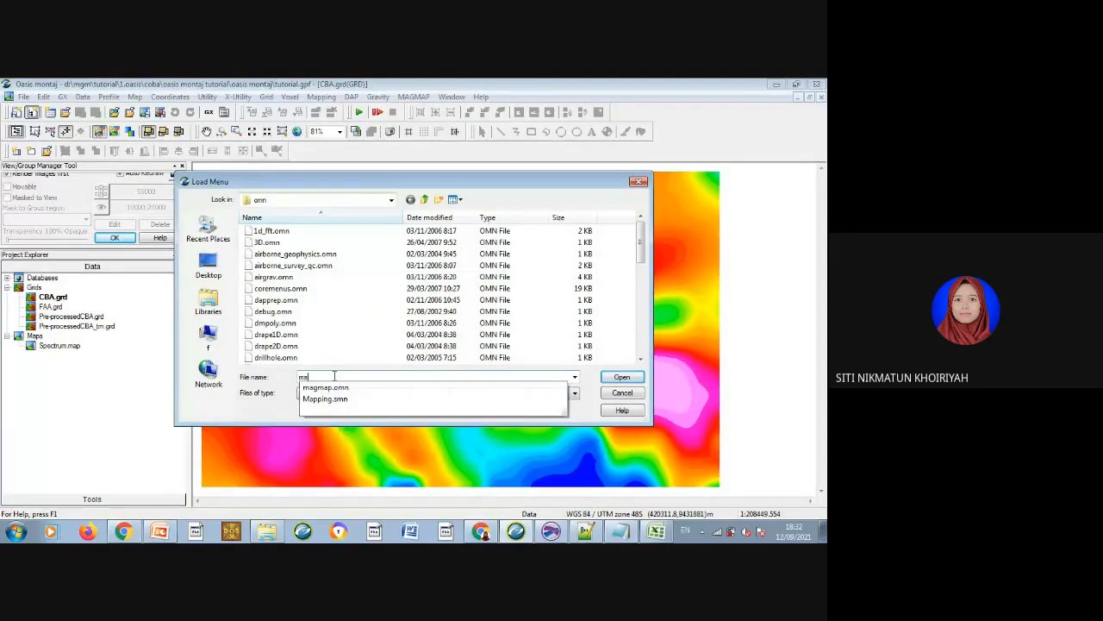
text(g)
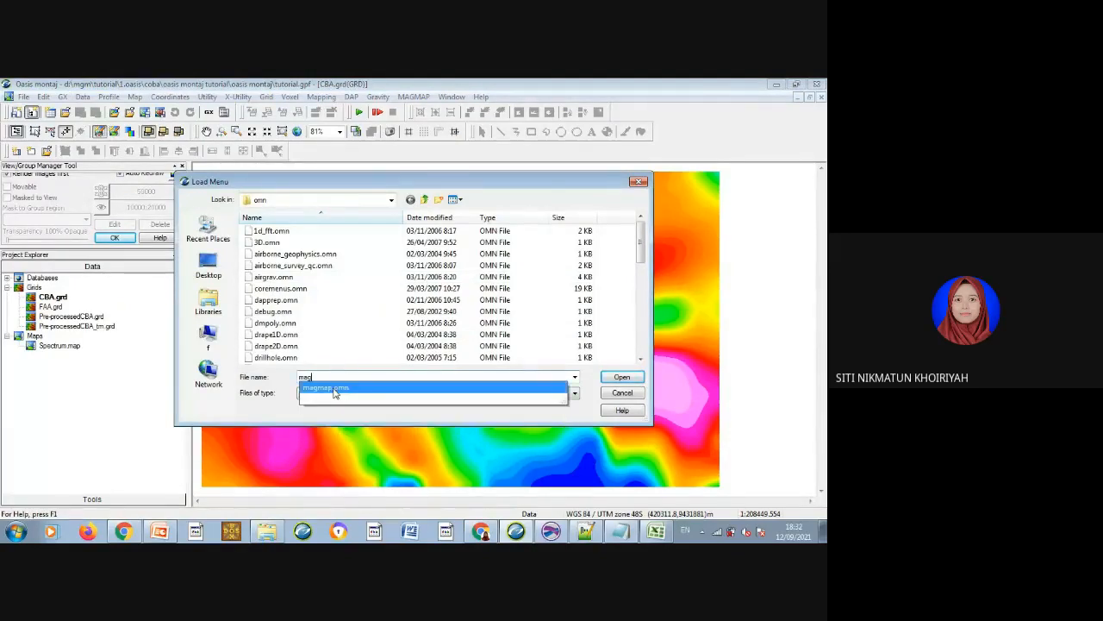
click(334, 390)
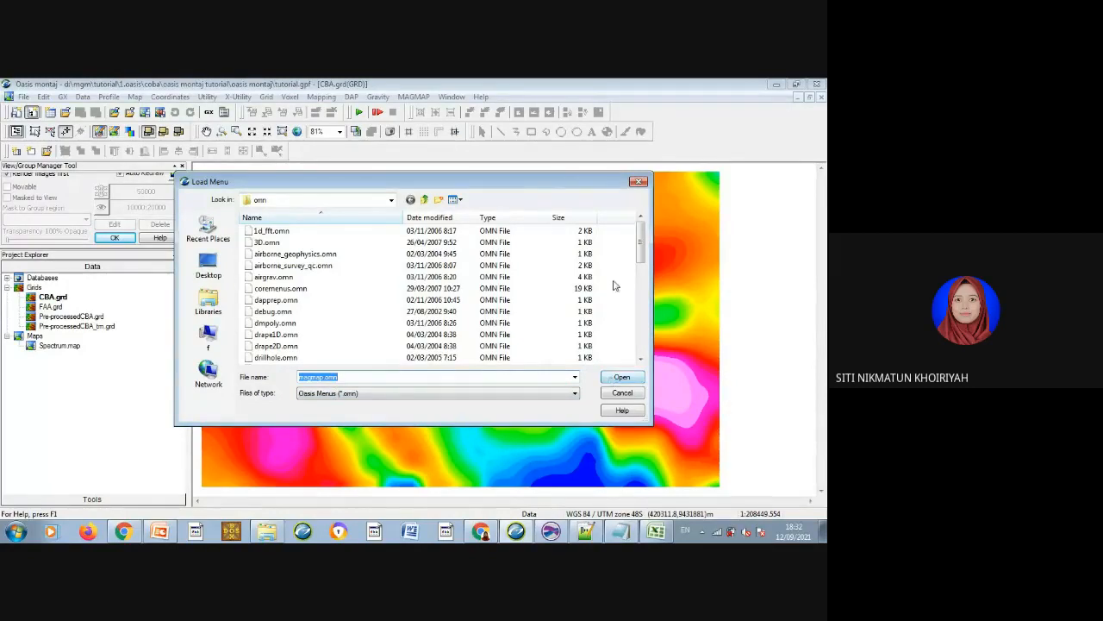
click(622, 393)
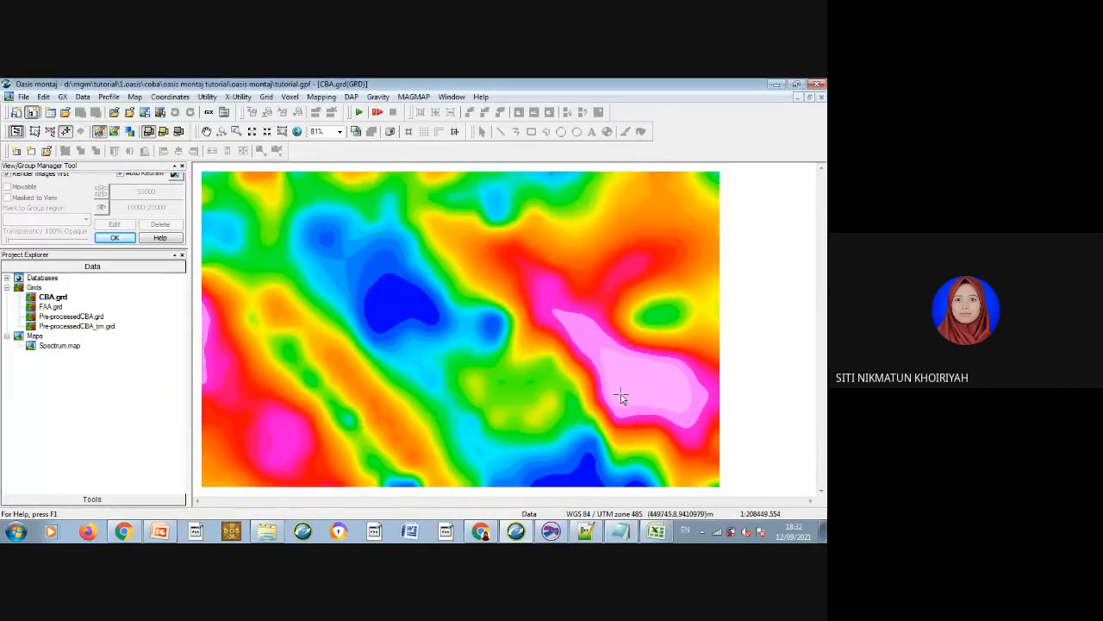
Start MAGMAP's interactive spectrum filters with Spectrum.SPC and the control file magmap.con, overwriting the existing control file.
click(414, 96)
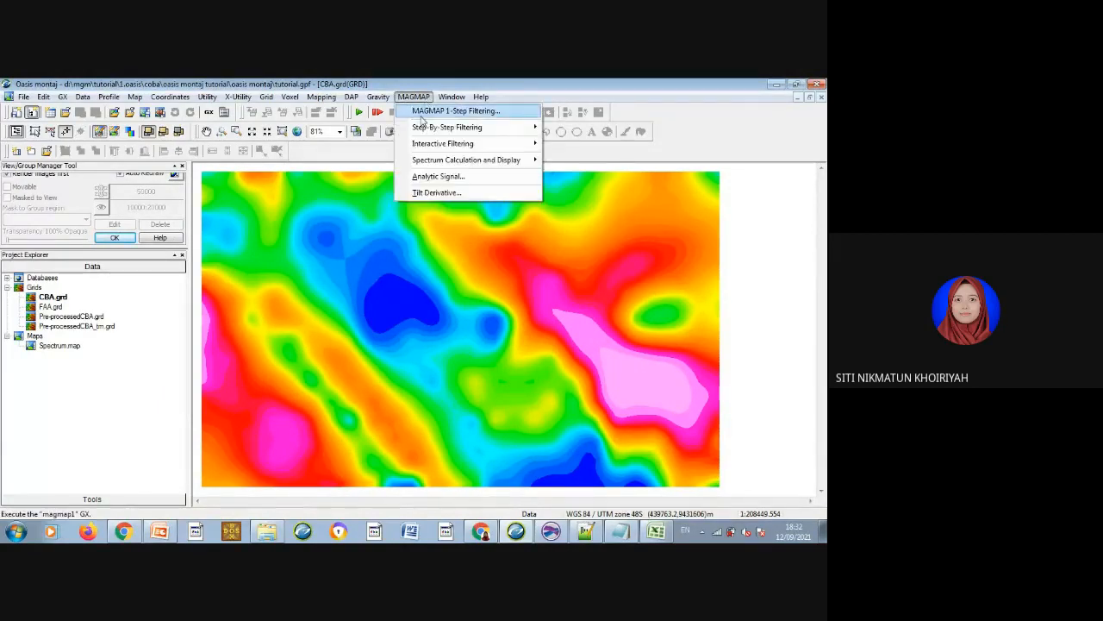
mouse_move(420, 148)
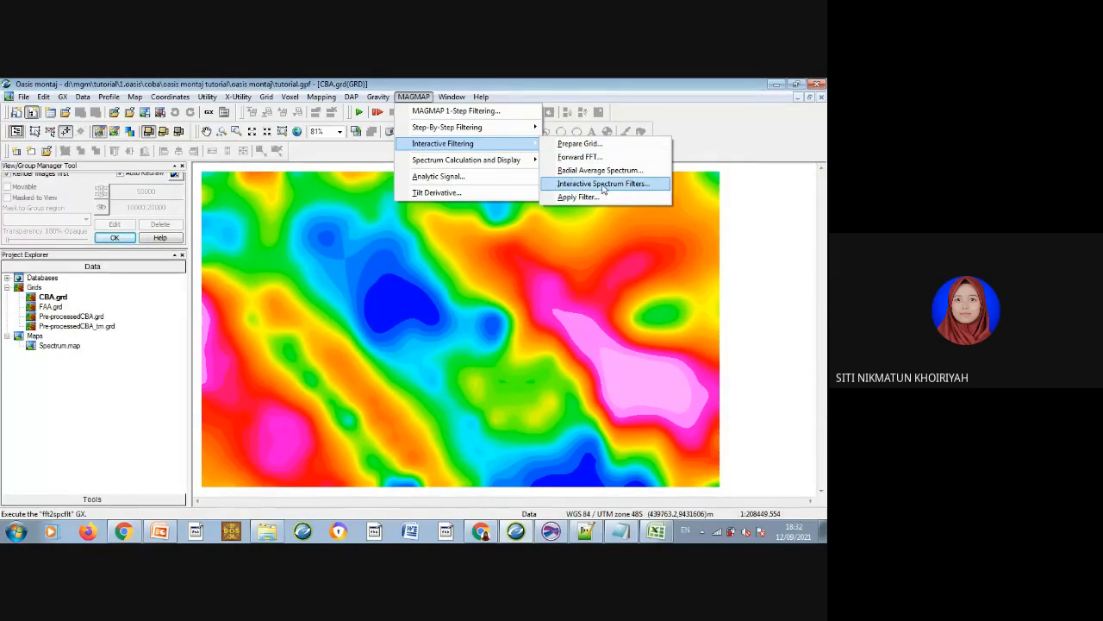
click(634, 185)
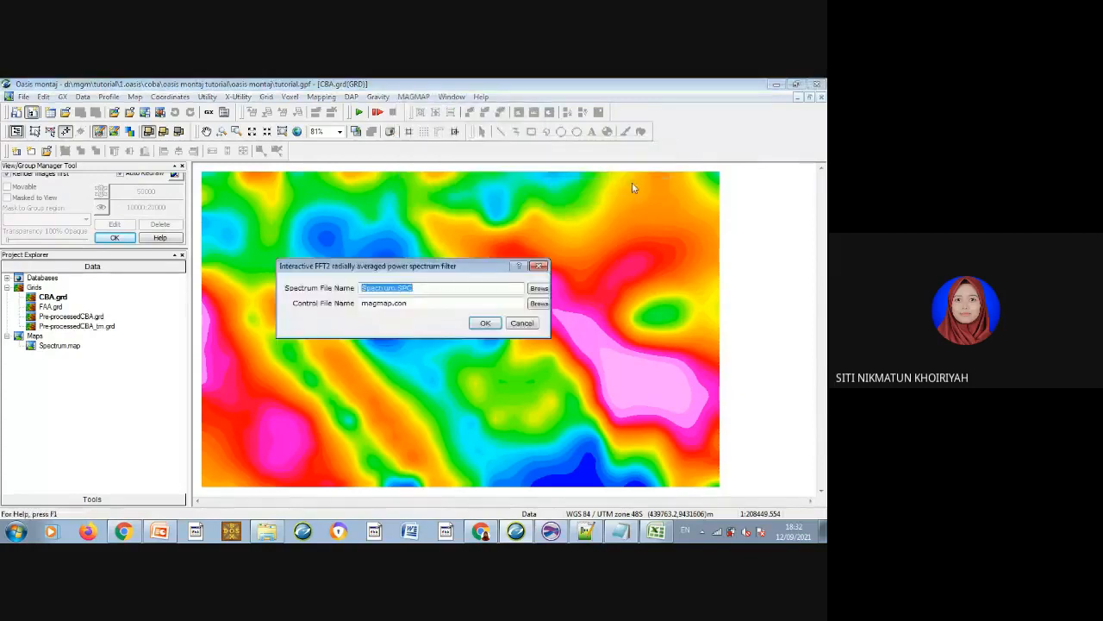
click(485, 324)
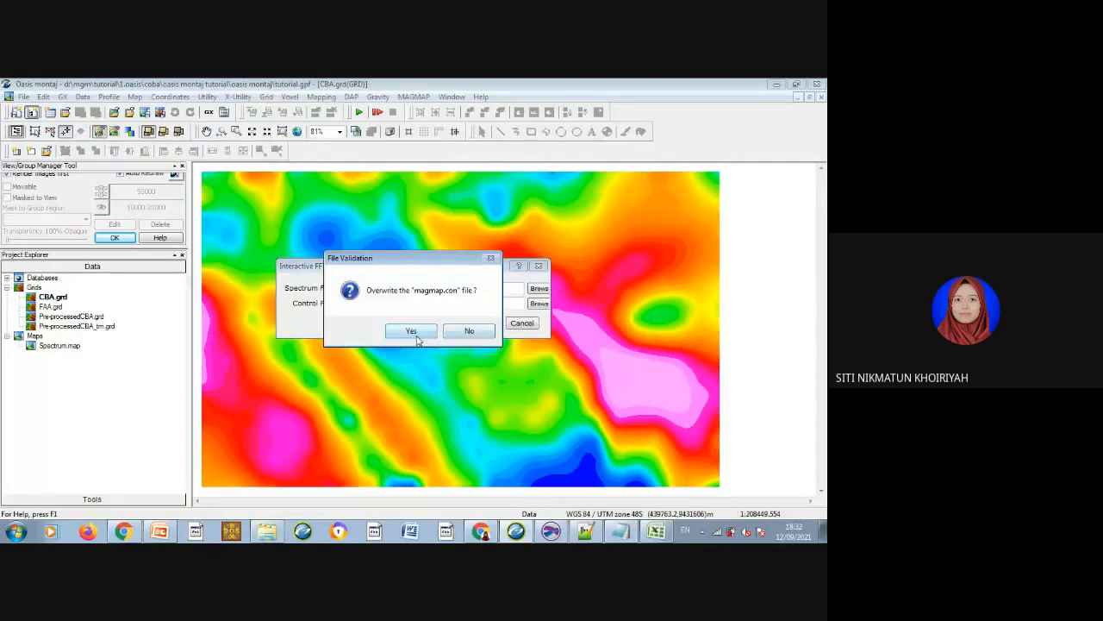
click(414, 336)
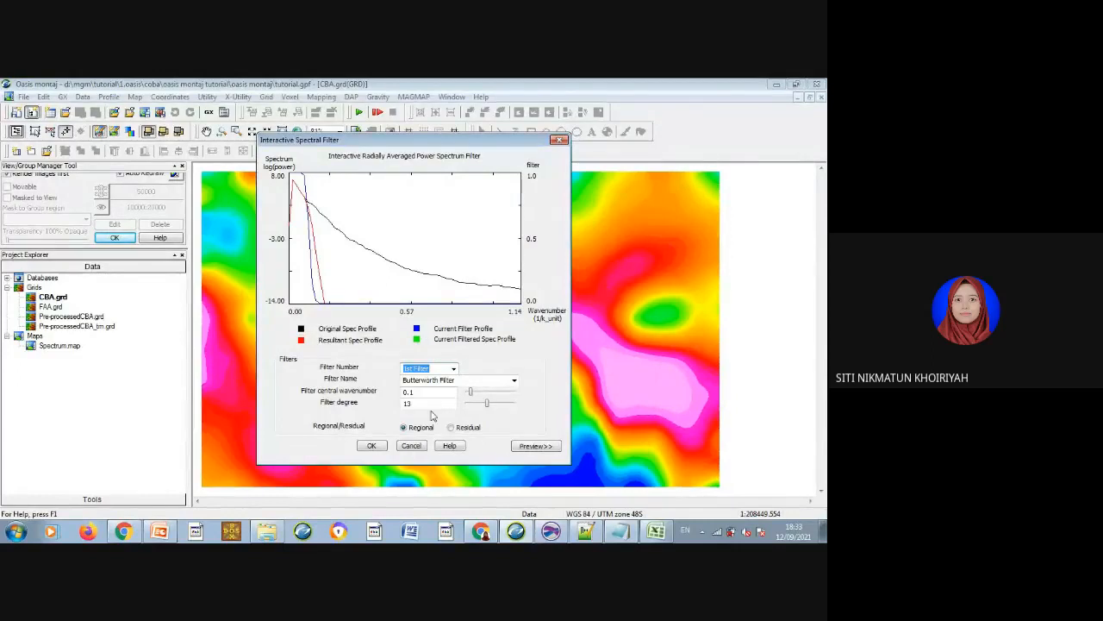
Show the filter's grid preview and set the first Butterworth filter's central wavenumber to 0.3 and its degree to 8.
click(527, 448)
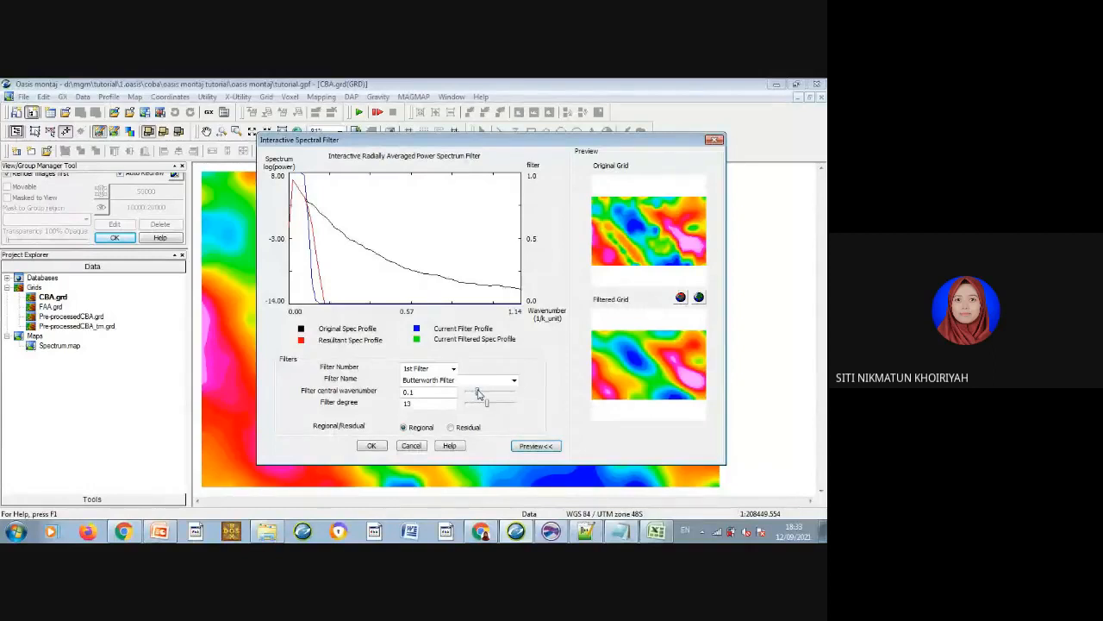
click(479, 392)
click(498, 404)
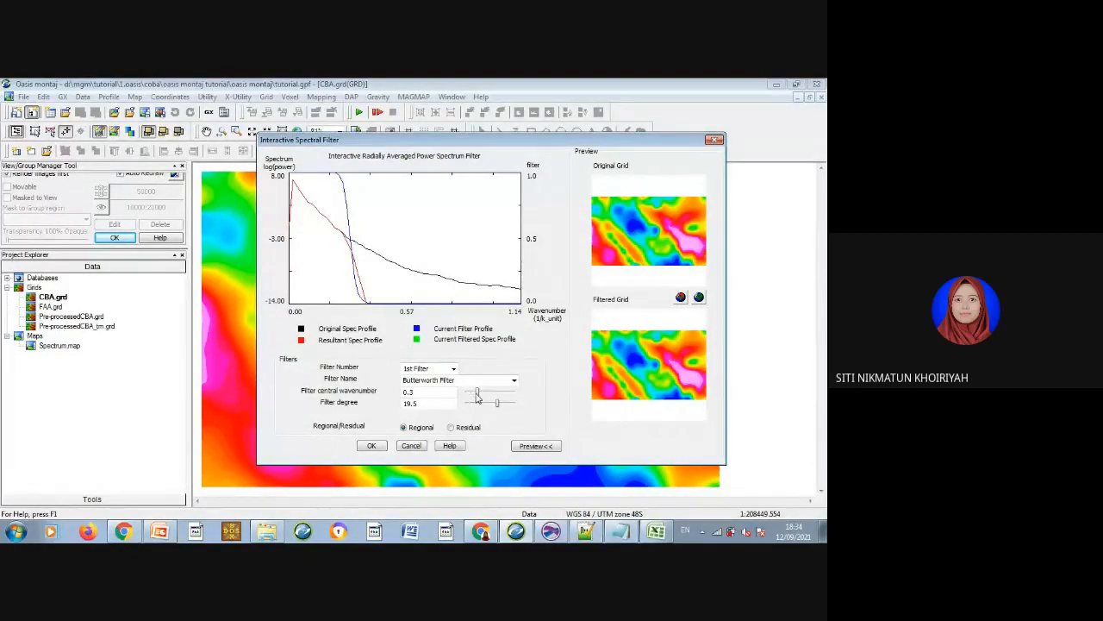
mouse_move(477, 393)
mouse_down()
mouse_move(493, 404)
mouse_move(480, 404)
mouse_up()
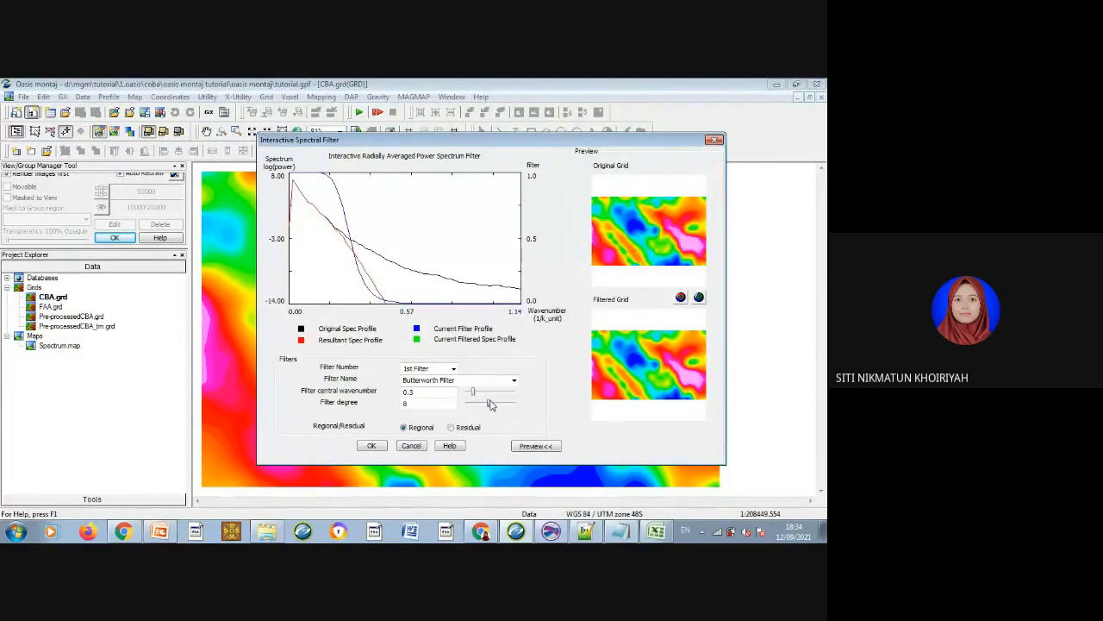
Set the regional Butterworth filter to degree 17.5 and central wavenumber 0.1023, and accept the filter.
drag(489, 410, 495, 409)
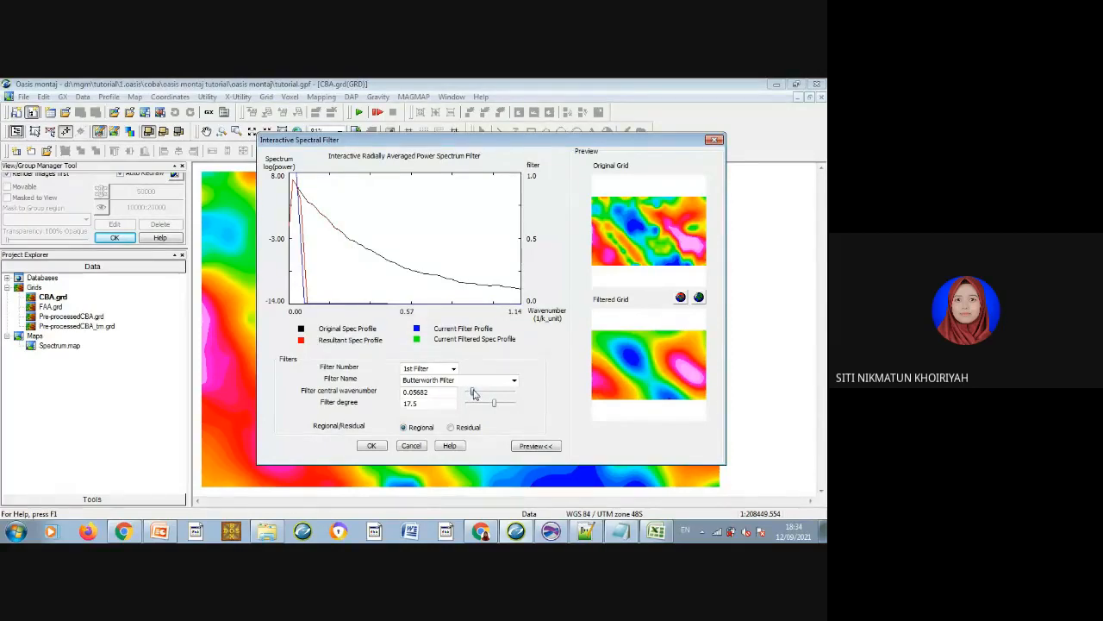
click(474, 393)
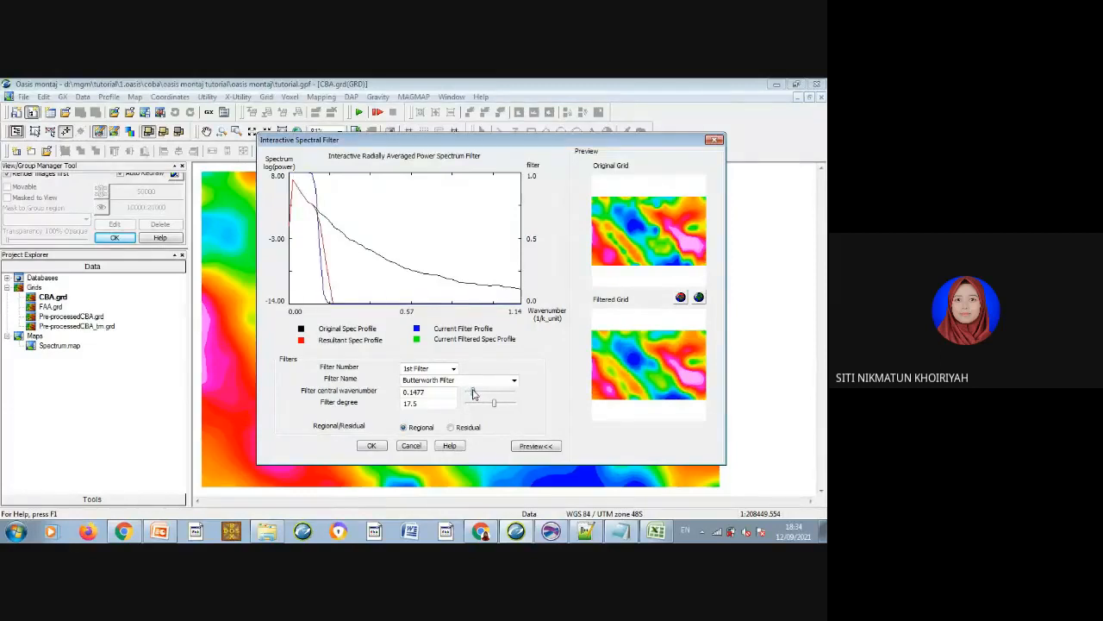
click(472, 393)
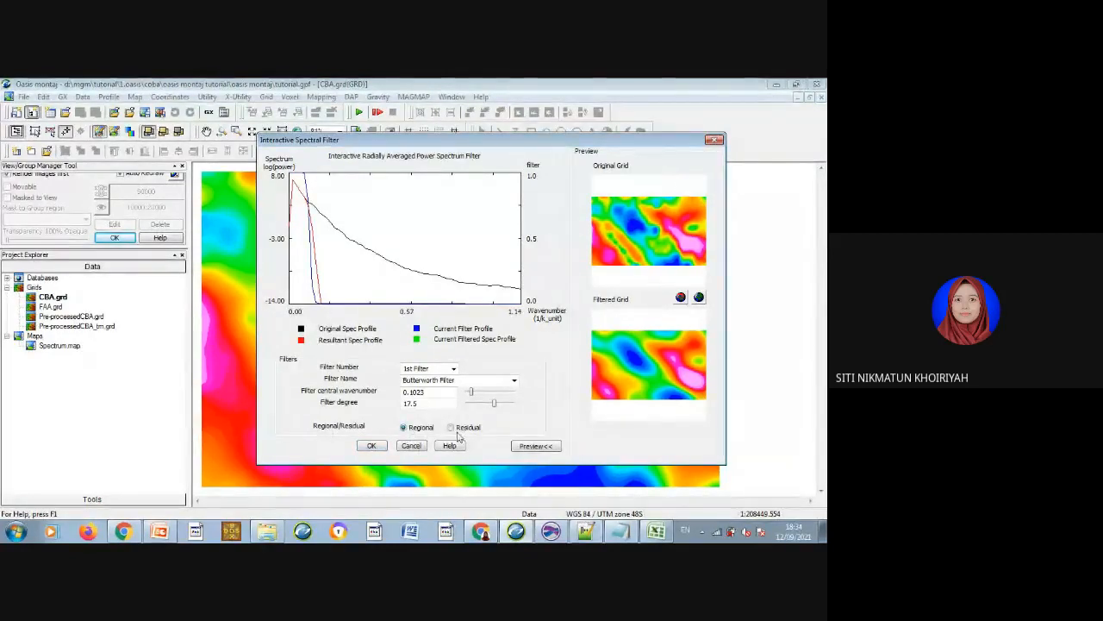
click(372, 446)
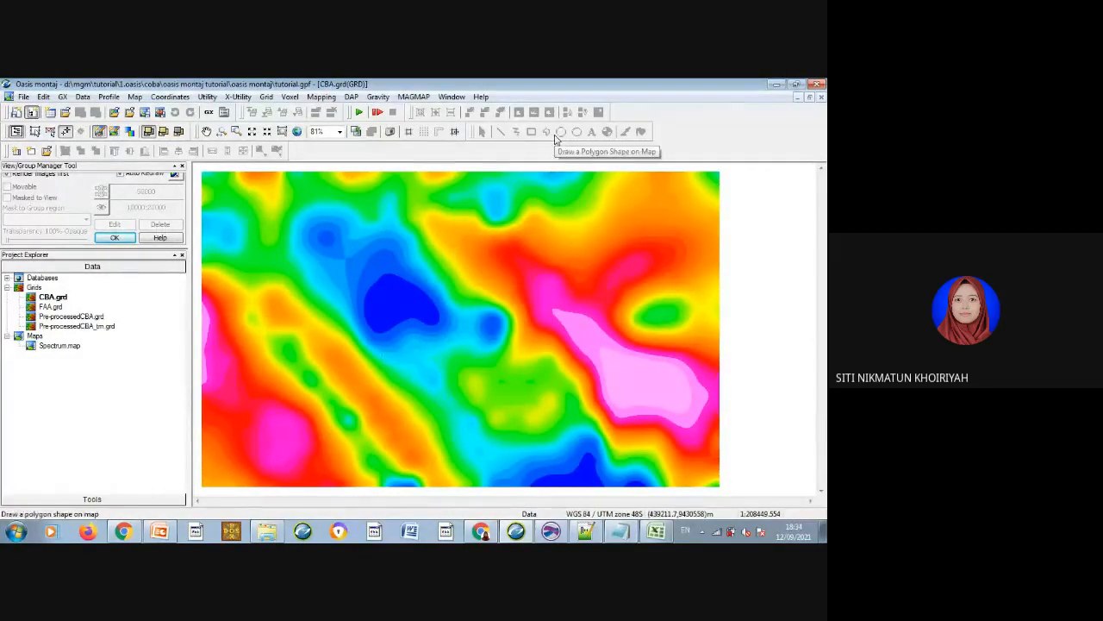
Apply the interactive filter to the pre-processed CBA transform, output it as the grid Regional, and fit the grid in view.
click(414, 98)
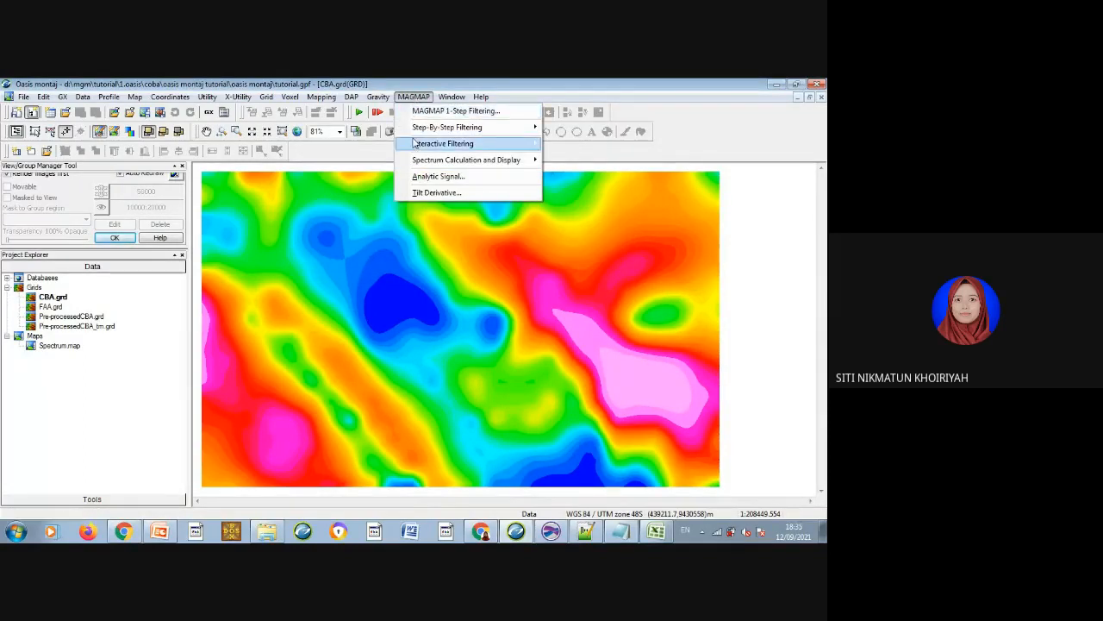
mouse_move(415, 145)
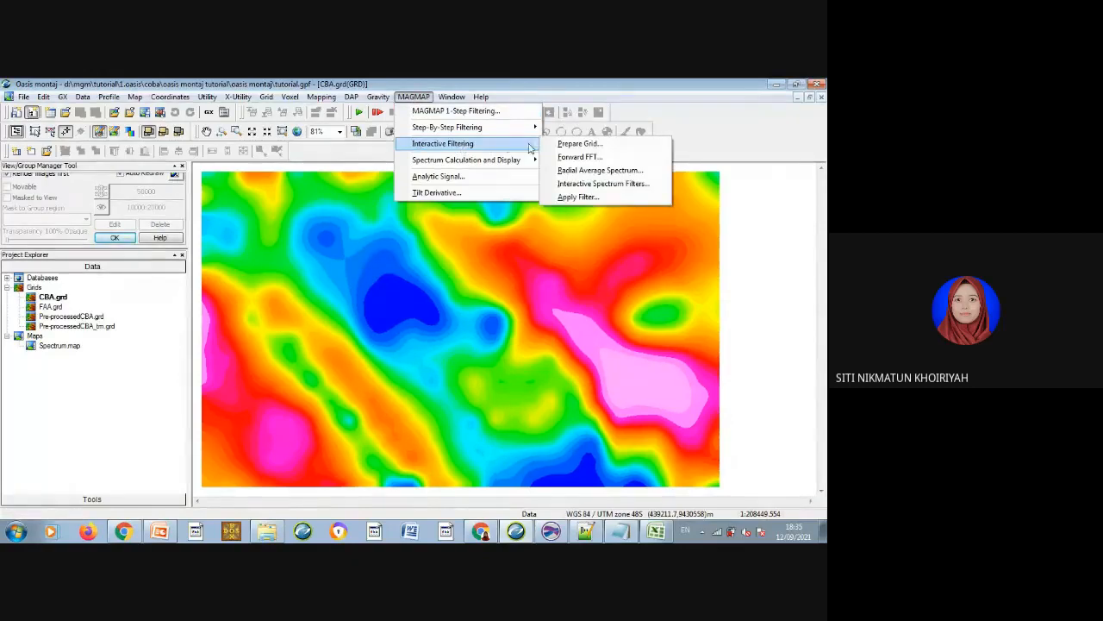
click(576, 197)
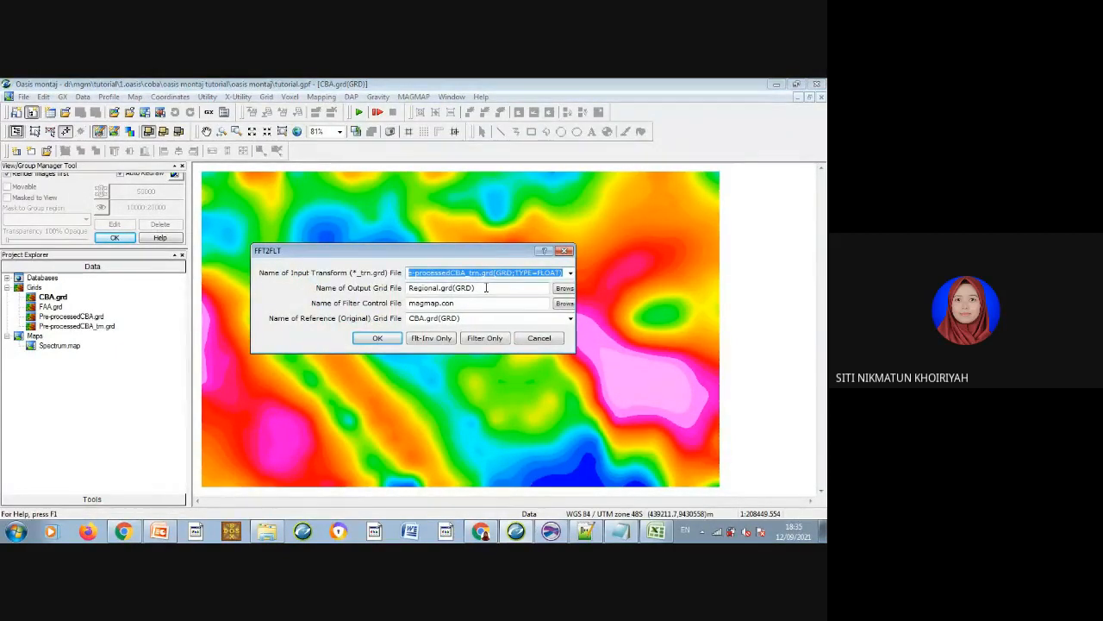
drag(477, 288, 397, 292)
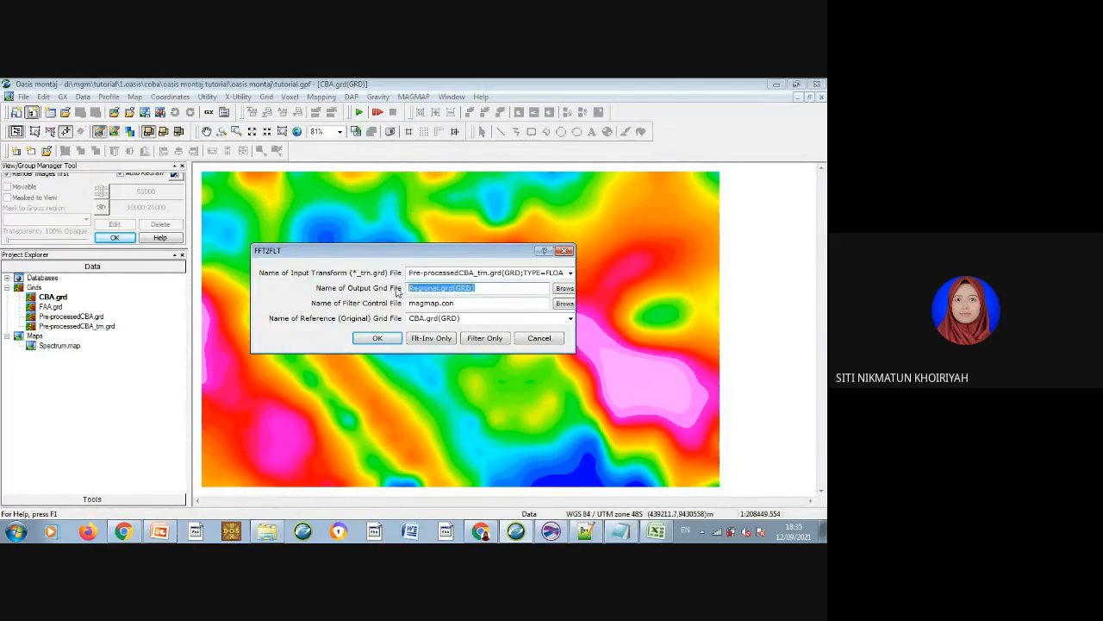
text(Reg)
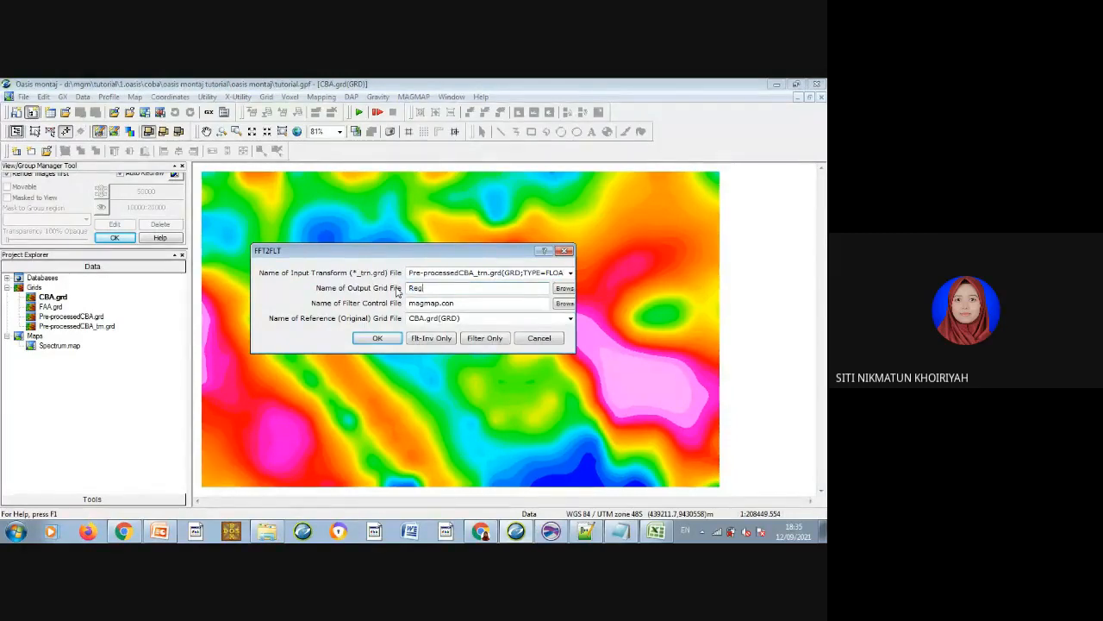
text(ional)
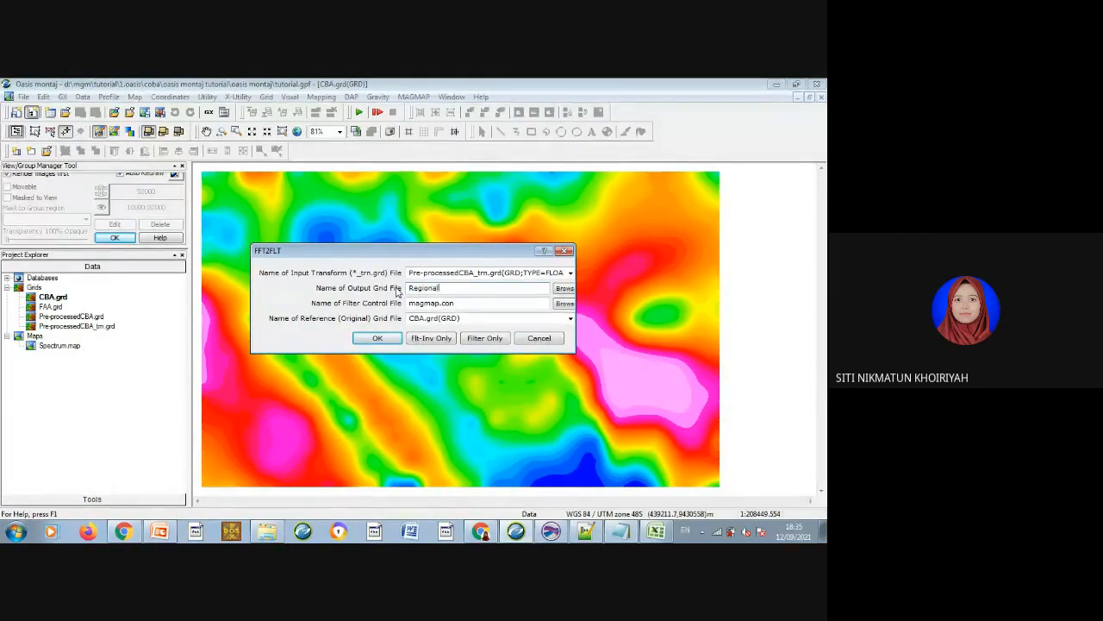
click(377, 339)
click(400, 332)
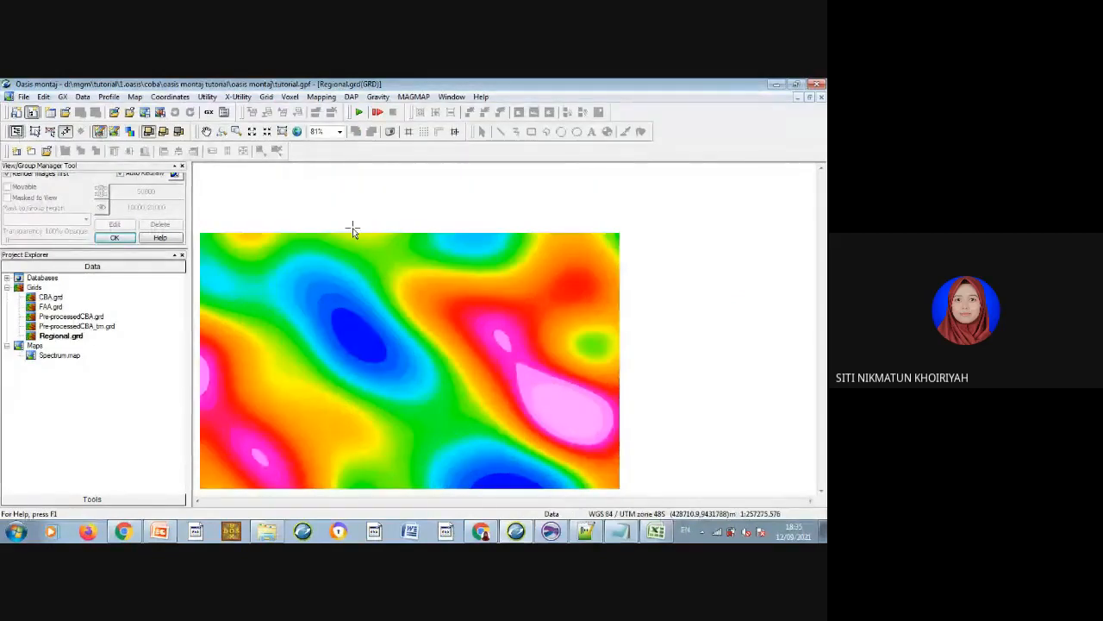
click(297, 132)
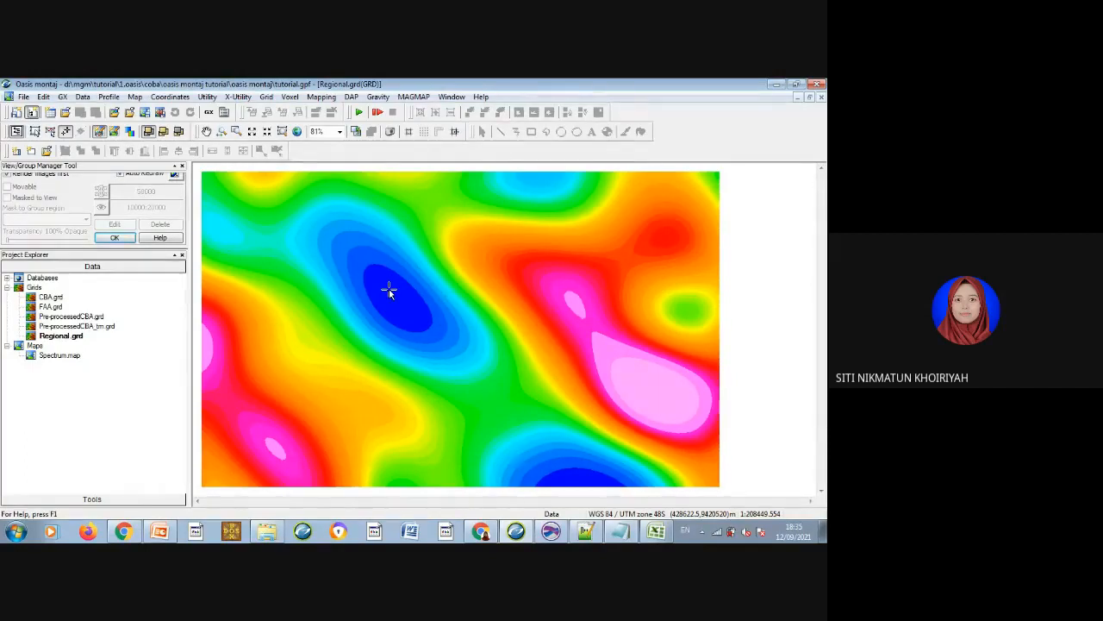
Start a new interactive spectrum filter on Spectrum.SPC with the control file named magmap2.con.
click(413, 98)
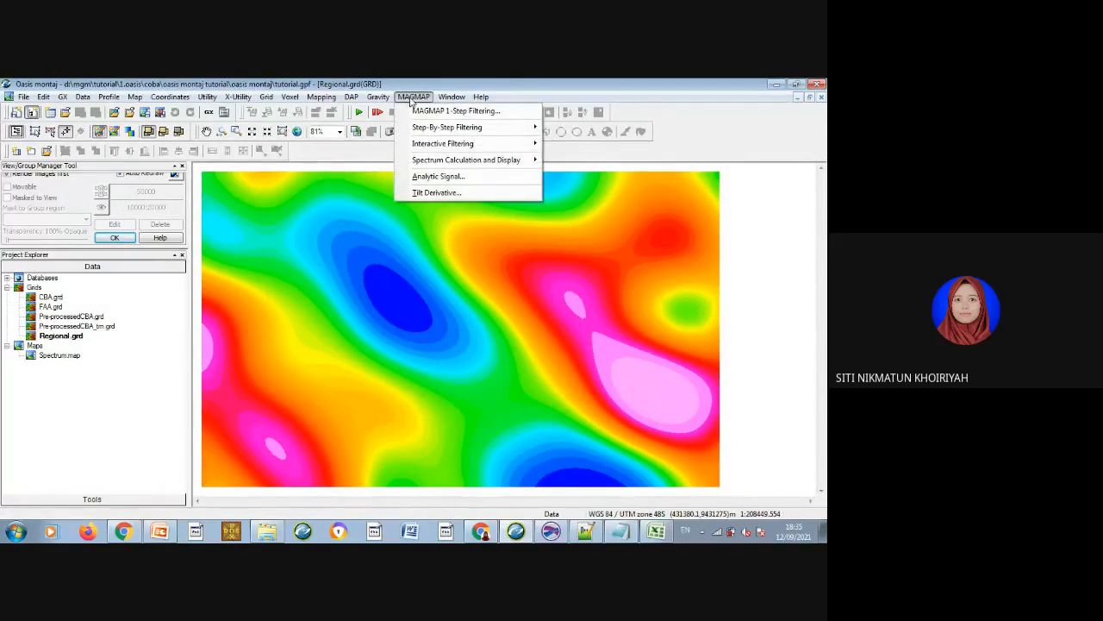
mouse_move(420, 146)
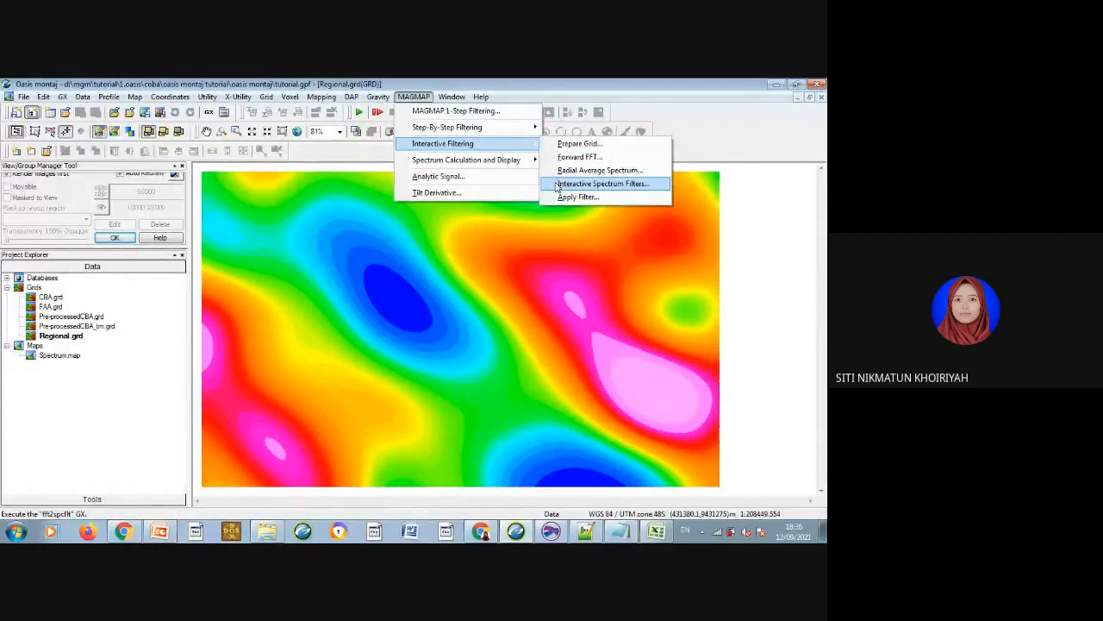
click(601, 183)
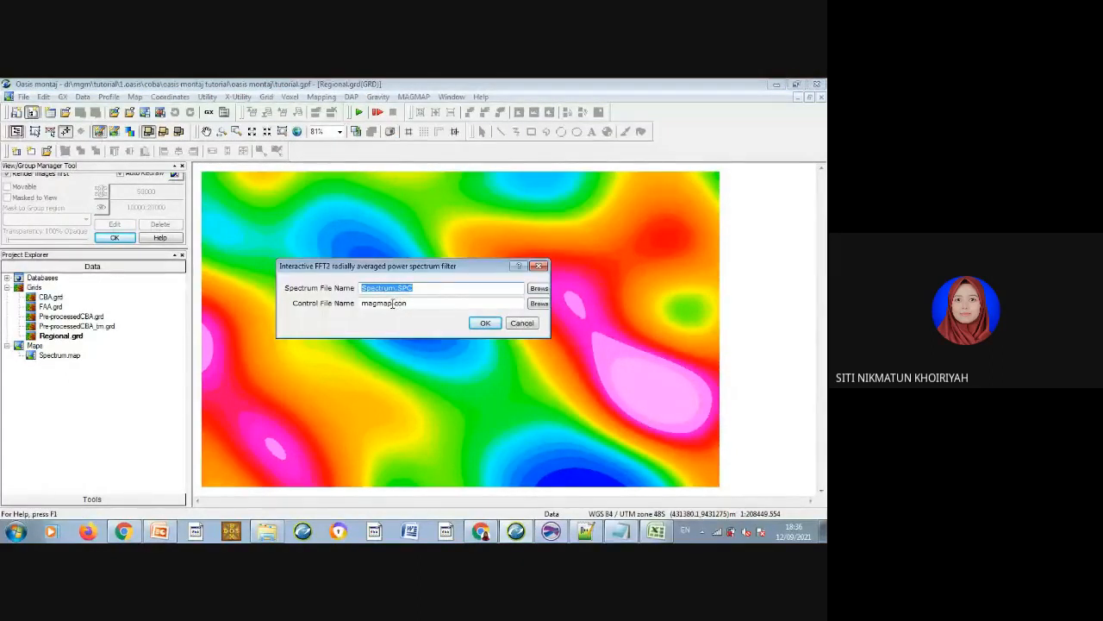
click(392, 303)
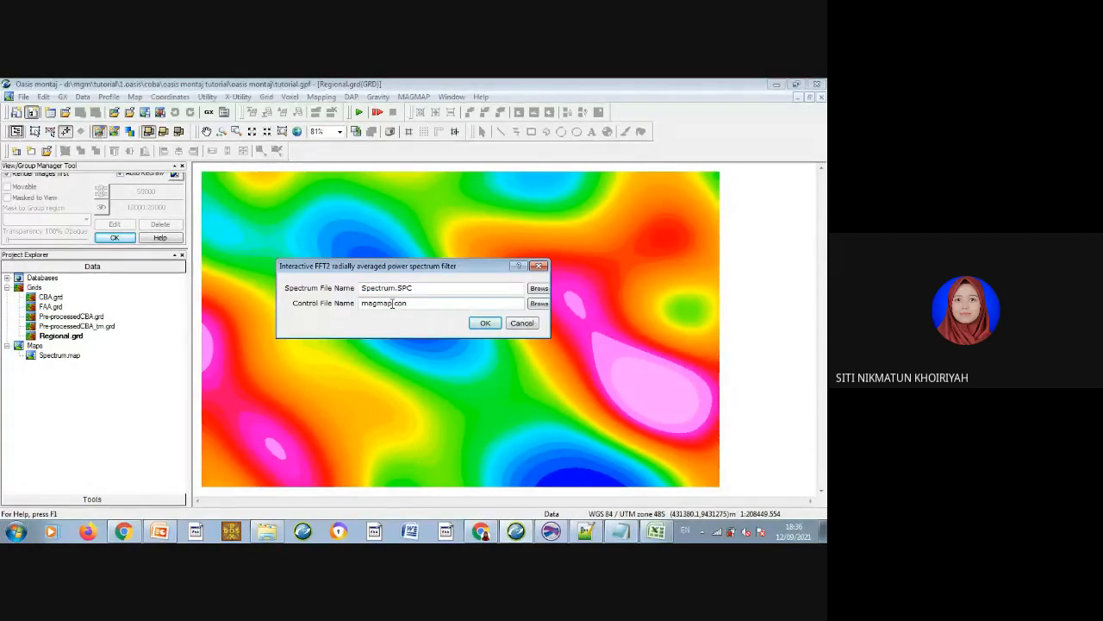
text(2)
click(484, 324)
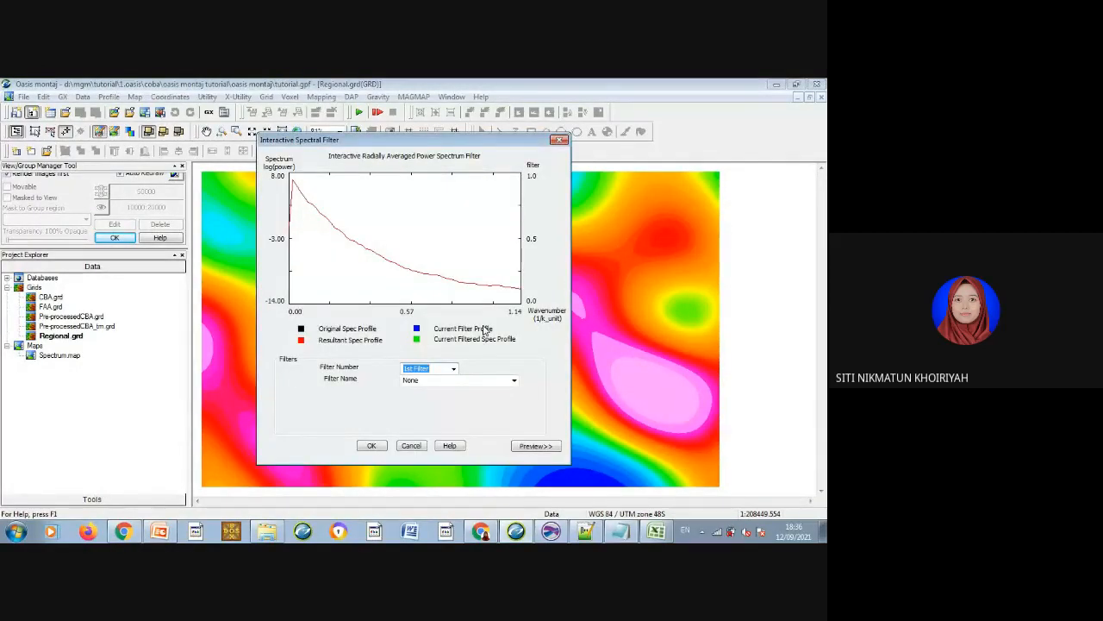
Choose the Bandpass Filter as first filter, show the grid preview, and set the low wavenumber cutoff to 0.09091.
click(513, 381)
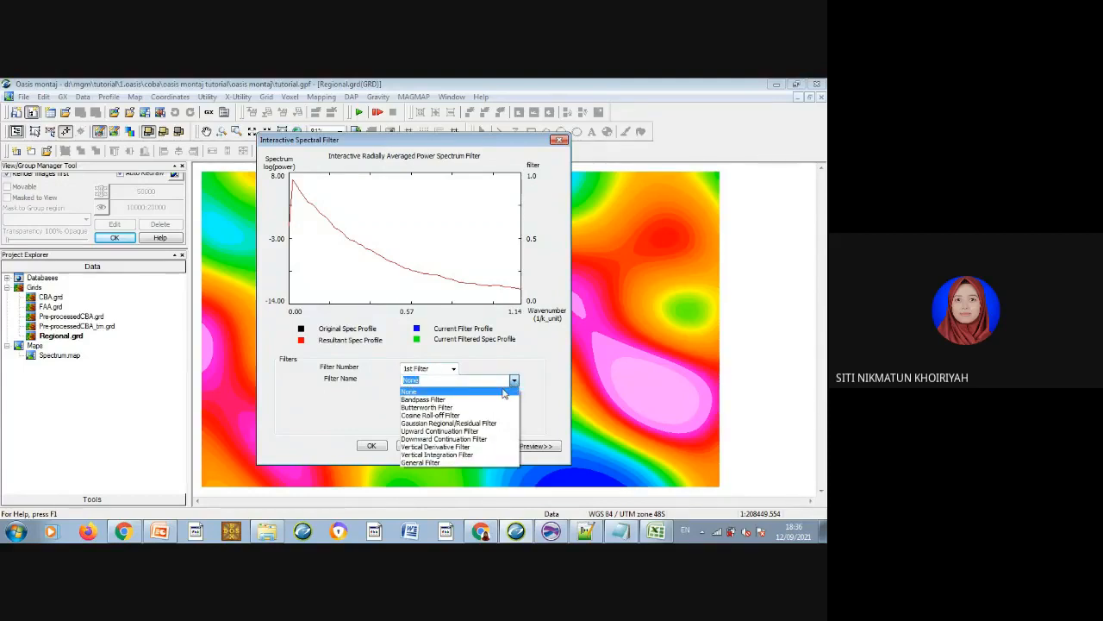
click(488, 400)
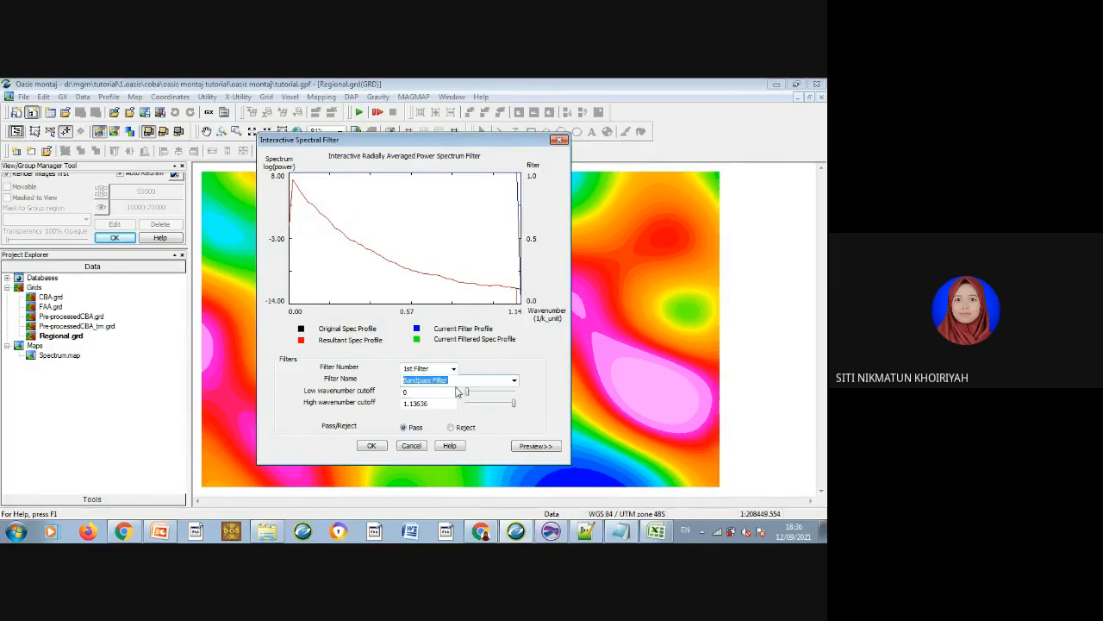
click(528, 448)
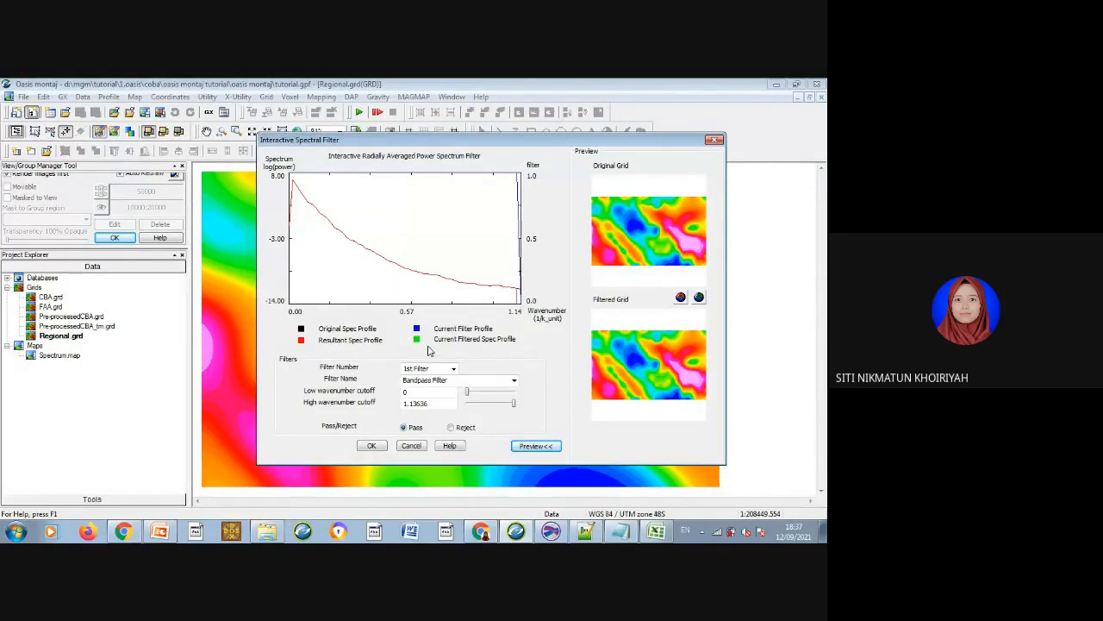
drag(466, 393, 473, 394)
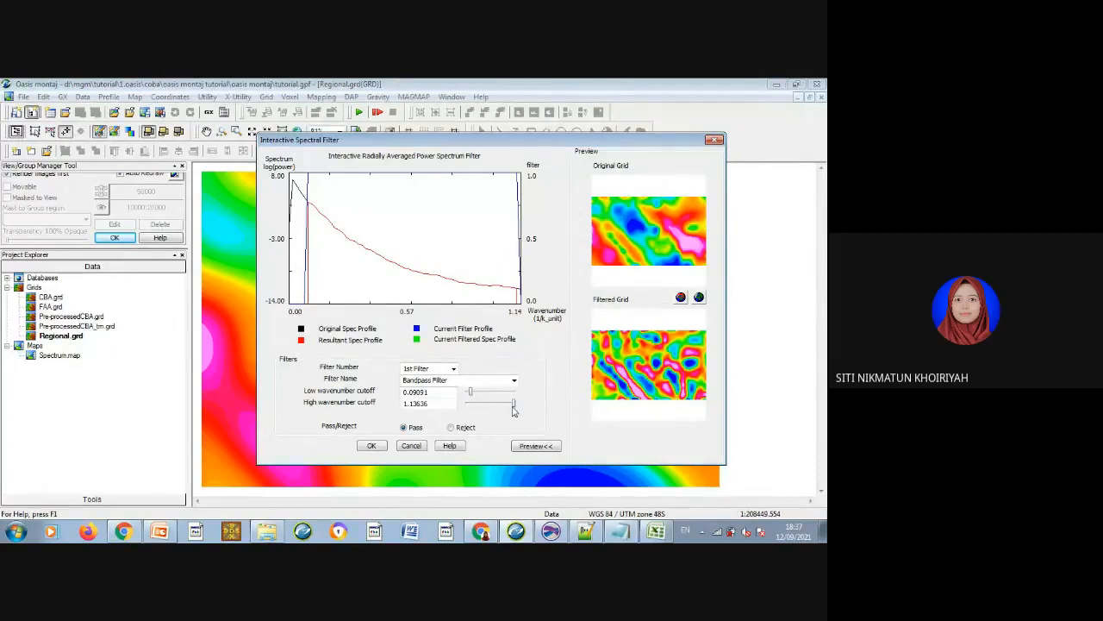
Try a high wavenumber cutoff of 0.4080 for the bandpass filter.
drag(515, 407, 483, 405)
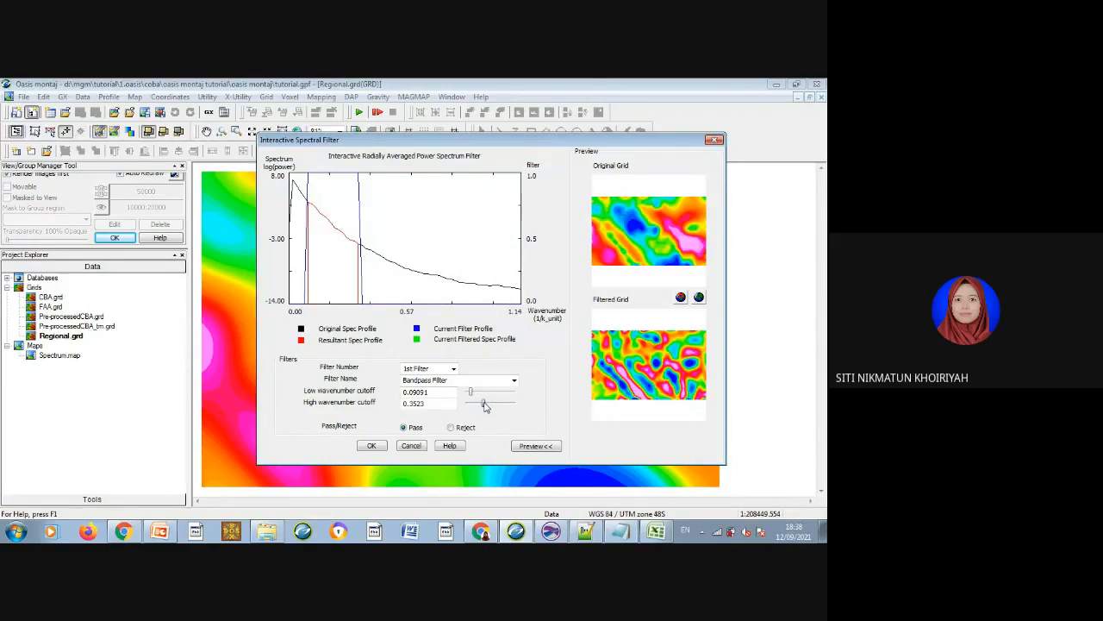
drag(482, 403, 485, 403)
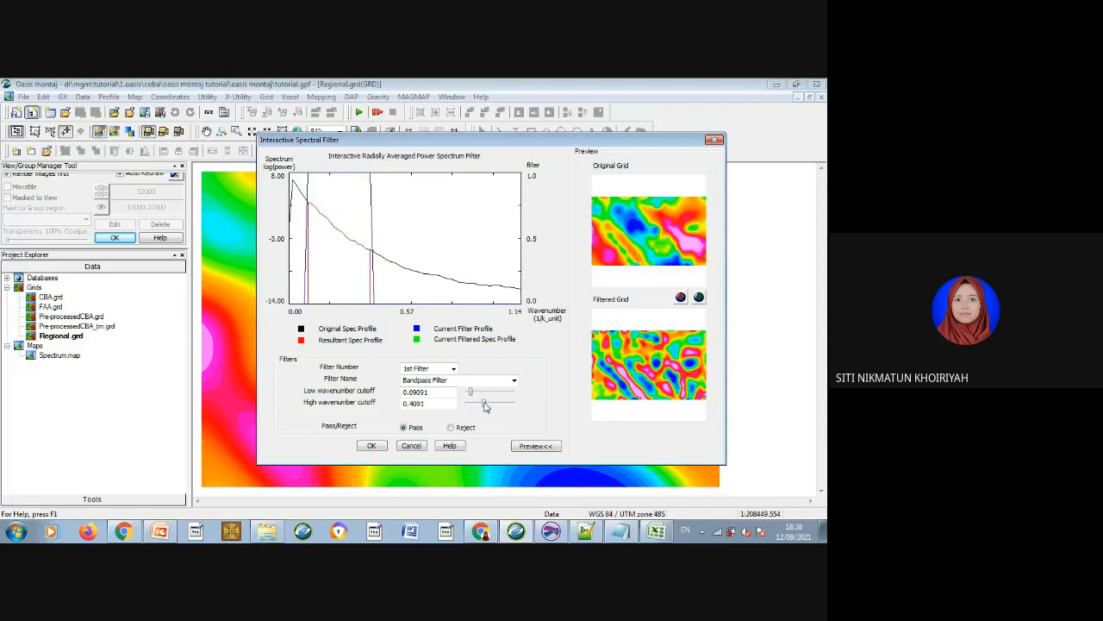
click(431, 404)
text(0)
key(BackSpace)
key(BackSpace)
text(80)
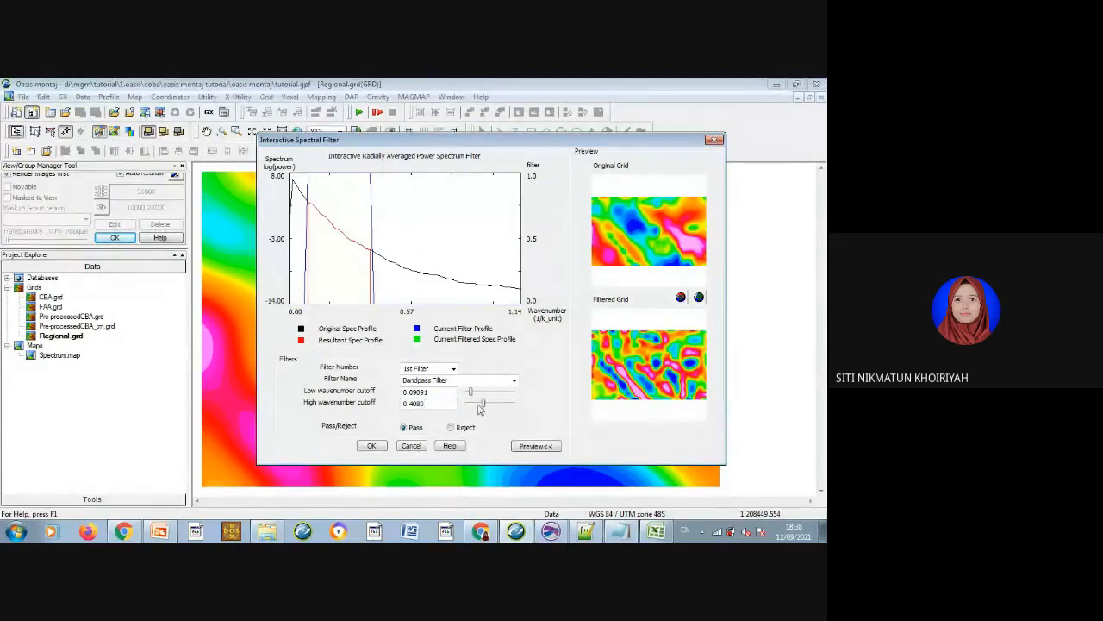
Set the bandpass filter's high wavenumber cutoff to 0.3836, accept the filter, and save changes to the open documents.
drag(484, 405, 481, 405)
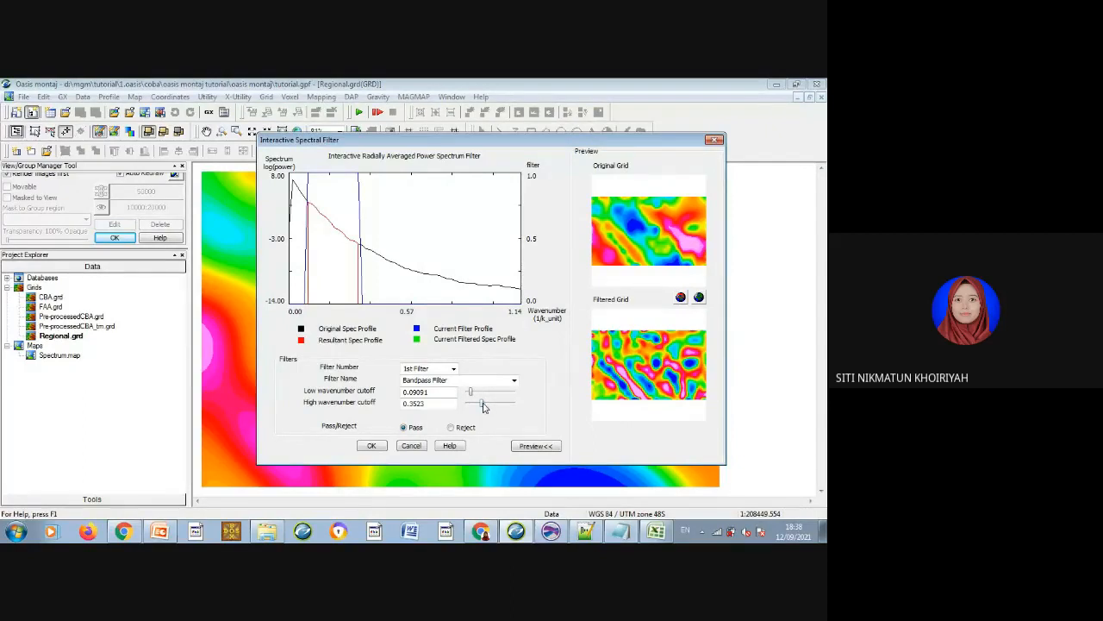
drag(483, 406, 486, 406)
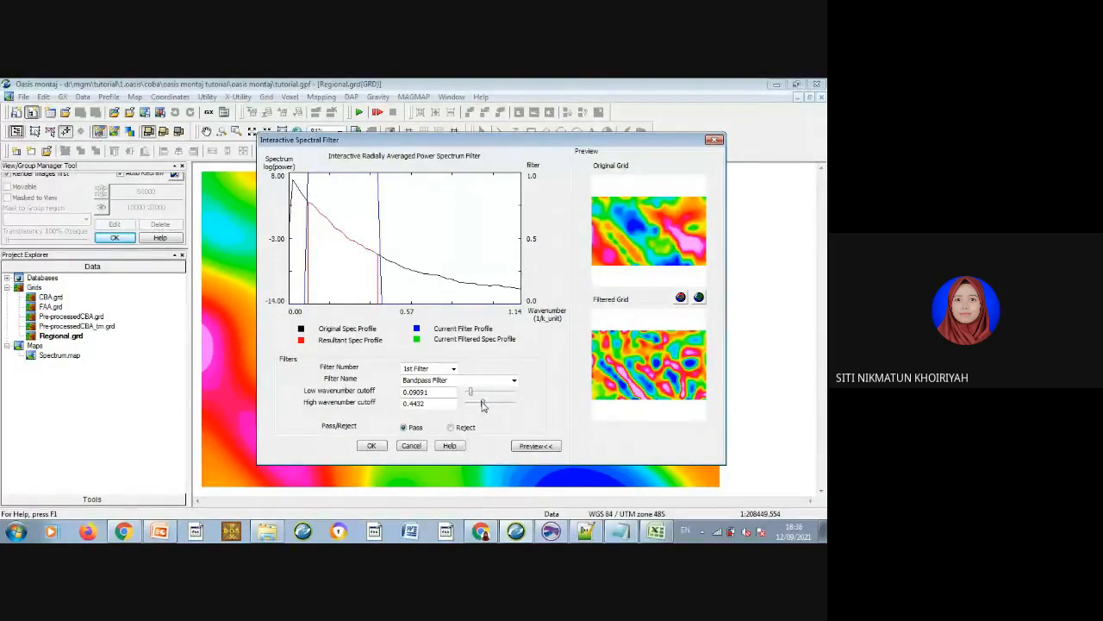
drag(484, 405, 482, 406)
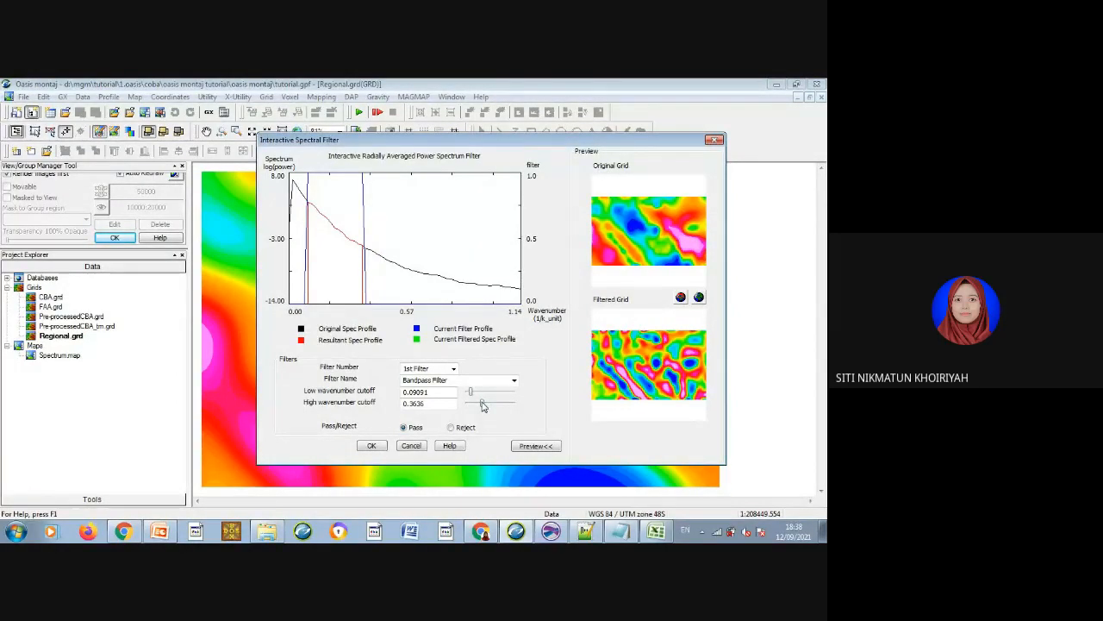
key(BackSpace)
text(7)
key(BackSpace)
text(8)
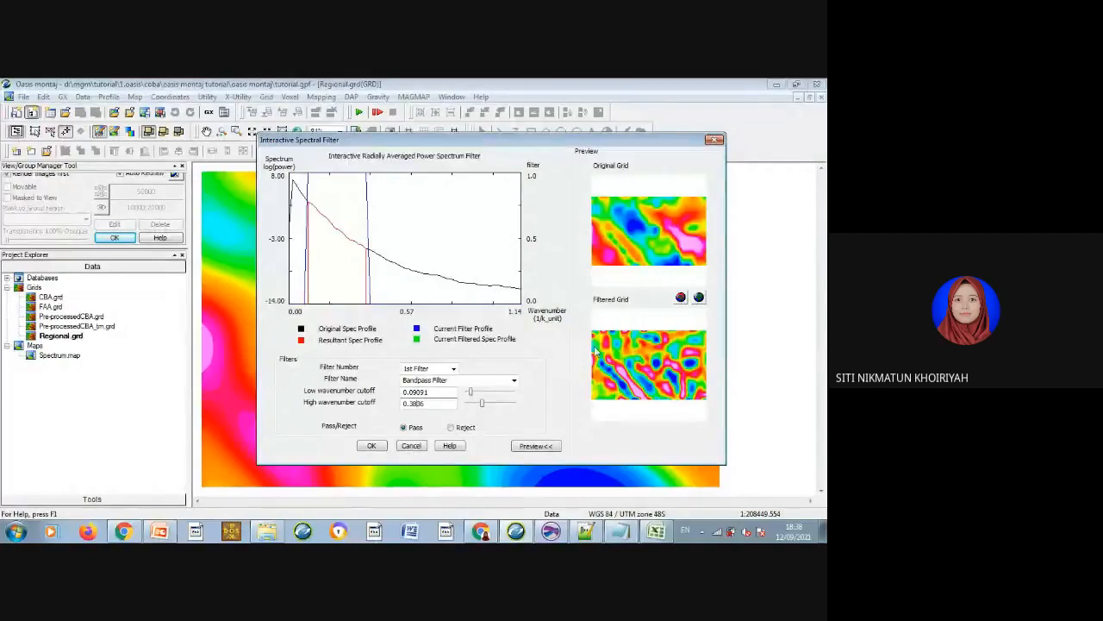
click(373, 447)
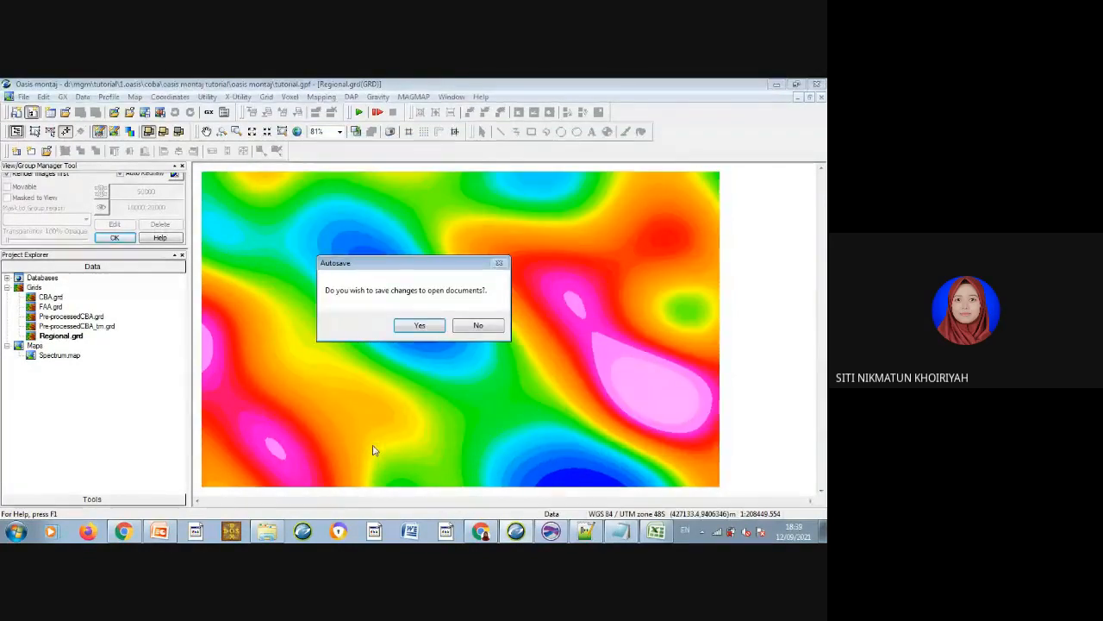
click(420, 326)
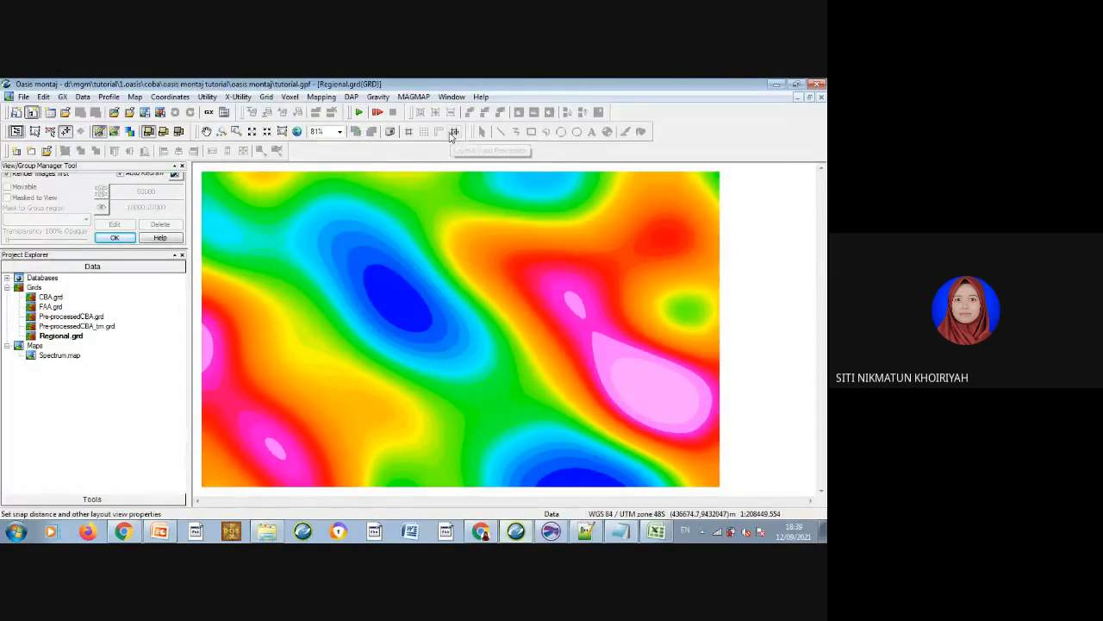
Apply the magmap2.con filter to the pre-processed CBA transform and output it as the grid Residual.
click(415, 98)
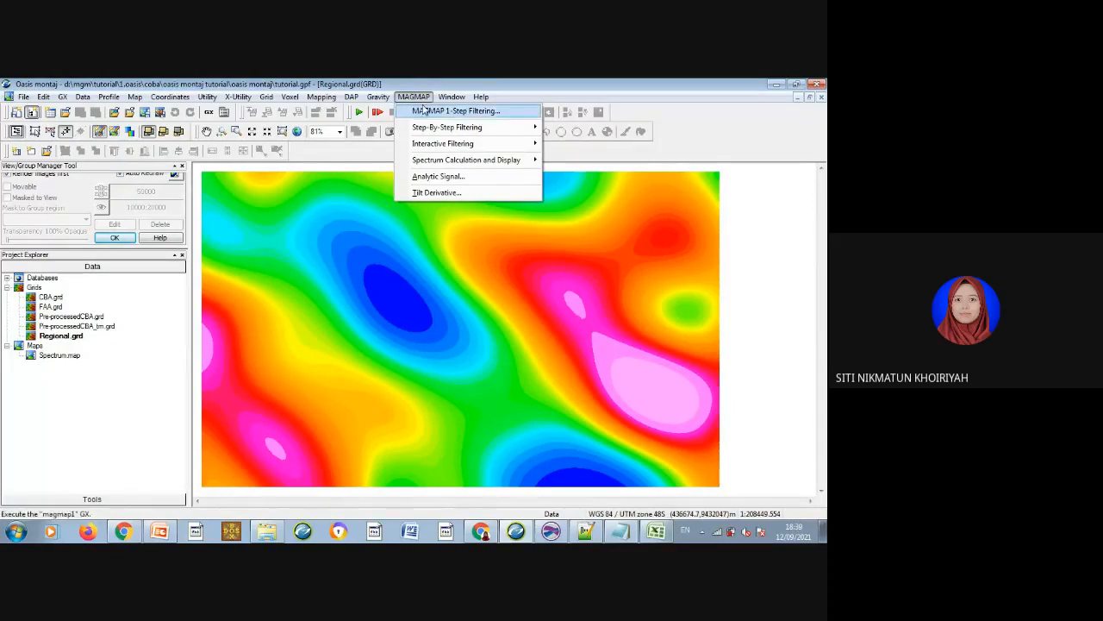
mouse_move(463, 146)
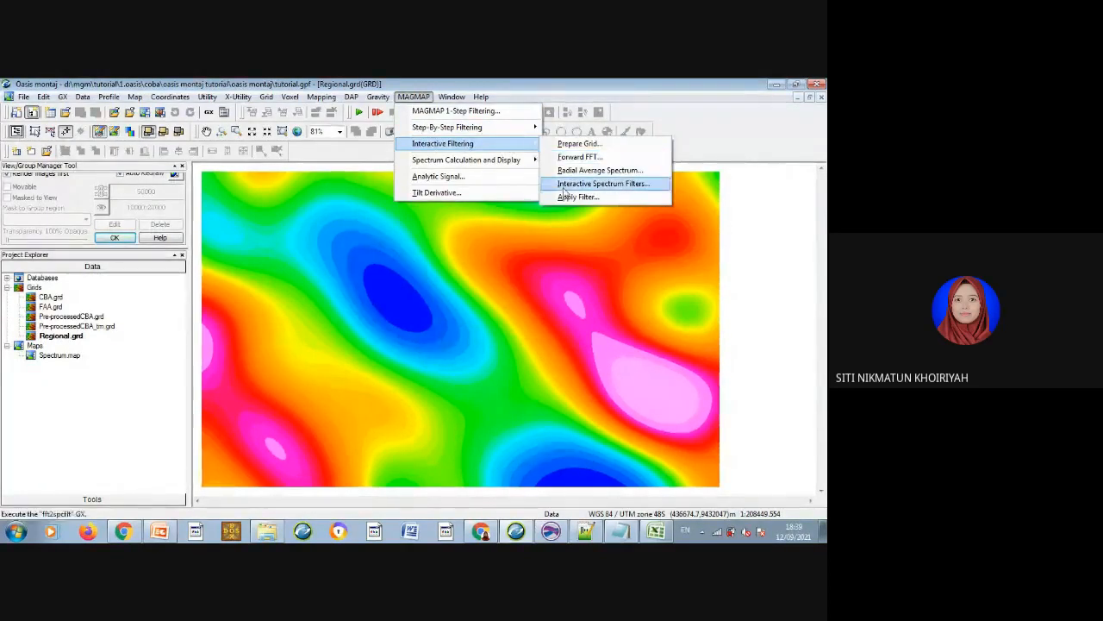
click(576, 198)
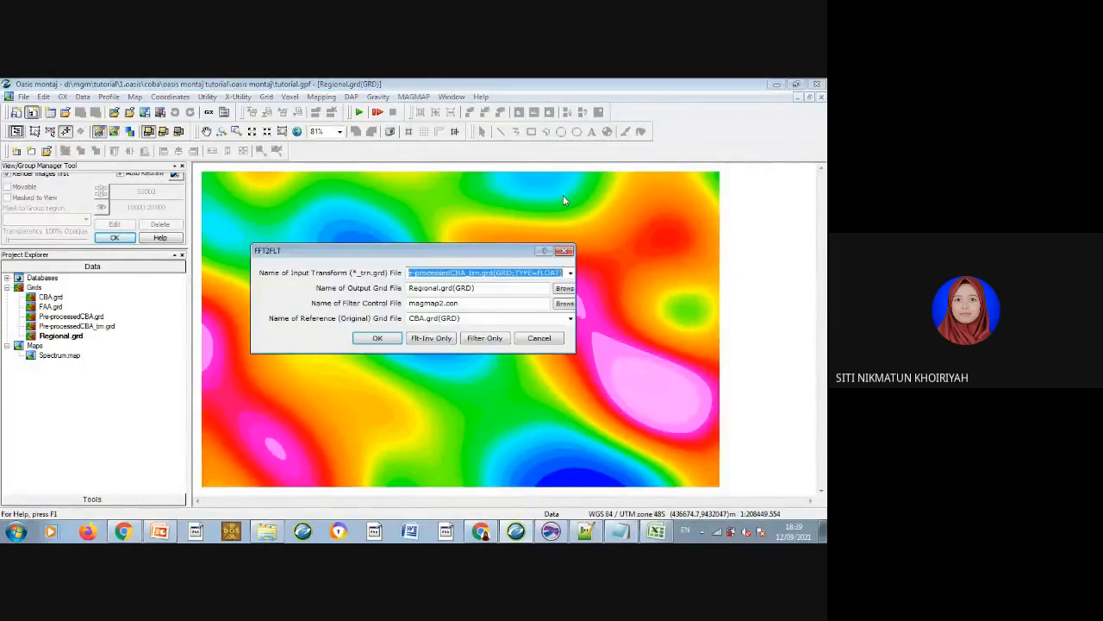
drag(483, 289, 403, 291)
text(R)
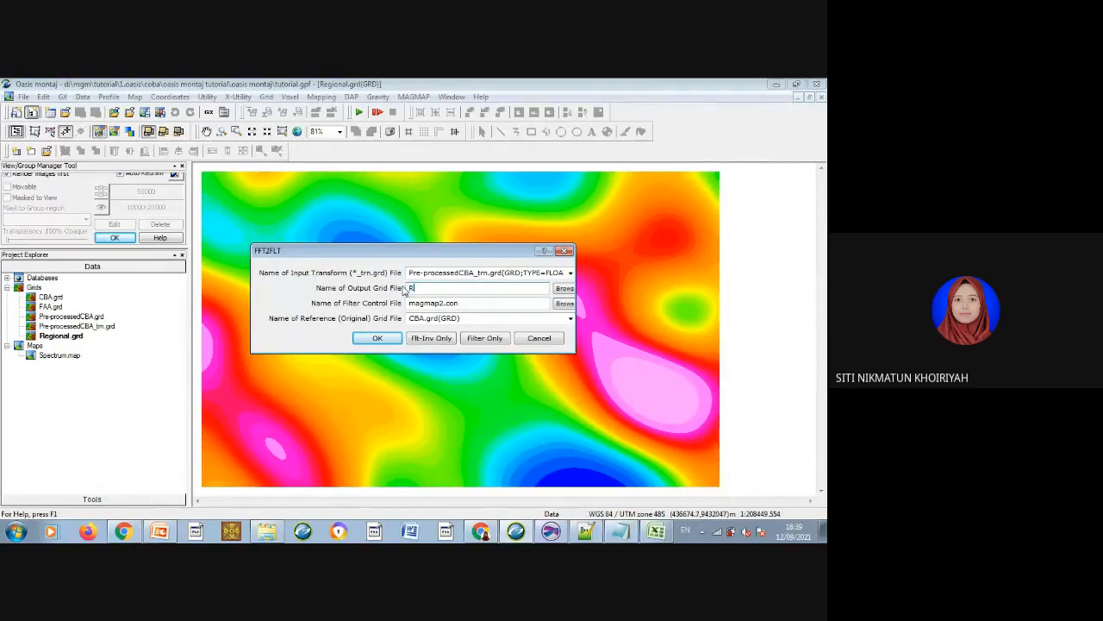
text(esidual)
click(379, 337)
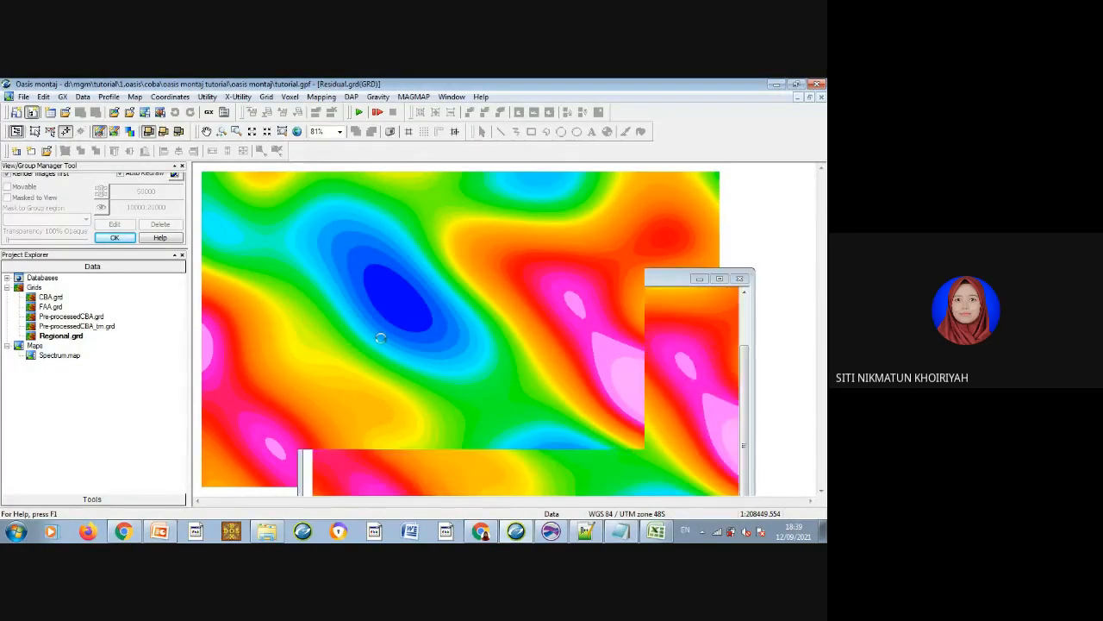
Open the CBA grid for display and load the gmsys.omn menu.
click(297, 131)
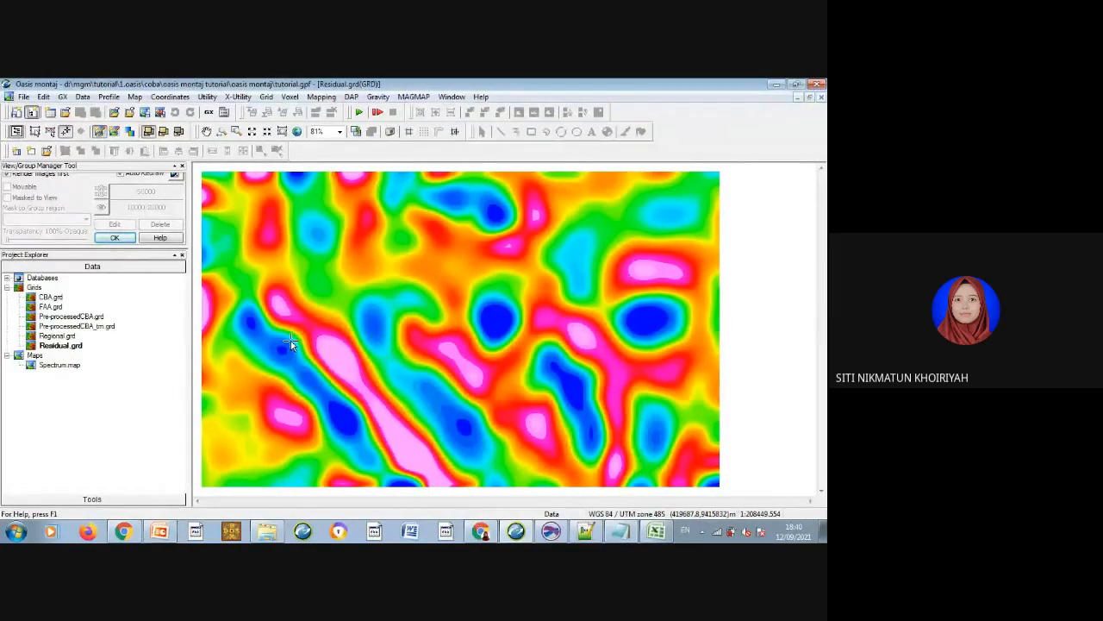
double_click(49, 297)
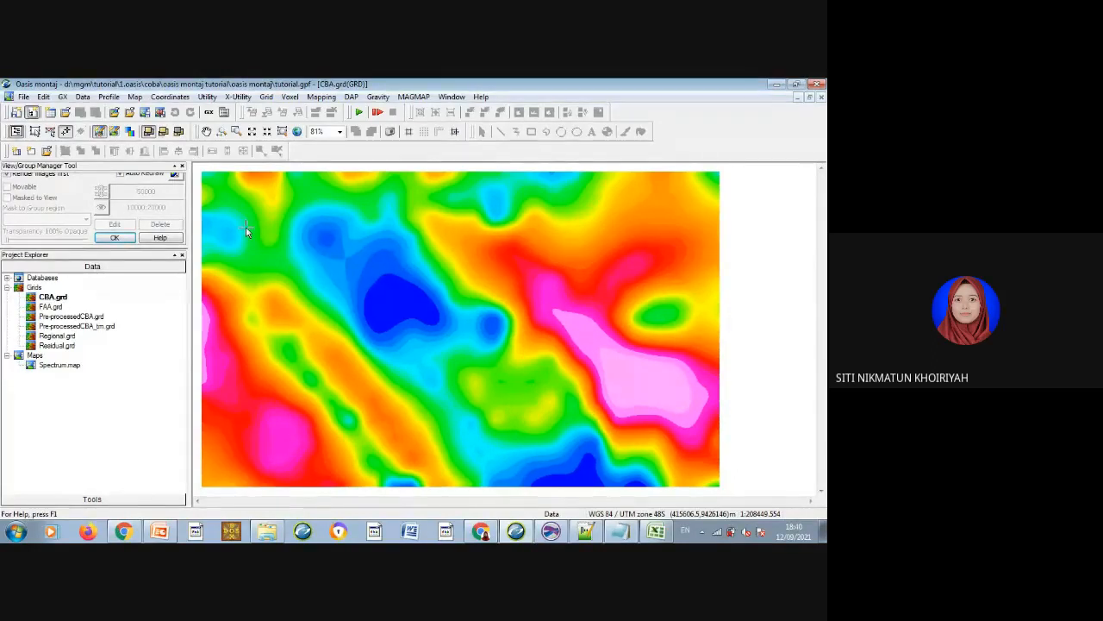
click(63, 96)
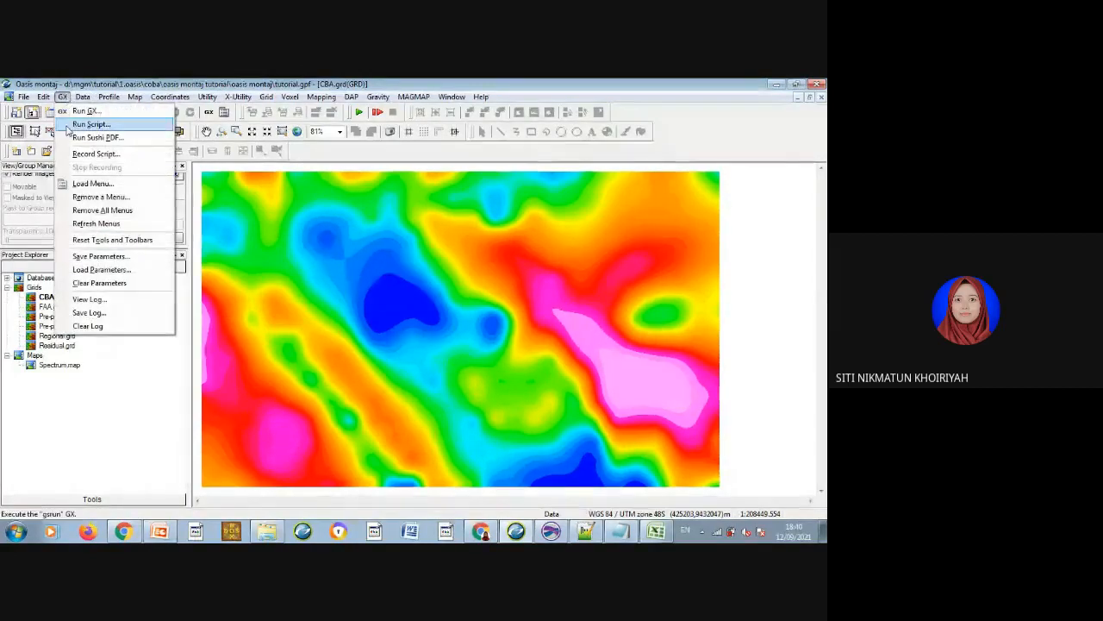
click(79, 184)
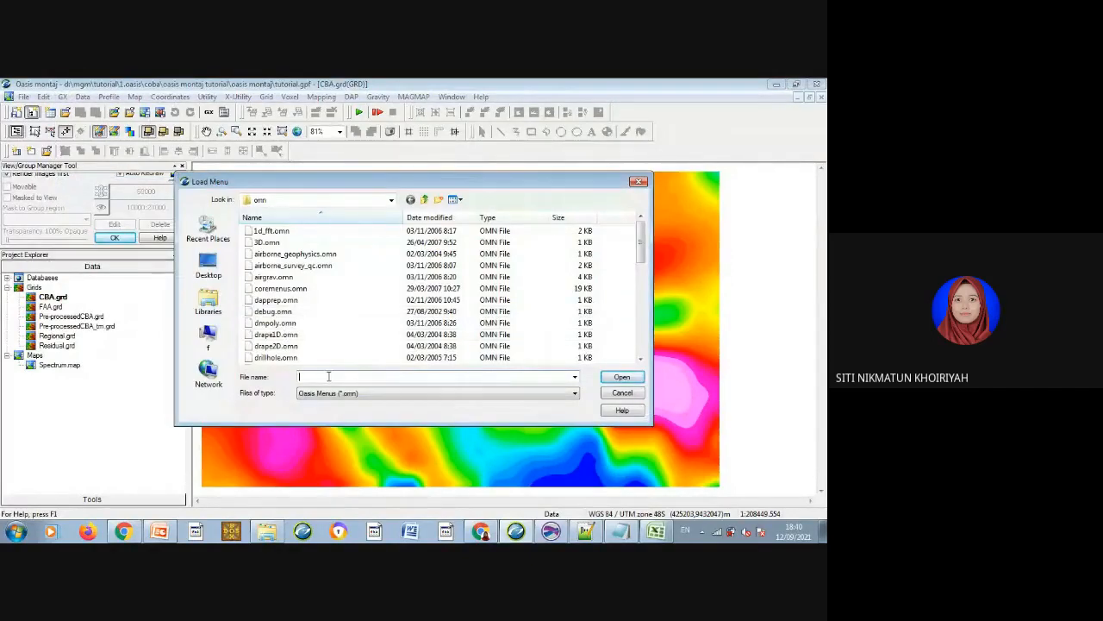
text(G)
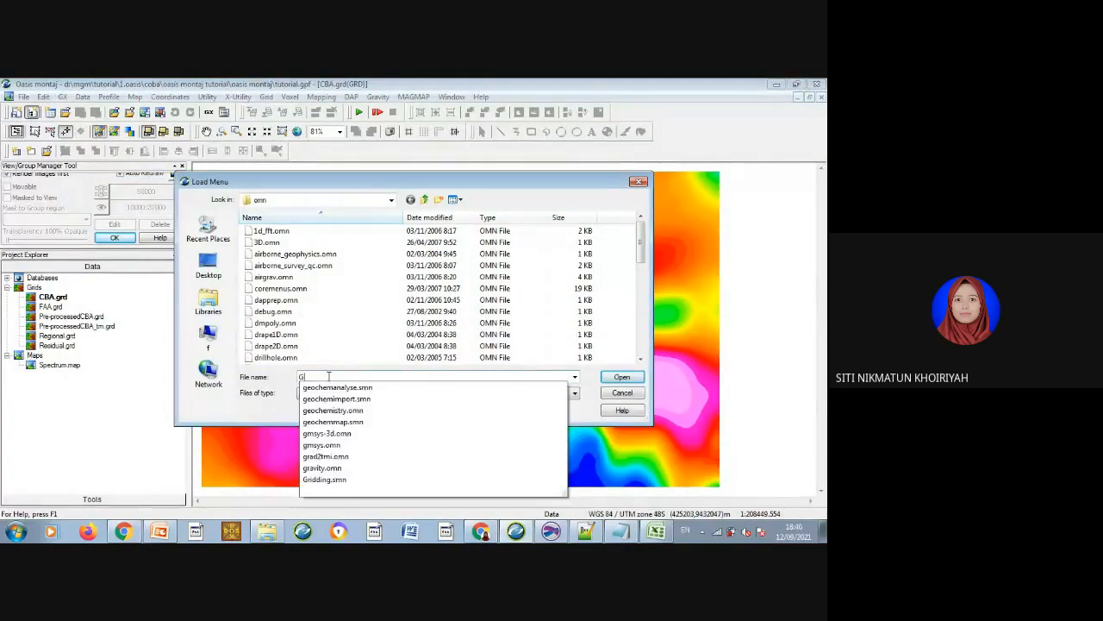
text(msys.omn)
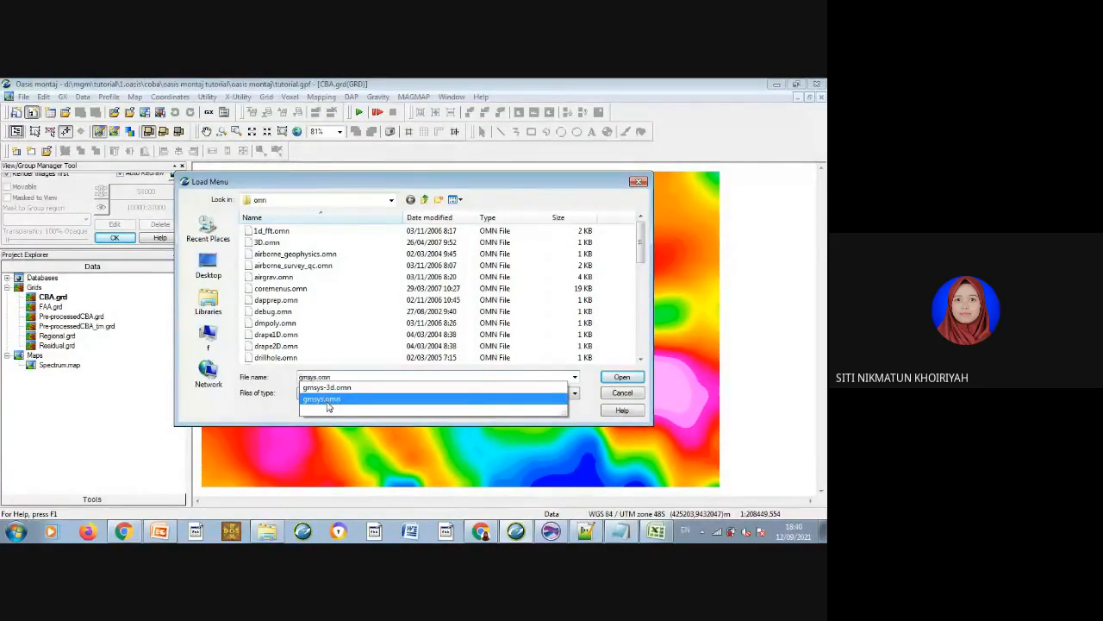
click(328, 400)
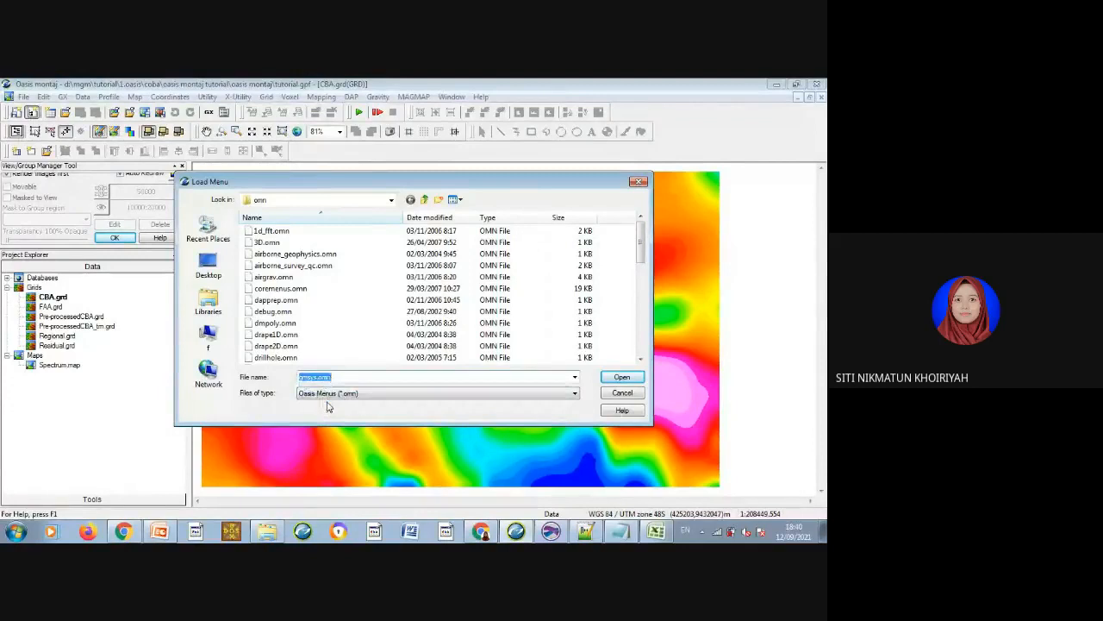
click(629, 381)
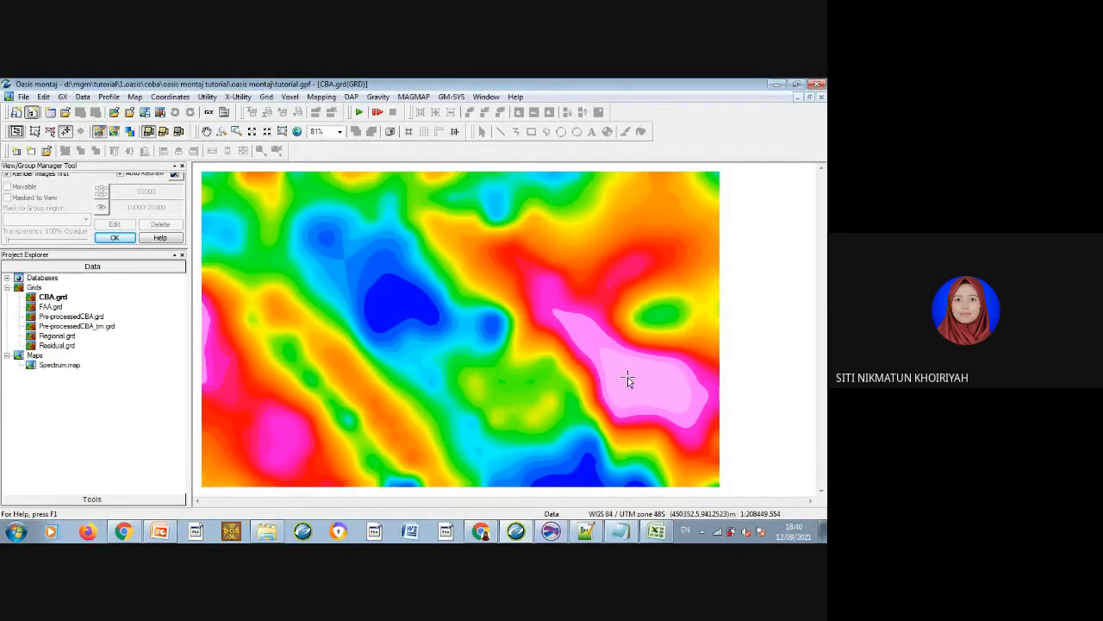
Start a new GM-SYS model from a map profile and name it Lintasan A-A'.
click(455, 97)
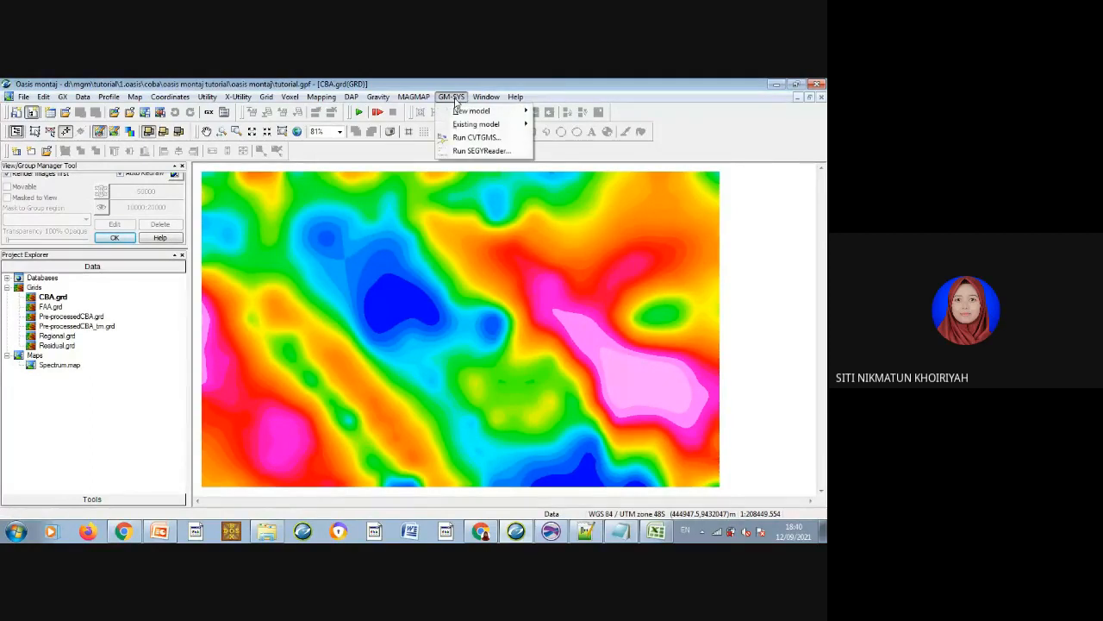
mouse_move(500, 117)
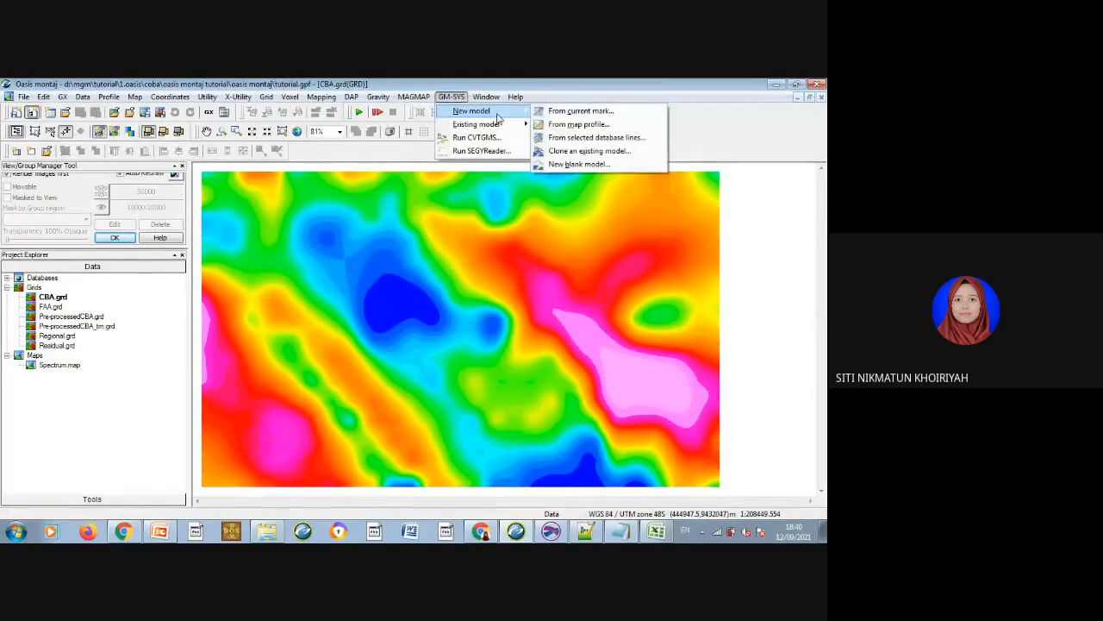
click(547, 128)
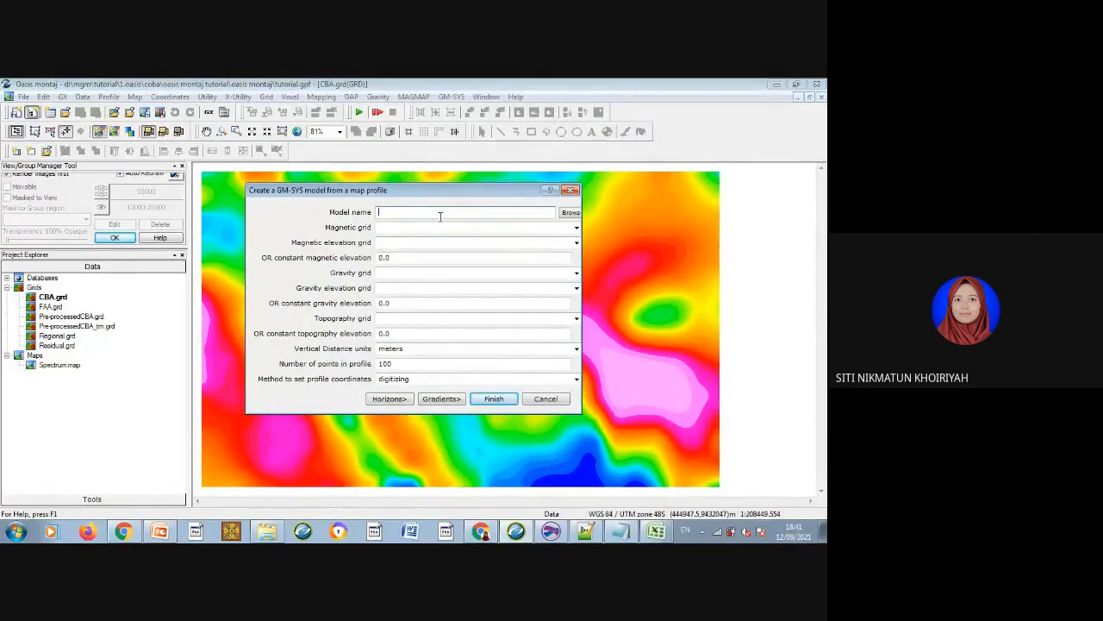
text(Lintasan A-)
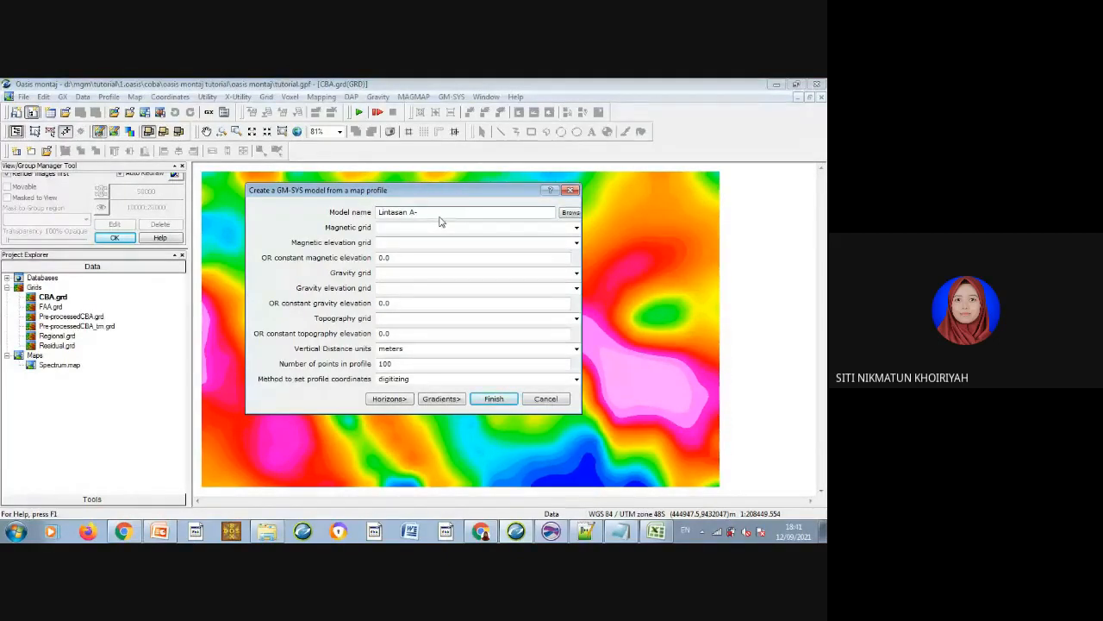
text(A')
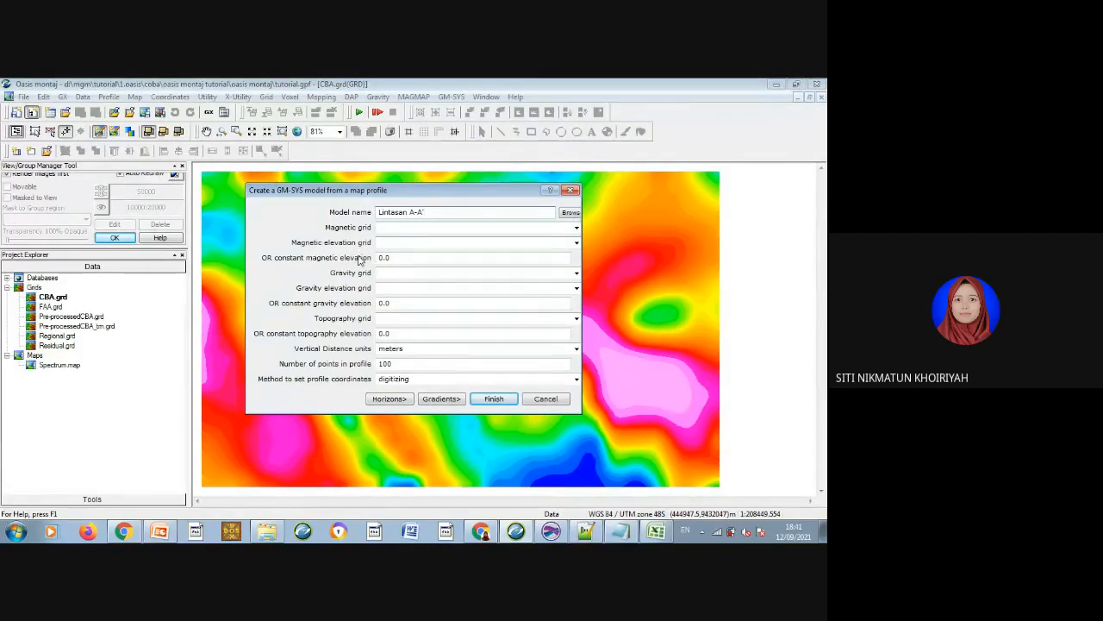
Assign CBA.grd as the gravity grid and FAA.grd as both the gravity elevation grid and the topography grid.
click(577, 273)
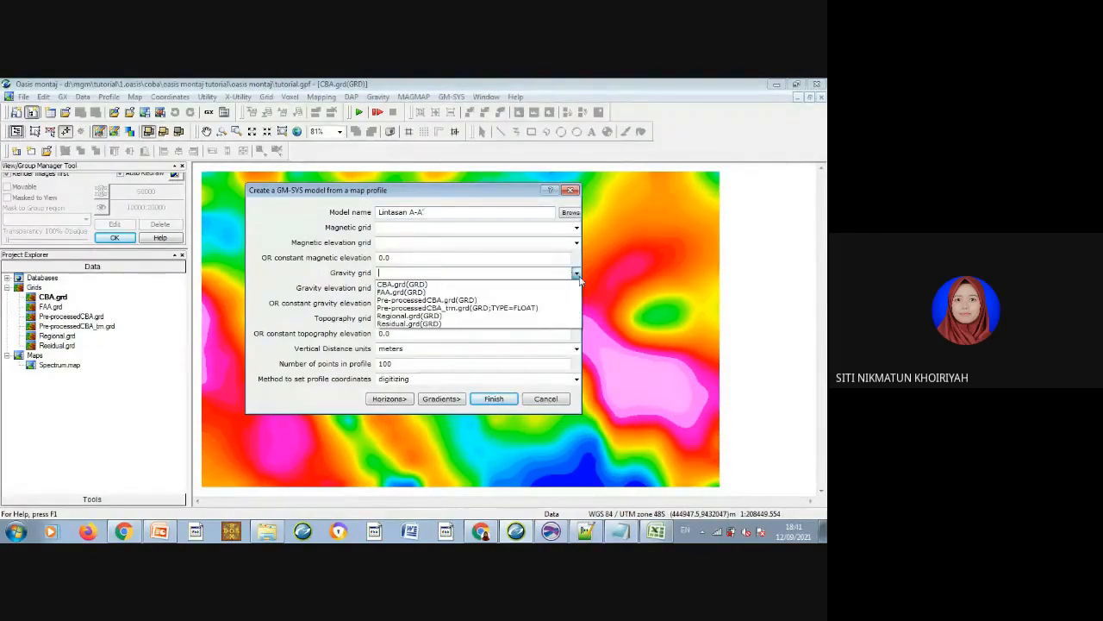
click(502, 286)
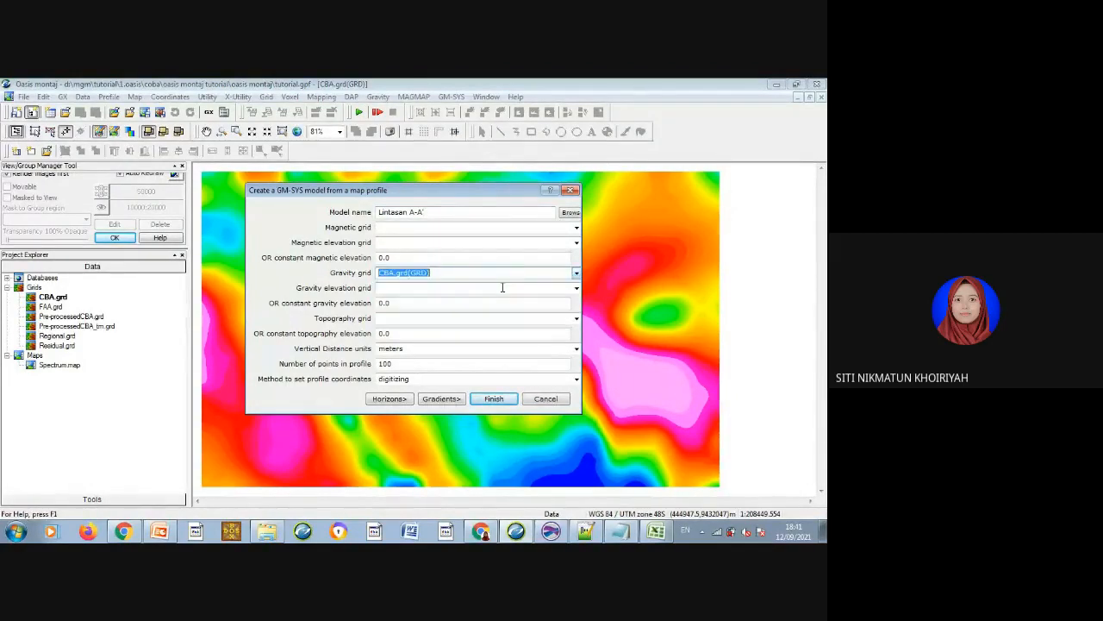
click(578, 290)
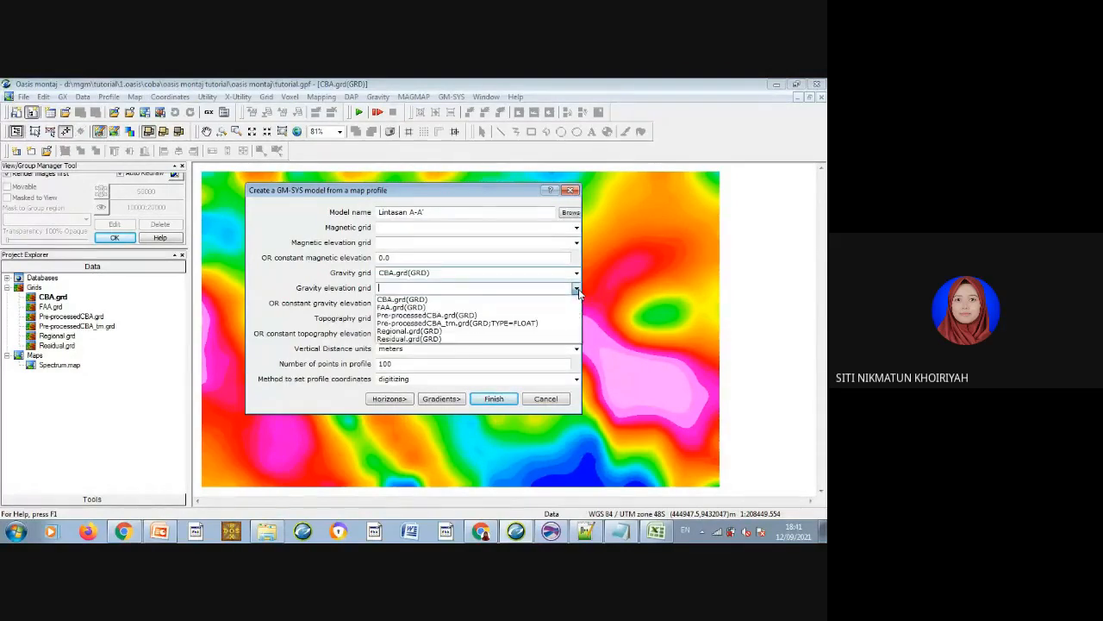
click(537, 309)
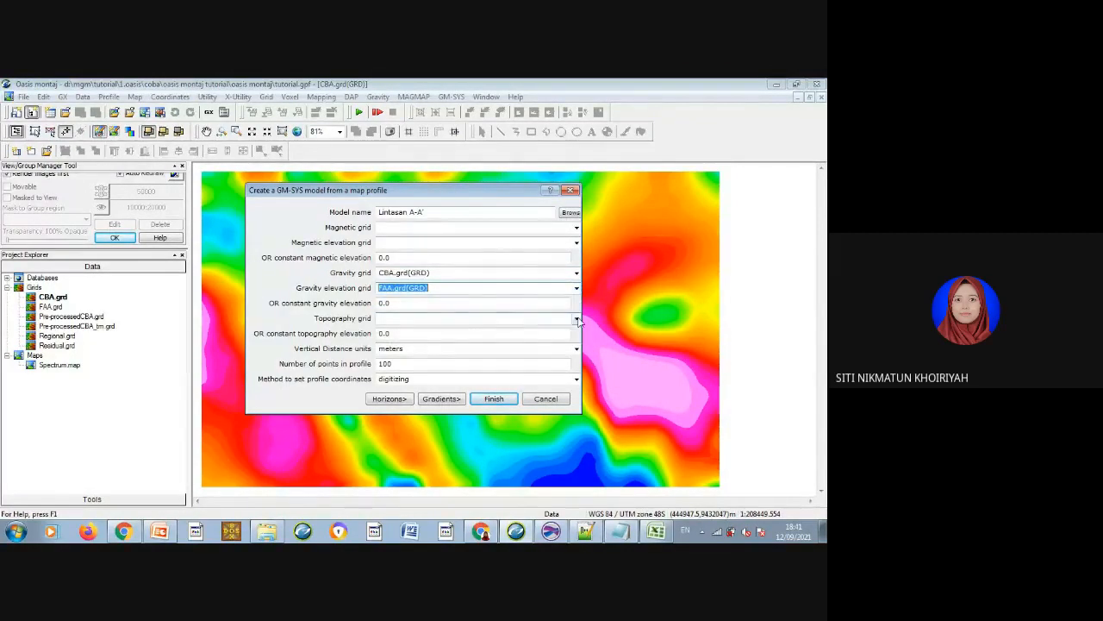
click(577, 318)
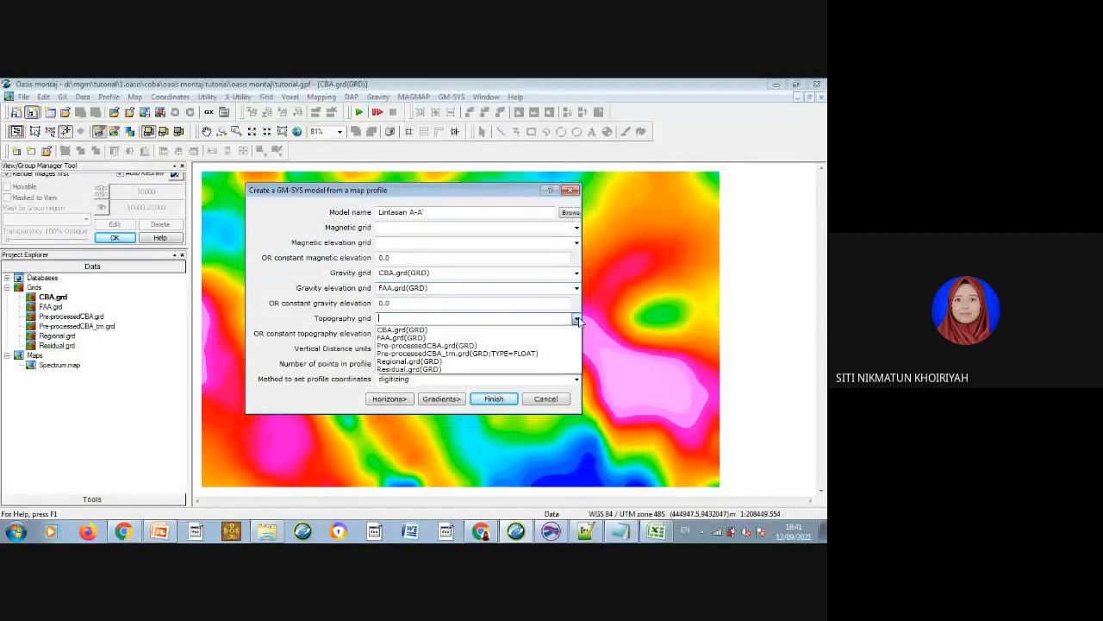
click(527, 337)
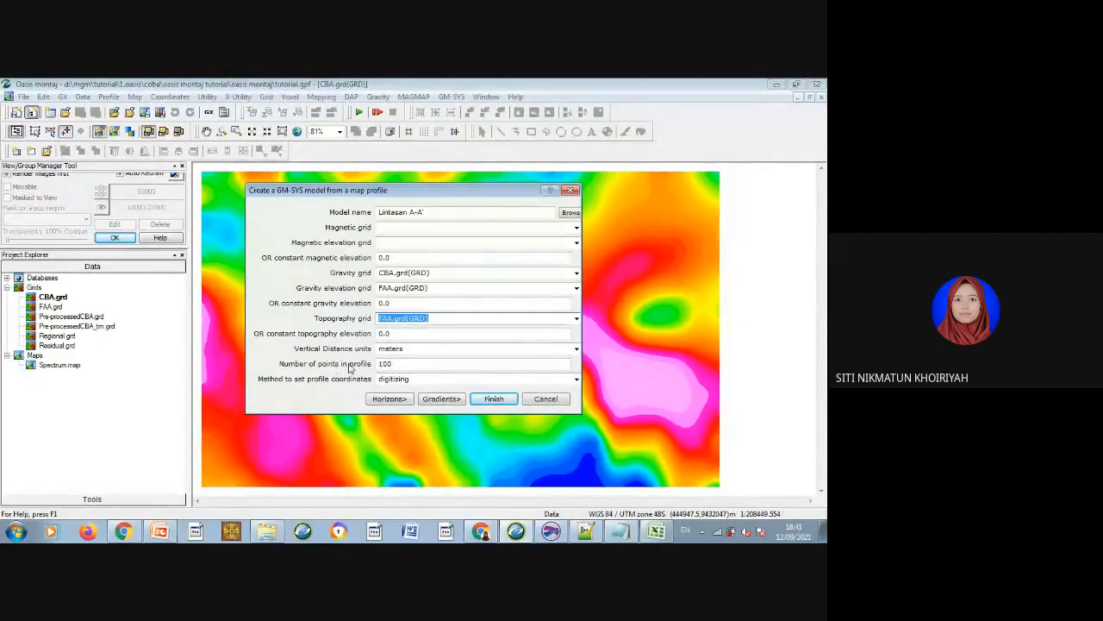
Set the number of points in the profile to 50 and finish the model setup with the digitizing method.
click(397, 364)
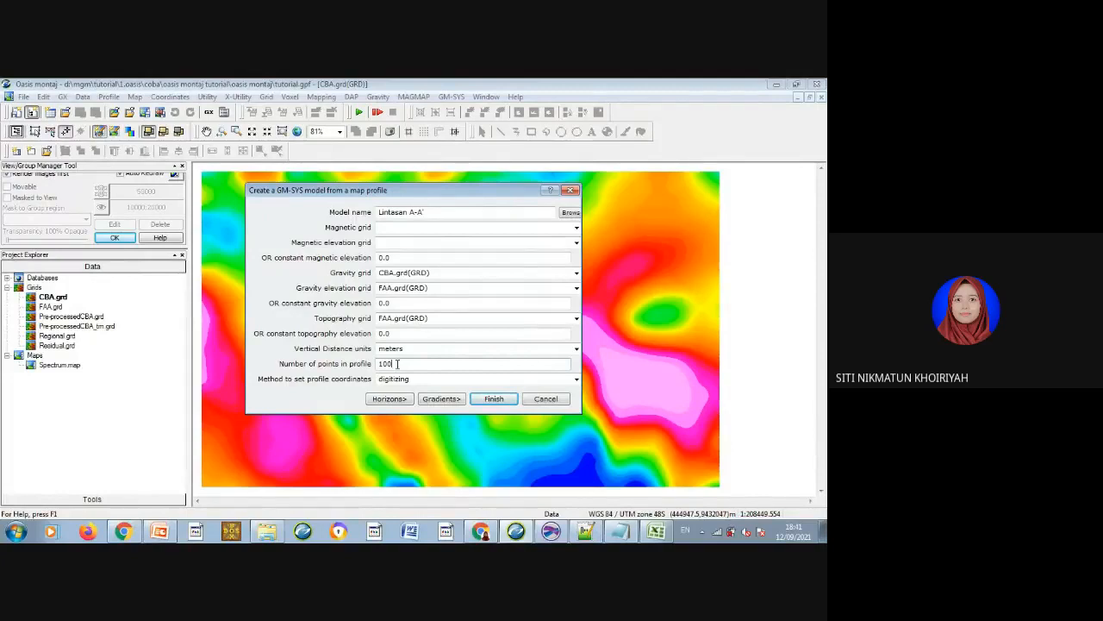
key(BackSpace)
key(BackSpace)
text(50)
click(488, 401)
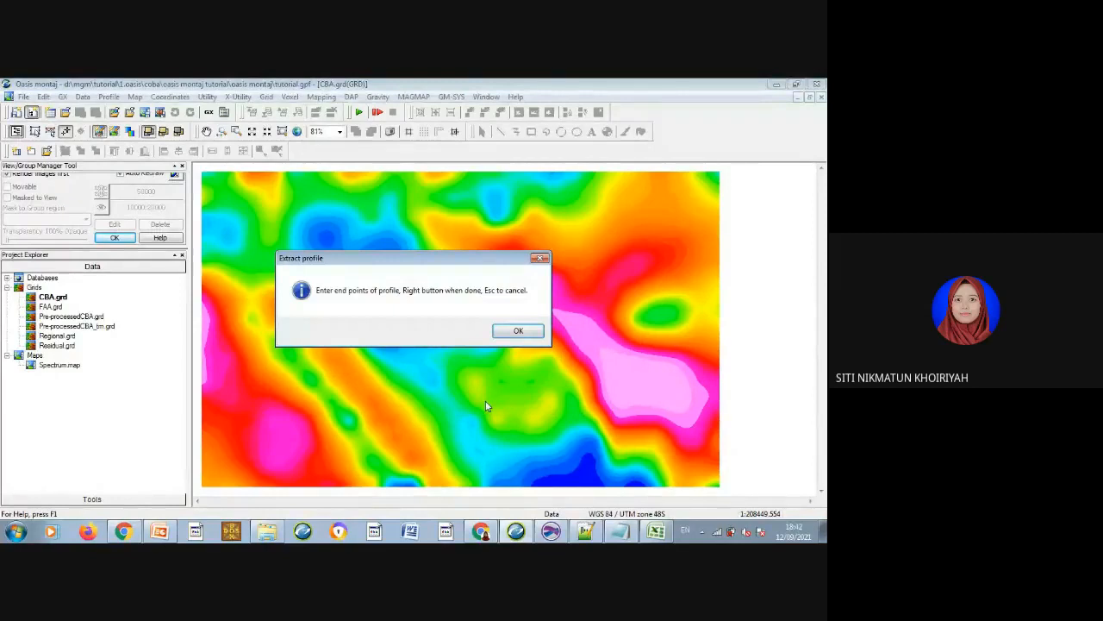
Digitize a profile about 16.5 km long from the southwestern pink high to the central dark blue low on the CBA grid.
click(520, 332)
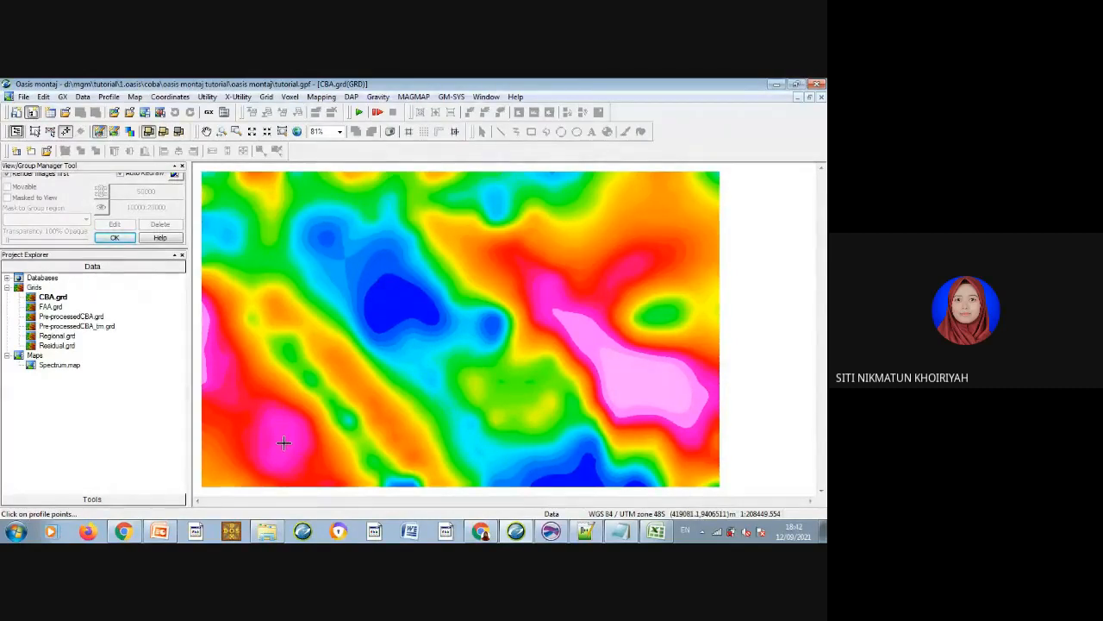
click(317, 402)
right_click(395, 301)
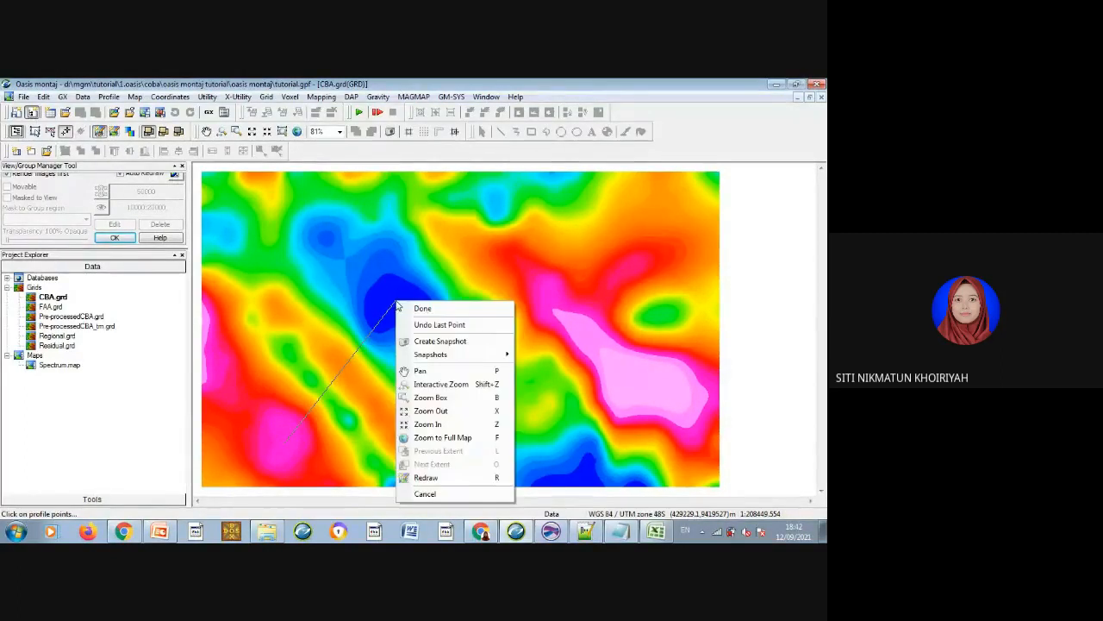
click(408, 312)
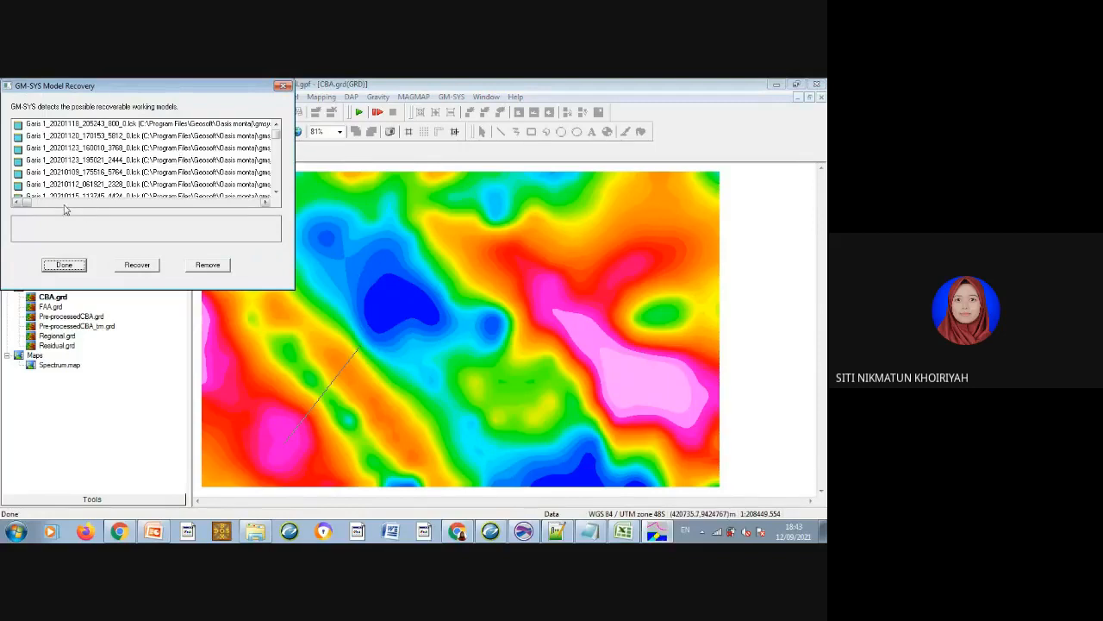
Dismiss the model recovery list, accept zero Earth's magnetic field values, and maximize the GM-SYS window.
click(66, 263)
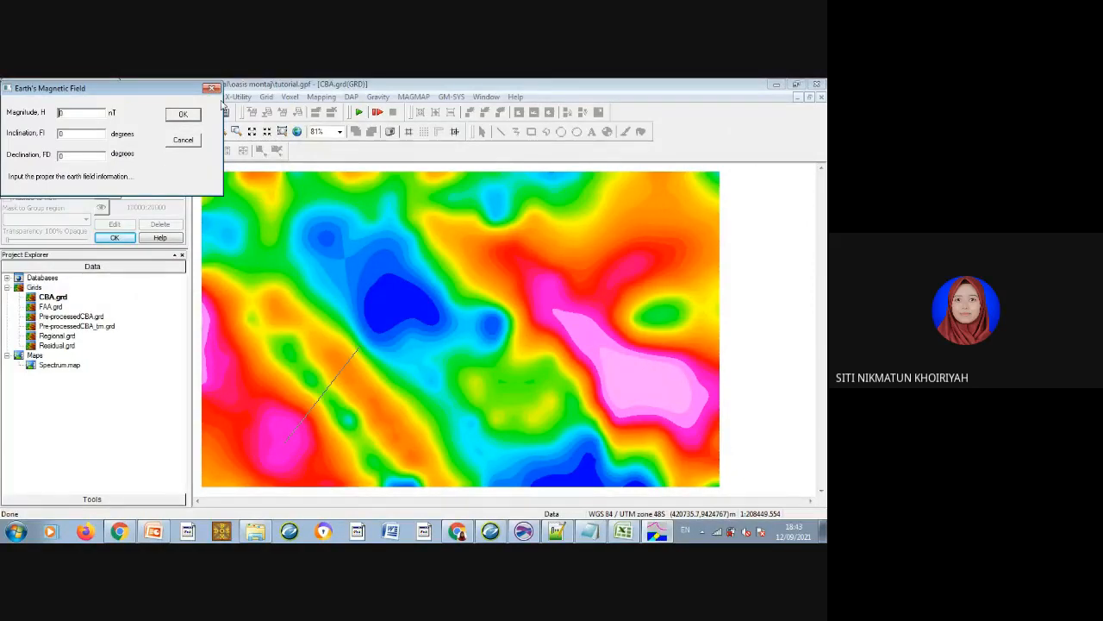
click(183, 115)
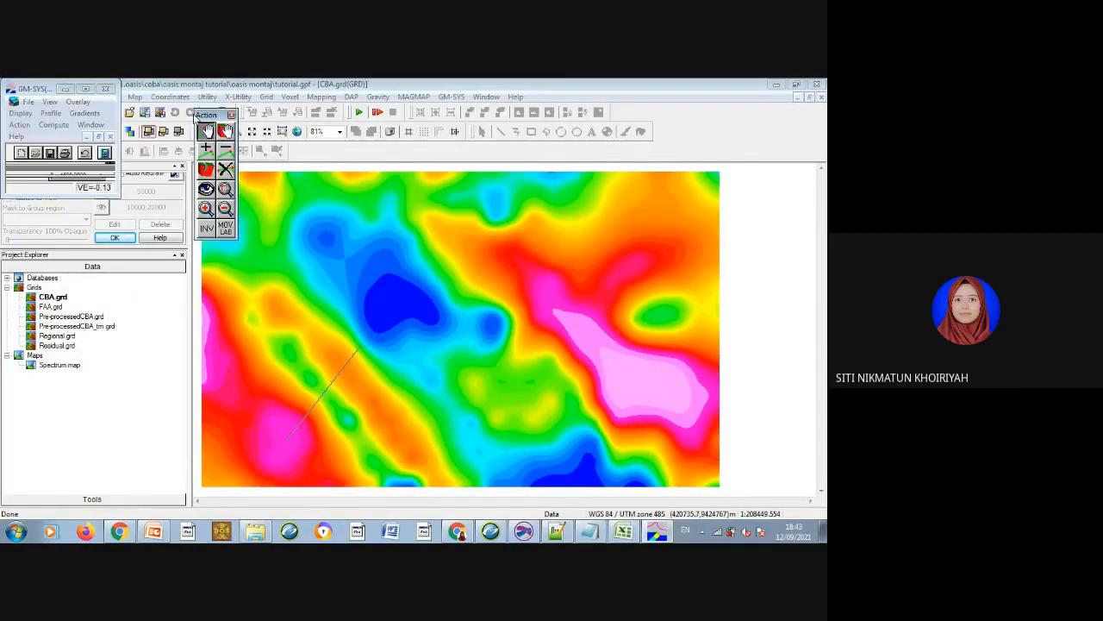
click(86, 90)
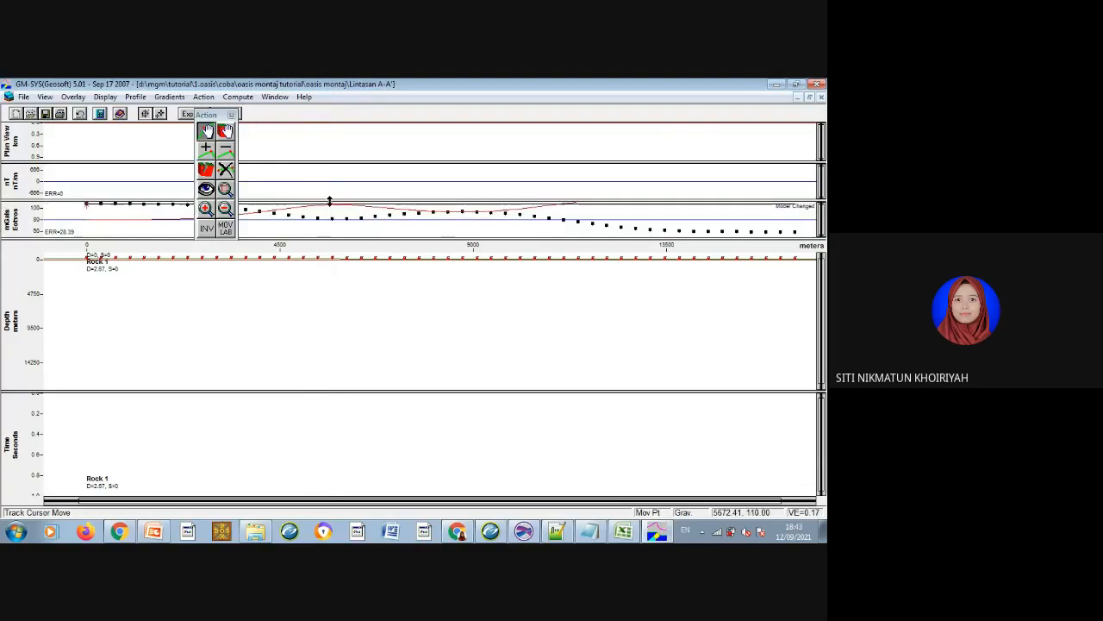
Enlarge the gravity and depth panes over the plan, magnetic and time panes, and show the model in the Infinity view.
drag(329, 201, 342, 122)
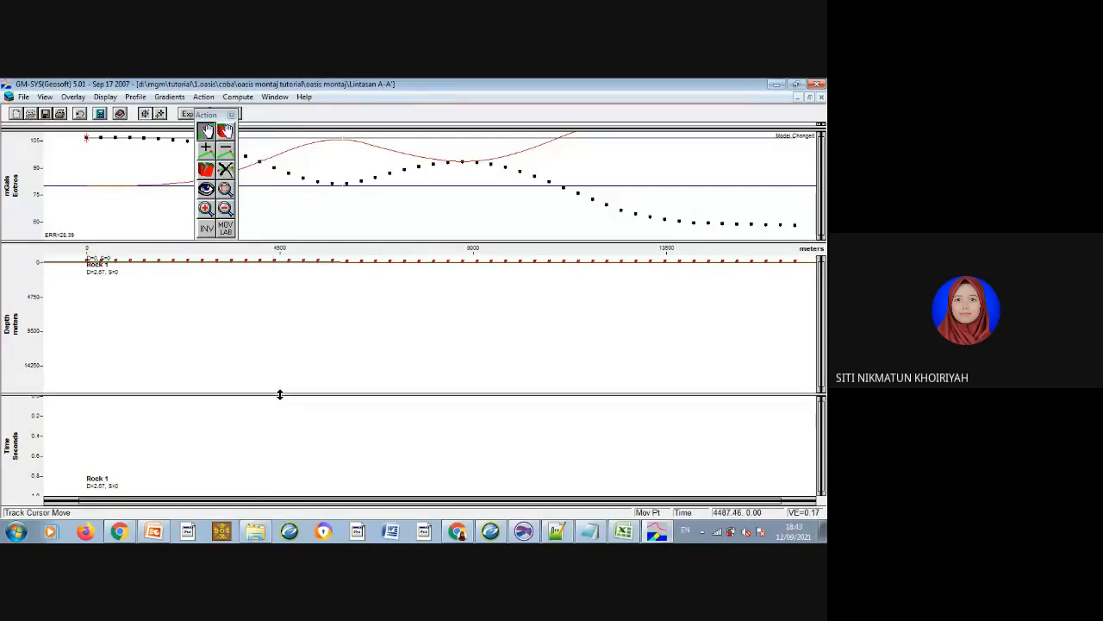
drag(280, 394, 270, 504)
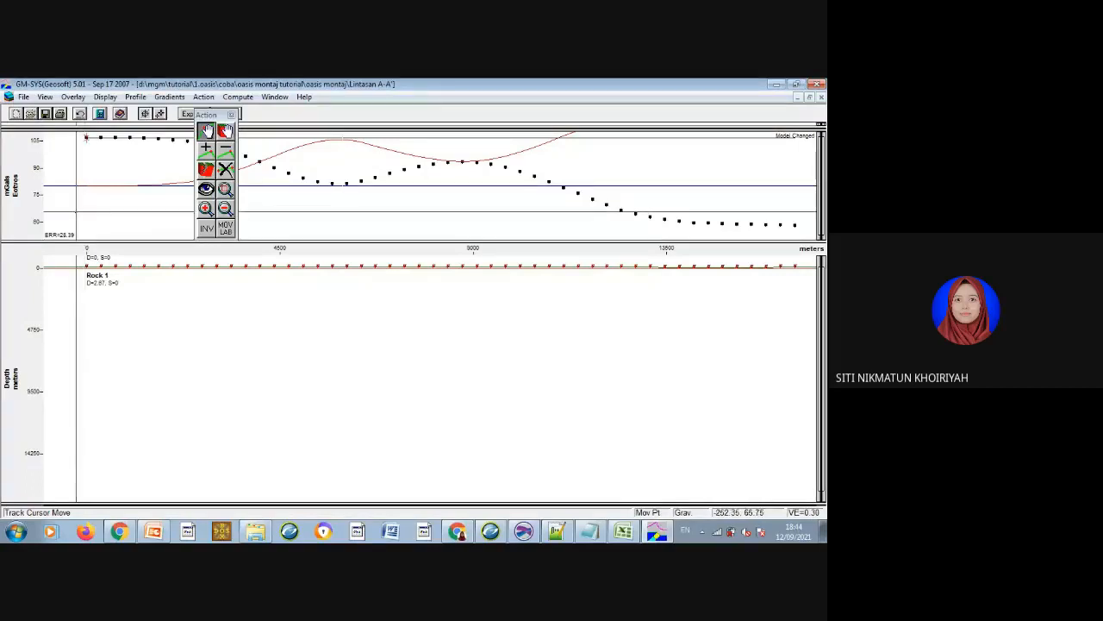
click(45, 97)
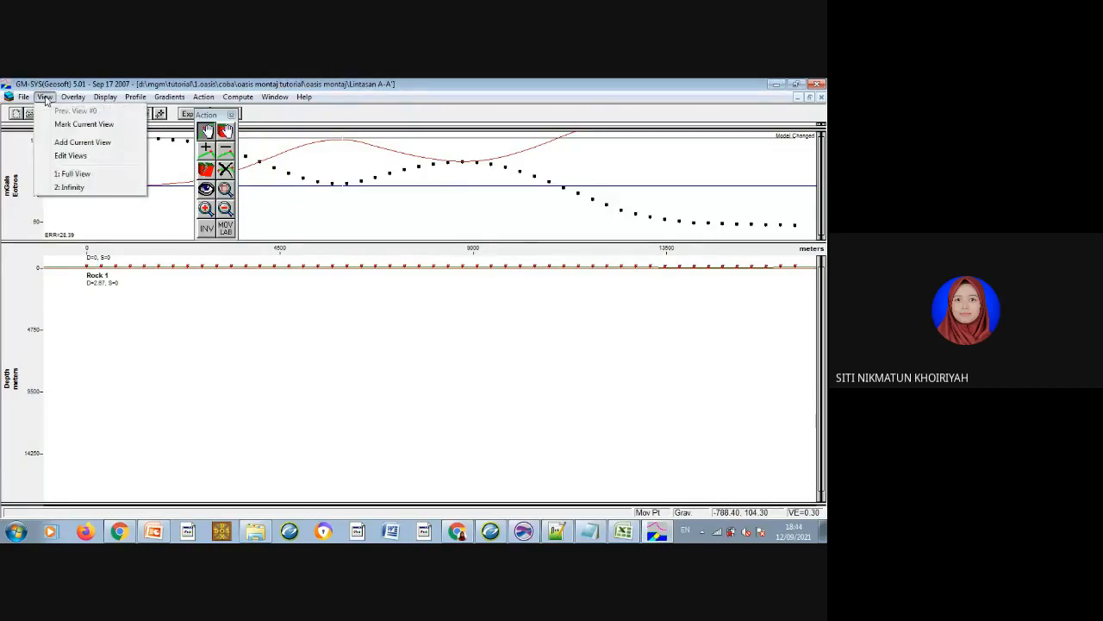
click(63, 191)
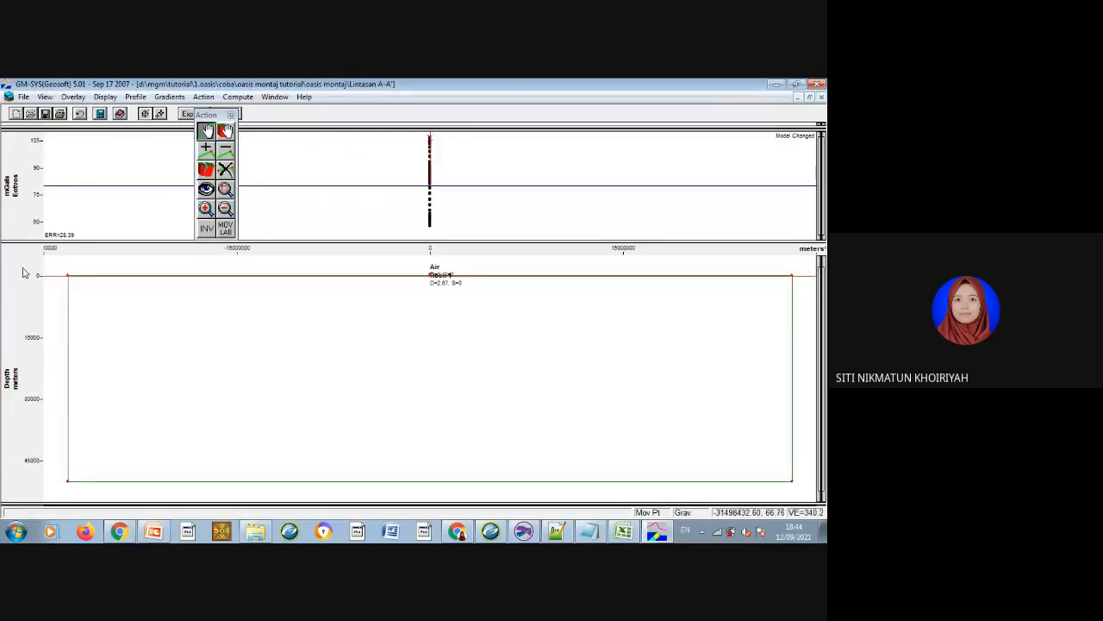
Change the depth axis unit to Km.
right_click(14, 345)
mouse_move(70, 350)
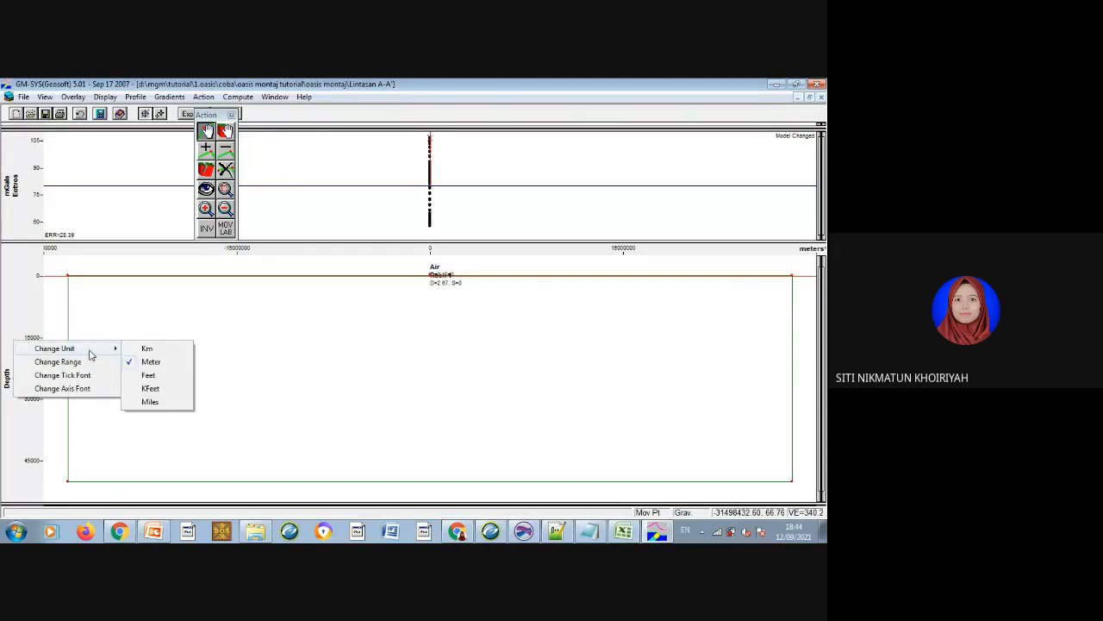
click(146, 350)
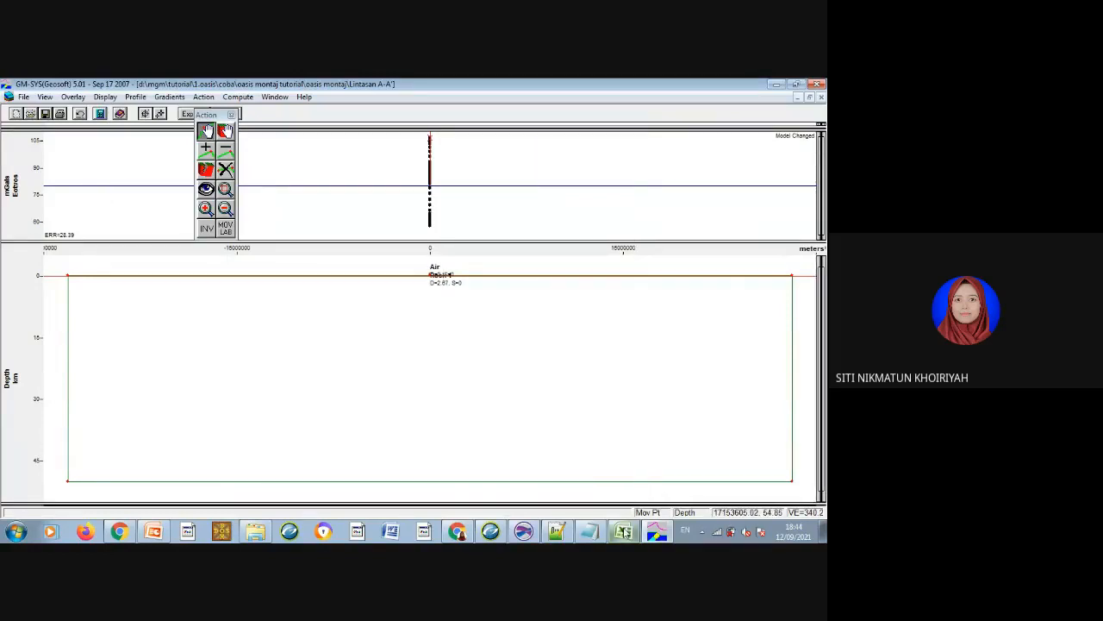
Switch to the Spectrum workbook in Excel and check the first non-zero 3_DEPTH value in cell E10.
click(617, 513)
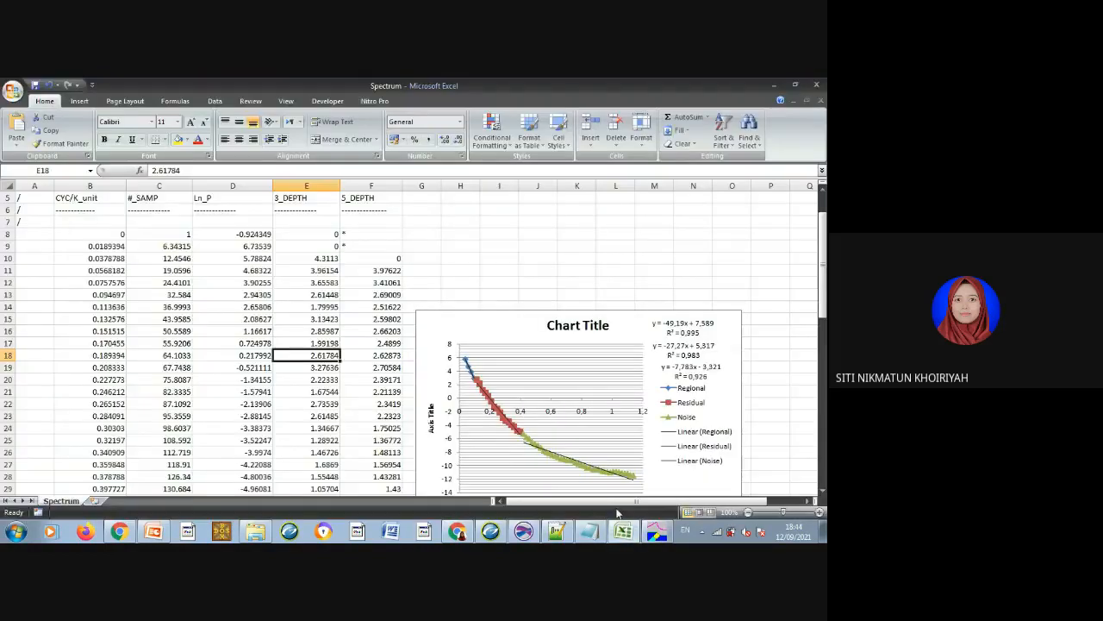
click(326, 259)
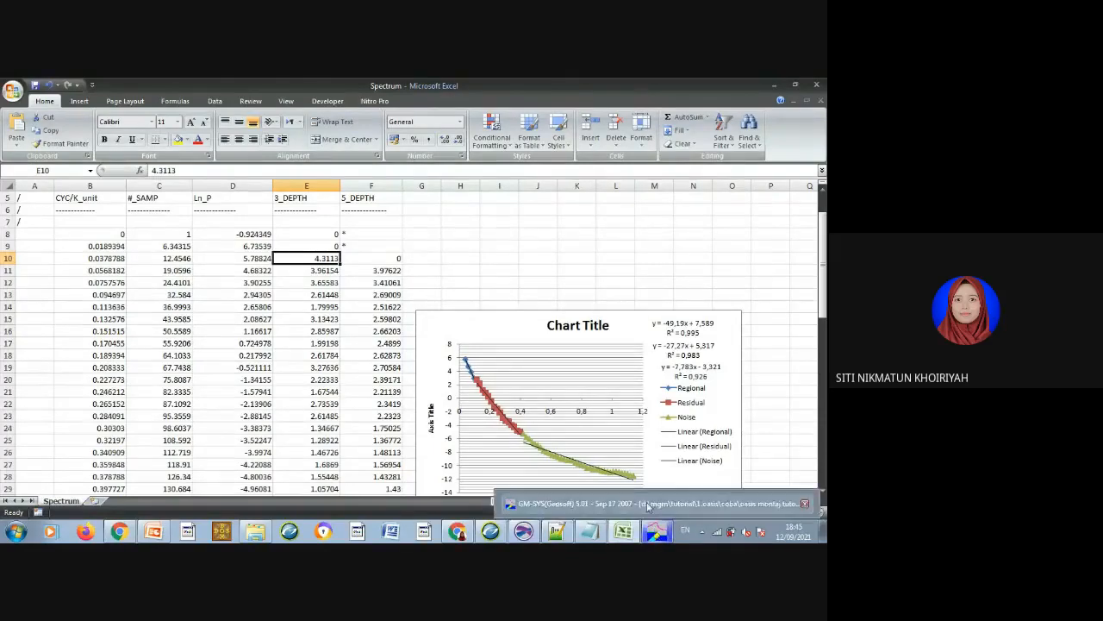
Return to the GM-SYS model and raise both bottom corners of the Rock 1 block to a depth of about 7.2 km.
click(657, 530)
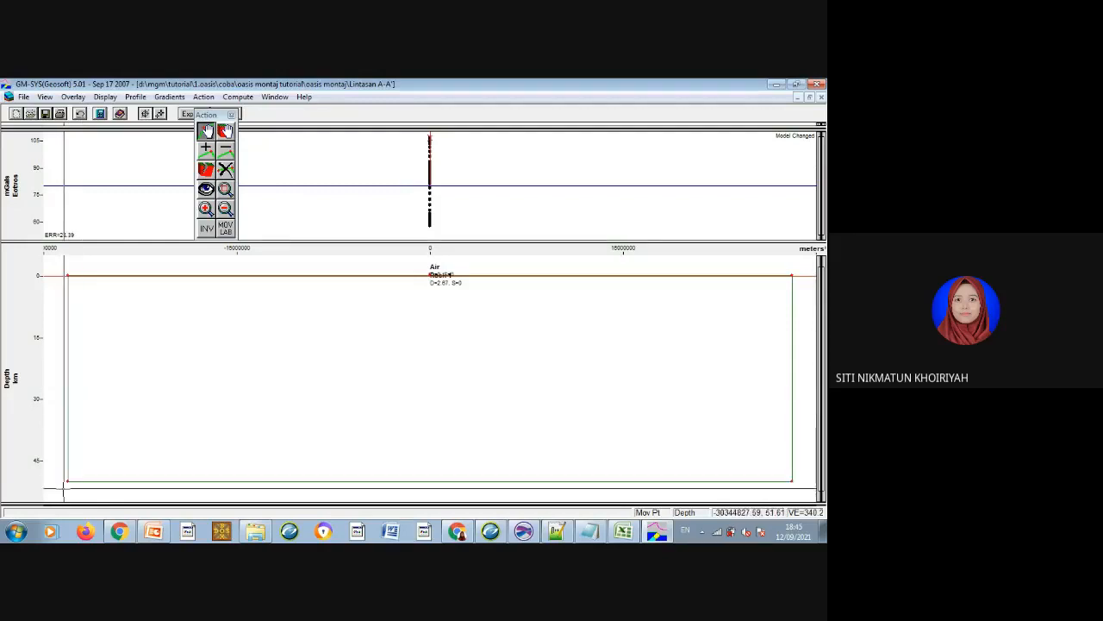
drag(69, 481, 72, 403)
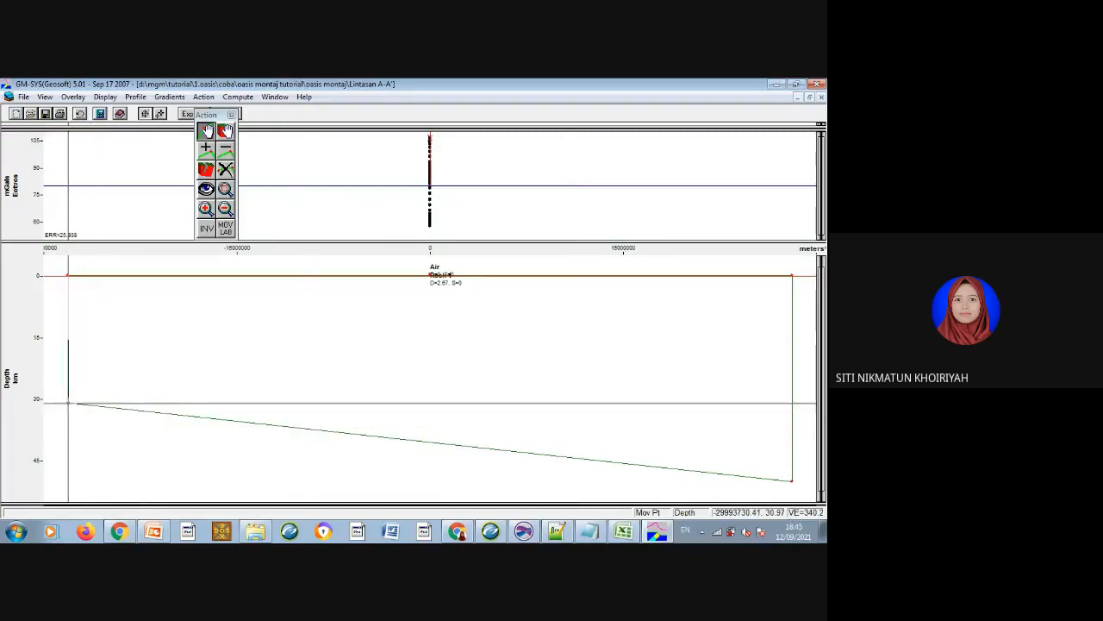
drag(68, 402, 69, 307)
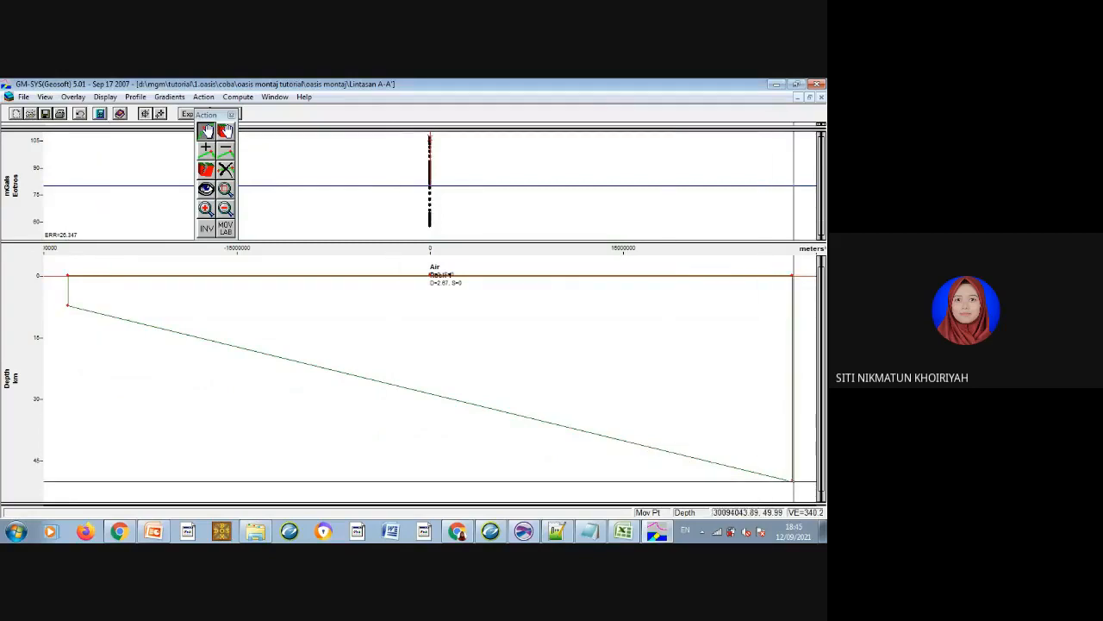
drag(791, 479, 791, 306)
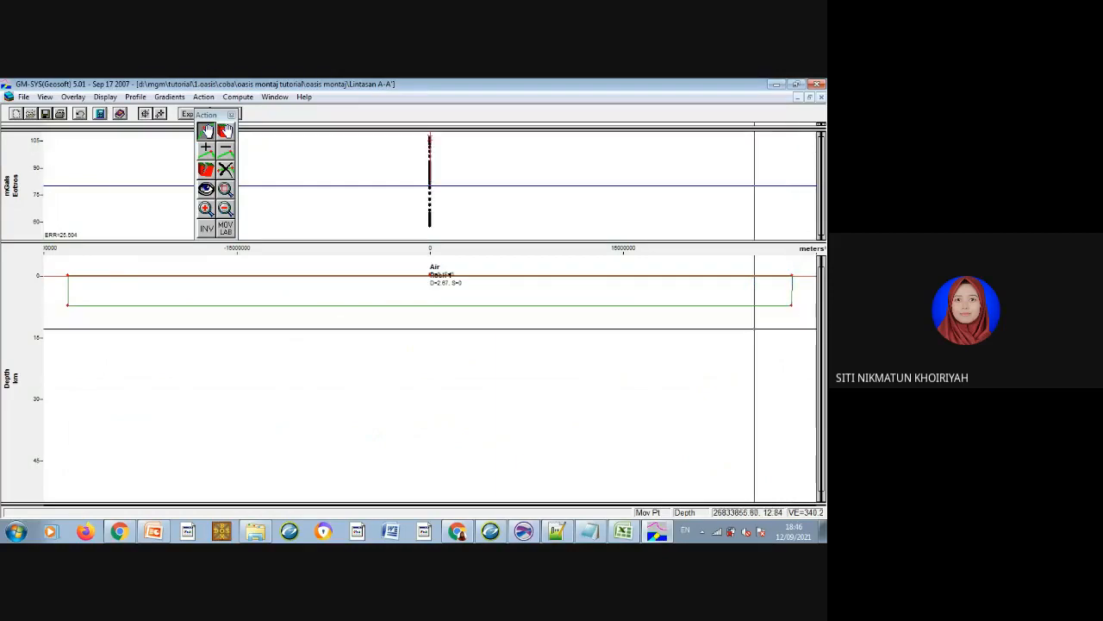
Set the depth axis maximum to 5 km and bring the block's bottom edge into view.
right_click(23, 351)
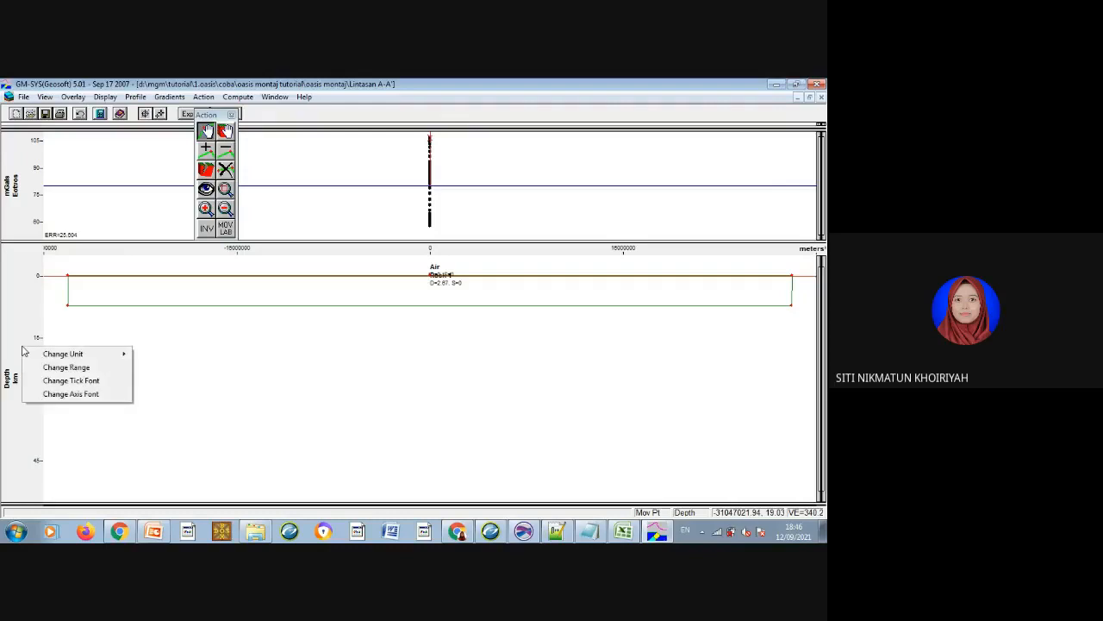
click(54, 367)
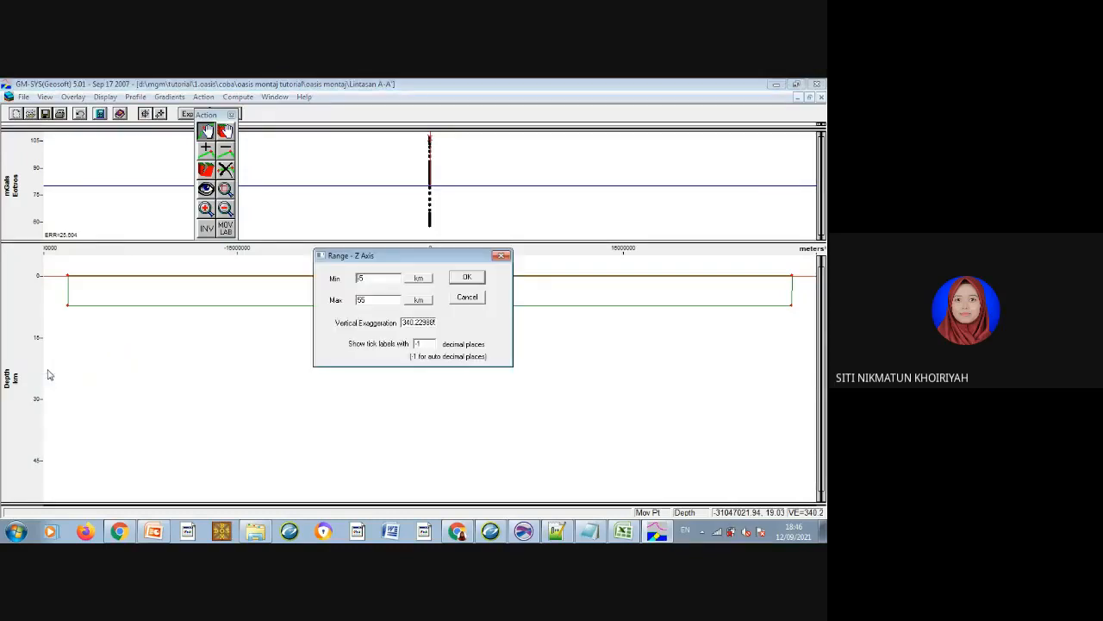
key(BackSpace)
click(470, 281)
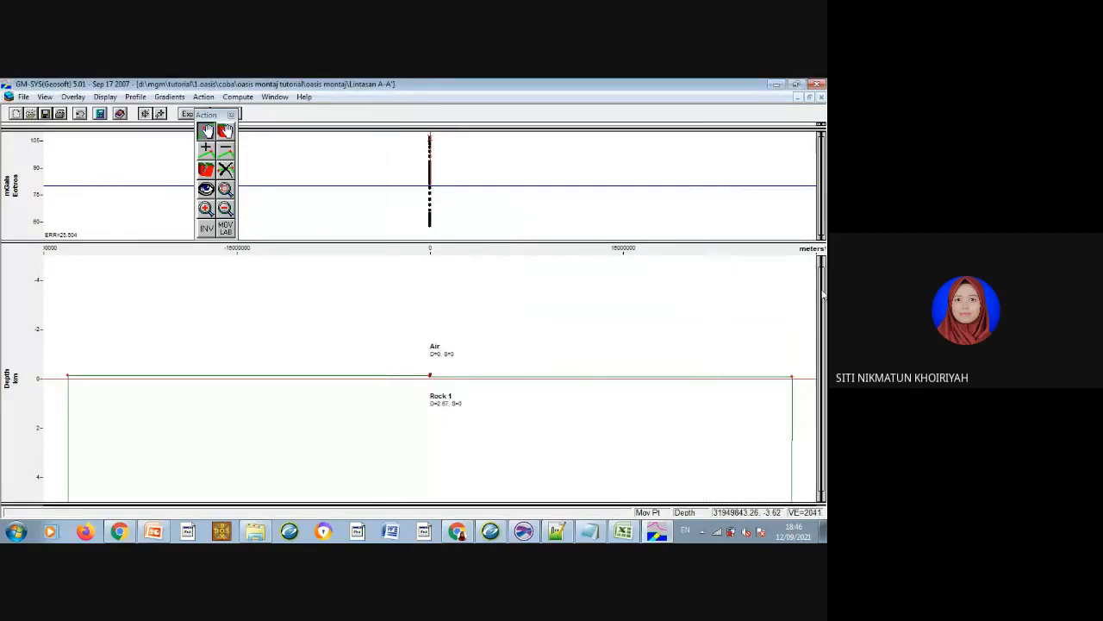
drag(822, 296, 822, 390)
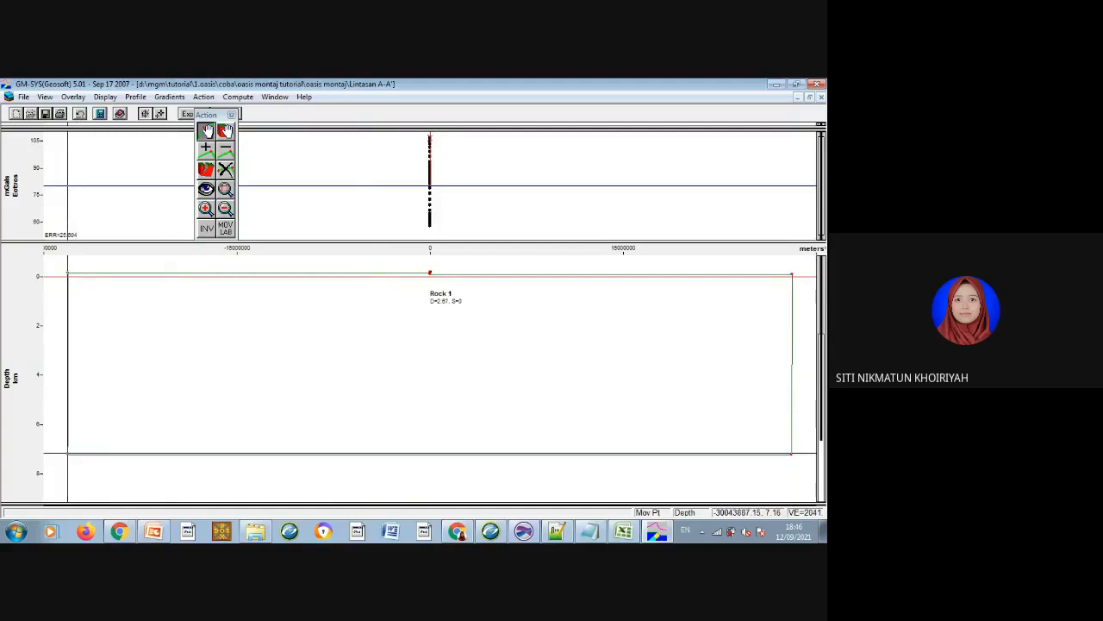
Raise both bottom corners of the Rock 1 block to about 4.3 km depth and level its base.
drag(68, 453, 68, 381)
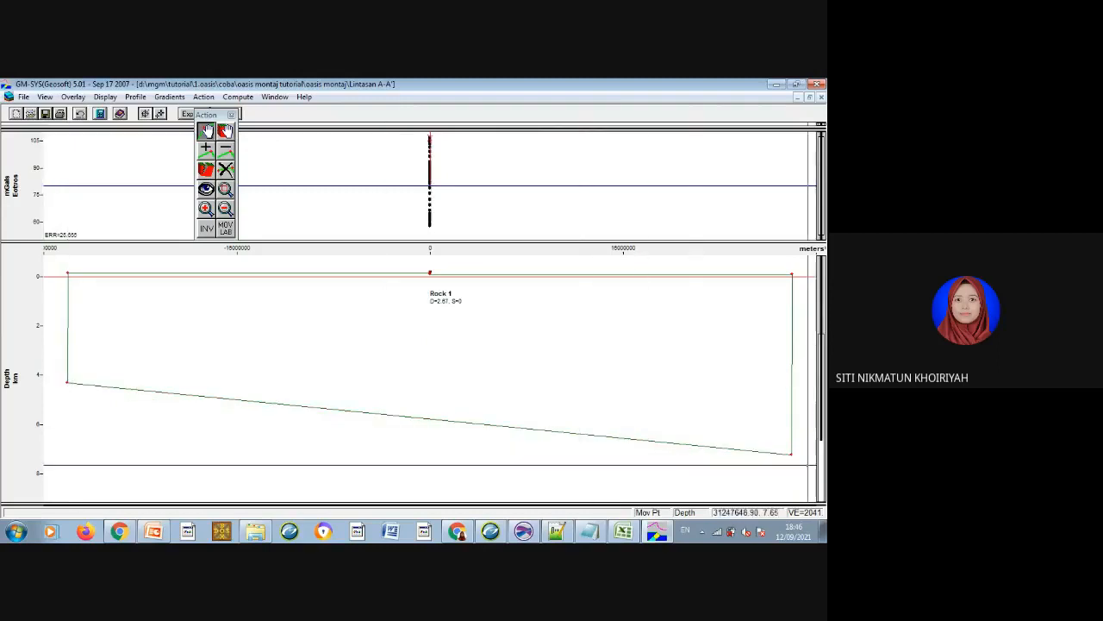
drag(792, 453, 793, 383)
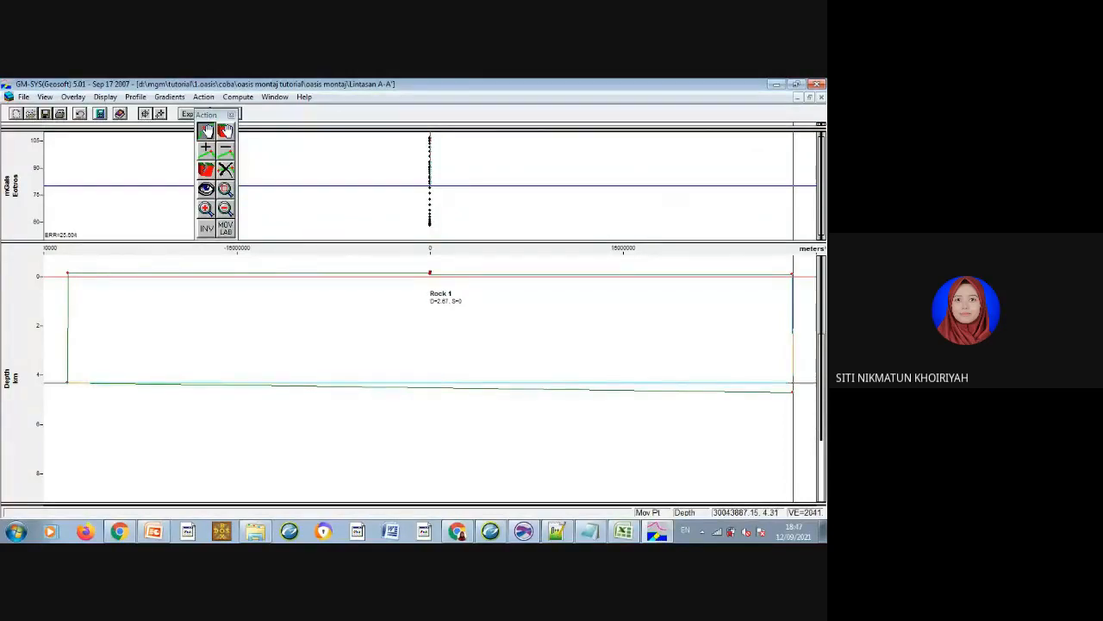
drag(794, 382, 793, 383)
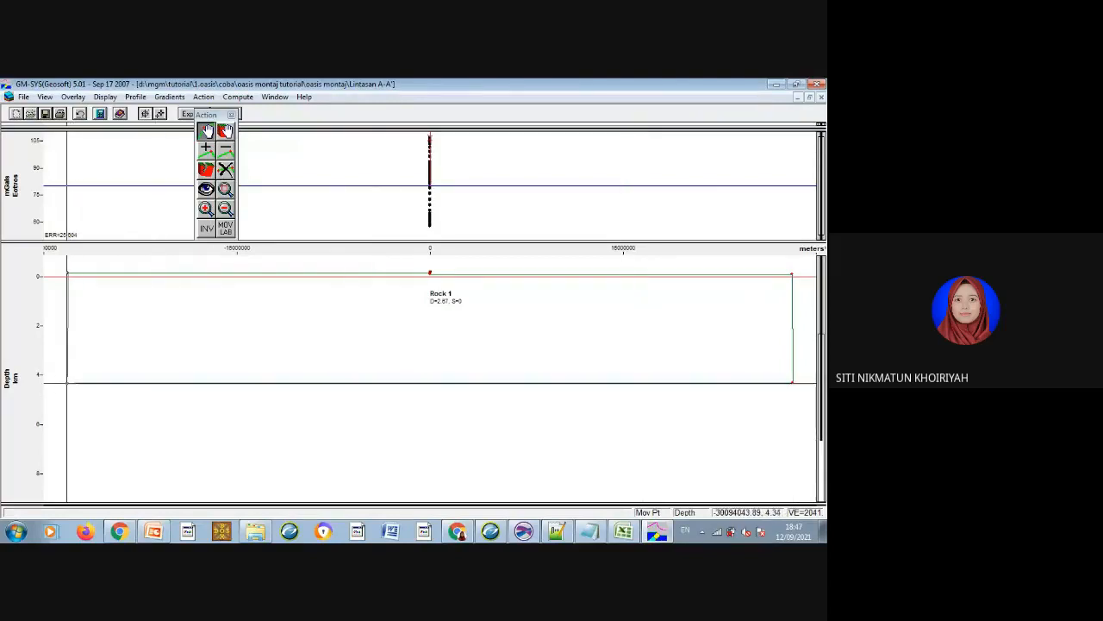
drag(68, 382, 67, 382)
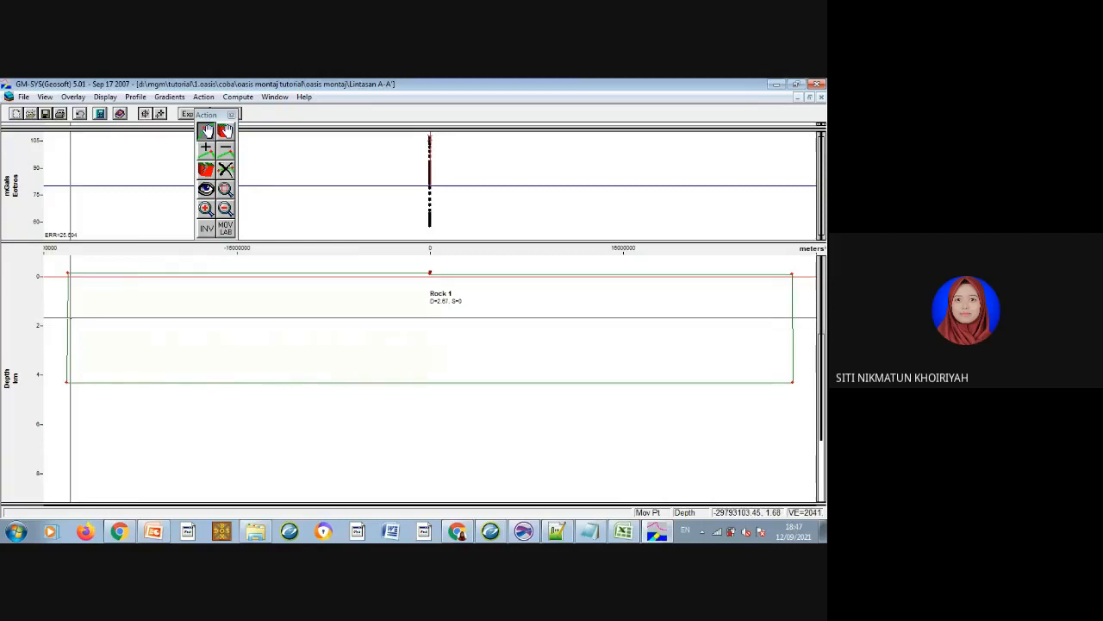
Add points on both side edges of the Rock 1 block at depths of about 1.04 km and 2.62 km.
click(207, 149)
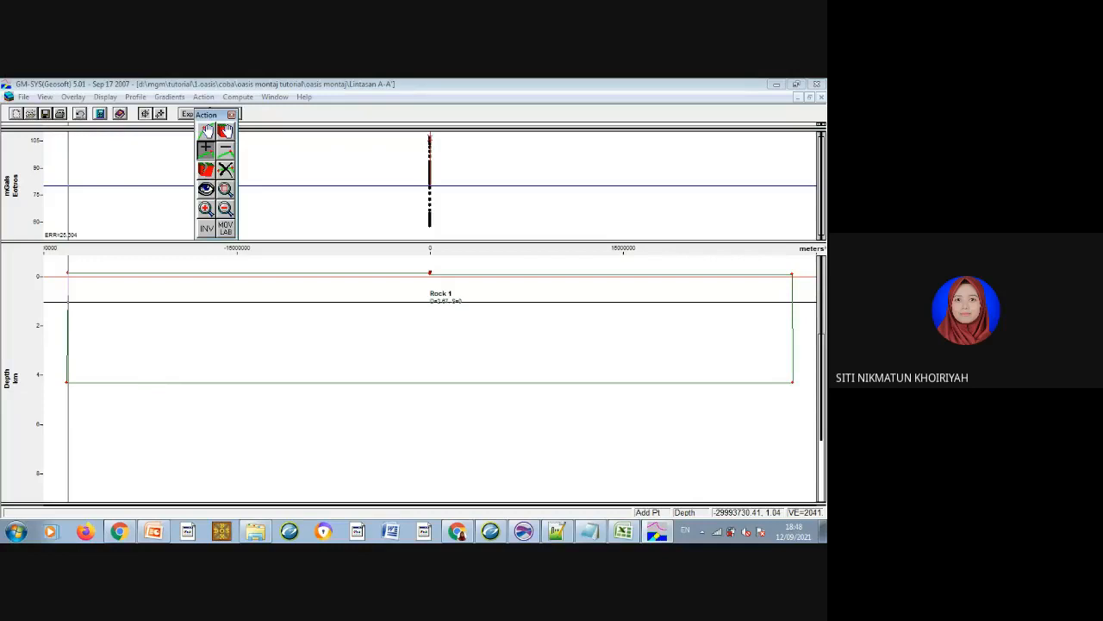
click(68, 302)
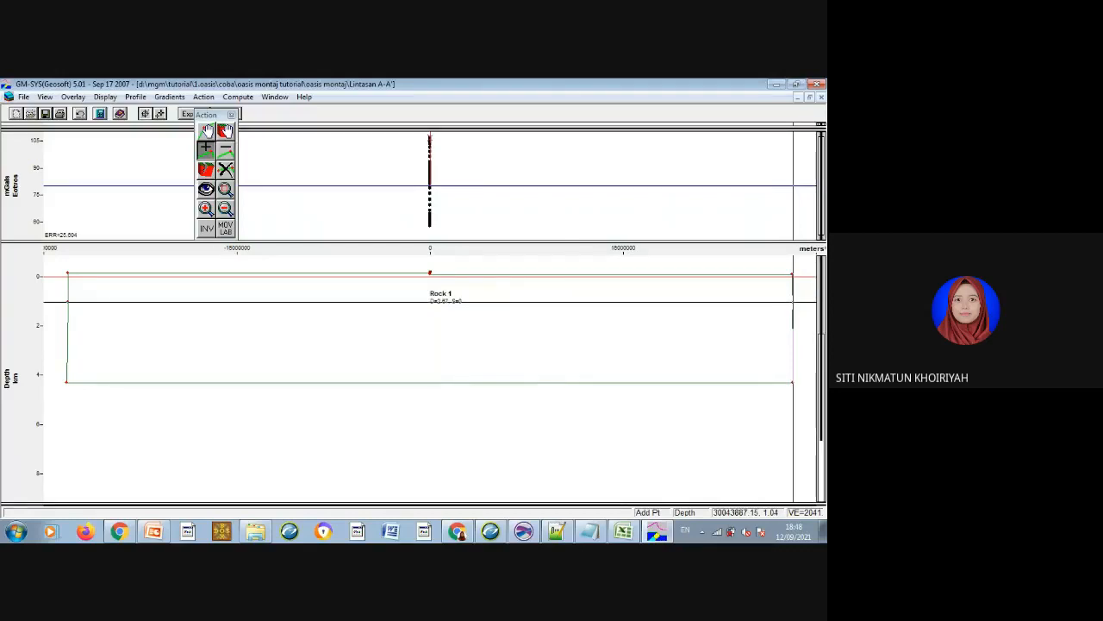
click(793, 302)
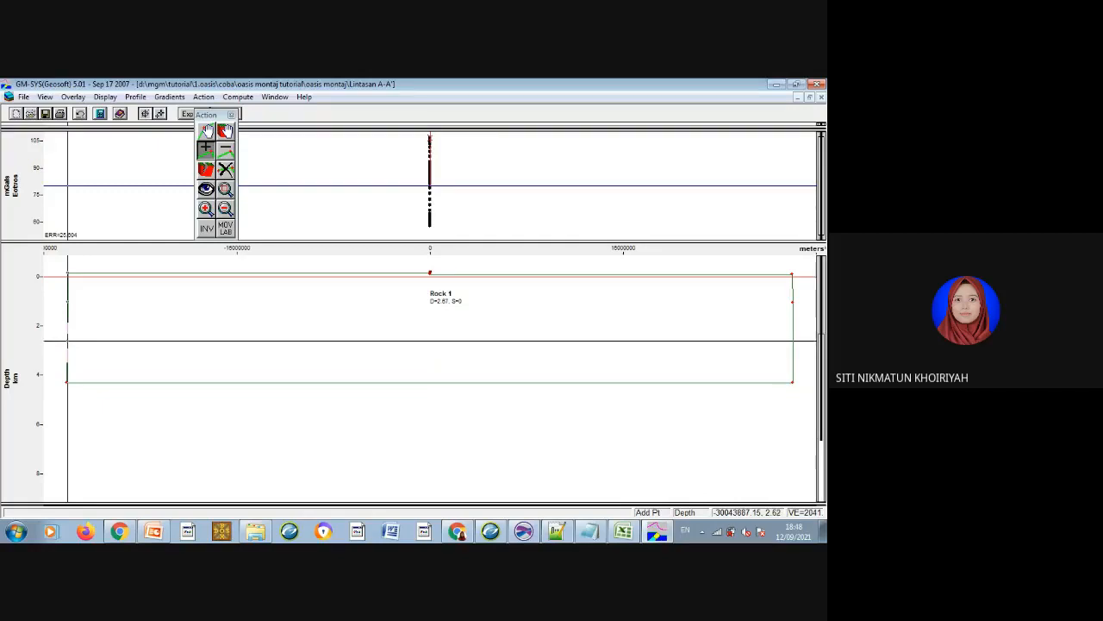
click(67, 341)
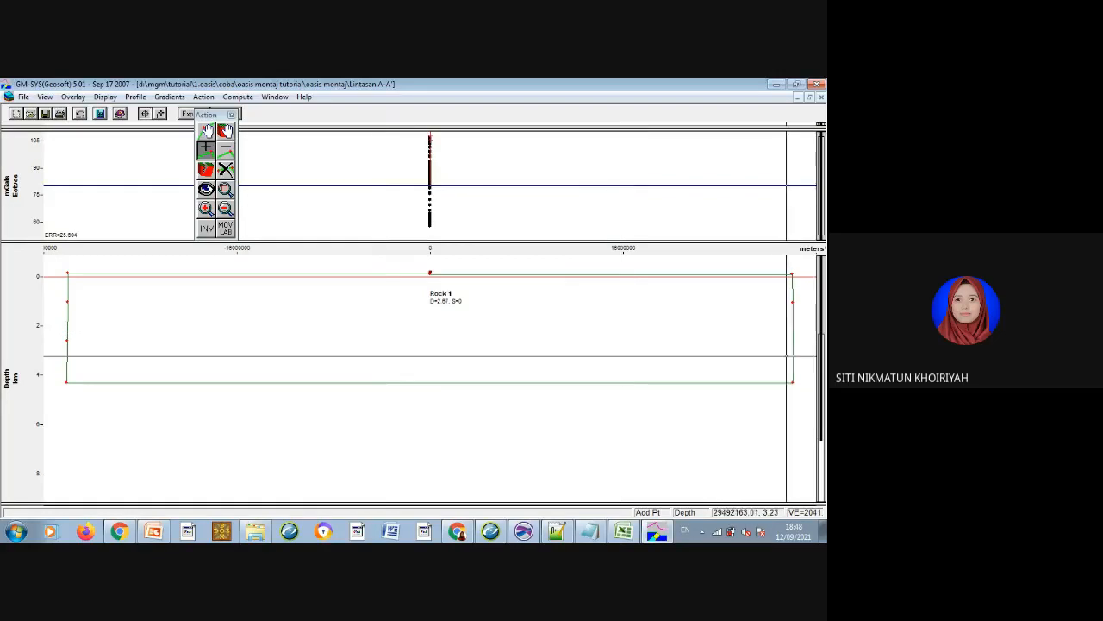
click(793, 342)
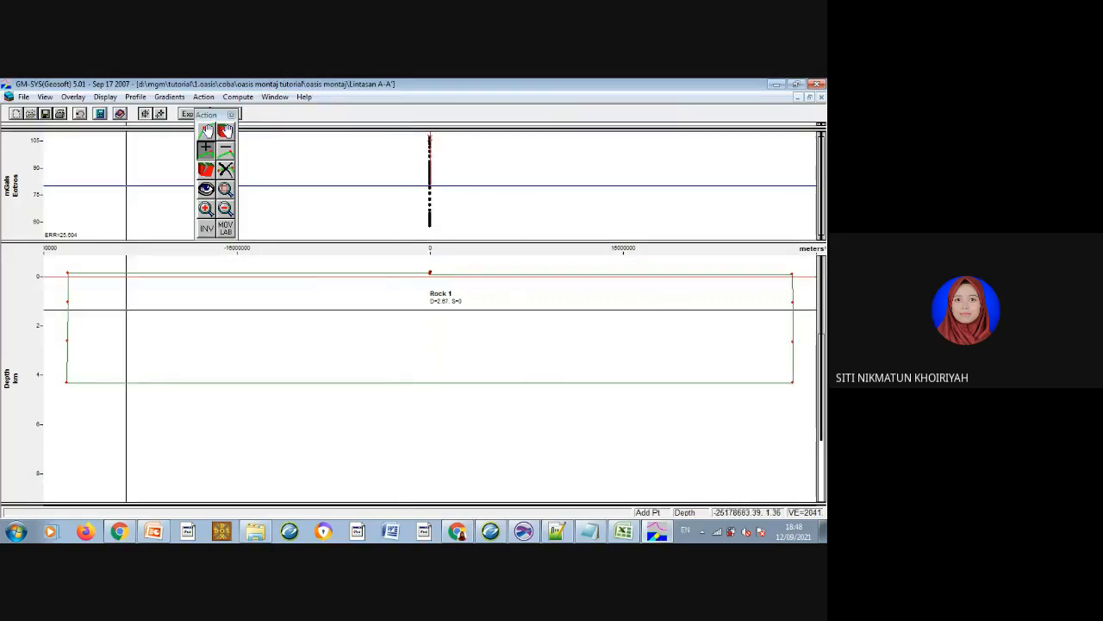
click(67, 301)
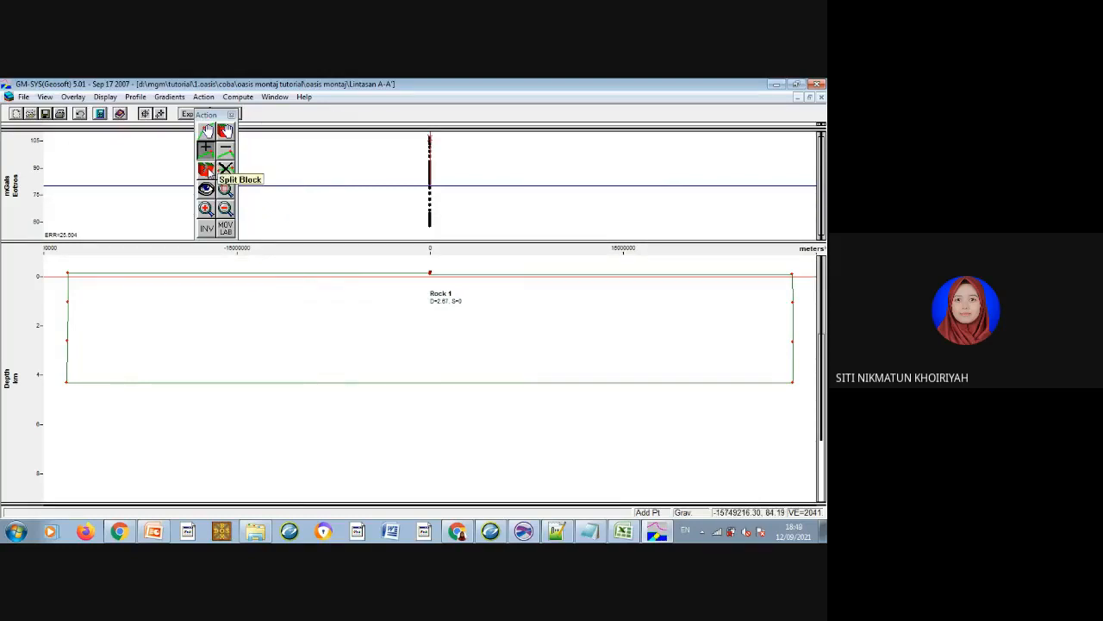
Split the Rock 1 block between the two side points at about 1.04 km depth and accept the new block.
click(207, 170)
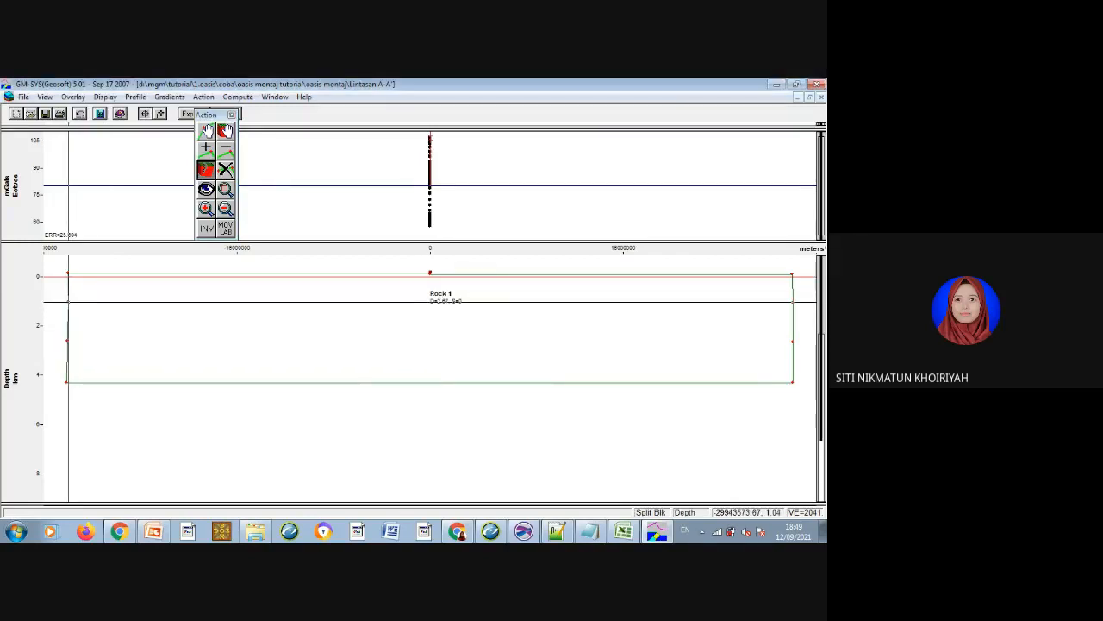
click(67, 301)
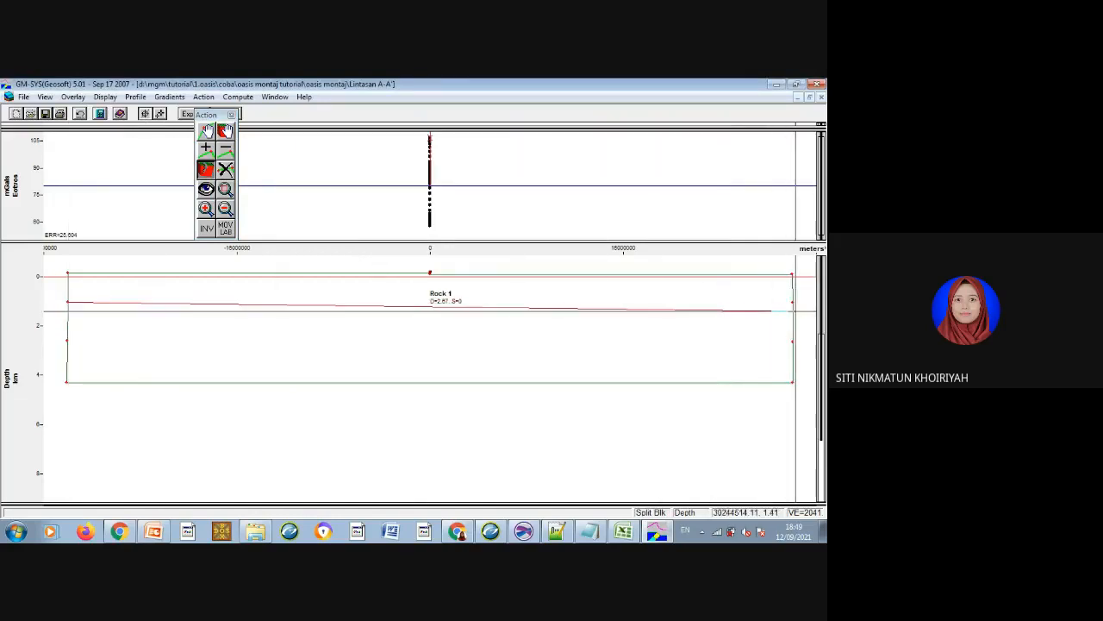
click(792, 301)
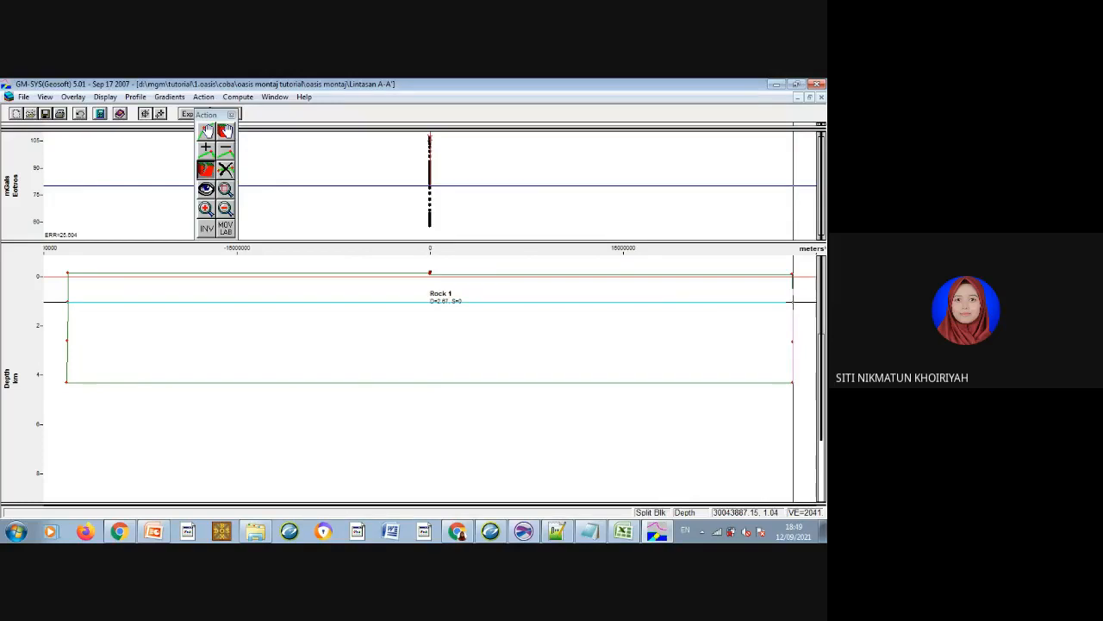
right_click(794, 304)
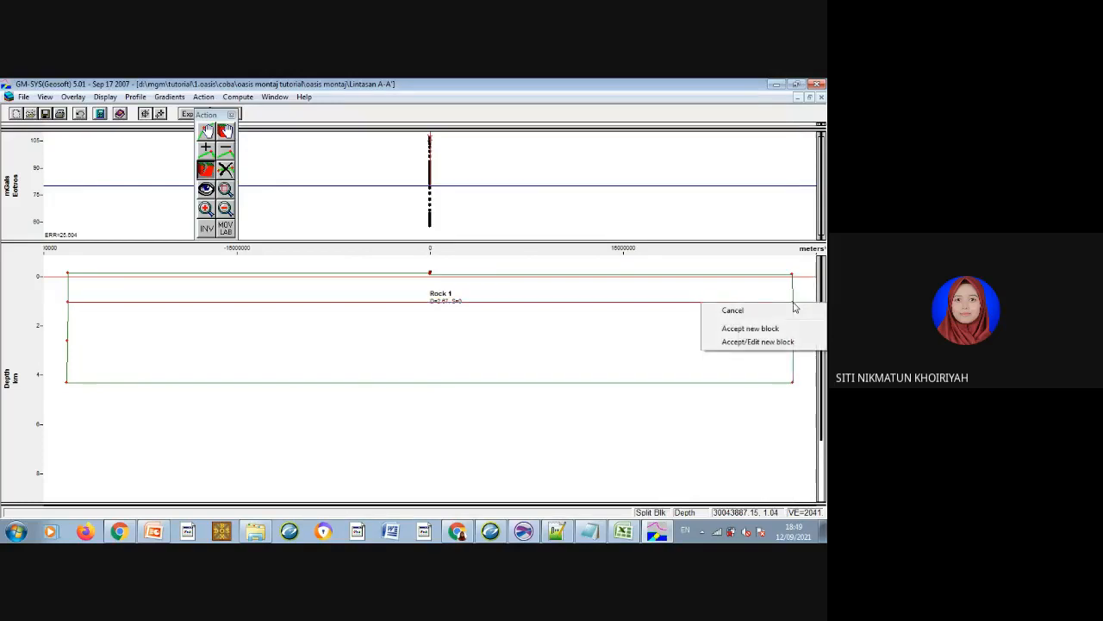
click(750, 329)
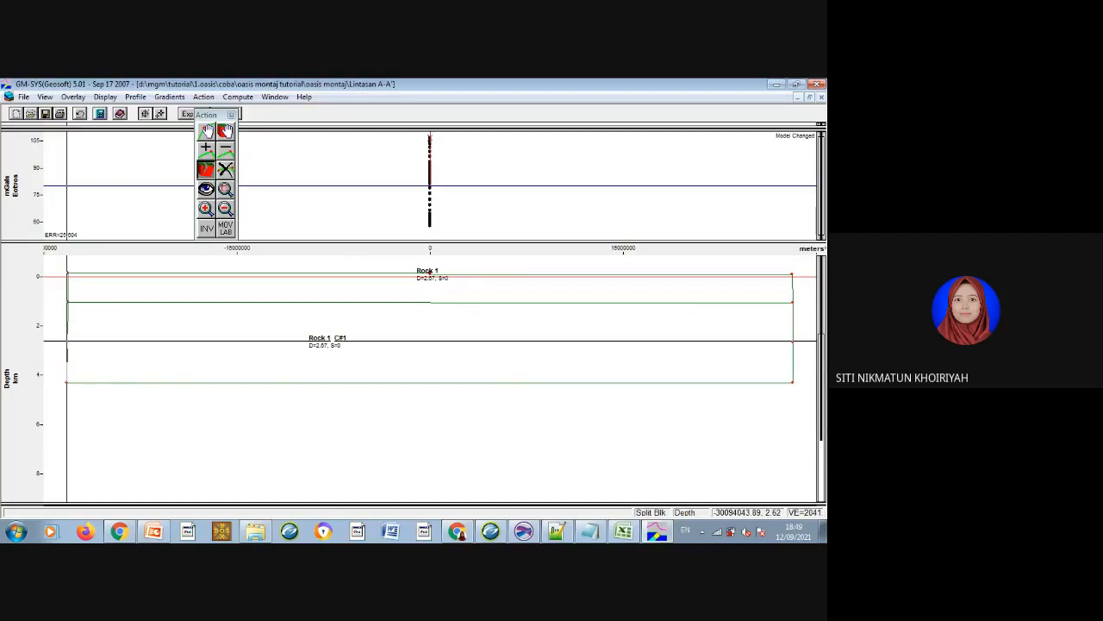
Split the lower block between the two side points at about 2.62 km depth and accept the new block.
click(67, 340)
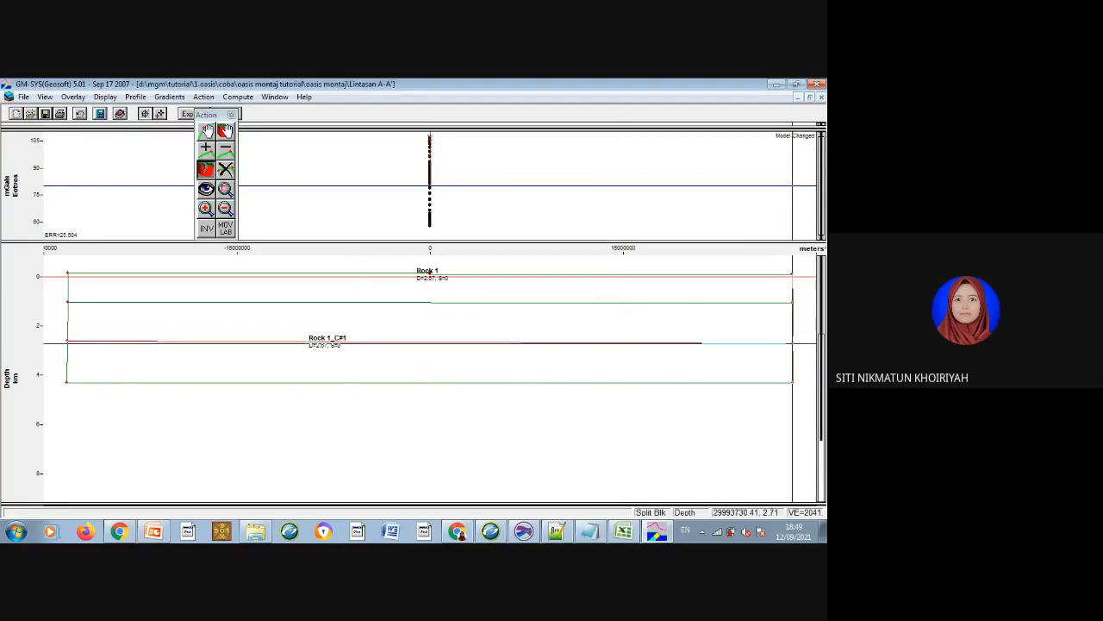
click(816, 341)
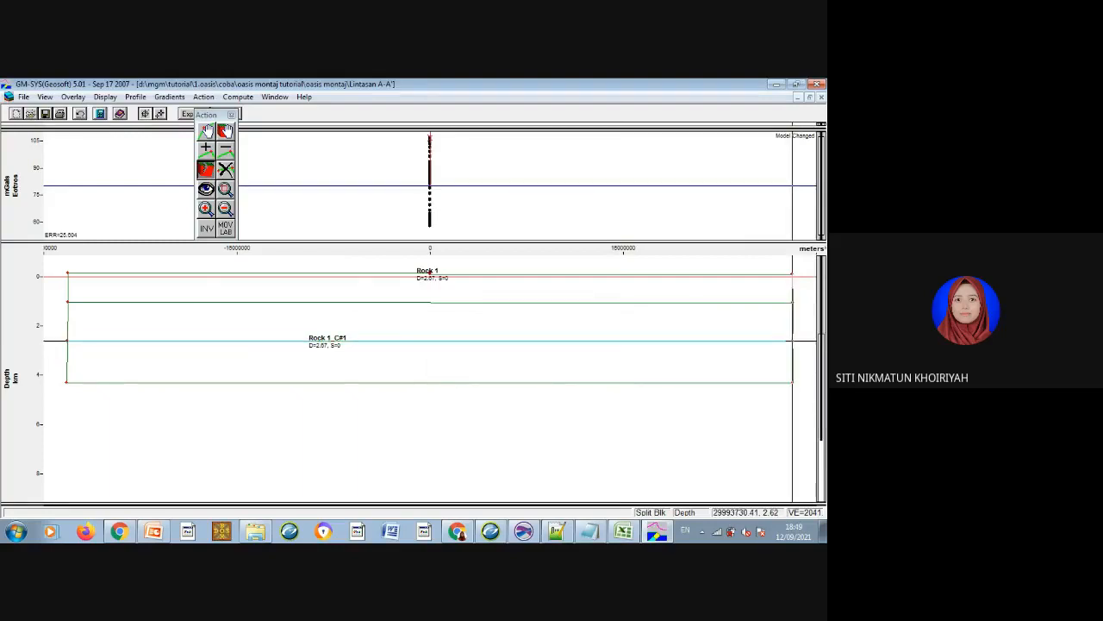
click(817, 341)
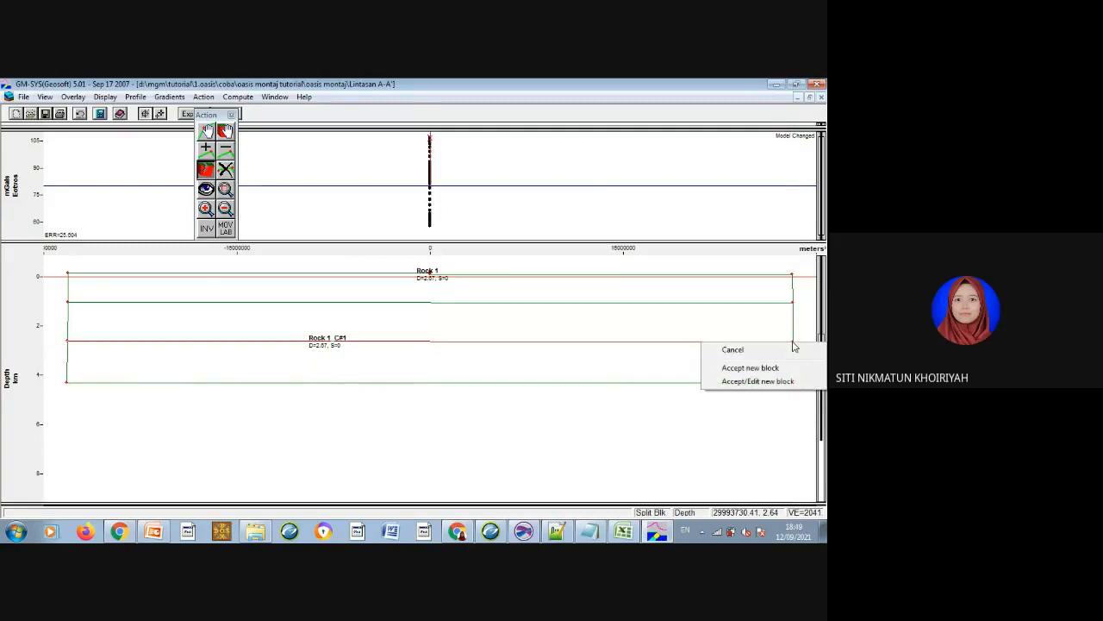
click(750, 369)
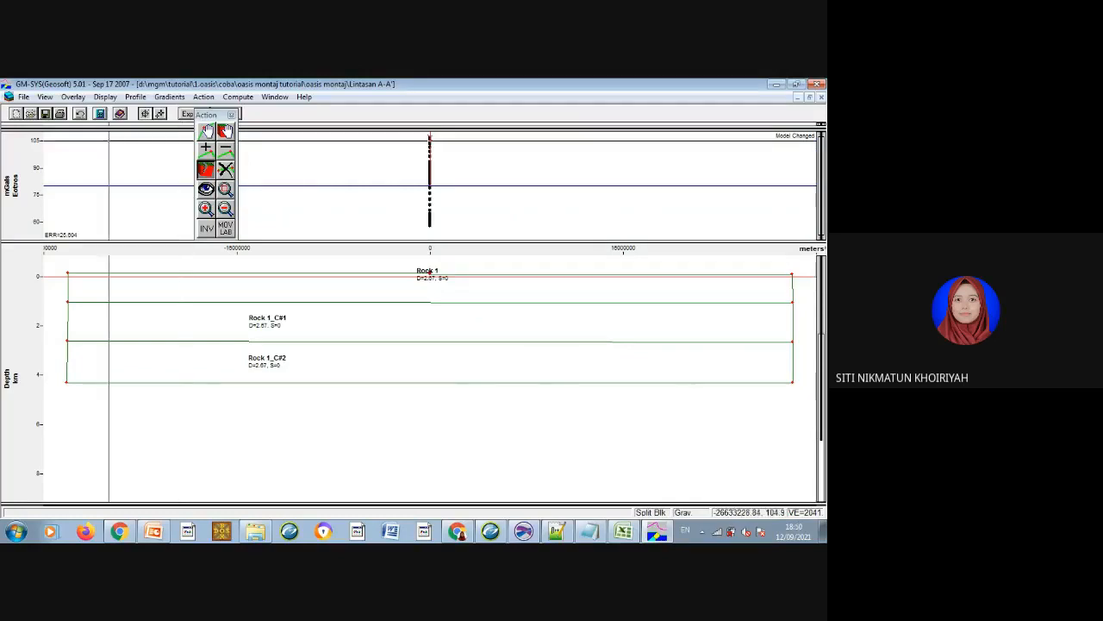
Show the model in Full View and box-zoom to the three layers across the whole measured profile.
click(45, 97)
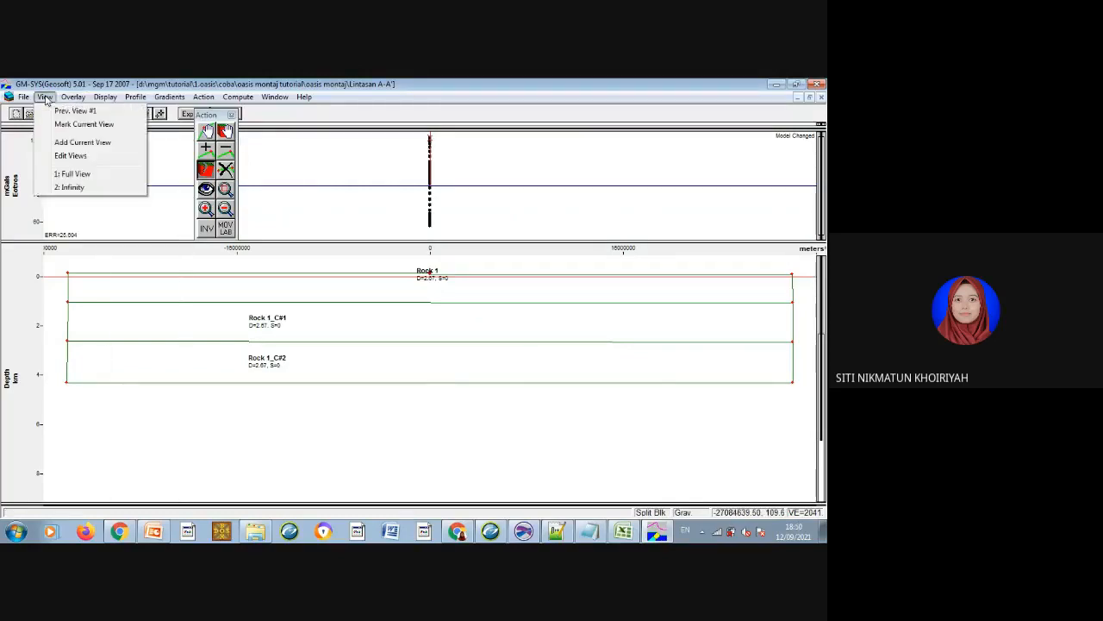
click(69, 174)
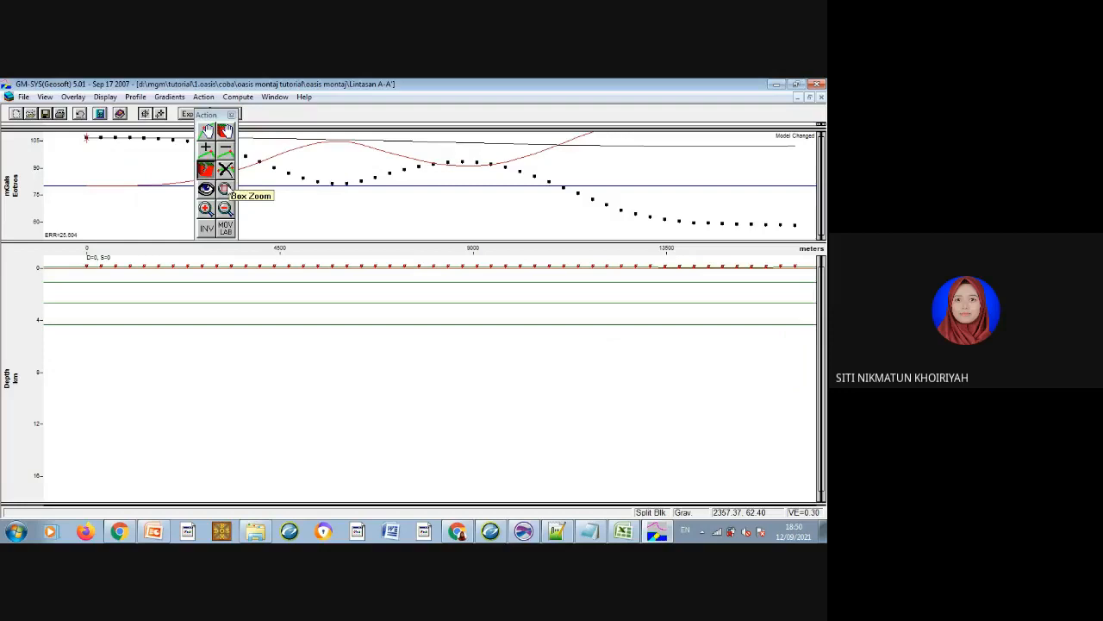
click(225, 188)
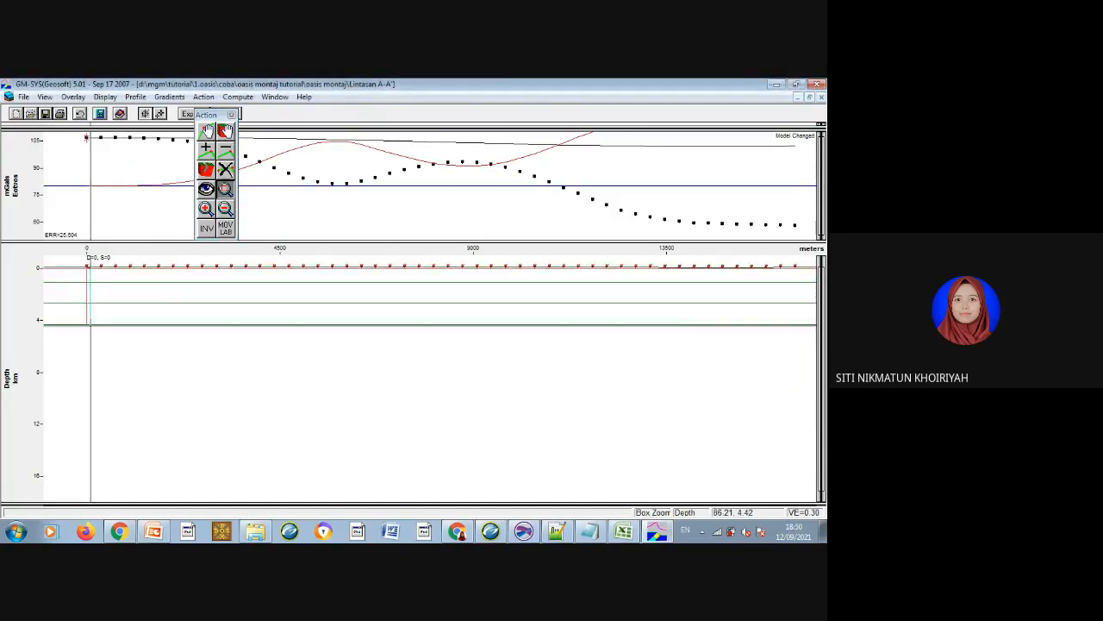
drag(90, 323, 796, 324)
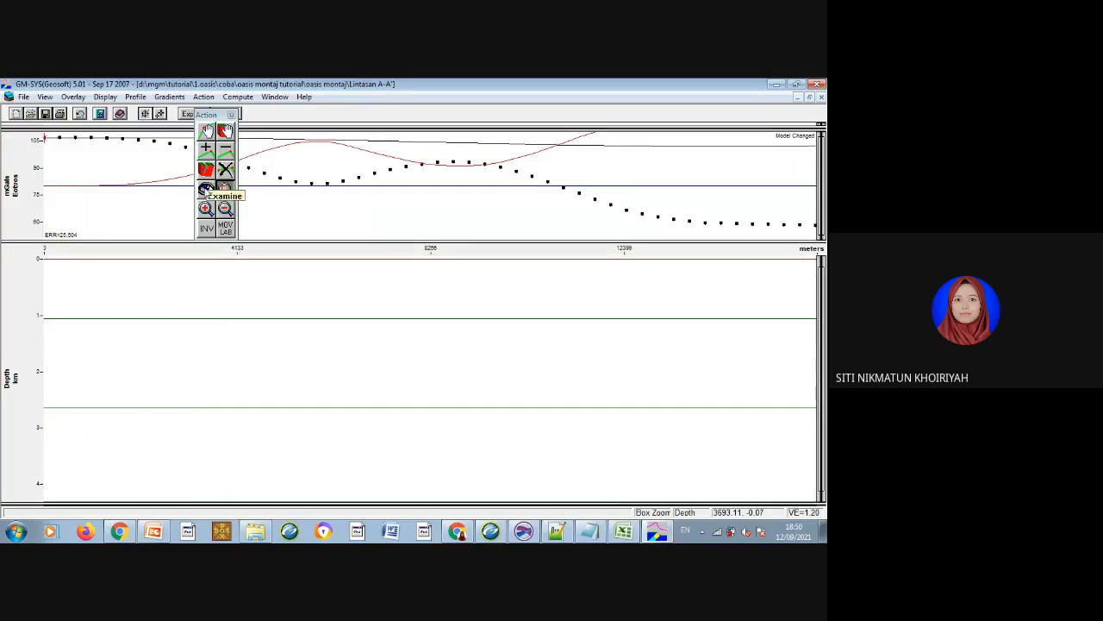
Try a density of 2.99 gm/cc for the uppermost block, Rock 1, and cancel the block edit.
click(205, 188)
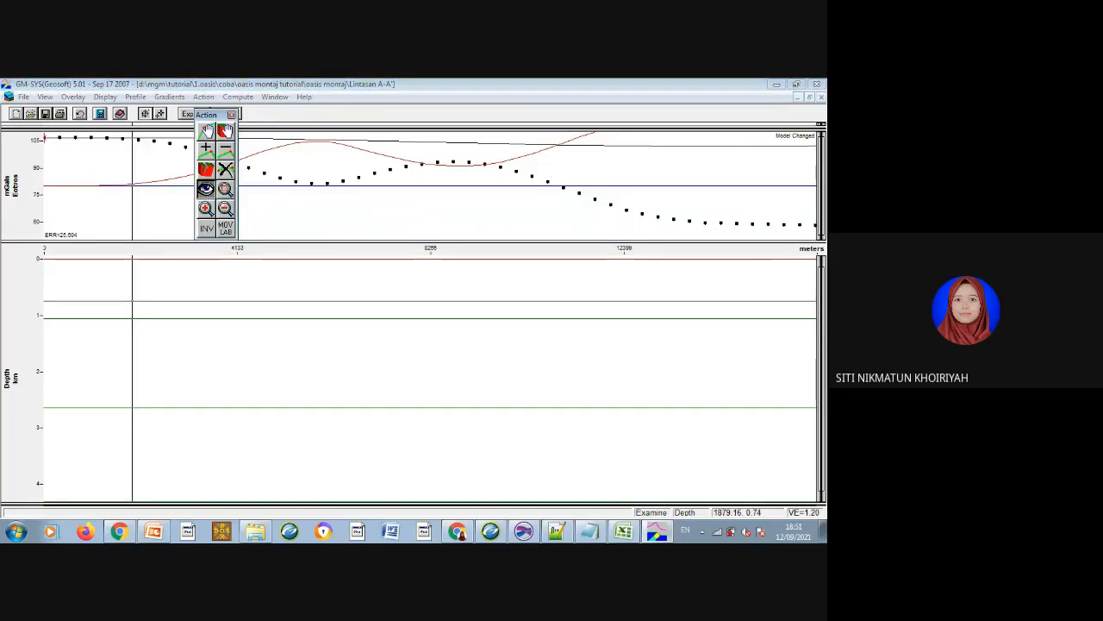
double_click(132, 303)
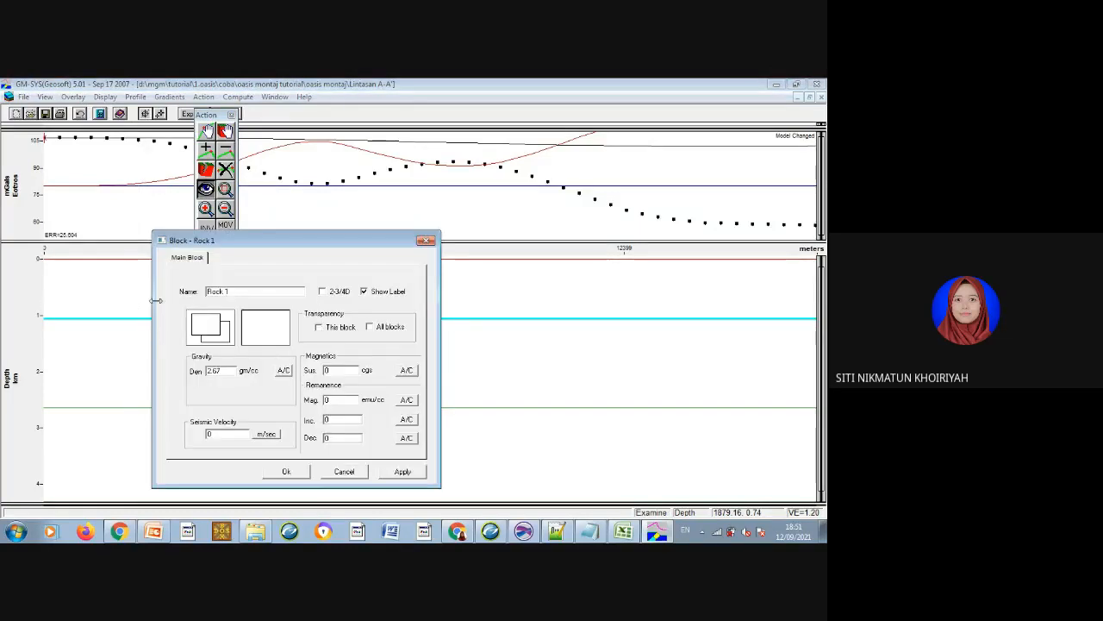
click(284, 372)
mouse_move(319, 371)
mouse_down()
mouse_move(304, 366)
mouse_move(329, 367)
mouse_move(300, 367)
mouse_move(329, 373)
mouse_up()
click(377, 365)
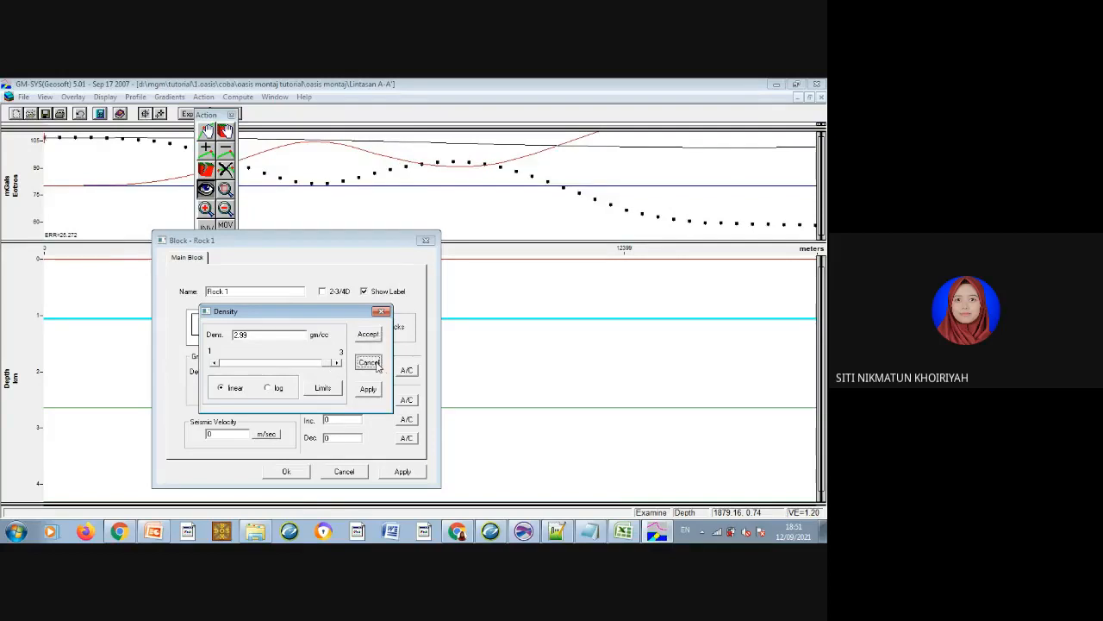
click(344, 472)
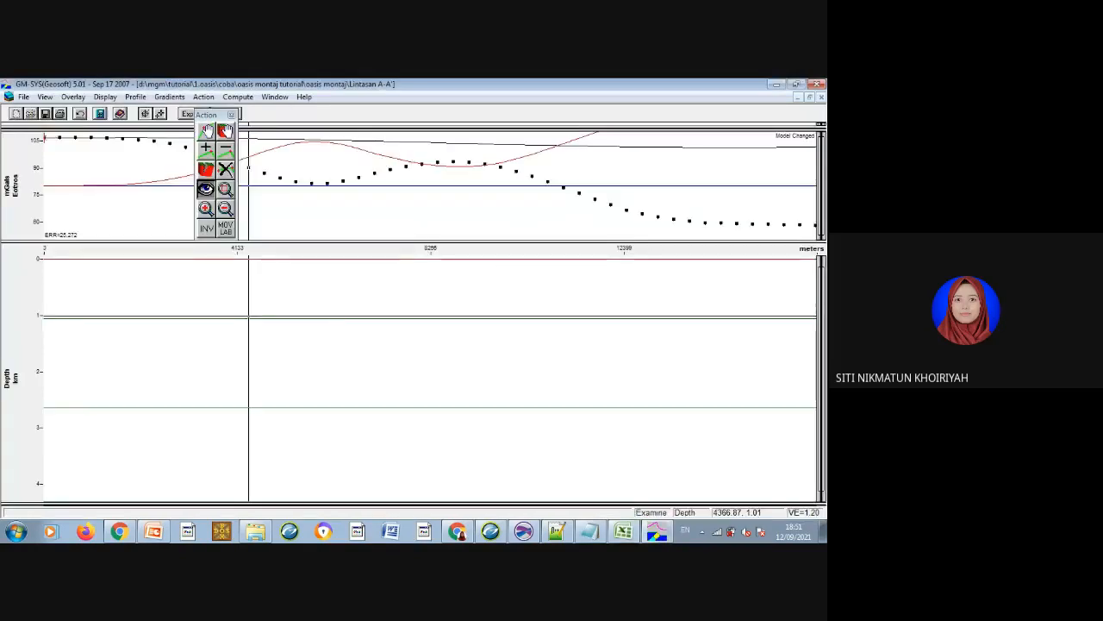
Add four points along the upper layer boundary, at about 3000, 5700, 9500 and 13250 m along the profile.
click(207, 149)
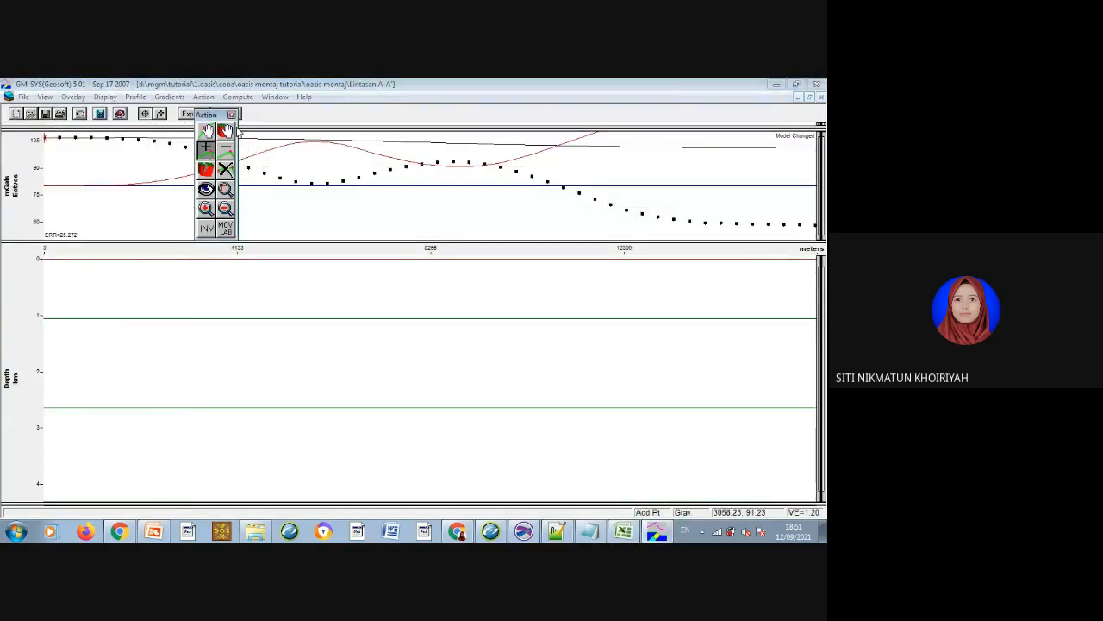
drag(218, 115, 480, 86)
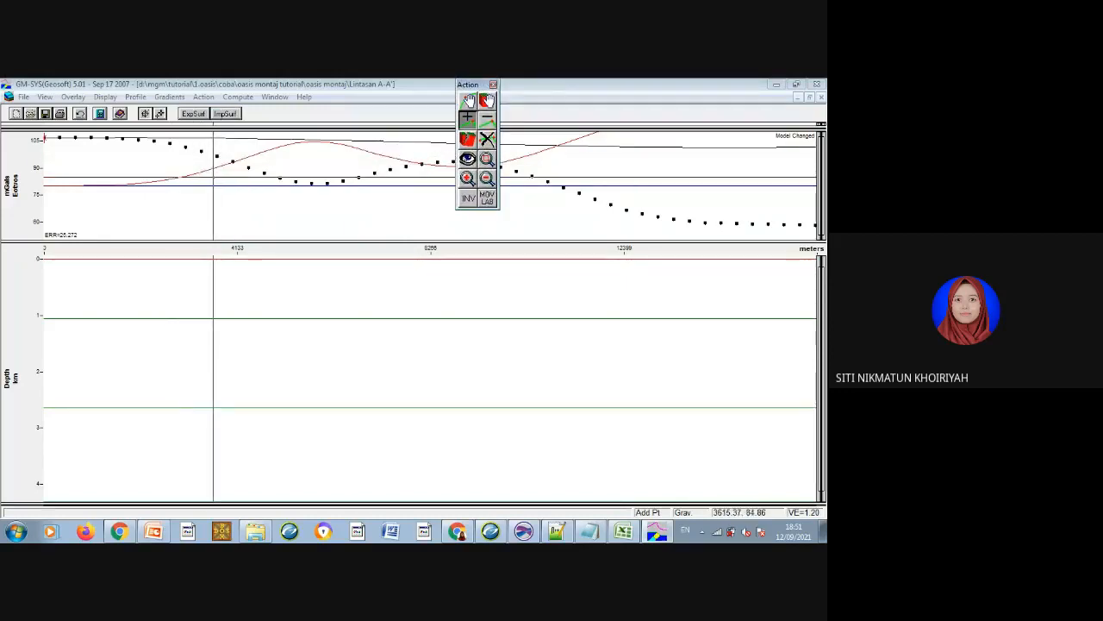
click(188, 318)
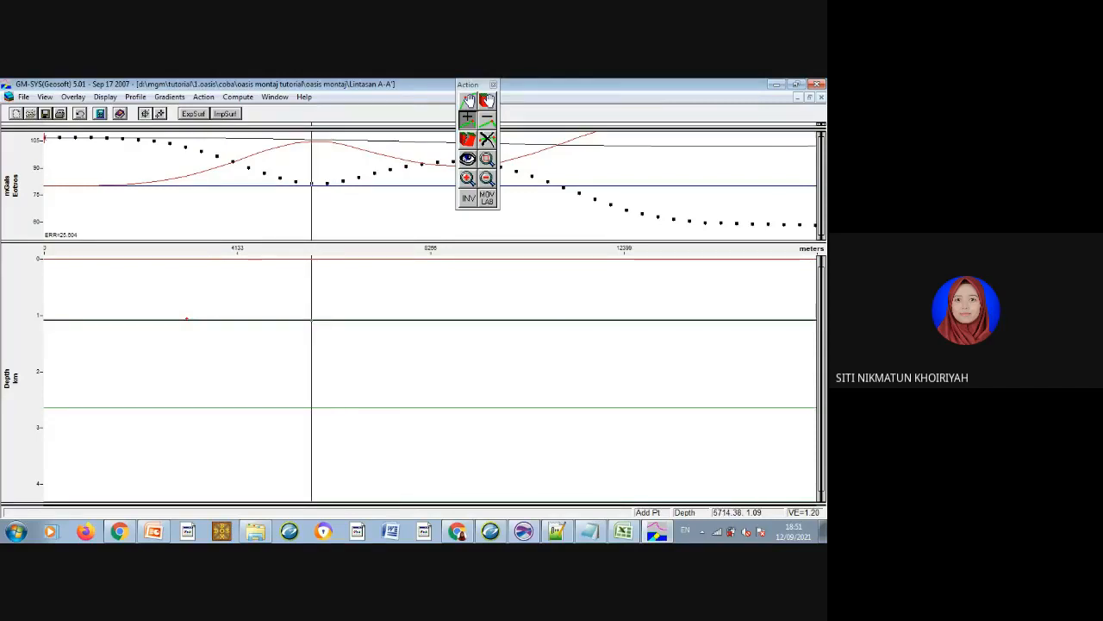
click(490, 320)
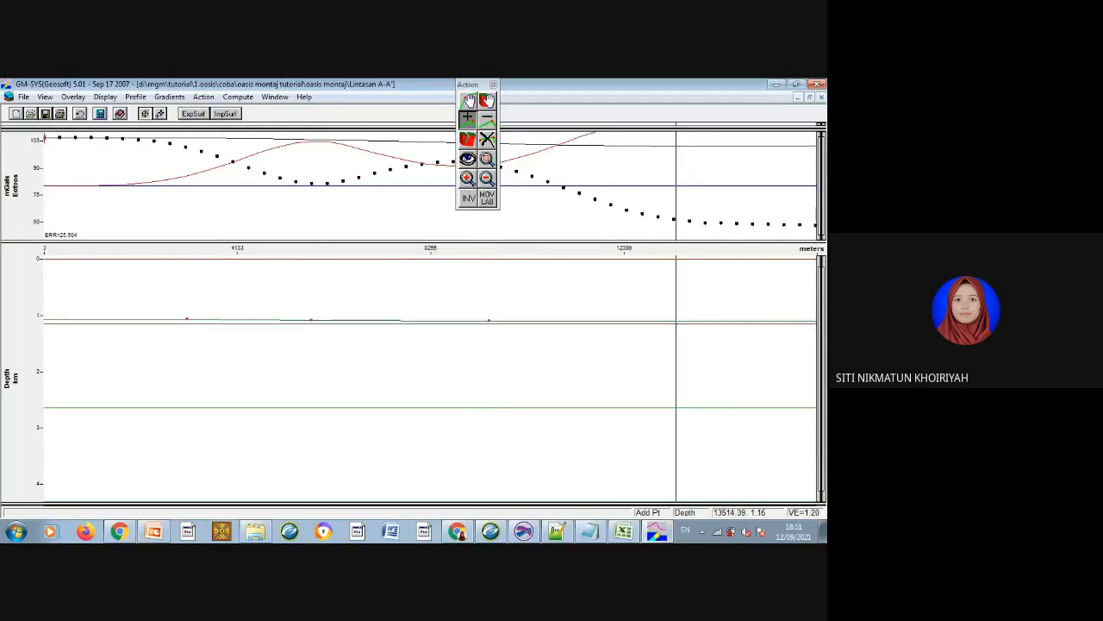
click(664, 319)
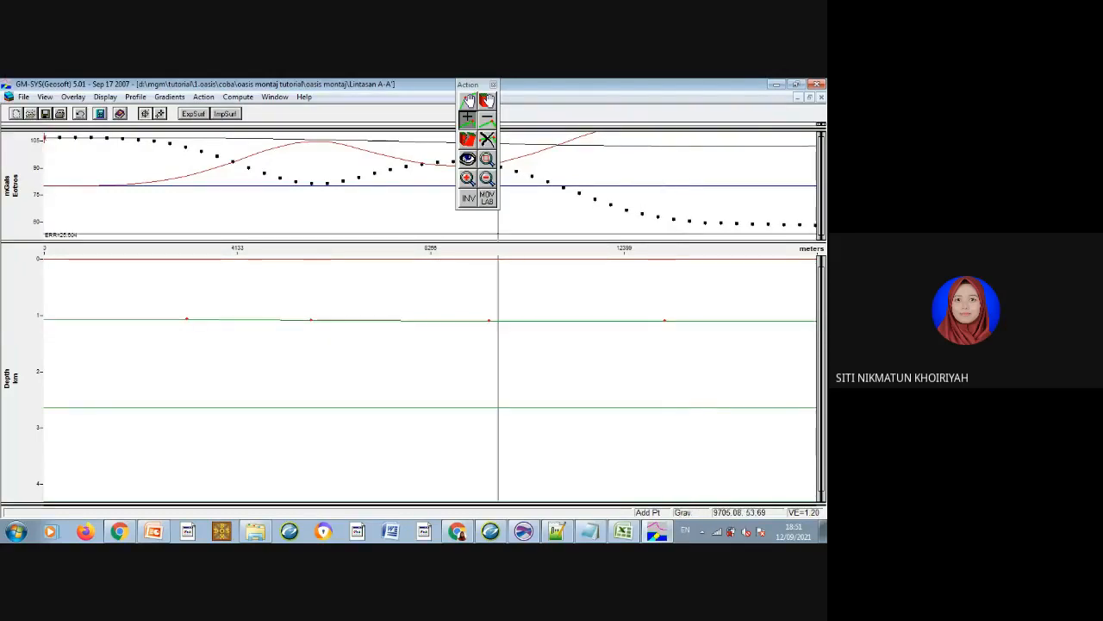
Adjust the density of the uppermost block, Rock 1, through several trial values to 2.8 gm/cc.
click(467, 159)
double_click(239, 298)
click(288, 372)
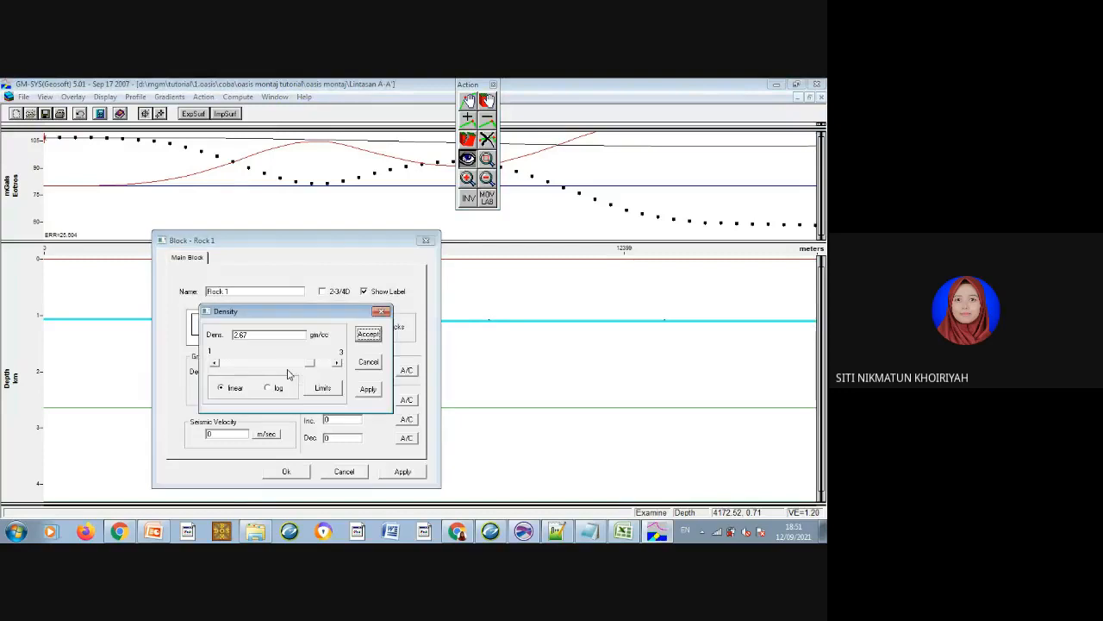
drag(313, 367, 289, 369)
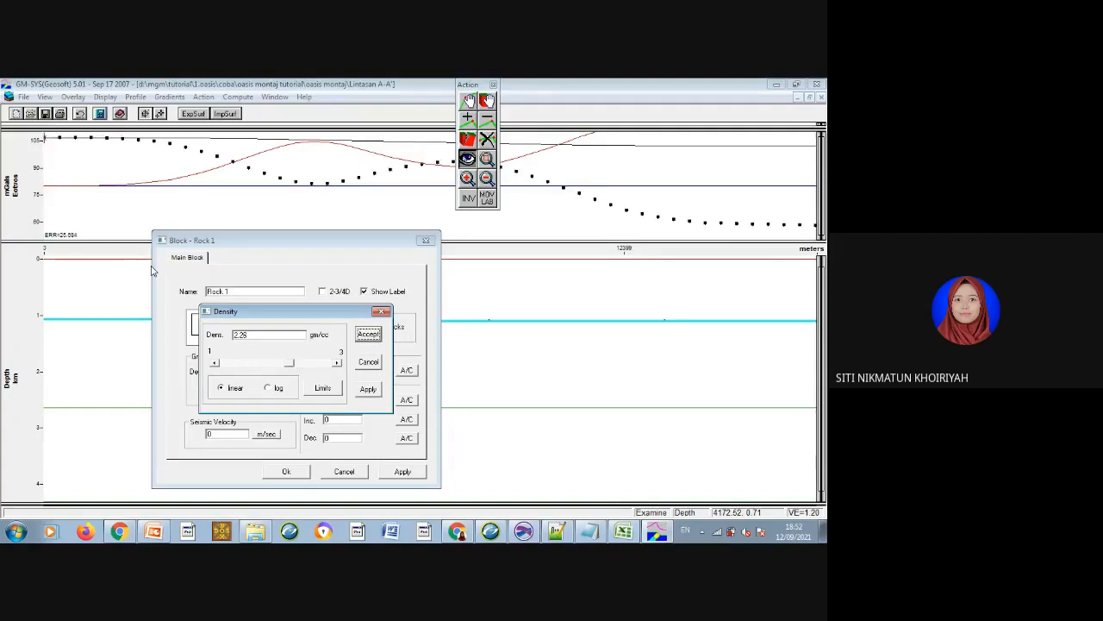
drag(291, 365, 242, 368)
drag(248, 368, 278, 367)
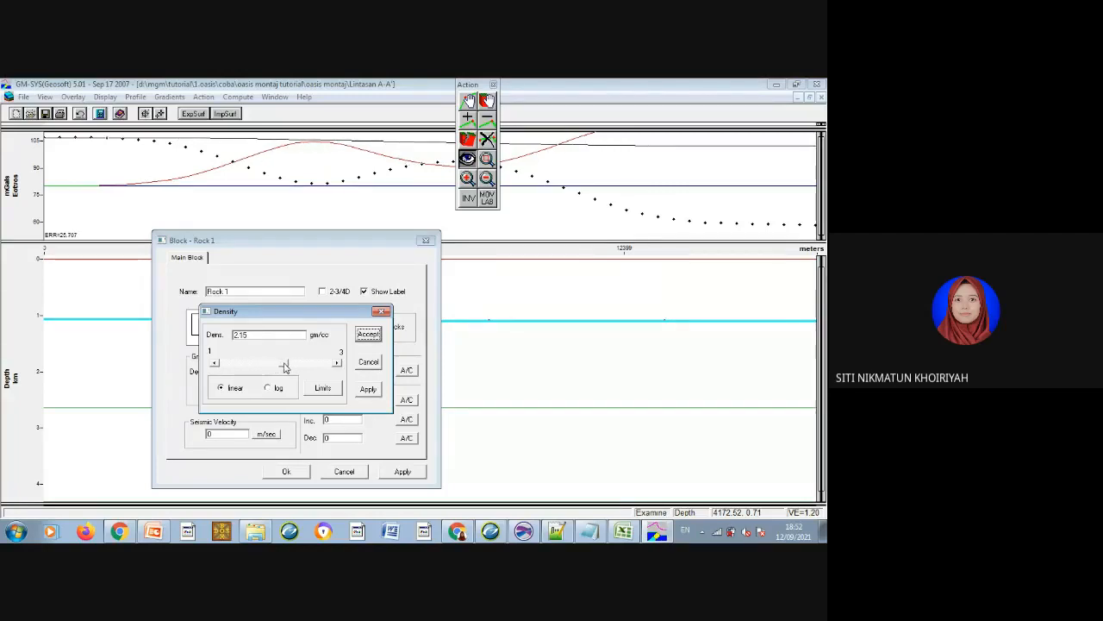
drag(294, 367, 308, 368)
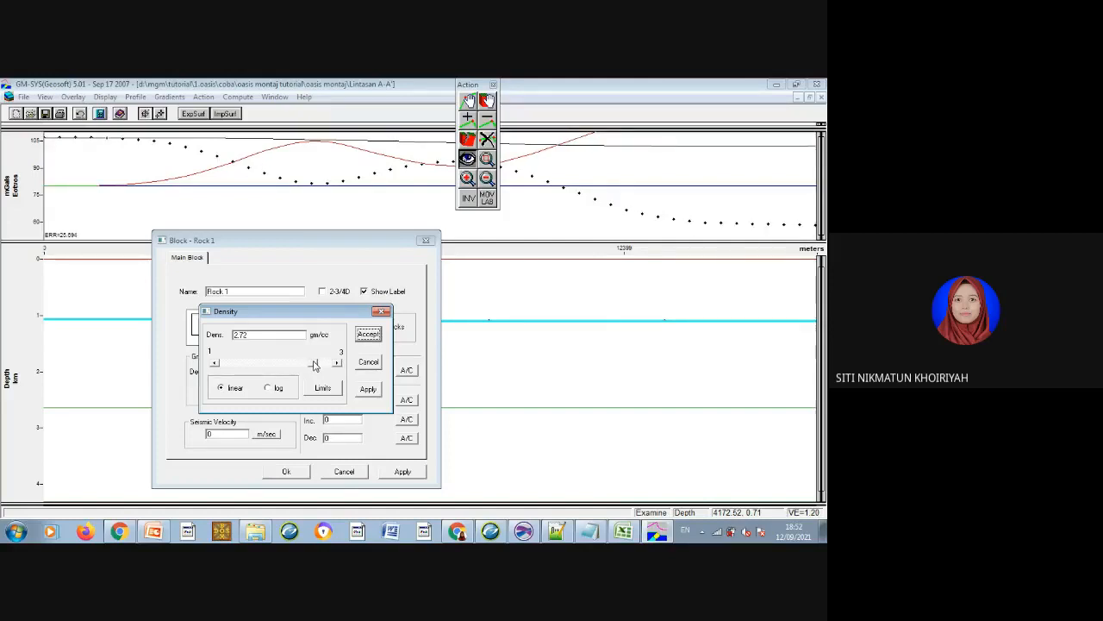
drag(321, 366, 327, 365)
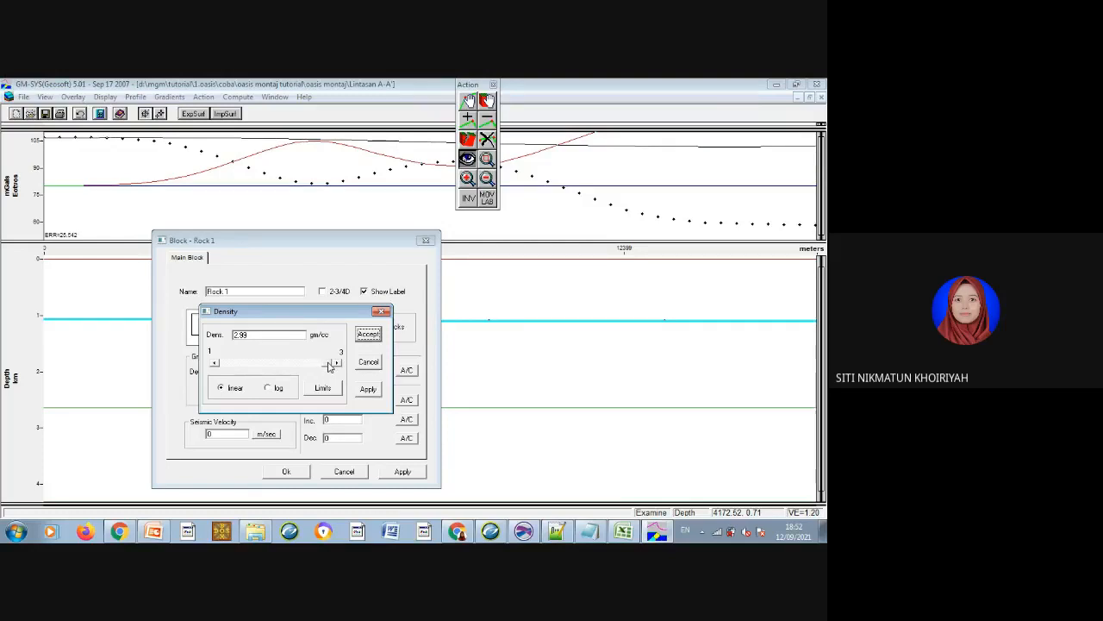
drag(325, 366, 319, 366)
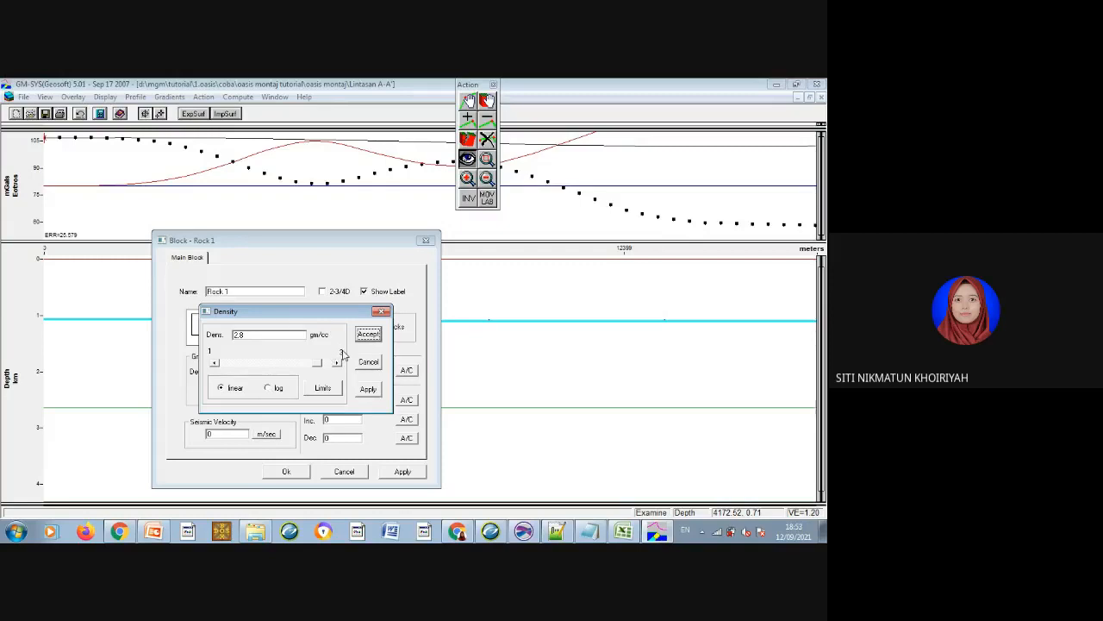
Confirm density limits of 1 to 3 gm/cc and accept the edit of the Rock 1 block.
click(323, 389)
text(1)
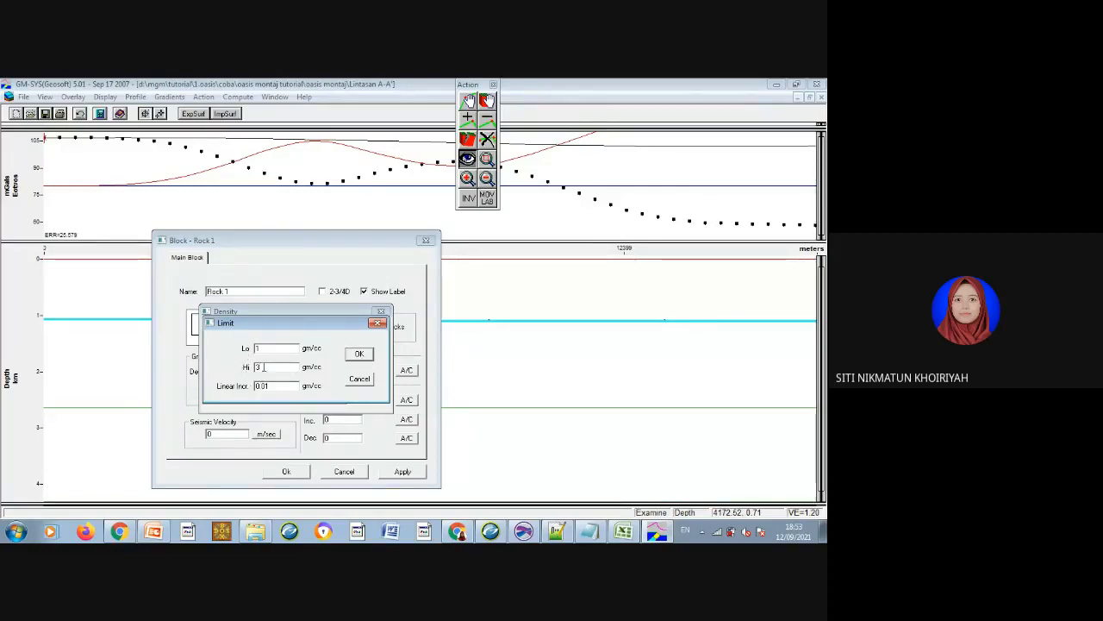
click(359, 354)
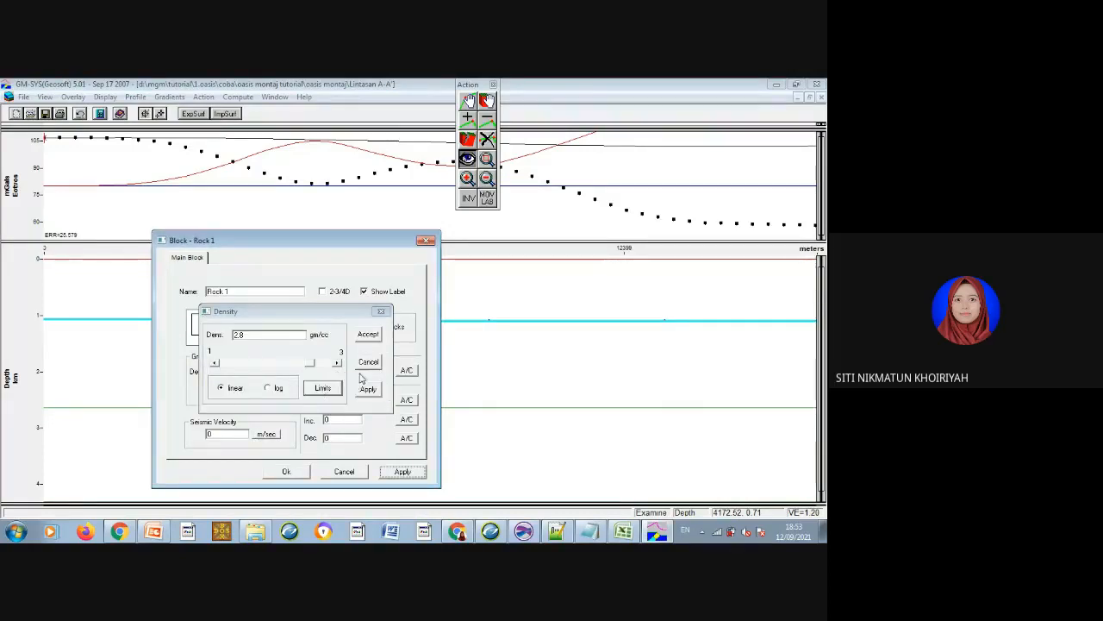
click(369, 334)
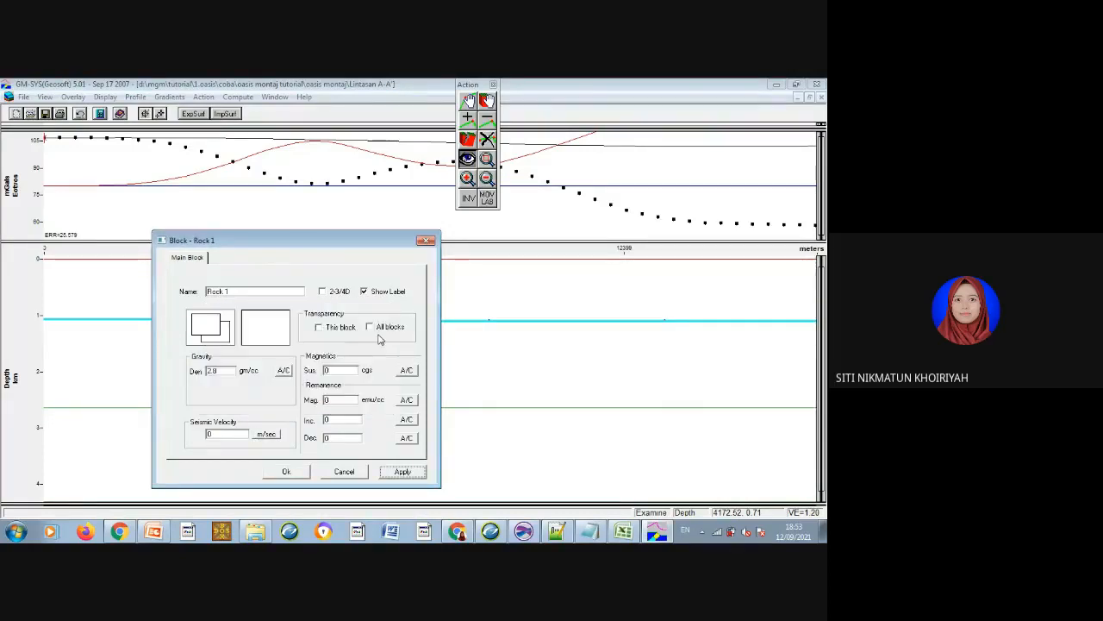
click(287, 471)
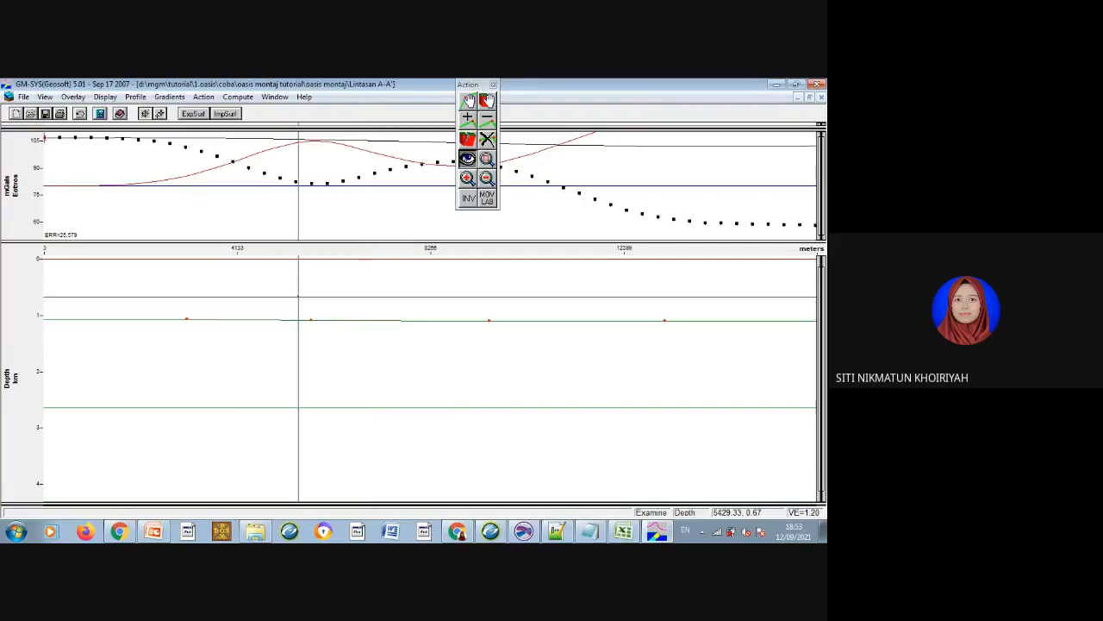
Lower the first point of the upper layer boundary, near 3000 m, to about 1.9 km depth.
click(468, 101)
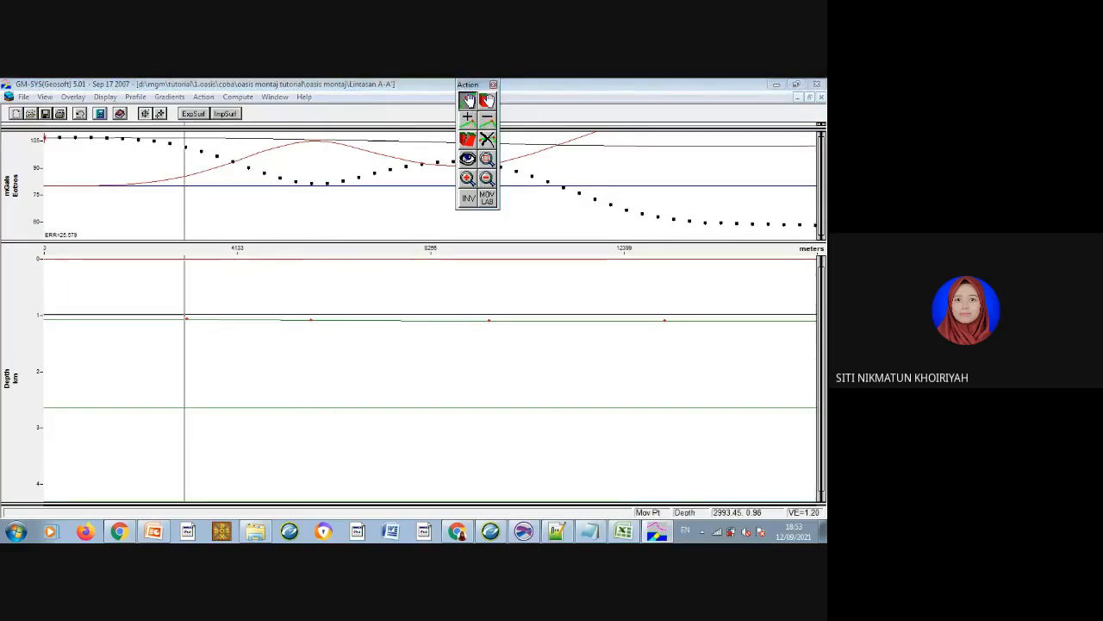
drag(187, 319, 184, 338)
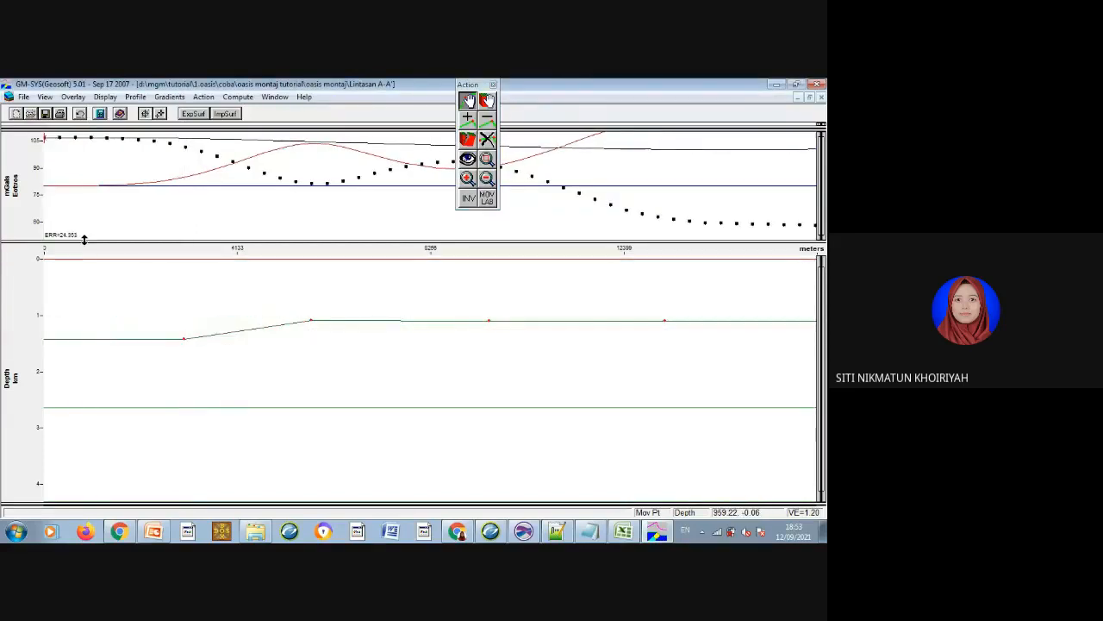
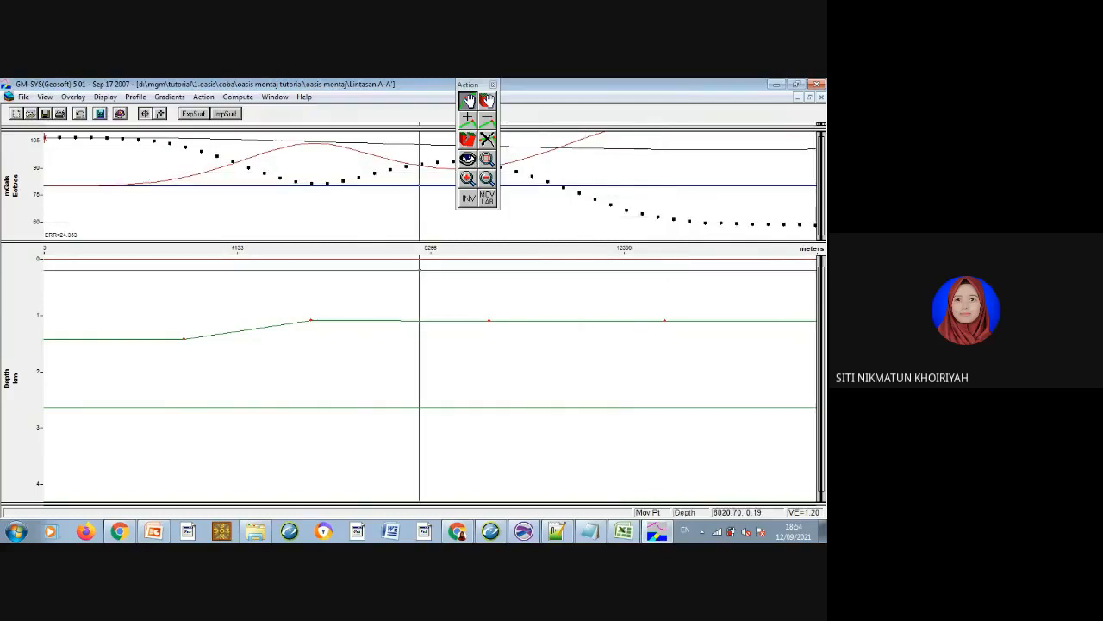
click(183, 338)
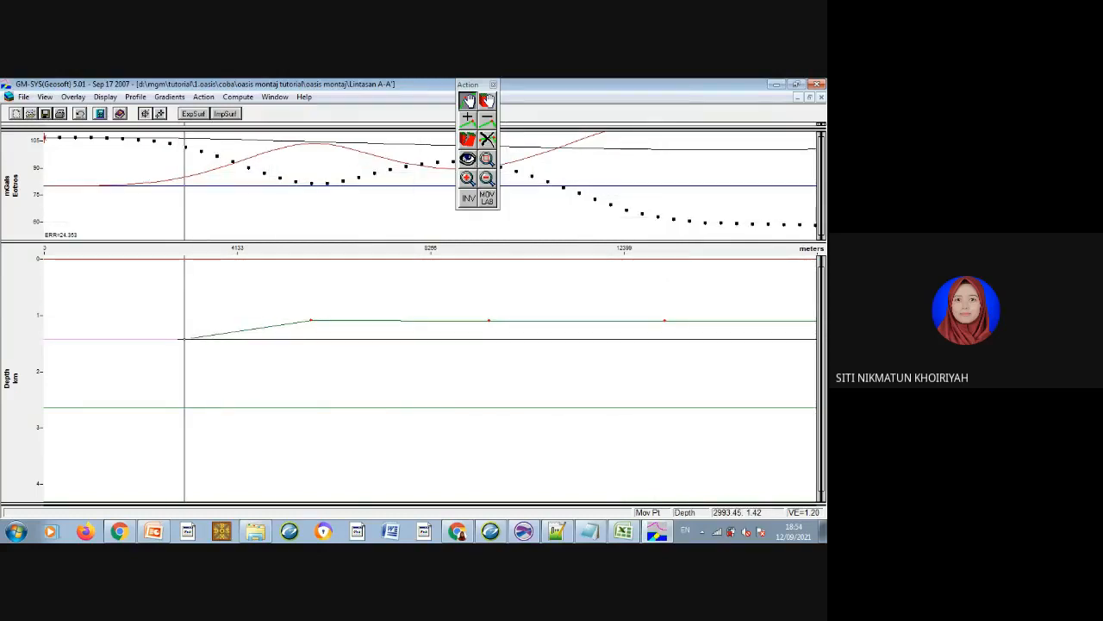
drag(184, 339, 180, 365)
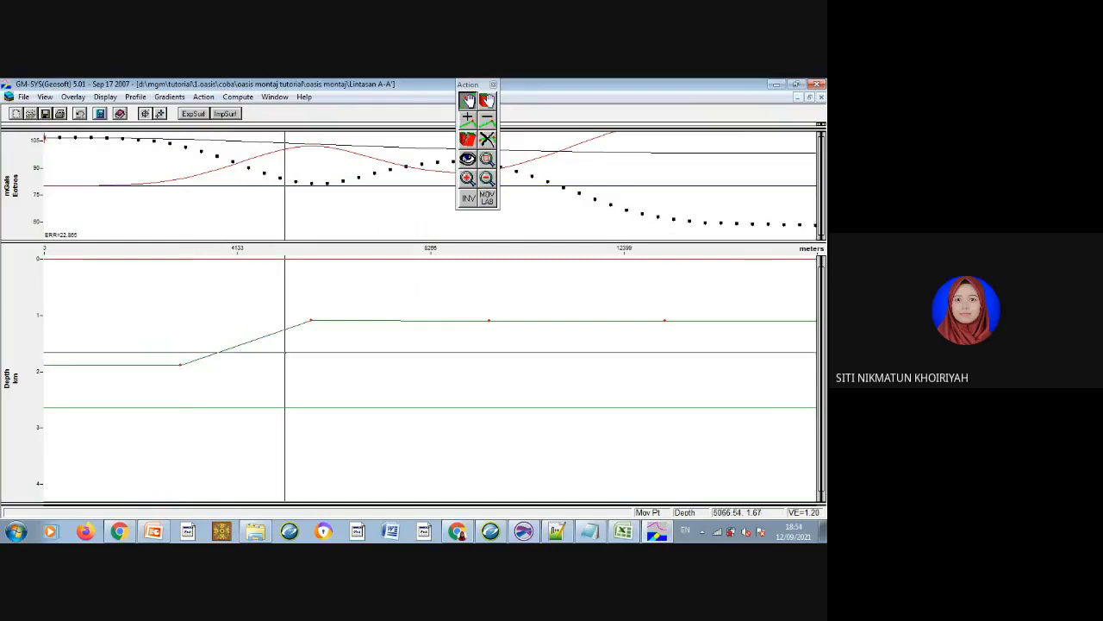
Raise the second, third and fourth points of the upper boundary to about 0.85, 0.6 and 0.3 km depth.
drag(312, 320, 308, 307)
drag(489, 321, 498, 295)
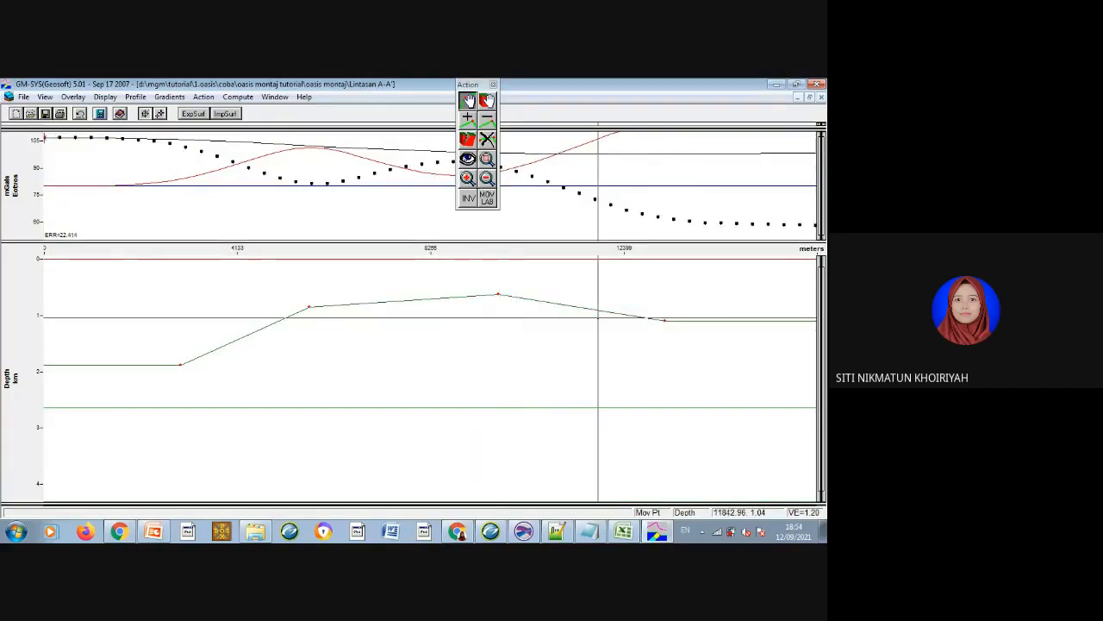
drag(665, 321, 676, 275)
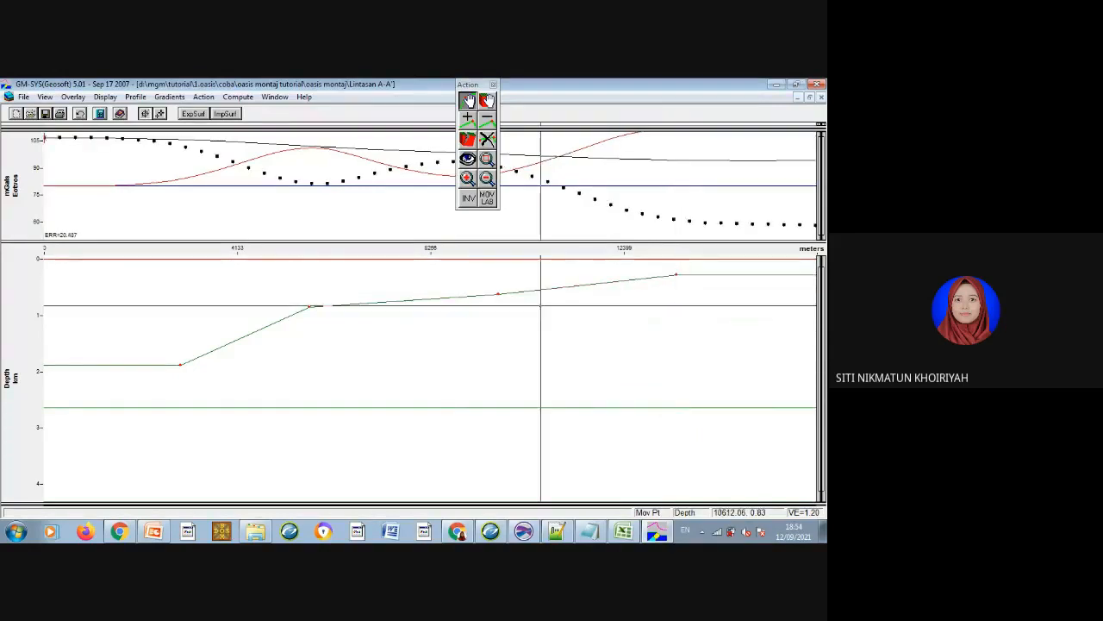
Refine the upper boundary by raising its third and second points to about 0.2 and 0.5 km and lowering the first to about 2.23 km.
drag(499, 294, 496, 271)
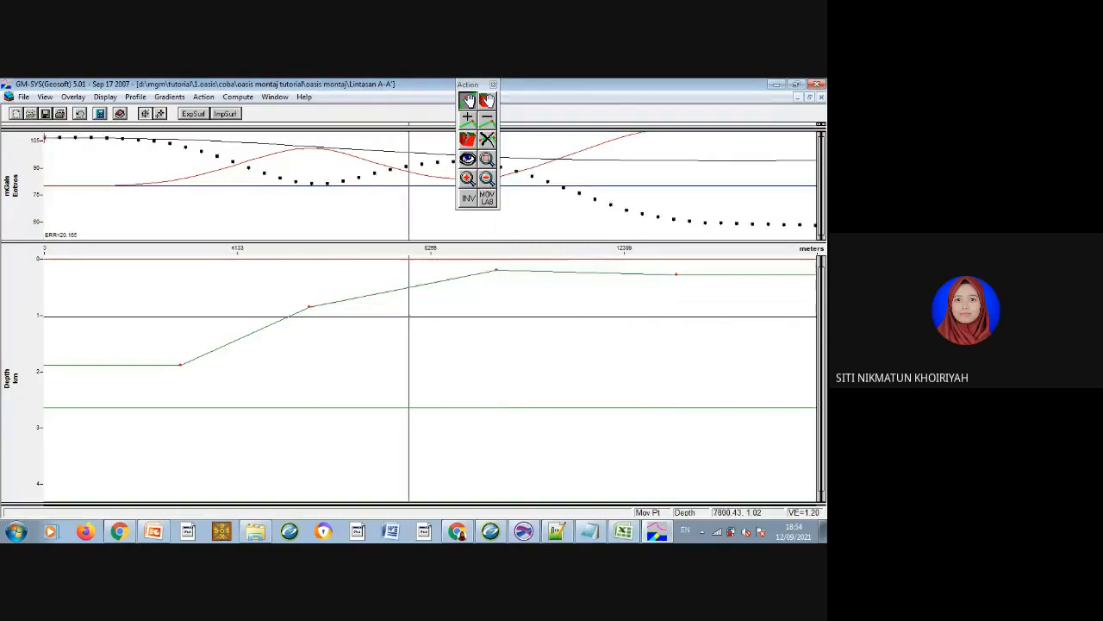
drag(310, 306, 308, 285)
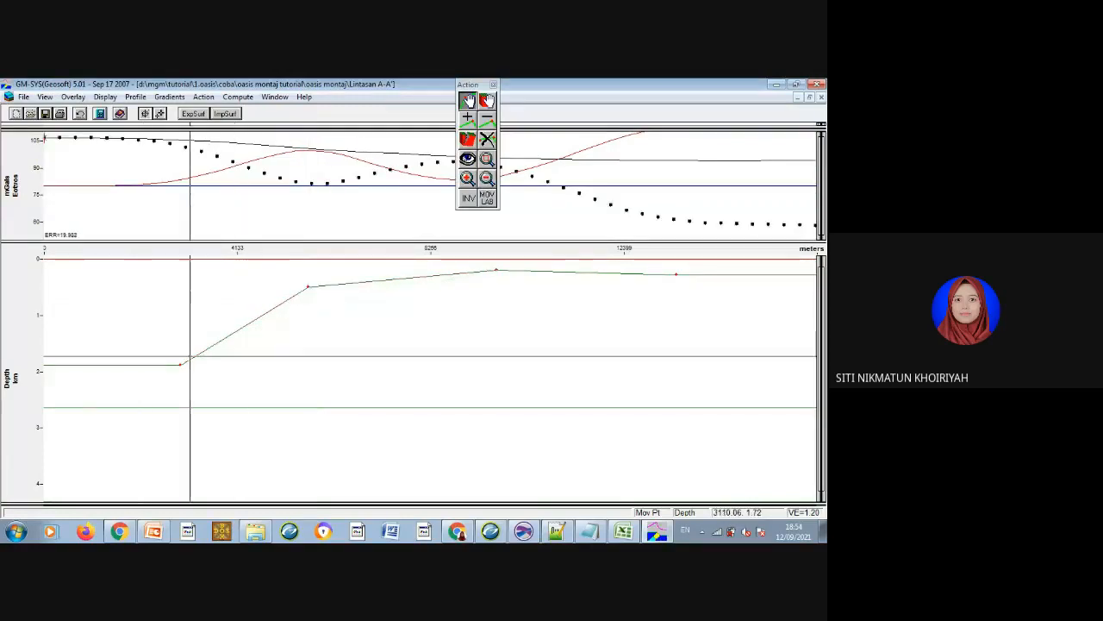
drag(179, 364, 178, 384)
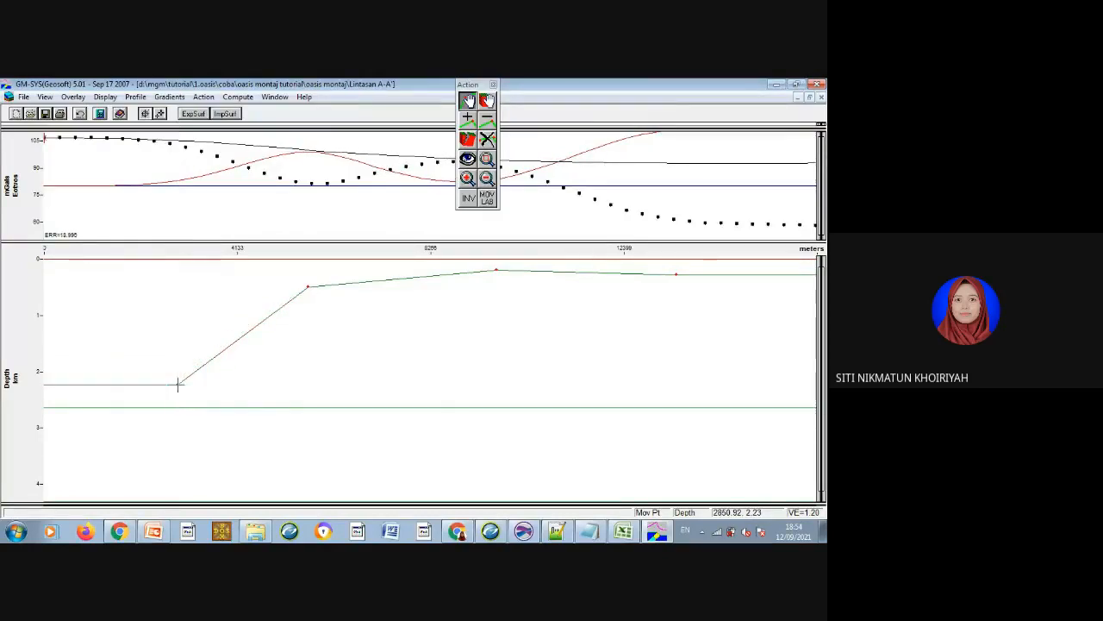
drag(502, 272, 489, 269)
drag(308, 288, 306, 286)
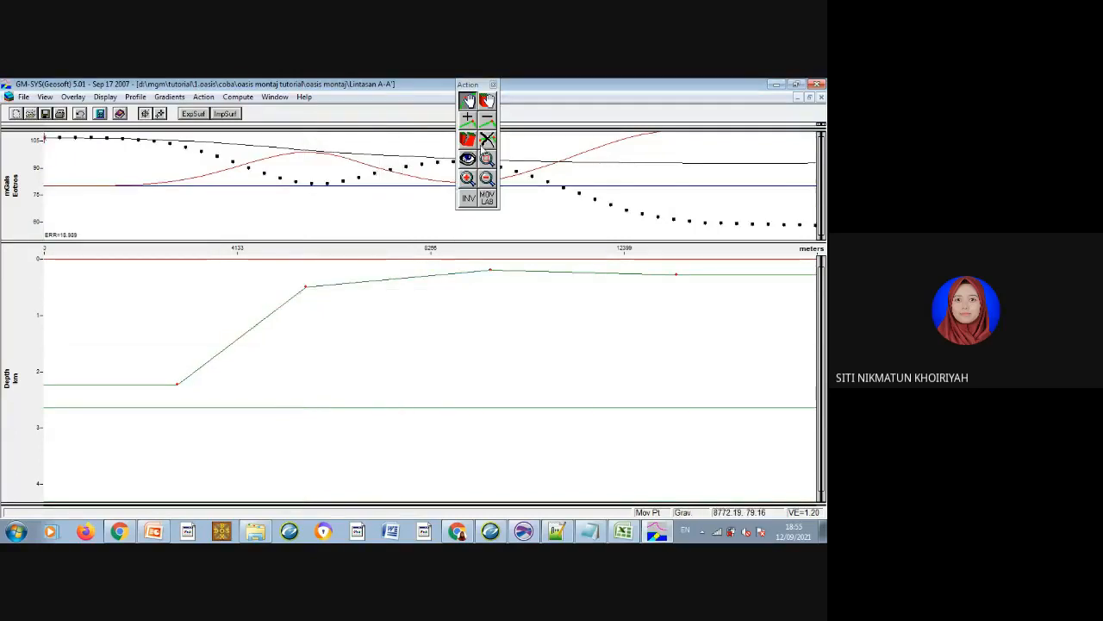
Add three points to the upper boundary between its second and third points, at about 7075, 7700 and 8600 m.
click(469, 125)
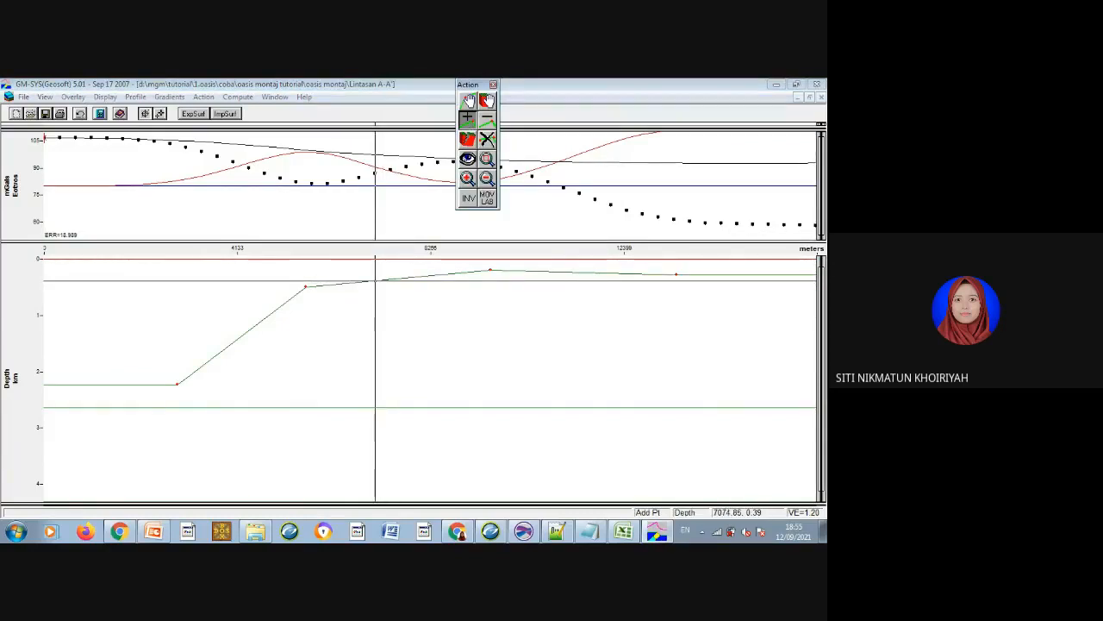
click(375, 280)
click(405, 278)
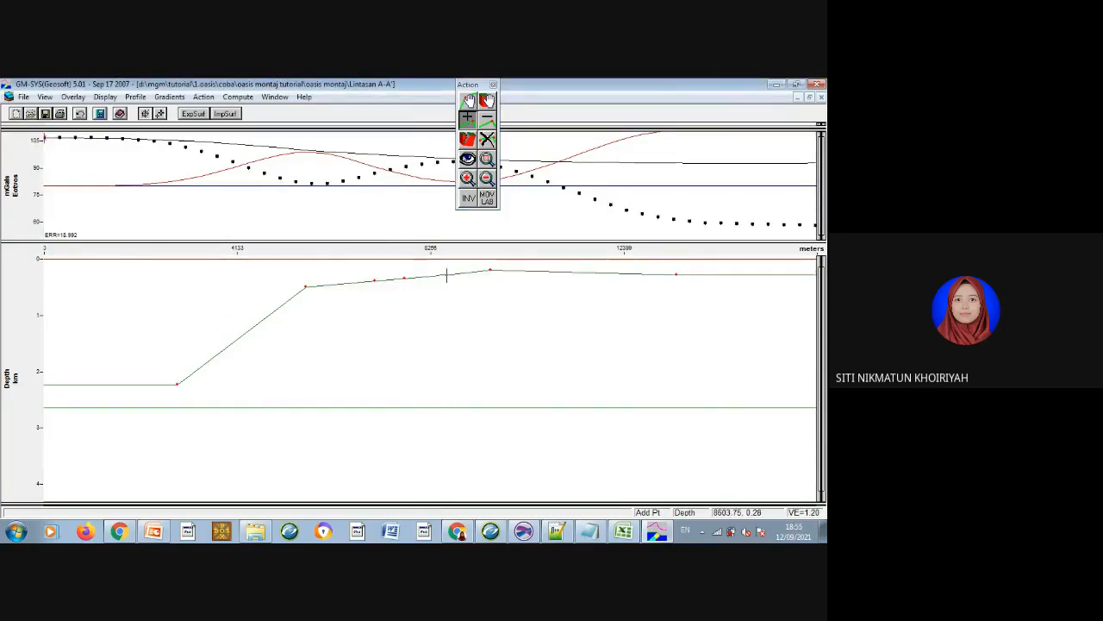
click(446, 274)
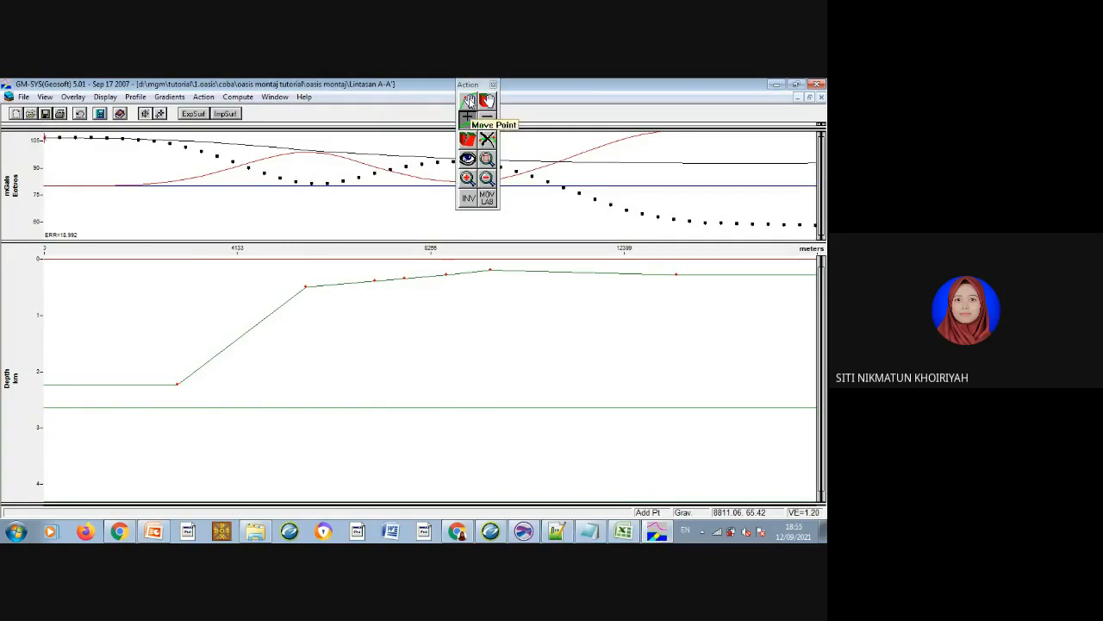
Raise the three added points of the upper boundary to about 0.2 to 0.25 km depth, smoothing the crest.
click(468, 100)
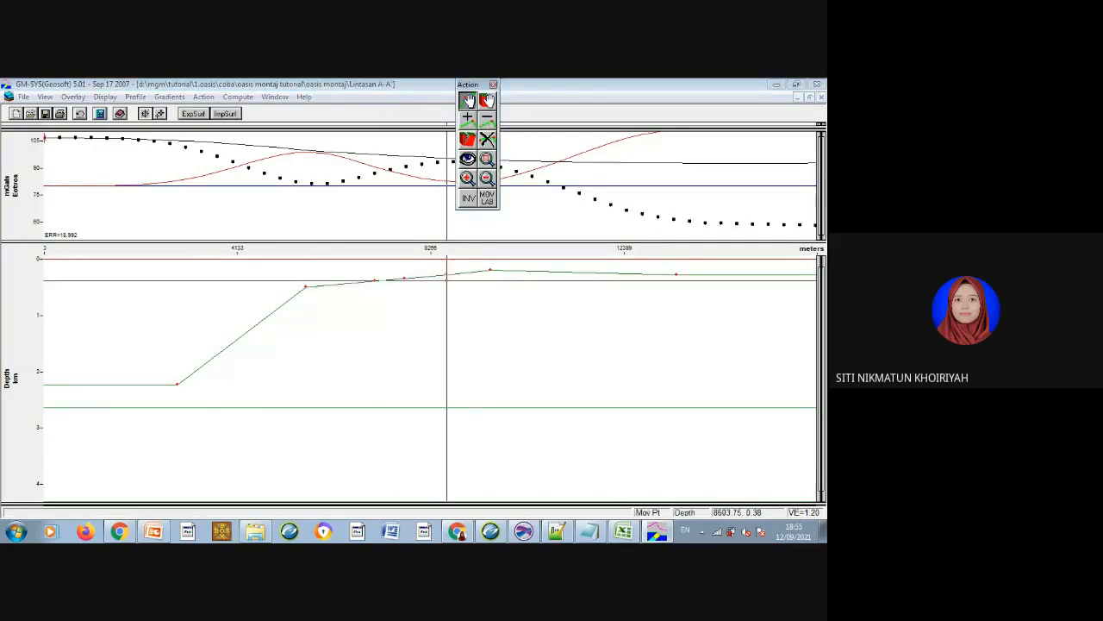
click(445, 274)
drag(445, 274, 403, 269)
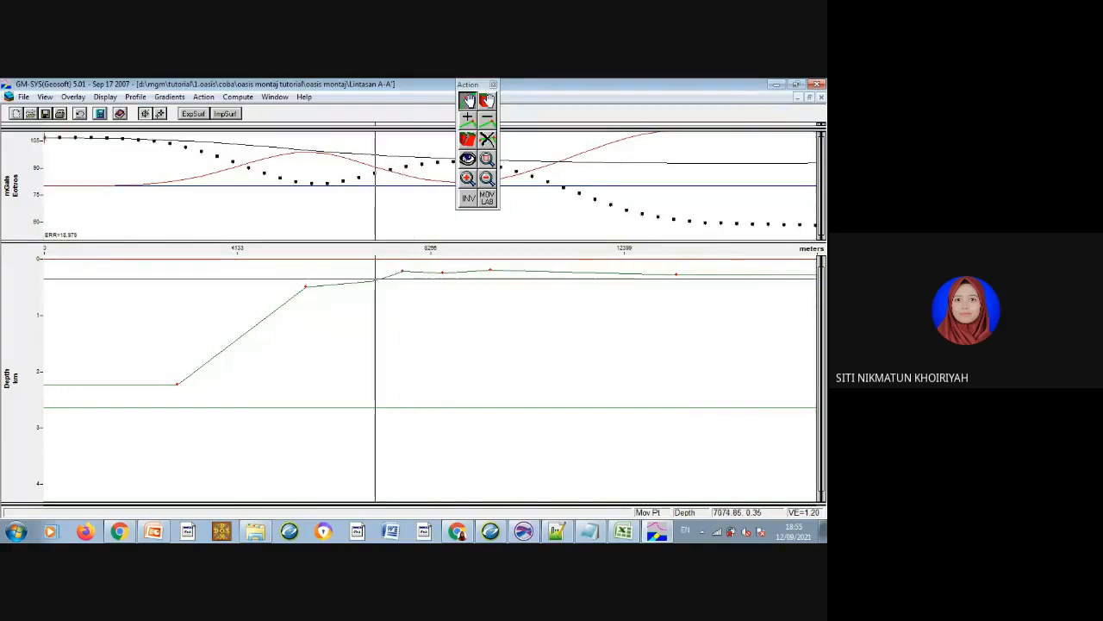
drag(374, 280, 371, 273)
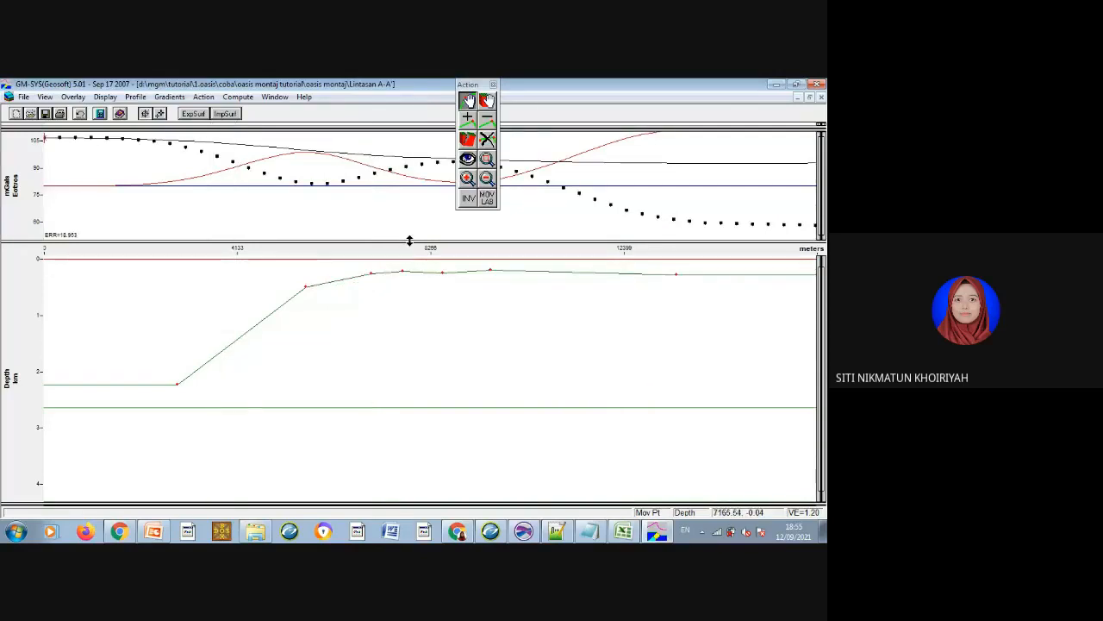
Raise the last point of the upper boundary to about 0.2 km and its first point to about 2.15 km depth.
drag(679, 274, 676, 270)
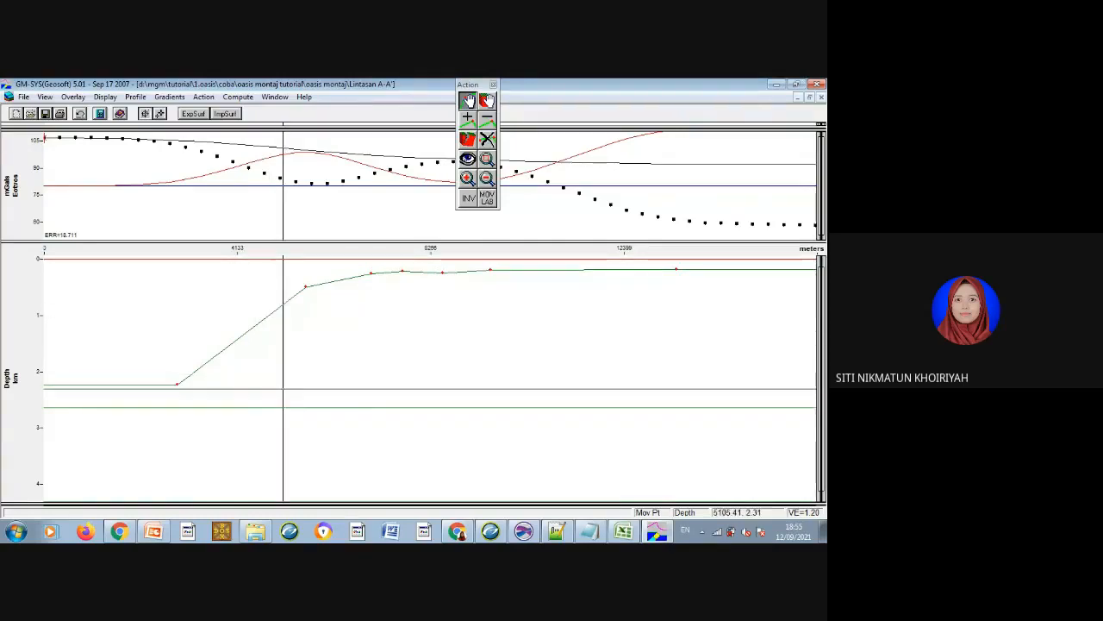
drag(178, 382, 177, 380)
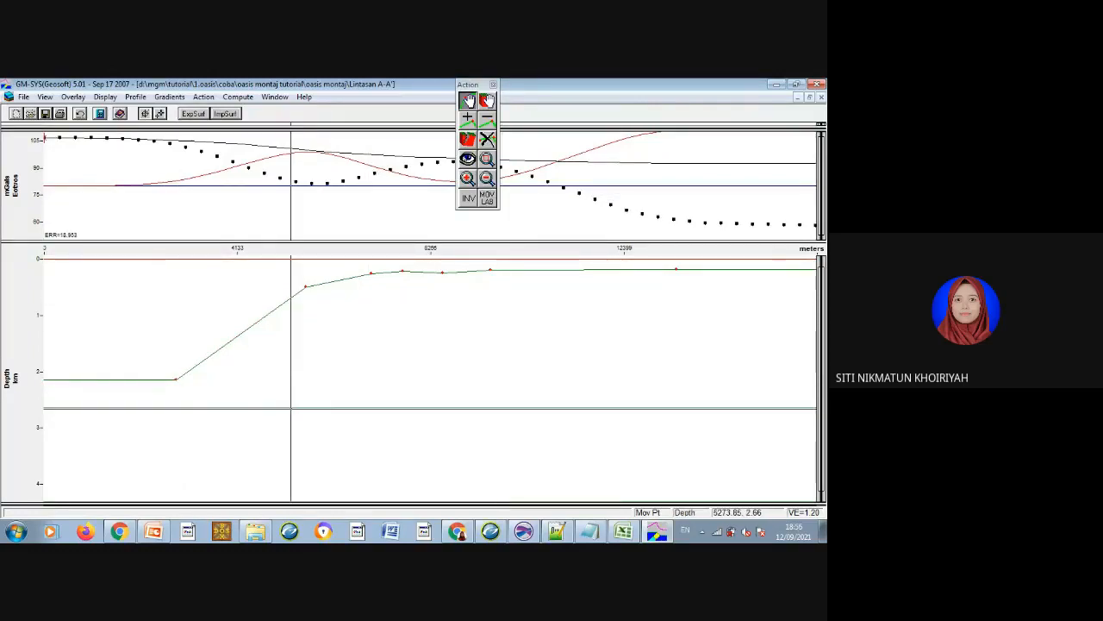
Add four points to the lower boundary at about 3400, 4000, 4730 and 5300 m along the profile.
click(468, 120)
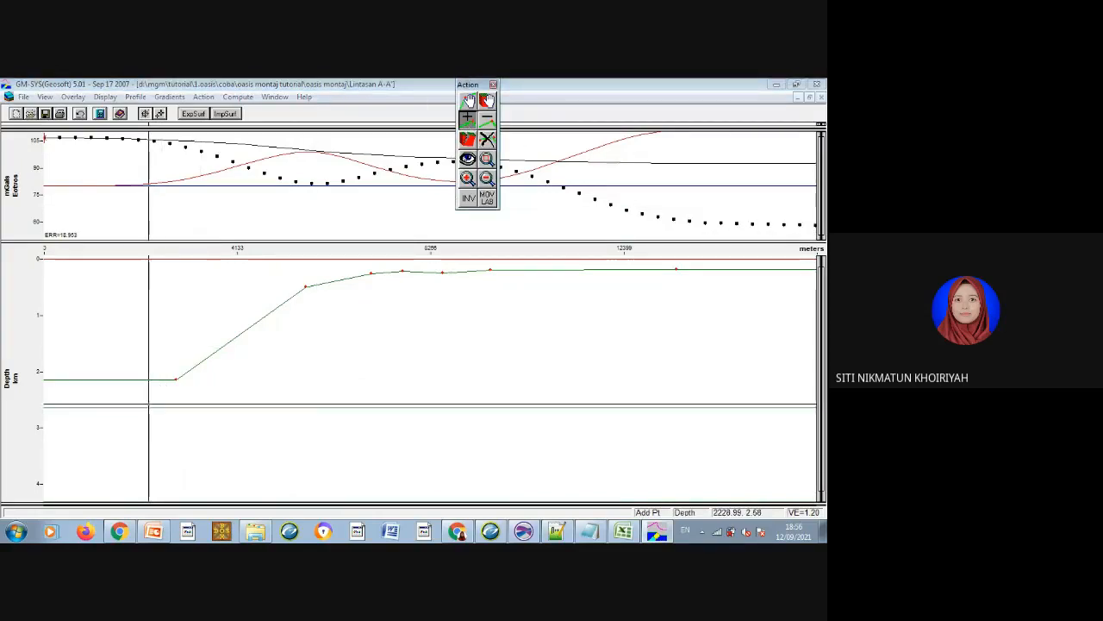
click(204, 407)
click(204, 407)
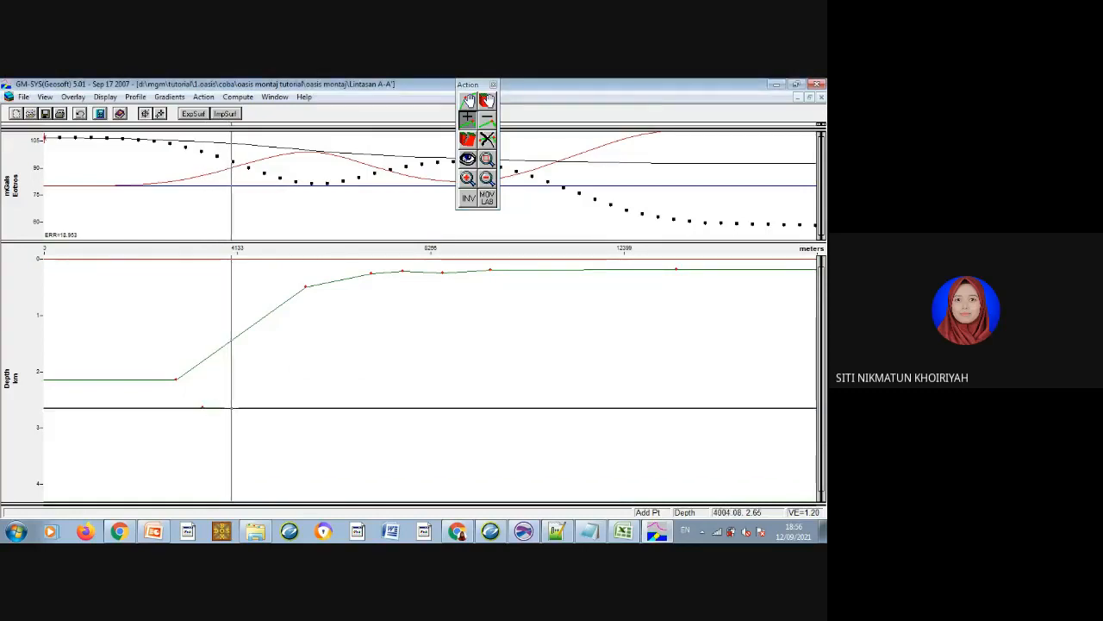
click(231, 407)
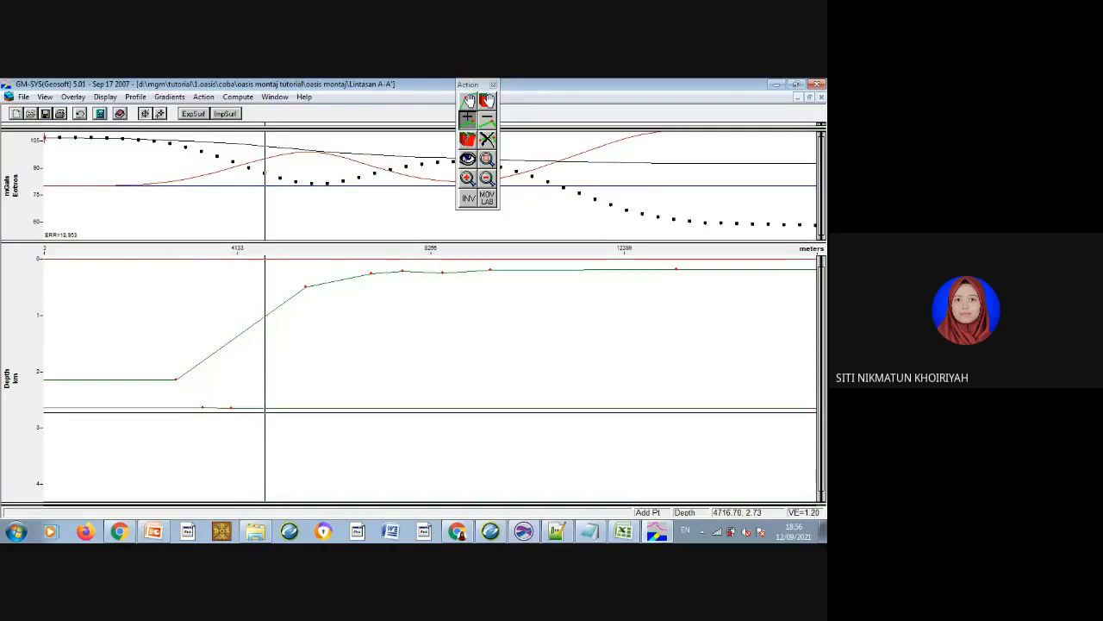
click(265, 407)
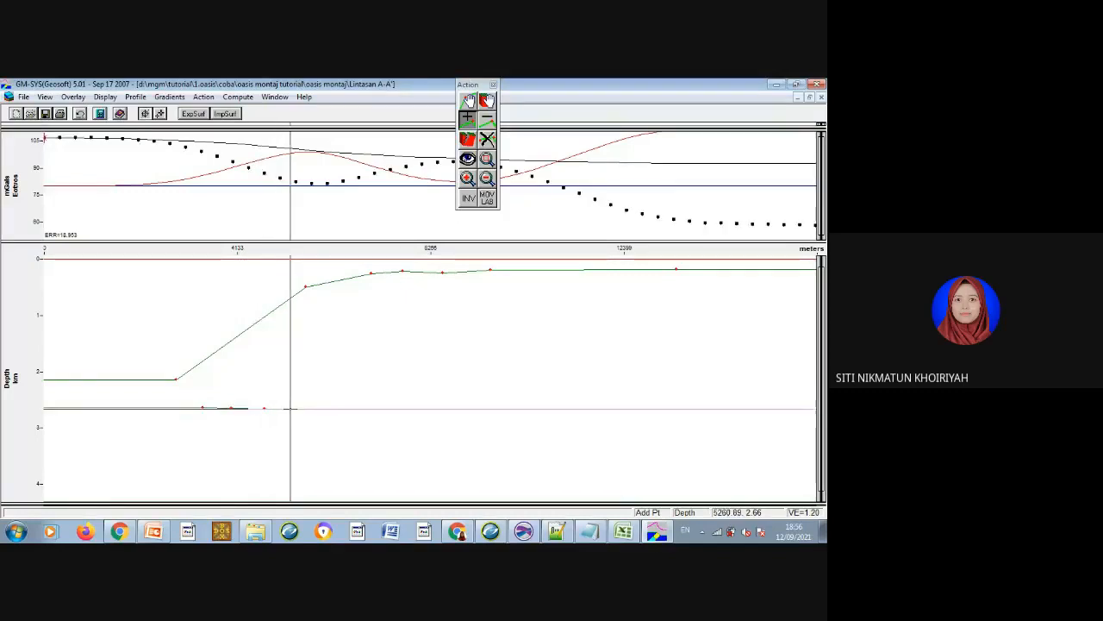
click(292, 409)
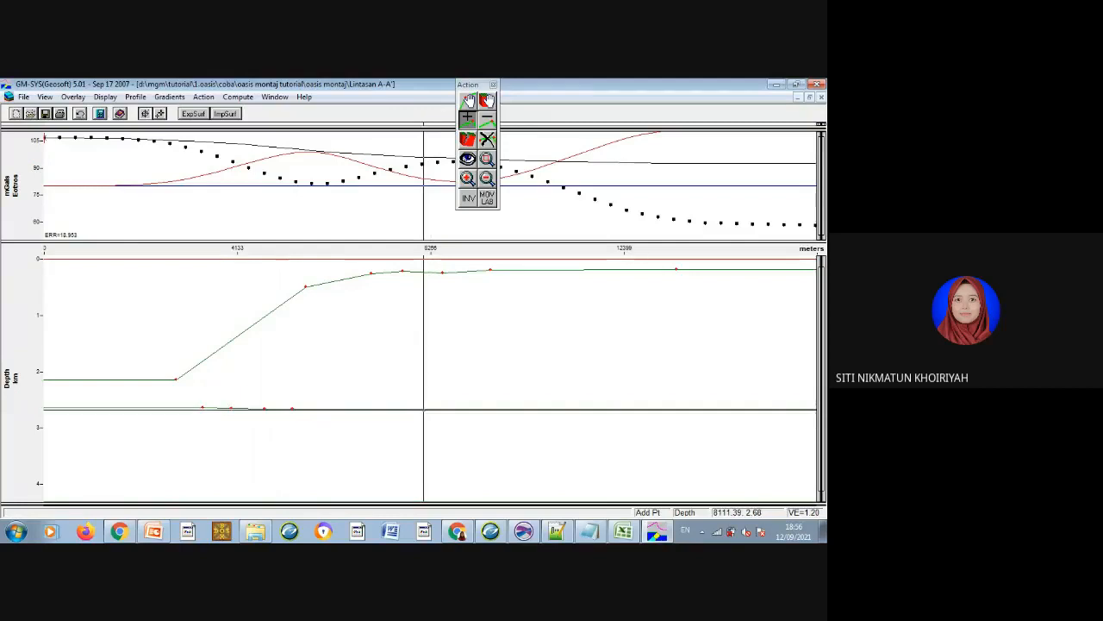
Add seven more points to the lower boundary at about 7700, 7240, 9400, 14200, 15200, 15600 and 16150 m.
click(401, 408)
click(382, 408)
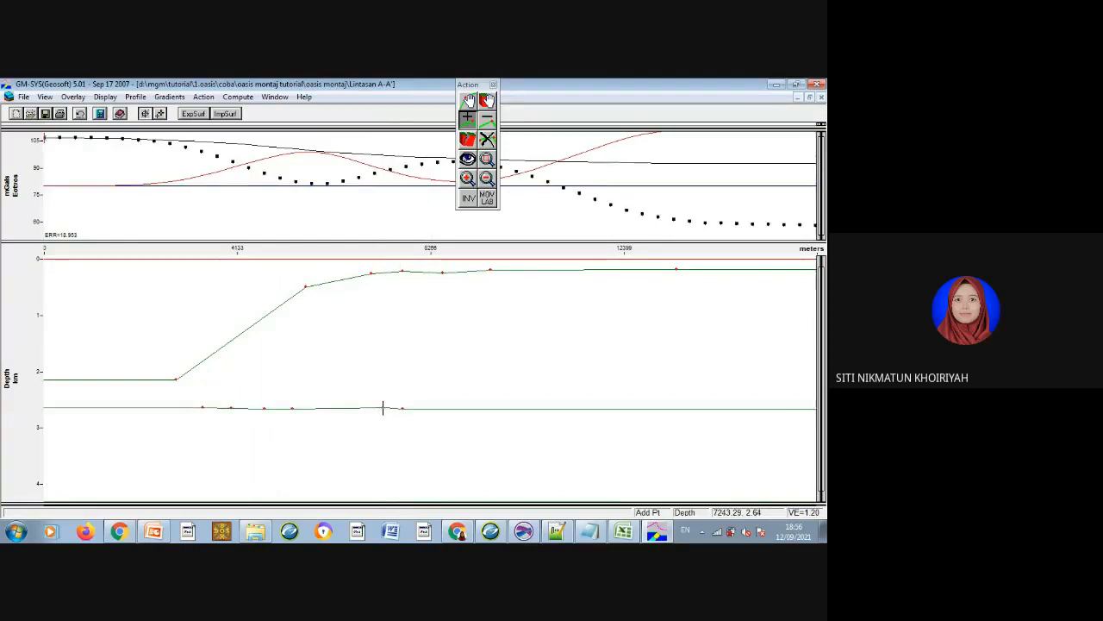
click(482, 407)
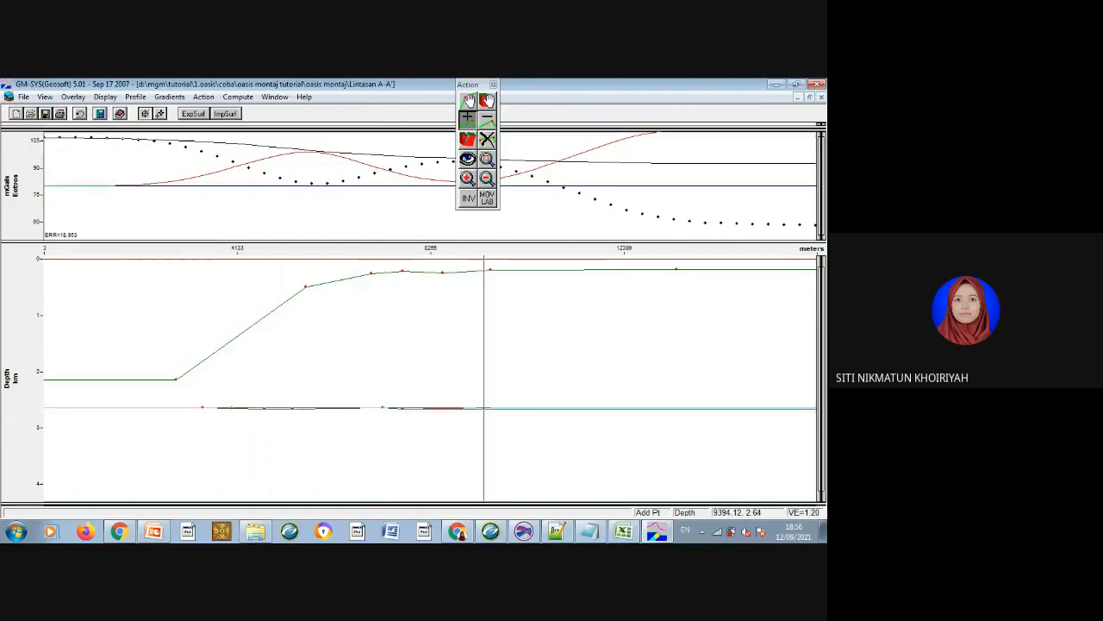
click(707, 408)
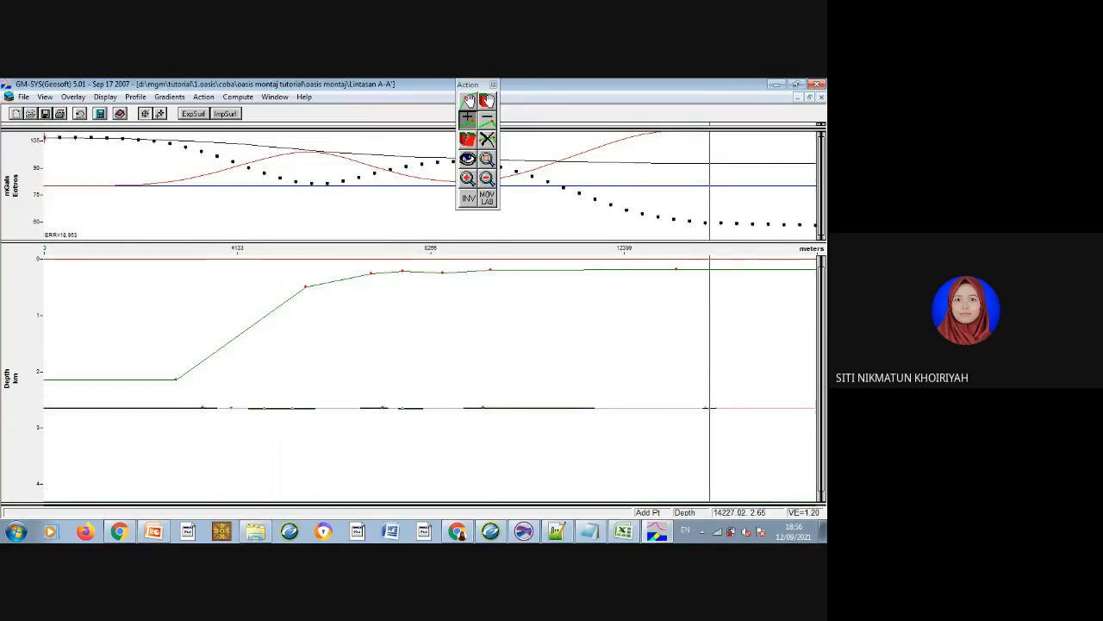
click(754, 408)
click(770, 407)
click(797, 407)
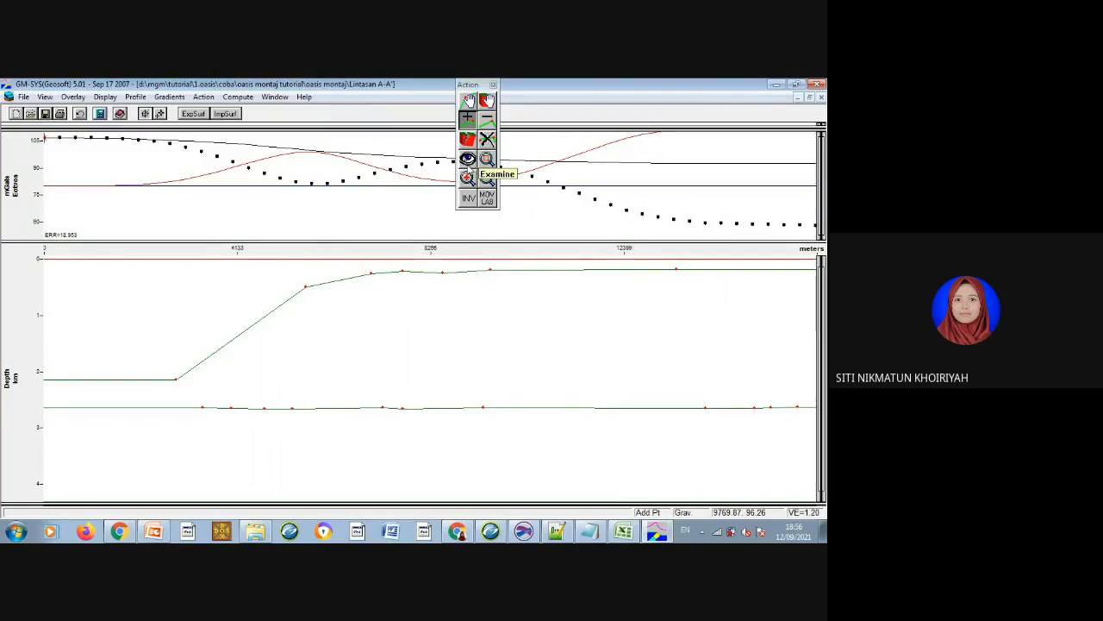
Set the density of the block between the upper and lower boundaries to 2.2 gm/cc and accept it.
click(467, 159)
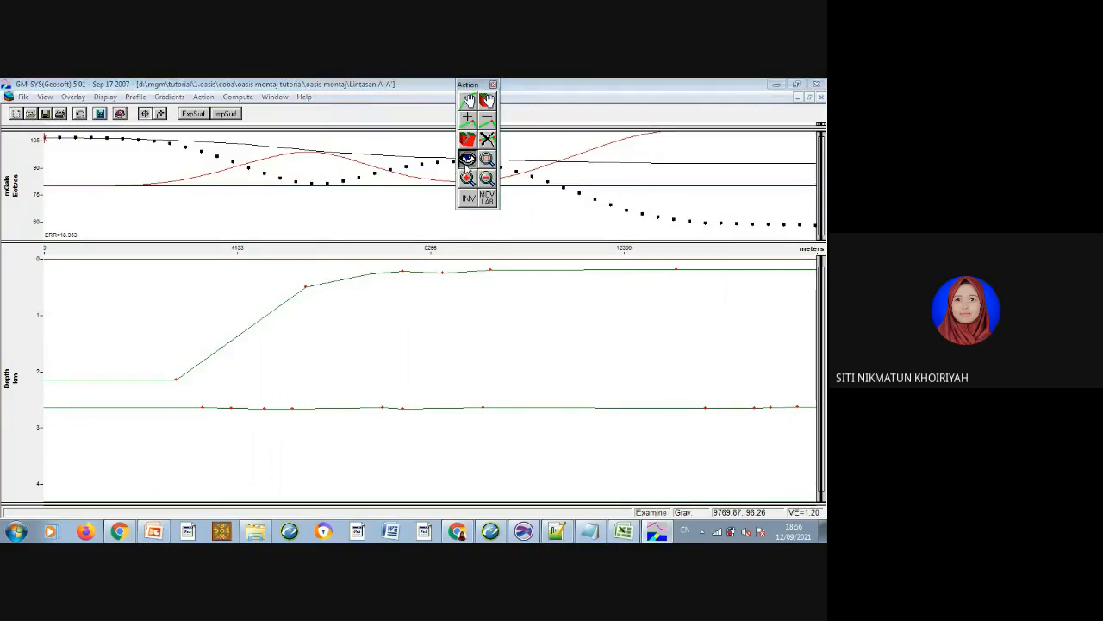
click(412, 330)
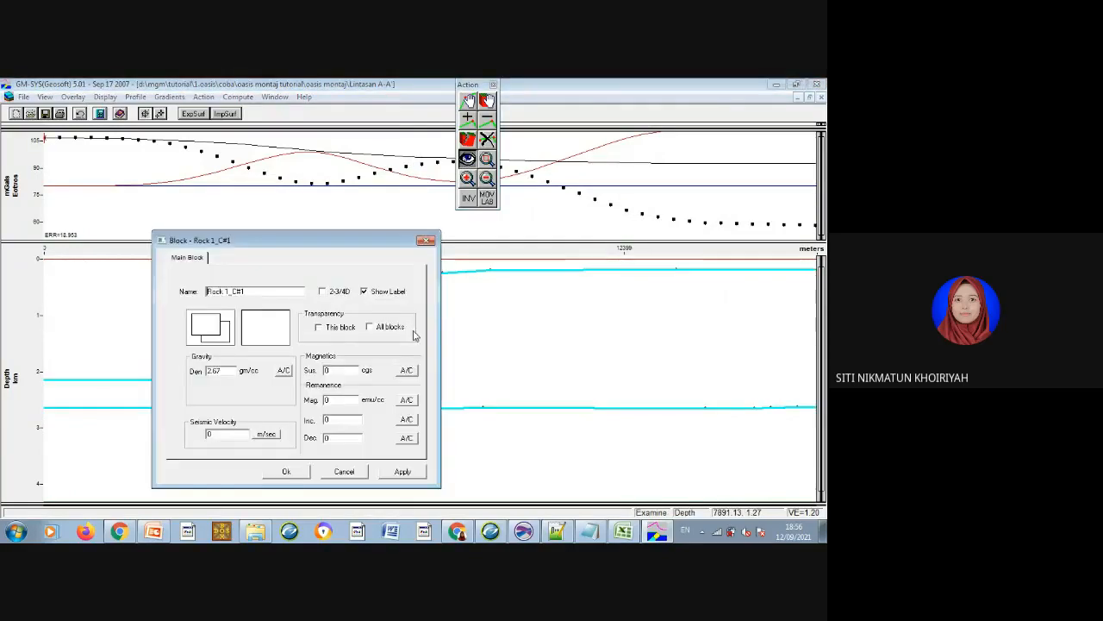
click(282, 371)
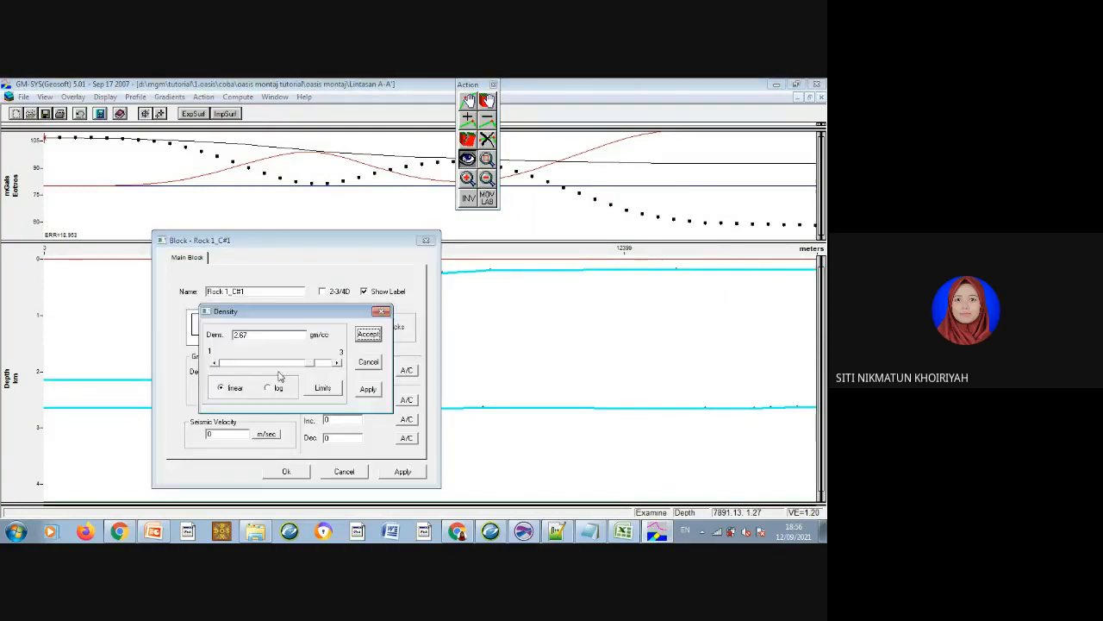
click(379, 313)
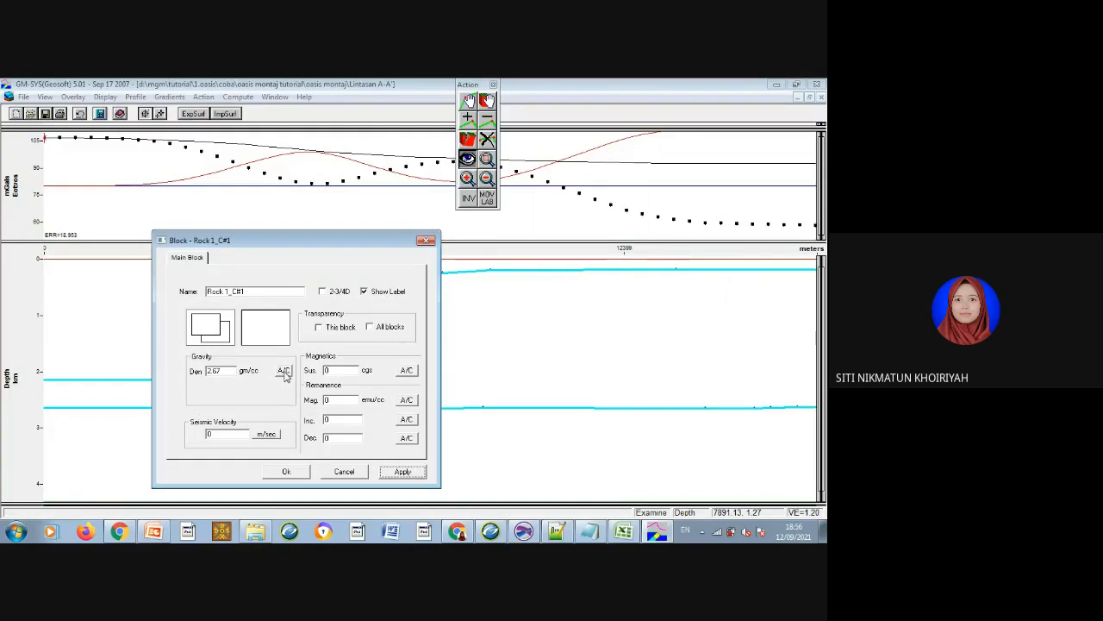
click(283, 371)
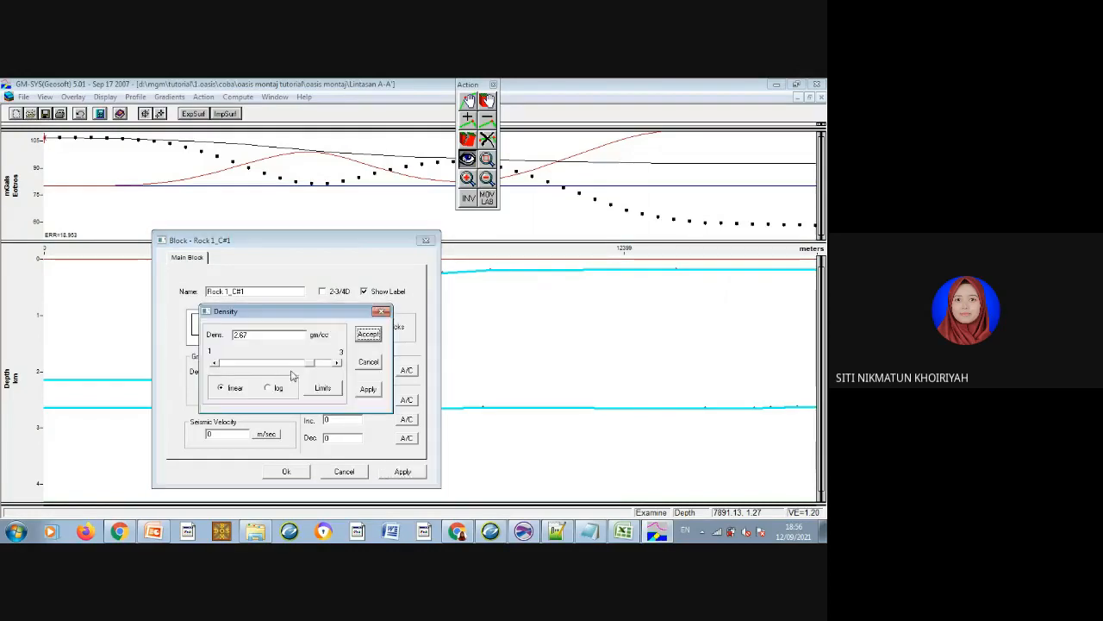
drag(313, 367, 289, 367)
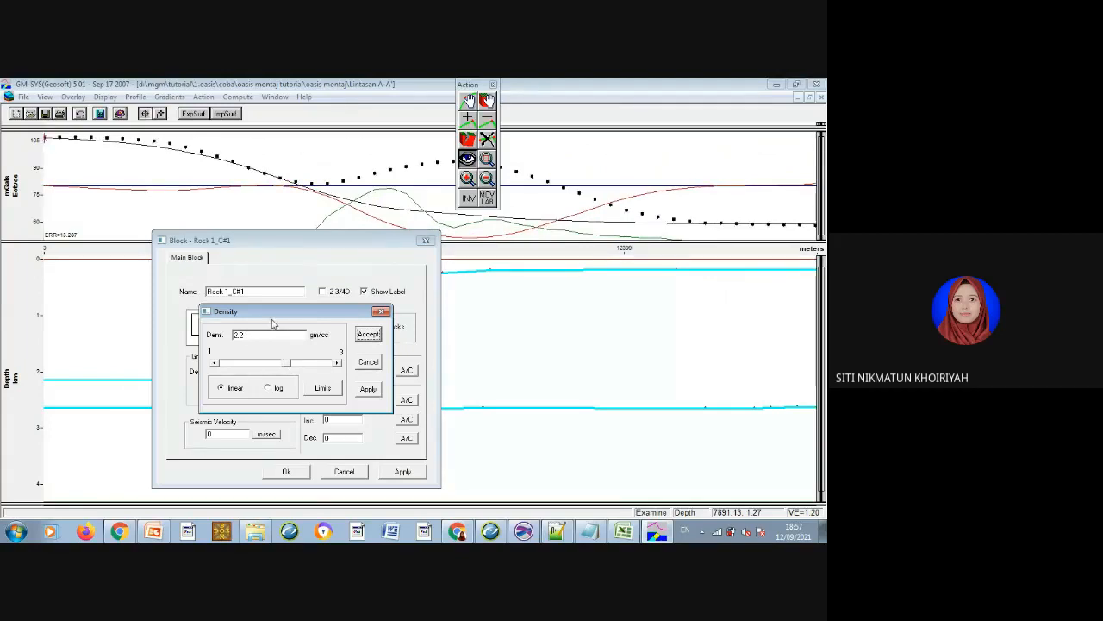
click(369, 334)
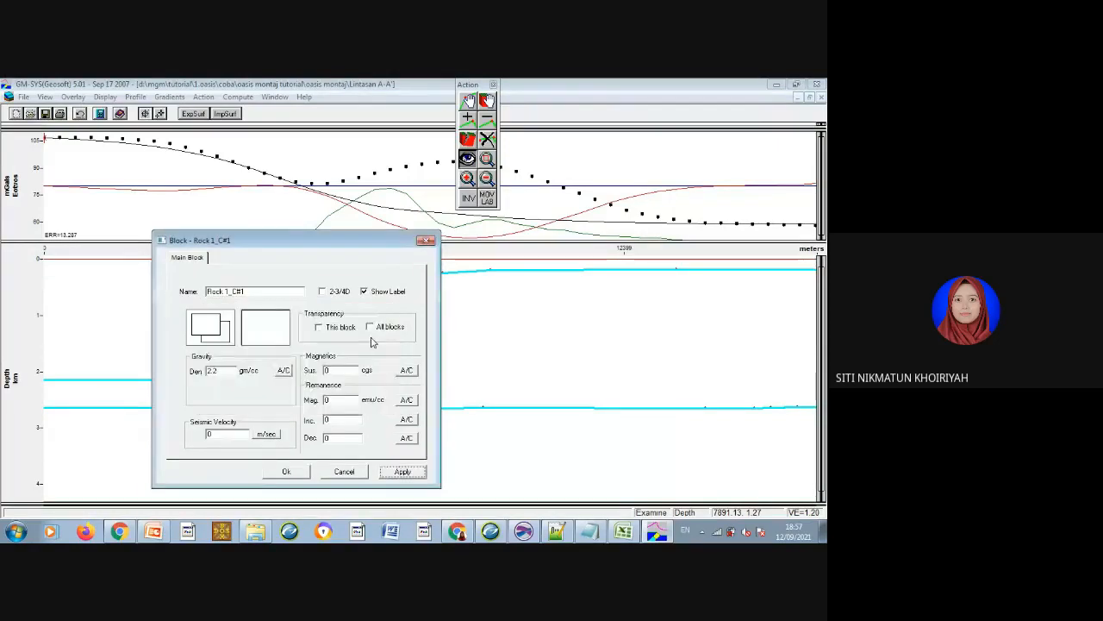
click(286, 473)
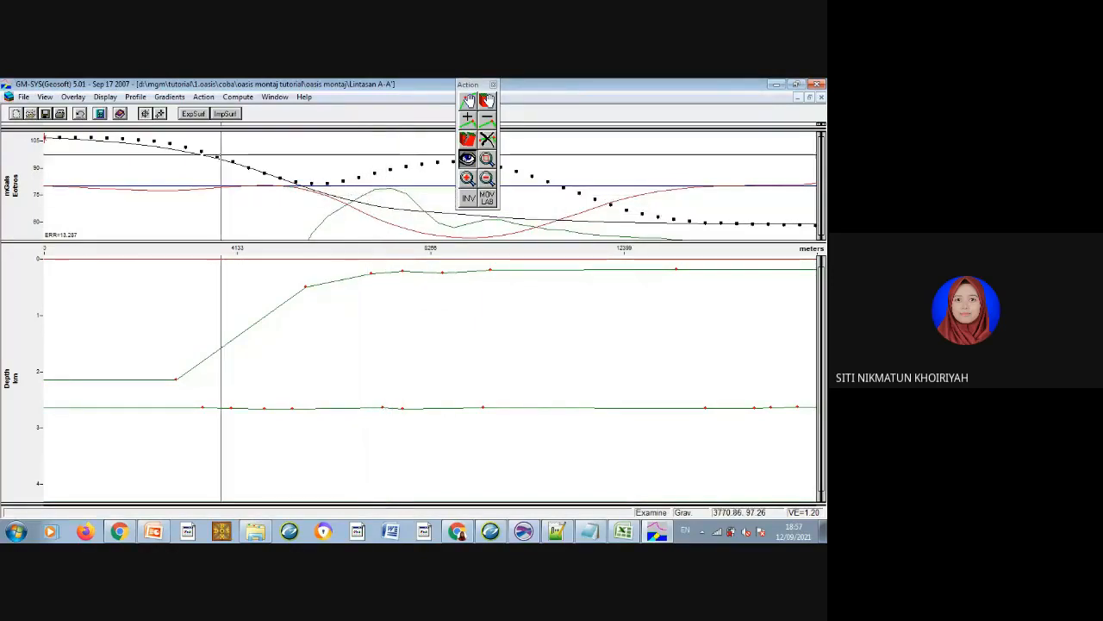
Turn off the display of the observed magnetic anomaly (Magn. Obs).
click(131, 99)
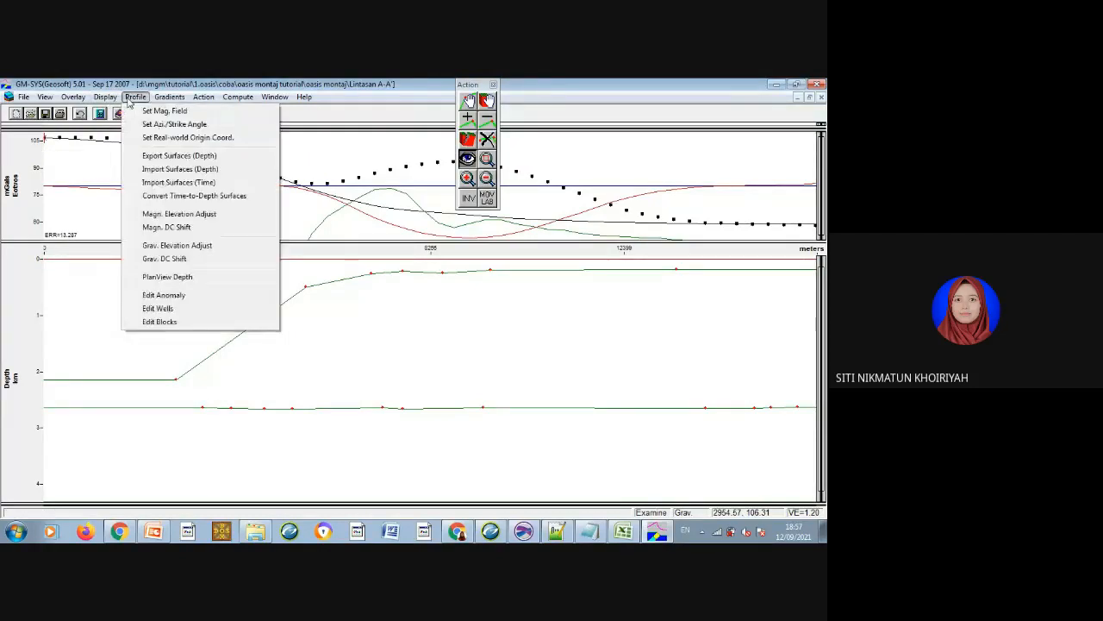
mouse_move(114, 102)
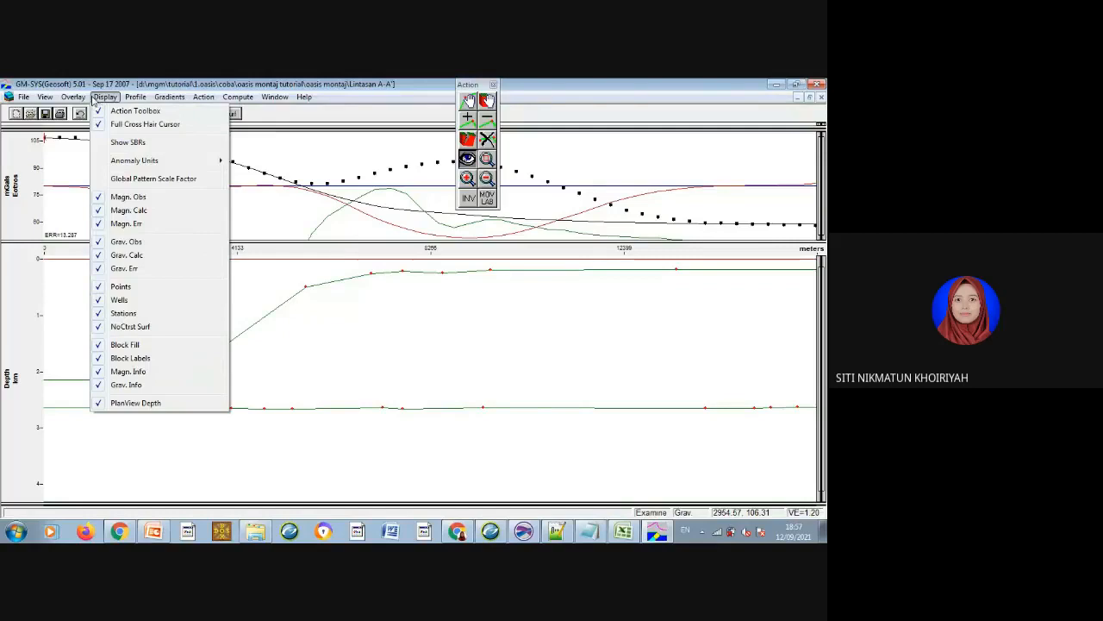
mouse_move(80, 102)
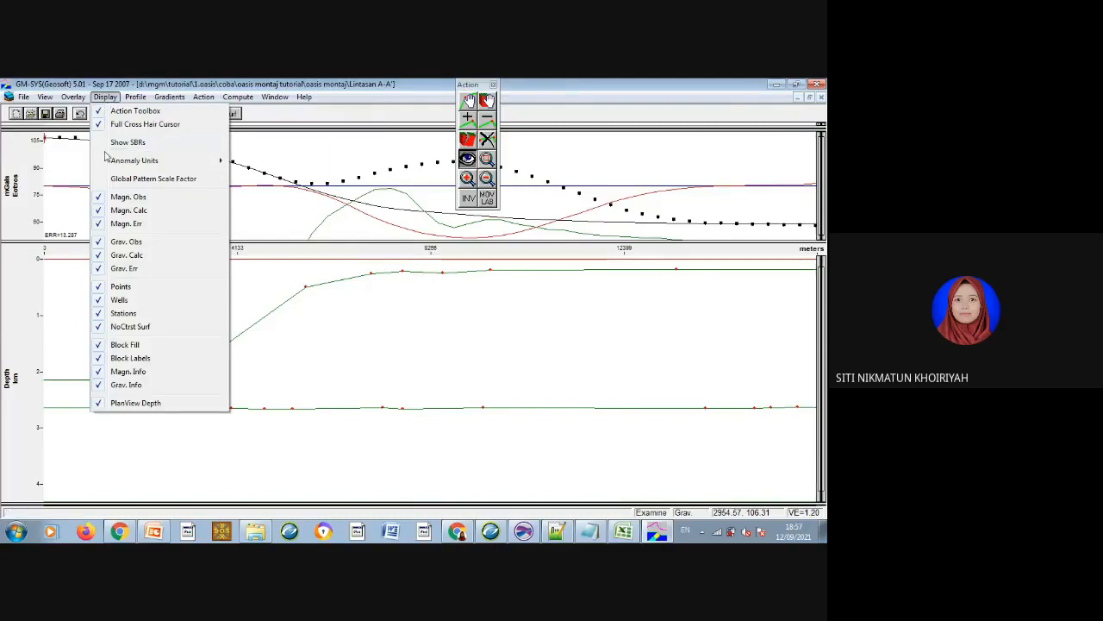
click(98, 198)
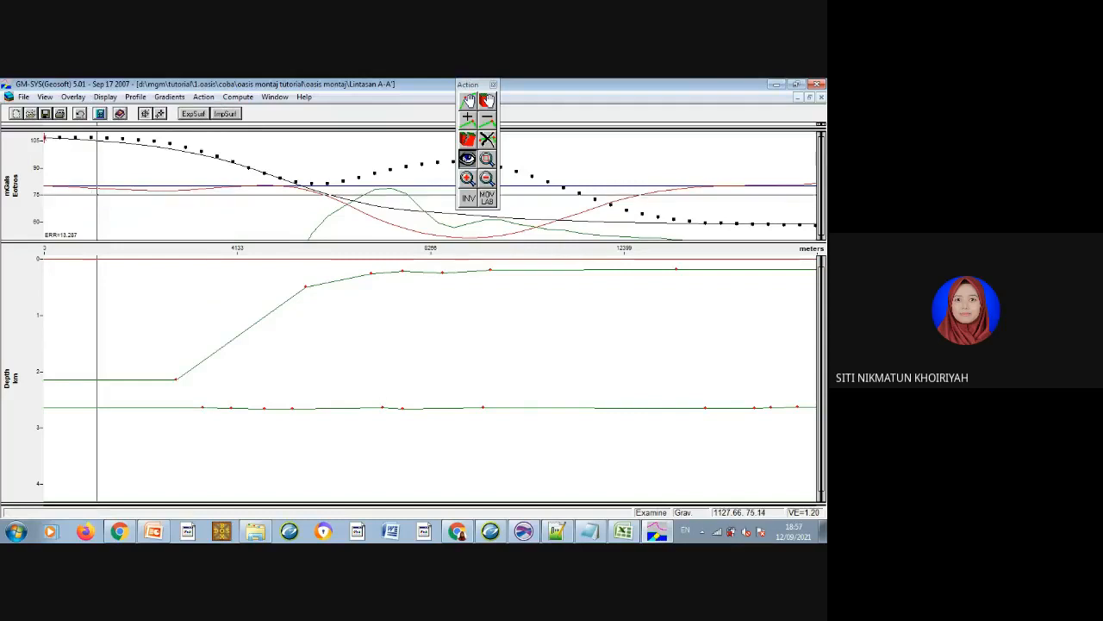
Disable both the magnetic gradients and the gravity gradients for the profile.
click(104, 96)
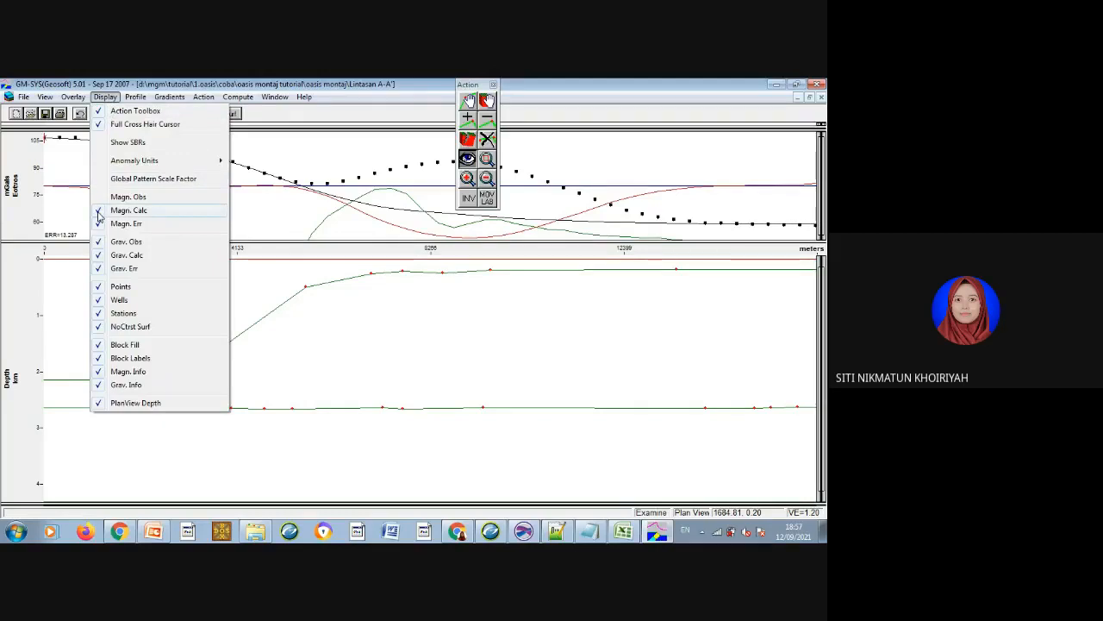
mouse_move(158, 100)
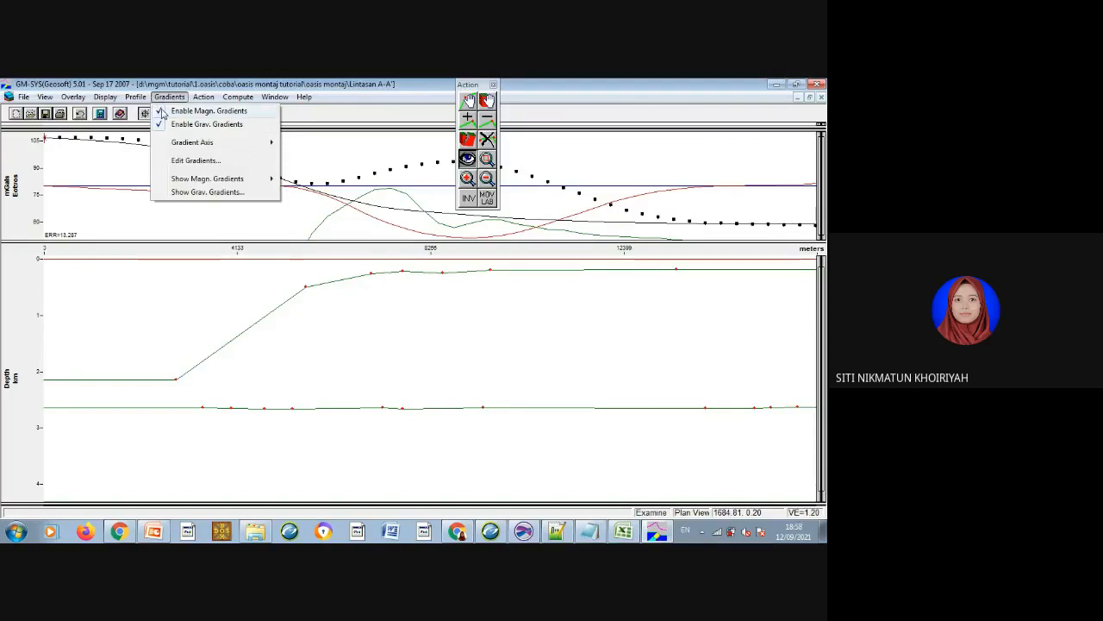
click(162, 114)
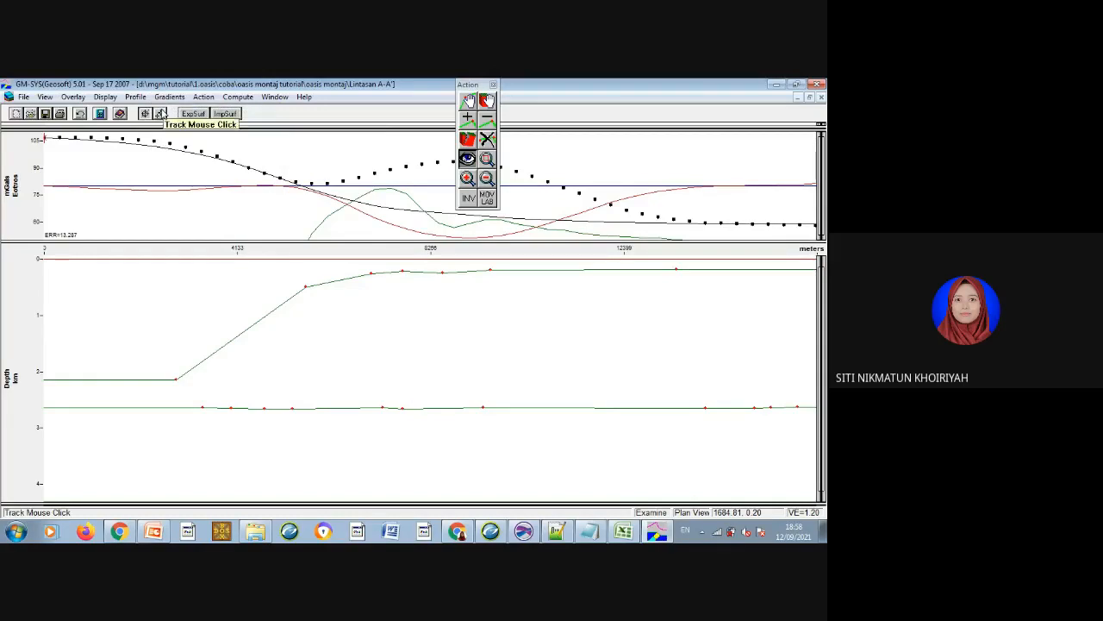
click(168, 97)
click(162, 124)
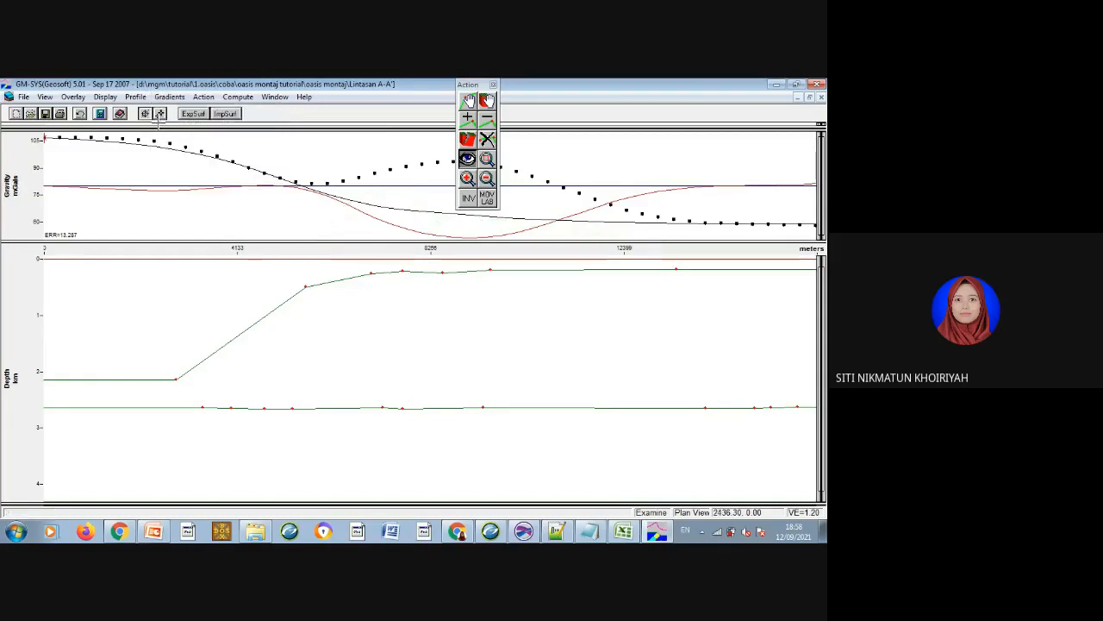
click(170, 100)
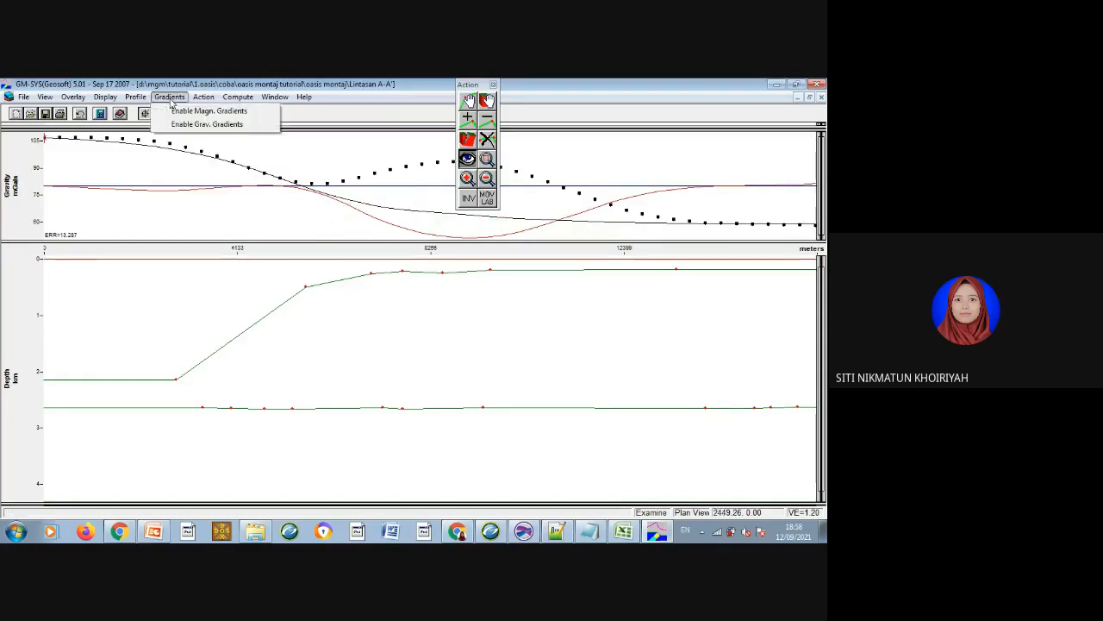
click(548, 114)
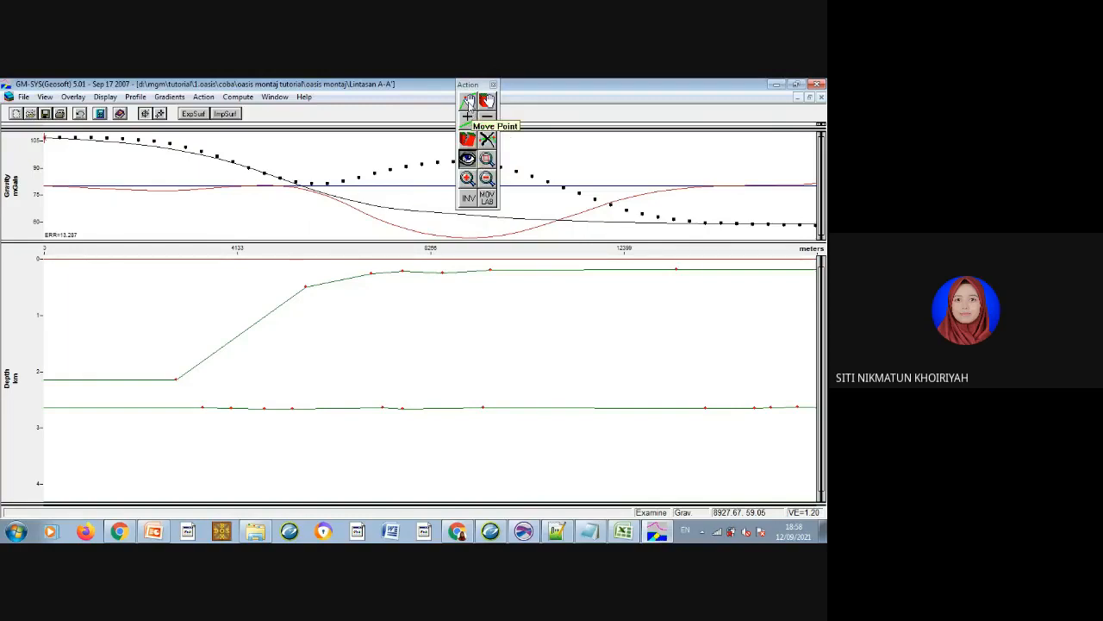
Raise the lower boundary's points near 7700 and 9400 m to about 2.06 and 0.93 km depth, forming a bulge.
click(468, 101)
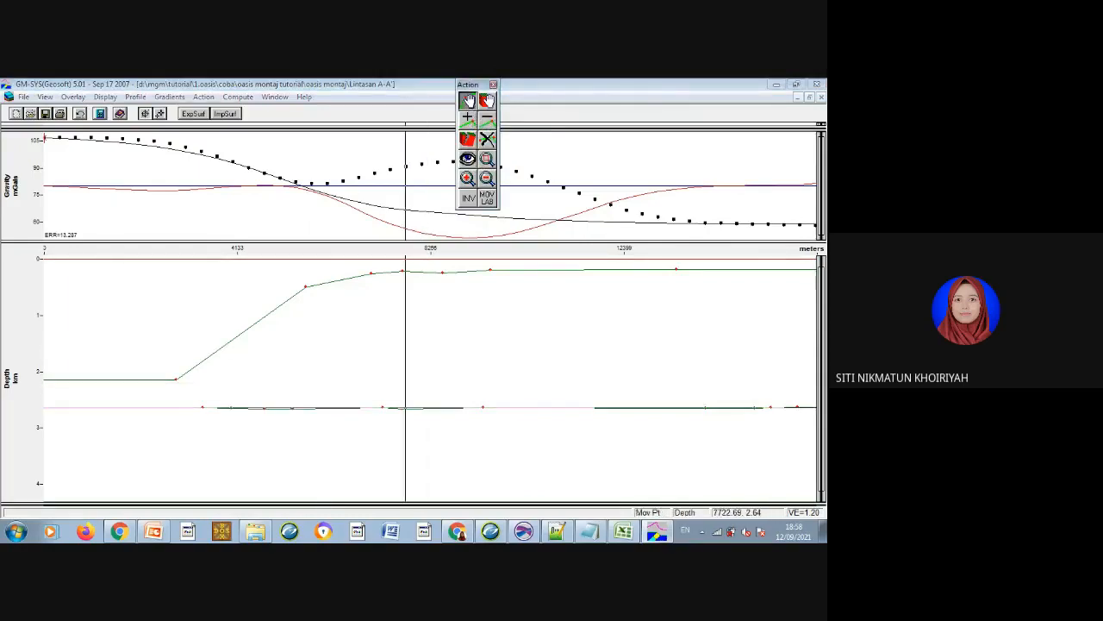
drag(405, 407, 411, 375)
drag(485, 407, 499, 311)
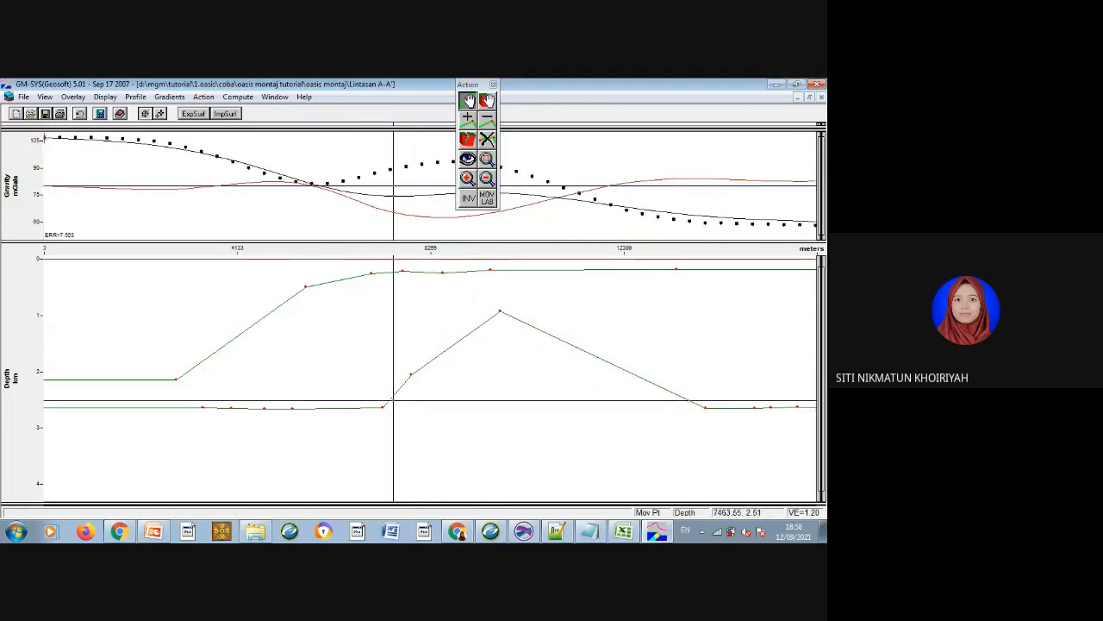
Reshape the lower boundary's bulge, lowering its foot points to about 2.8 and 2.7 km and raising two flank points to about 0.9 and 1.9 km depth.
drag(382, 406, 381, 404)
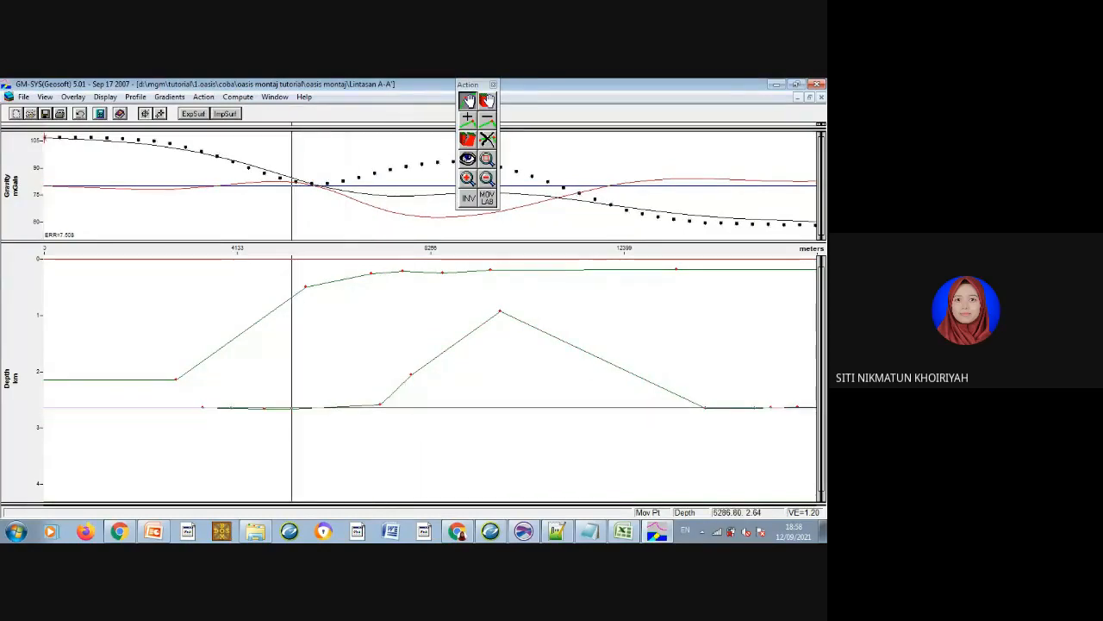
drag(292, 408, 290, 416)
mouse_move(706, 407)
mouse_down()
mouse_move(709, 383)
mouse_move(700, 411)
mouse_up()
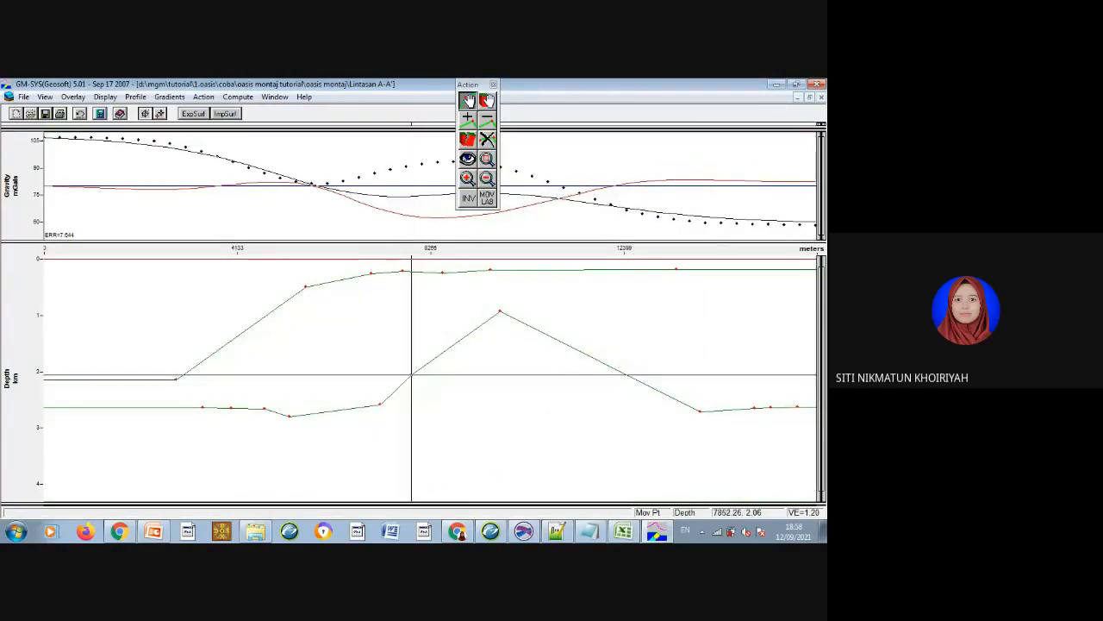
drag(411, 375, 455, 308)
drag(380, 404, 385, 365)
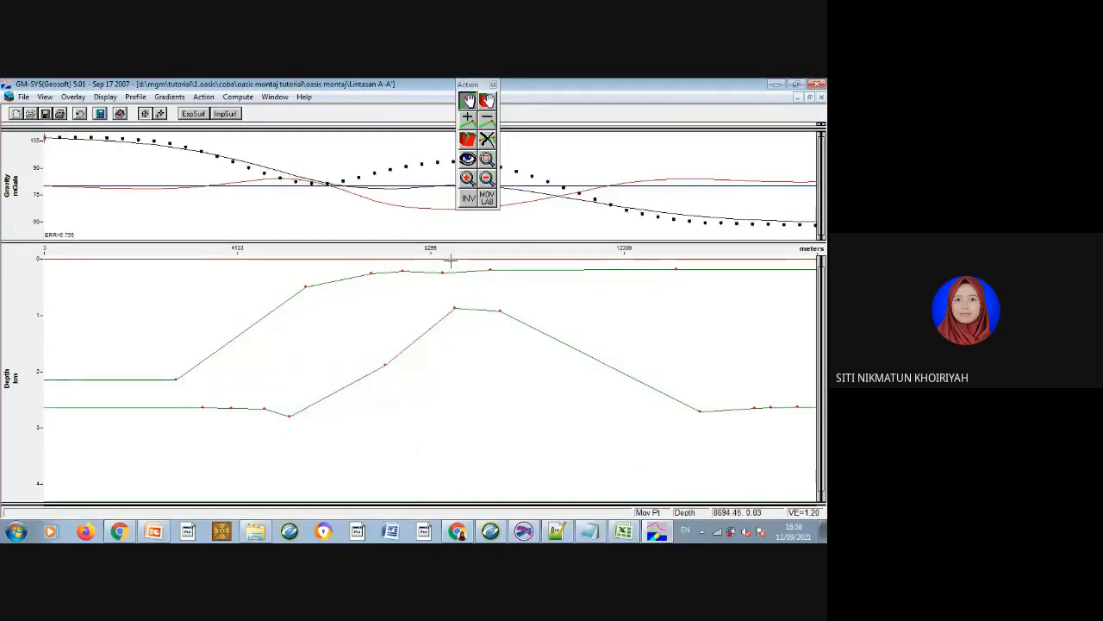
Add three points to the lower boundary's bulge at about 8100, 7700 and 9200 m.
click(467, 119)
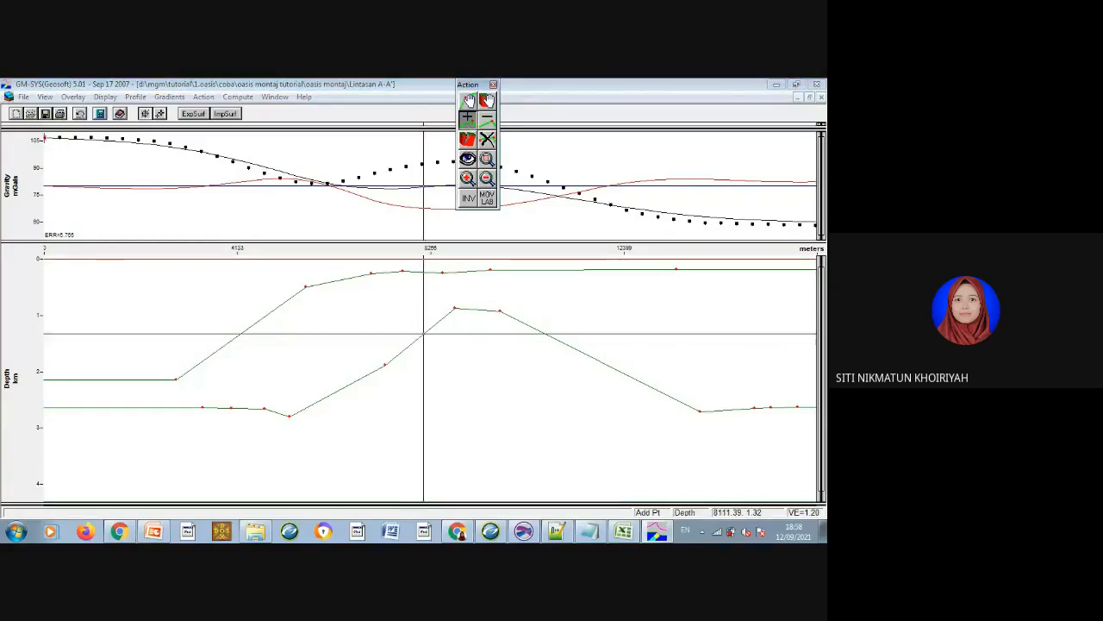
click(422, 332)
click(405, 350)
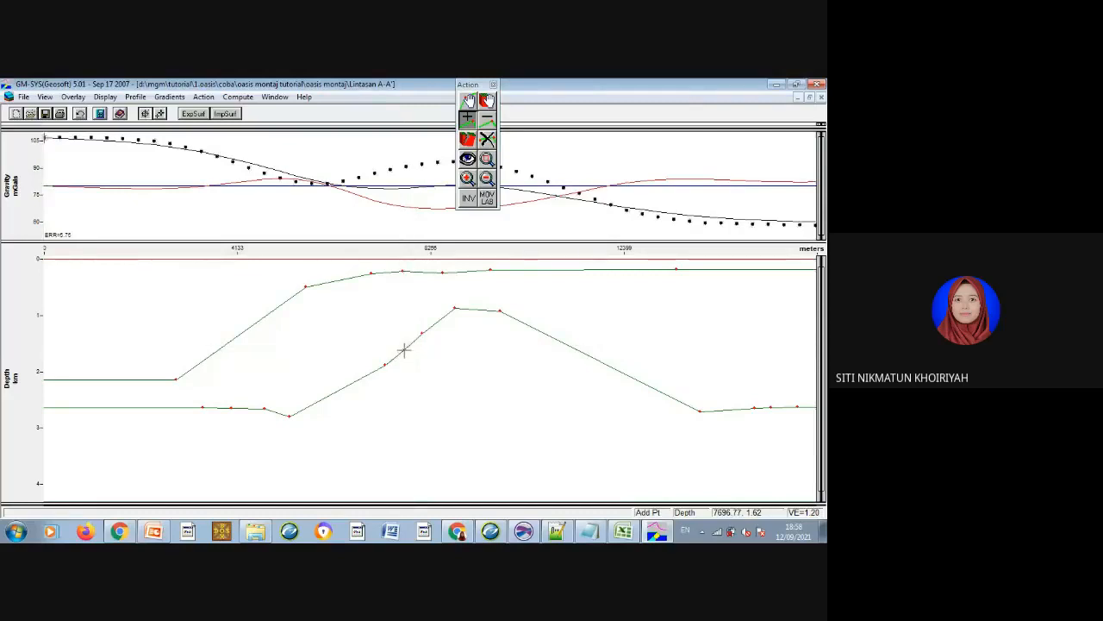
click(473, 307)
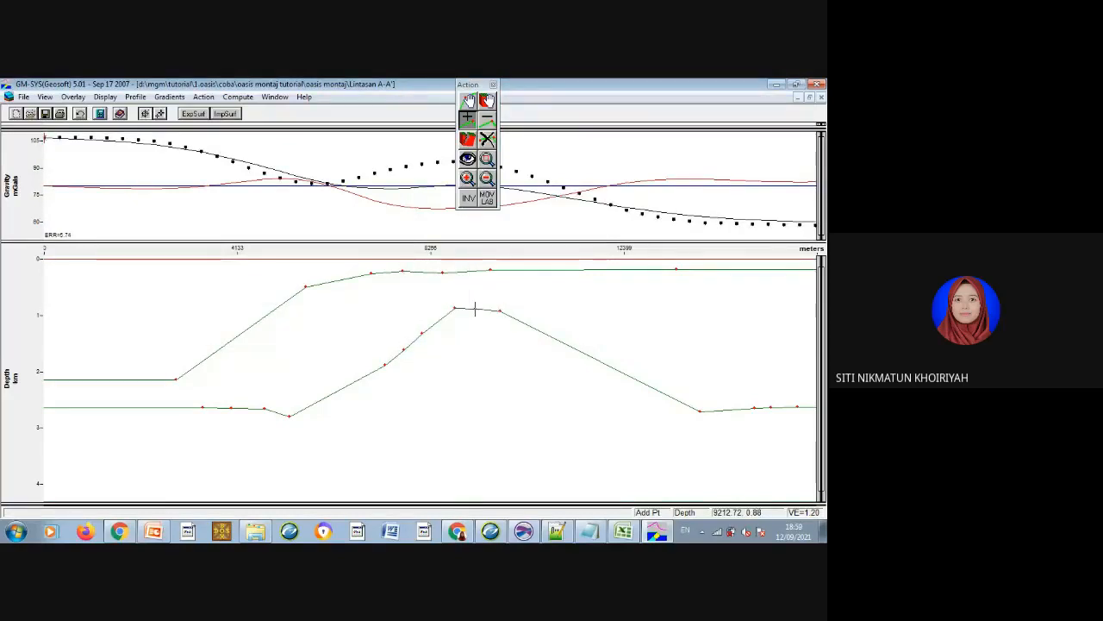
Raise the lower boundary's bulge points near 9280, 7600 and 8170 m to about 0.66, 1.2 and 1.2 km, and shift the flank point to about 7165 m.
click(468, 101)
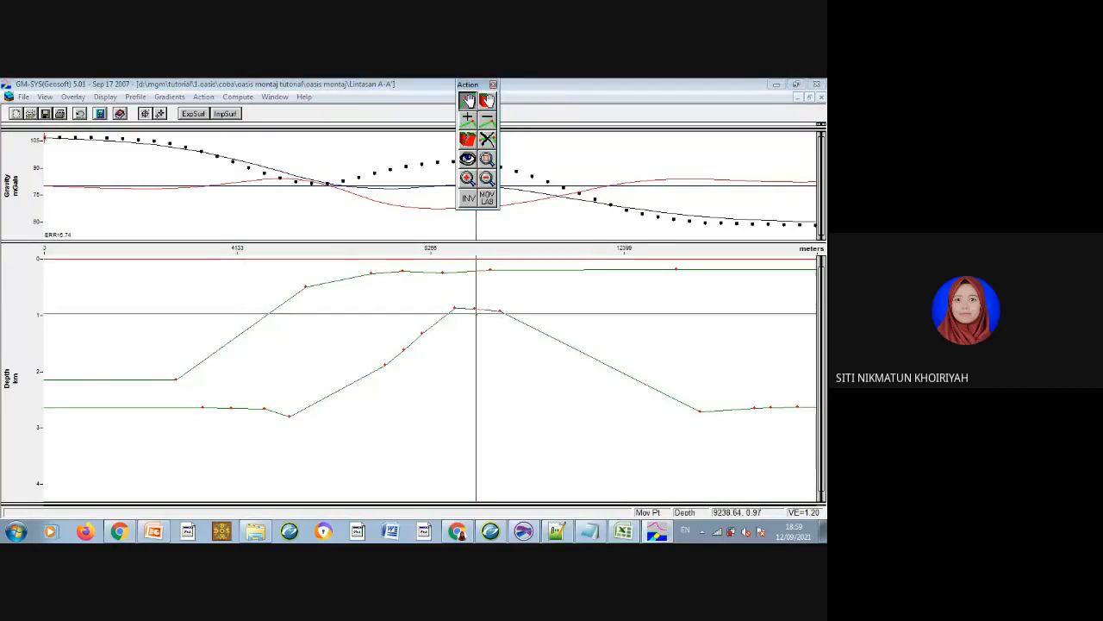
drag(474, 308, 478, 295)
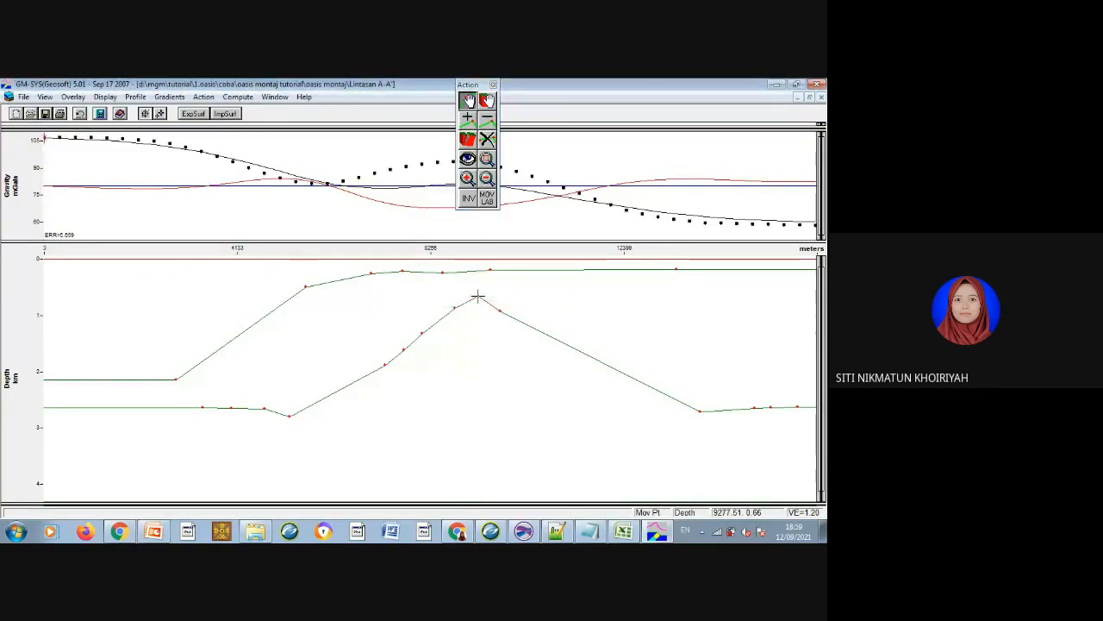
drag(404, 349, 399, 328)
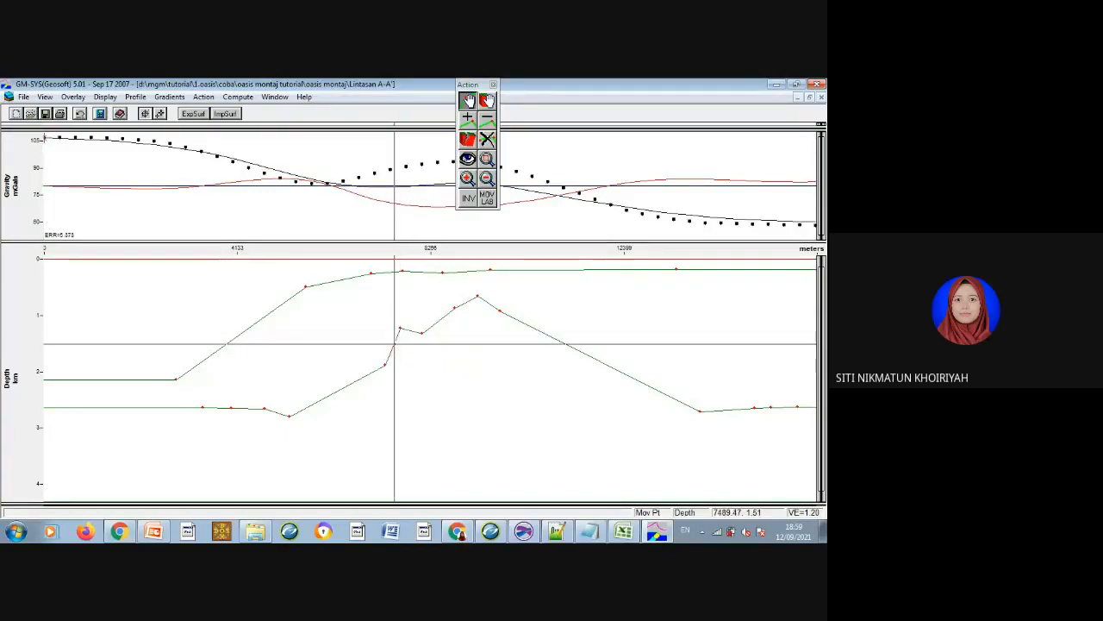
drag(387, 369, 378, 363)
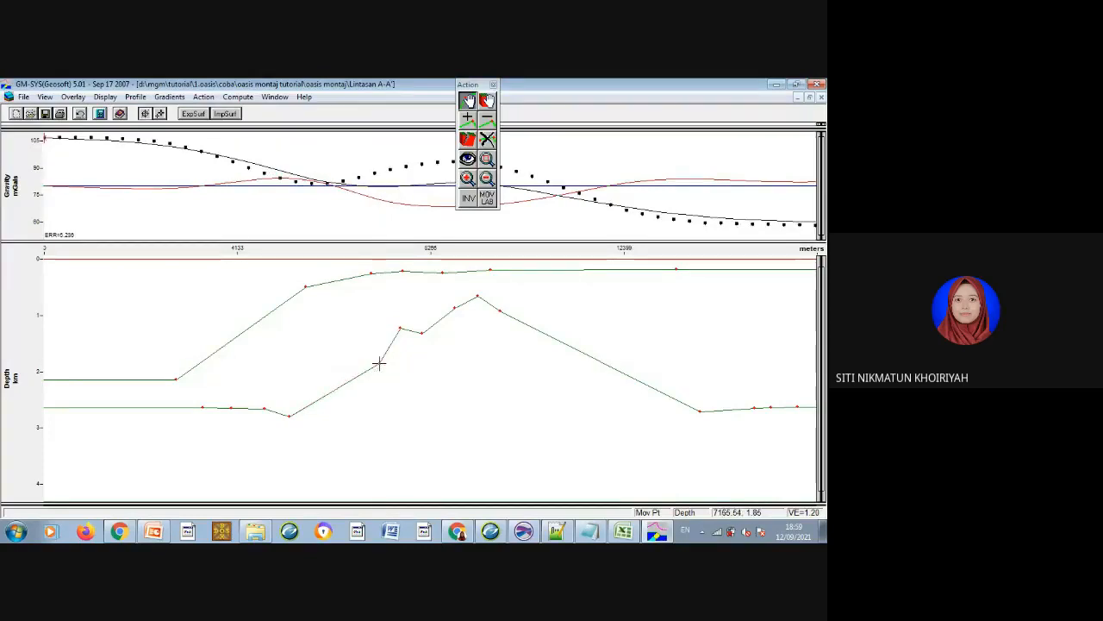
drag(423, 332, 425, 324)
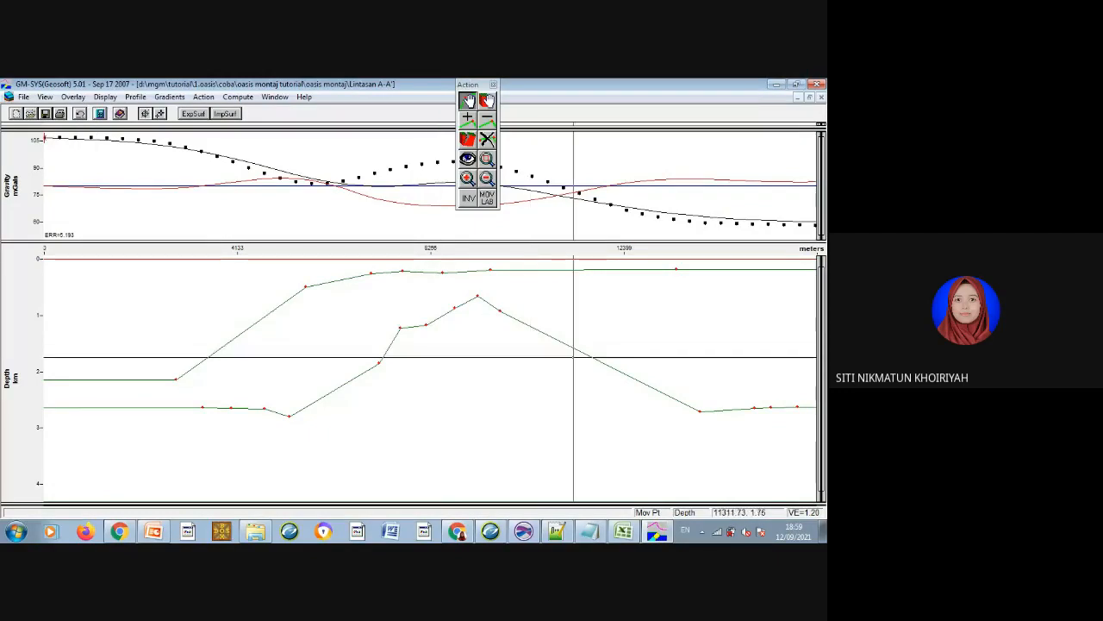
drag(701, 412, 699, 413)
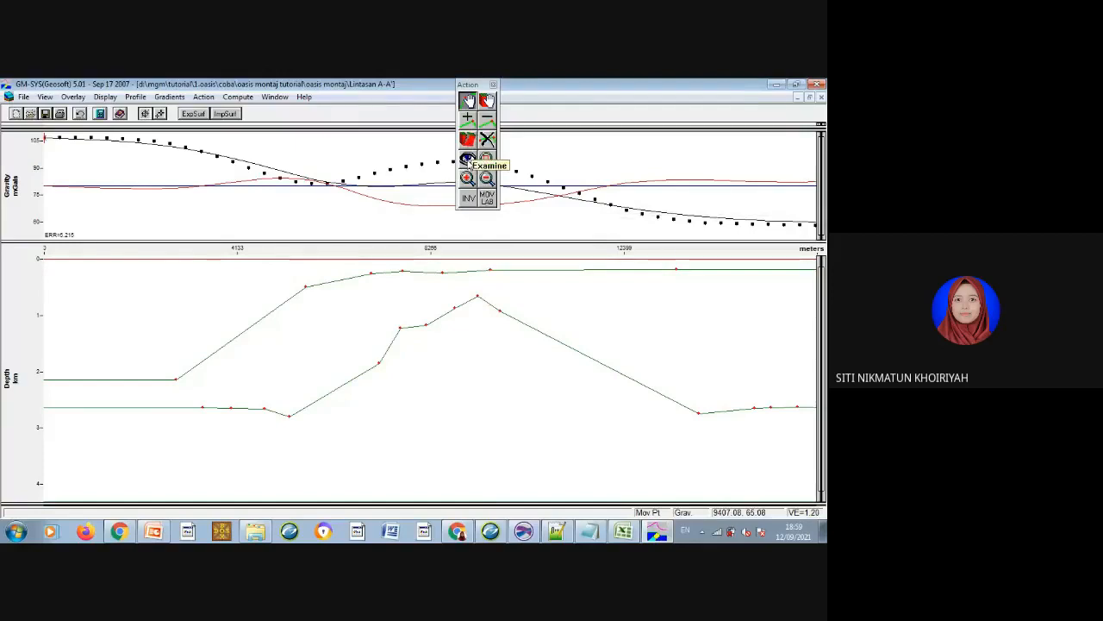
Set the density of the block below the lower boundary to 2.92 gm/cc.
click(467, 160)
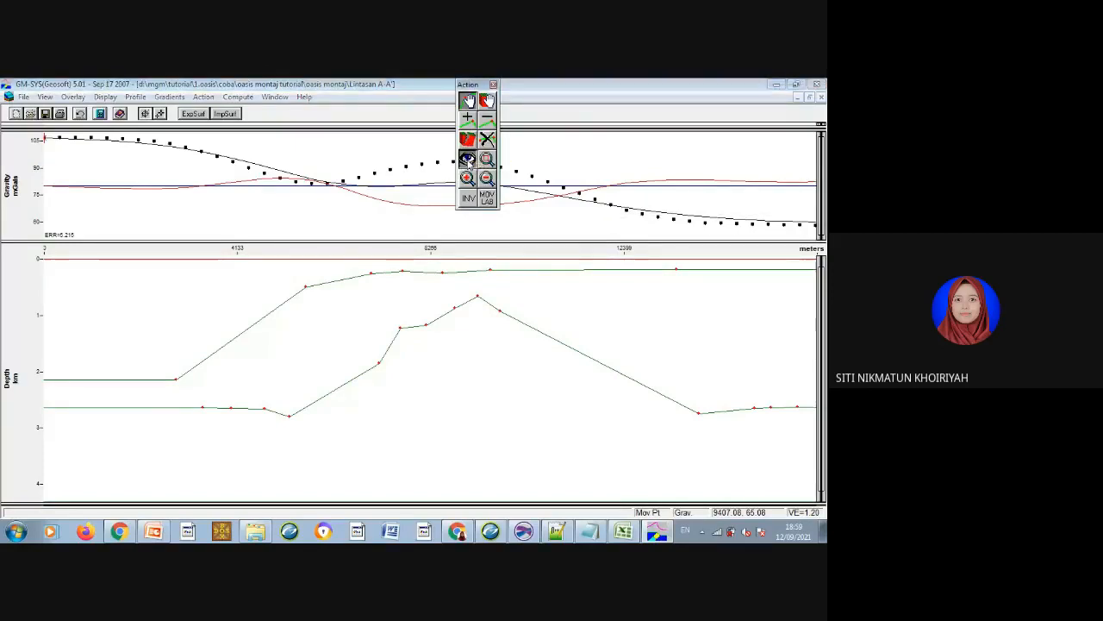
click(426, 424)
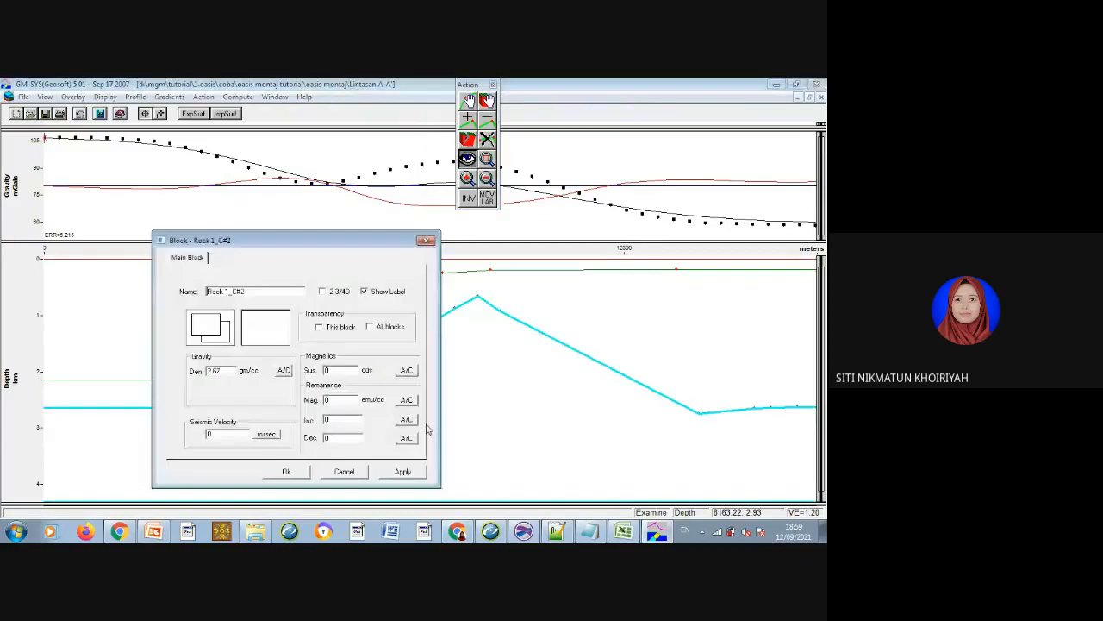
click(283, 370)
drag(313, 366, 323, 367)
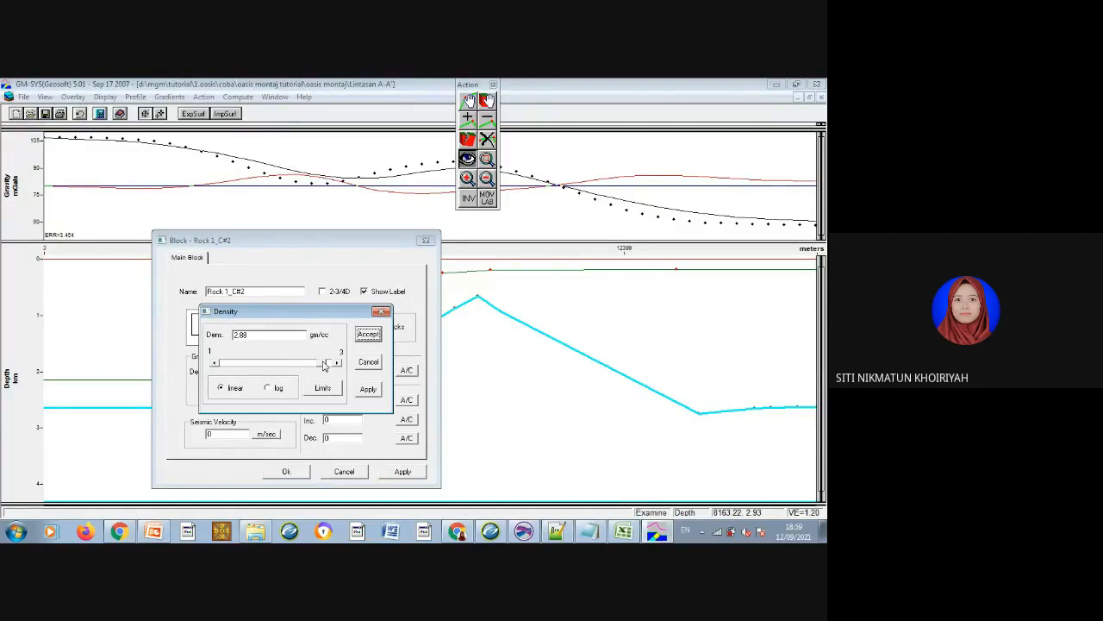
drag(324, 366, 325, 366)
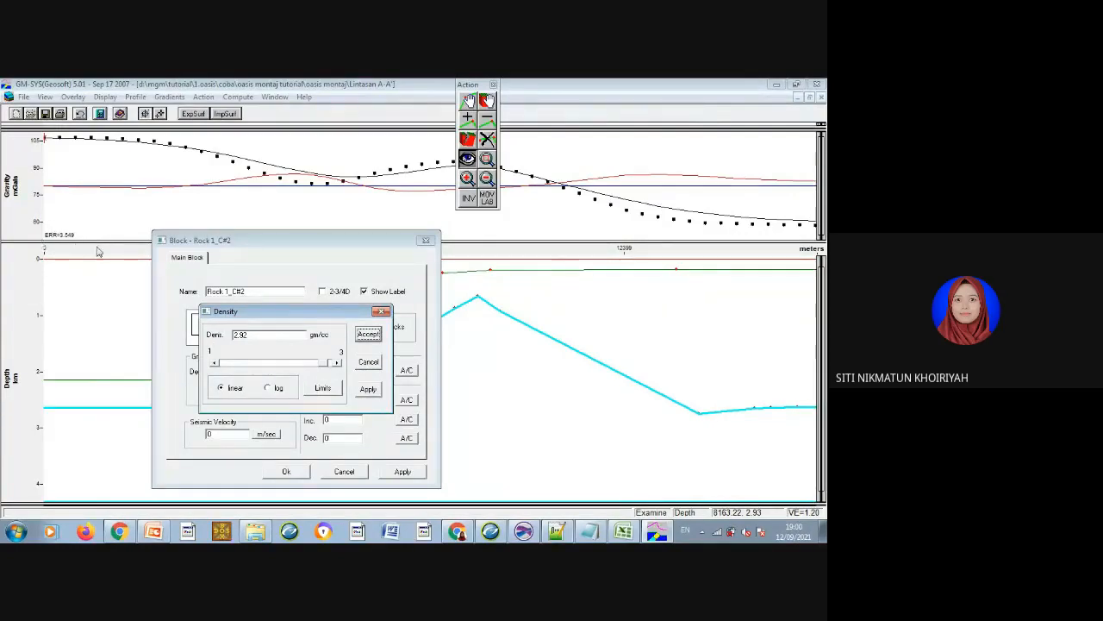
click(368, 334)
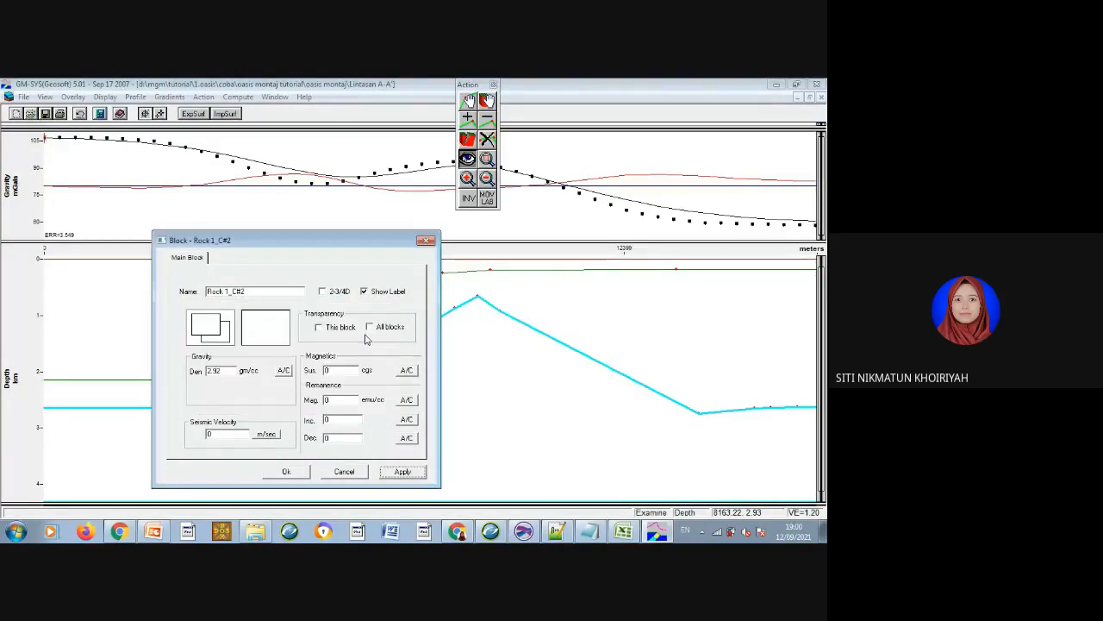
click(286, 472)
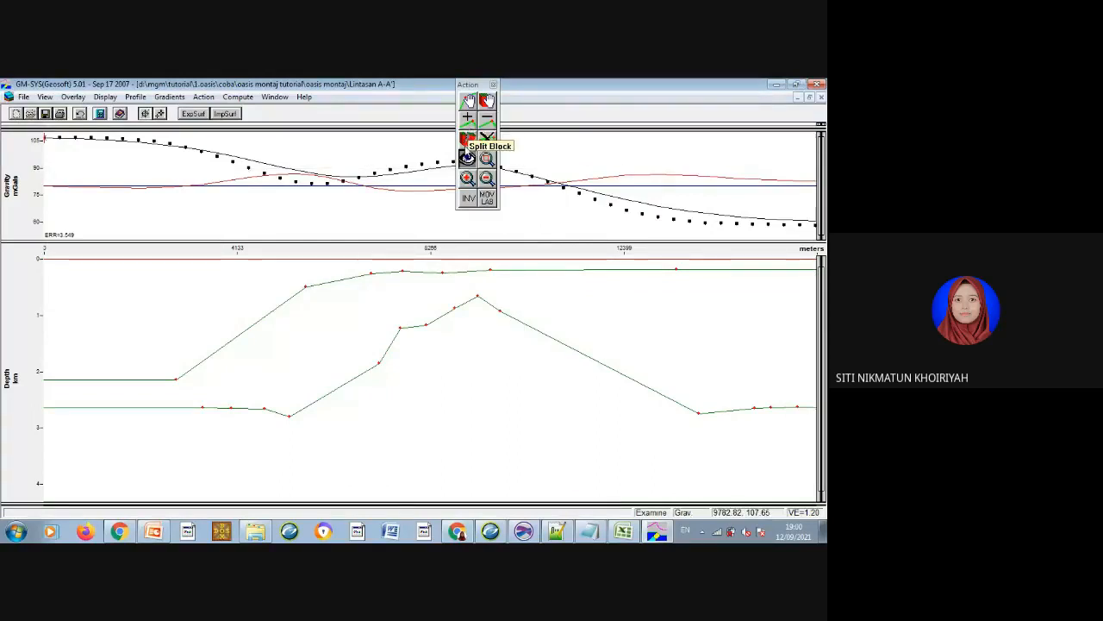
Add three points to the lower boundary between about 5660 and 6440 m, and deepen the section near 4000–5700 m to about 2.8–2.9 km.
click(469, 103)
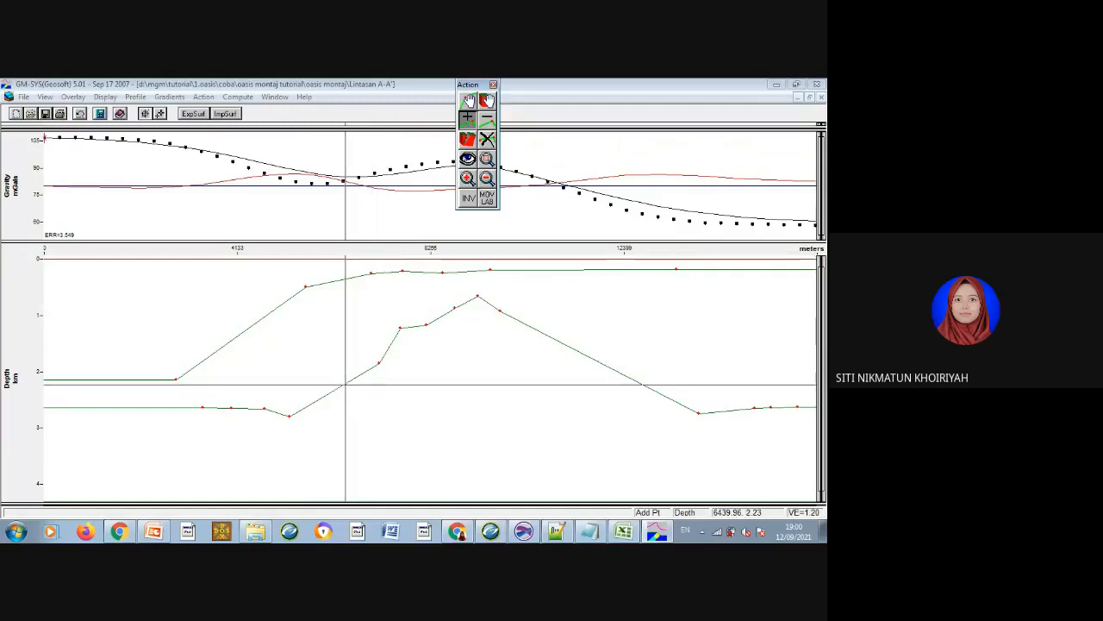
click(345, 384)
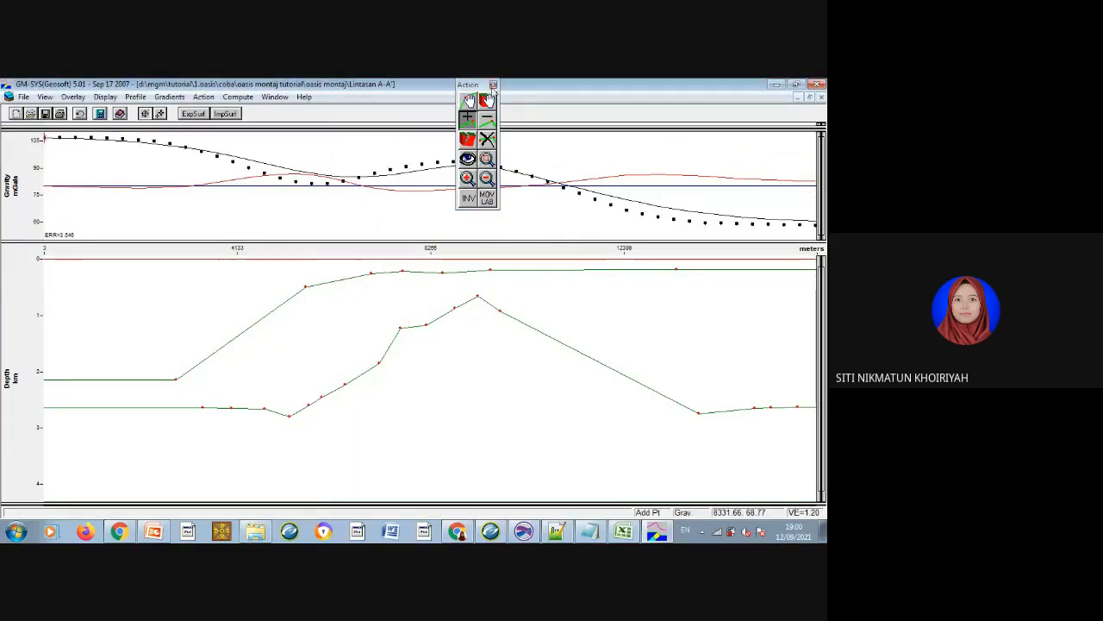
click(467, 101)
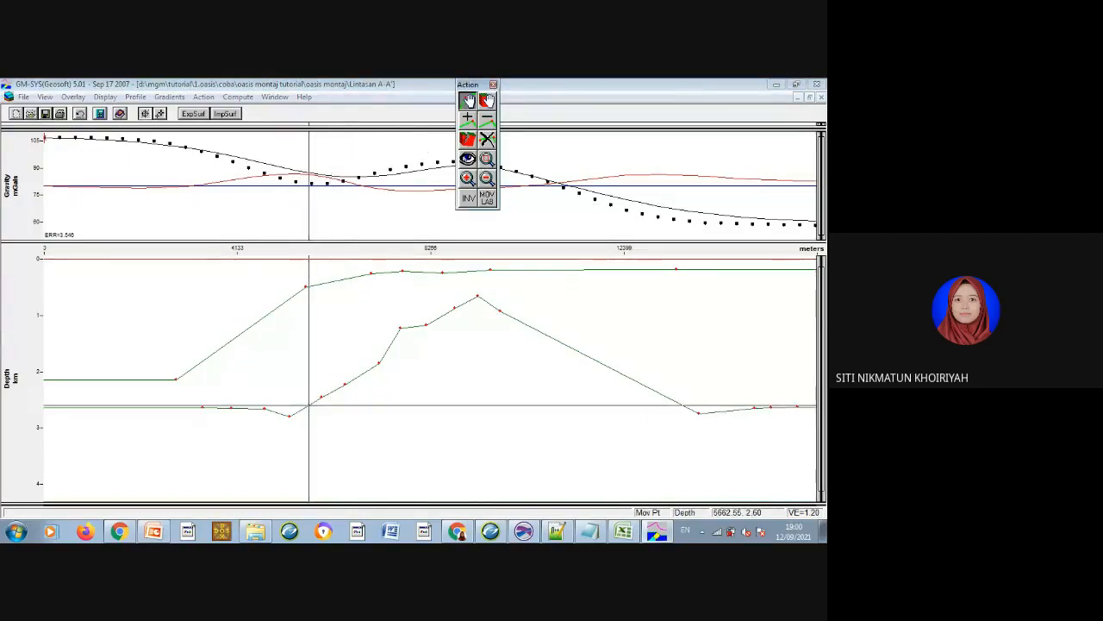
drag(308, 404, 200, 400)
Raise the lower boundary near 8190 m to about 1.1 km, and lower the upper boundary near 7640 and 8510 m to about 0.65 and 0.53 km.
drag(428, 324, 427, 321)
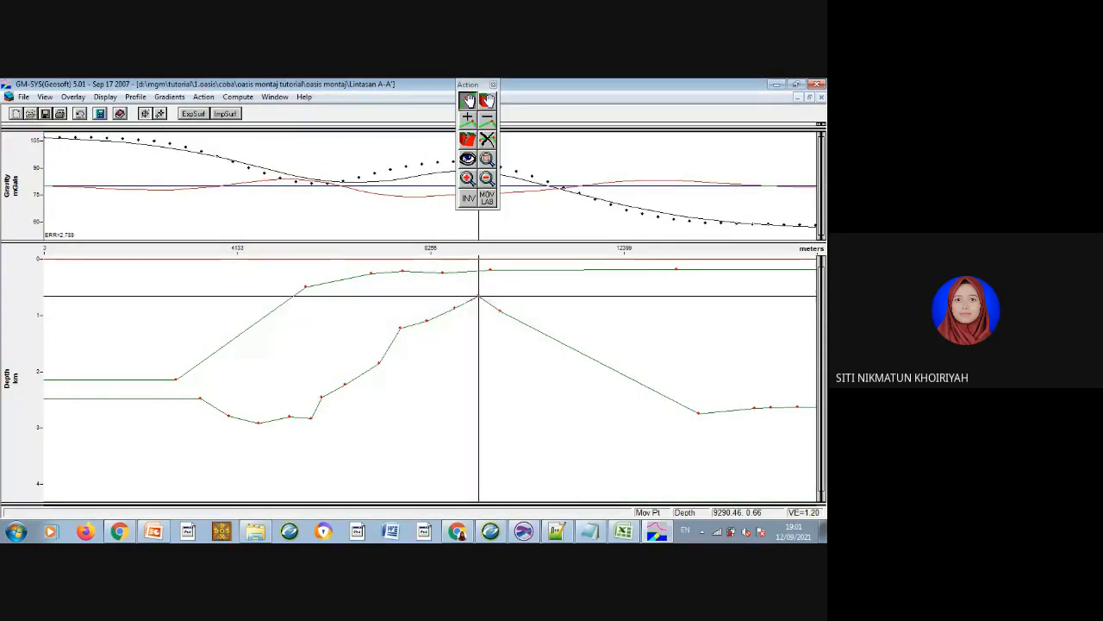
drag(442, 272, 401, 295)
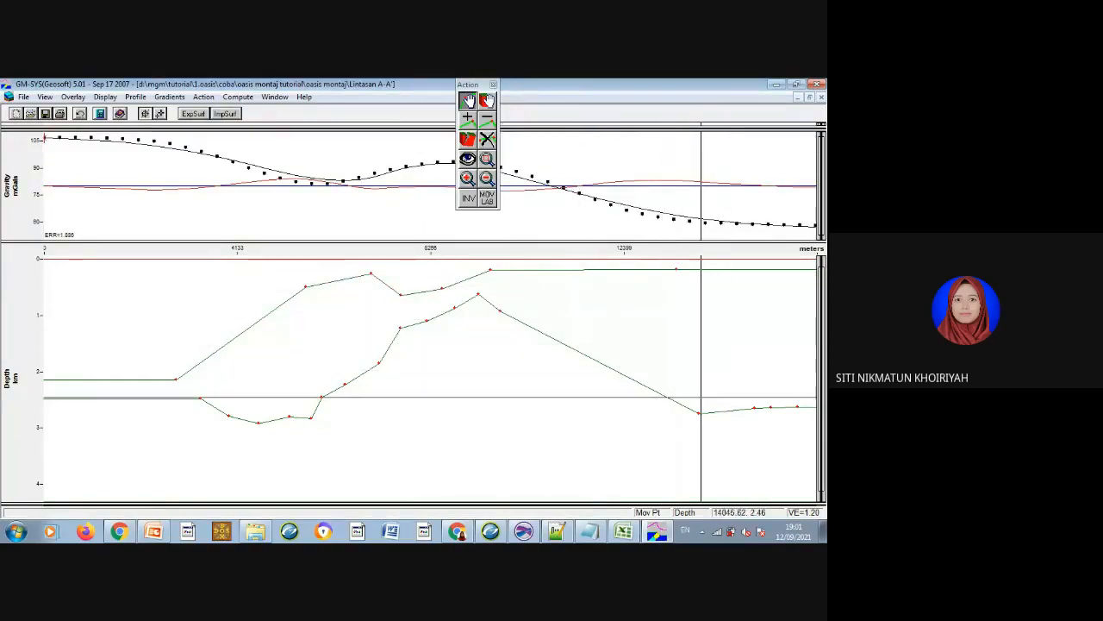
Add two points to the lower boundary's descending flank at about 12500 and 13000 m.
click(467, 129)
click(656, 362)
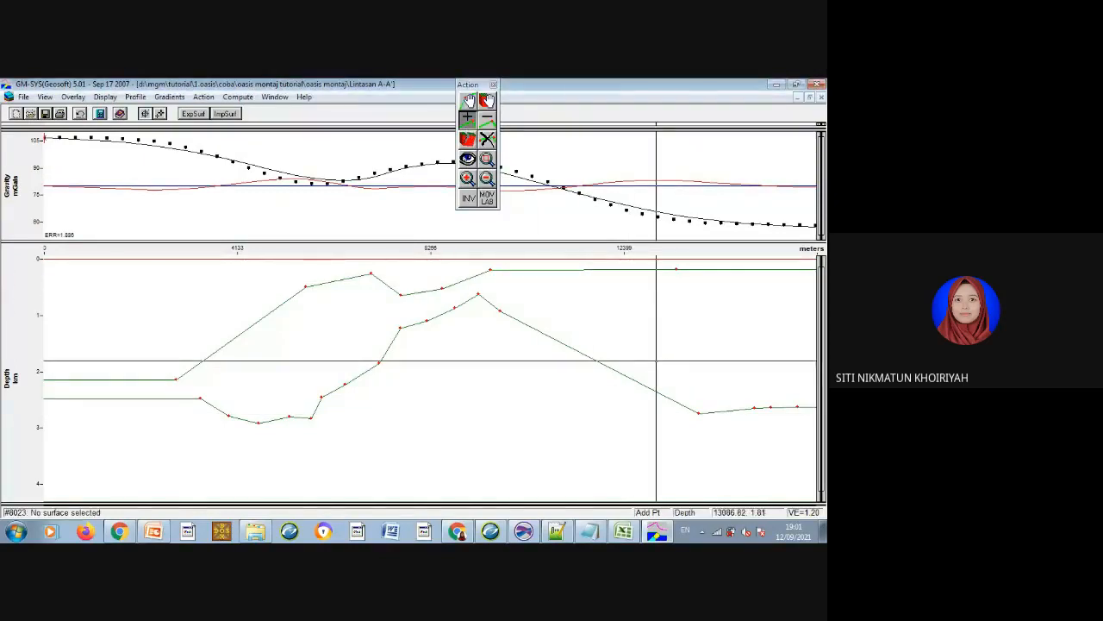
click(629, 378)
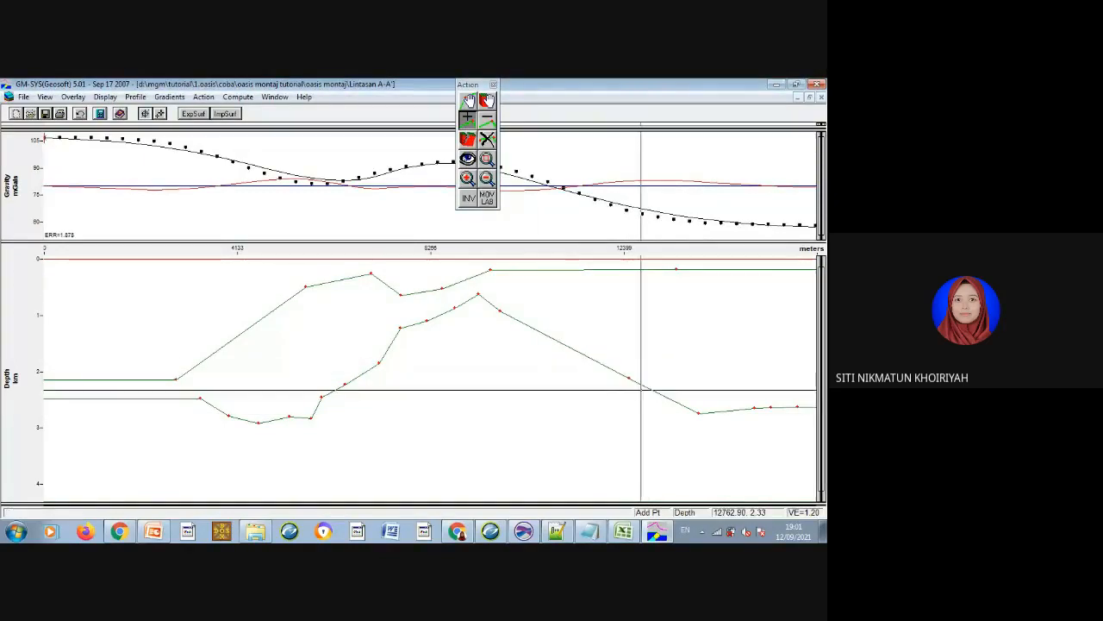
click(652, 391)
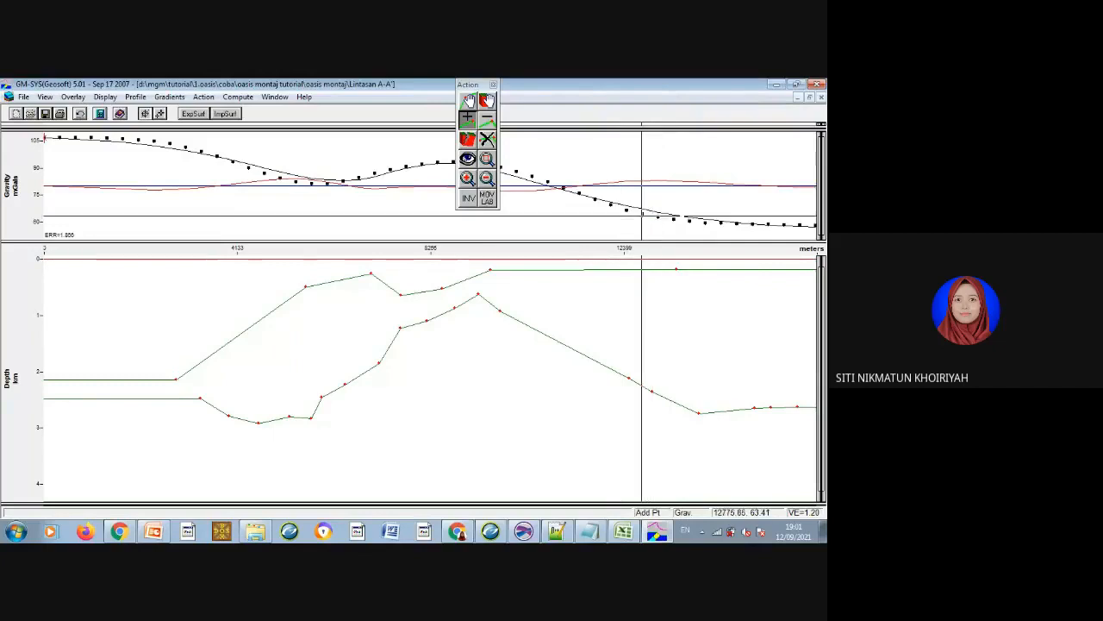
Steepen the lower boundary's descending flank with points at about 2.3 and 2.7 km depth, and raise the crest point near 9900 m to about 0.65 km.
click(468, 101)
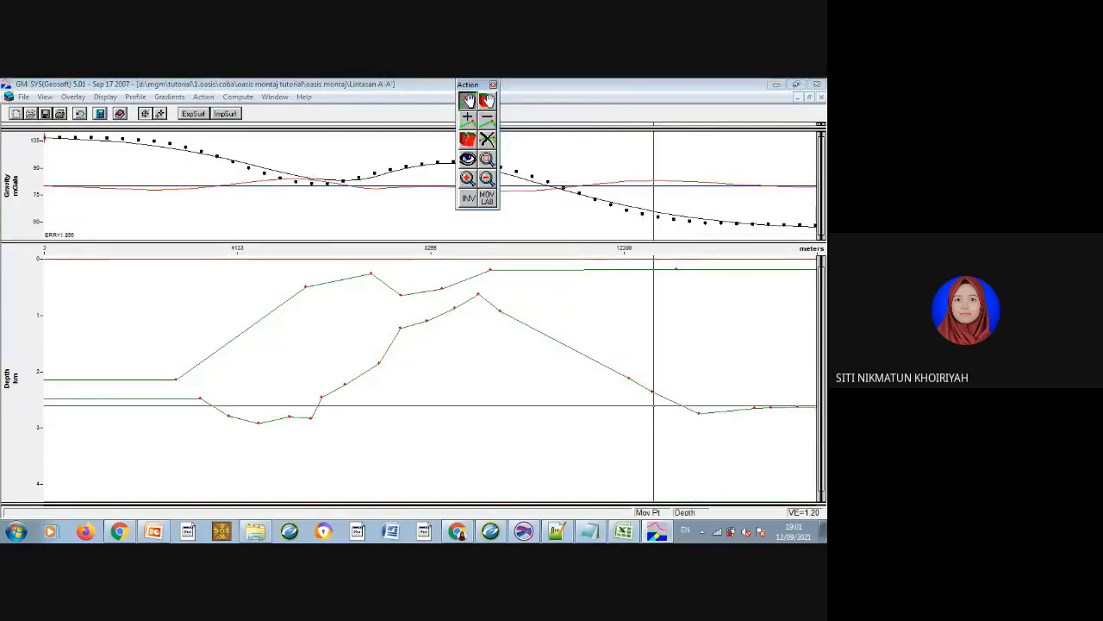
click(653, 390)
drag(652, 391, 624, 386)
drag(500, 310, 509, 296)
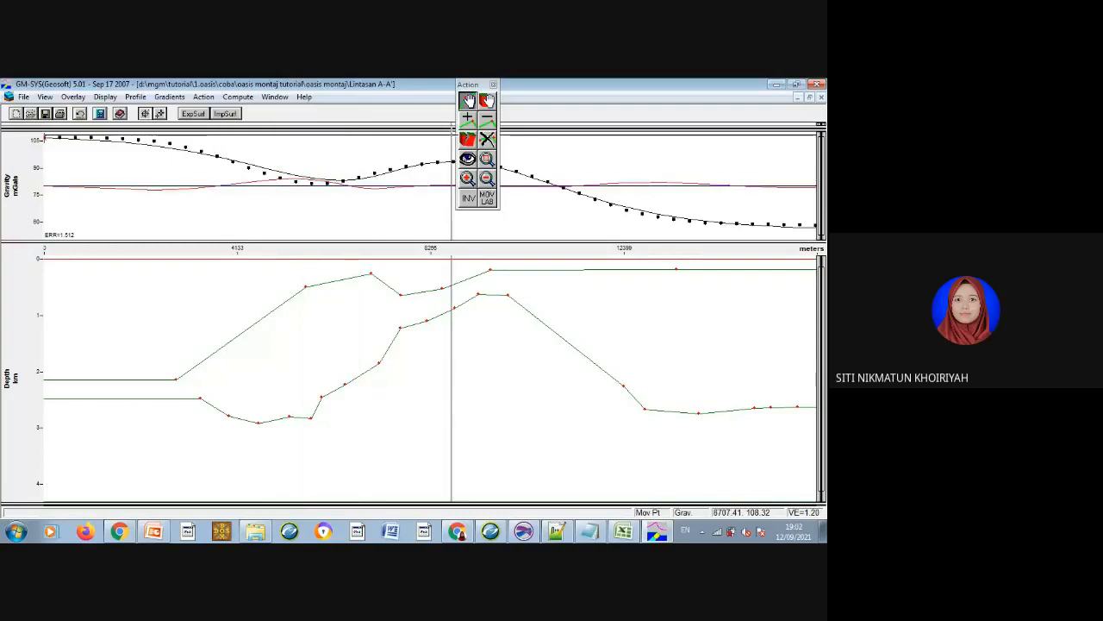
Add two points to the upper boundary's rising slope at about 4980 and 4550 m.
click(467, 118)
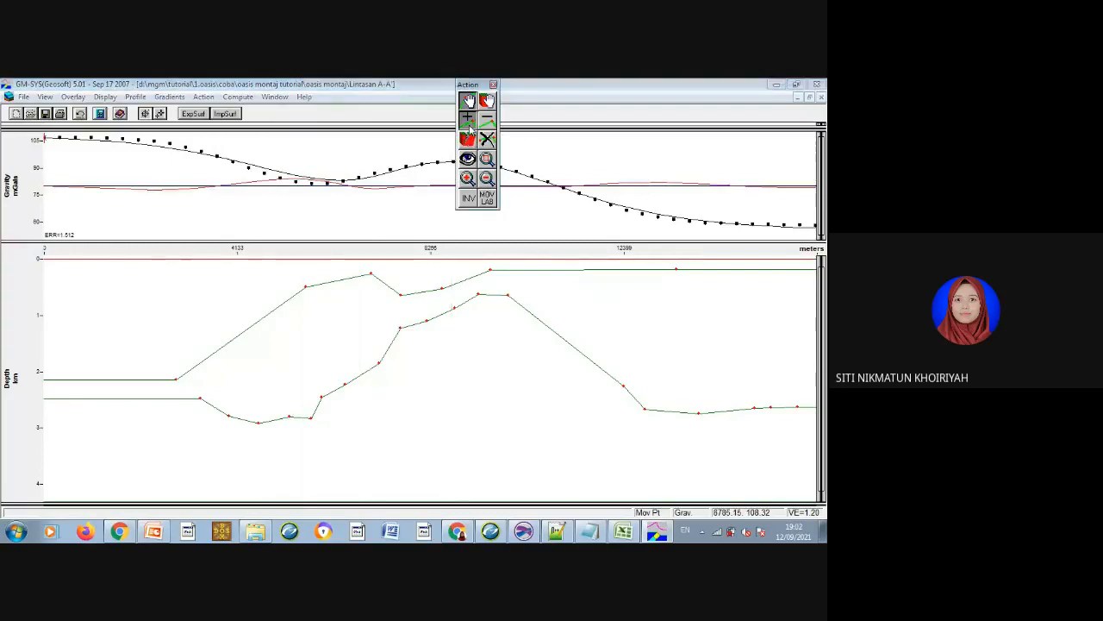
click(277, 308)
click(257, 323)
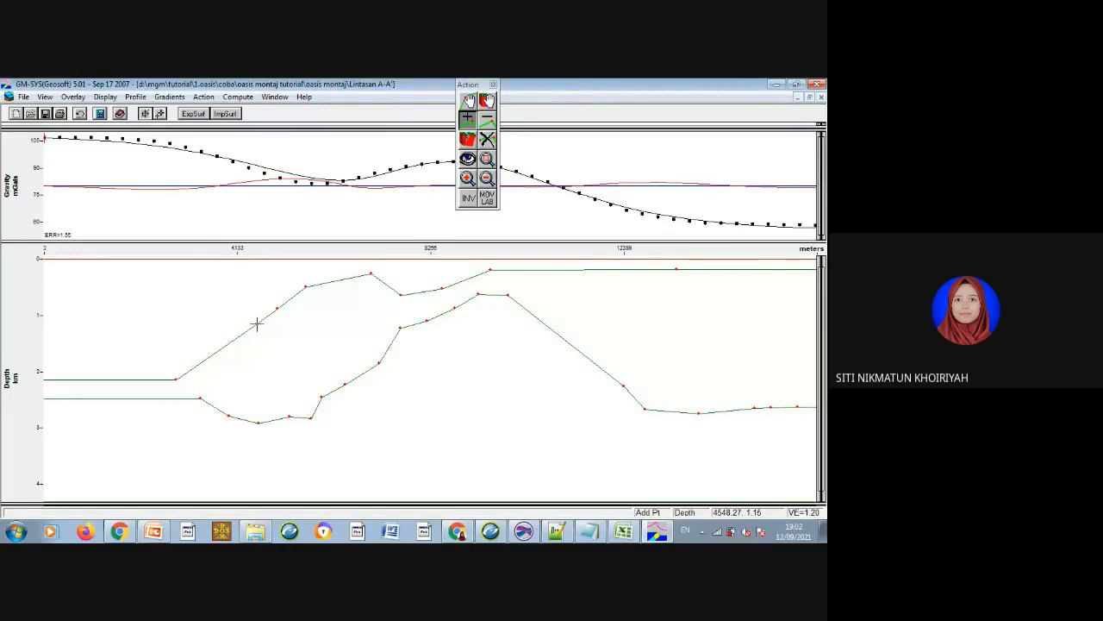
Reshape the upper boundary, raising its slope near 4500 and 5050 m to about 0.86 and 0.48 km and moving the peak to about 6570 m.
click(469, 100)
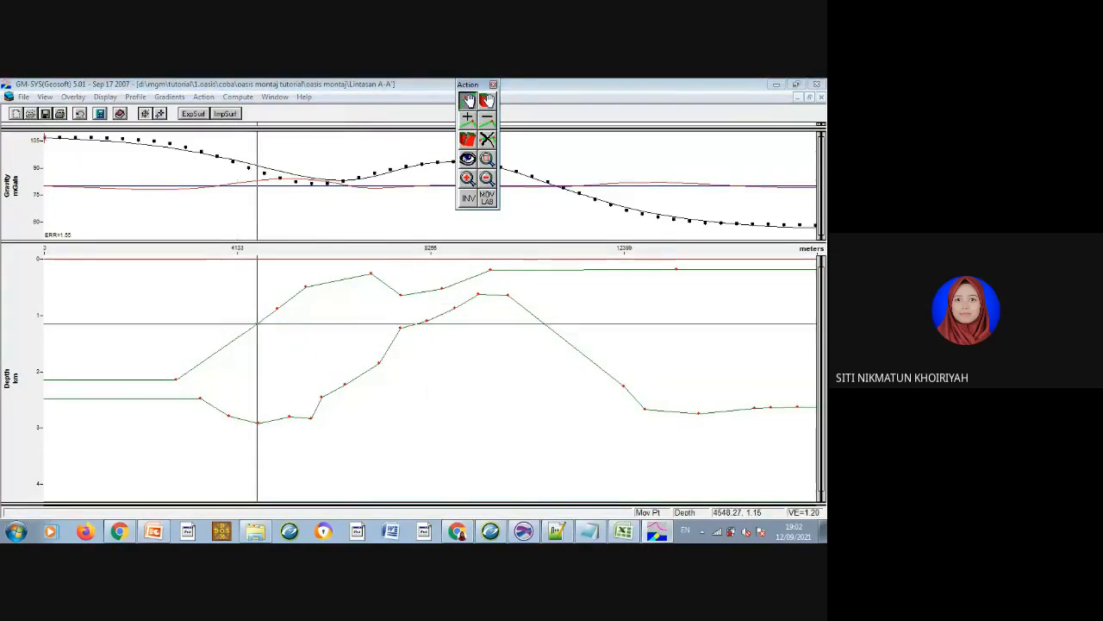
drag(257, 323, 306, 282)
drag(374, 274, 351, 277)
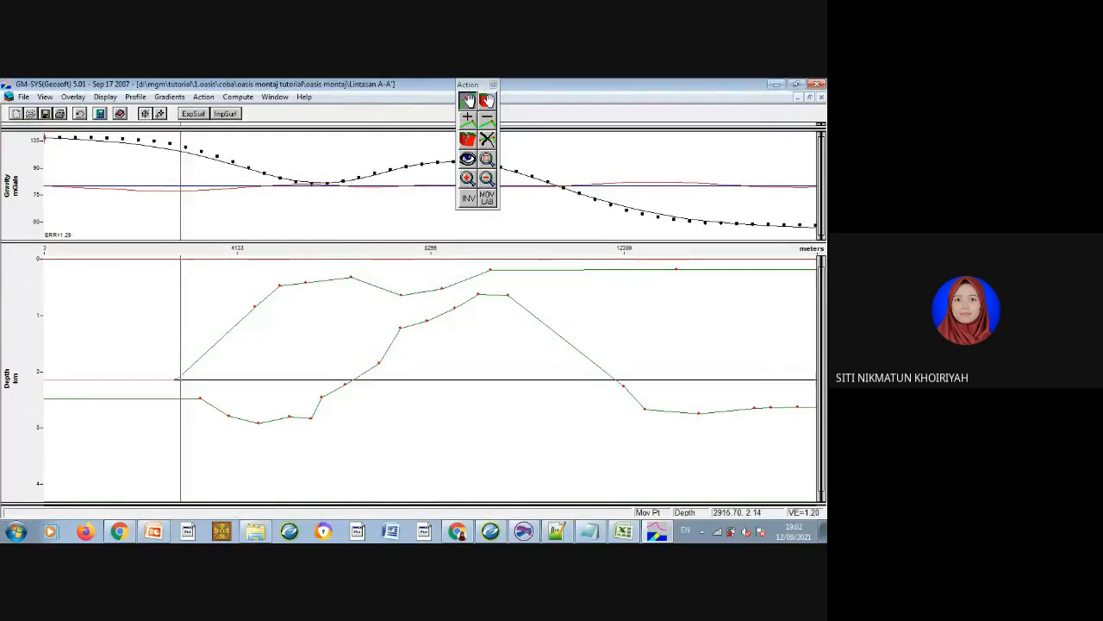
drag(176, 376, 176, 376)
Add two more points to the upper boundary at about 3400 and 1480 m.
click(468, 118)
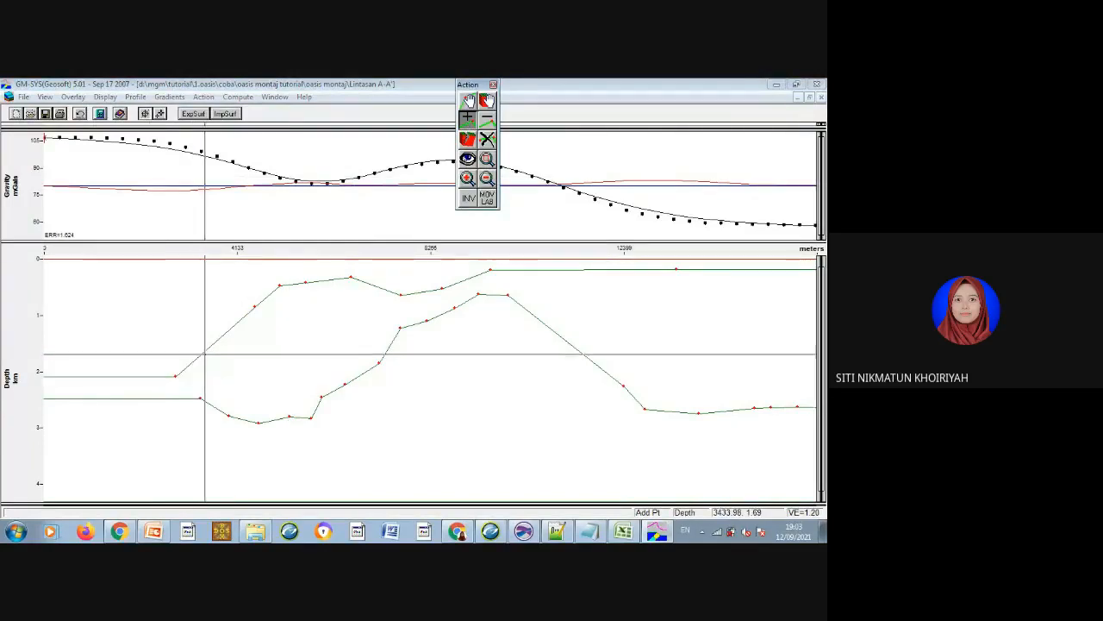
click(203, 353)
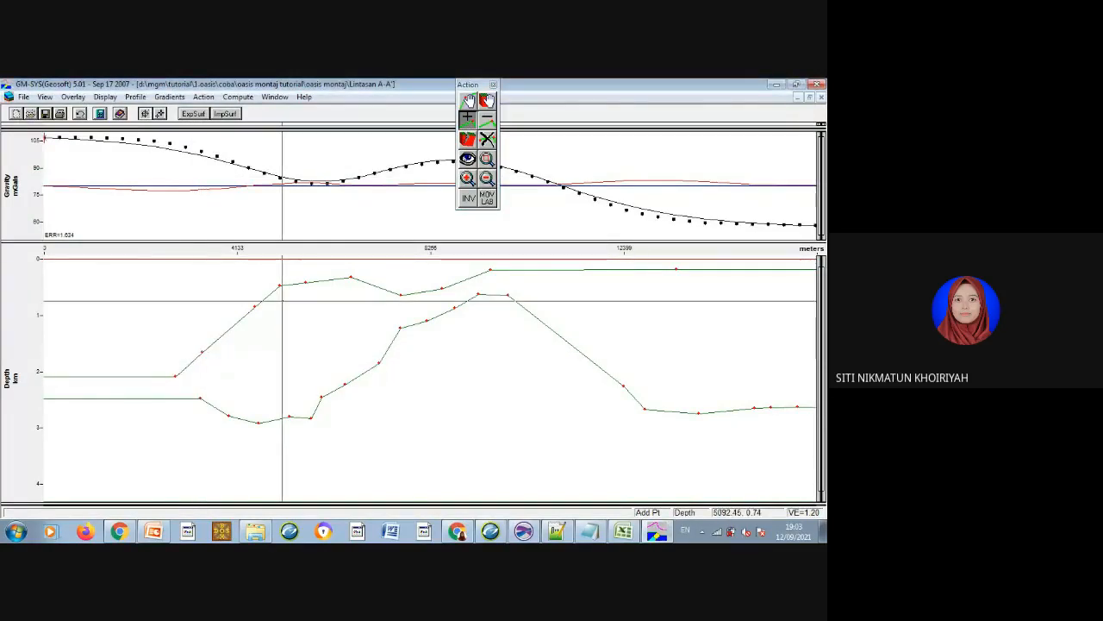
click(113, 376)
Lower the upper boundary's point near 3420 m to about 1.77 km and raise the one near 1480 m to about 1.92 km.
click(468, 101)
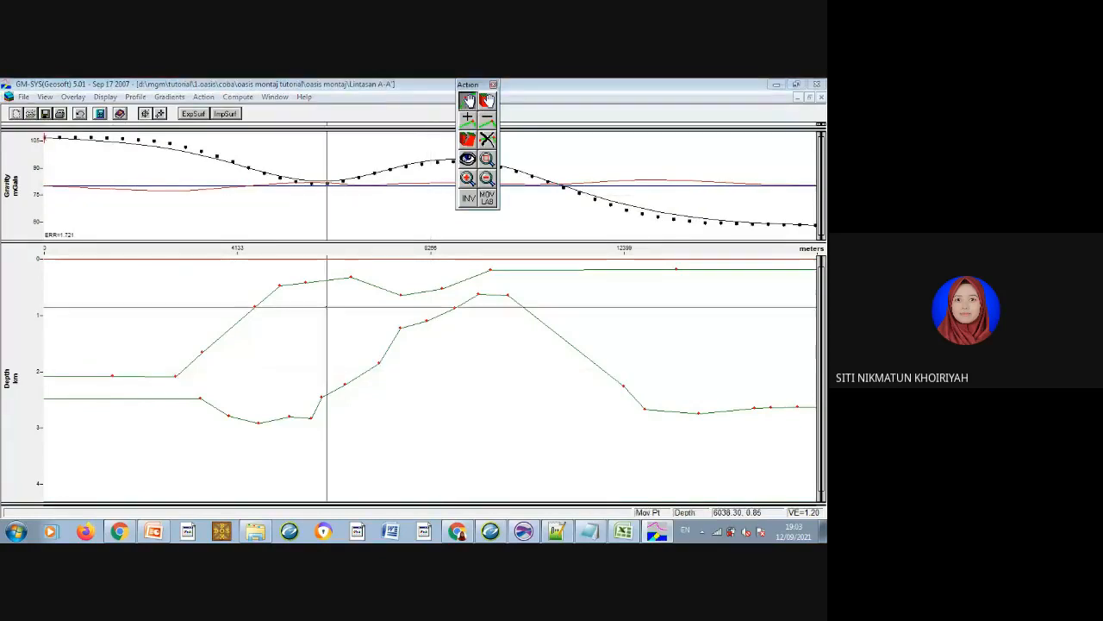
click(203, 351)
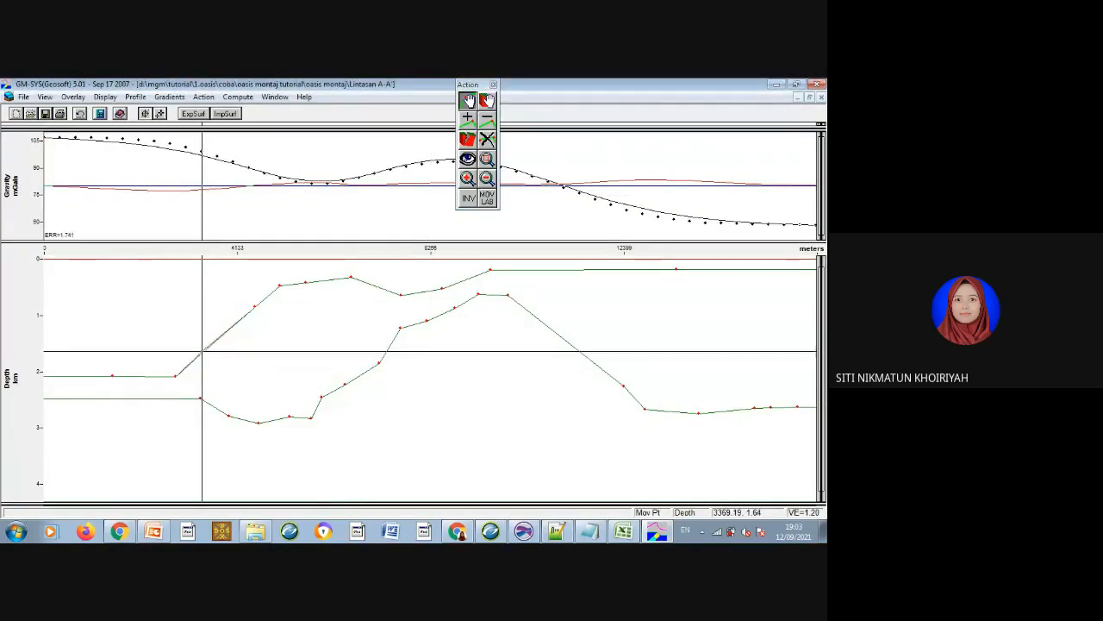
click(204, 359)
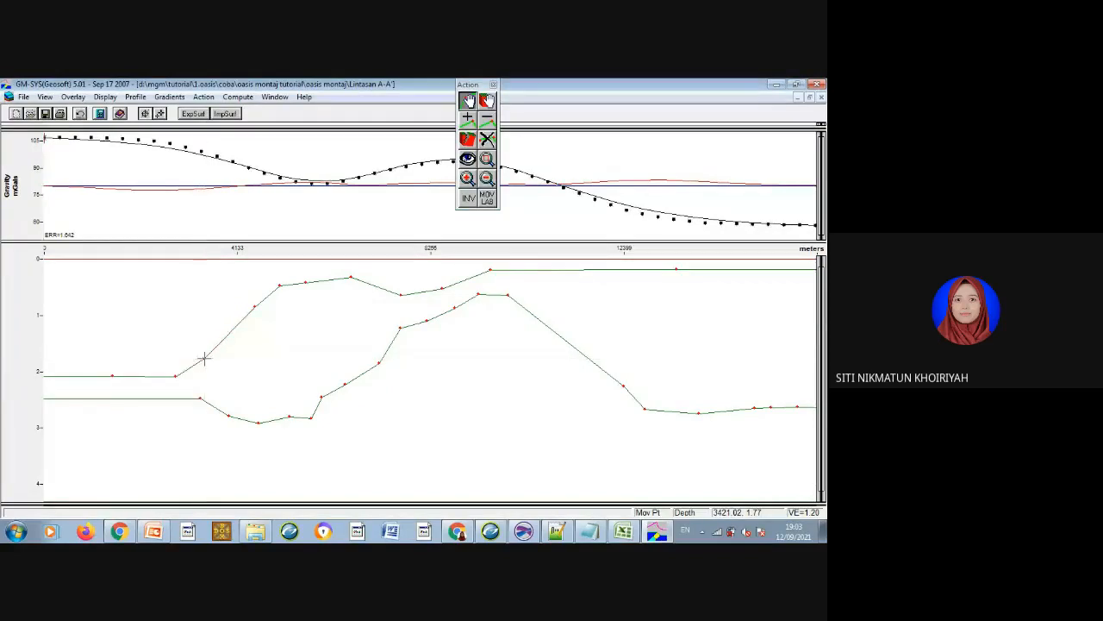
click(112, 376)
drag(111, 378, 112, 370)
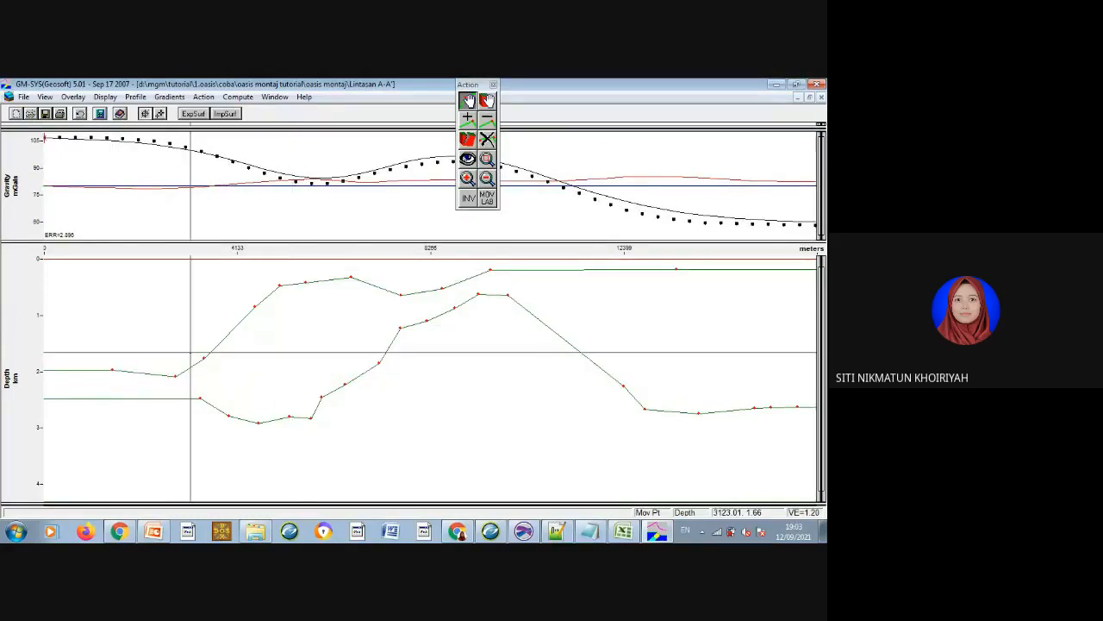
click(113, 371)
drag(113, 371, 112, 366)
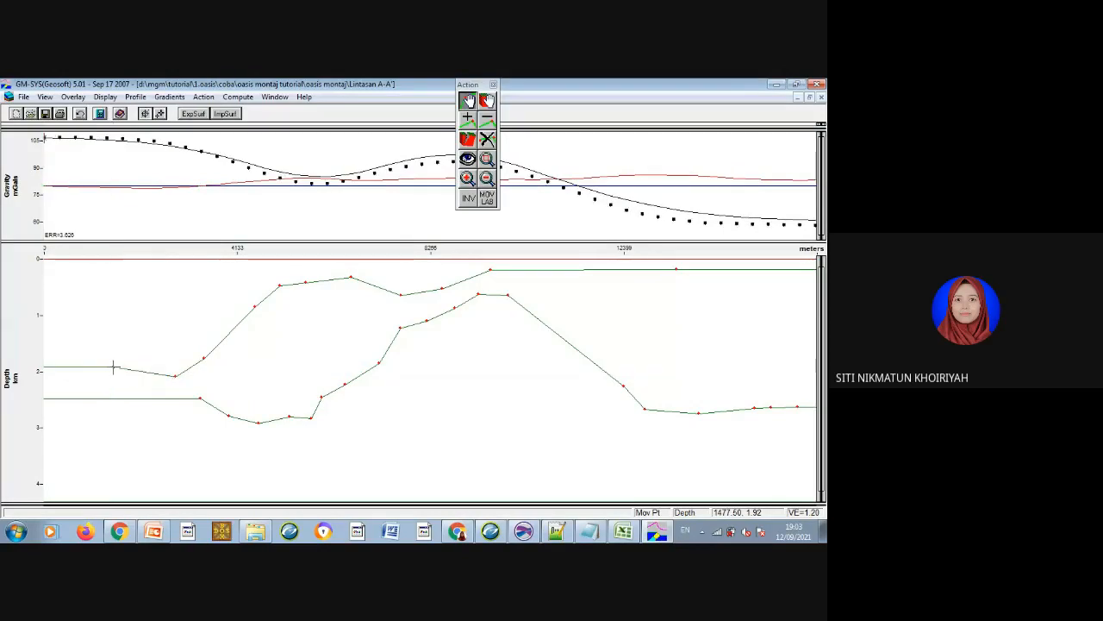
Raise the upper boundary's points near 5670, 7680 and 8530 m to about 0.15, 0.43 and 0.34 km depth.
click(279, 285)
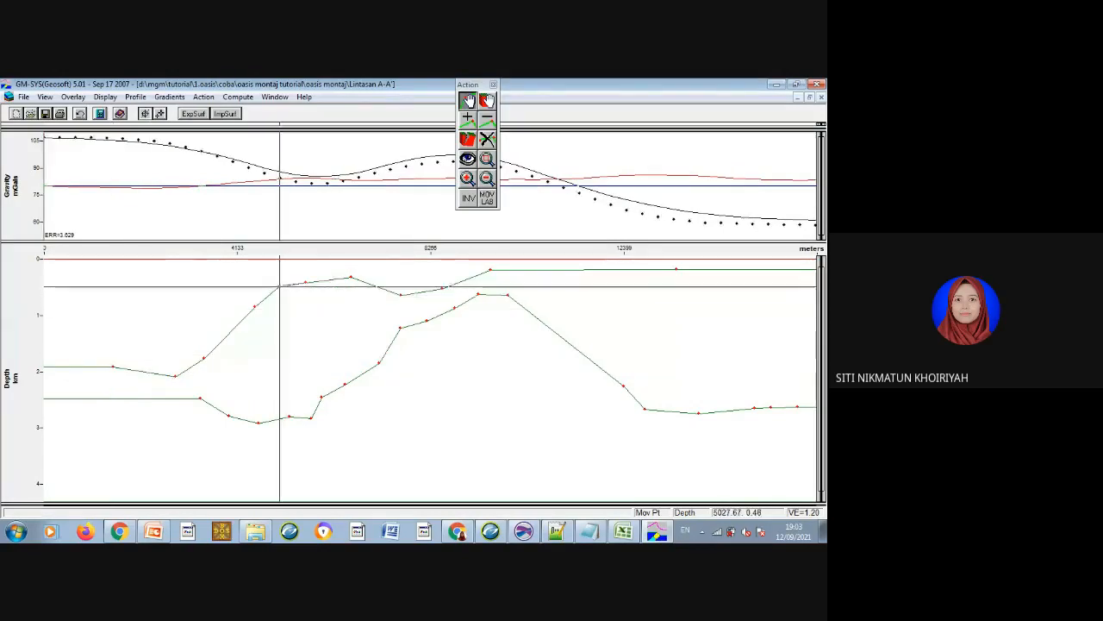
drag(278, 285, 309, 269)
drag(399, 294, 443, 276)
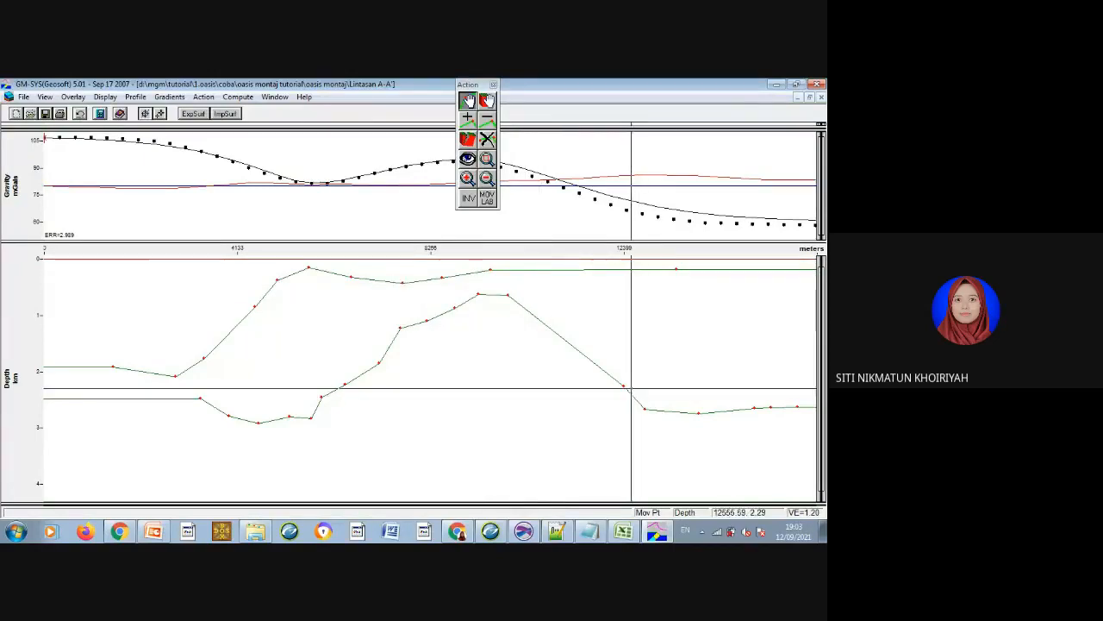
Deepen the lower boundary's right flank to about 2.53, 2.8 and 2.97 km near 12165, 12740 and 13930 m, and its end to about 2.75 km.
drag(624, 386, 613, 401)
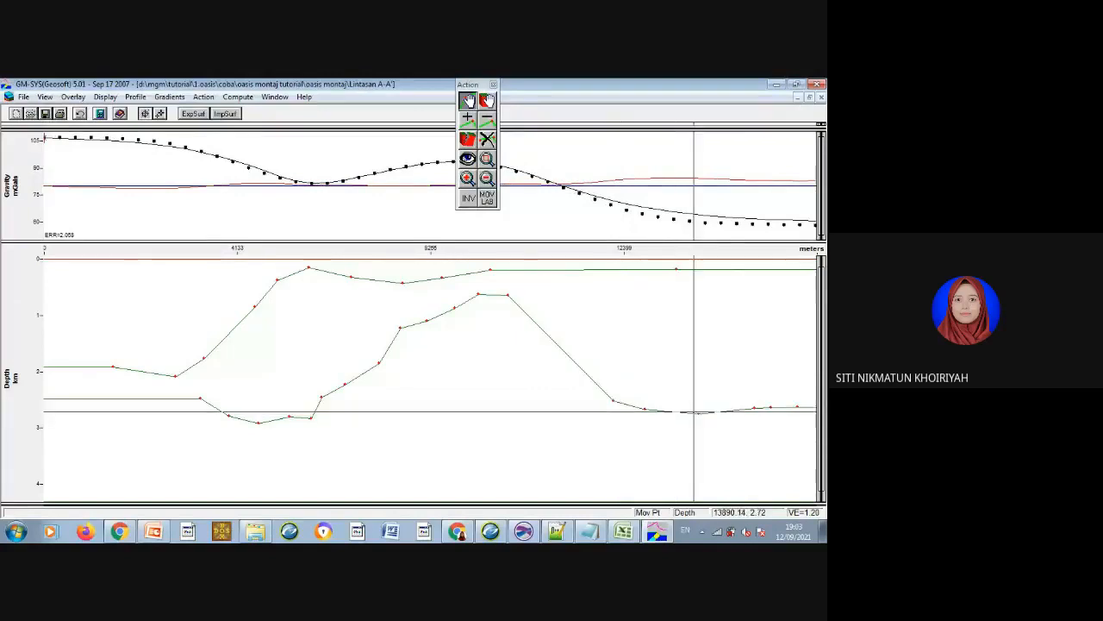
drag(699, 413, 695, 425)
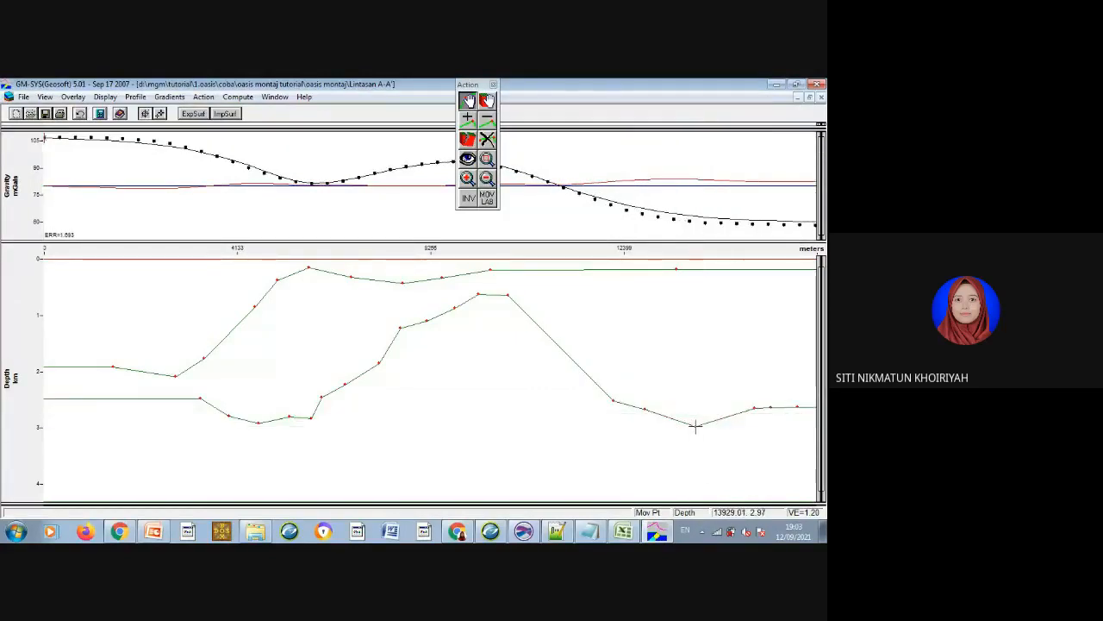
drag(756, 408, 798, 414)
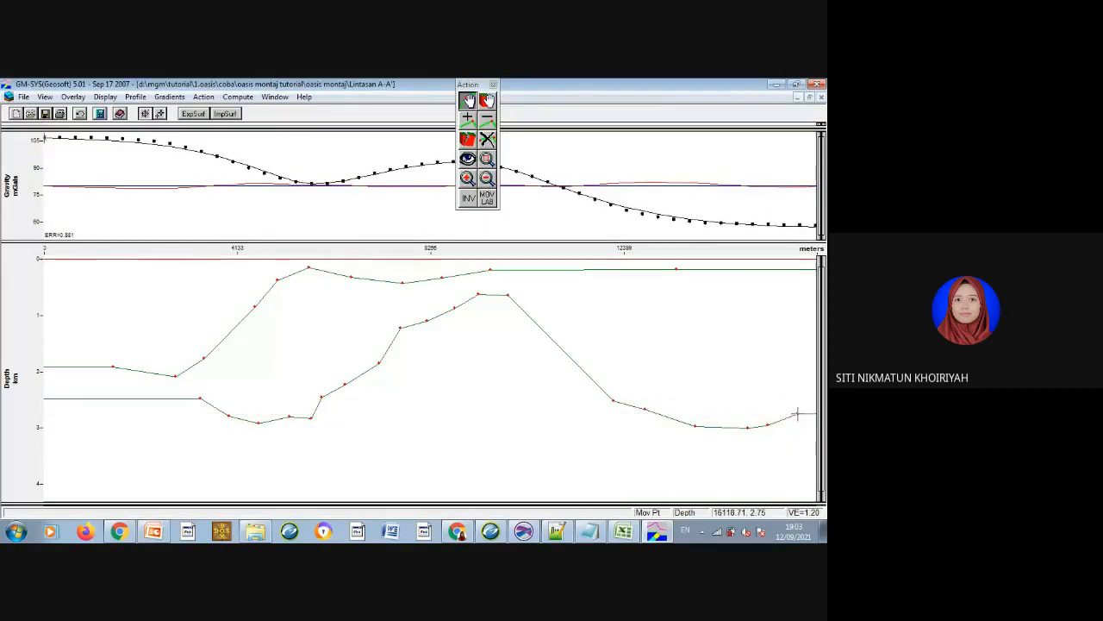
drag(643, 410, 640, 416)
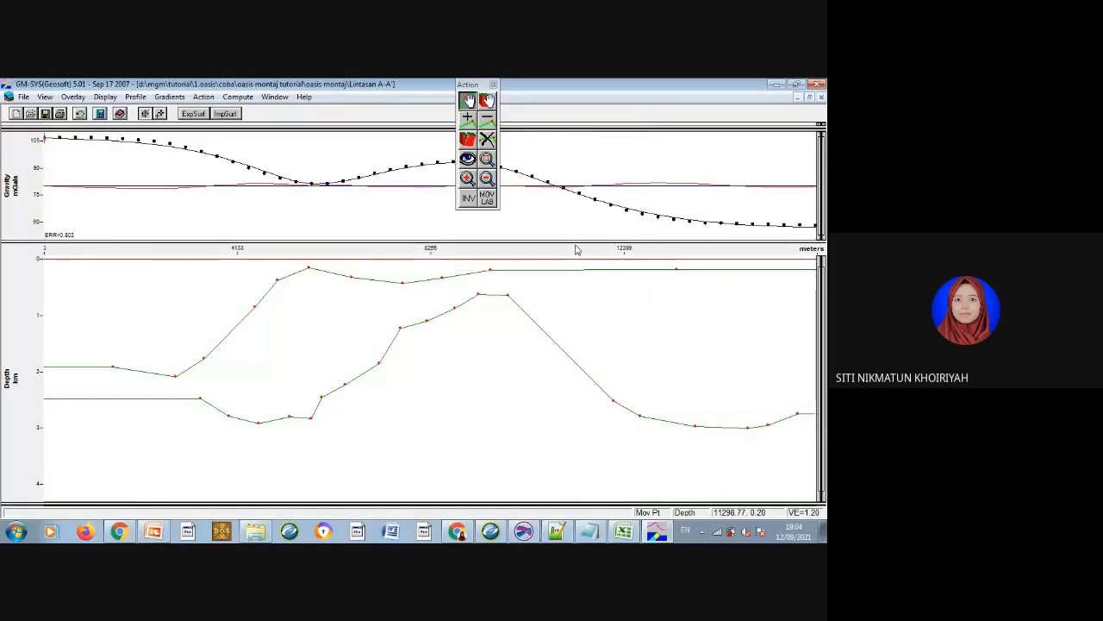
Fill the uppermost block of the model, above the upper boundary, with solid red.
drag(470, 84, 695, 118)
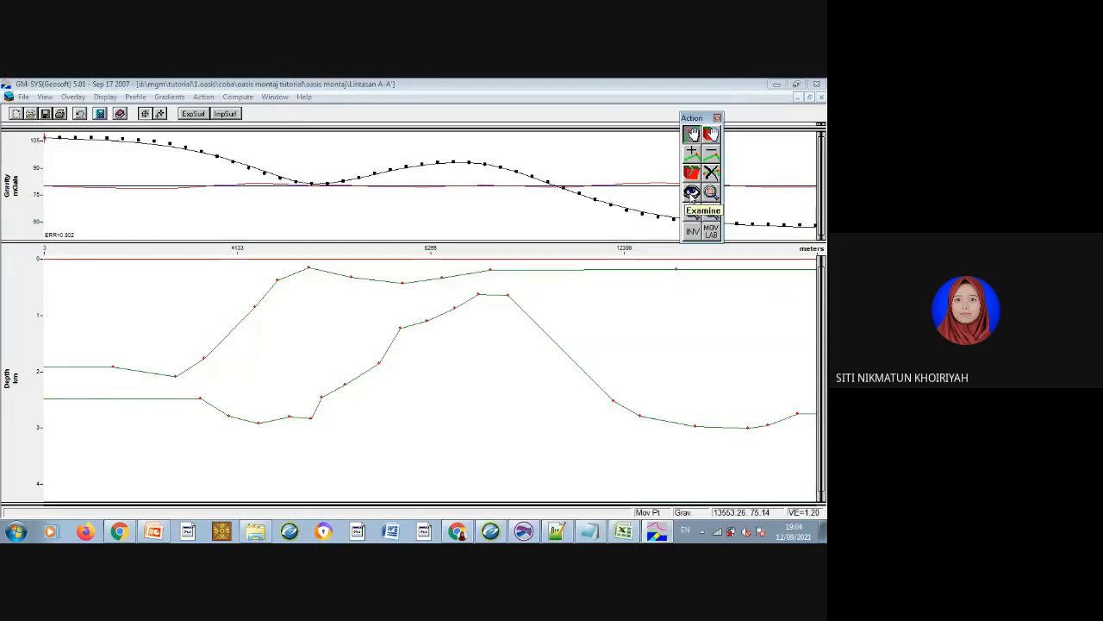
click(691, 193)
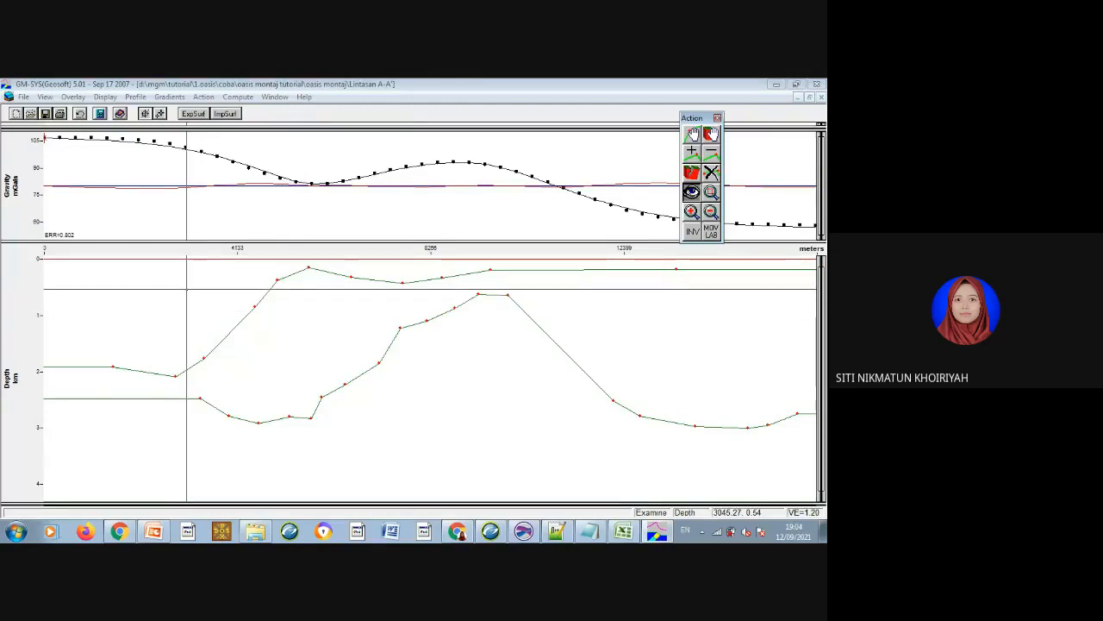
double_click(185, 289)
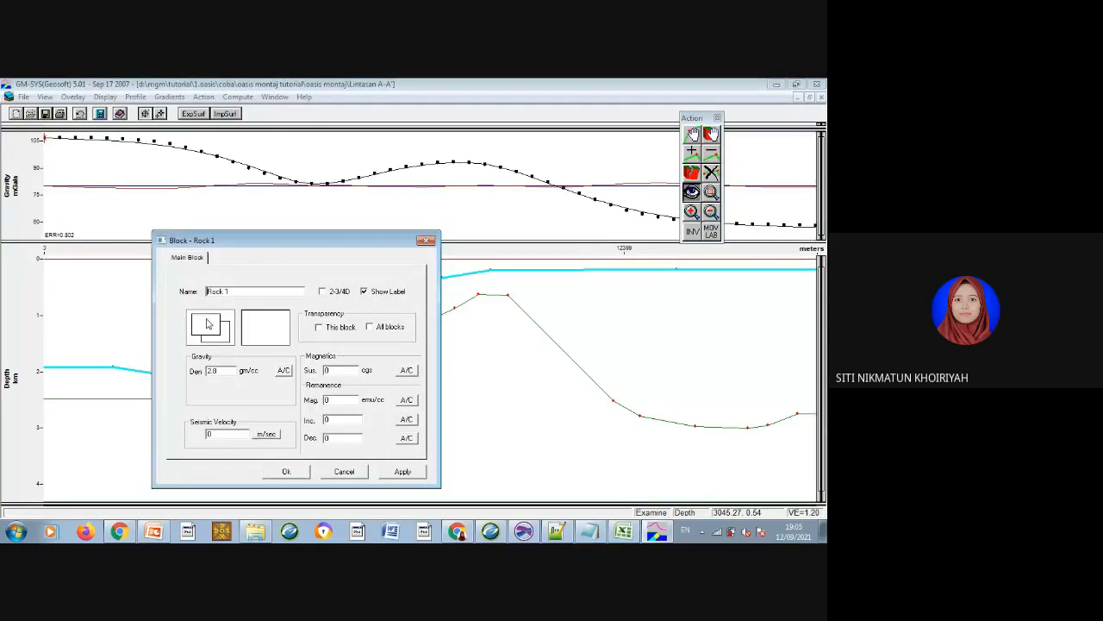
click(206, 324)
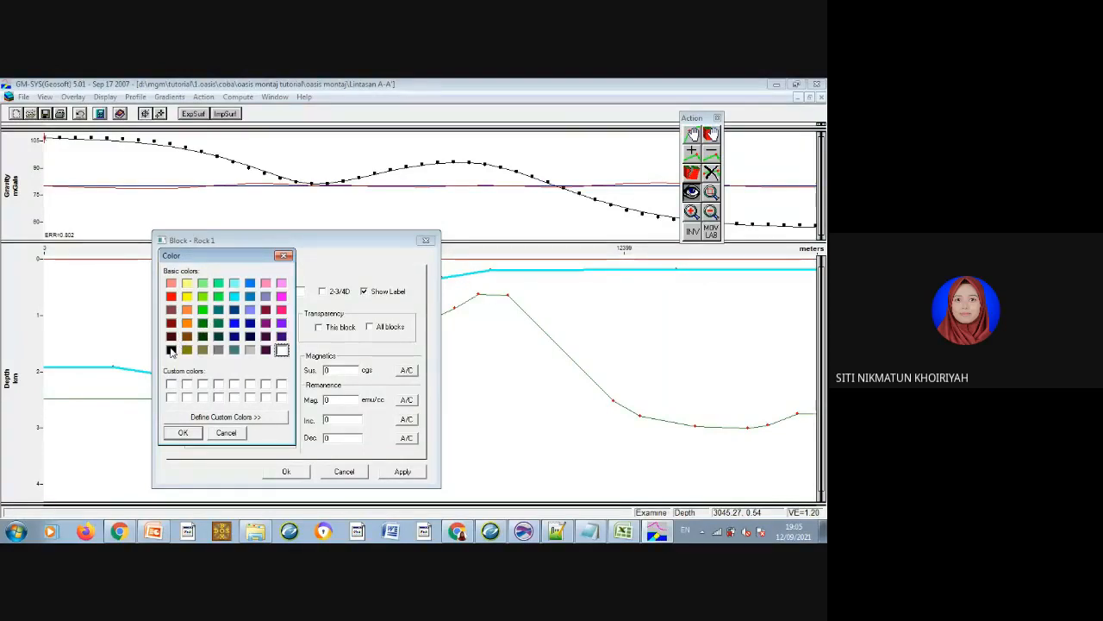
click(227, 433)
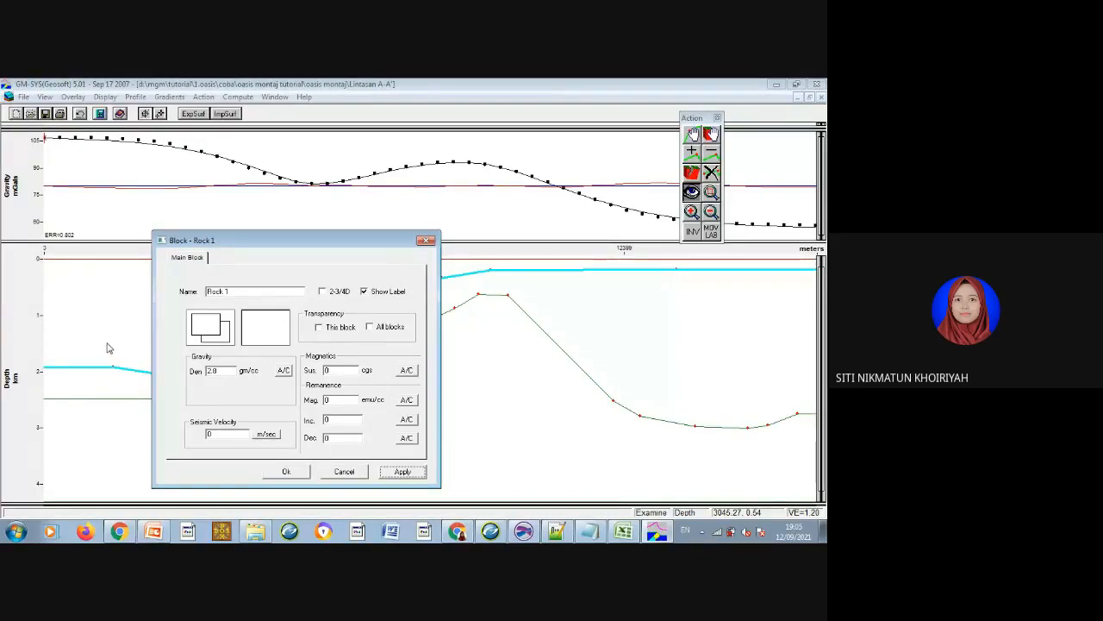
click(208, 336)
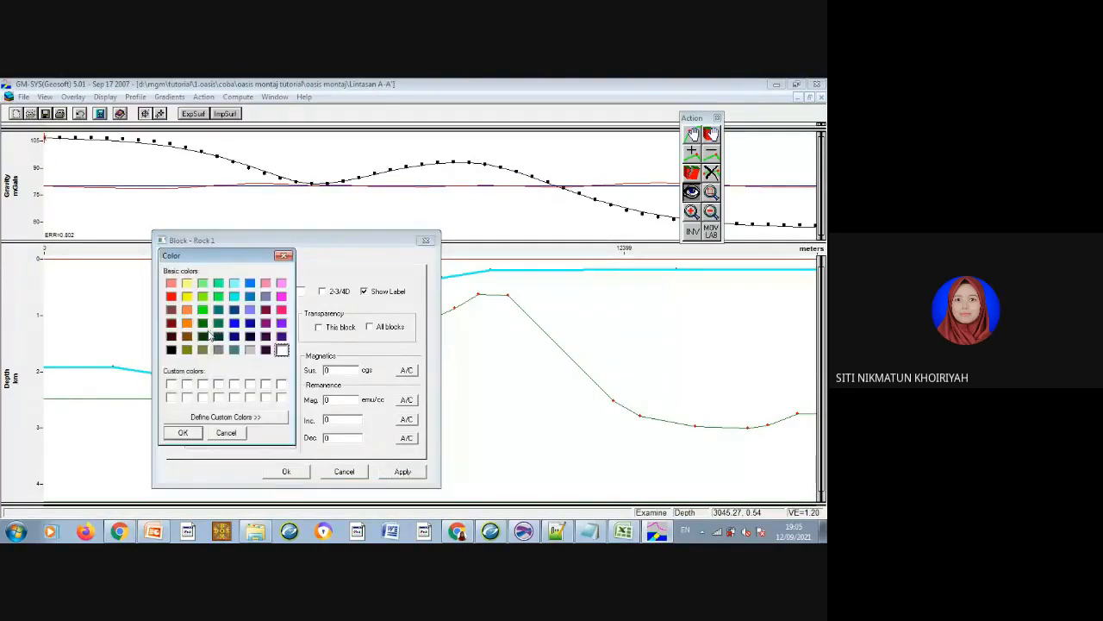
click(172, 299)
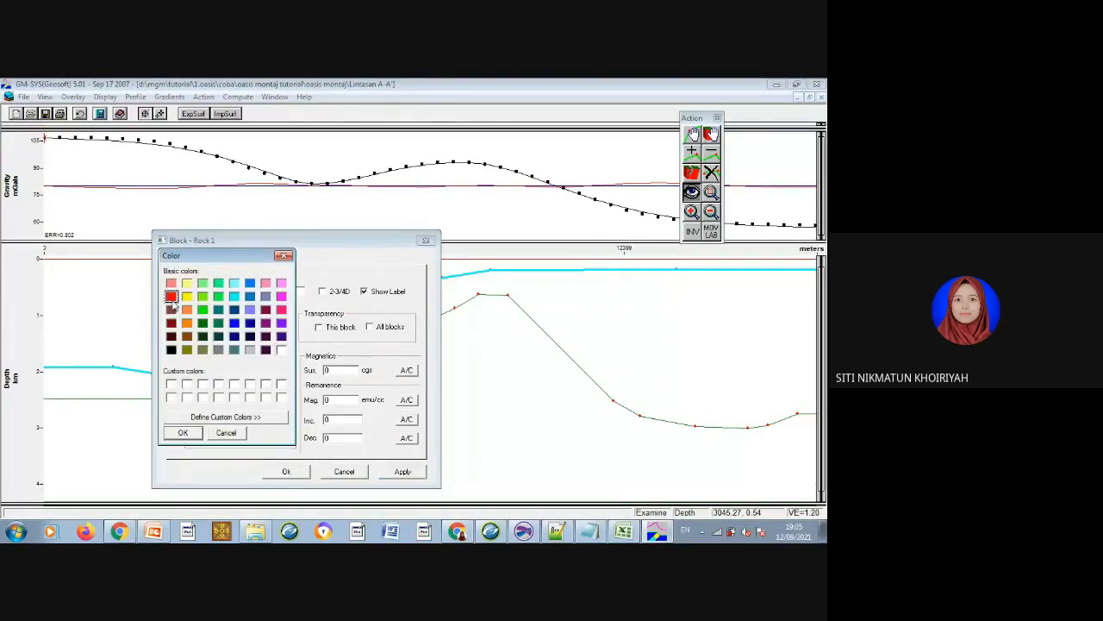
click(181, 434)
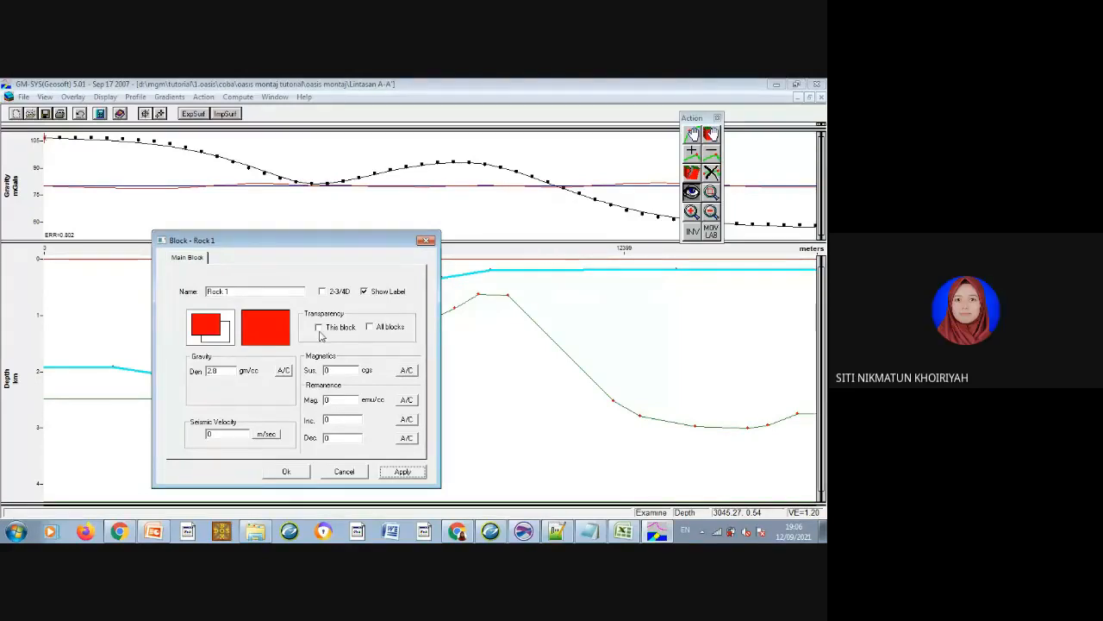
click(429, 242)
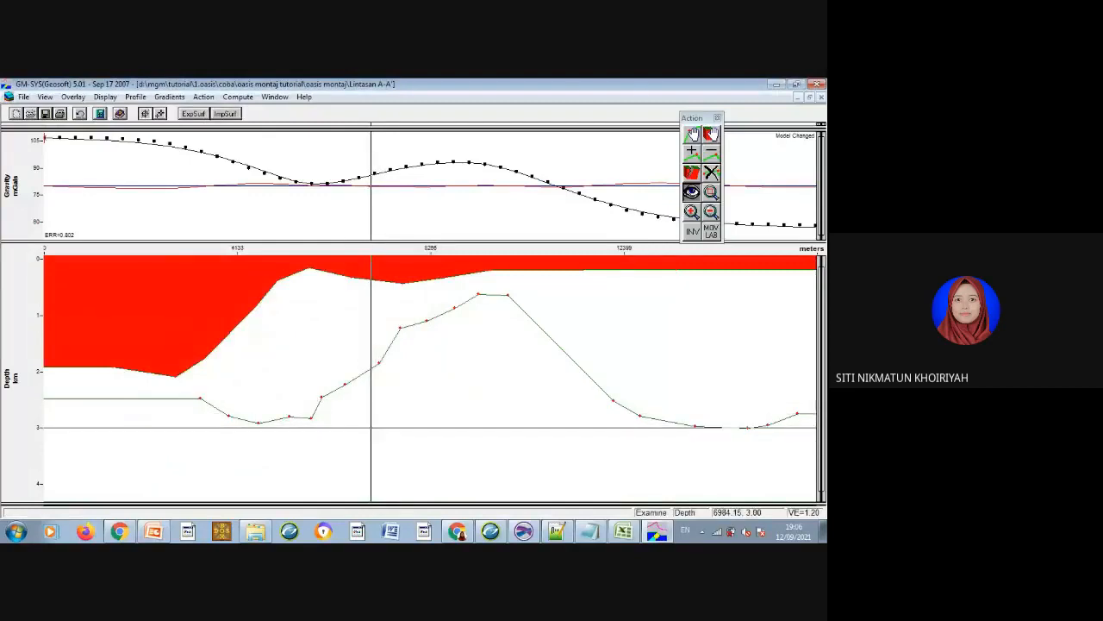
Set the bottom block's foreground colour to red and background colour to black, and look at the available fill patterns.
click(371, 427)
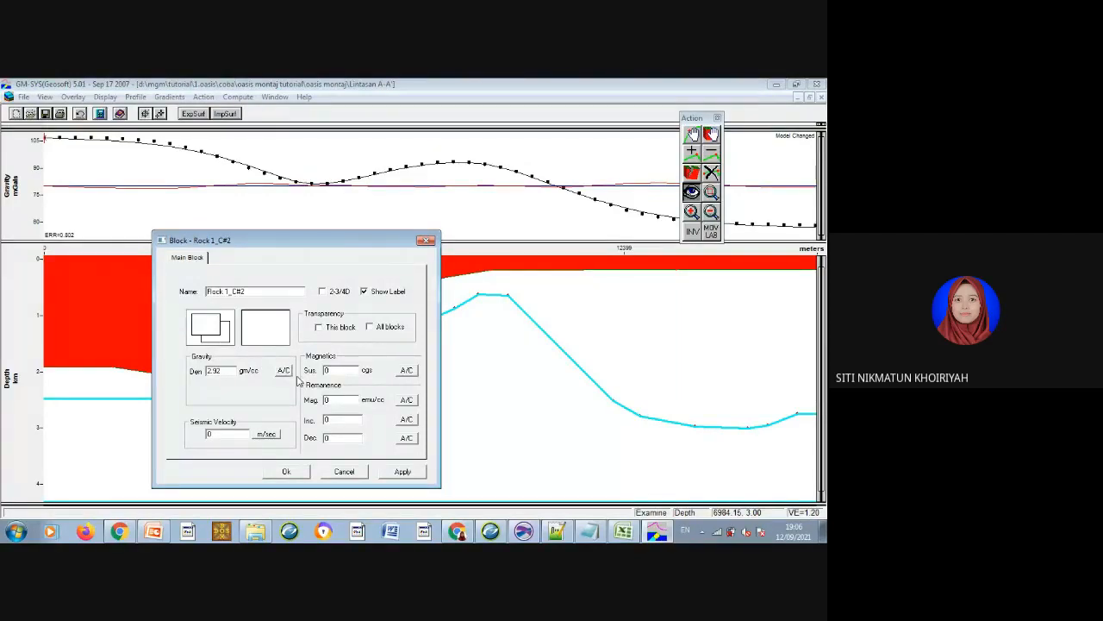
click(194, 326)
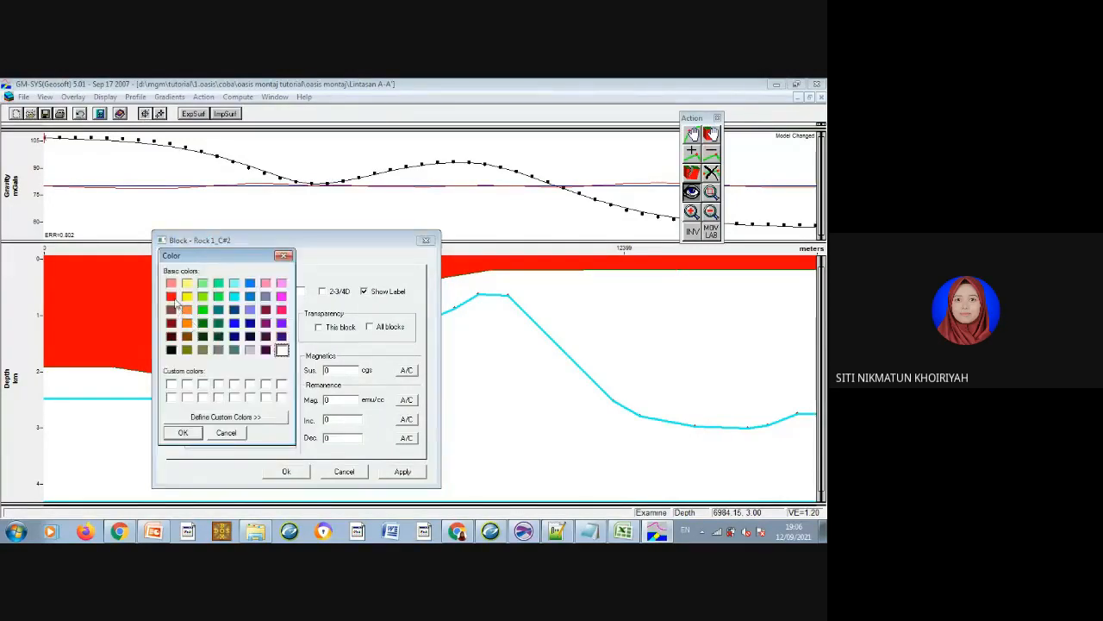
click(183, 433)
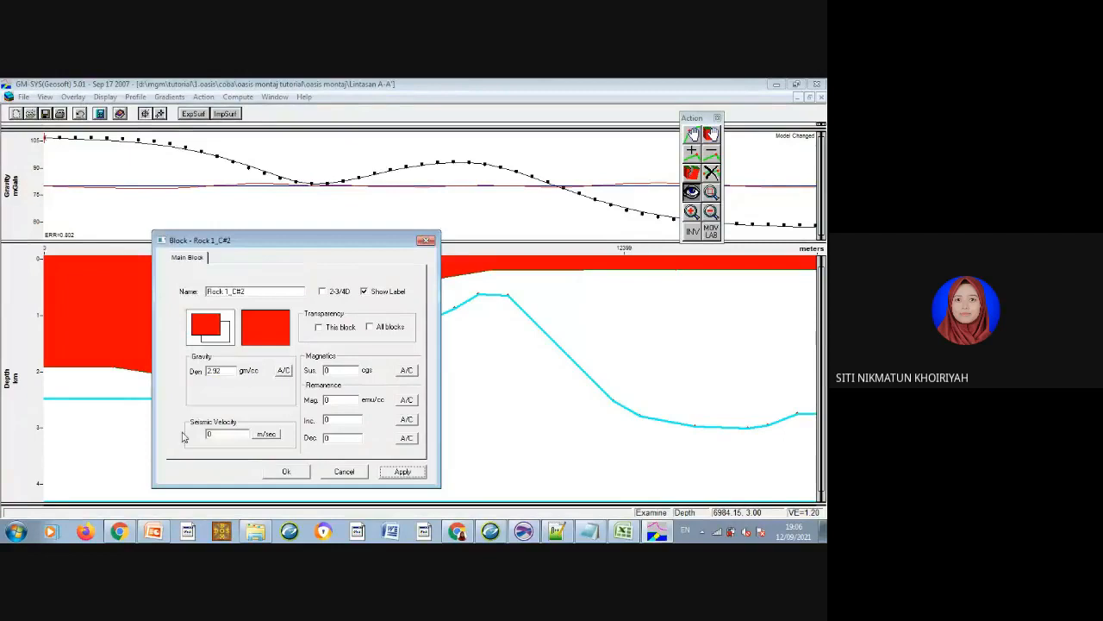
click(224, 342)
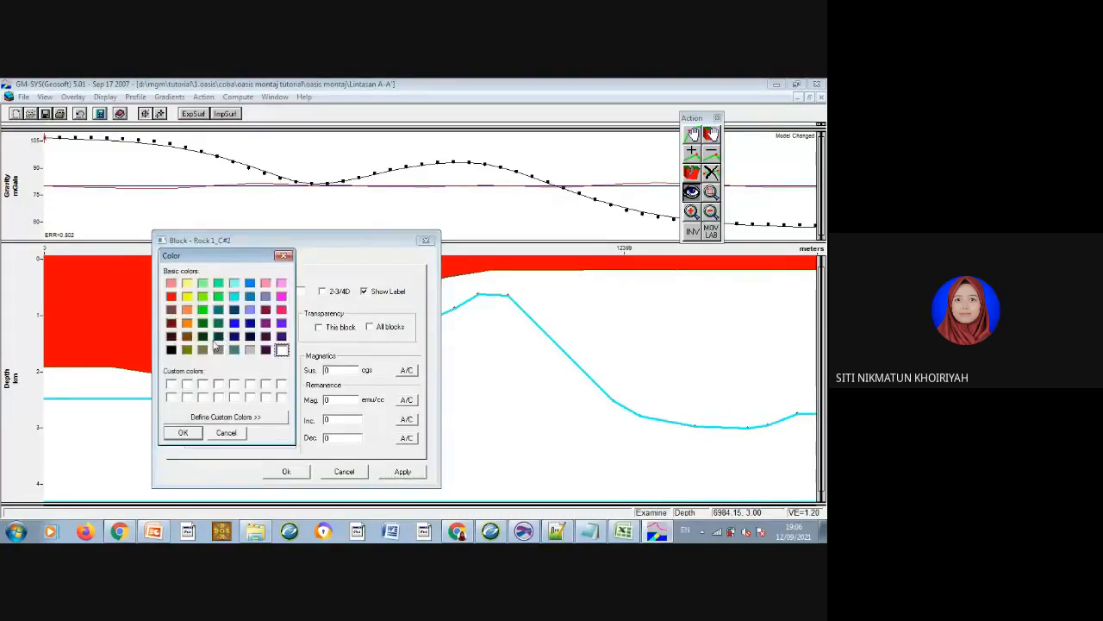
click(172, 350)
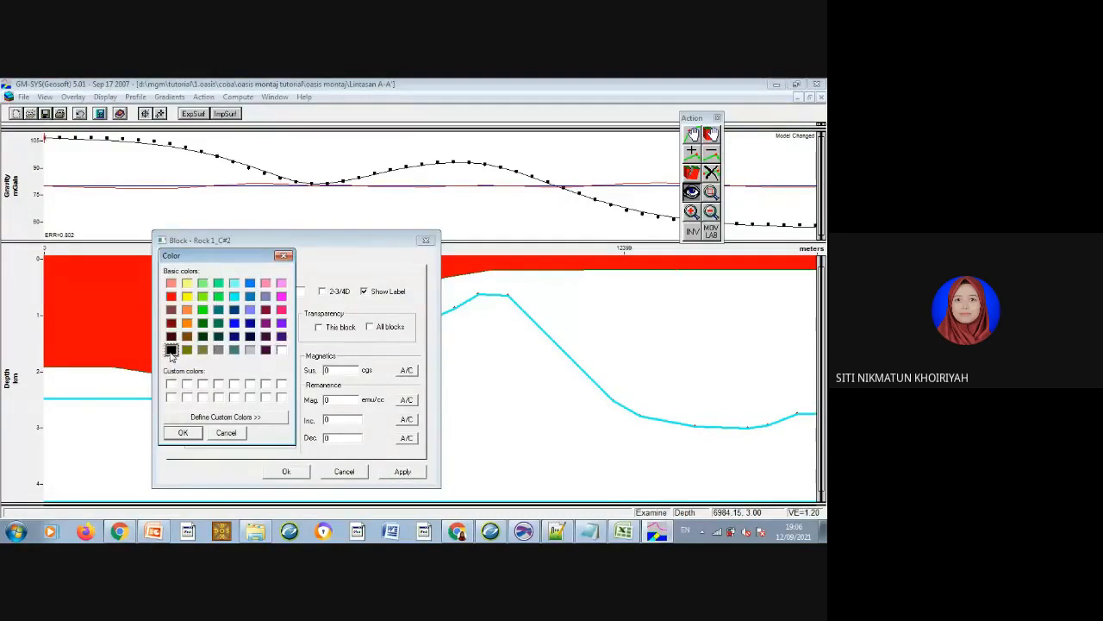
click(177, 432)
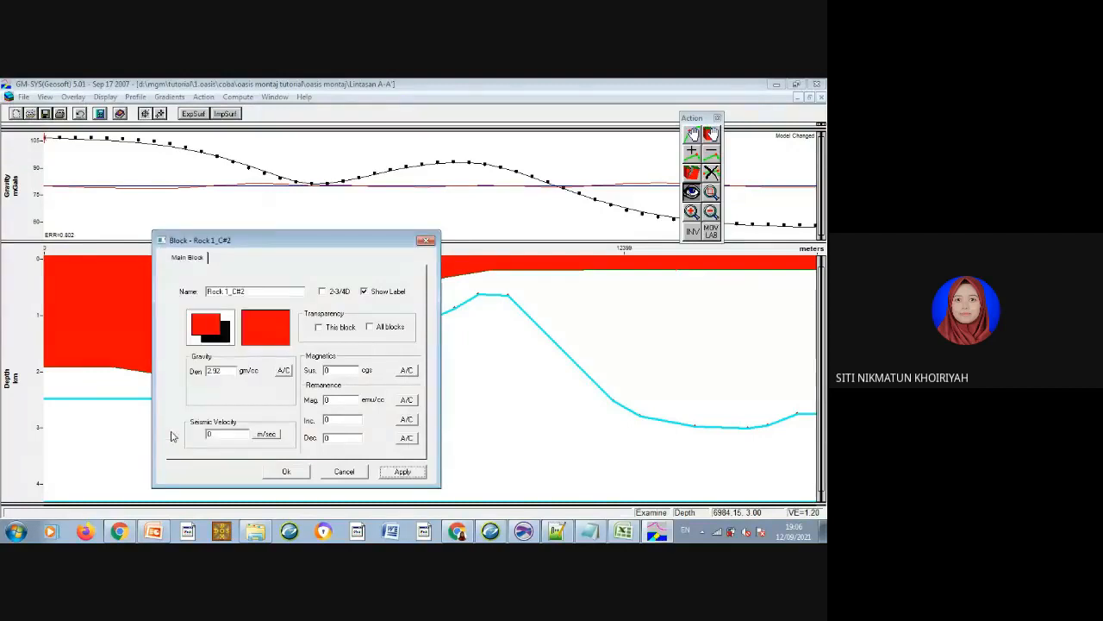
click(265, 337)
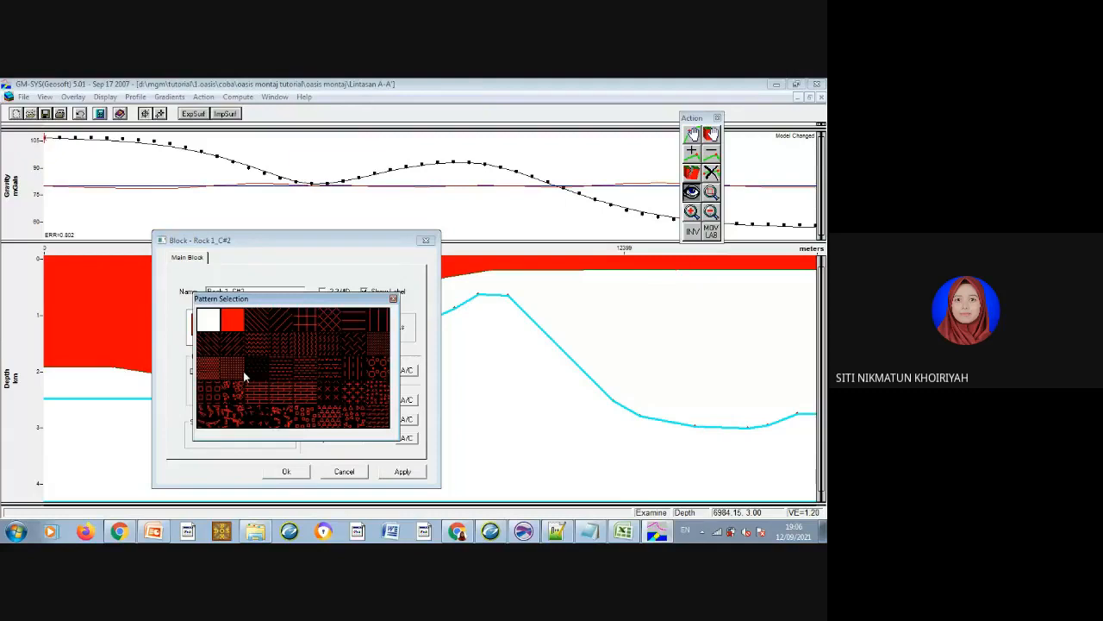
click(393, 300)
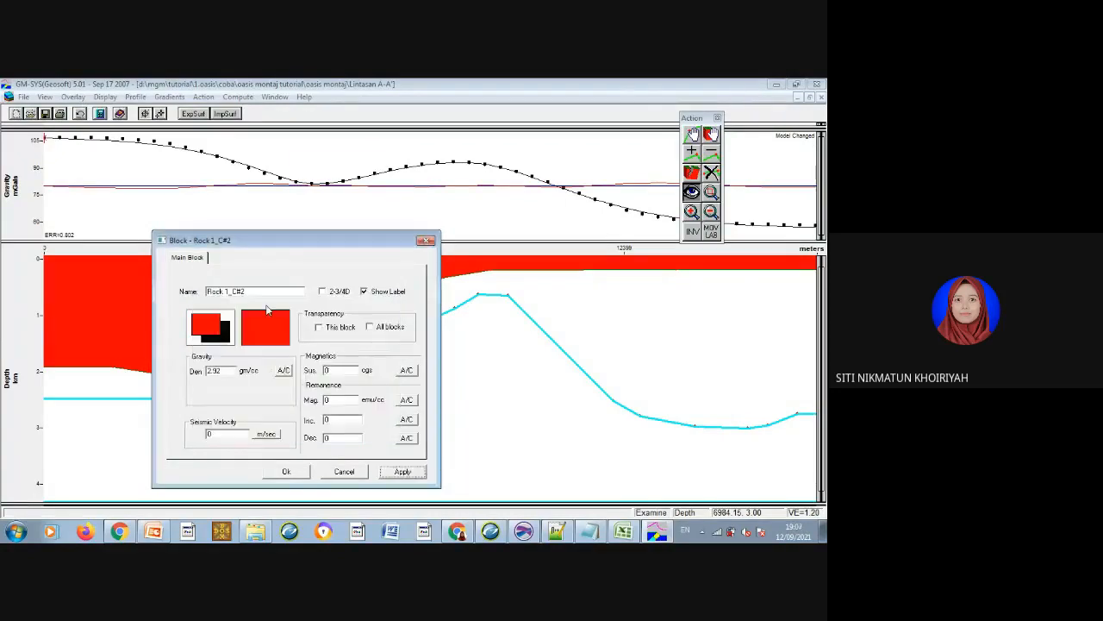
Set the bottom block's foreground colour to black and its background colour to red.
click(207, 321)
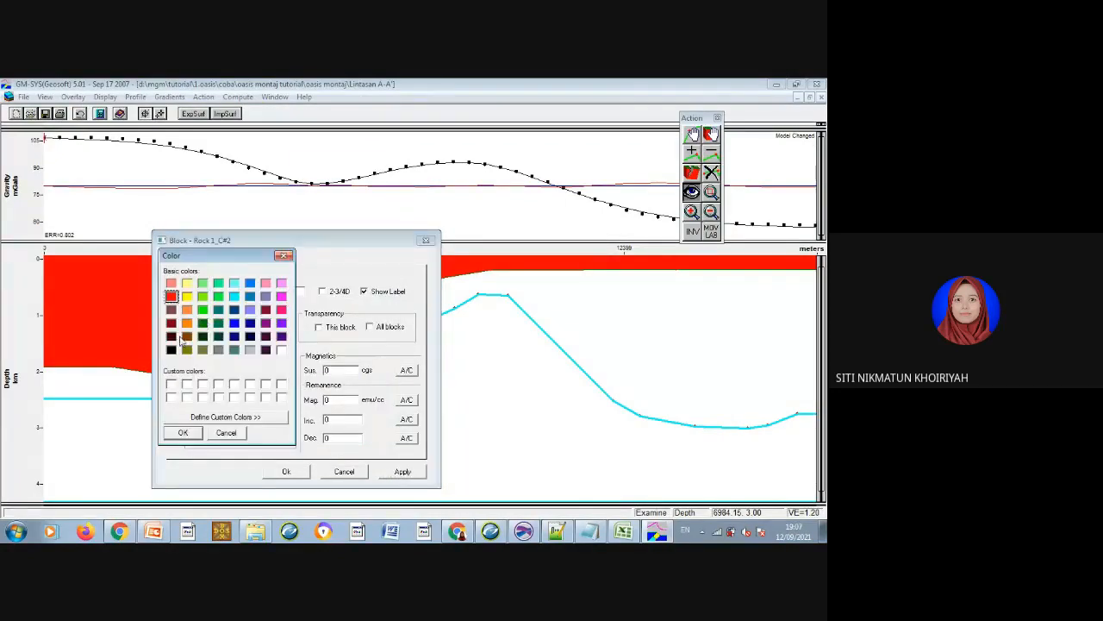
click(171, 350)
click(181, 433)
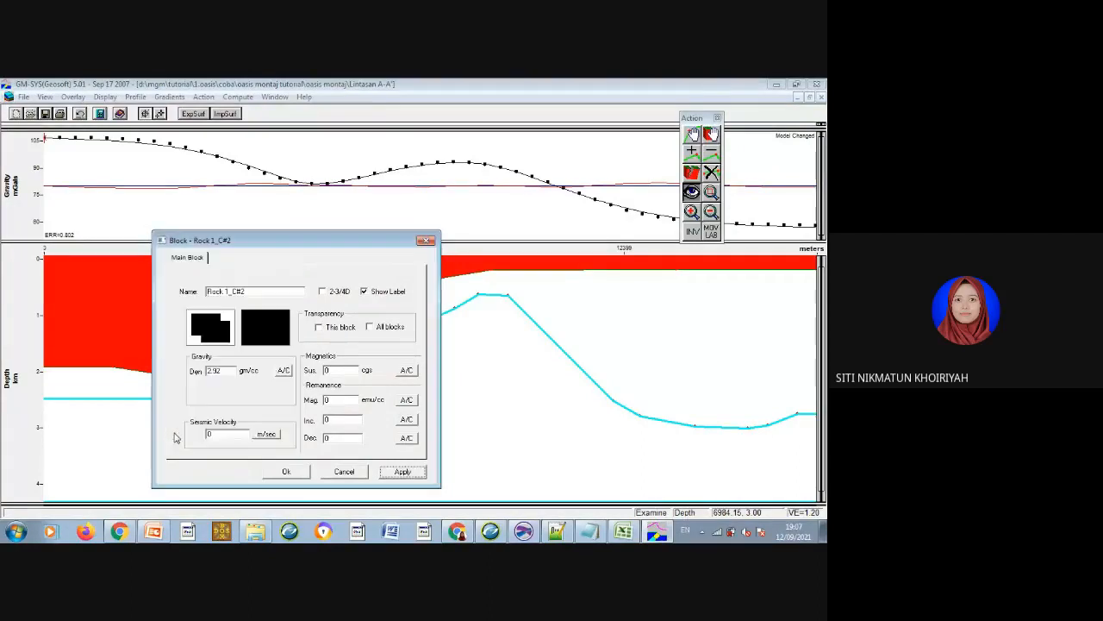
click(225, 341)
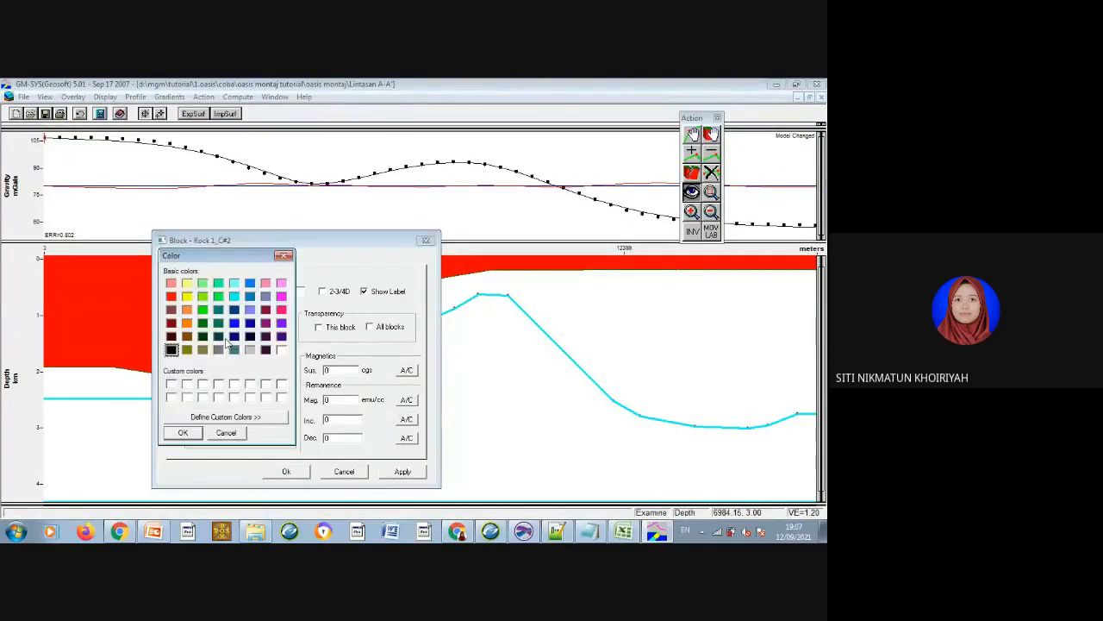
click(171, 295)
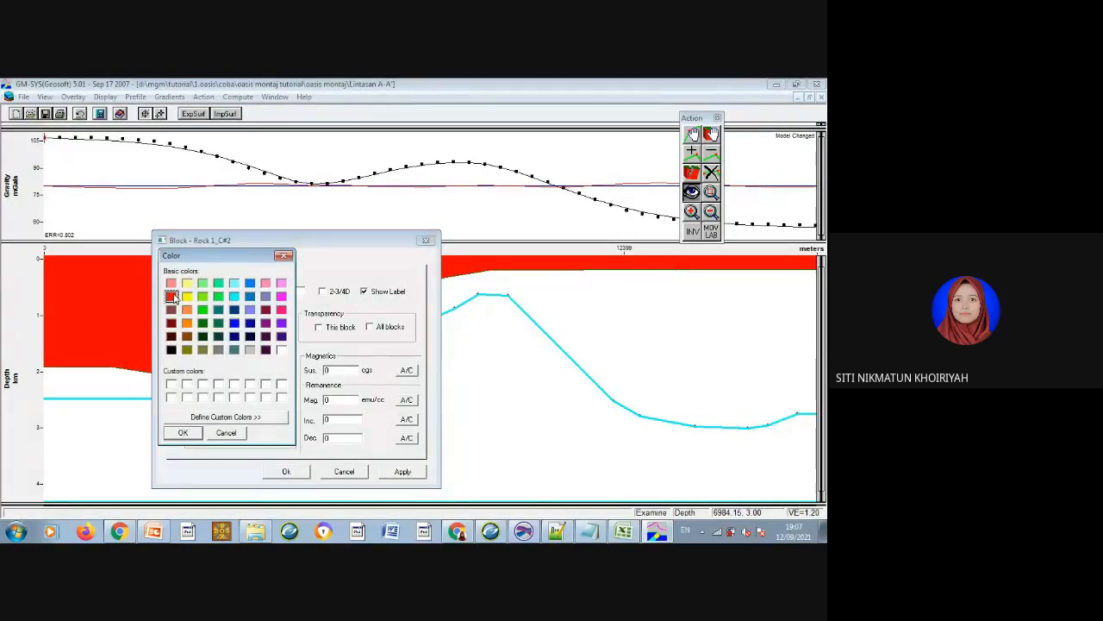
click(179, 433)
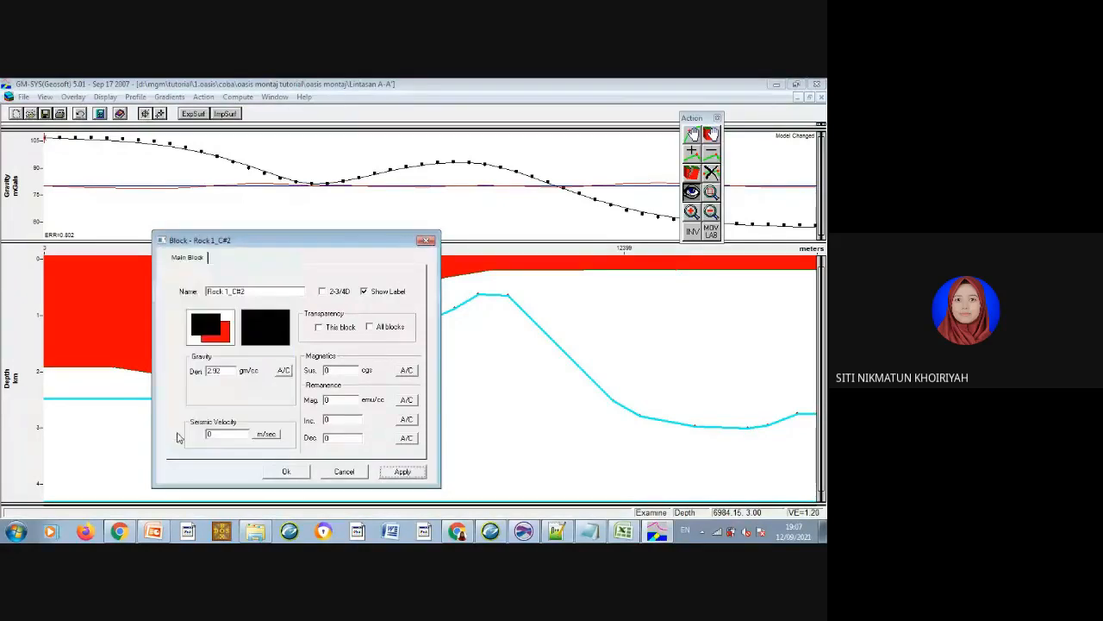
Give the bottom block the speckled black-on-red fill pattern and rename it Basalt.
click(268, 336)
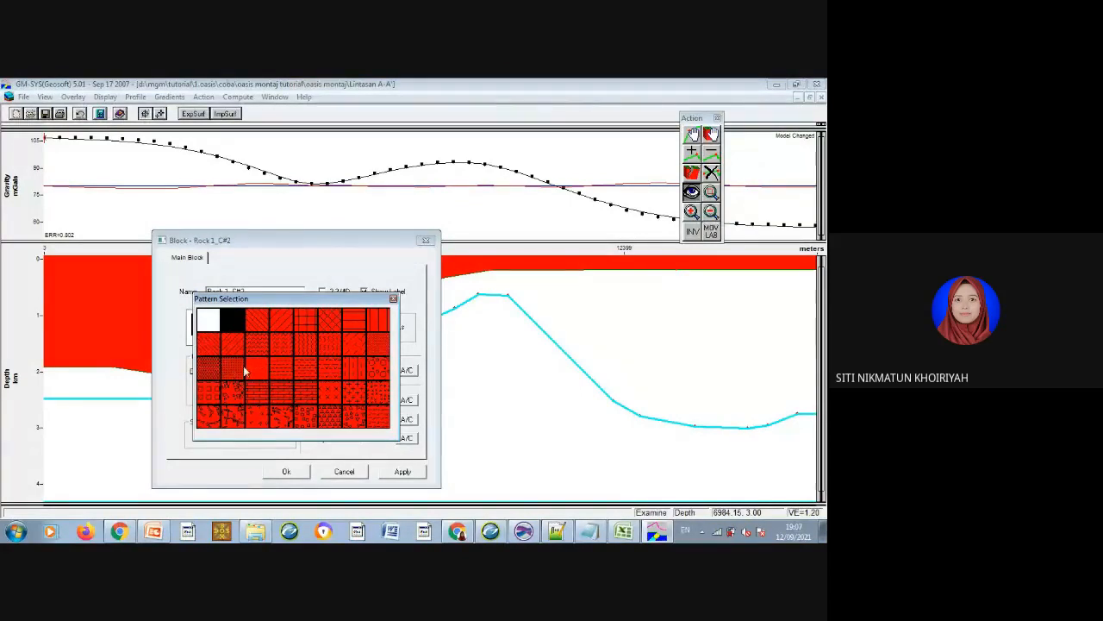
click(379, 399)
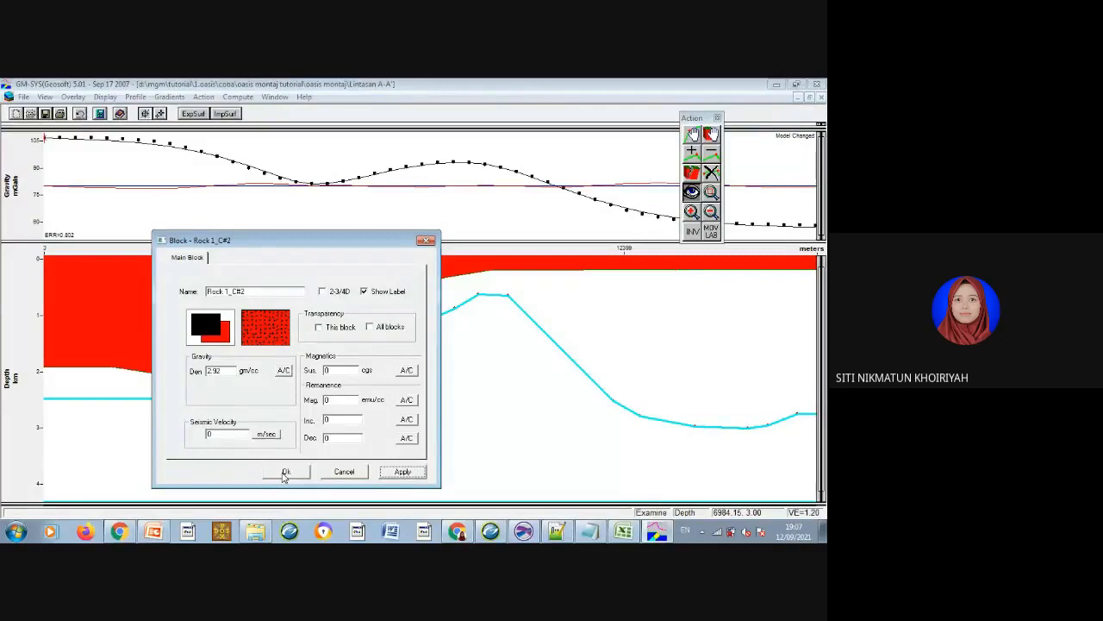
drag(262, 293, 156, 275)
text(Basalt)
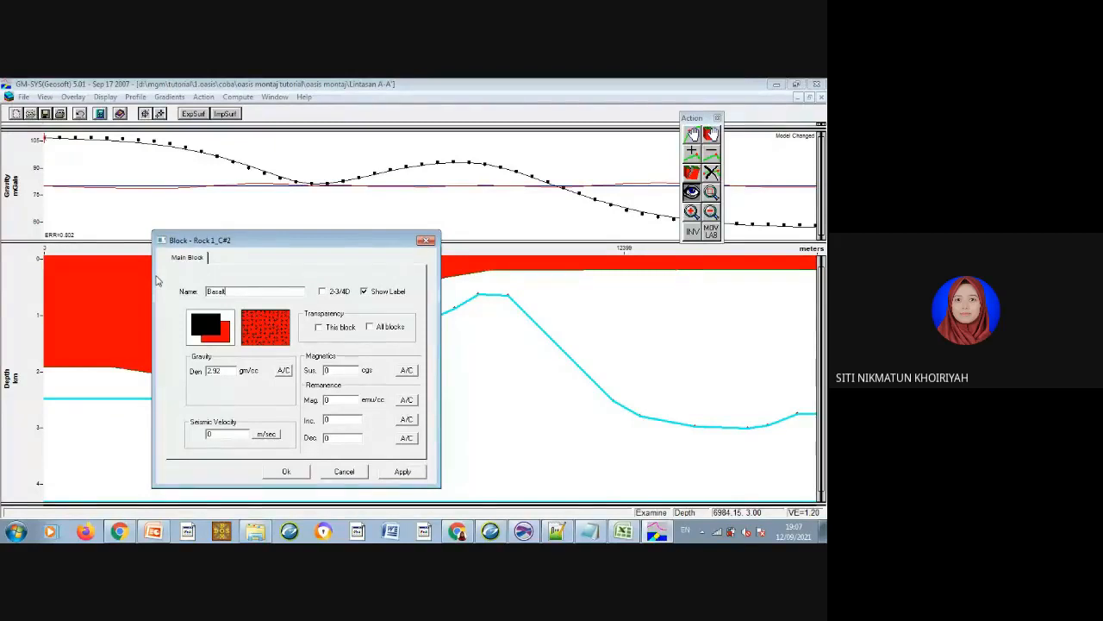
click(283, 474)
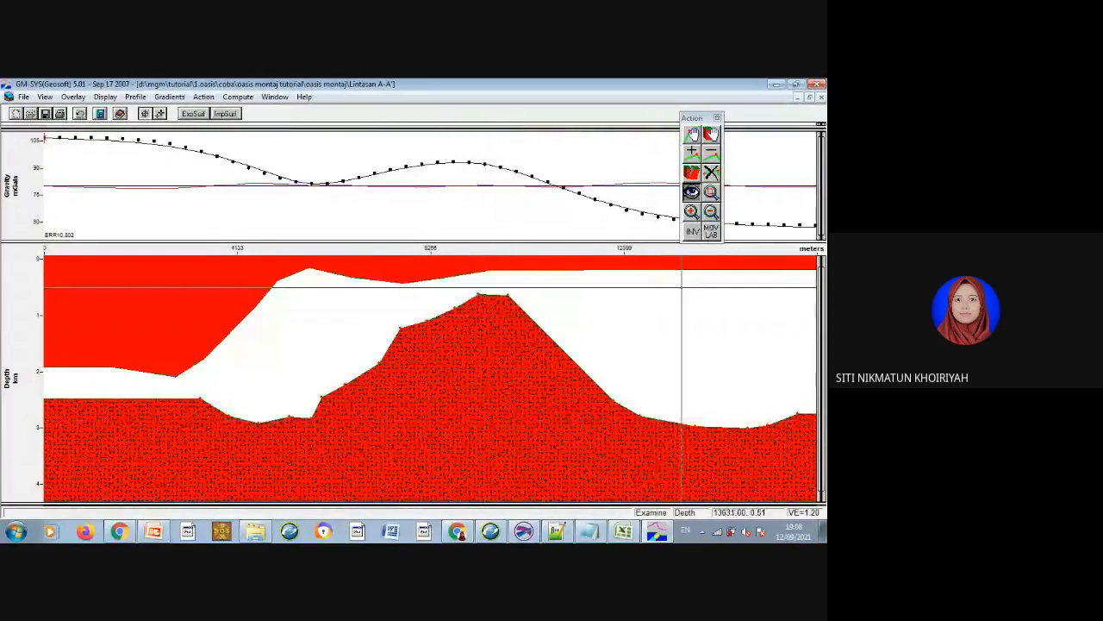
Place the Basalt label near 9018 m at 2.91 km depth and the middle block's label near 13480 m at about 1.3 km.
click(711, 233)
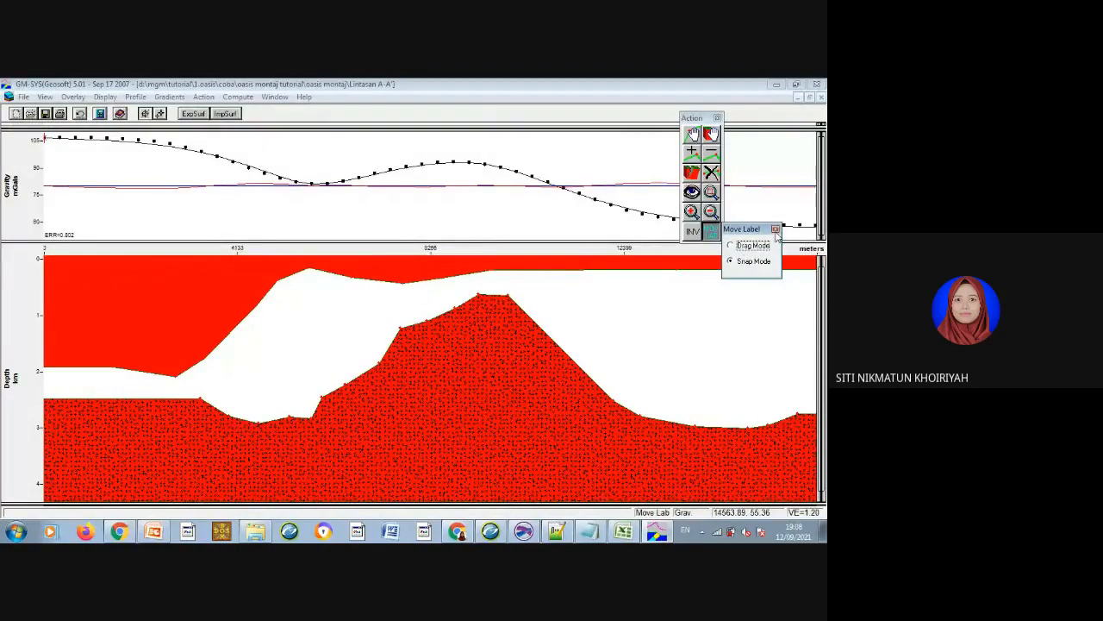
click(776, 229)
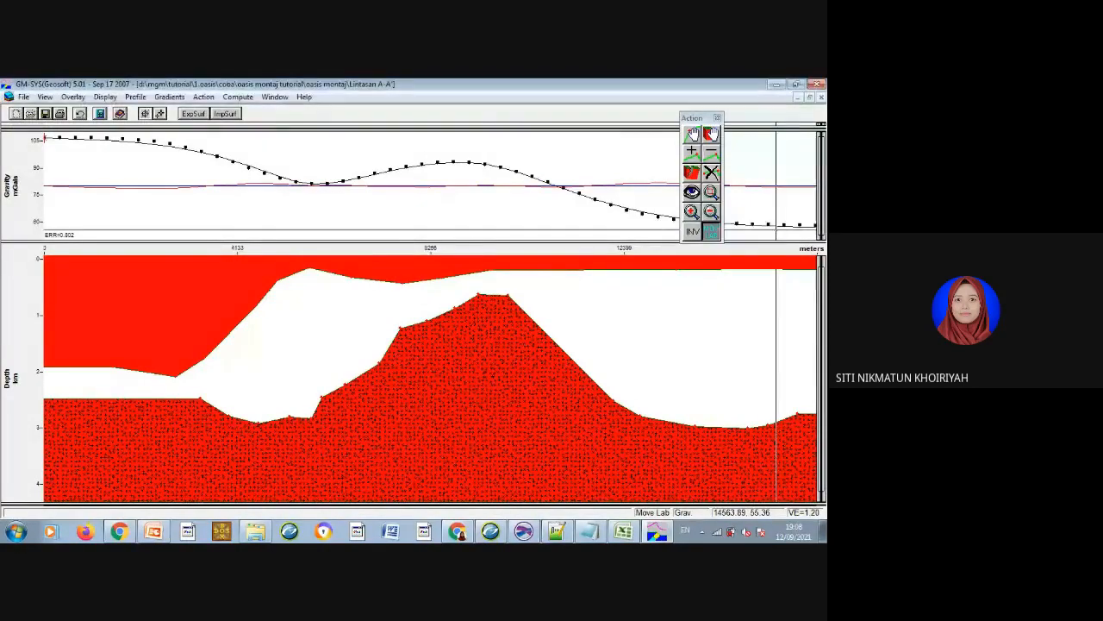
click(467, 423)
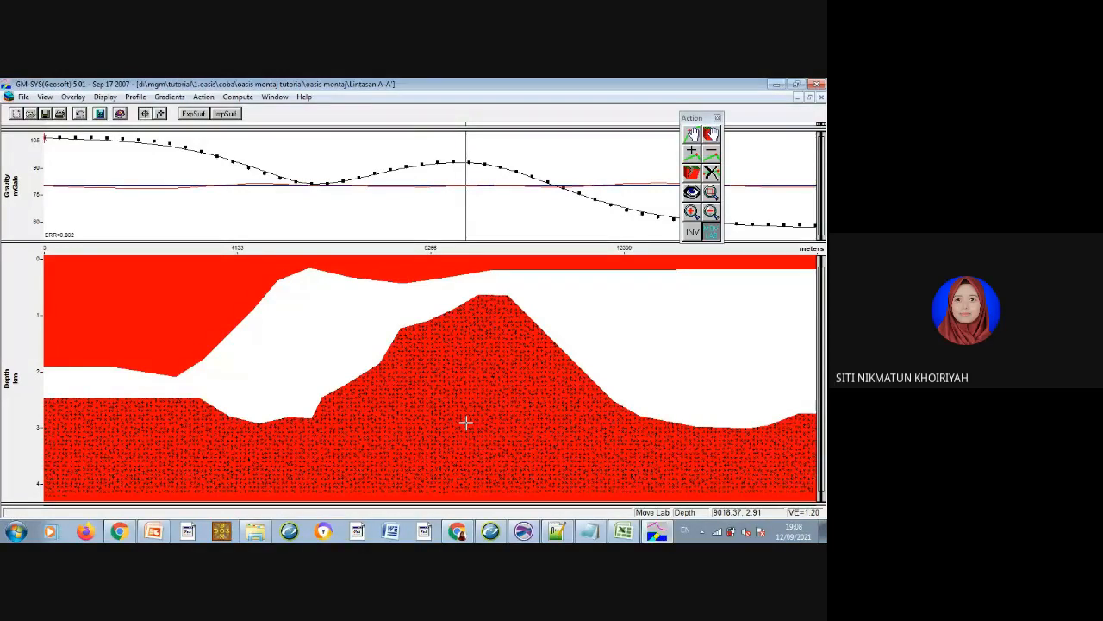
click(466, 421)
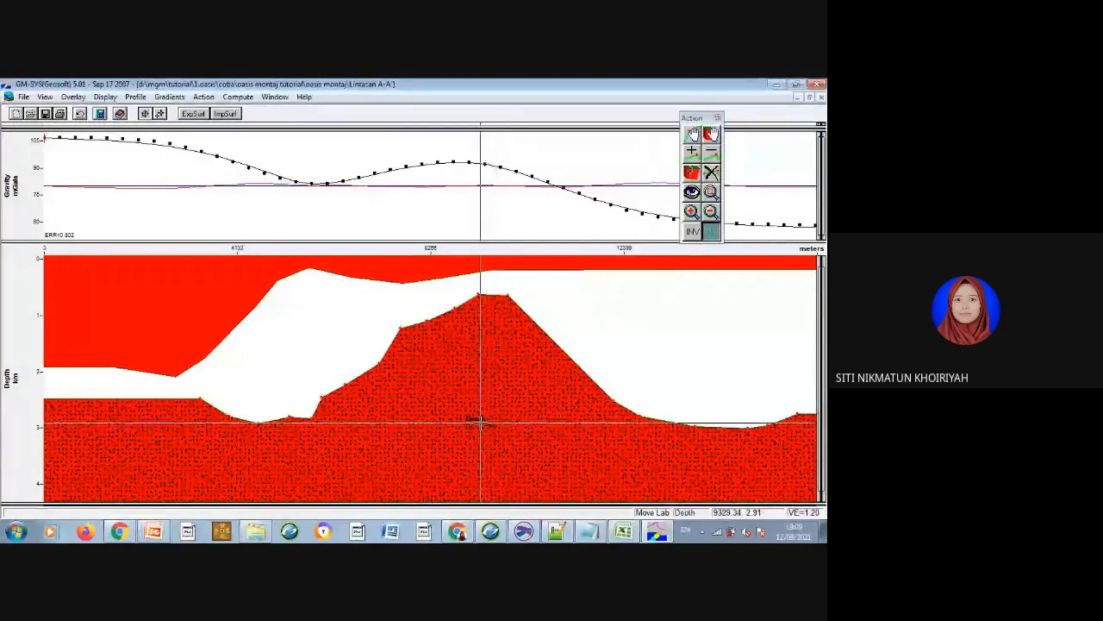
click(674, 332)
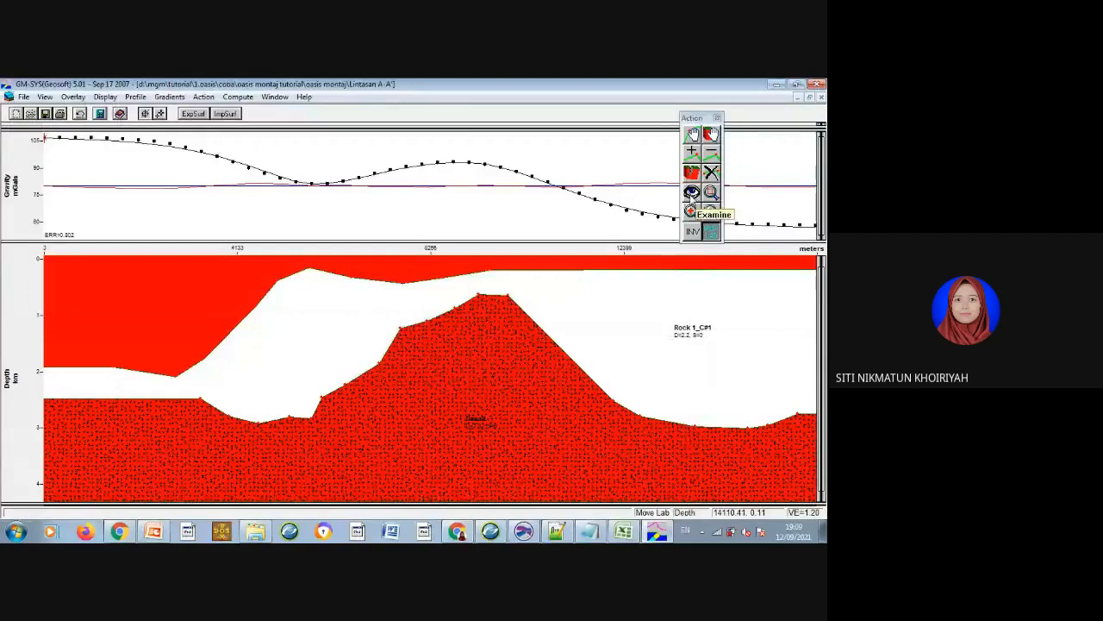
Examine the middle block and rename it Pasir.
click(692, 193)
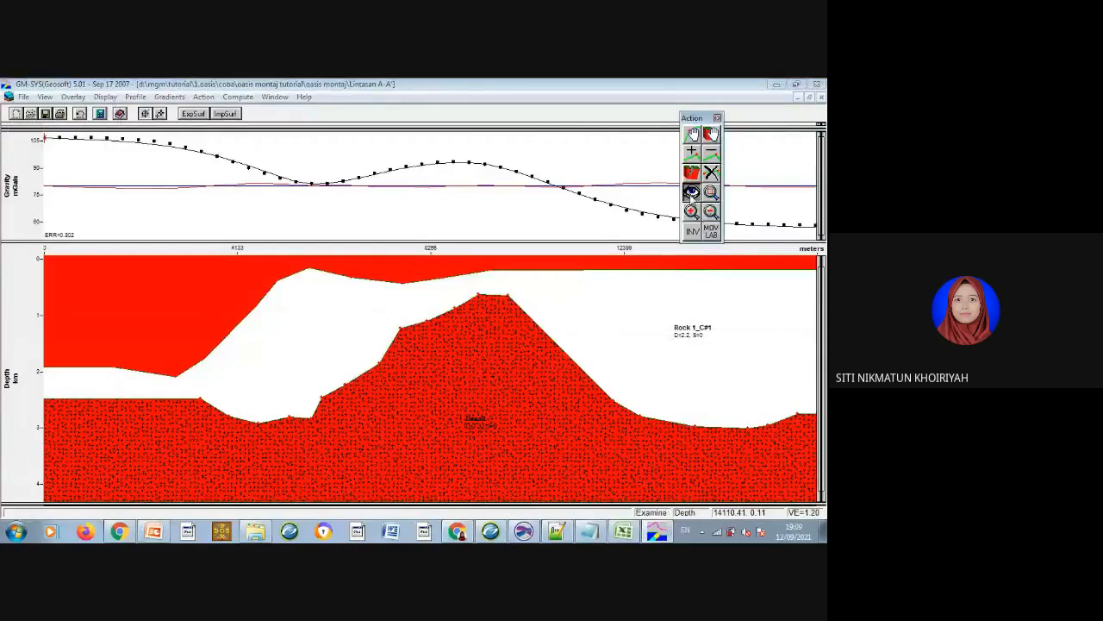
click(638, 307)
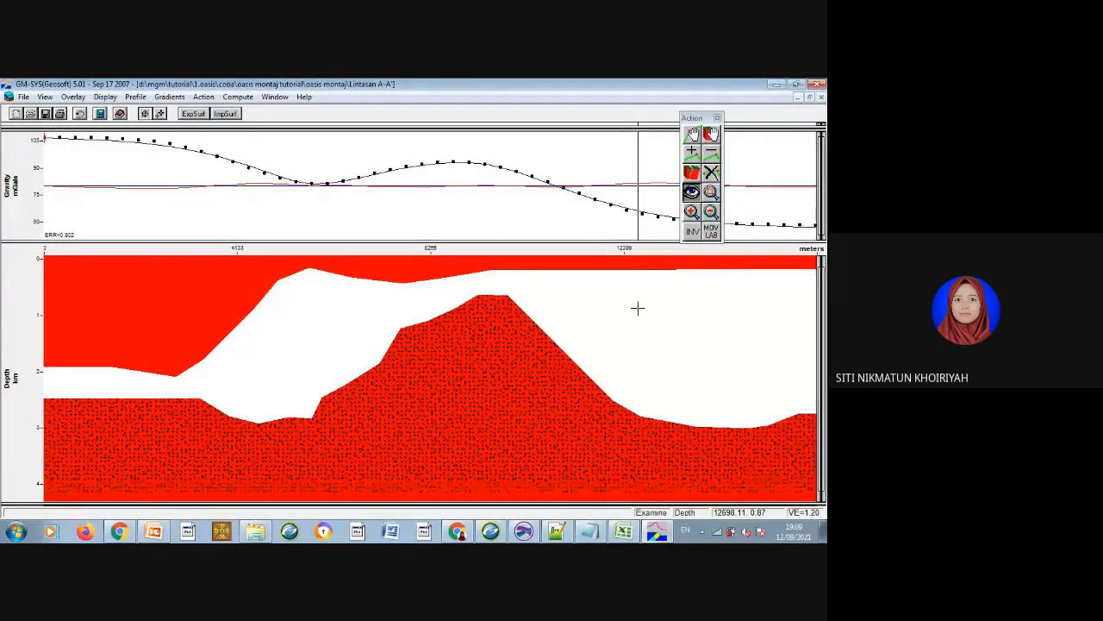
double_click(638, 307)
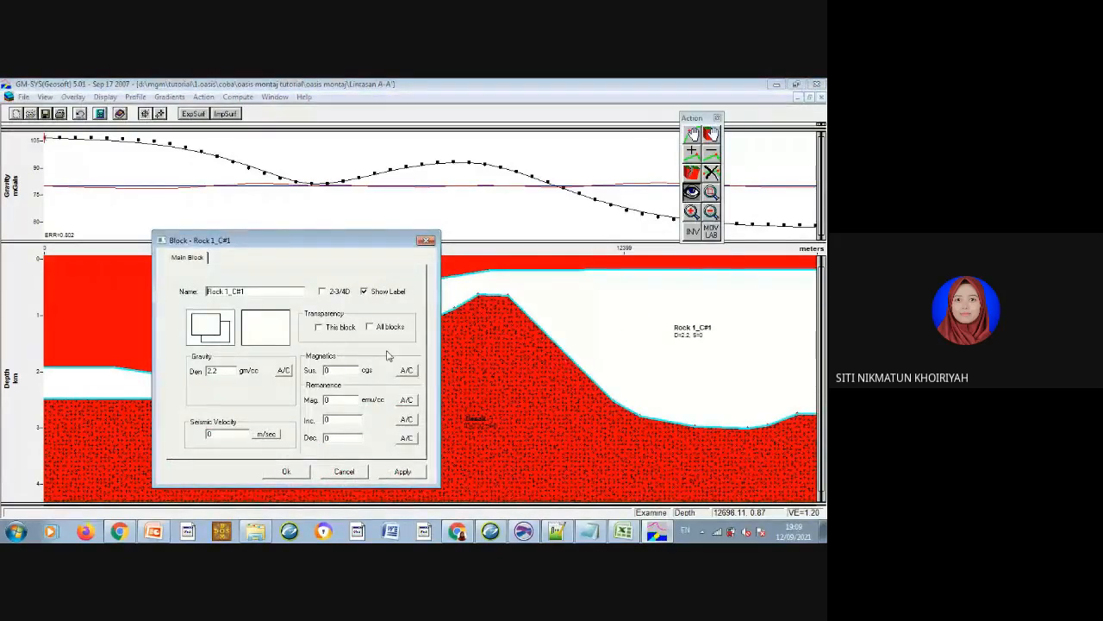
drag(255, 291, 185, 297)
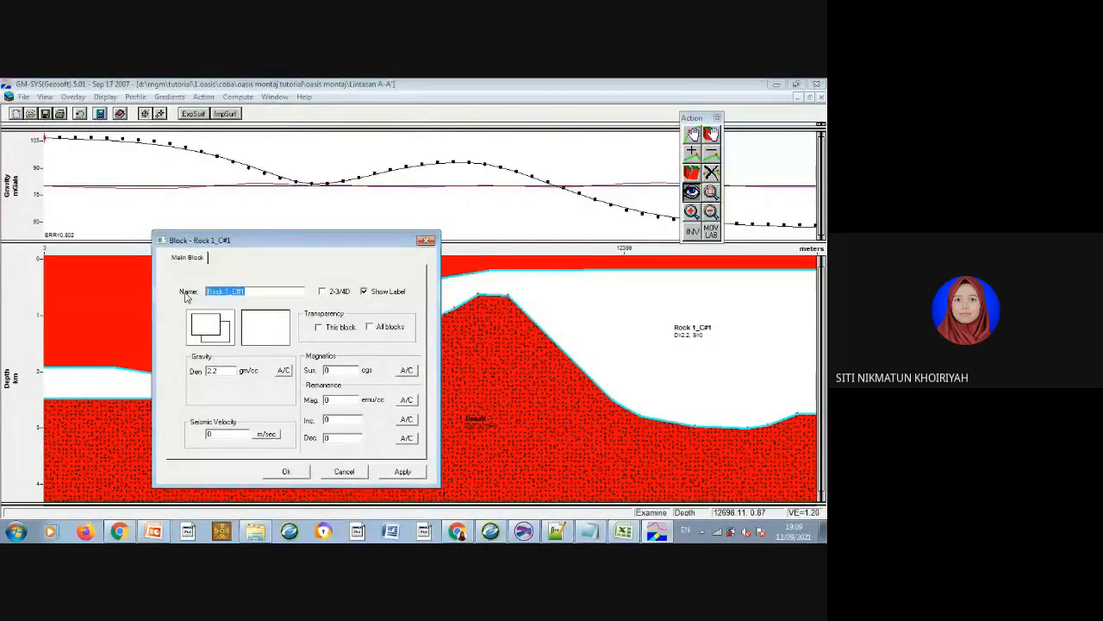
text(Pasir)
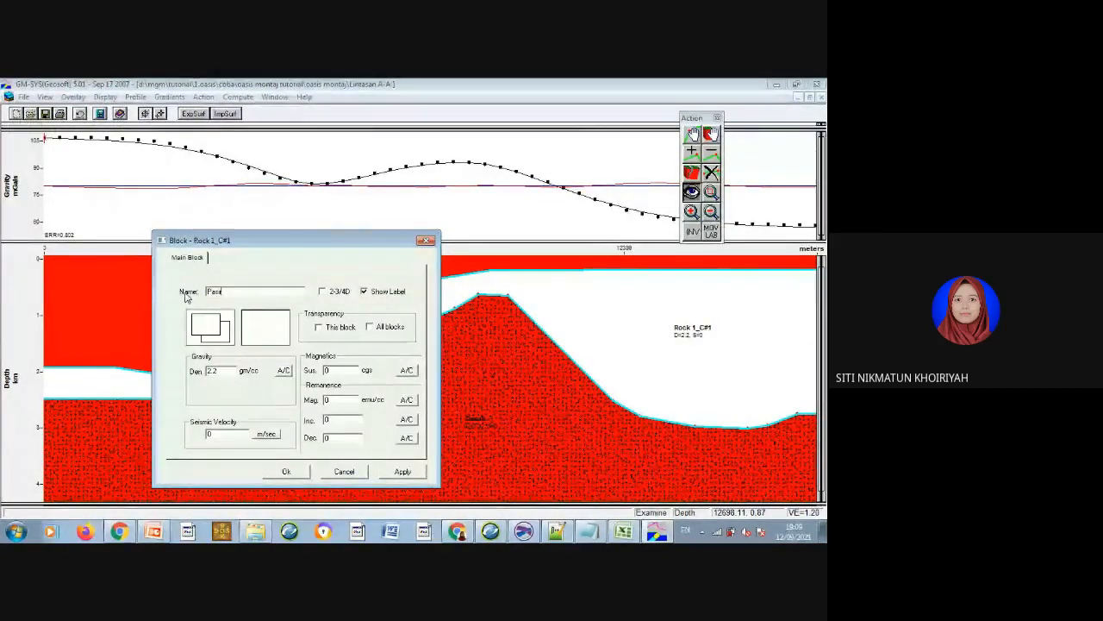
Set the Pasir block's foreground colour to black and its background colour to yellow.
click(210, 327)
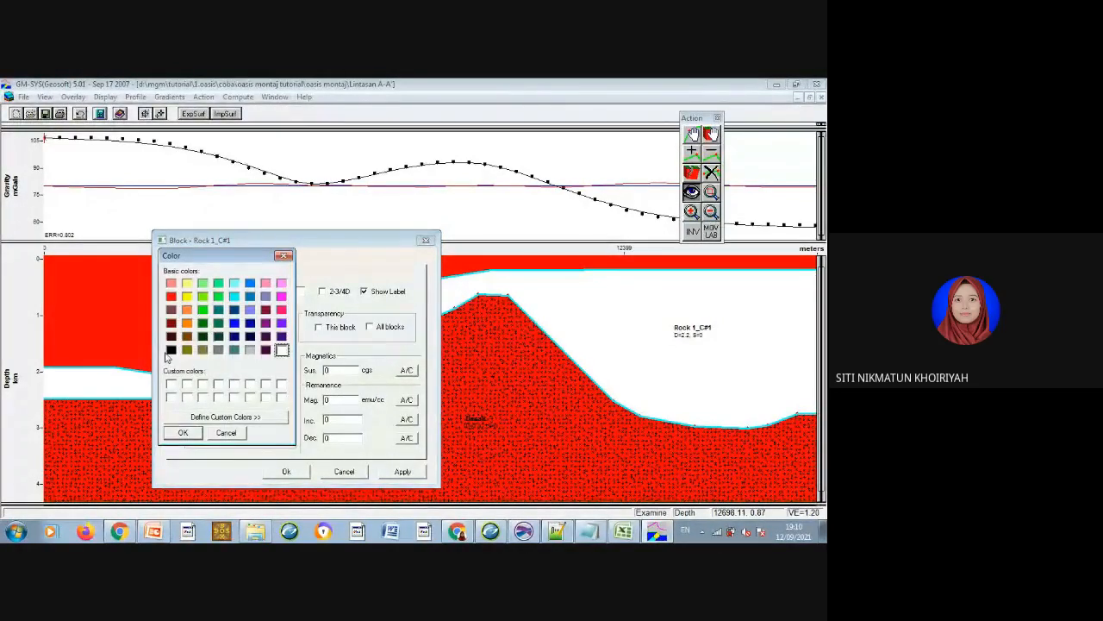
click(171, 350)
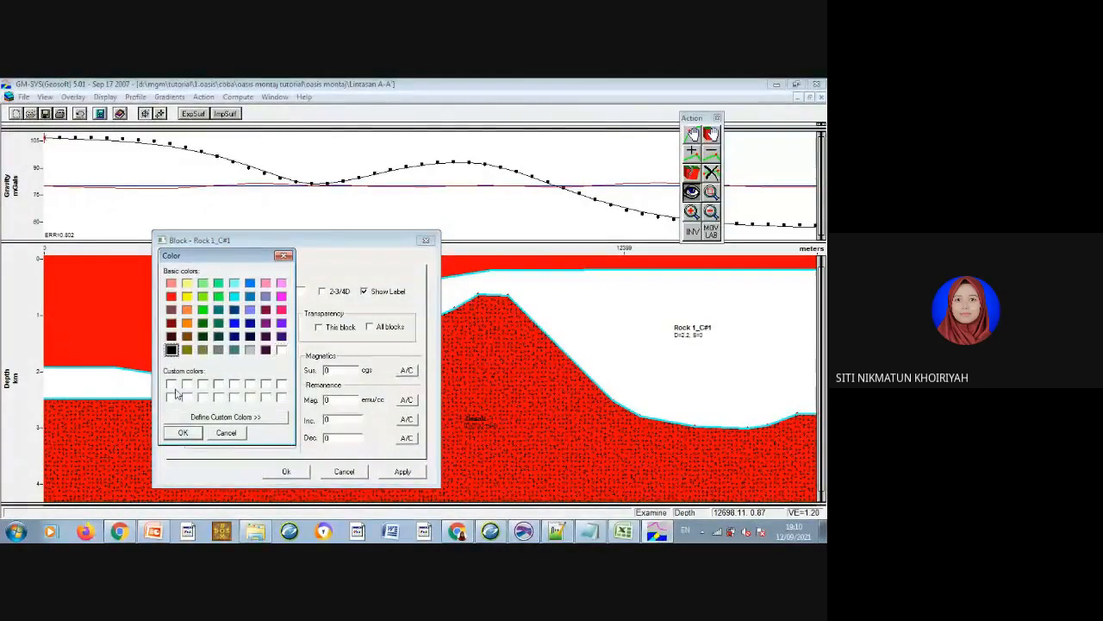
click(182, 432)
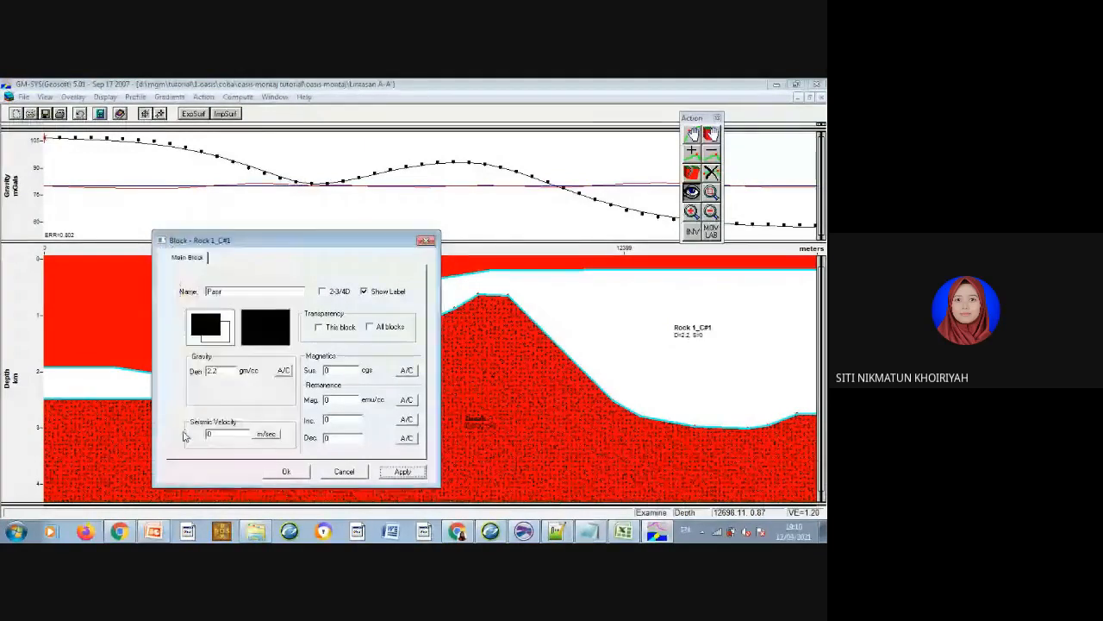
click(215, 328)
click(188, 297)
click(190, 432)
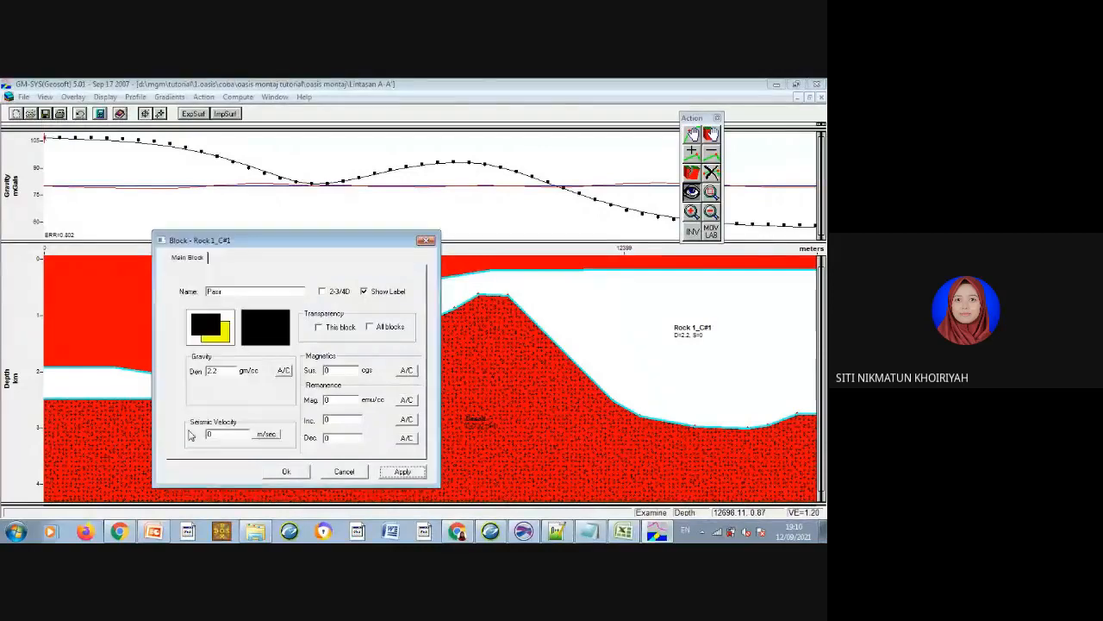
Give the Pasir block the dense, fine dotted black-on-yellow fill pattern and accept the block settings.
click(267, 337)
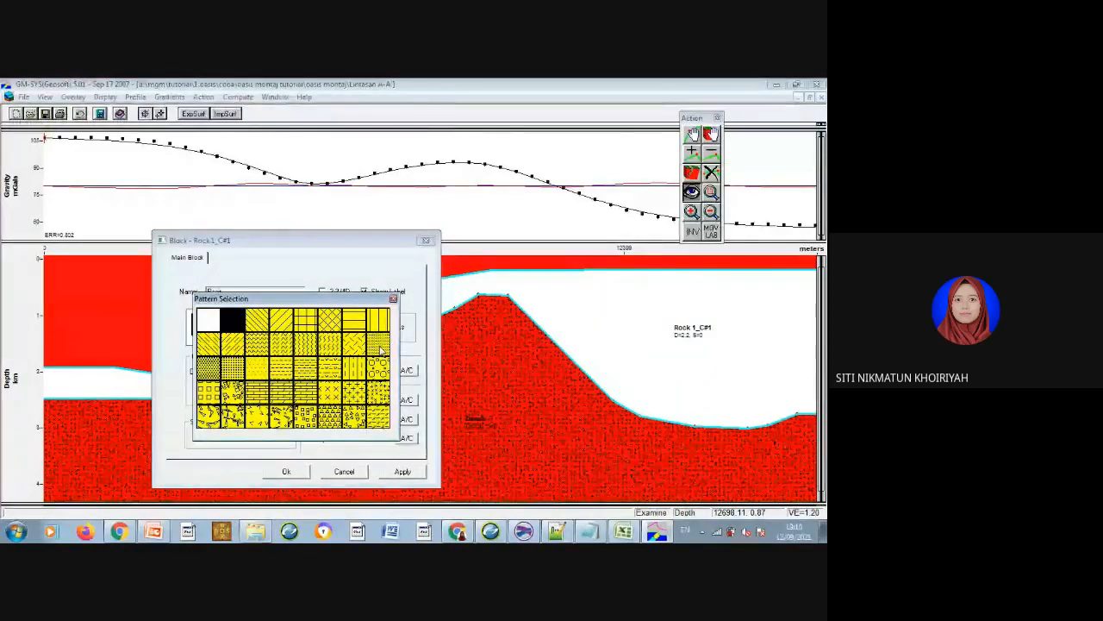
click(380, 349)
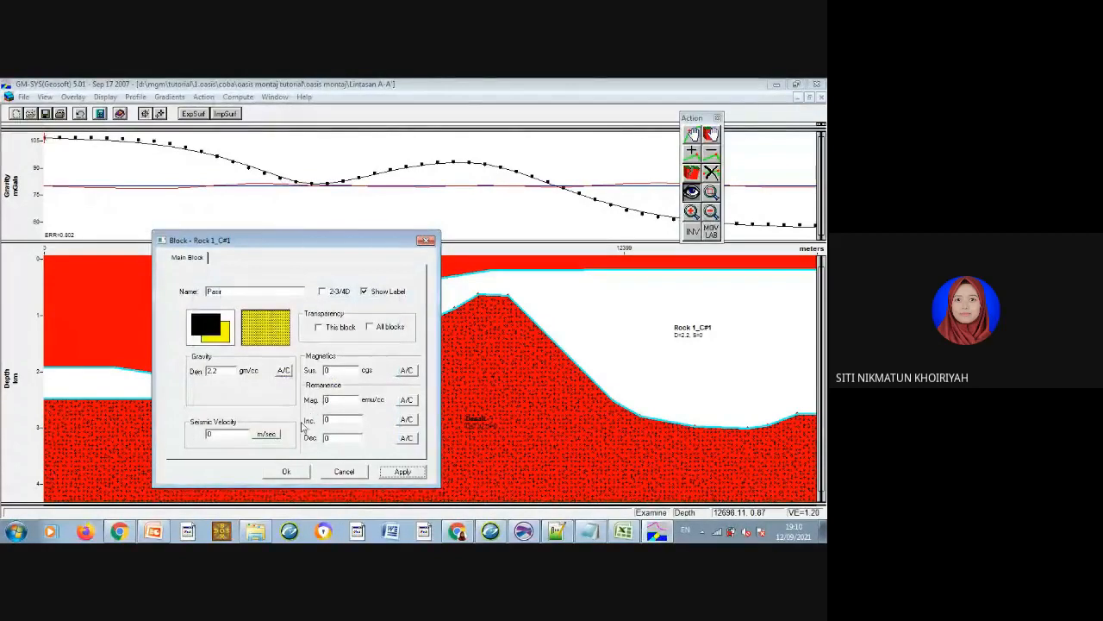
click(286, 471)
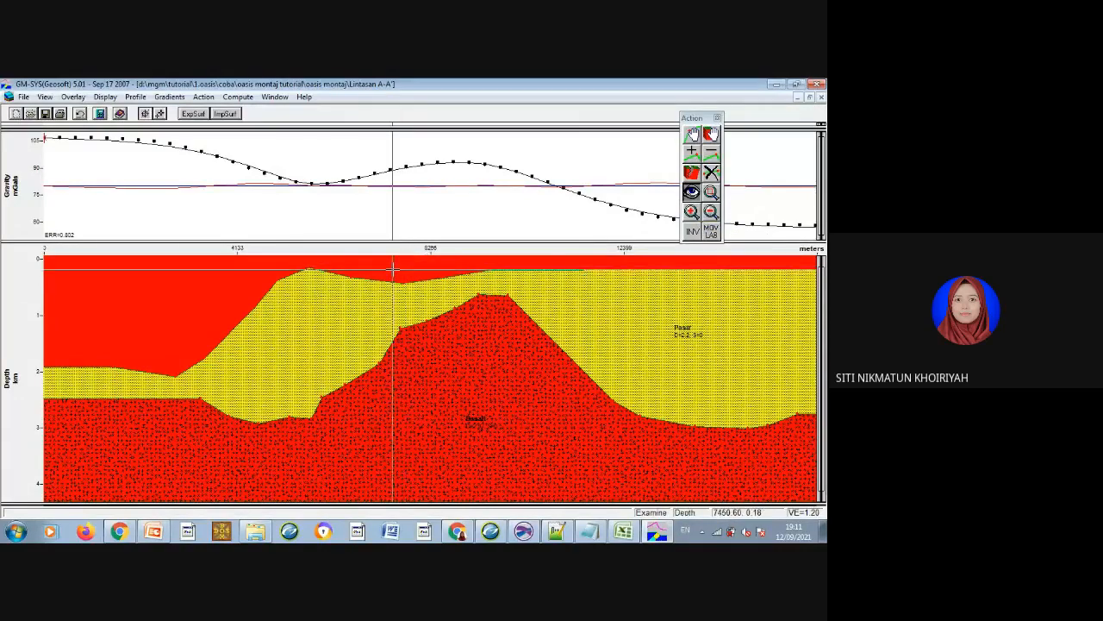
Examine the top block and rename it Lava.
click(181, 311)
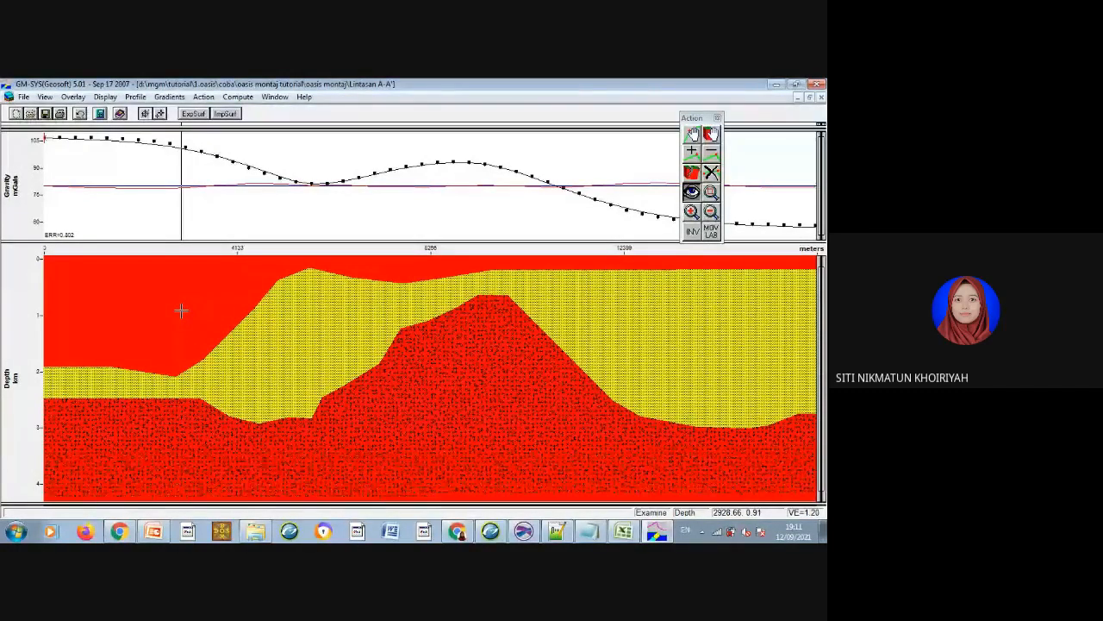
double_click(181, 311)
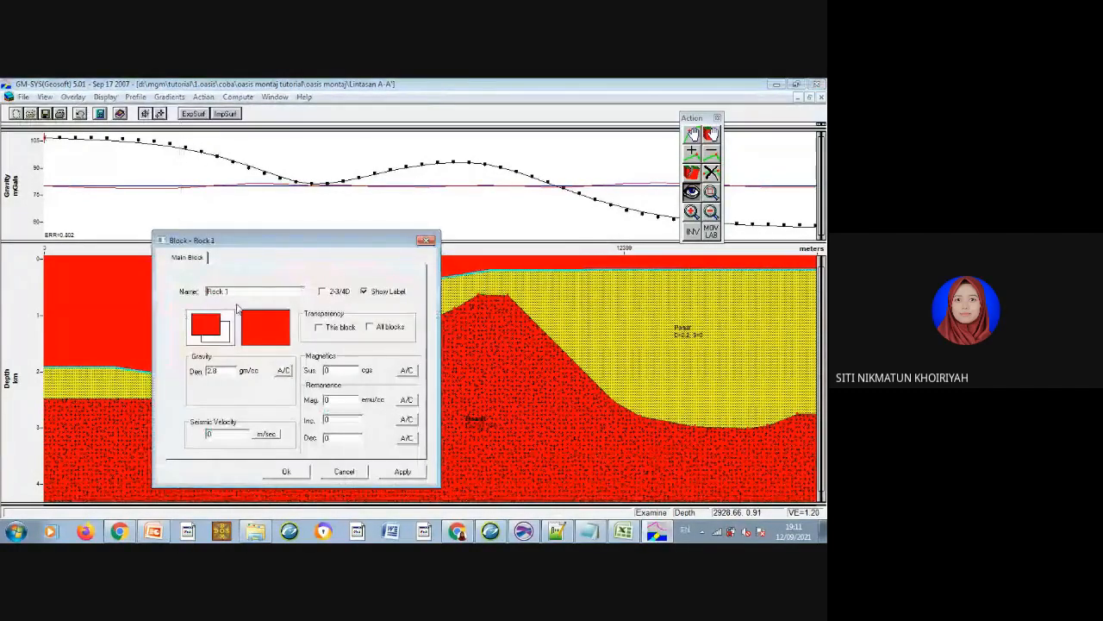
drag(238, 294, 201, 294)
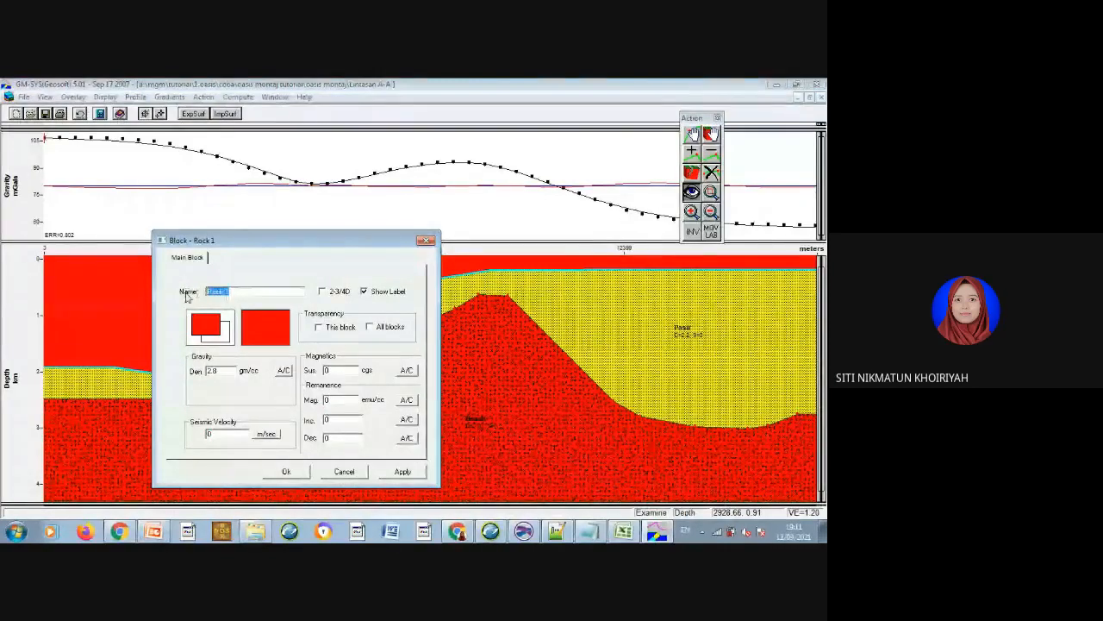
text(La)
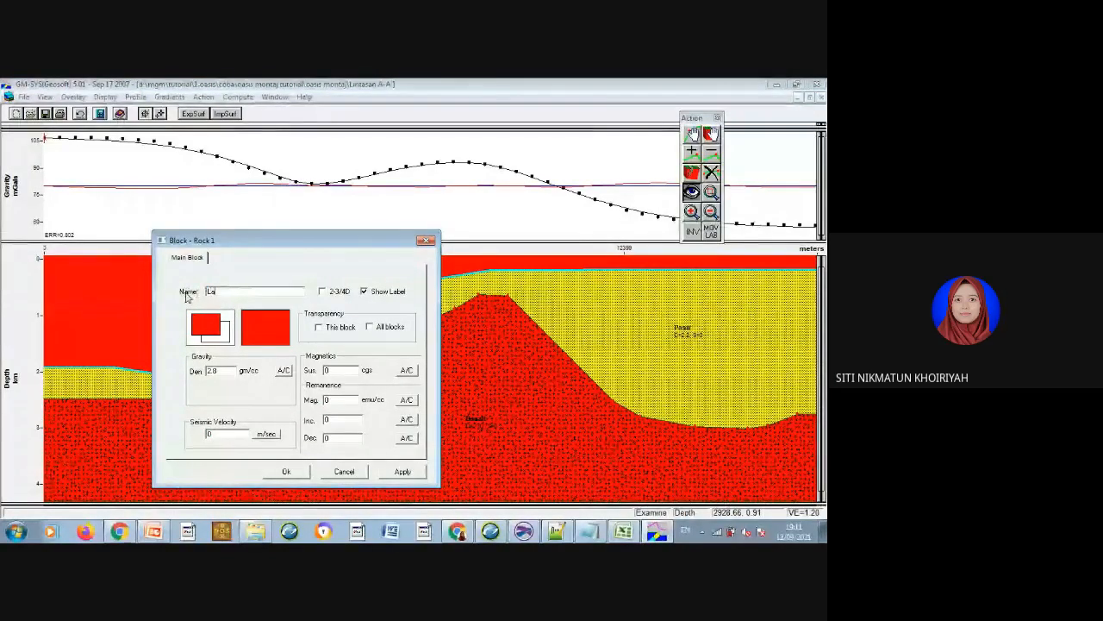
text(va)
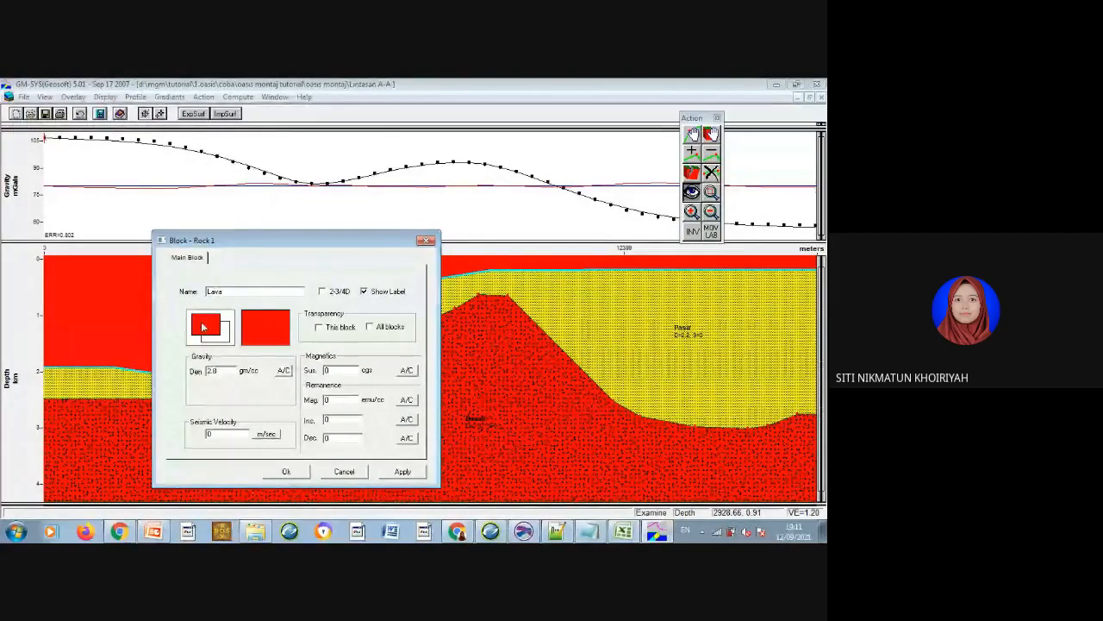
Set the Lava block's foreground colour to black and its background colour to light red.
click(203, 327)
click(171, 349)
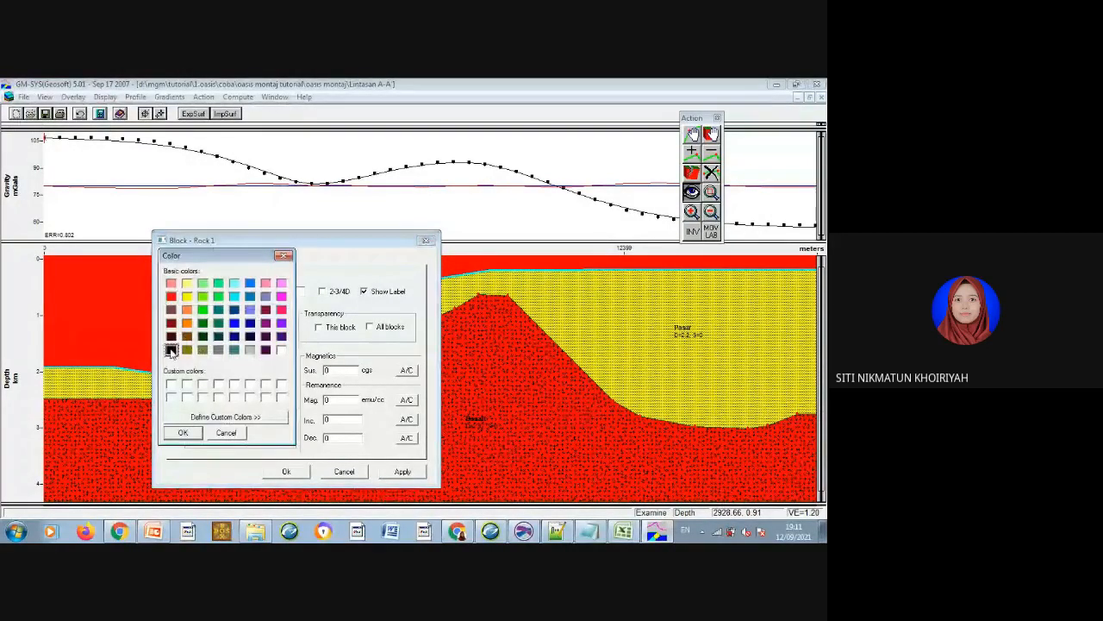
click(183, 433)
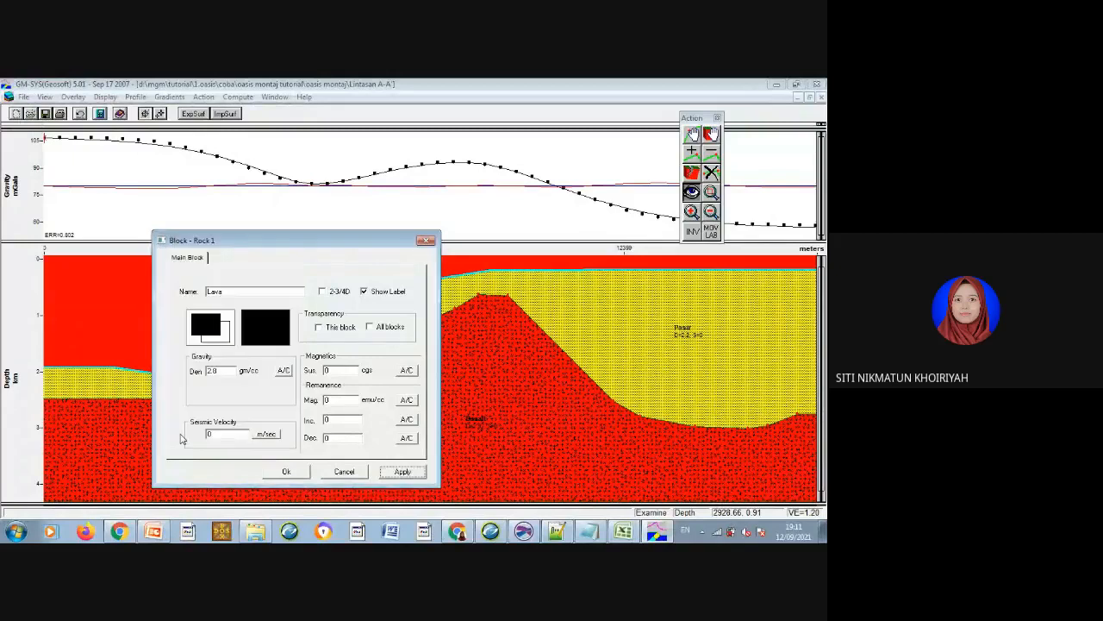
click(226, 339)
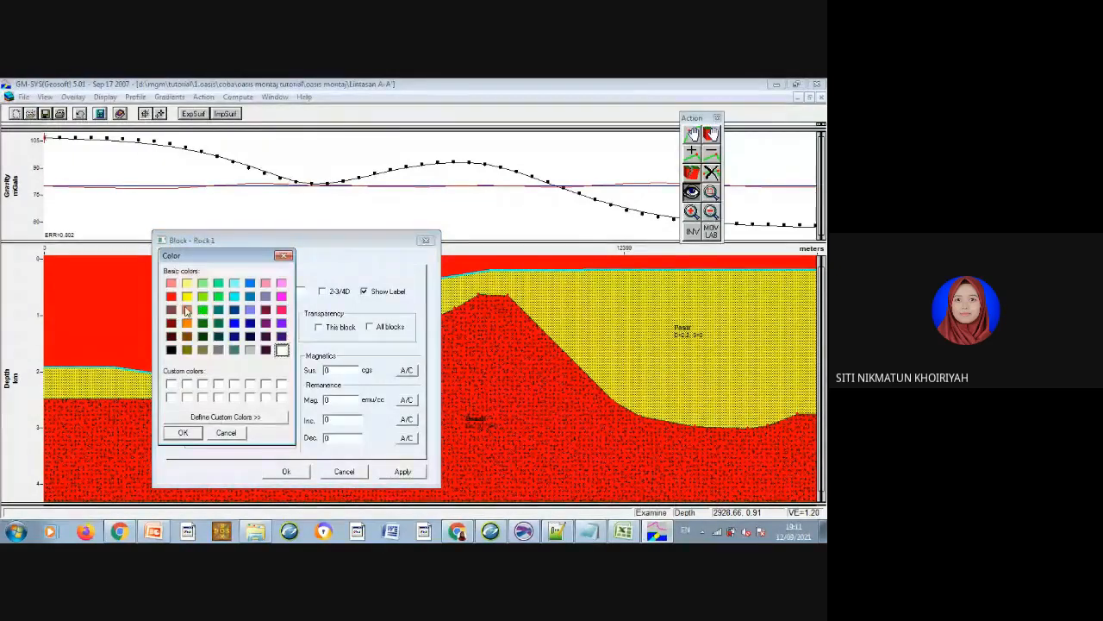
click(173, 284)
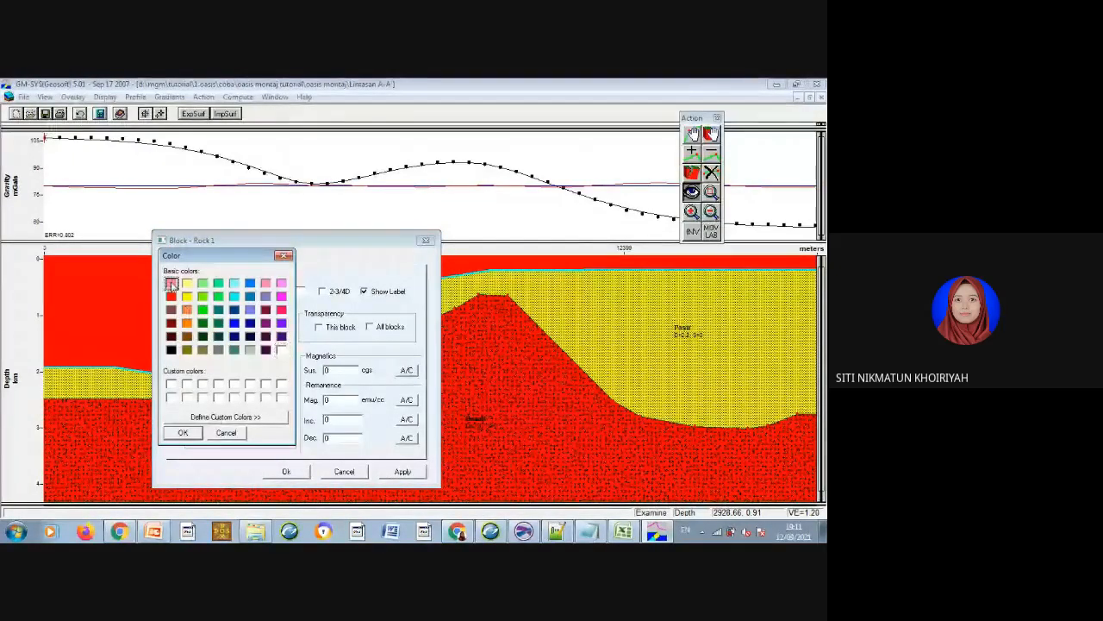
click(182, 433)
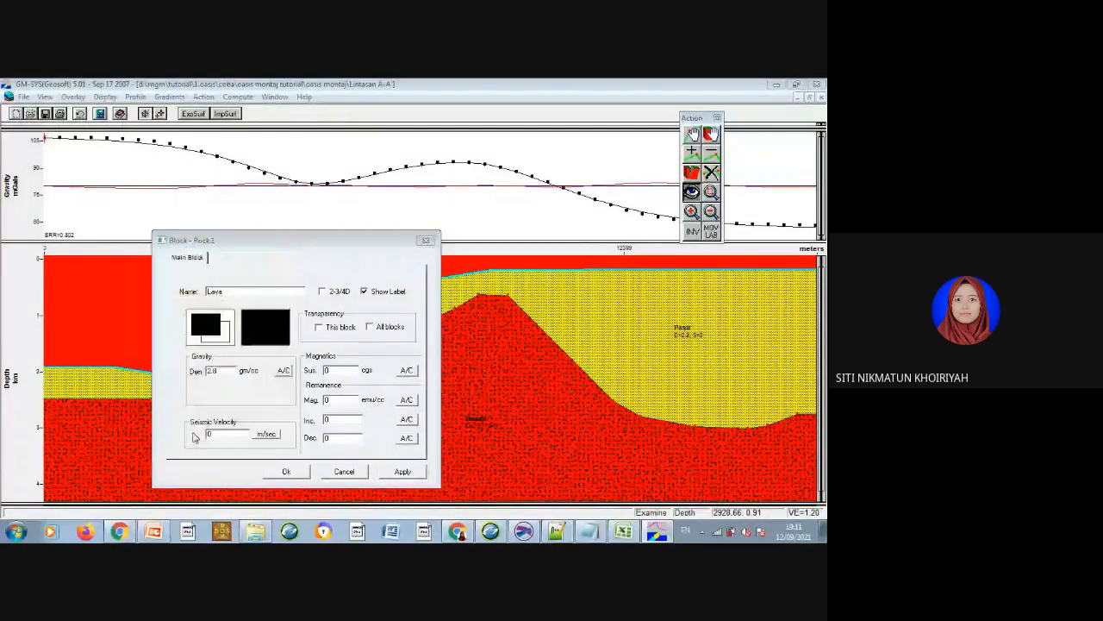
Give the Lava block the sparse dotted black-on-light-red fill pattern and accept the block settings.
click(276, 341)
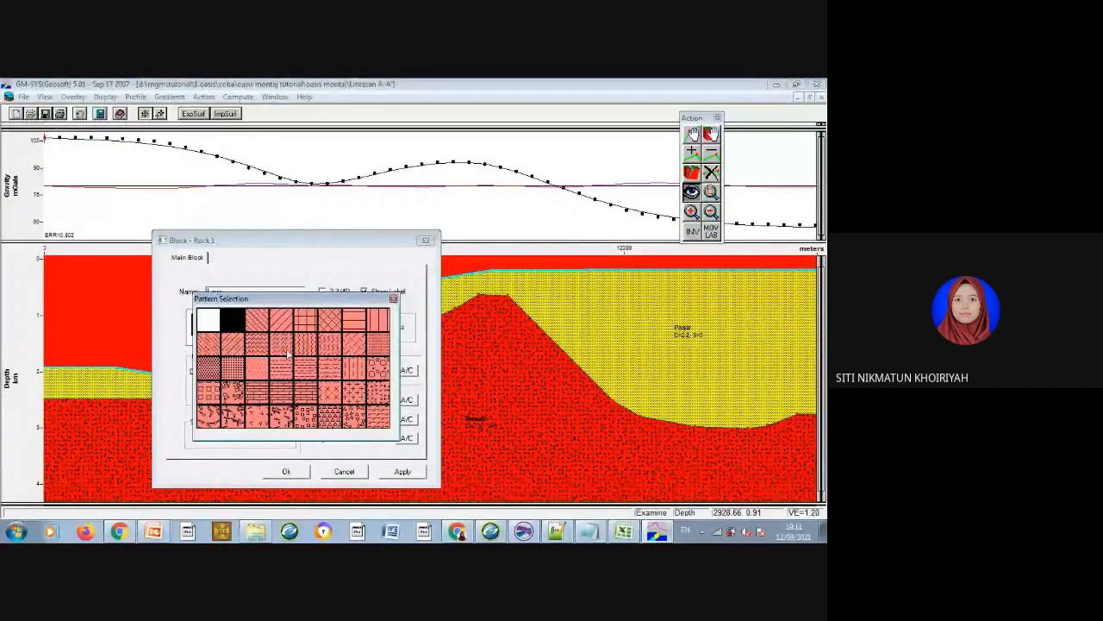
click(261, 371)
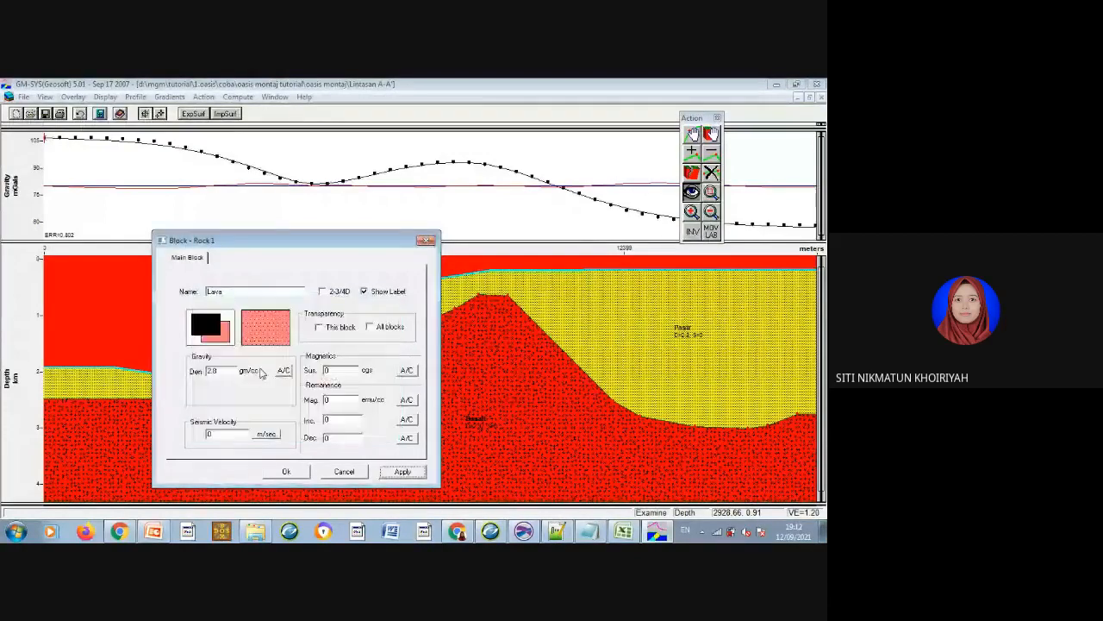
click(290, 470)
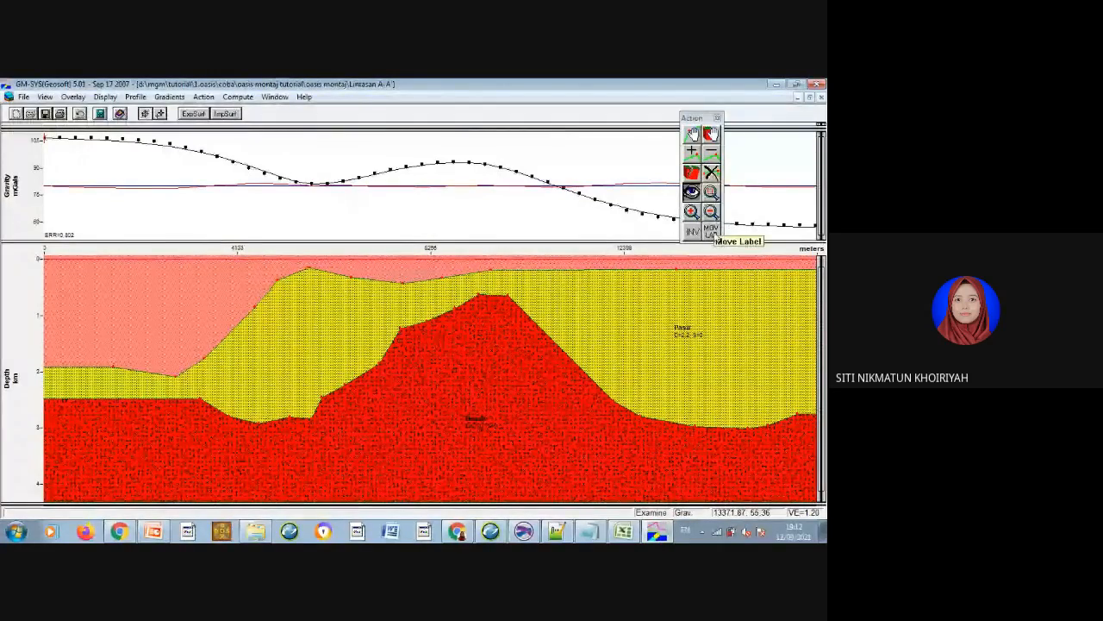
Place the Lava label in the thick part of the top block at about 0.7 km depth, and hide the model's points.
click(711, 231)
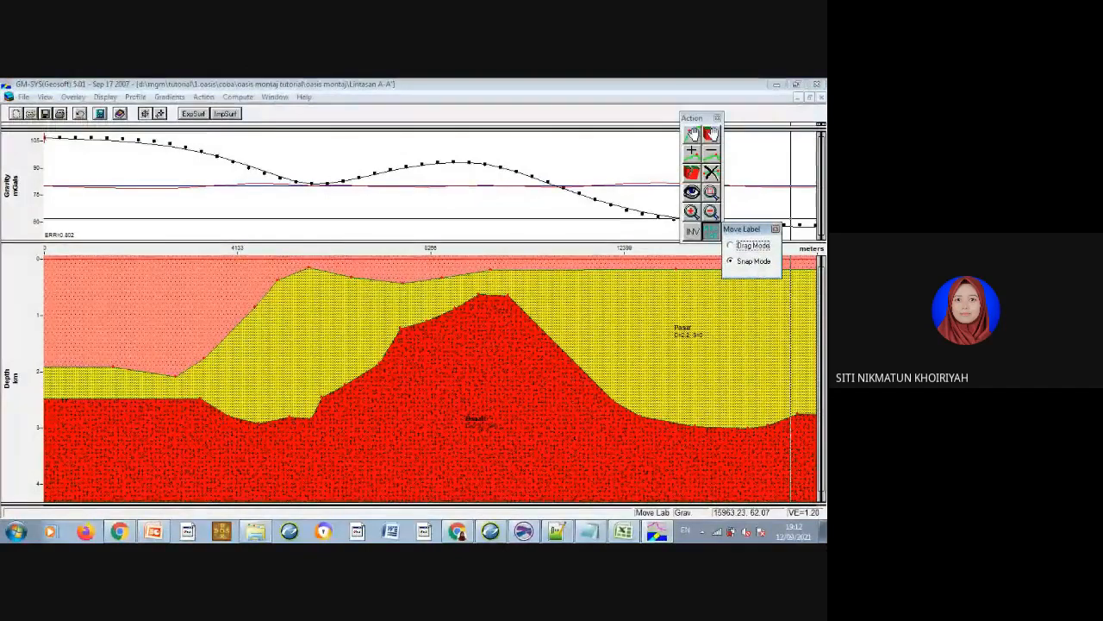
click(776, 231)
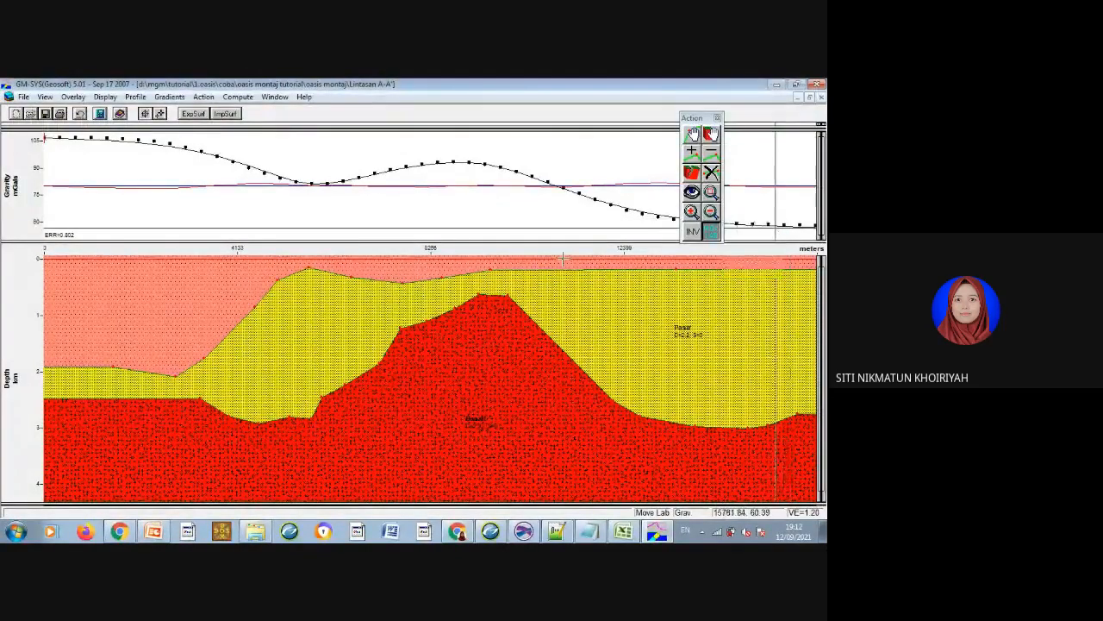
click(128, 297)
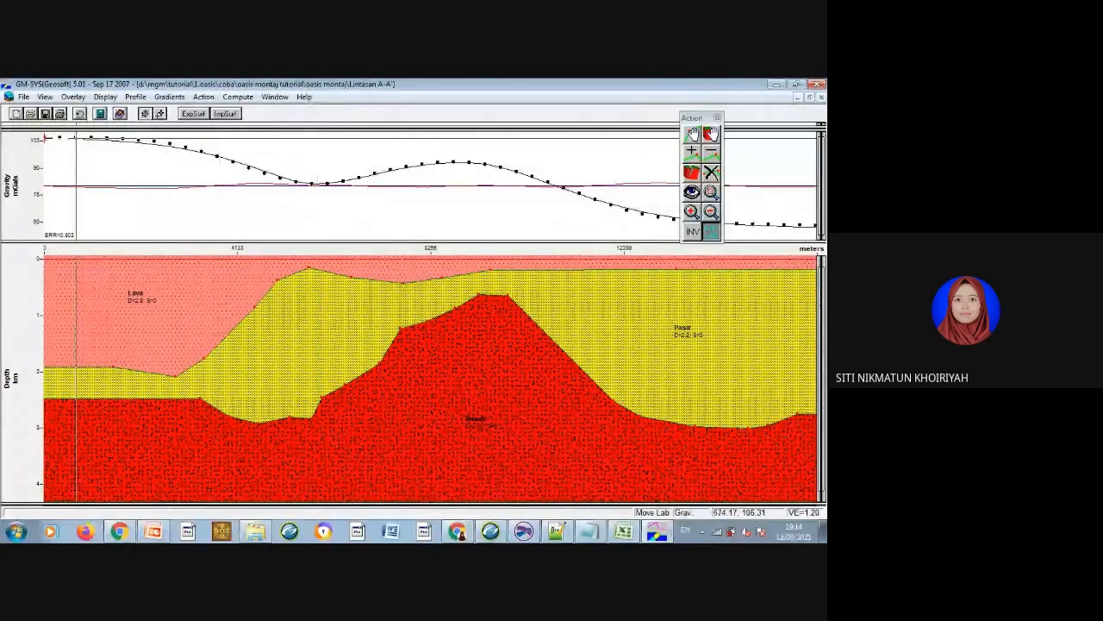
click(107, 97)
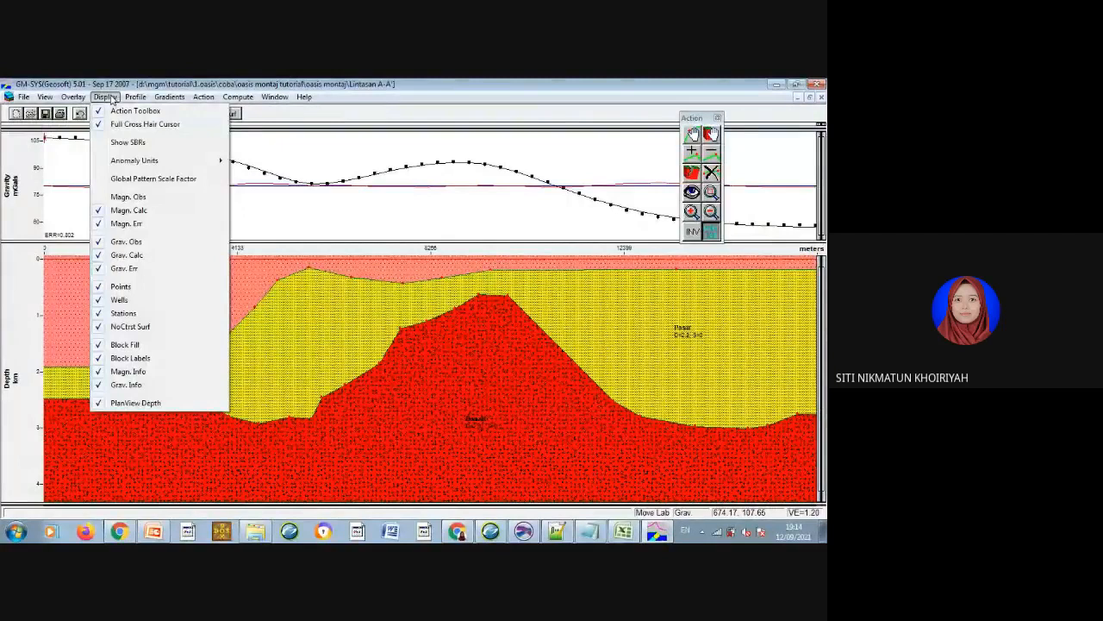
click(100, 288)
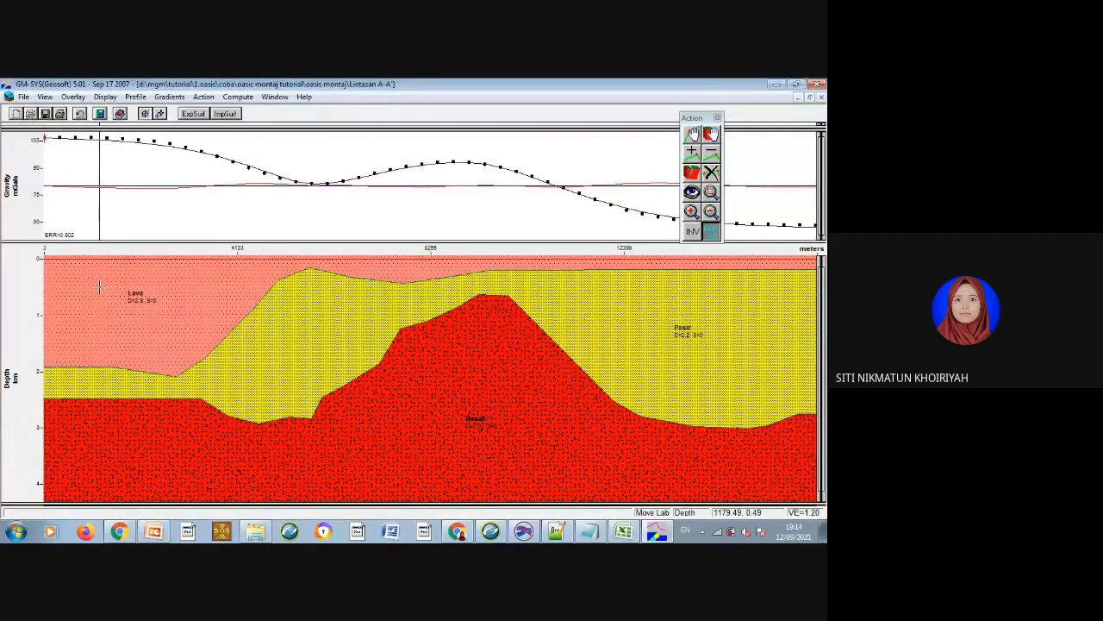
Open the page layout settings for printing the model and replace the plot's main title with Pemodelan 2D.
click(25, 97)
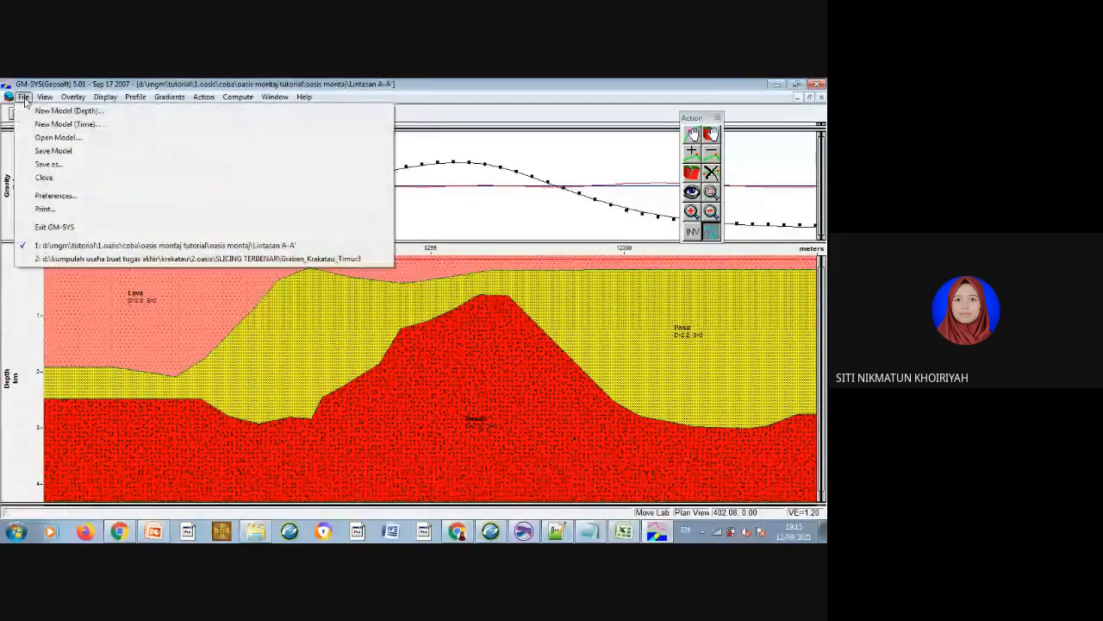
click(39, 211)
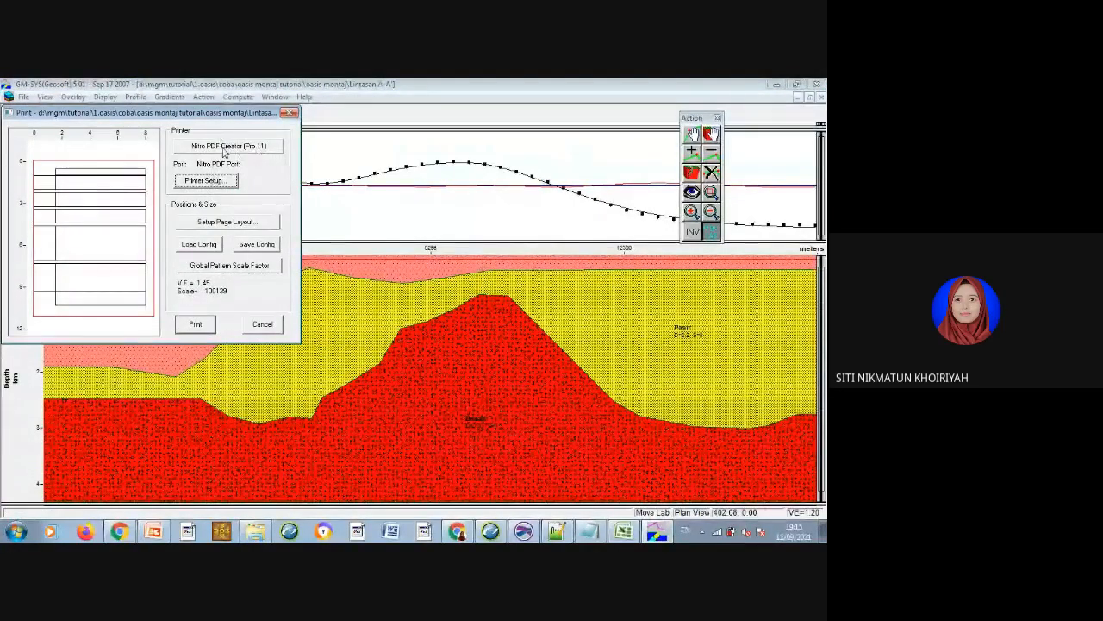
click(227, 223)
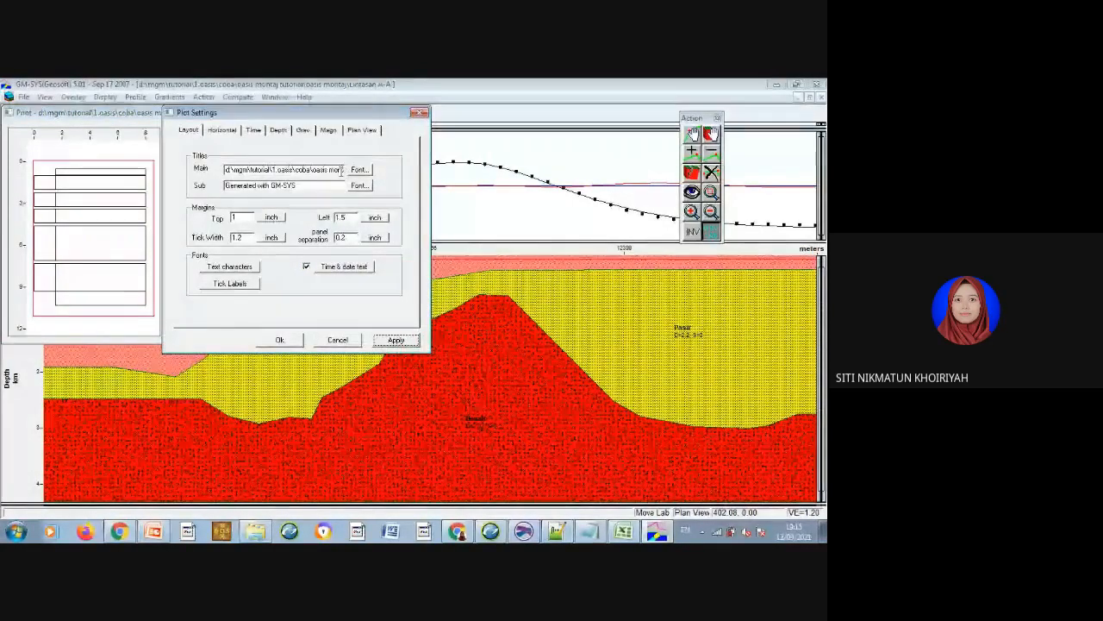
drag(342, 170, 203, 177)
key(BackSpace)
drag(334, 170, 265, 168)
text(Pe)
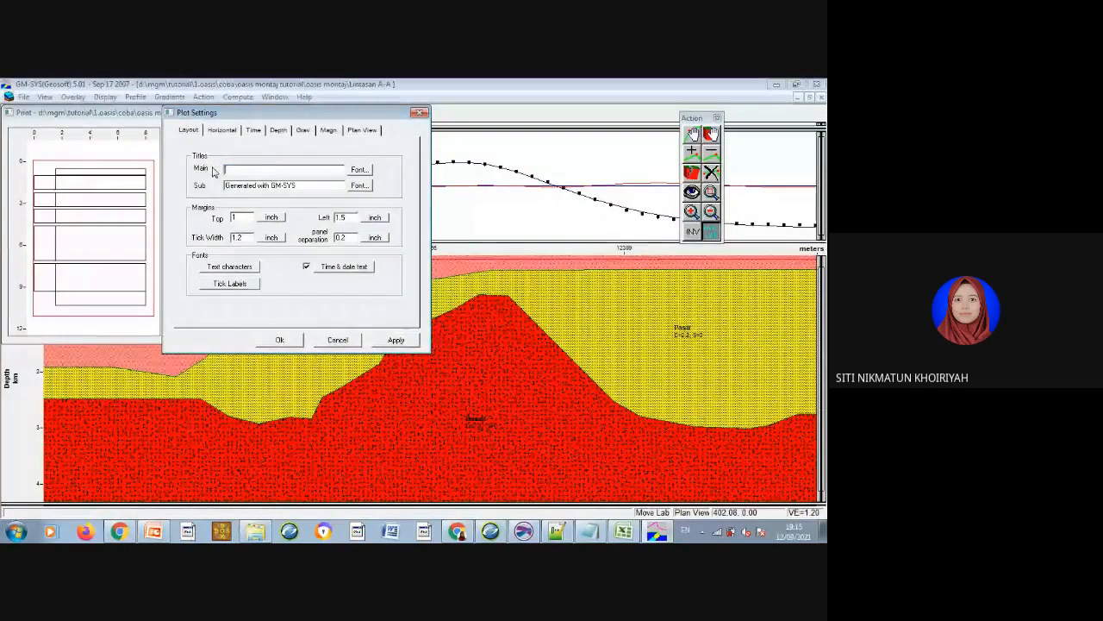
text(modelan 2D)
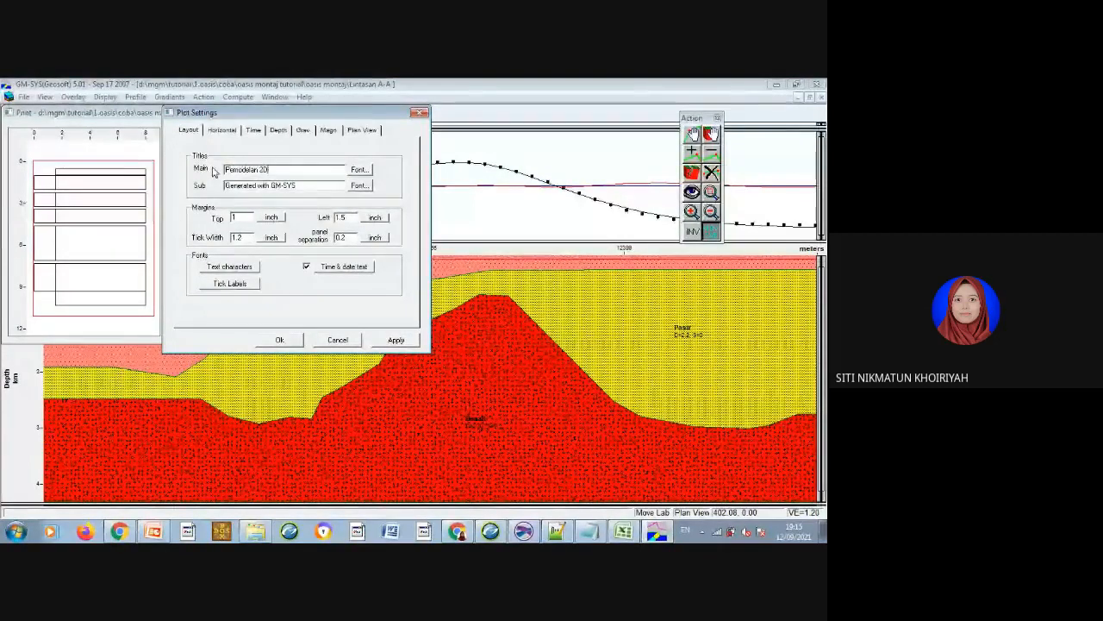
Replace the plot's subtitle with Lintasan A-A'.
drag(311, 185, 223, 191)
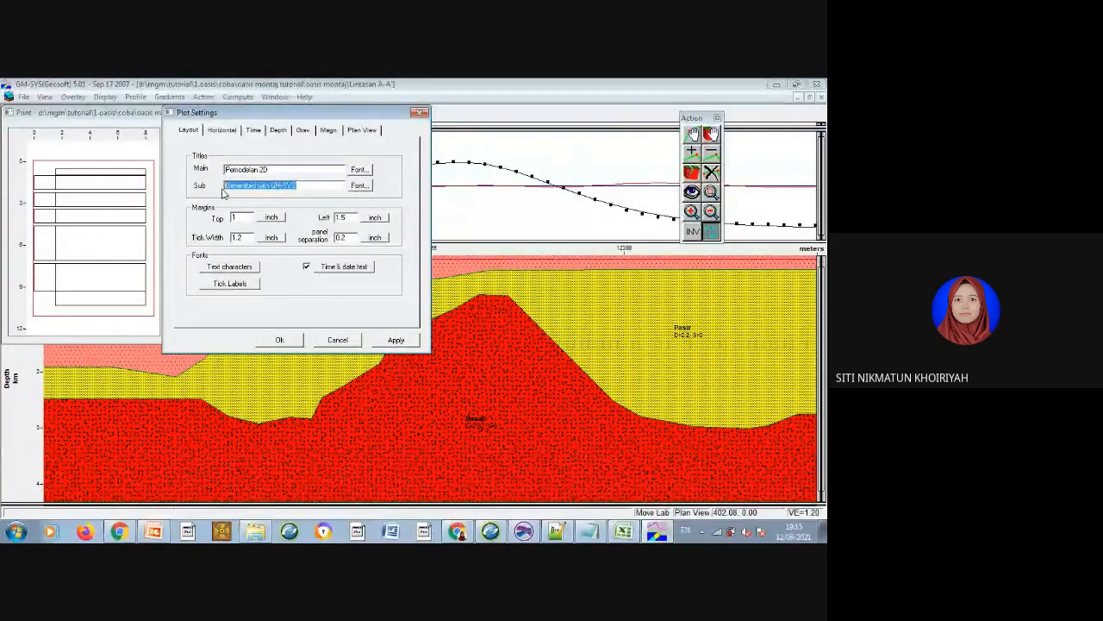
text(Lin)
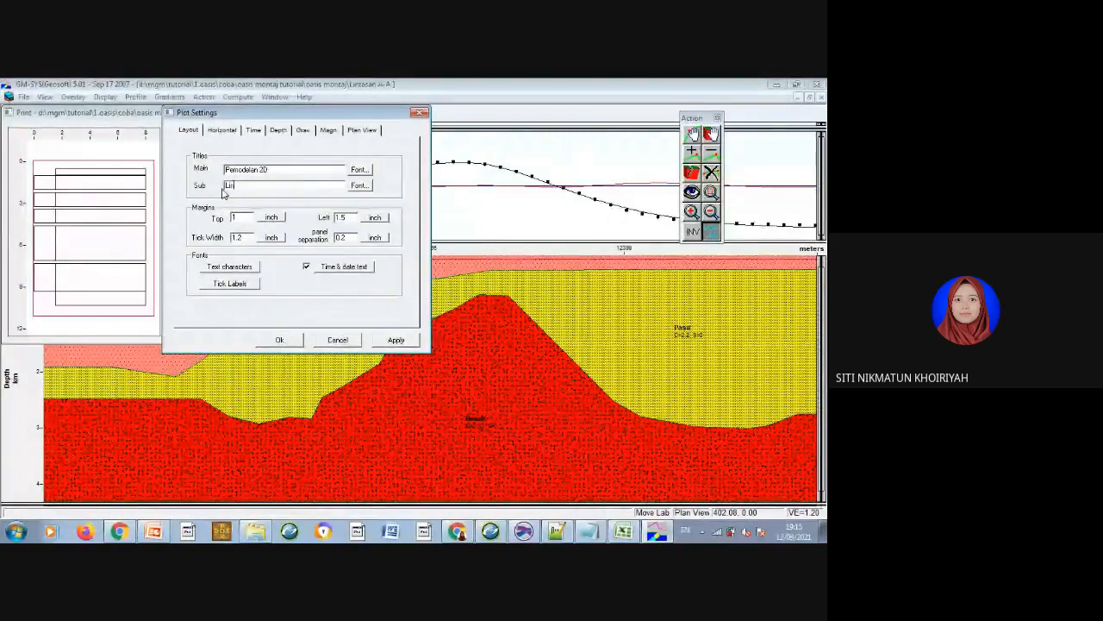
text(tasan A-A)
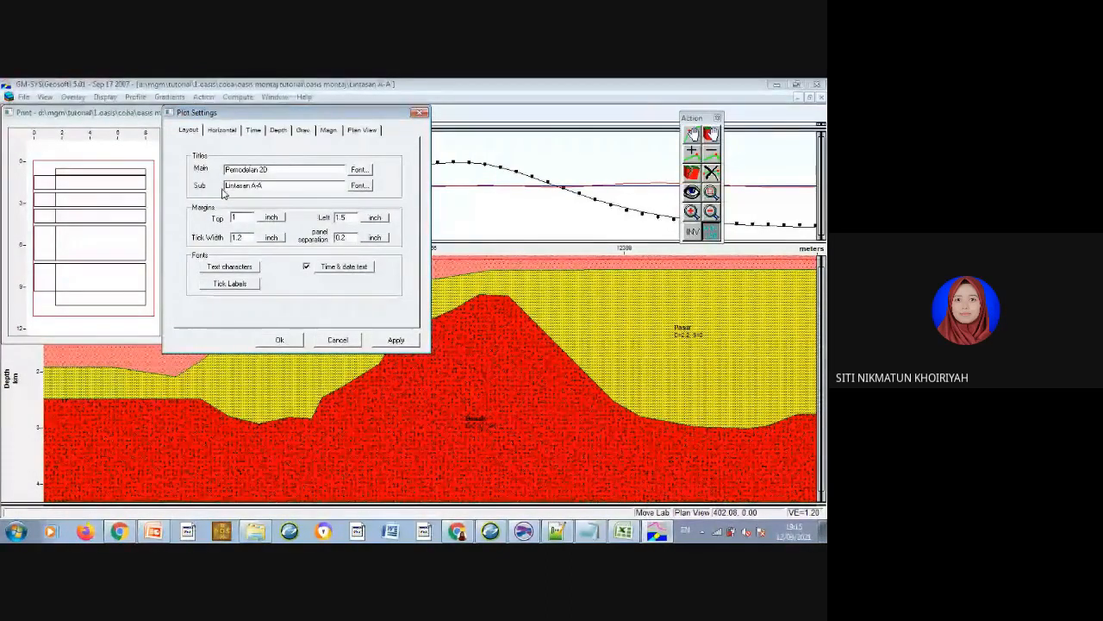
text(')
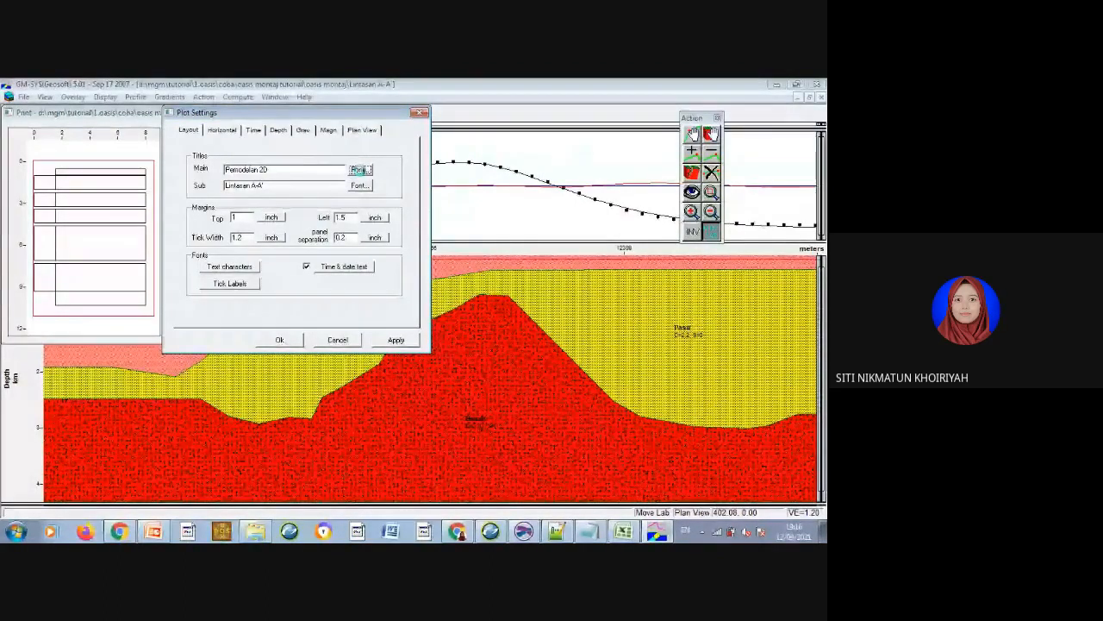
Set the main title's font to Times New Roman in bold style.
click(360, 170)
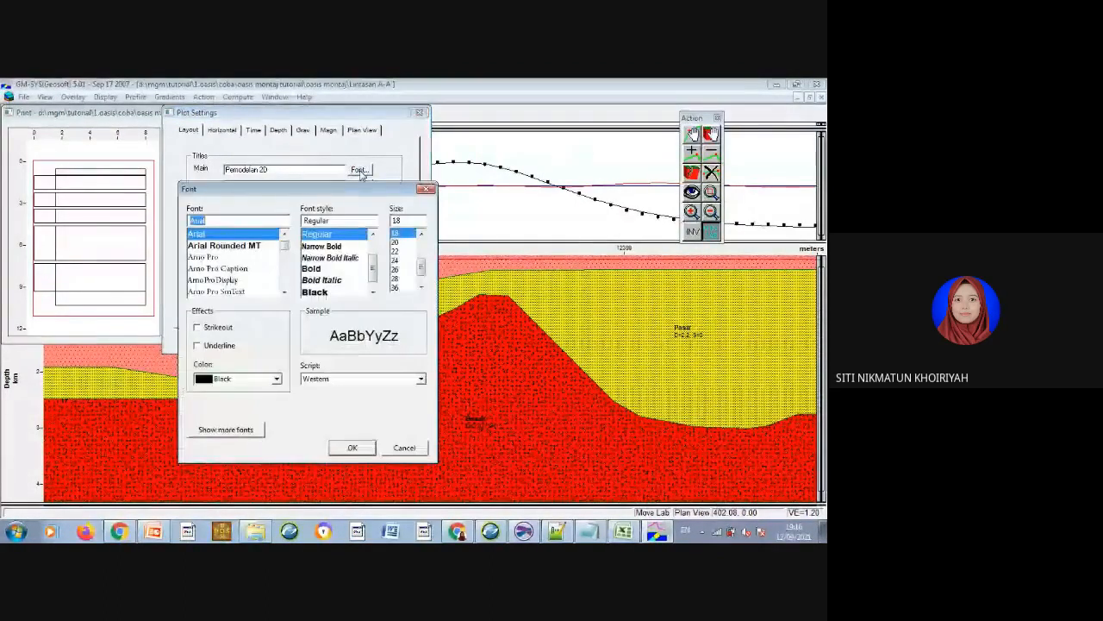
text(ti)
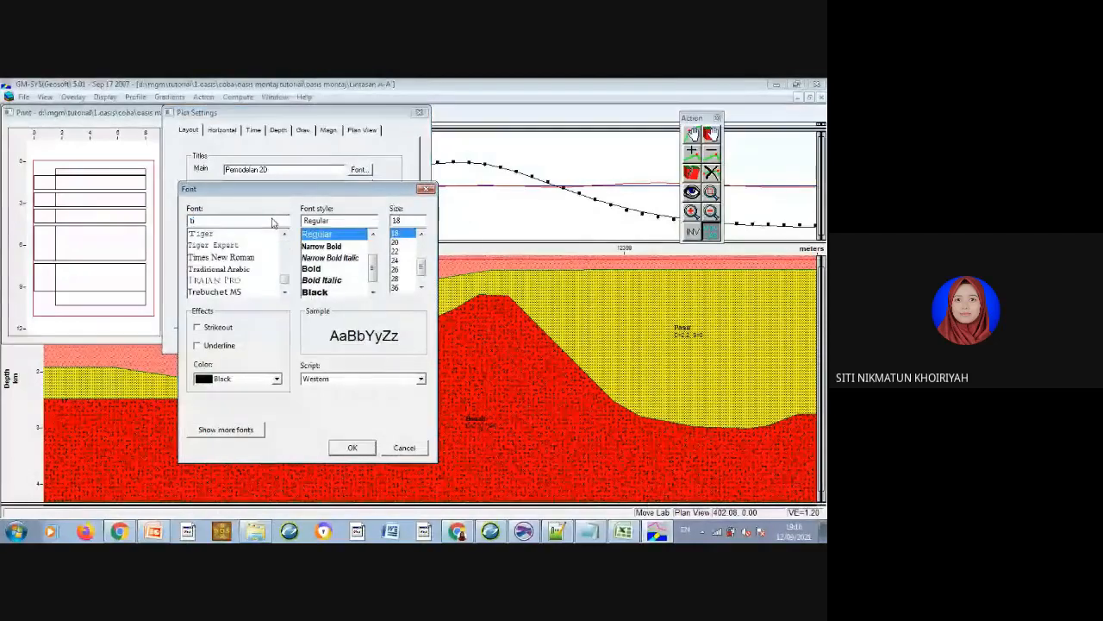
click(246, 257)
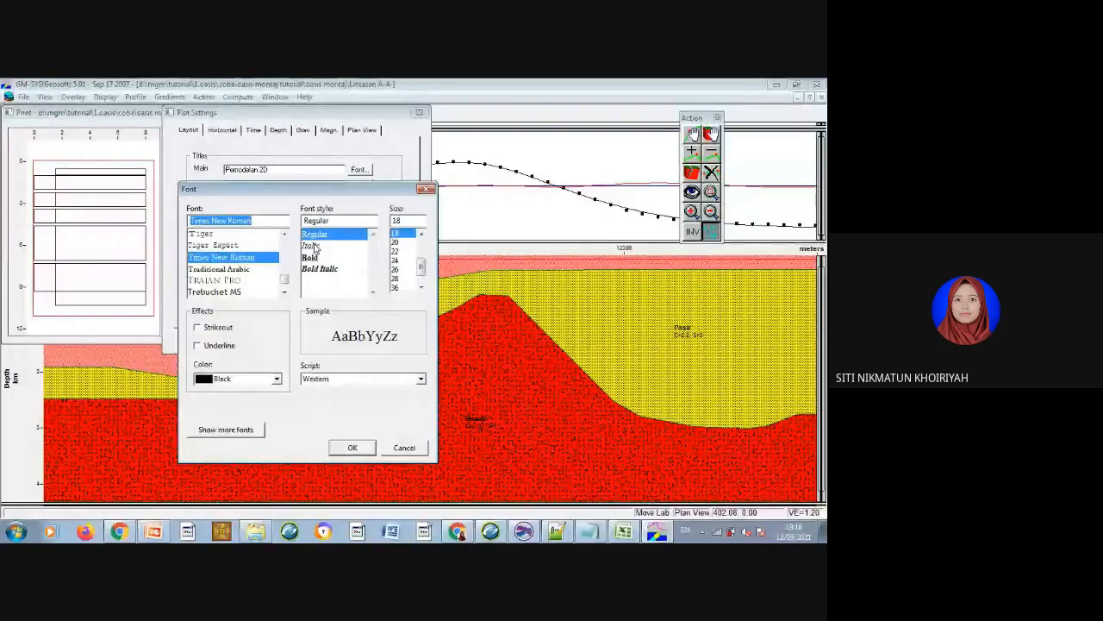
click(309, 259)
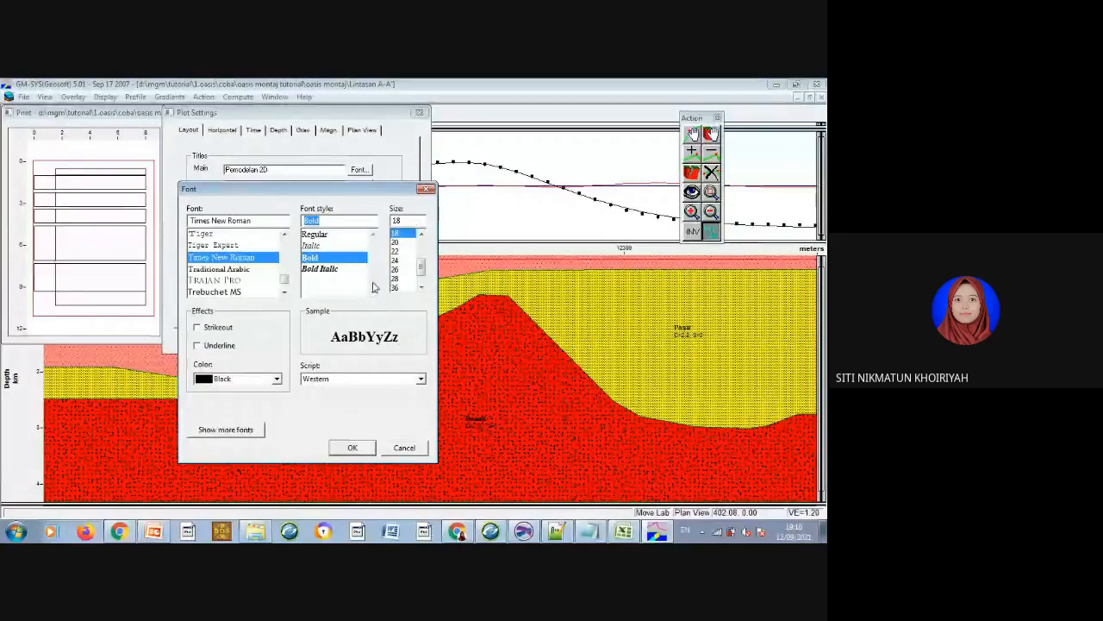
click(352, 448)
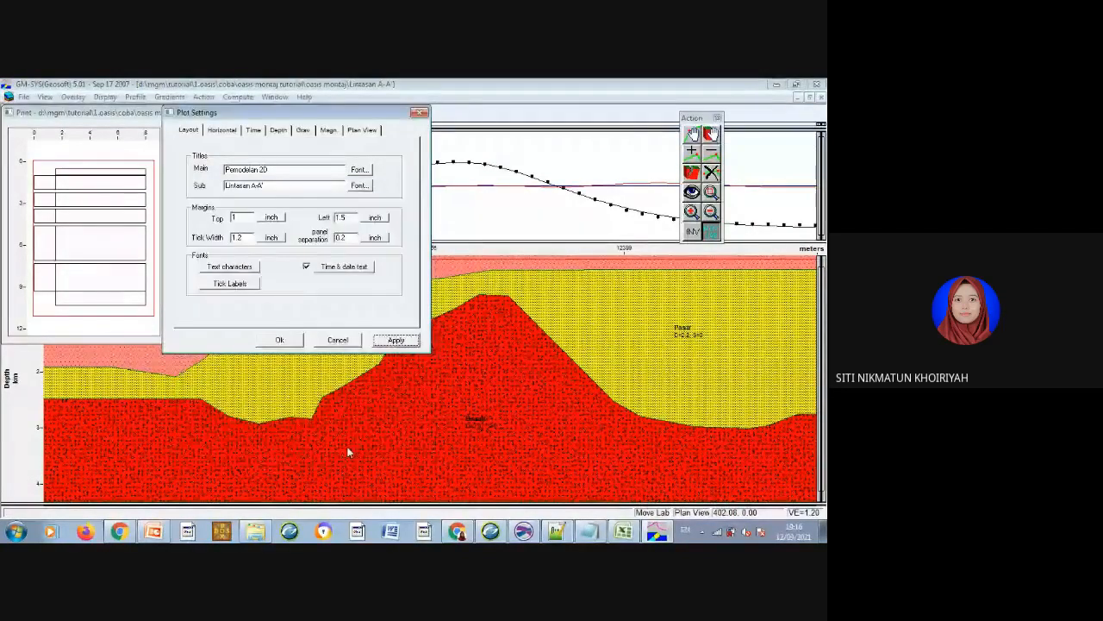
Set the subtitle's font to Times New Roman.
click(366, 186)
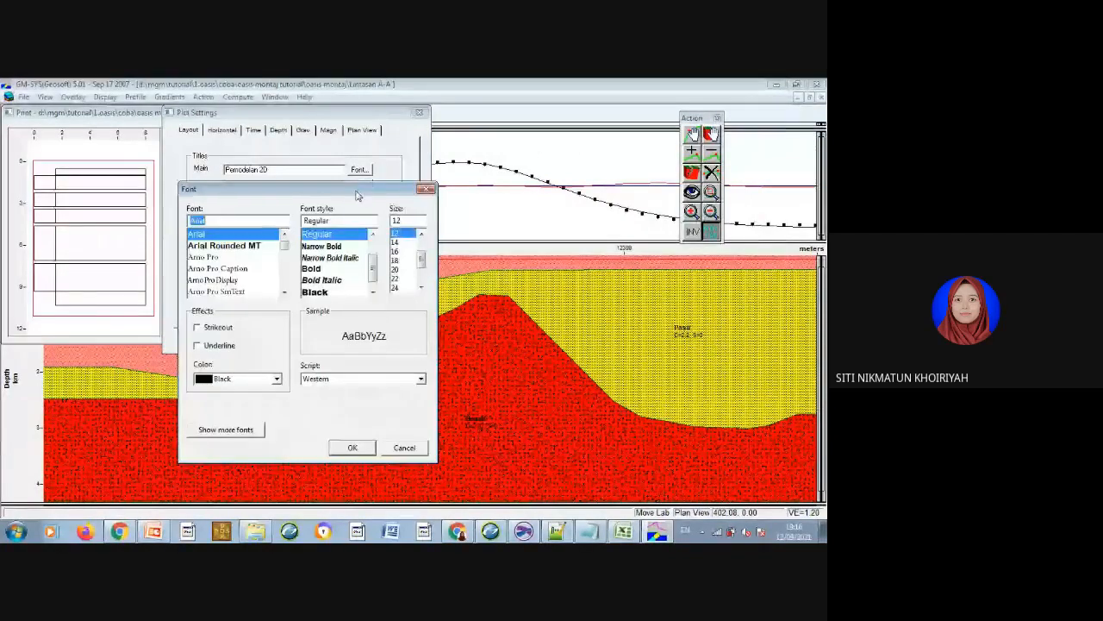
text(tim)
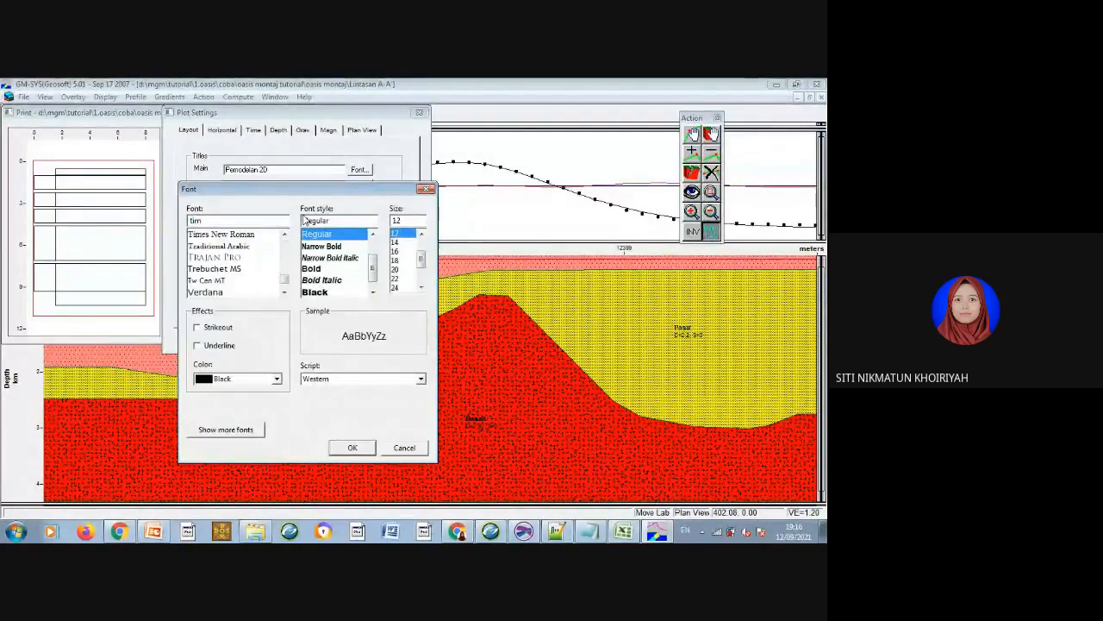
click(258, 236)
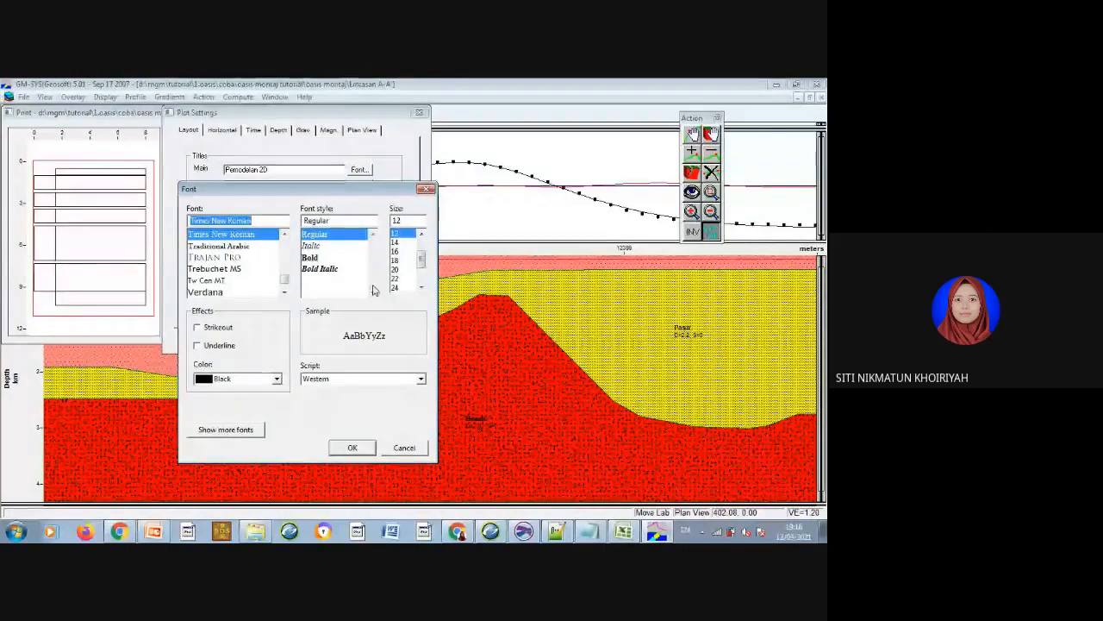
click(350, 457)
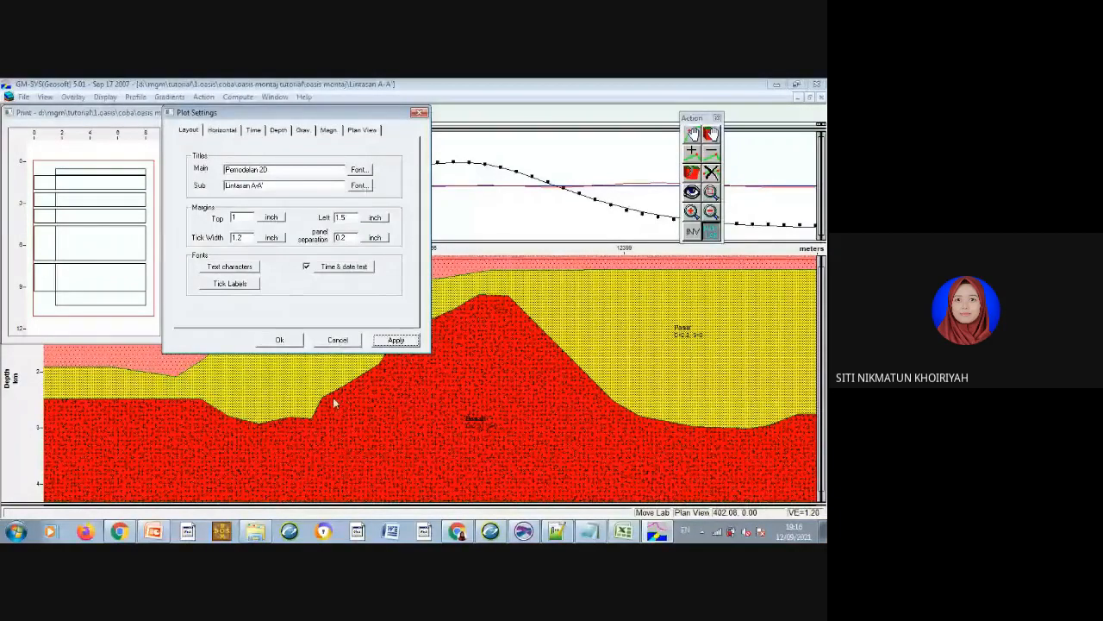
click(307, 268)
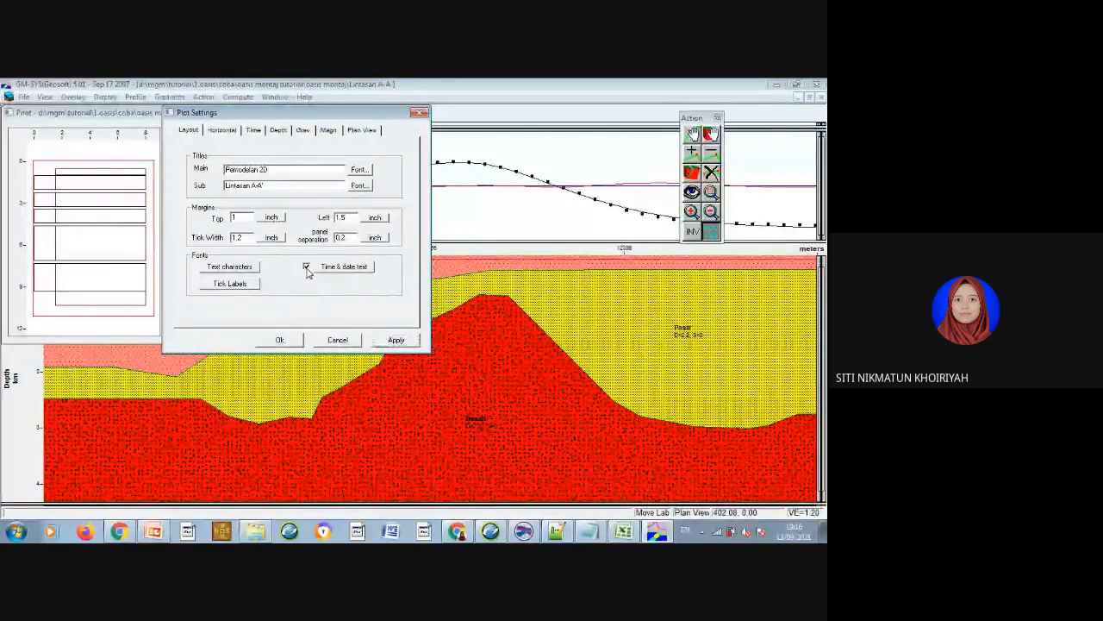
Retitle the horizontal axis as Jarak and set its title font to Times New Roman.
click(224, 131)
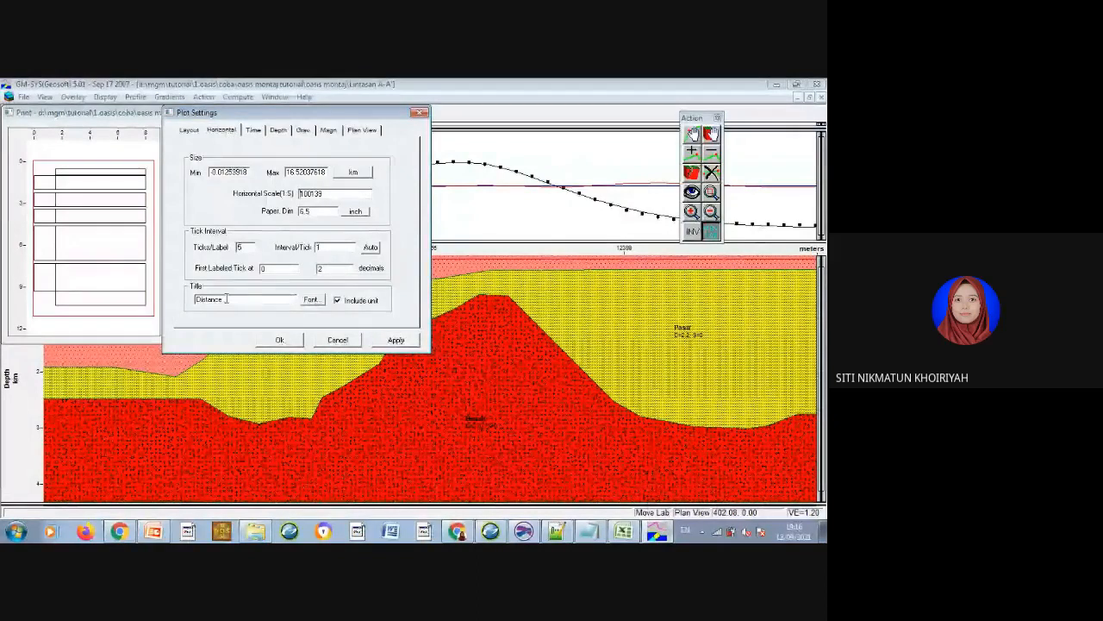
drag(227, 299, 178, 300)
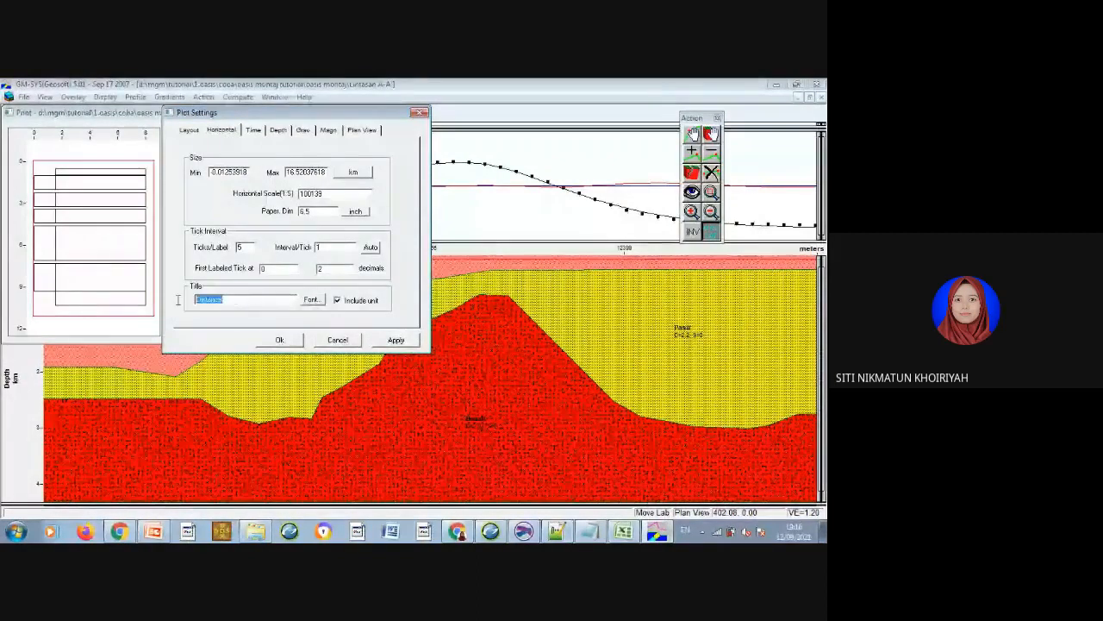
text(Jarak)
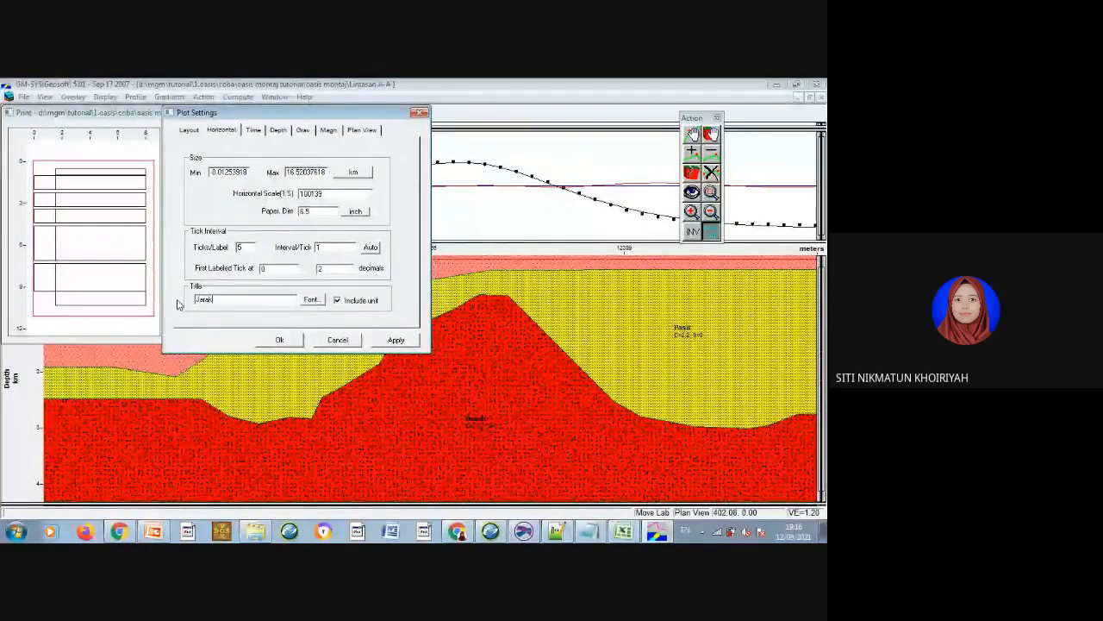
click(310, 300)
text(time)
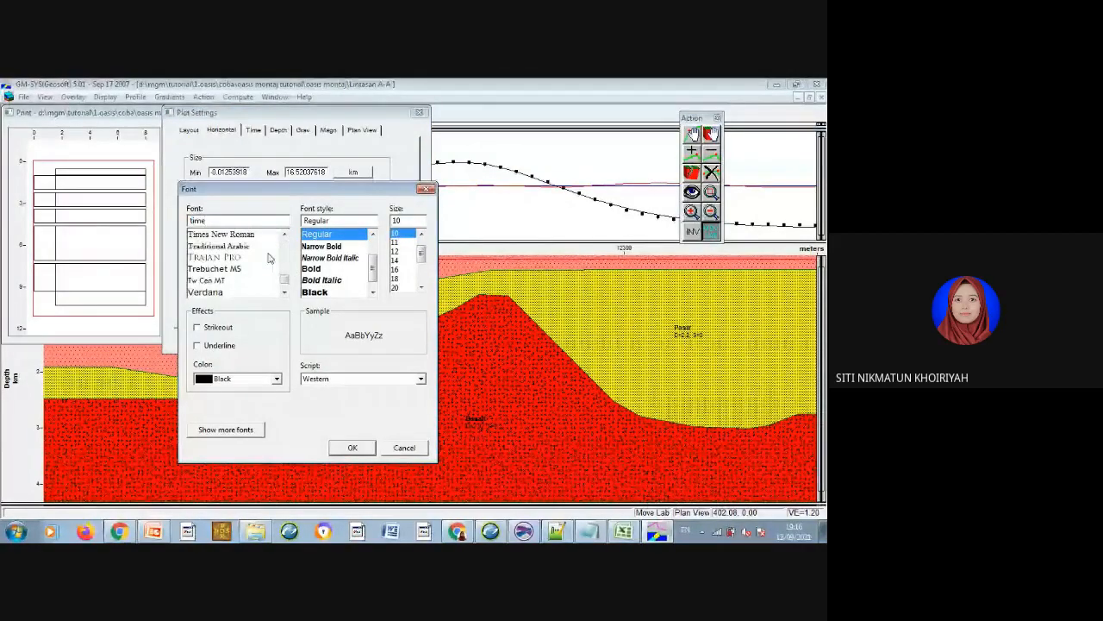
click(235, 233)
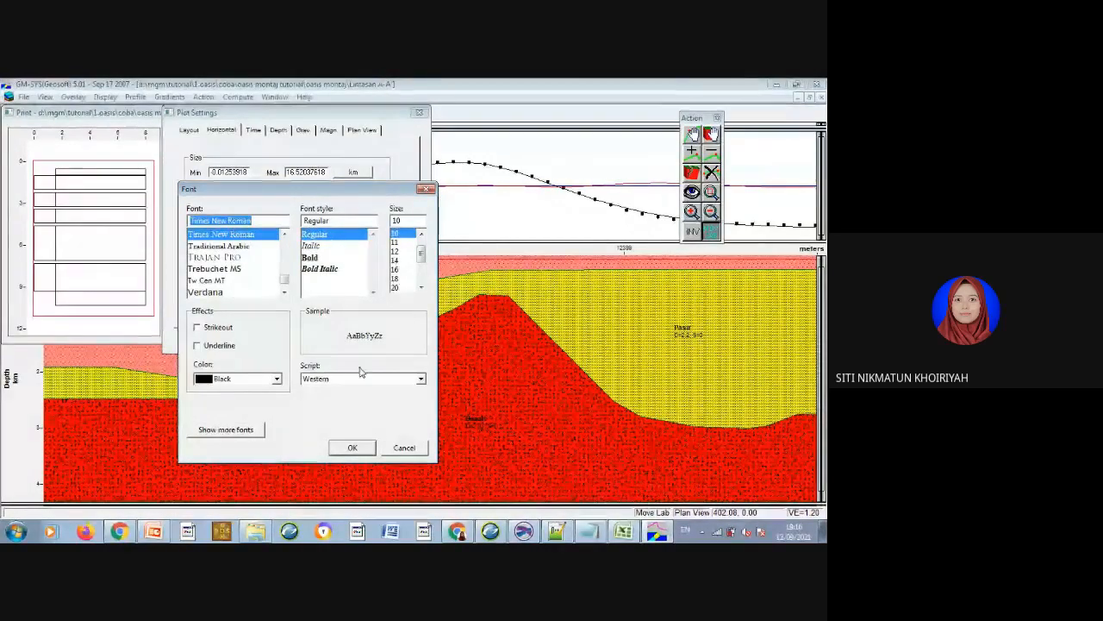
click(352, 447)
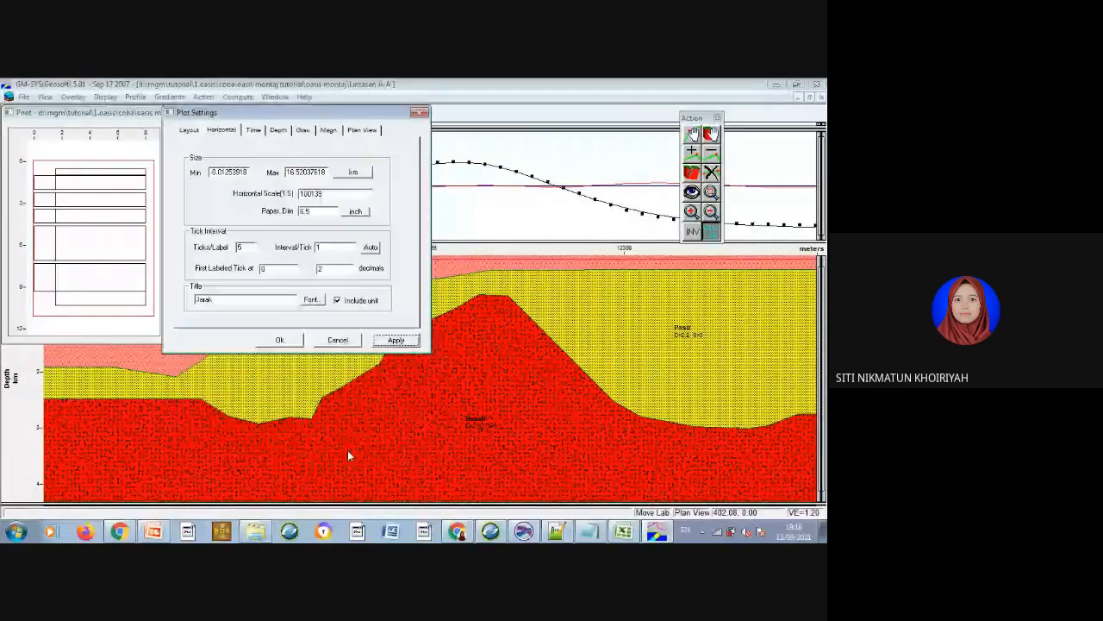
Set the time panel's paper dimension to 0 inch.
click(258, 132)
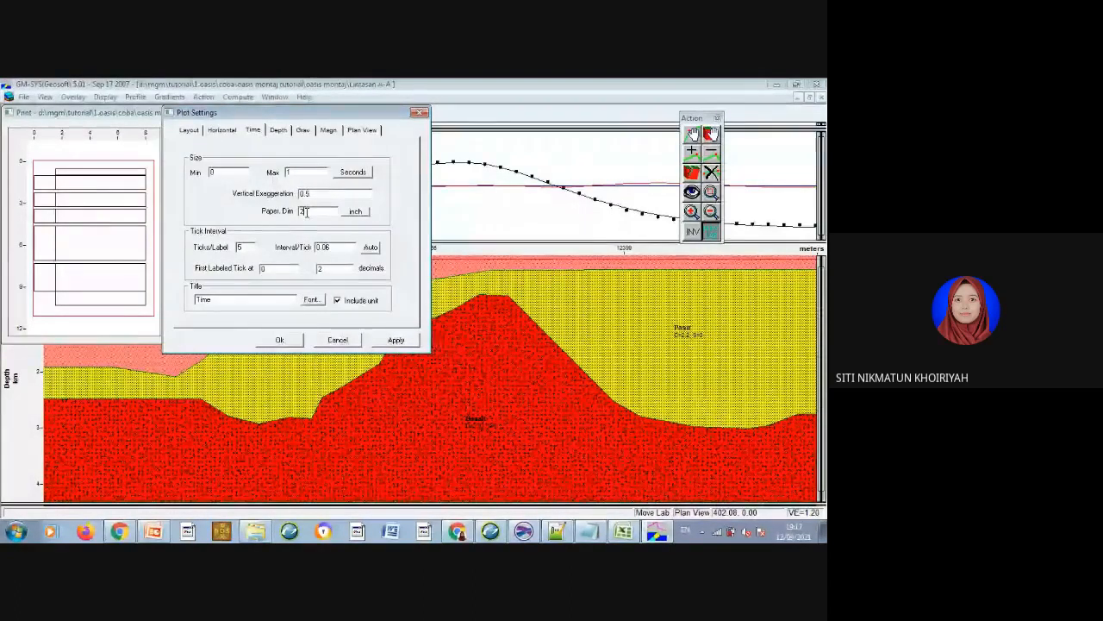
key(BackSpace)
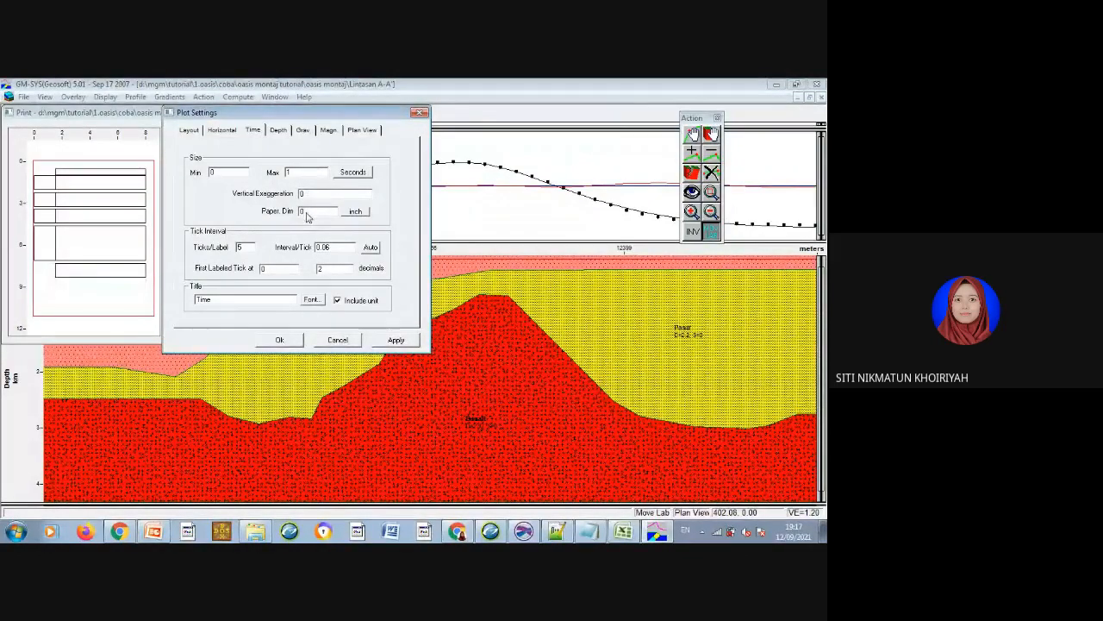
Retitle the depth axis as Kedalaman and set its title font to Times New Roman.
click(277, 131)
click(222, 300)
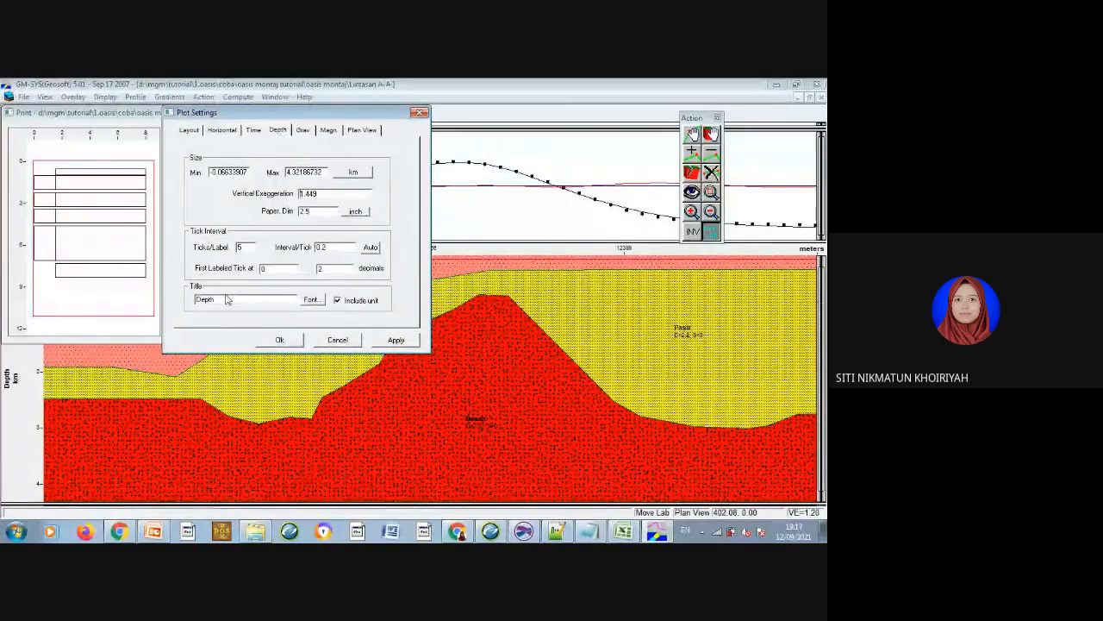
double_click(222, 300)
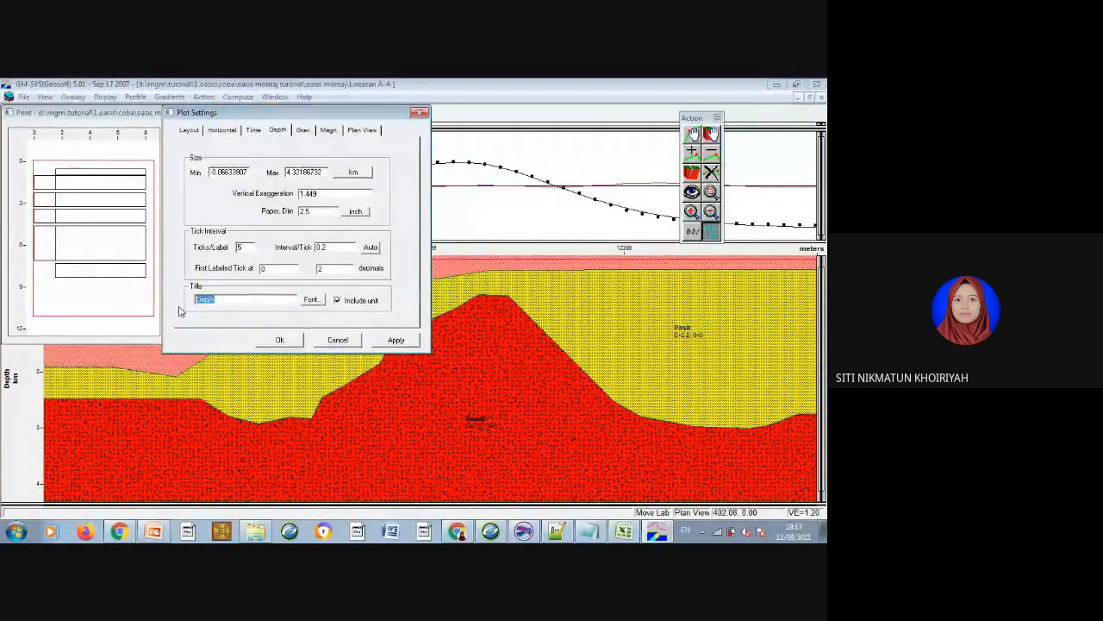
text(Kedalaman)
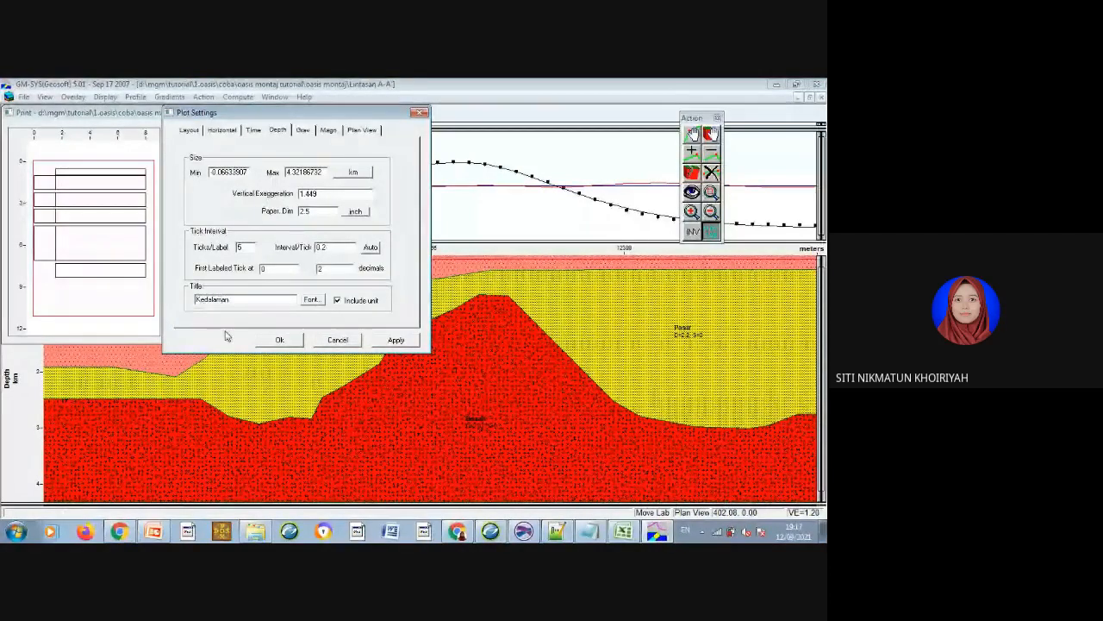
click(311, 300)
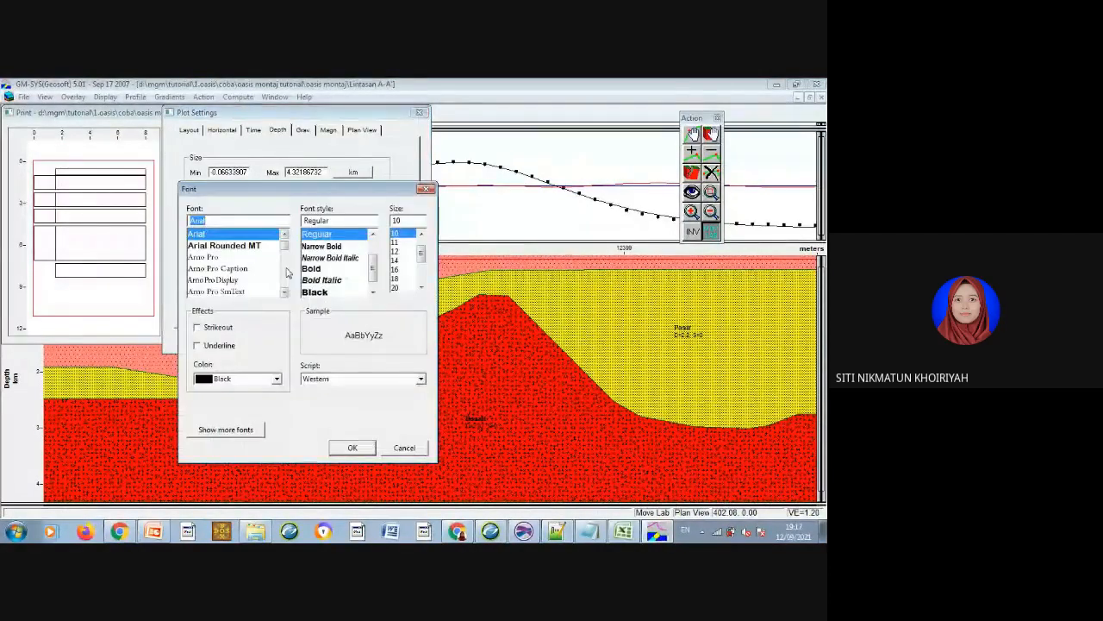
text(times)
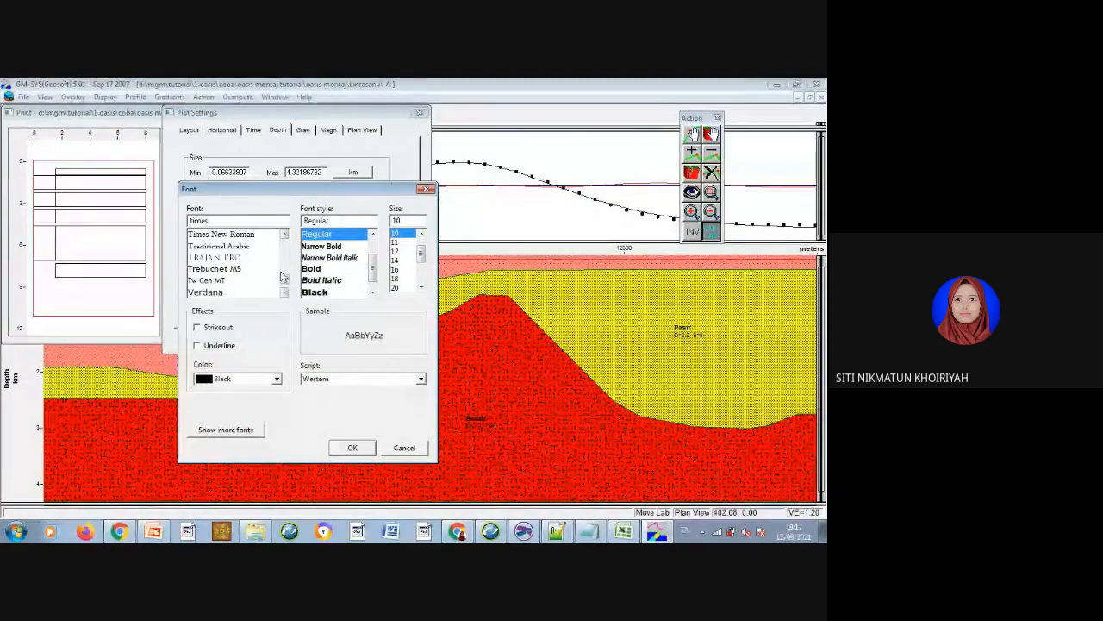
click(250, 236)
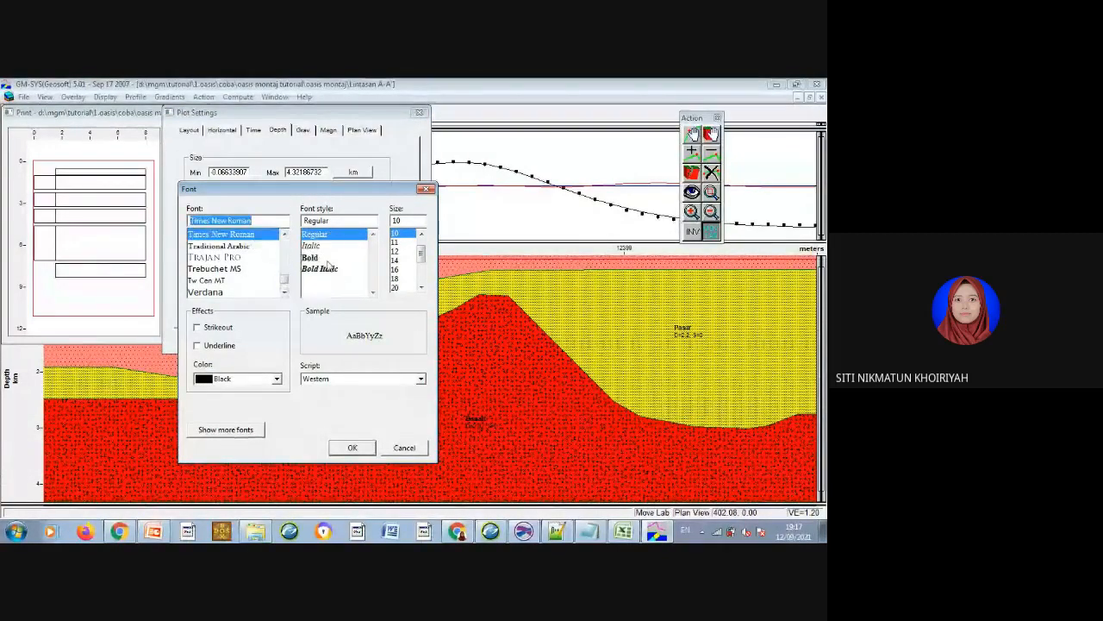
click(349, 449)
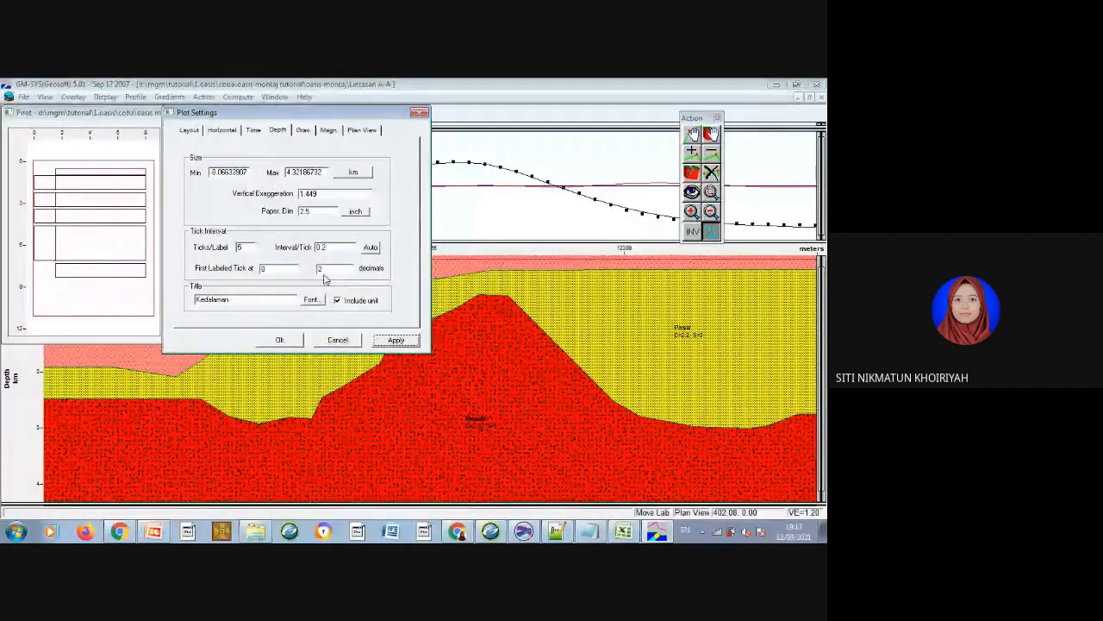
Retitle the gravity axis as ABL and set its title font to Times New Roman.
click(304, 132)
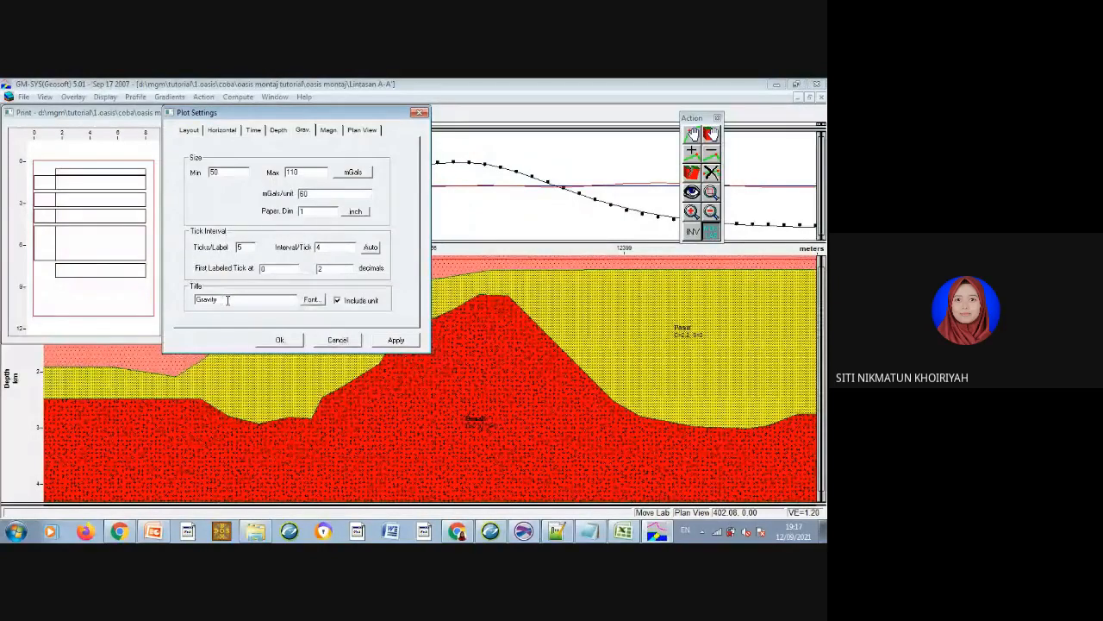
drag(228, 300, 197, 299)
text(ABL)
click(311, 302)
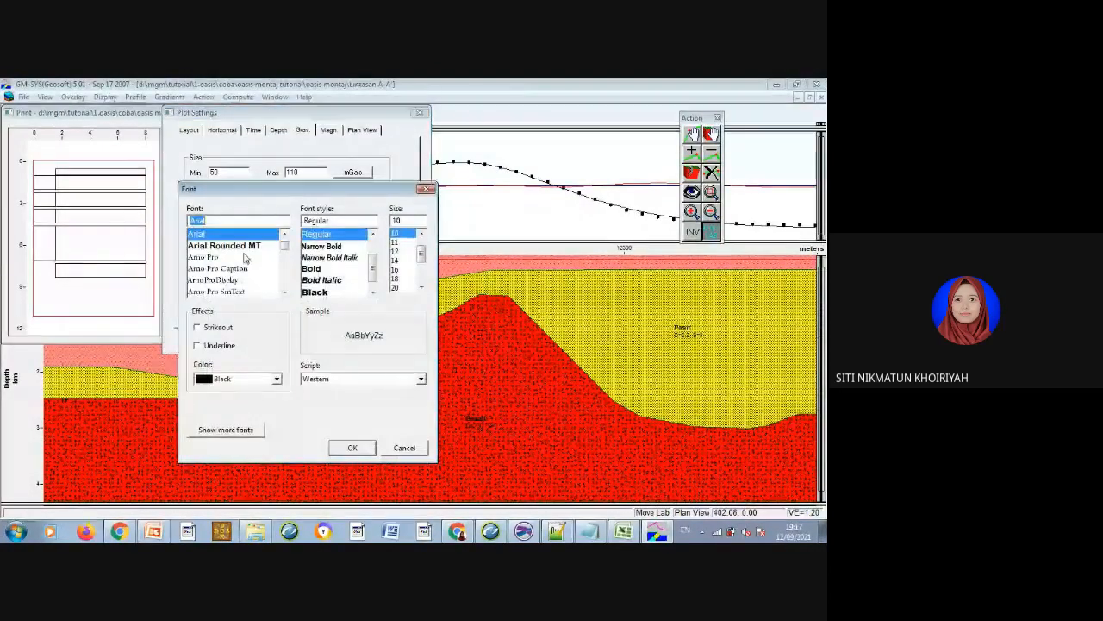
text(tim)
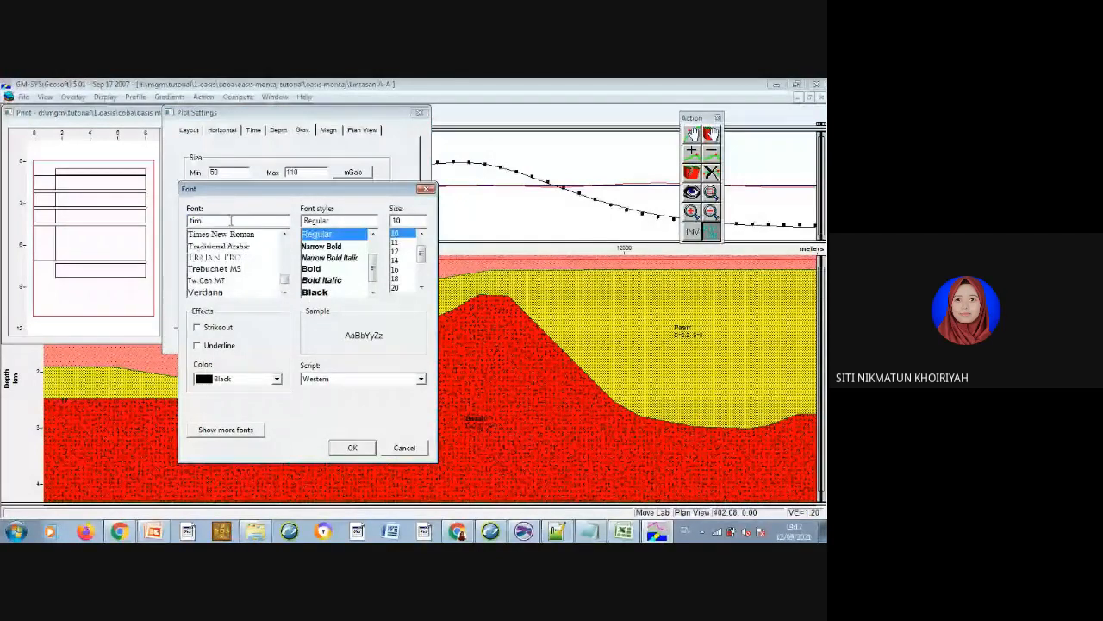
click(222, 233)
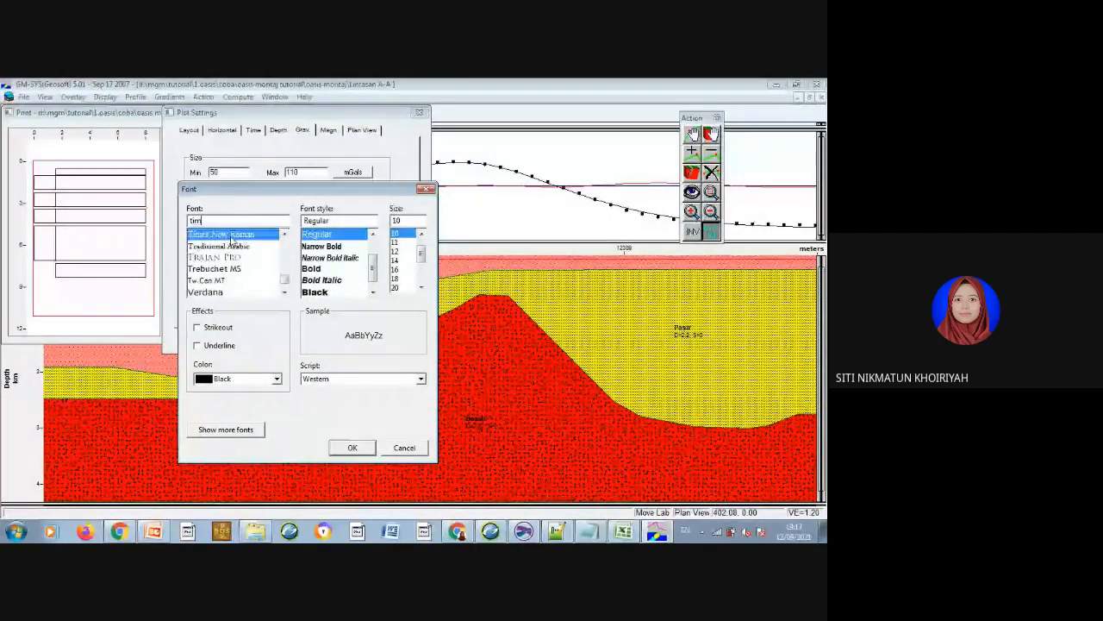
click(355, 449)
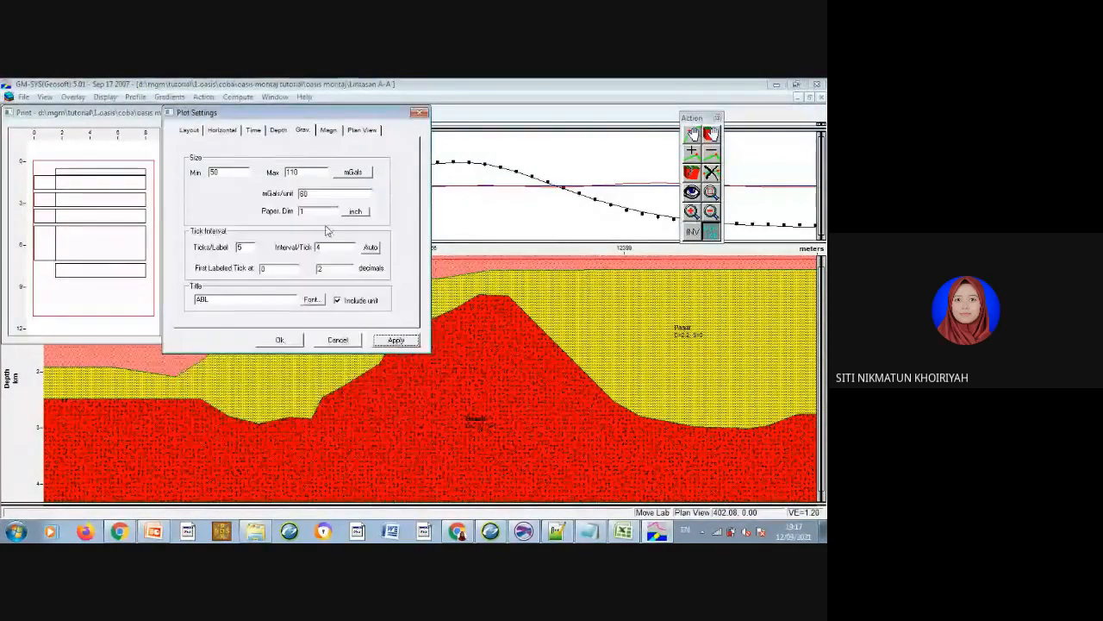
Exclude the unit from the magnetics axis title and set the magnetics panel's paper dimension to 0 inch.
click(328, 131)
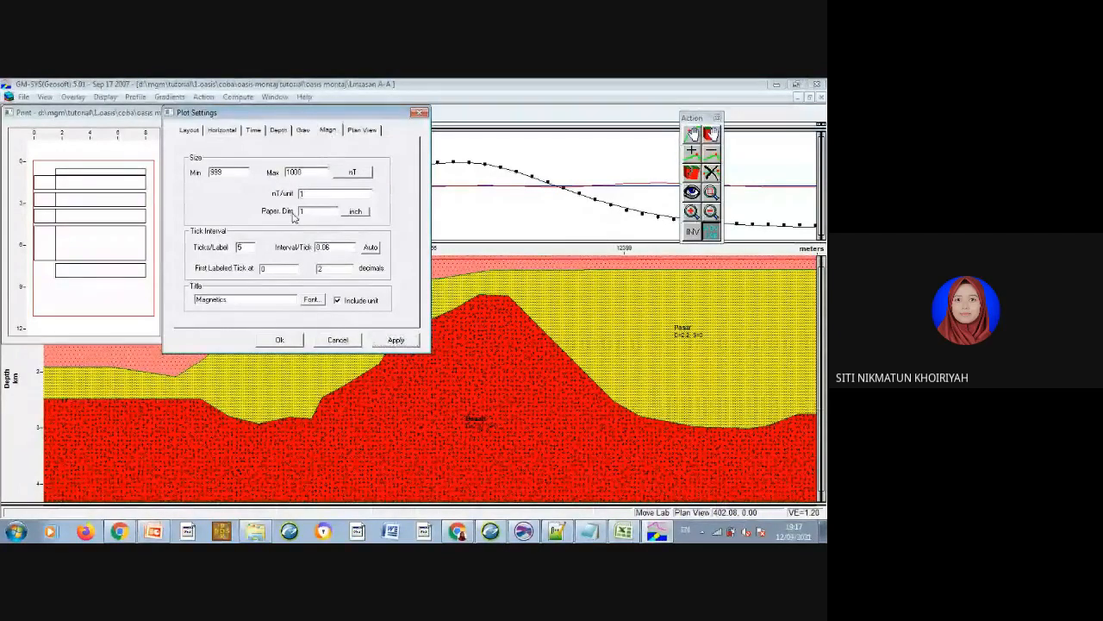
click(338, 301)
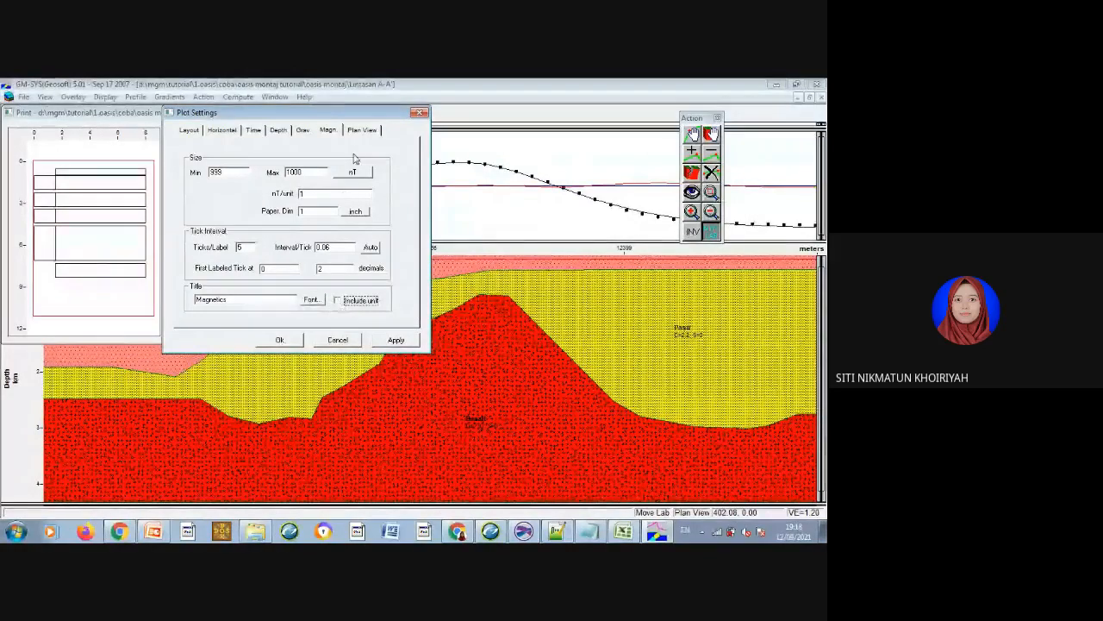
click(322, 210)
key(BackSpace)
text(0)
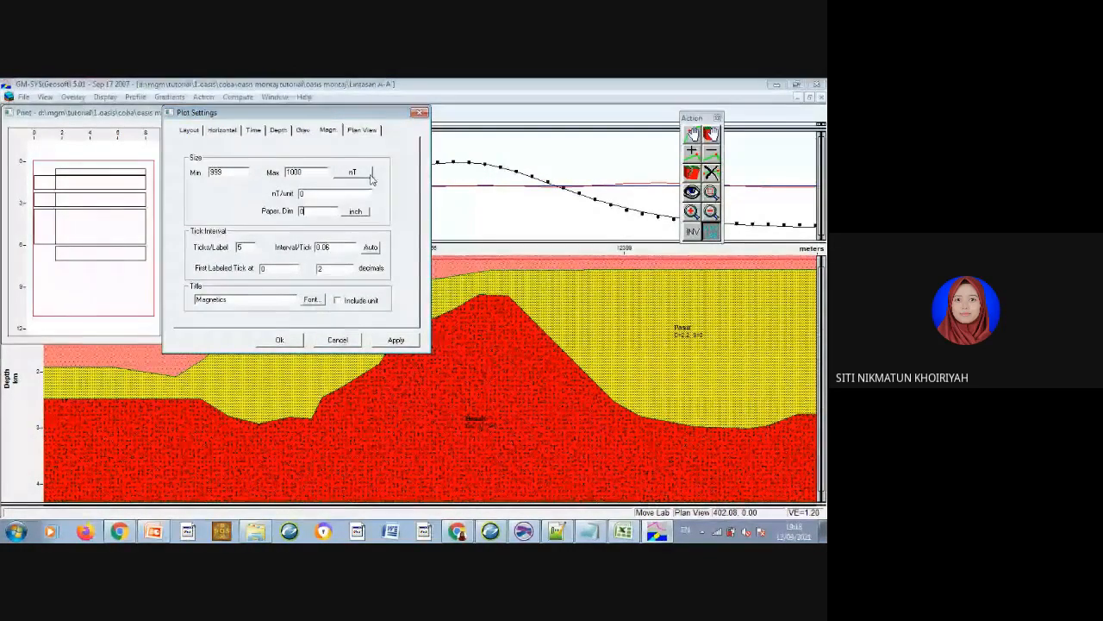
Set the plan view's paper dimension to 0 inch, exclude the unit from its title, and accept the plot settings.
click(359, 133)
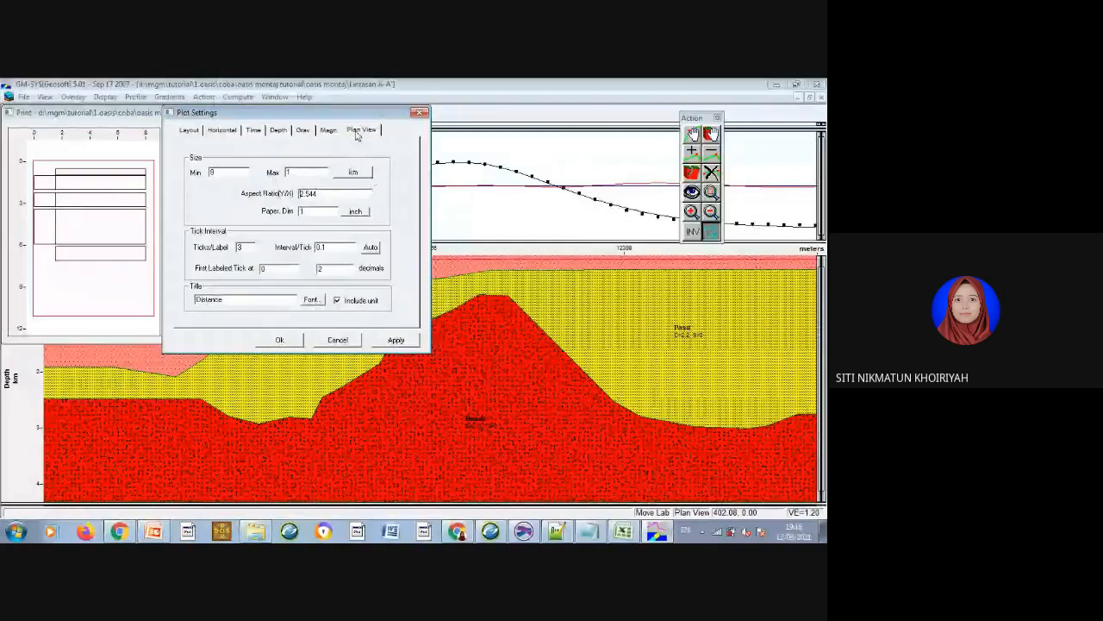
click(315, 211)
key(BackSpace)
text(0)
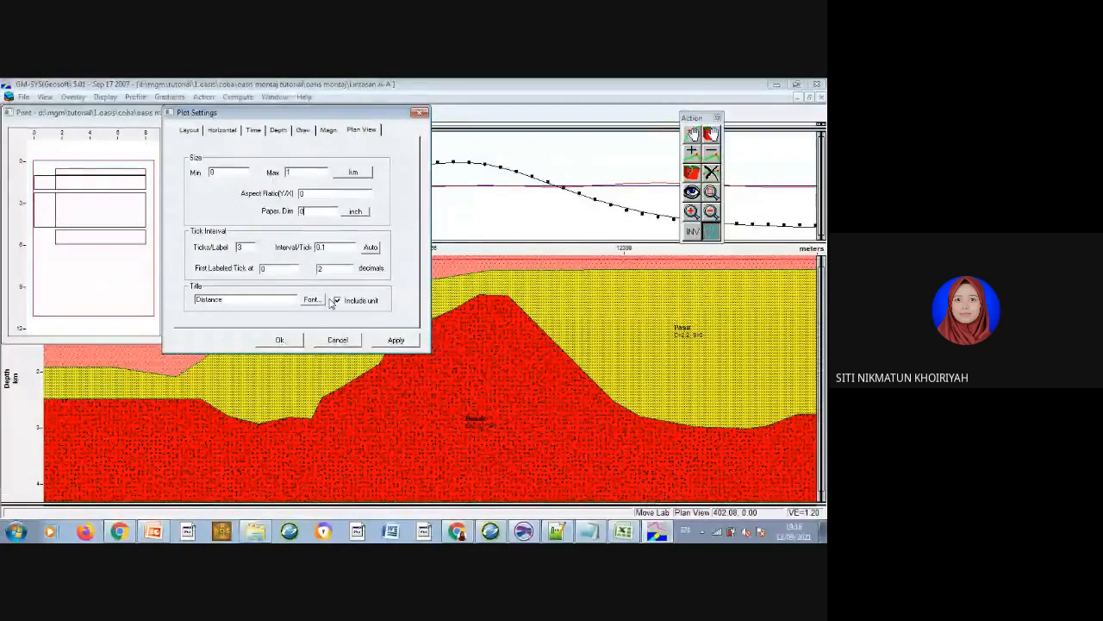
click(337, 301)
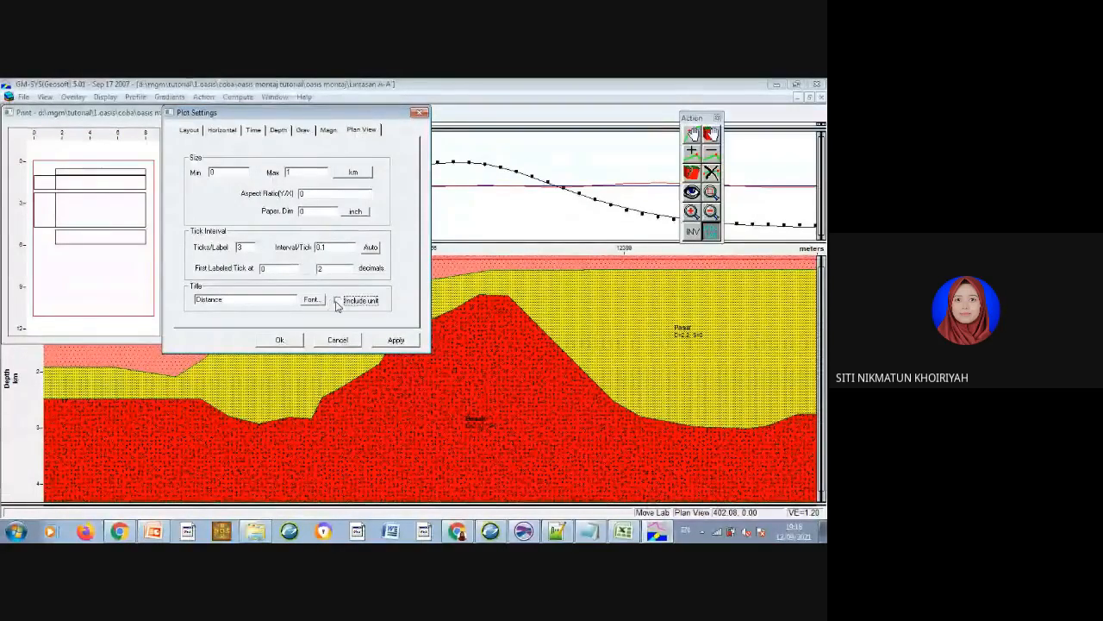
click(278, 342)
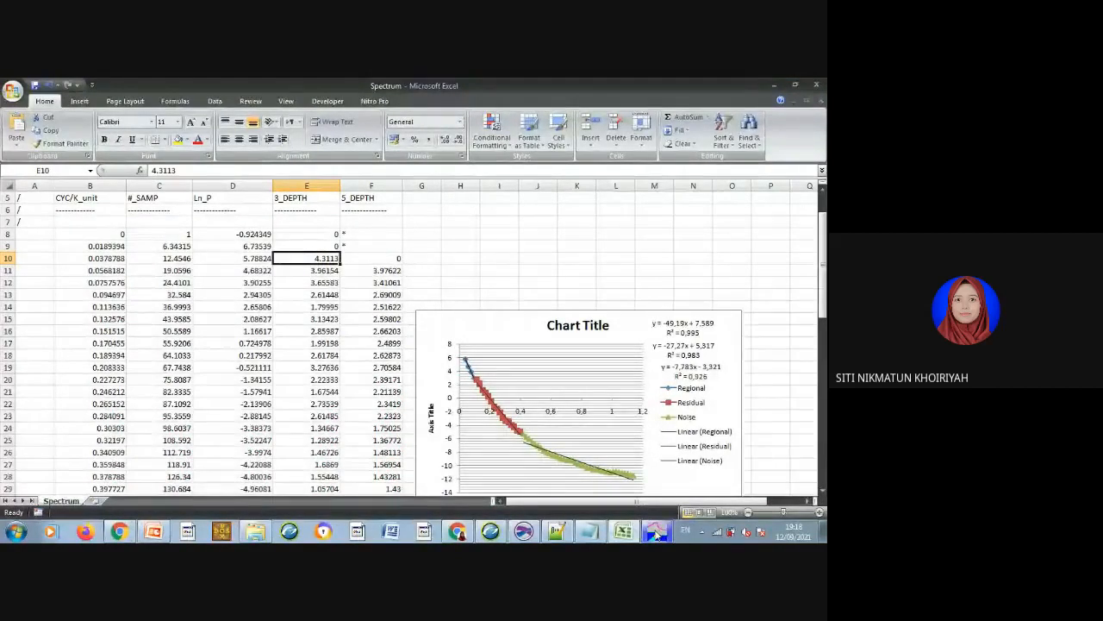
Switch back to GM-SYS and print the model with Nitro PDF Creator, saving it as the PDF file Lintasan A-A'.
mouse_move(657, 532)
click(641, 506)
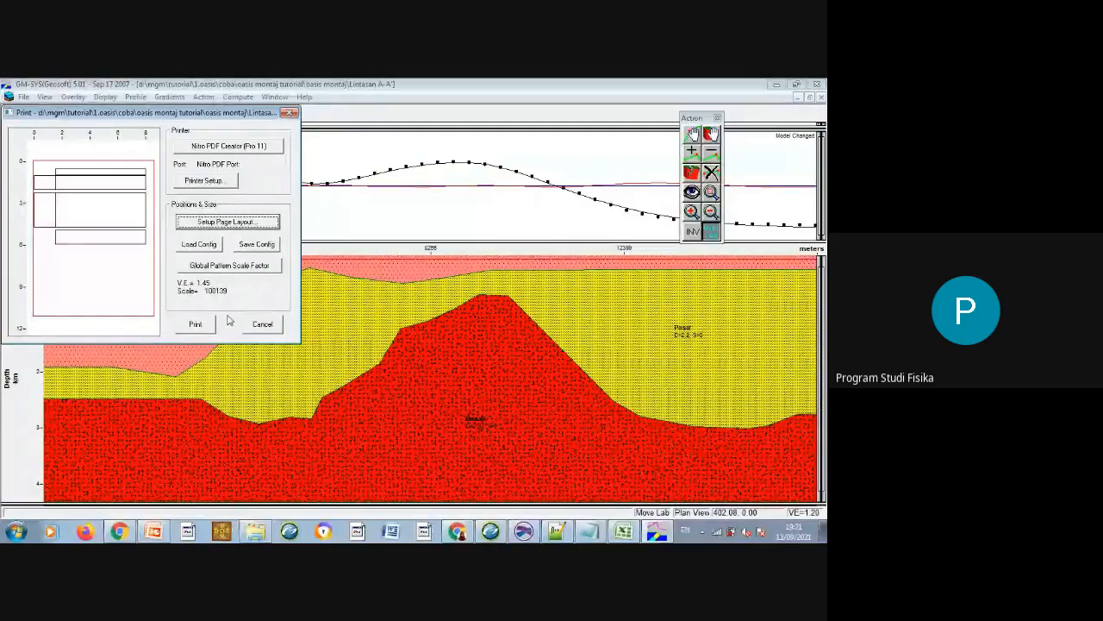
click(195, 326)
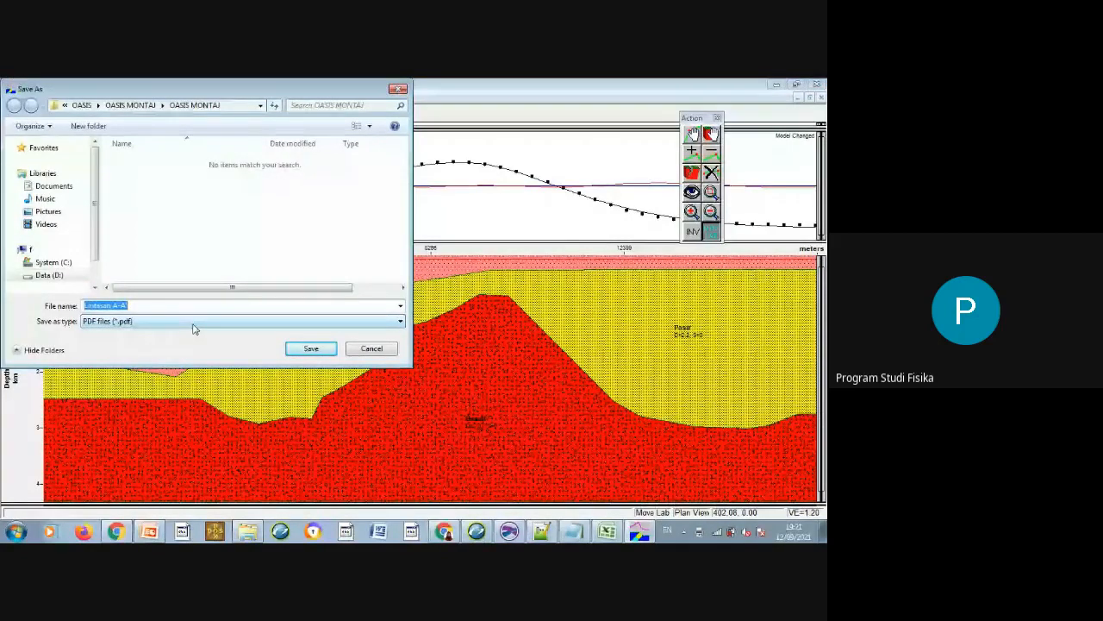
click(293, 348)
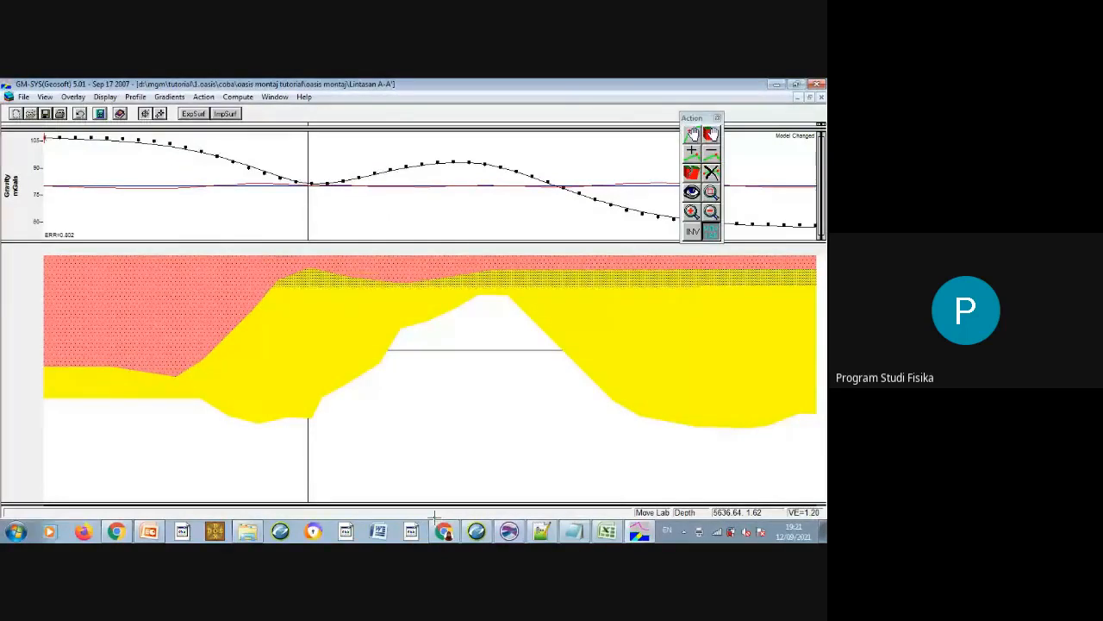
Switch to the Google Meet call in Chrome while the PDF is being created.
mouse_move(437, 529)
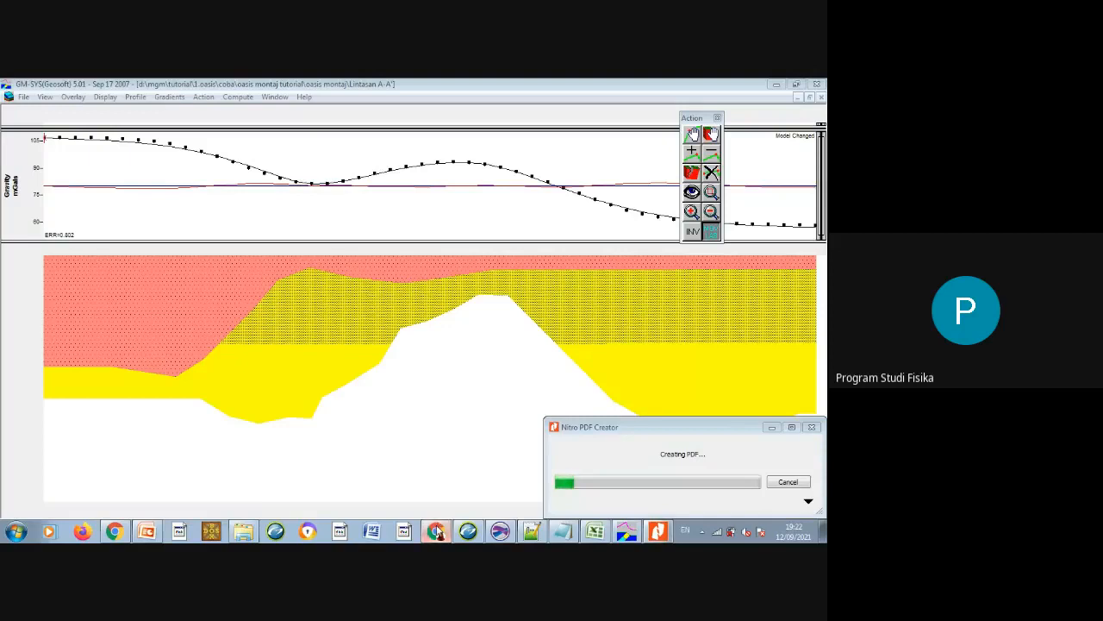
click(438, 533)
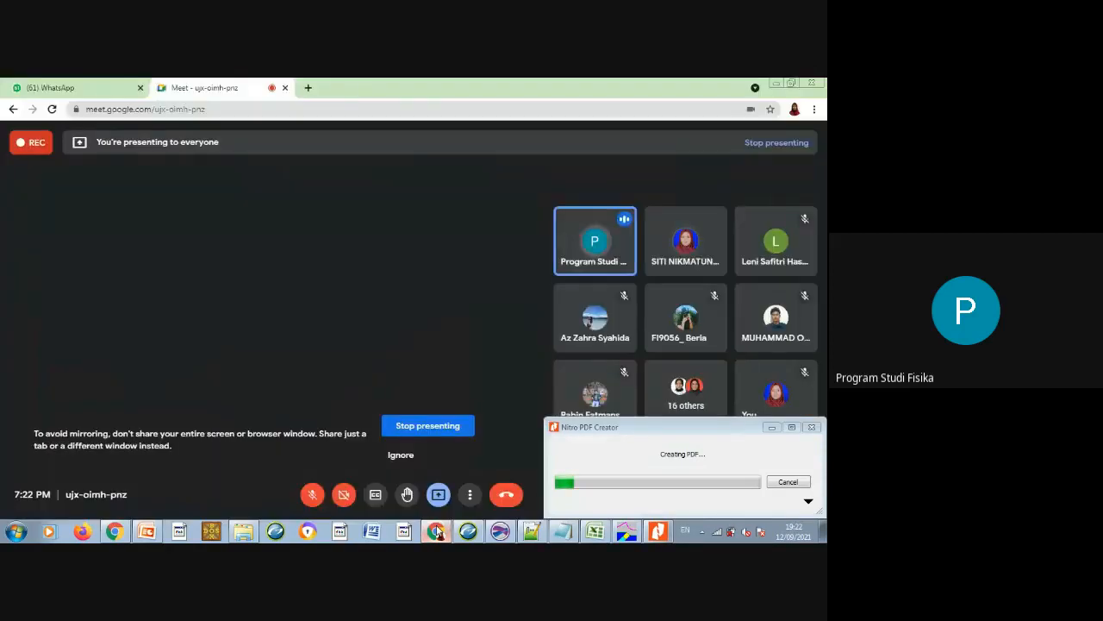